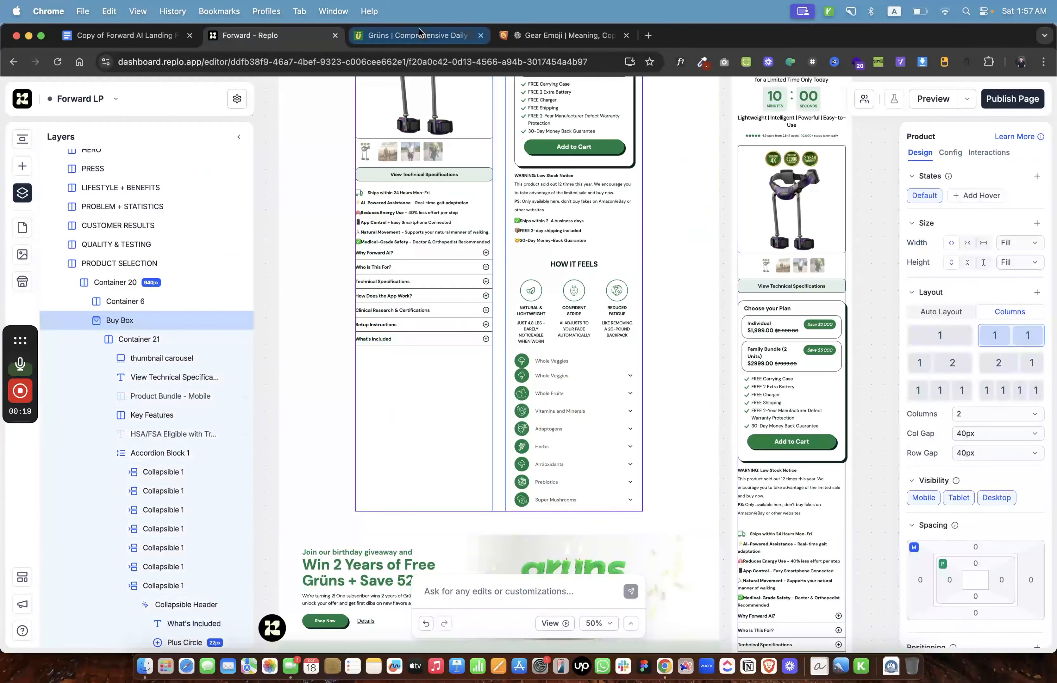
# Hide Accordion Block 2, the collapsible nutrient list below the How It Feels icons.
pyautogui.click(418, 35)
pyautogui.click(253, 39)
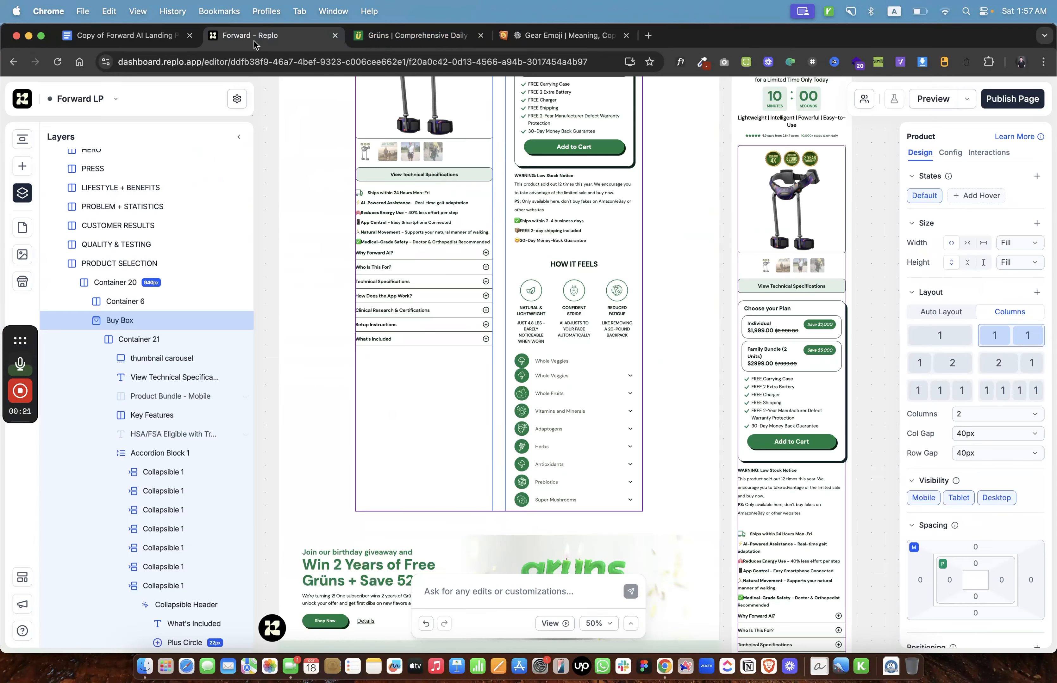
pyautogui.scroll(-2, 561, 386)
pyautogui.click(581, 321)
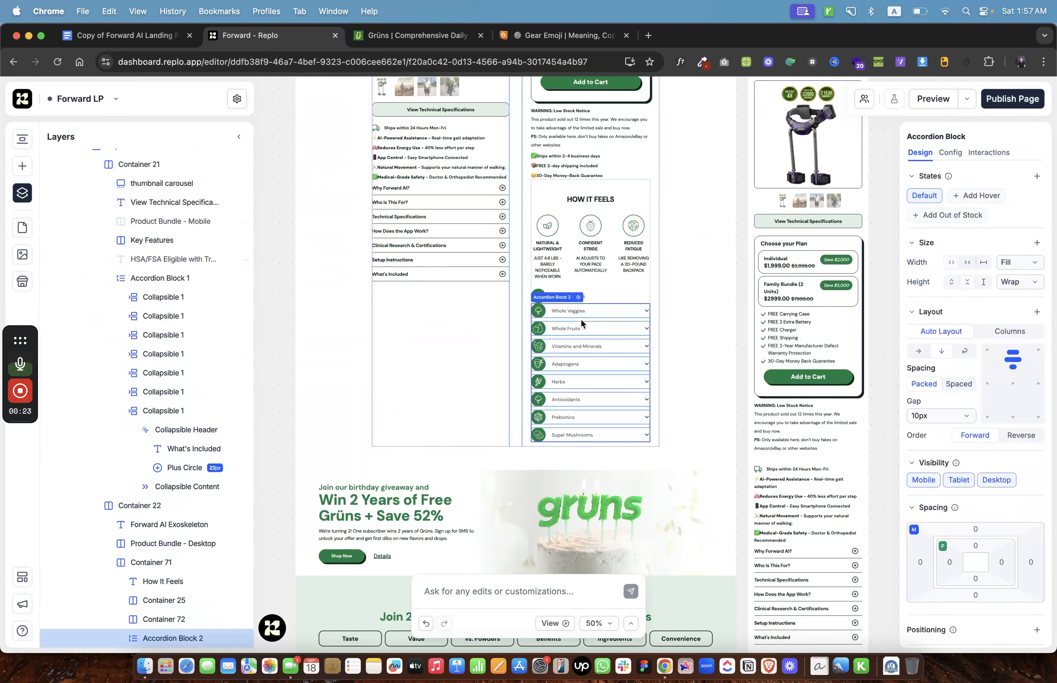
pyautogui.scroll(-3, 213, 477)
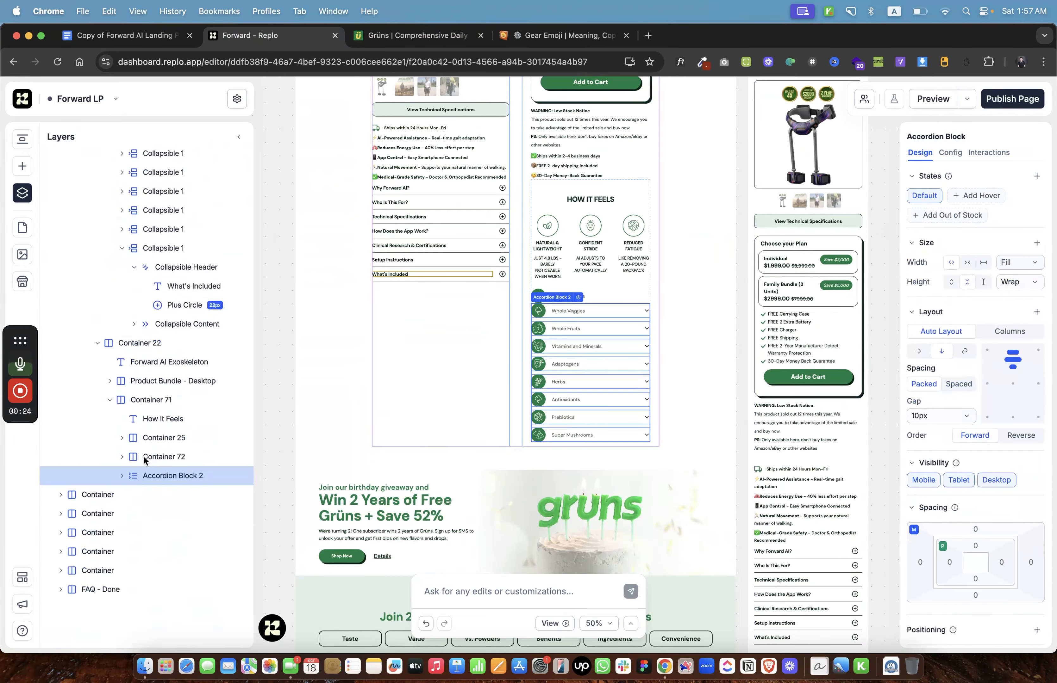
pyautogui.click(246, 479)
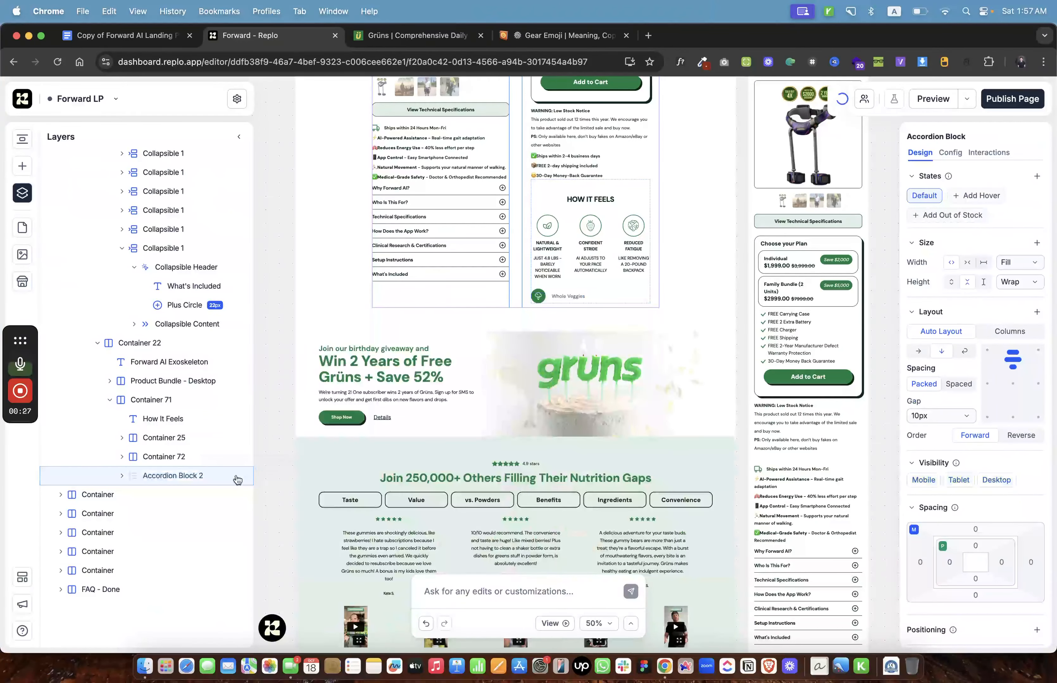
pyautogui.rightClick(180, 482)
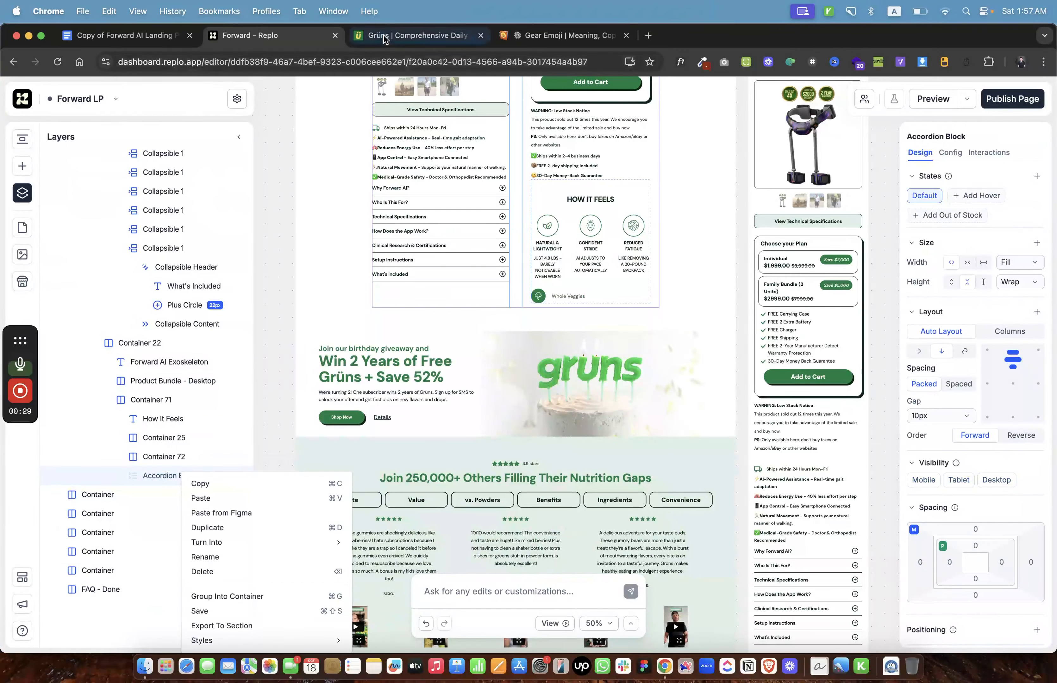
# Switch to the Grüns reference page and inspect the mobile layout of its nutrient list.
pyautogui.click(412, 35)
pyautogui.rightClick(830, 299)
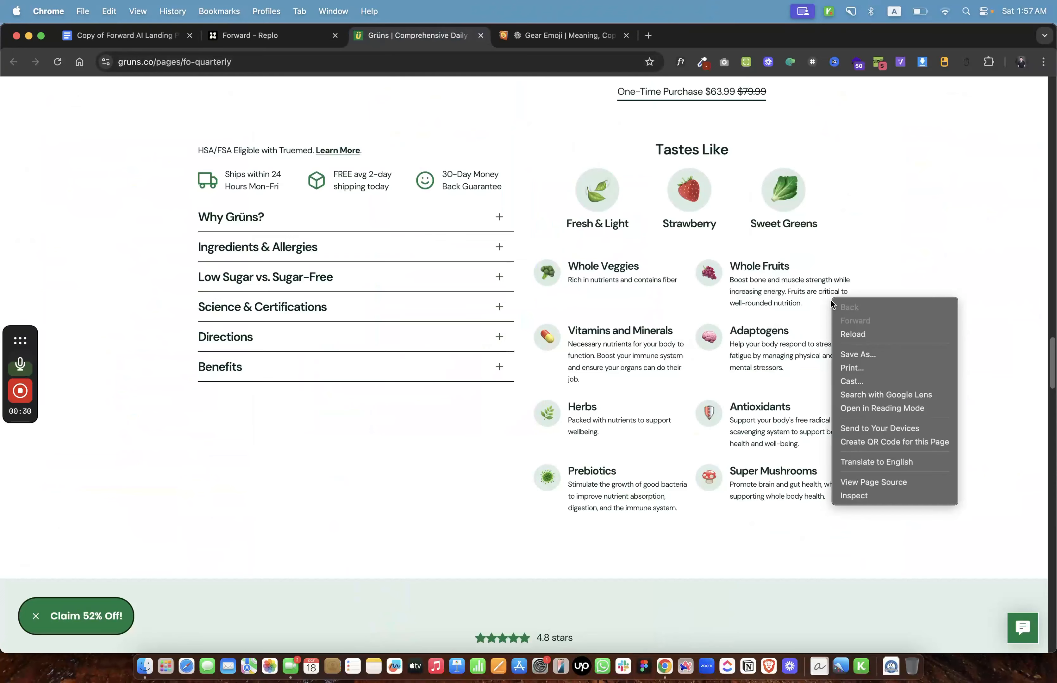
pyautogui.click(870, 495)
pyautogui.scroll(3, 405, 428)
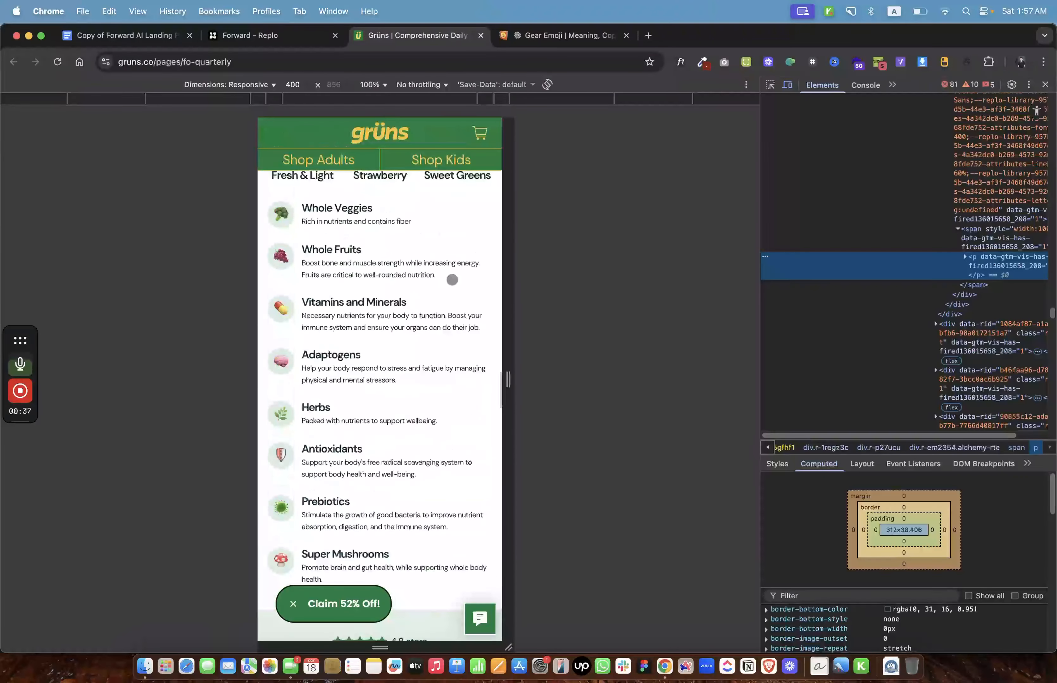
pyautogui.click(1045, 84)
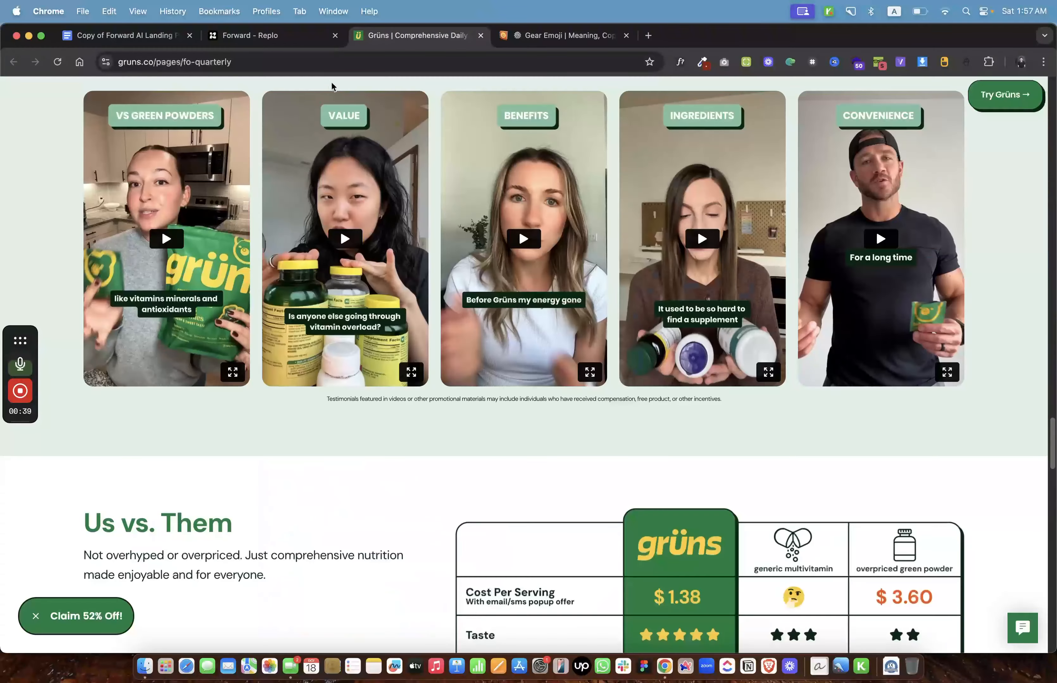
# Back in Replo, delete the hidden accordion block and rename the three-icon container above it as 3 Grid Items.
pyautogui.click(266, 35)
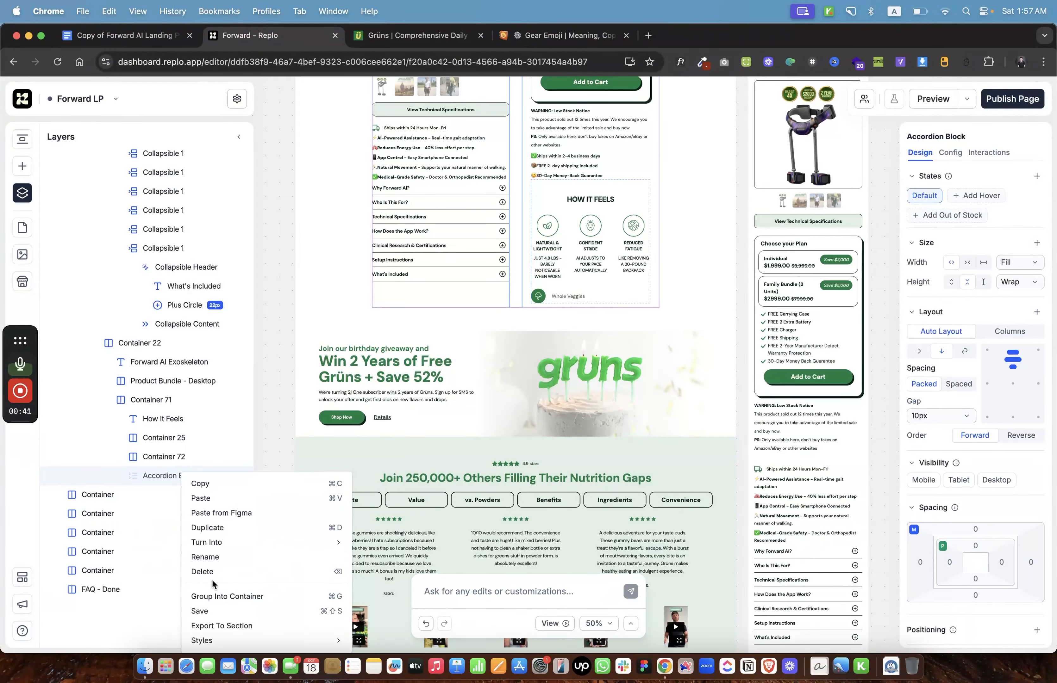
pyautogui.click(202, 572)
pyautogui.click(163, 456)
pyautogui.doubleClick(163, 457)
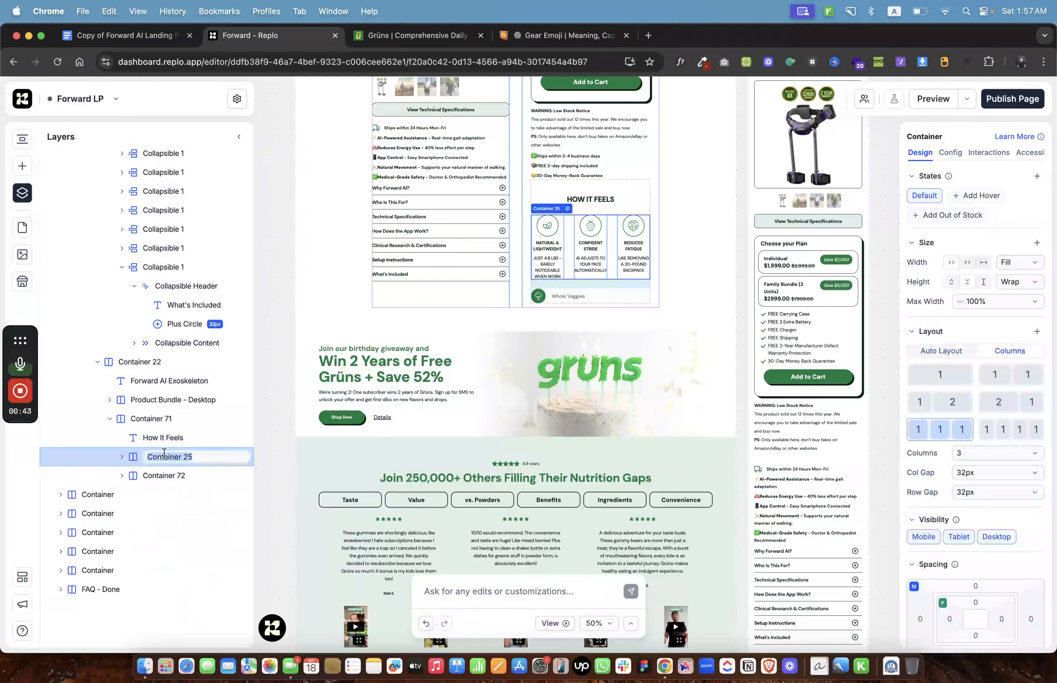
pyautogui.write('3 Grid Items')
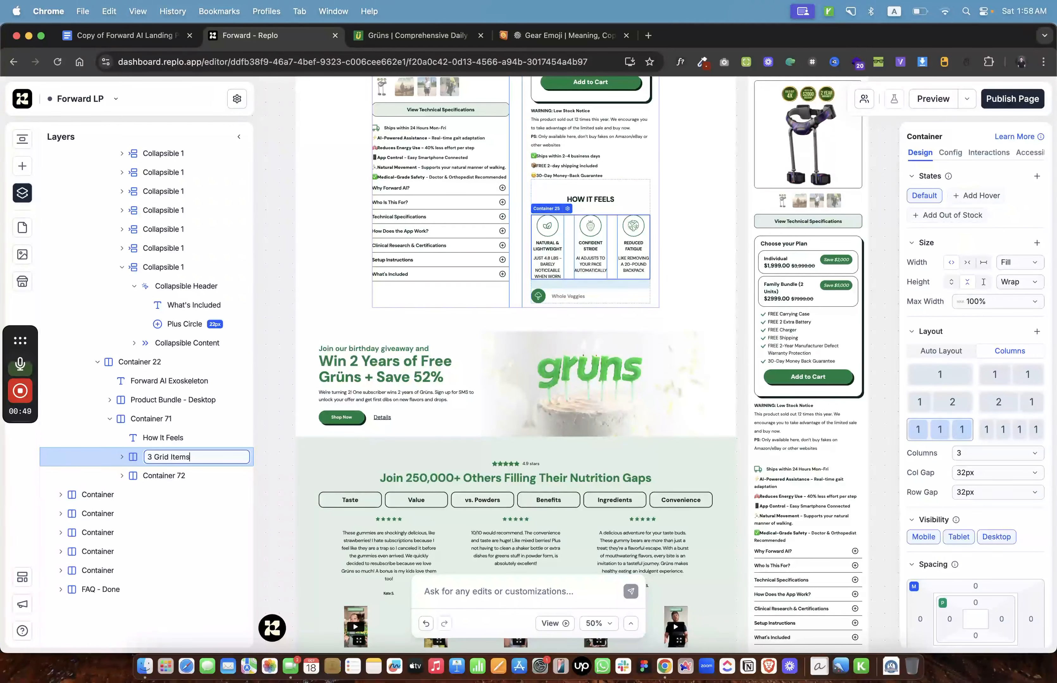
pyautogui.press('Return')
# Rename Container 72, the Whole Veggies row, as 2 Gird Items.
pyautogui.click(163, 475)
pyautogui.doubleClick(163, 475)
pyautogui.write('2 Gird Items')
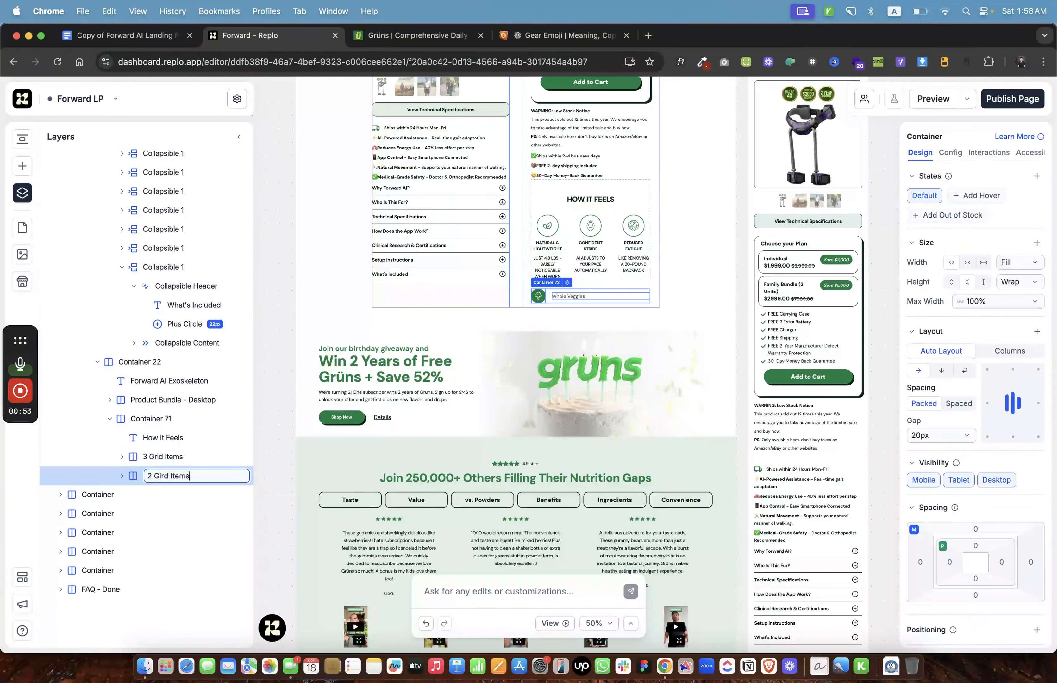
pyautogui.press('Return')
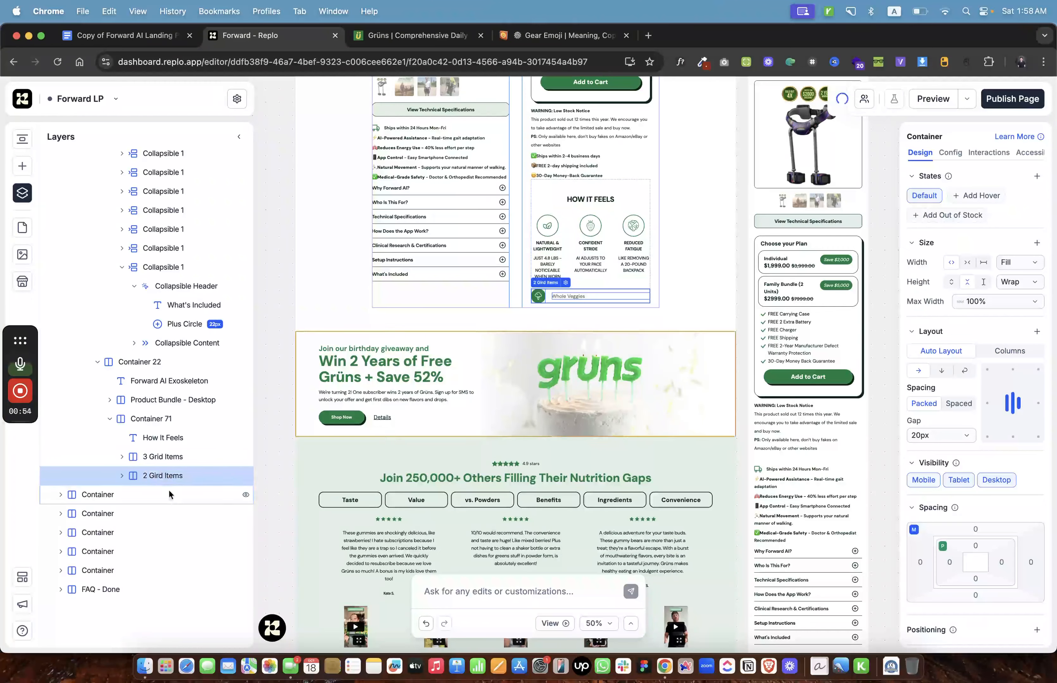
# Undo the rename of the Whole Veggies row's container.
pyautogui.doubleClick(130, 473)
pyautogui.doubleClick(159, 474)
pyautogui.press('BackSpace')
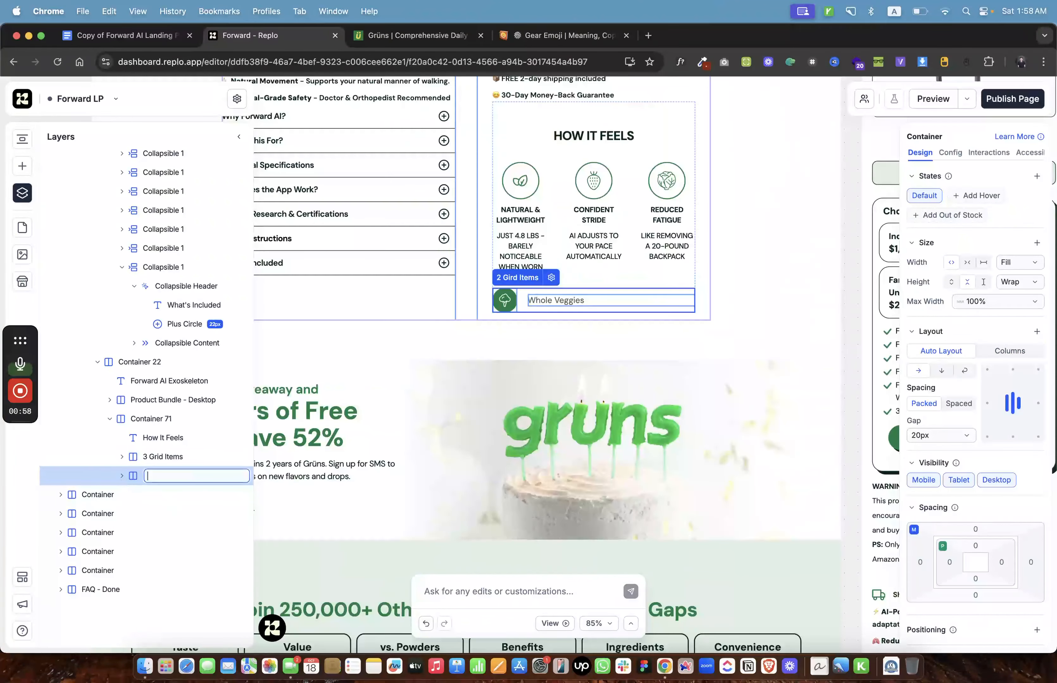
pyautogui.write('Co')
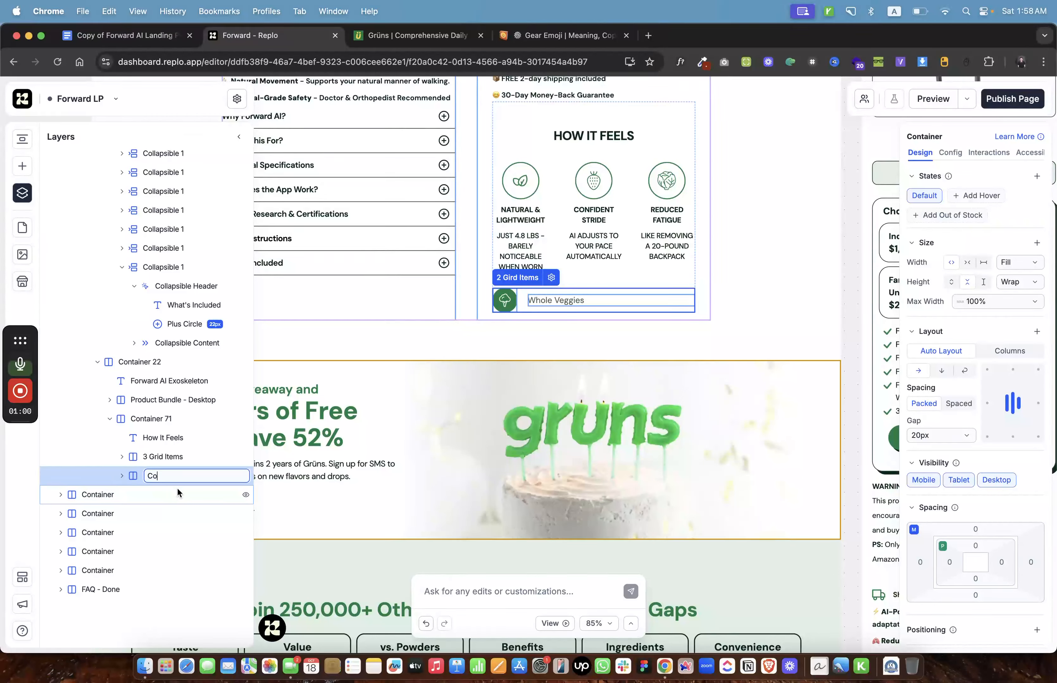
pyautogui.click(178, 493)
# Group Container 72, which holds the Whole Veggies icon and text, into a new parent container.
pyautogui.click(121, 475)
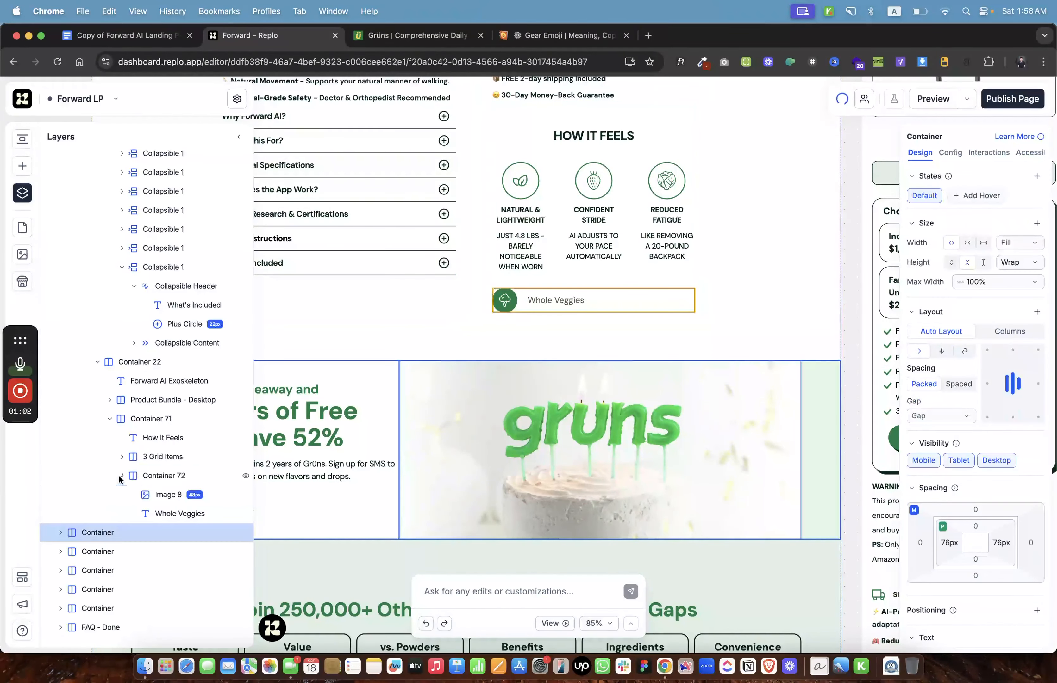
pyautogui.click(161, 476)
pyautogui.rightClick(171, 478)
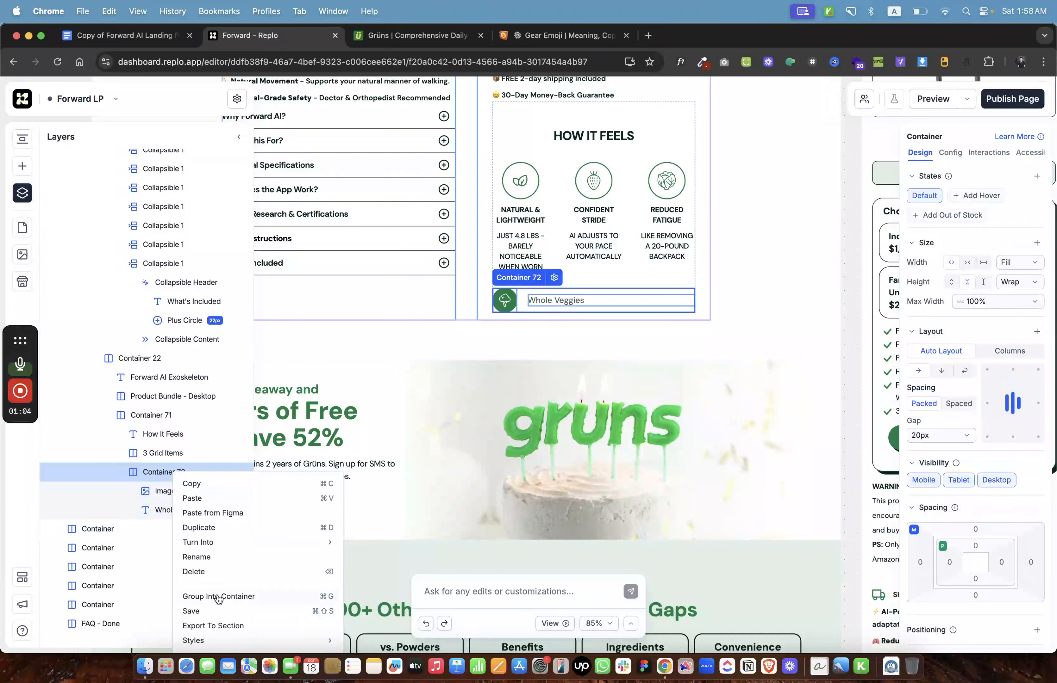
pyautogui.click(228, 598)
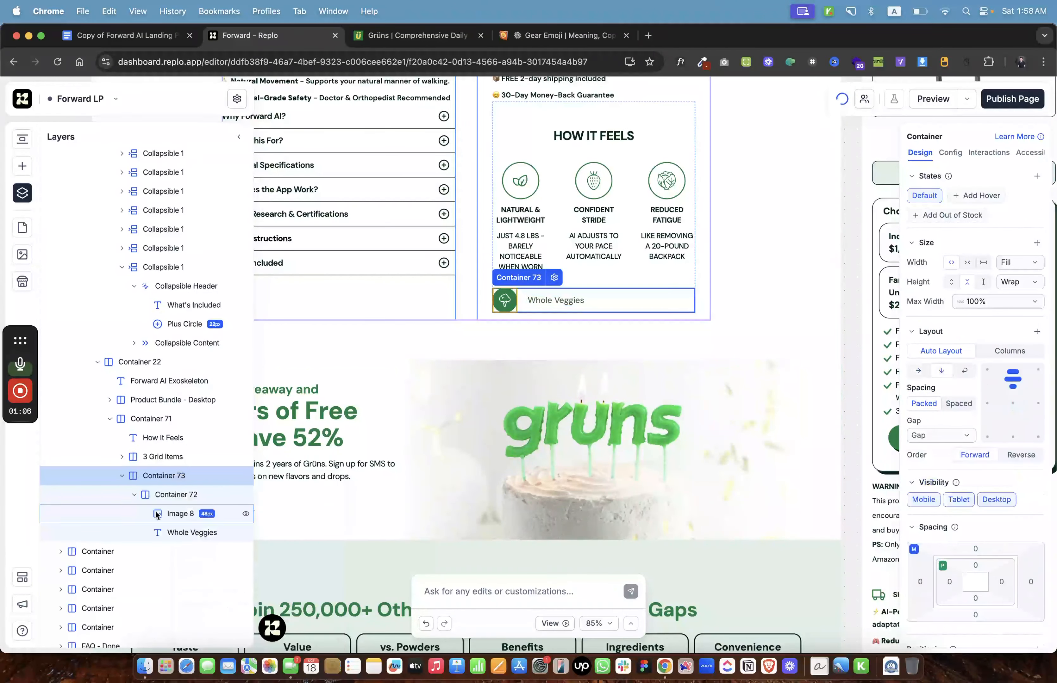
# Rename the new parent container around Container 72 as 2 Grid Items.
pyautogui.click(170, 494)
pyautogui.click(134, 495)
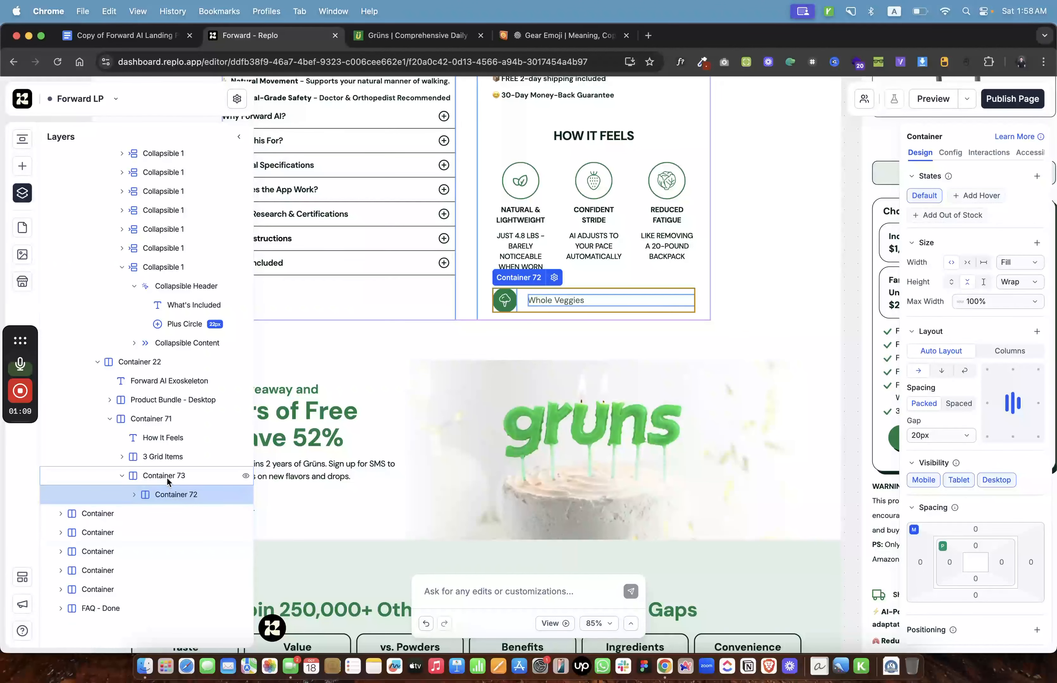
pyautogui.doubleClick(167, 476)
pyautogui.write('2 Grid')
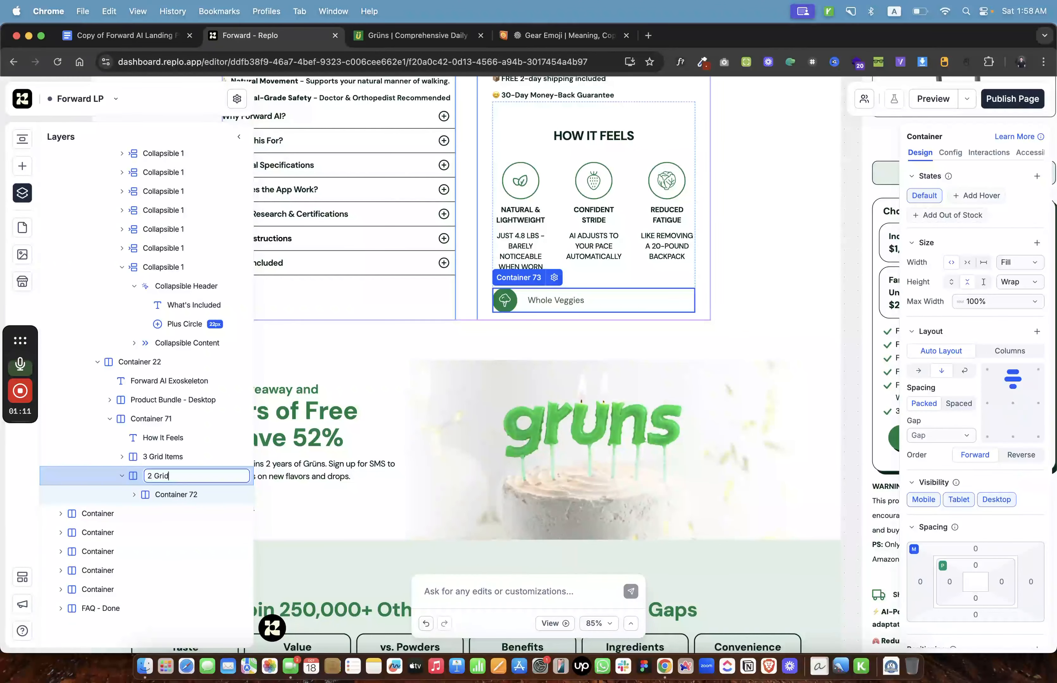
pyautogui.write(' Items')
pyautogui.press('Return')
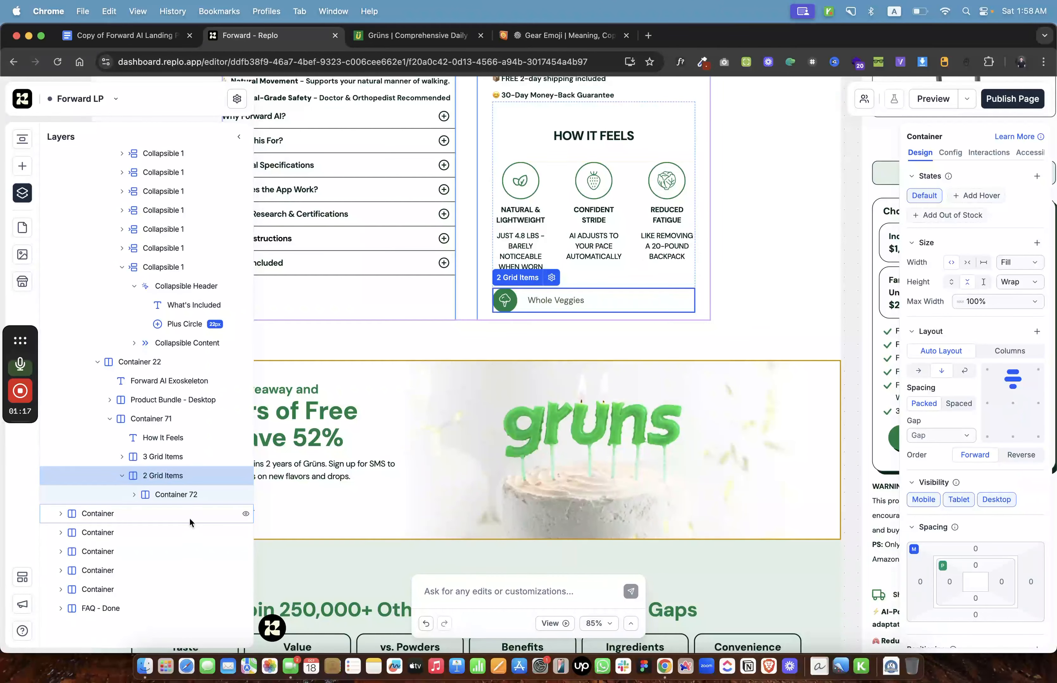
# Open the developer tools on the Grüns reference page, dock them below the page and turn off device emulation.
pyautogui.click(400, 39)
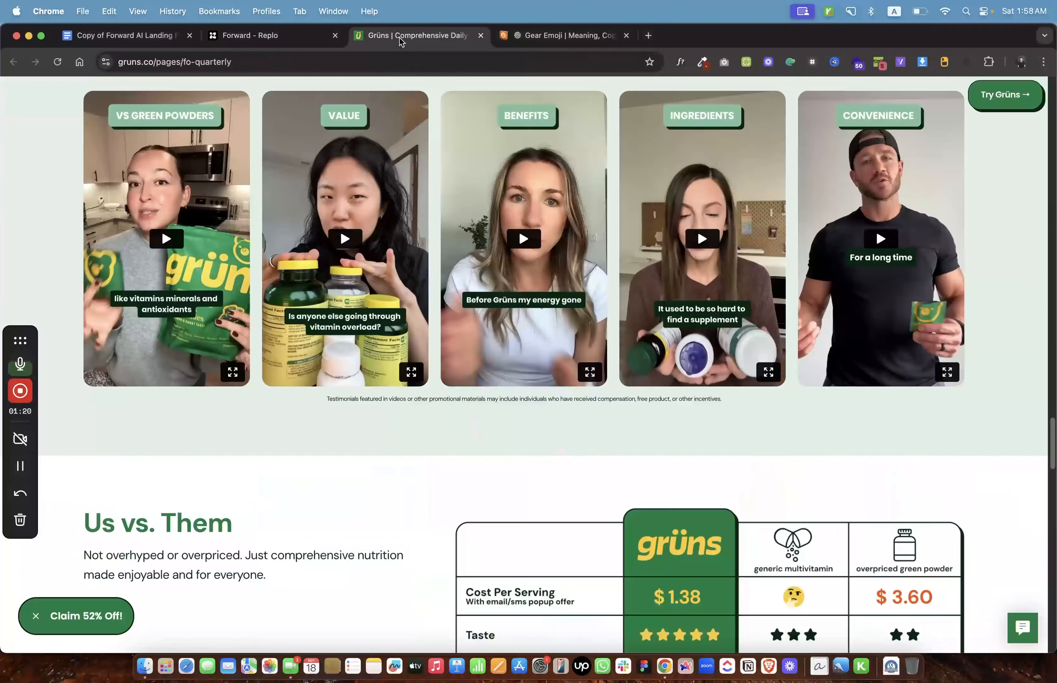
pyautogui.scroll(15, 573, 415)
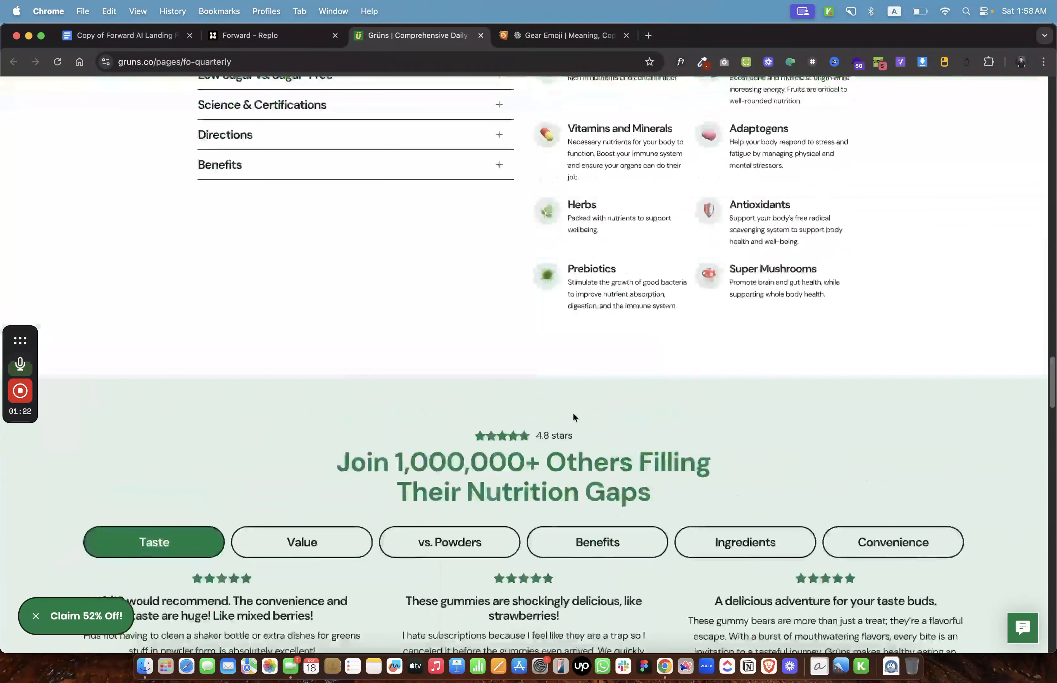
pyautogui.rightClick(717, 354)
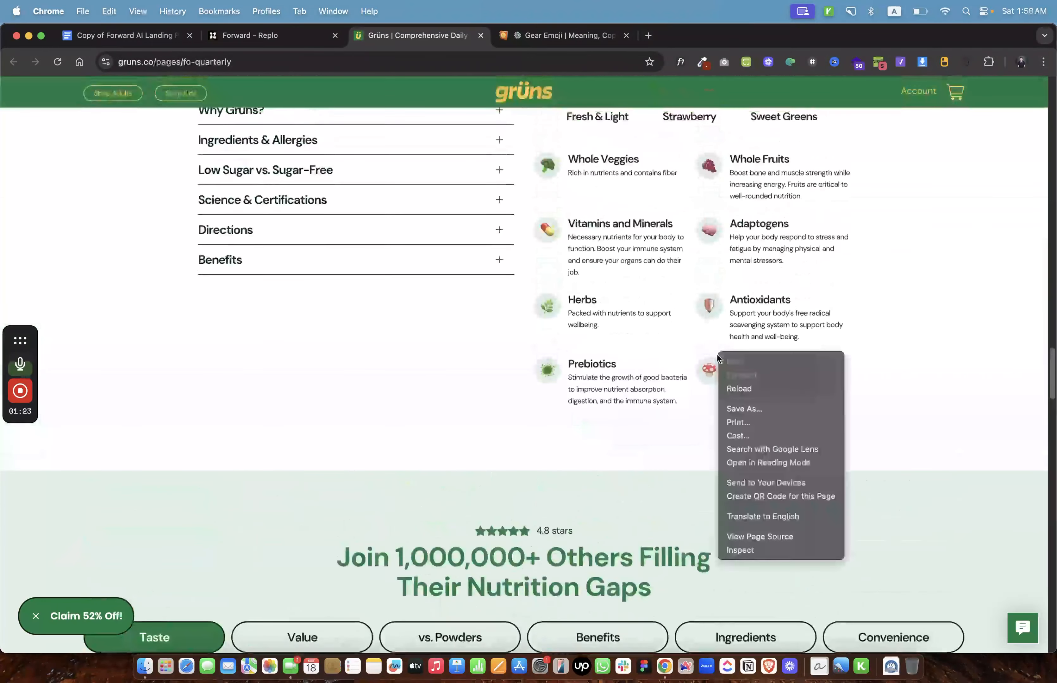
pyautogui.click(742, 550)
pyautogui.click(1029, 84)
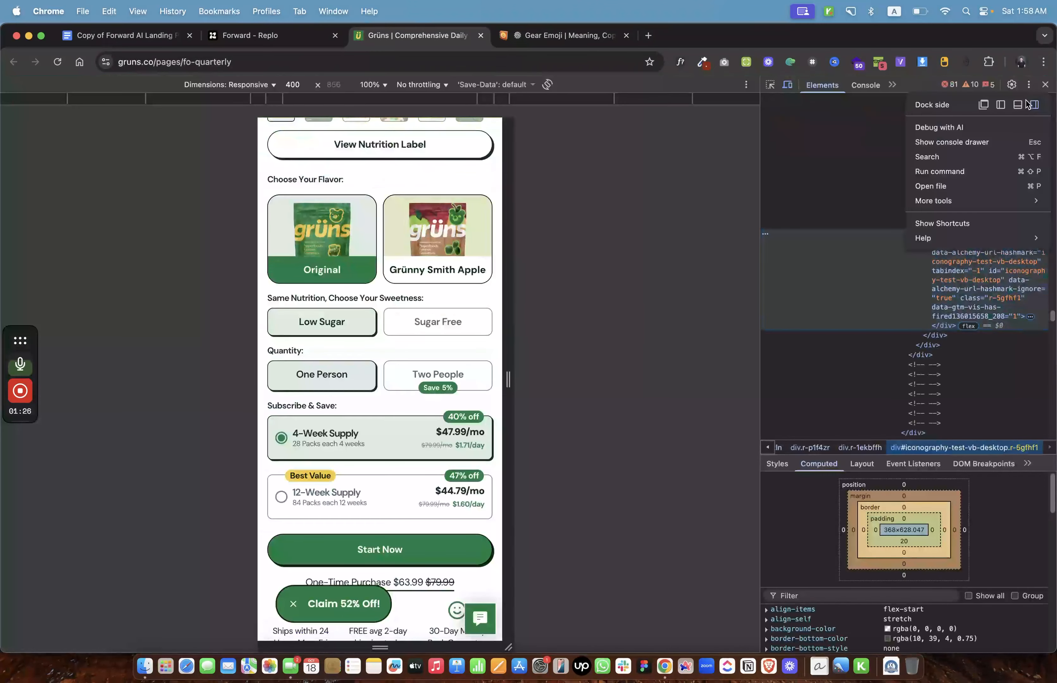
pyautogui.click(1017, 105)
pyautogui.click(28, 485)
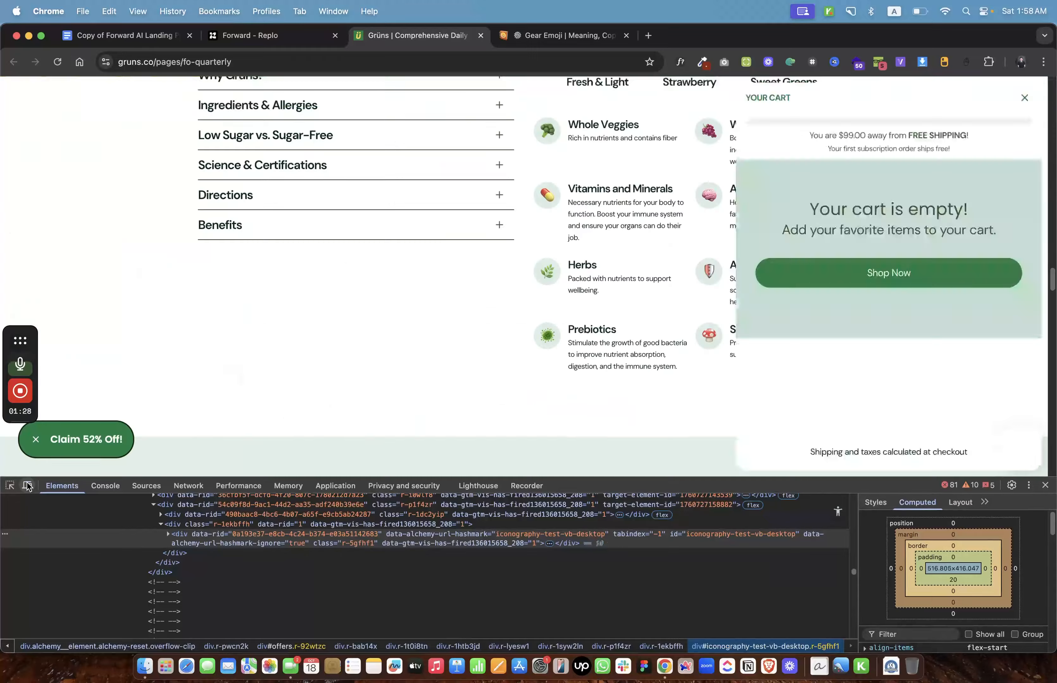
# Inspect the Whole Veggies item in the Grüns nutrient grid for its icon size and column gap.
pyautogui.scroll(1, 334, 416)
pyautogui.scroll(2, 332, 413)
pyautogui.press('super+shift+c')
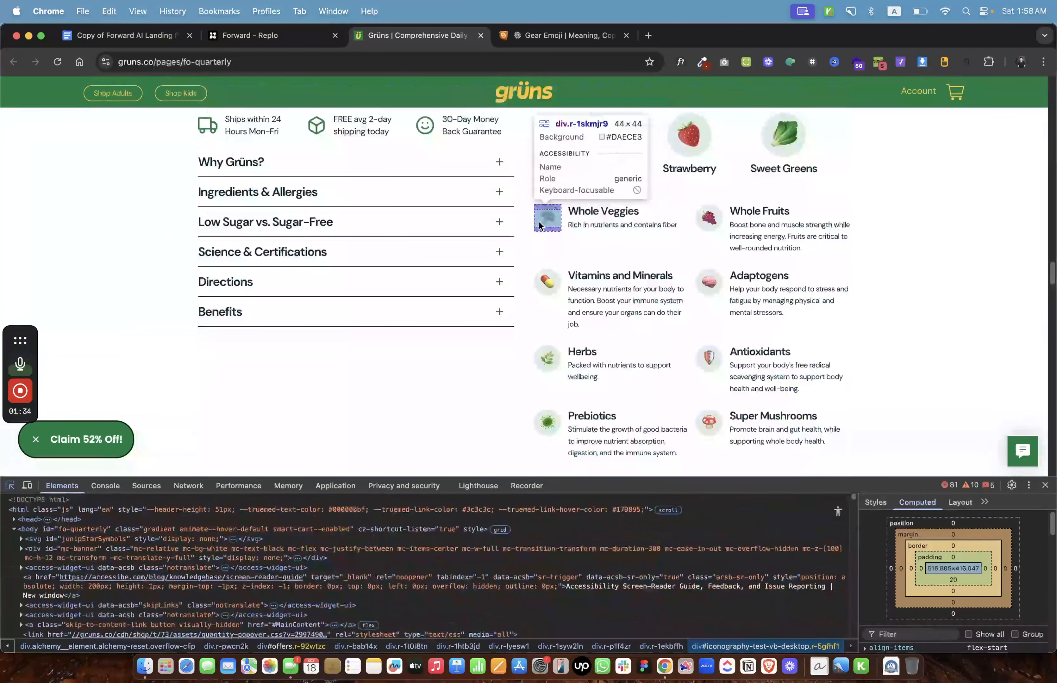
pyautogui.click(563, 223)
pyautogui.scroll(-5, 917, 583)
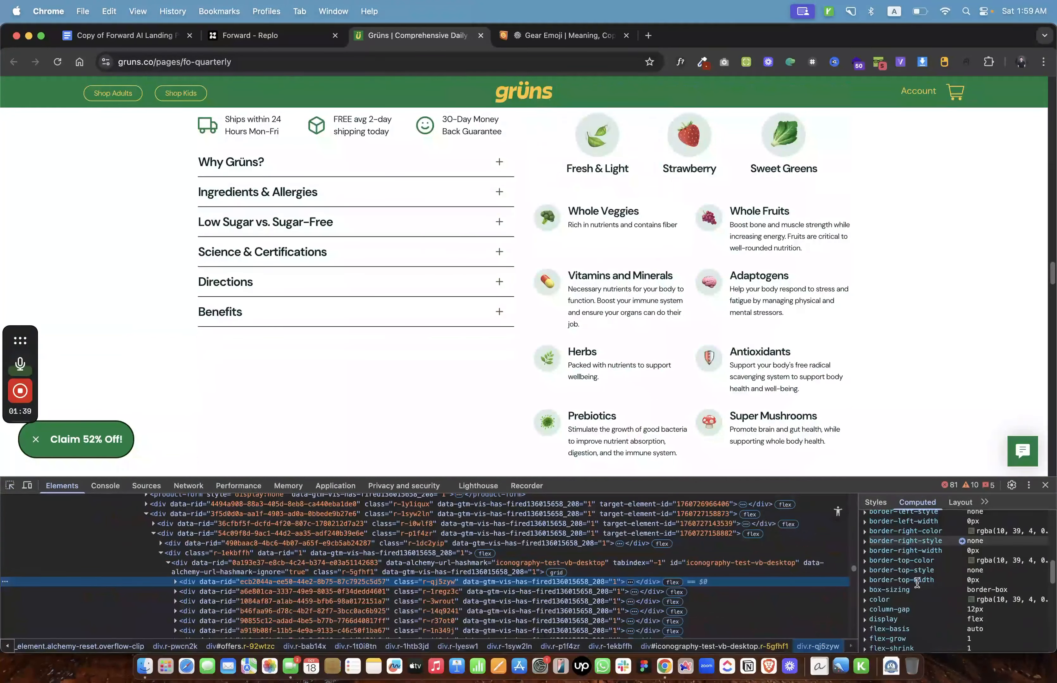
pyautogui.click(9, 485)
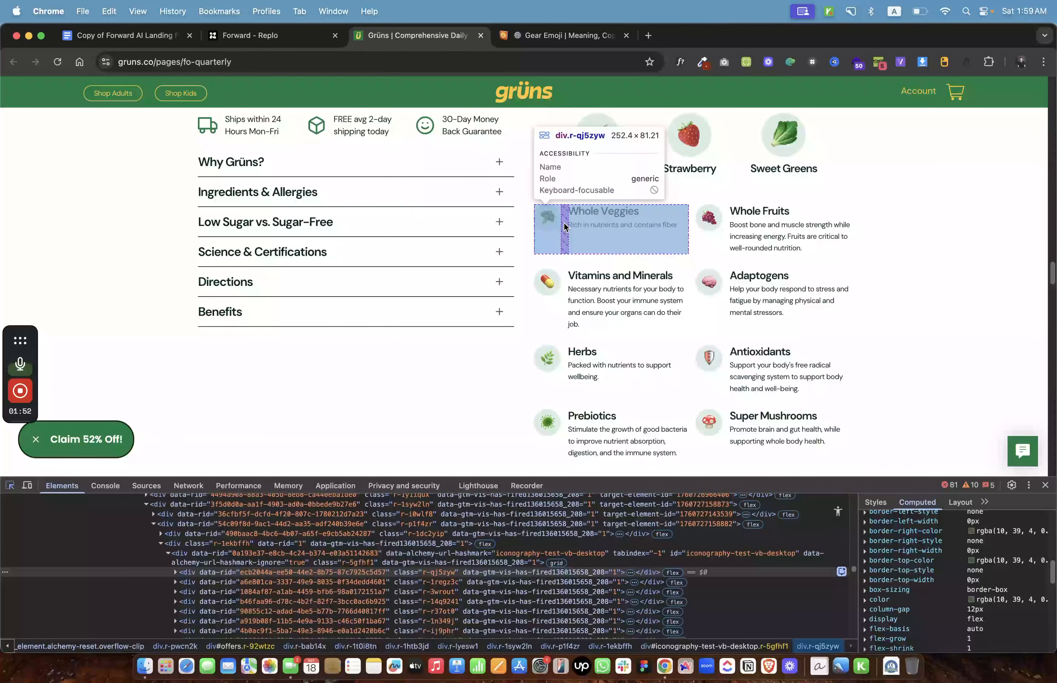
# Back in Replo, set the width of the Whole Veggies icon image to 44px.
pyautogui.click(264, 35)
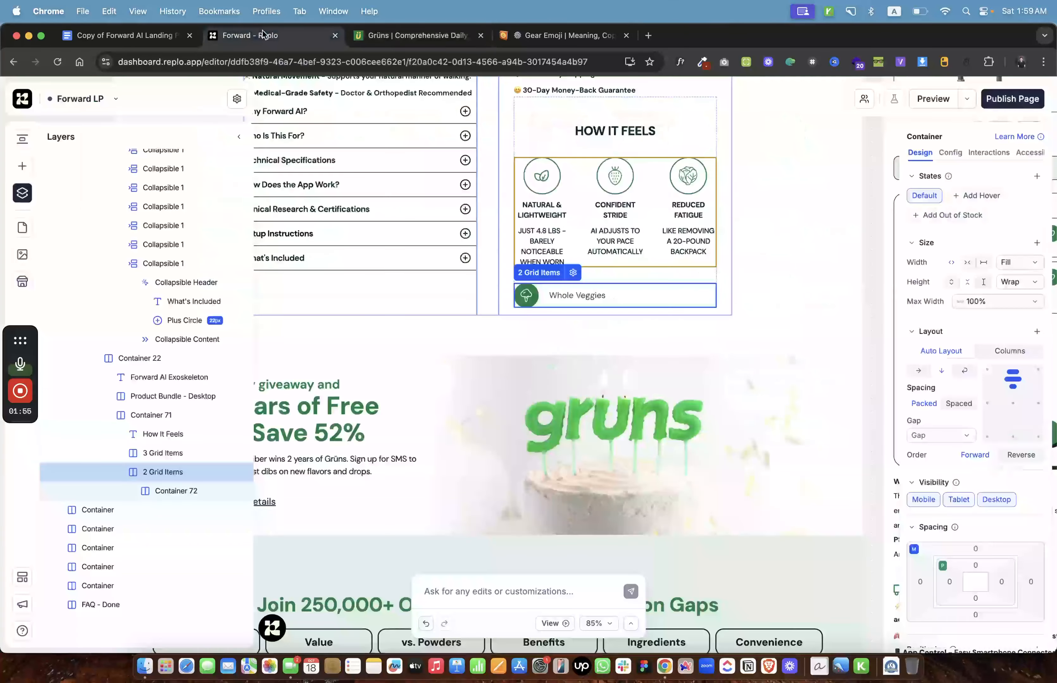
pyautogui.click(528, 300)
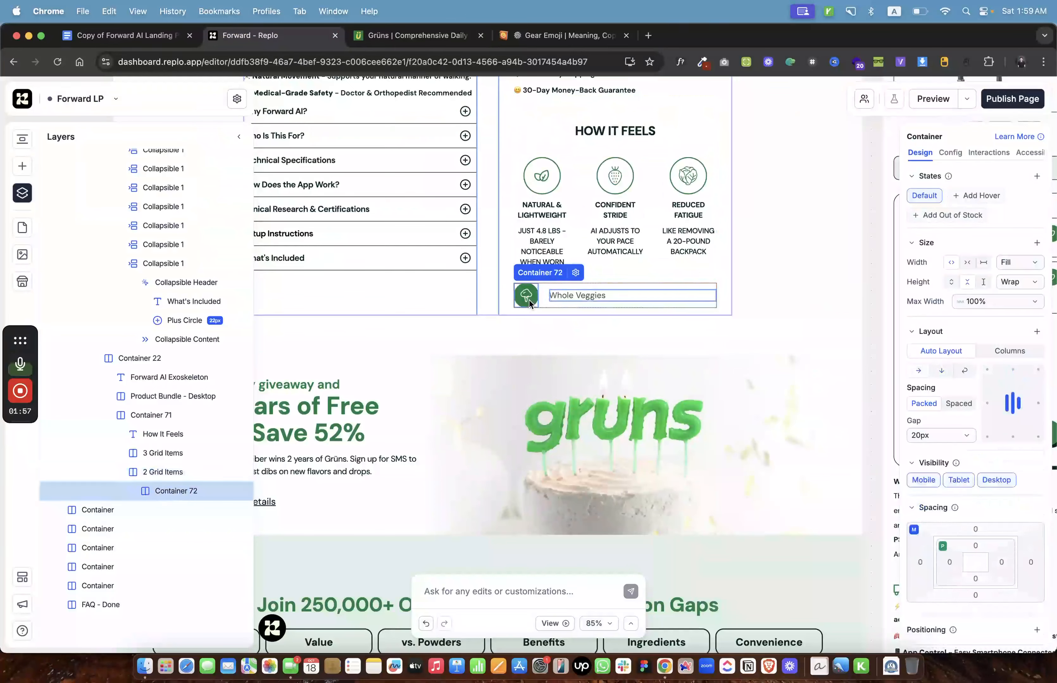
pyautogui.click(529, 301)
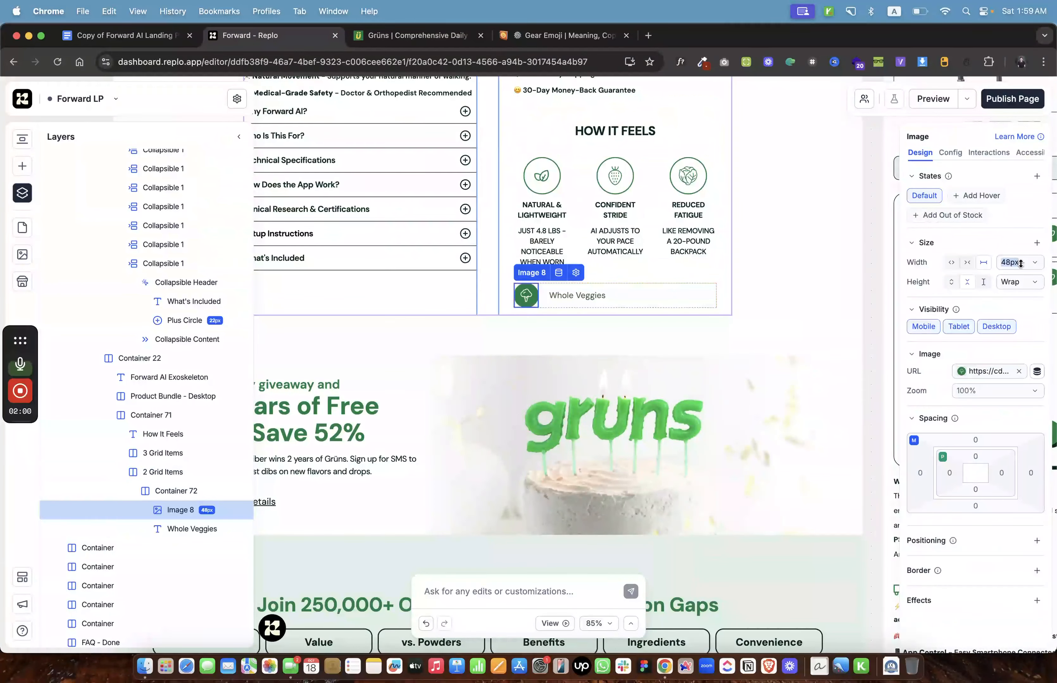
pyautogui.write('44')
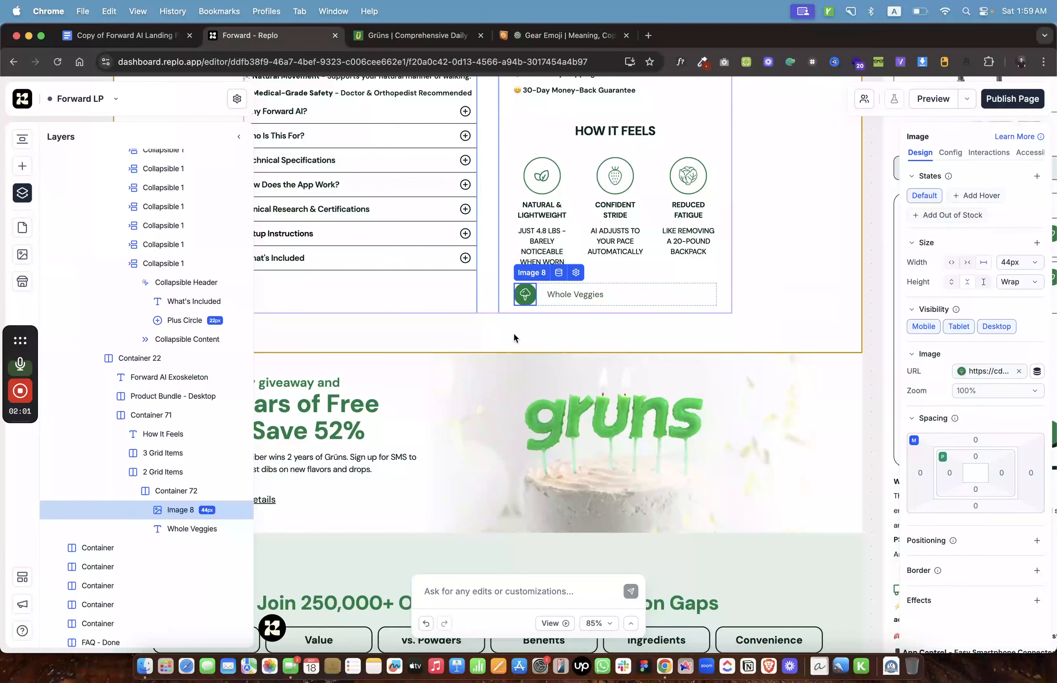
# Set the gap between the icon and text in Container 72 to 12px.
pyautogui.click(543, 297)
pyautogui.click(944, 436)
pyautogui.write('12')
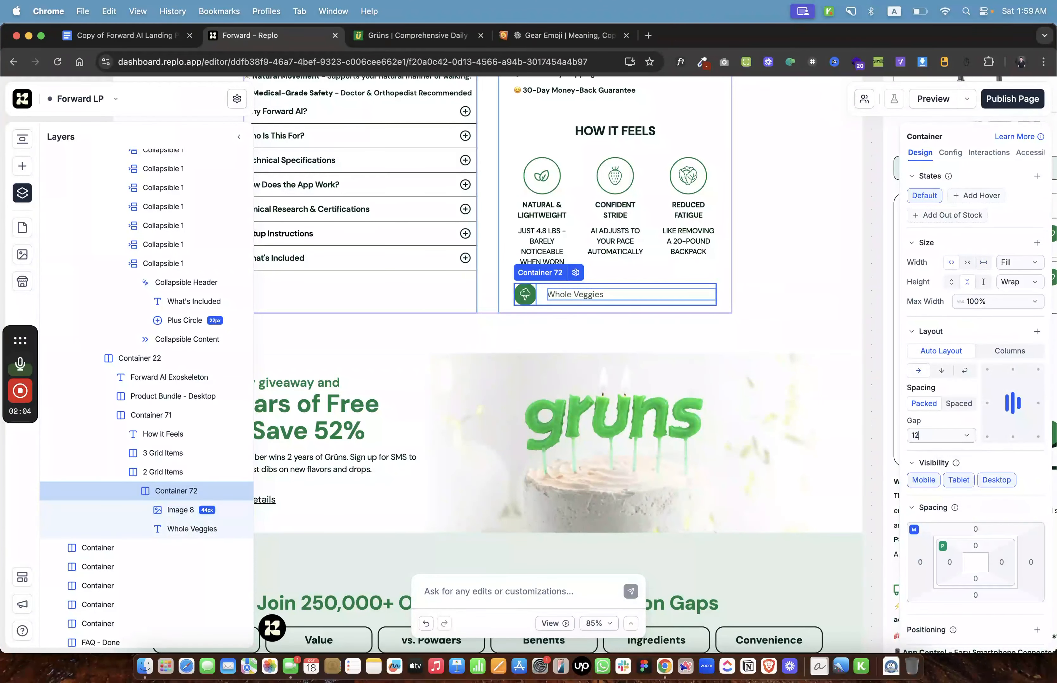
pyautogui.press('Return')
# Select the Whole Veggies text, switch to the Grüns page and inspect its Whole Veggies heading for font size, weight and line height.
pyautogui.click(575, 295)
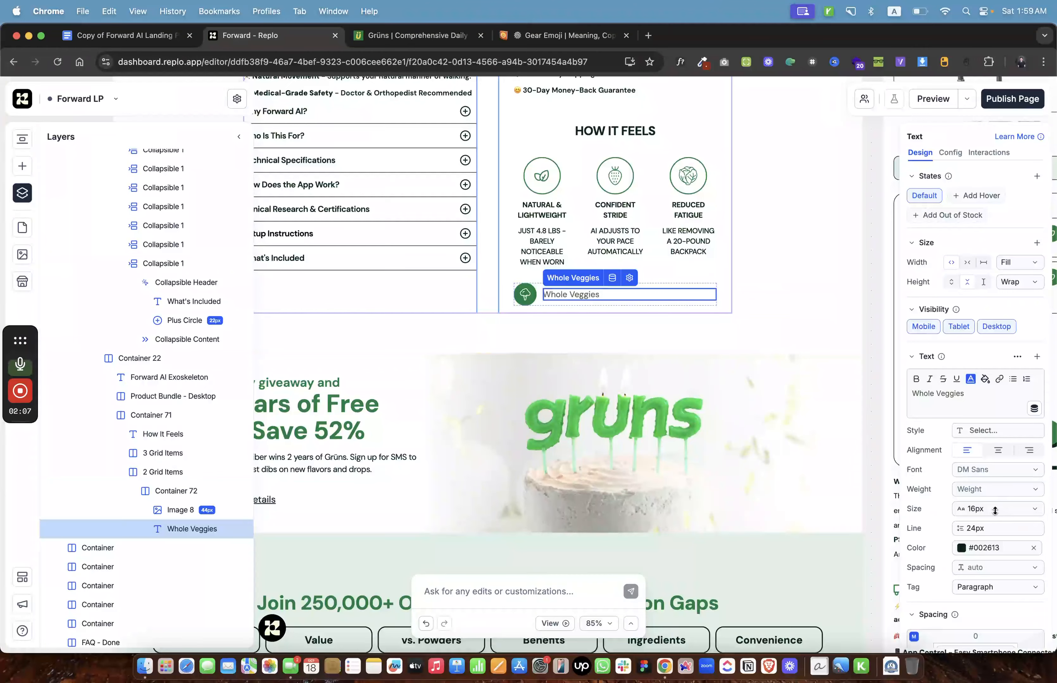
pyautogui.click(413, 35)
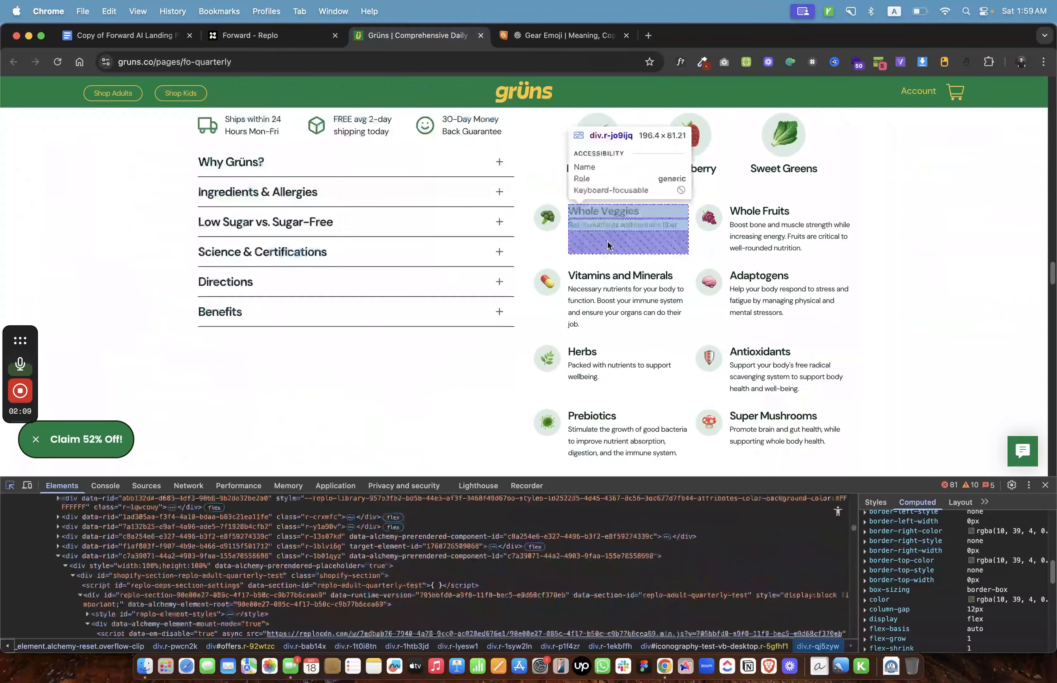
pyautogui.click(618, 213)
pyautogui.scroll(-2, 940, 579)
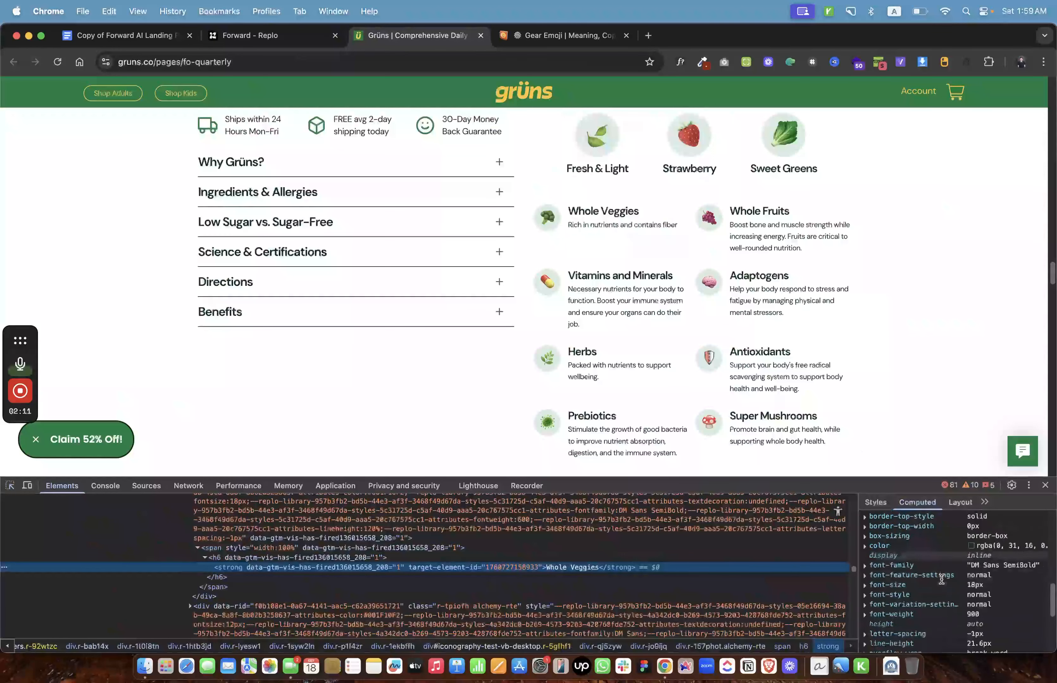
pyautogui.scroll(-1, 968, 599)
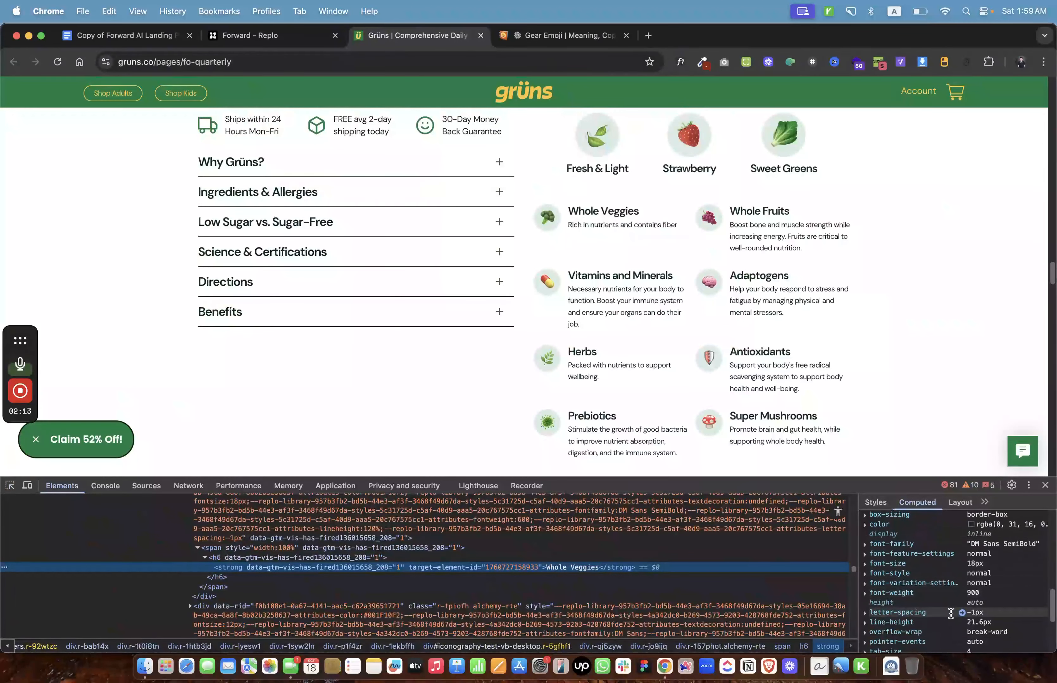
# Back in Replo, set the Whole Veggies text to 18px size, 21px line height and Bold weight.
pyautogui.click(267, 35)
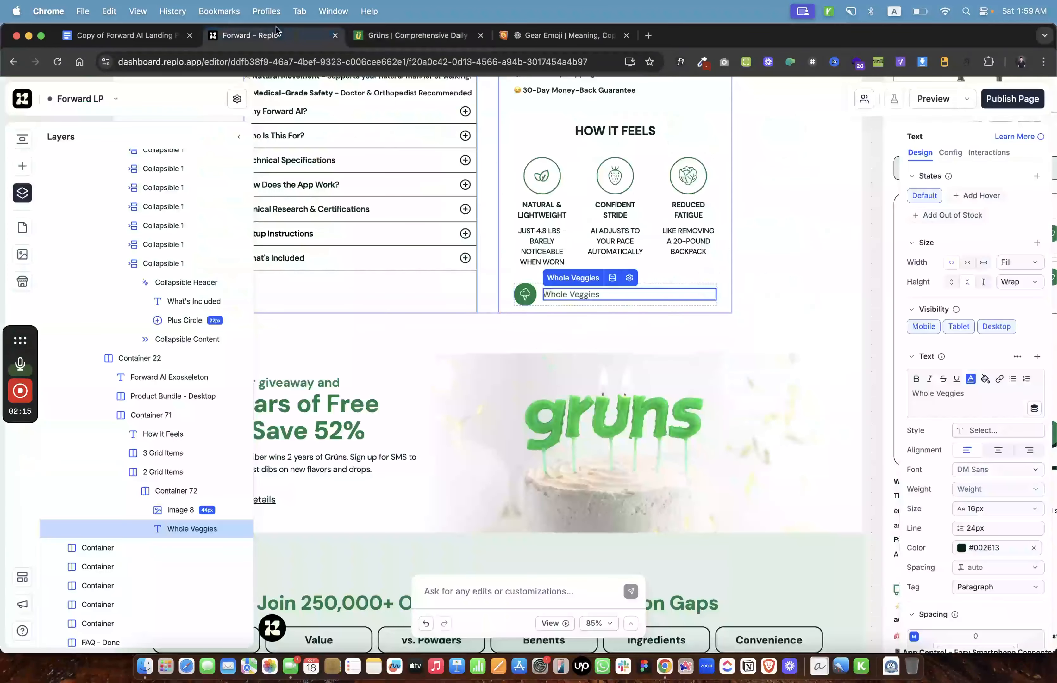
pyautogui.write('18')
pyautogui.press('Return')
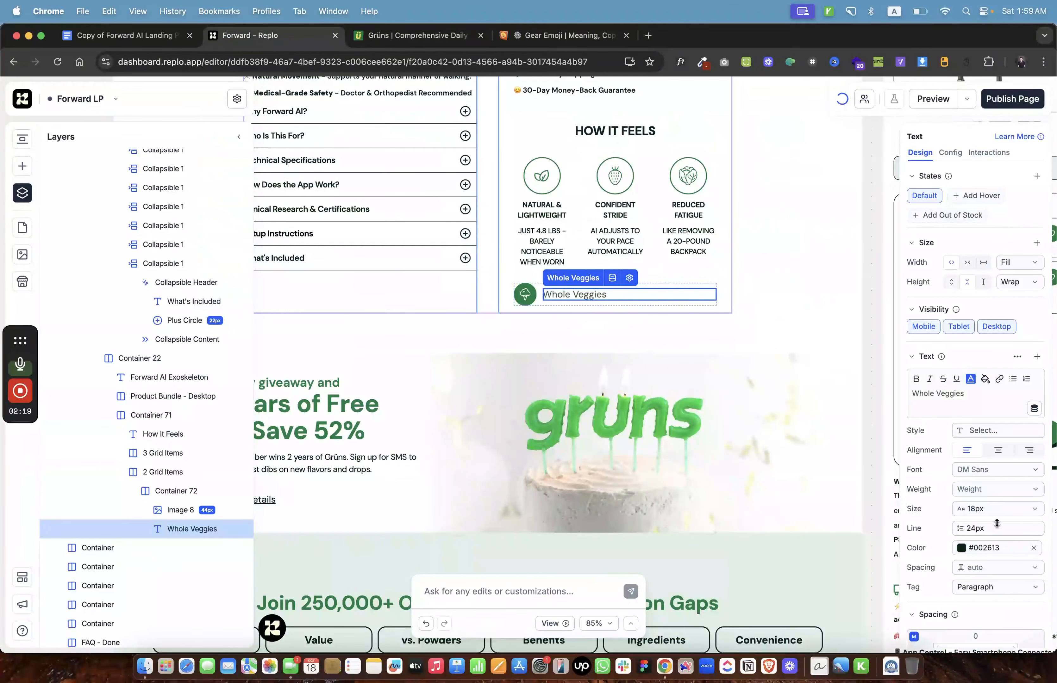
pyautogui.click(988, 493)
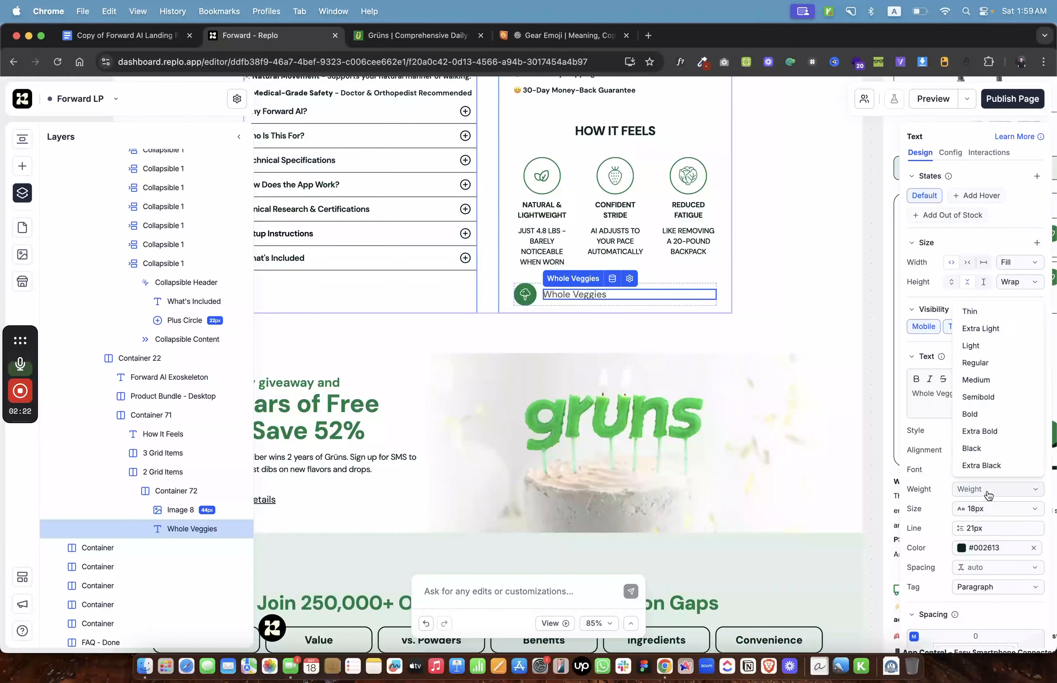
pyautogui.click(982, 466)
pyautogui.click(982, 493)
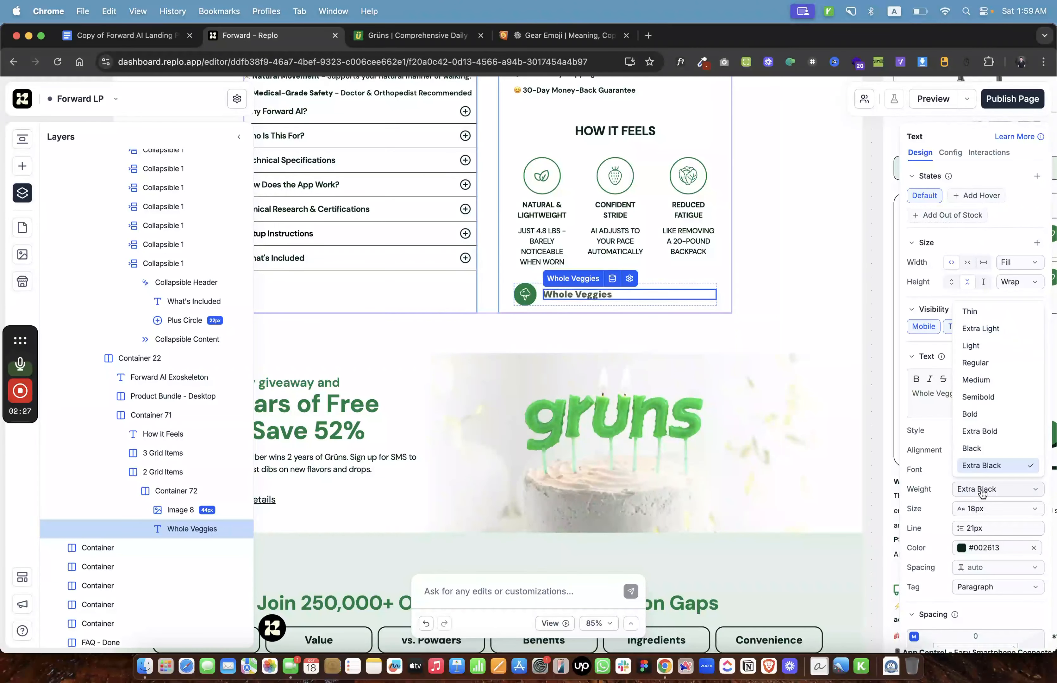
pyautogui.click(982, 414)
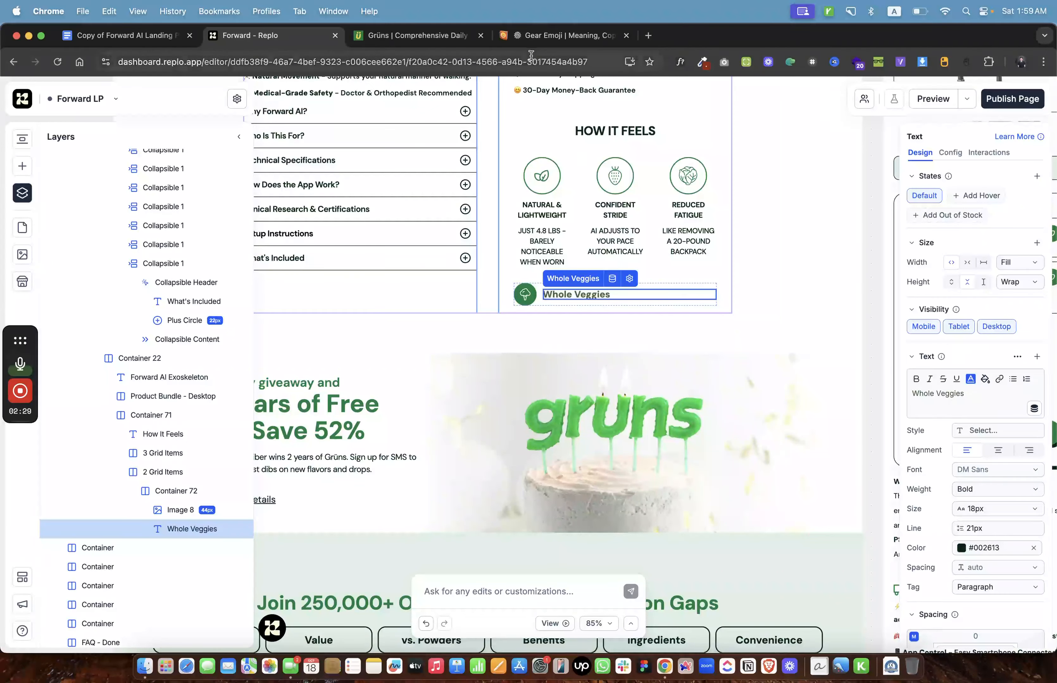
# Check the heading's colour on the Grüns page and set the Whole Veggies text colour in Replo to #001F10.
pyautogui.click(444, 40)
pyautogui.click(9, 486)
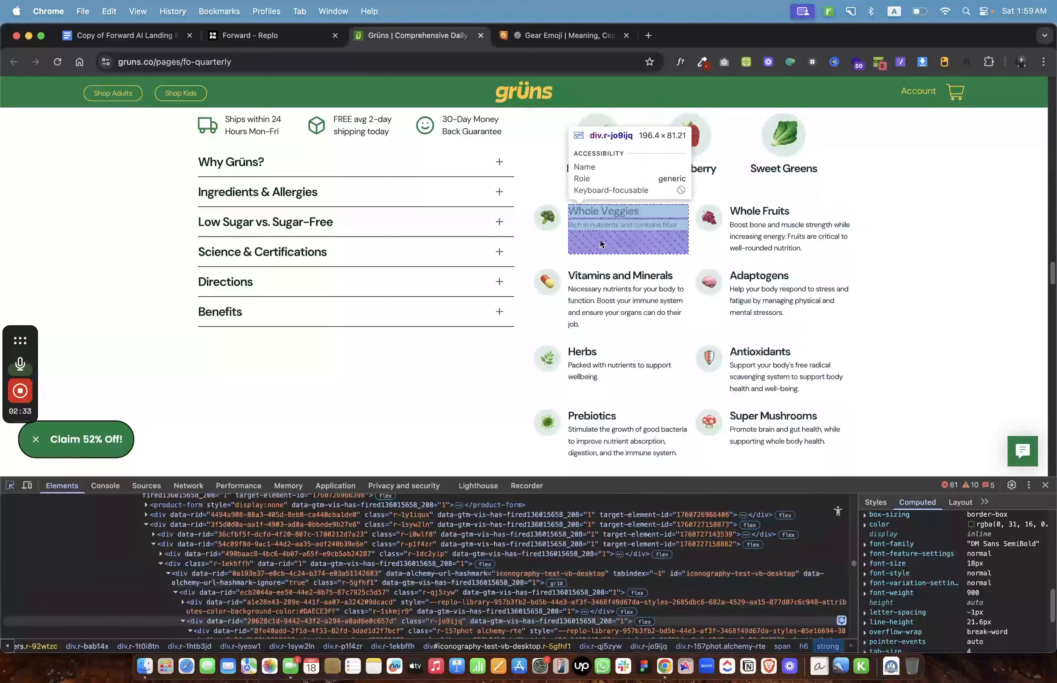
pyautogui.click(598, 212)
pyautogui.click(267, 35)
pyautogui.click(1003, 549)
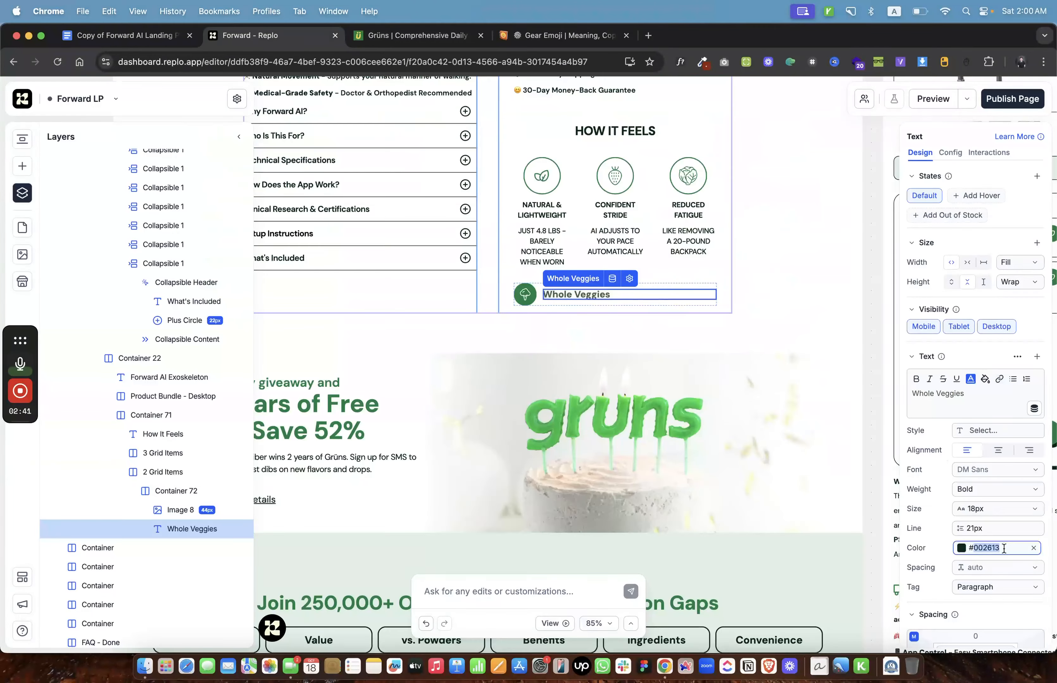
pyautogui.write('001f10')
pyautogui.press('Return')
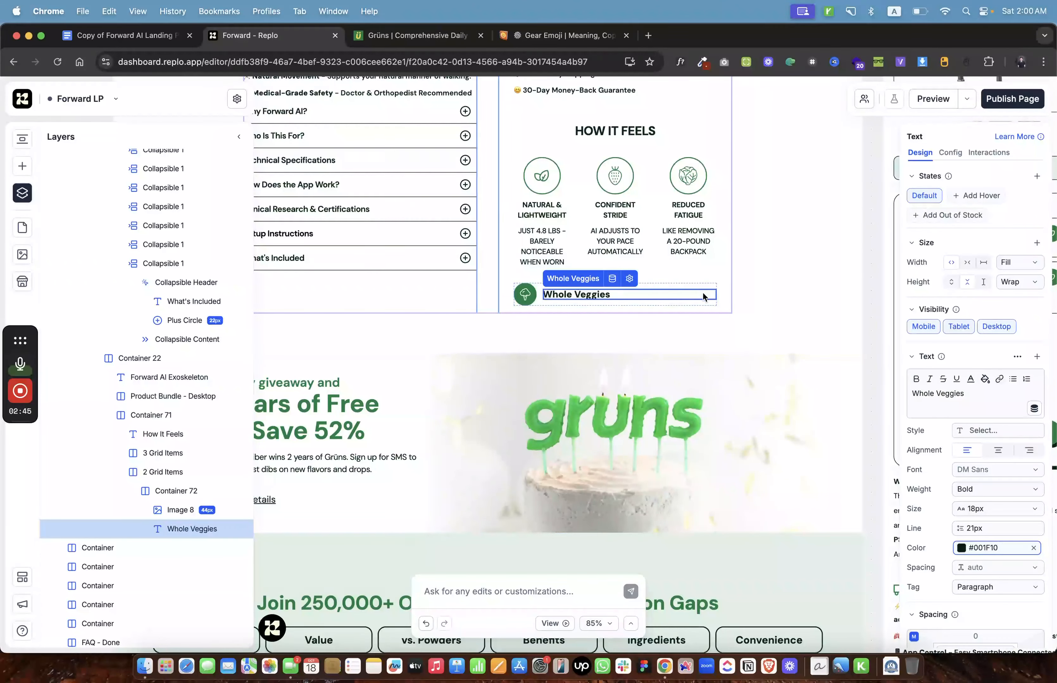
# Duplicate the Whole Veggies text and group both copies into a vertically stacked container with its width set to Fill.
pyautogui.rightClick(179, 531)
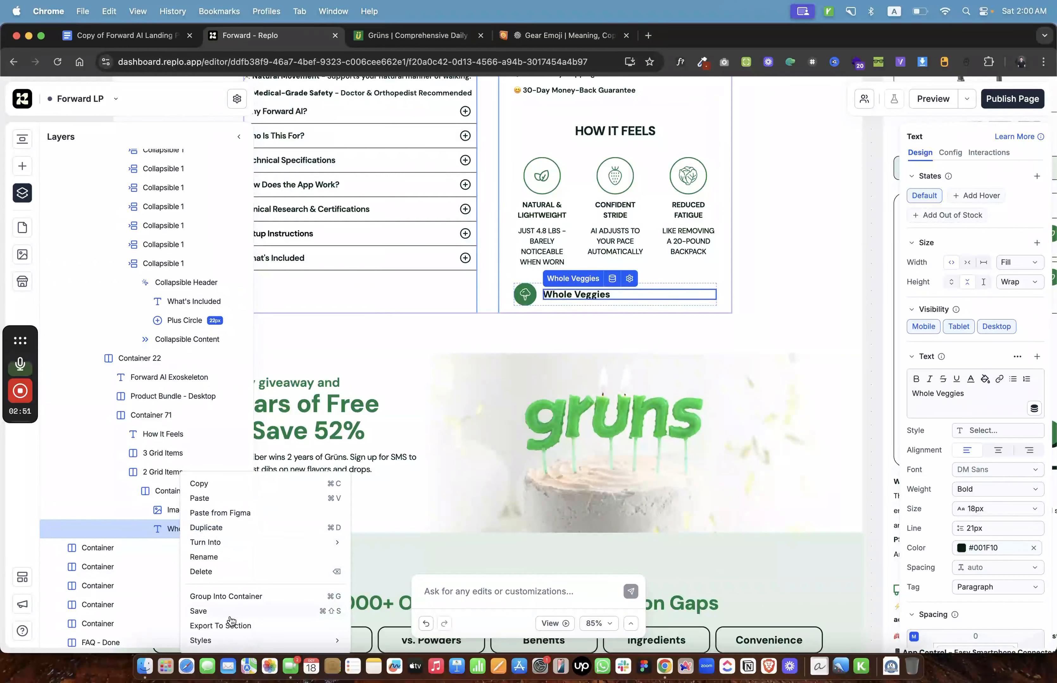
pyautogui.click(223, 528)
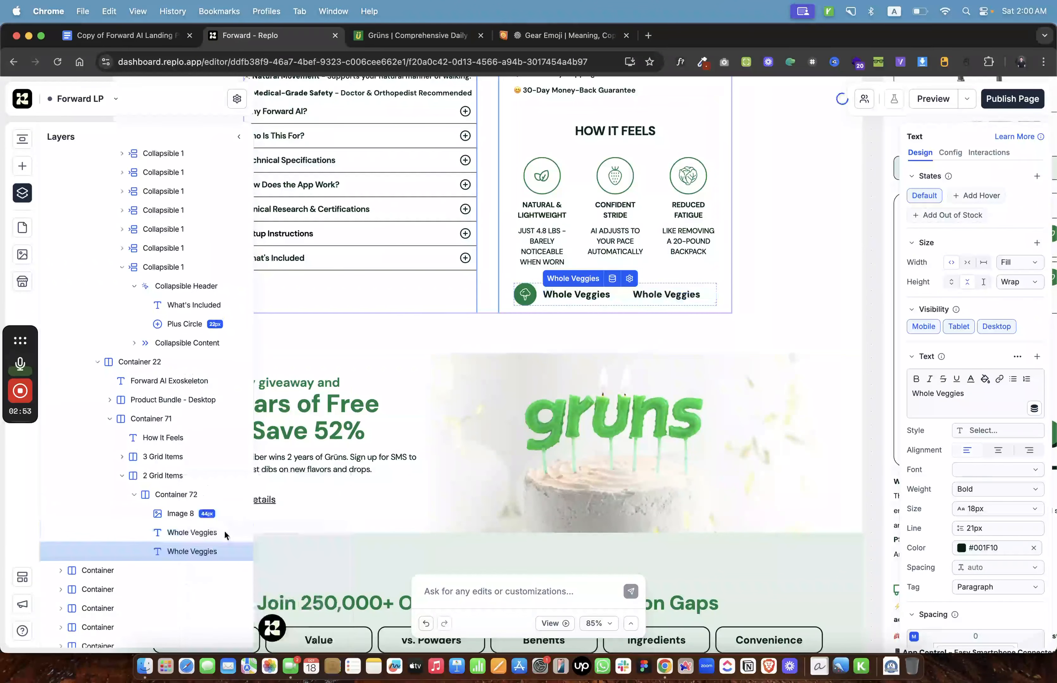
pyautogui.keyDown('shift'); pyautogui.click(180, 533); pyautogui.keyUp('shift')
pyautogui.rightClick(180, 533)
pyautogui.click(234, 596)
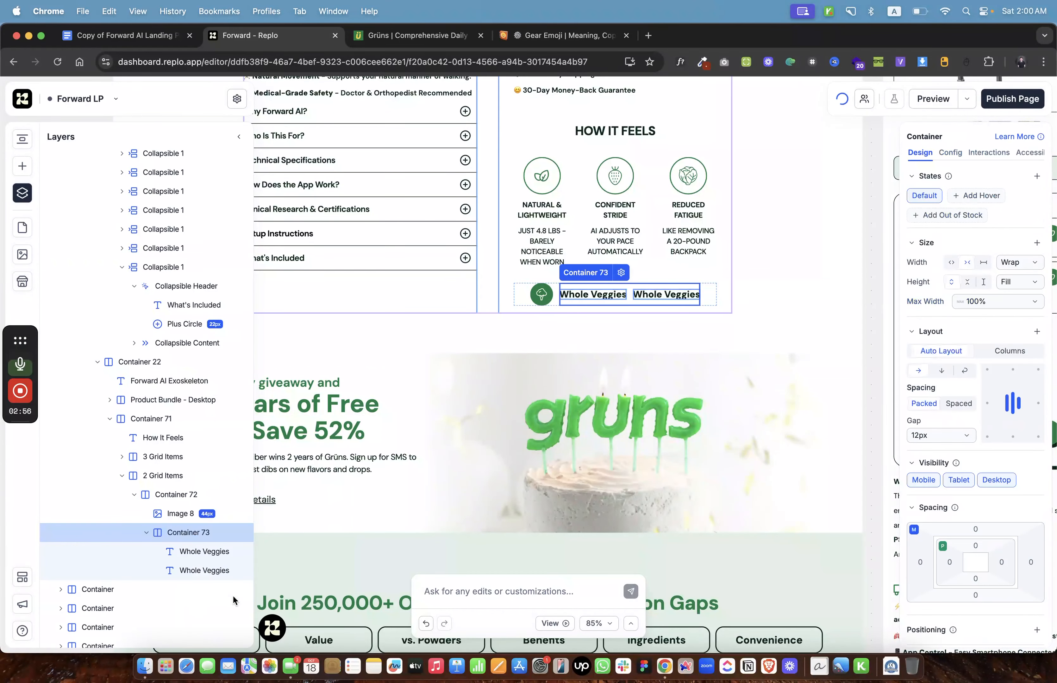
pyautogui.click(939, 370)
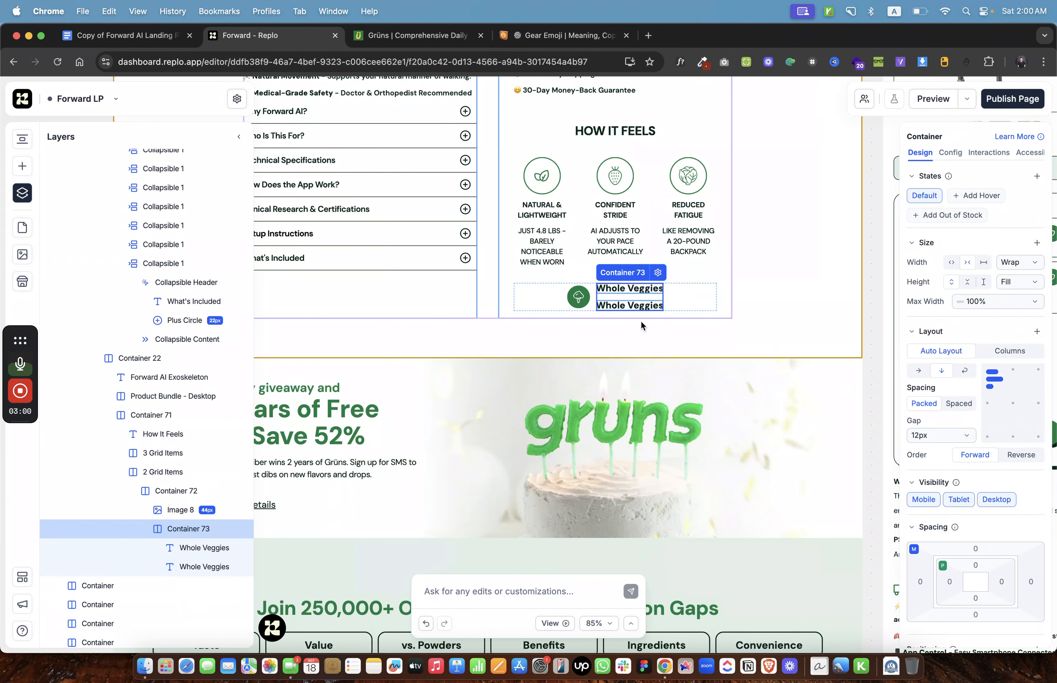
pyautogui.click(951, 262)
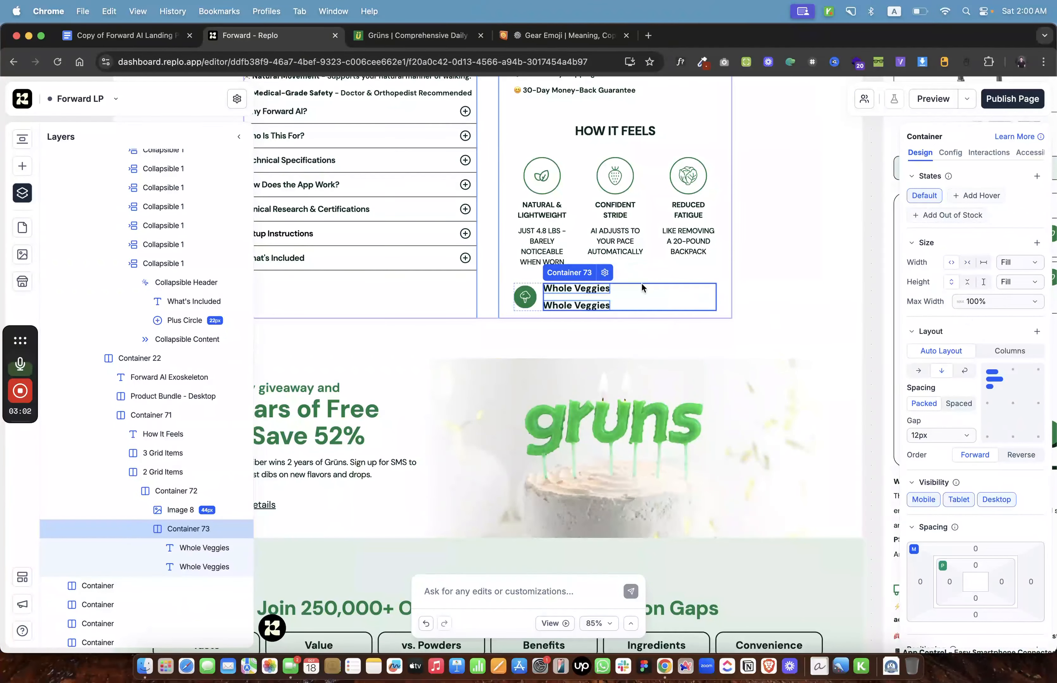
# Inspect the description text on the Grüns page and set the lower Whole Veggies text to 12px size, 19px line height and Regular weight.
pyautogui.click(584, 306)
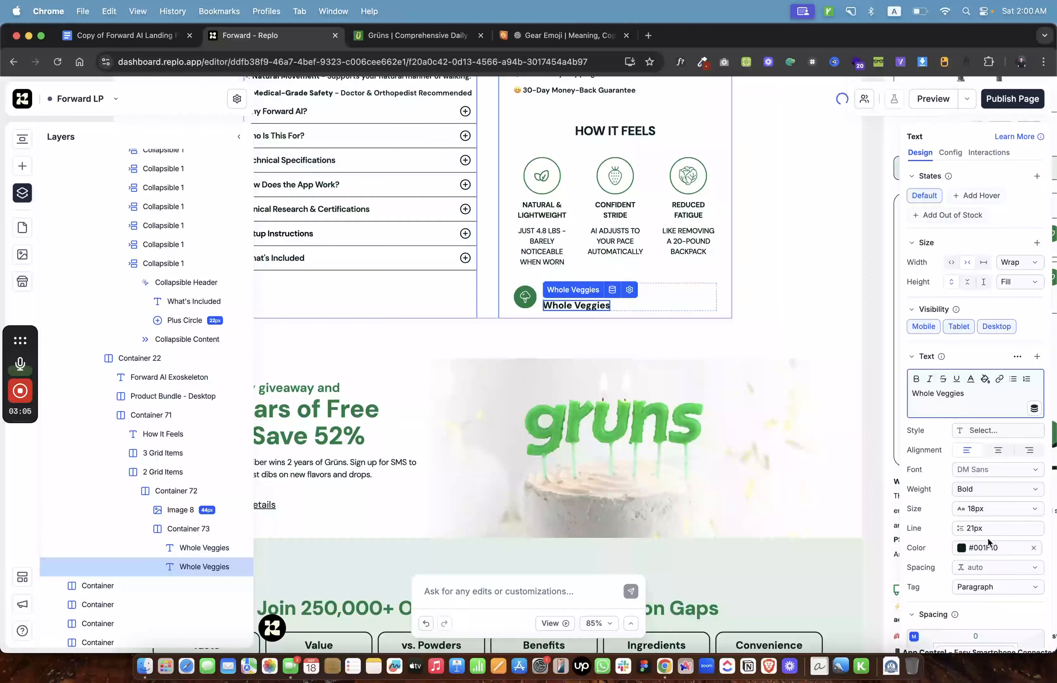
pyautogui.click(994, 509)
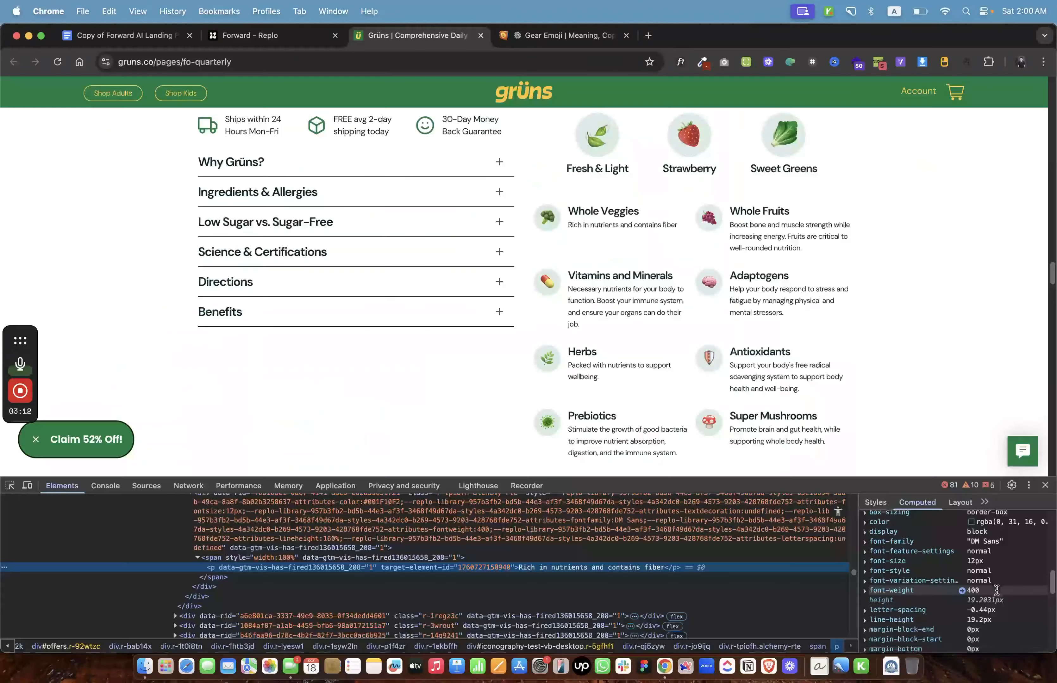
pyautogui.hotkey('ctrl', 'Tab')
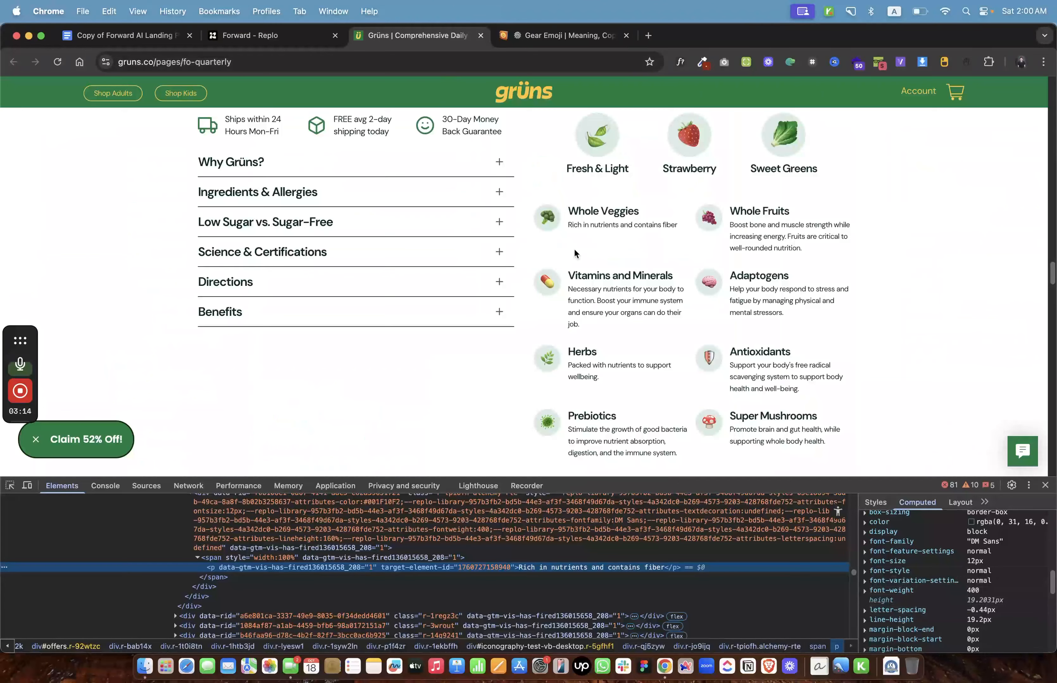
pyautogui.click(10, 485)
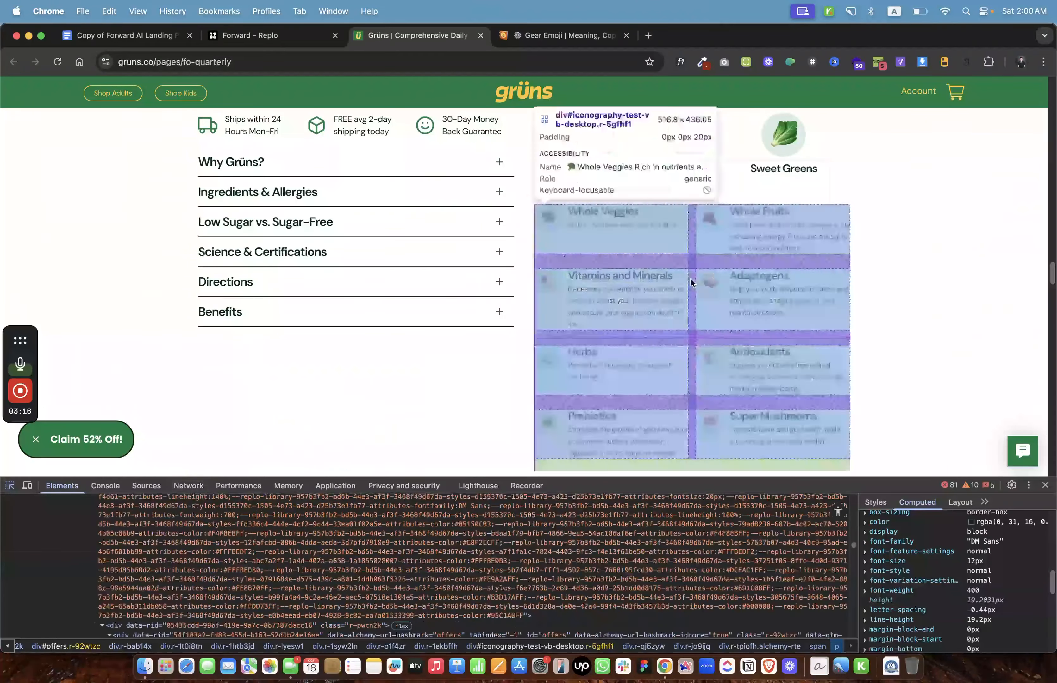
pyautogui.click(635, 296)
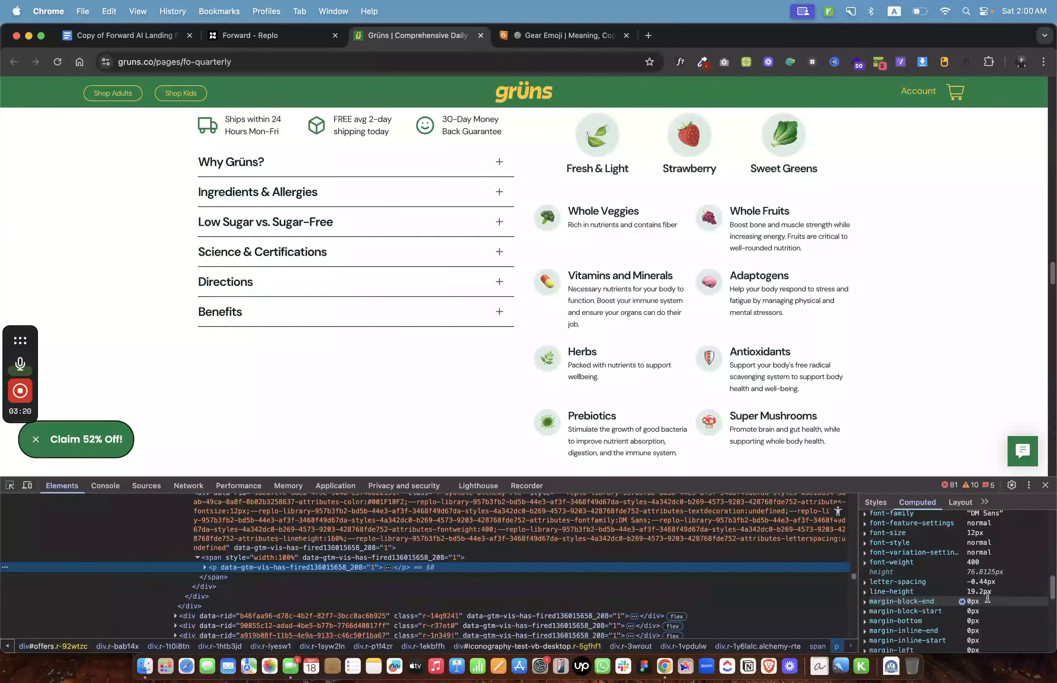
pyautogui.click(302, 36)
pyautogui.click(992, 528)
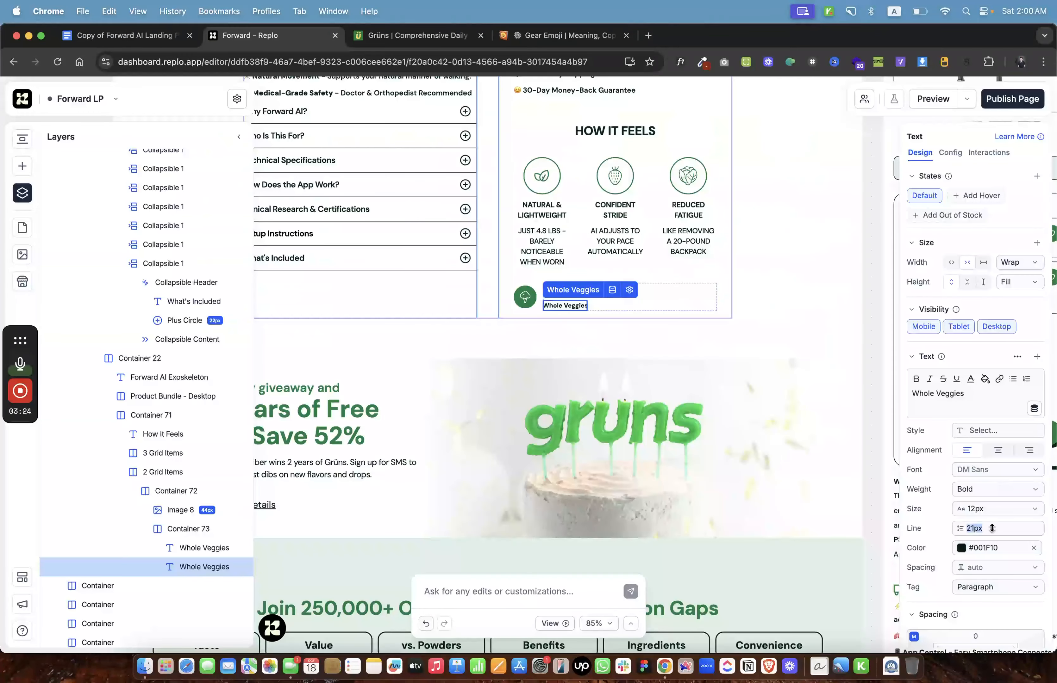
pyautogui.press('Return')
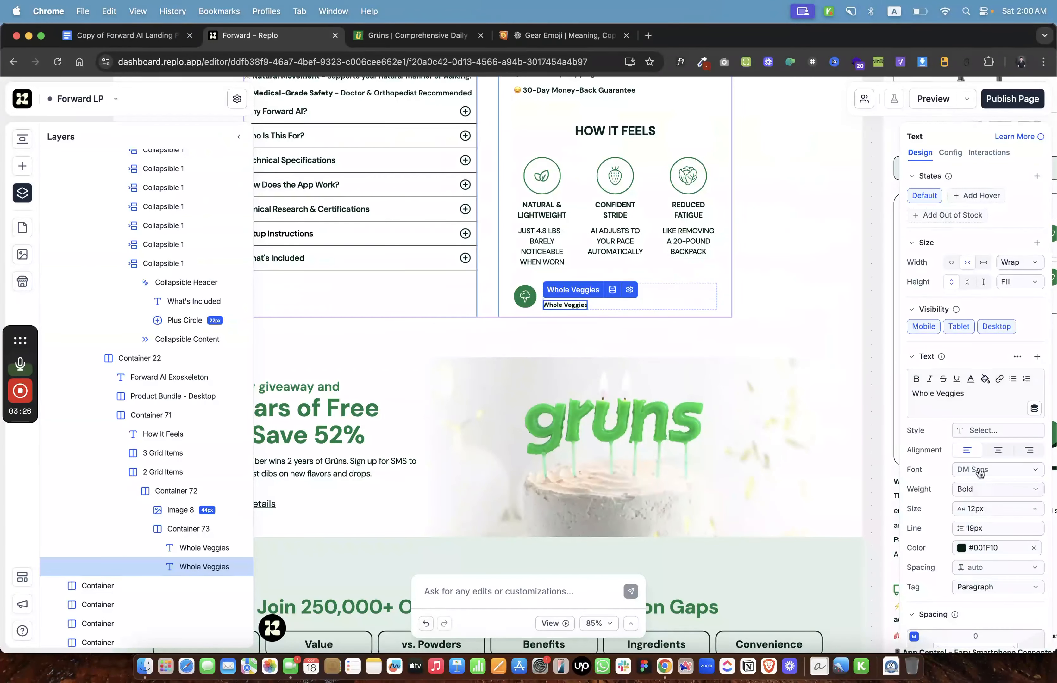
pyautogui.click(986, 492)
pyautogui.click(975, 363)
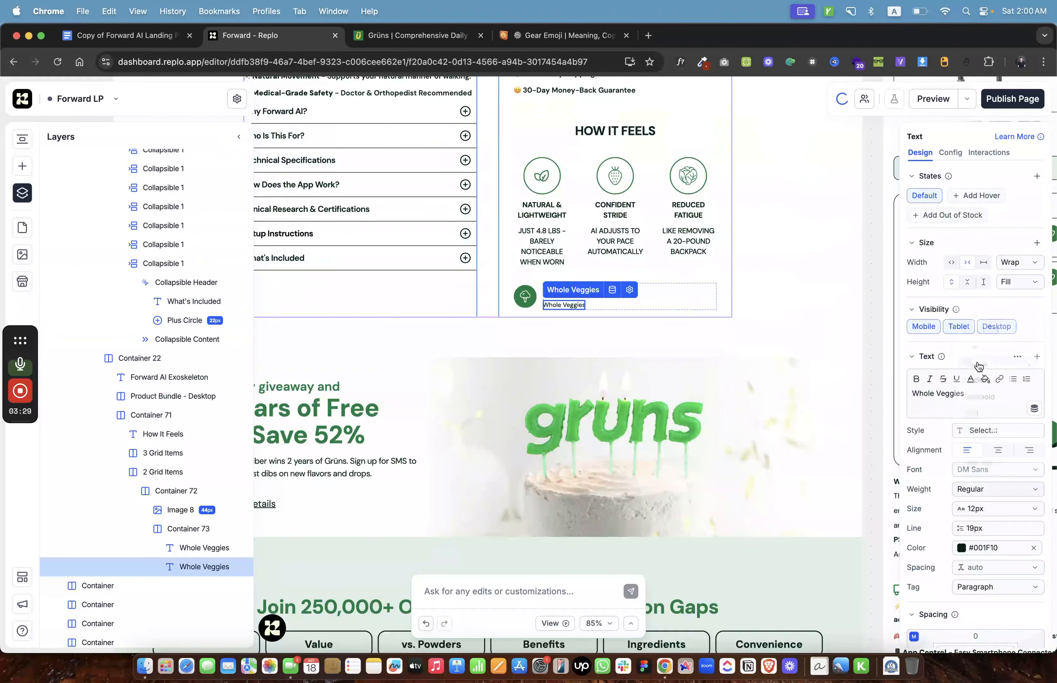
# Set the gap between the two Whole Veggies texts in Container 73 to 2px, matching the Grüns text column.
pyautogui.click(692, 279)
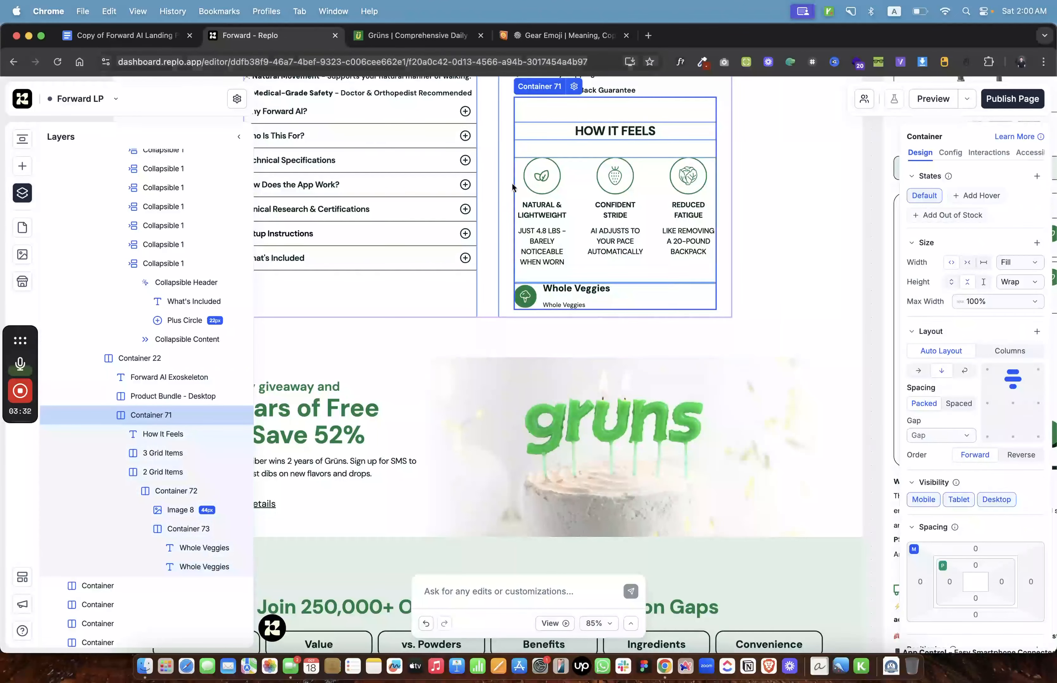
pyautogui.click(598, 297)
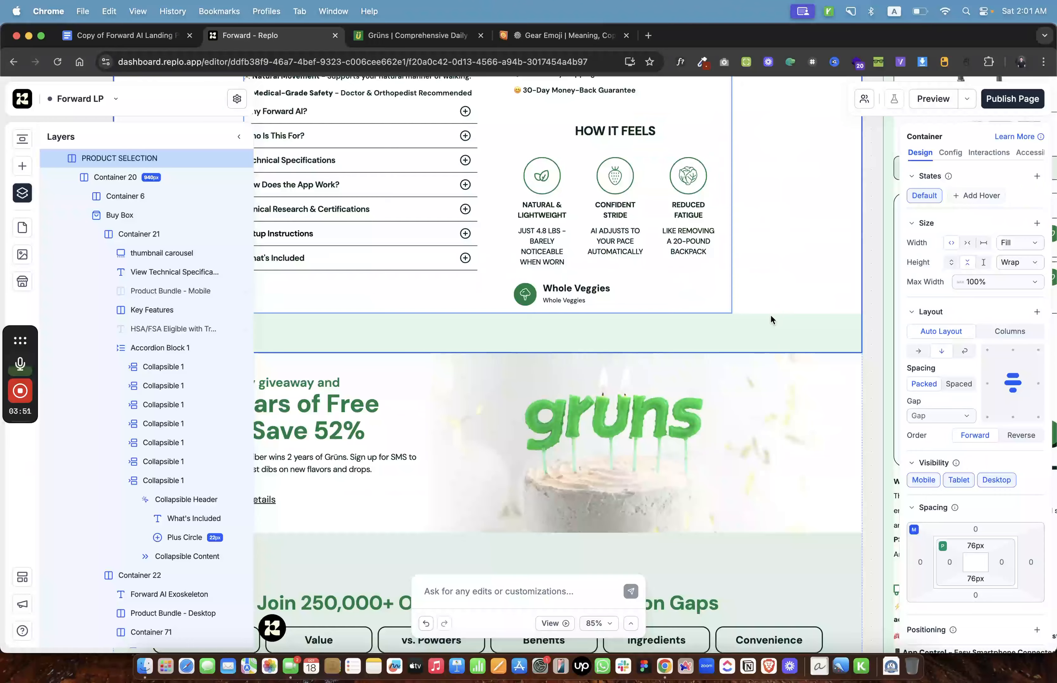
# Copy the description "Rich in nutrients and contains fiber" from the Grüns page and return to Replo.
pyautogui.hotkey('ctrl', 'Tab')
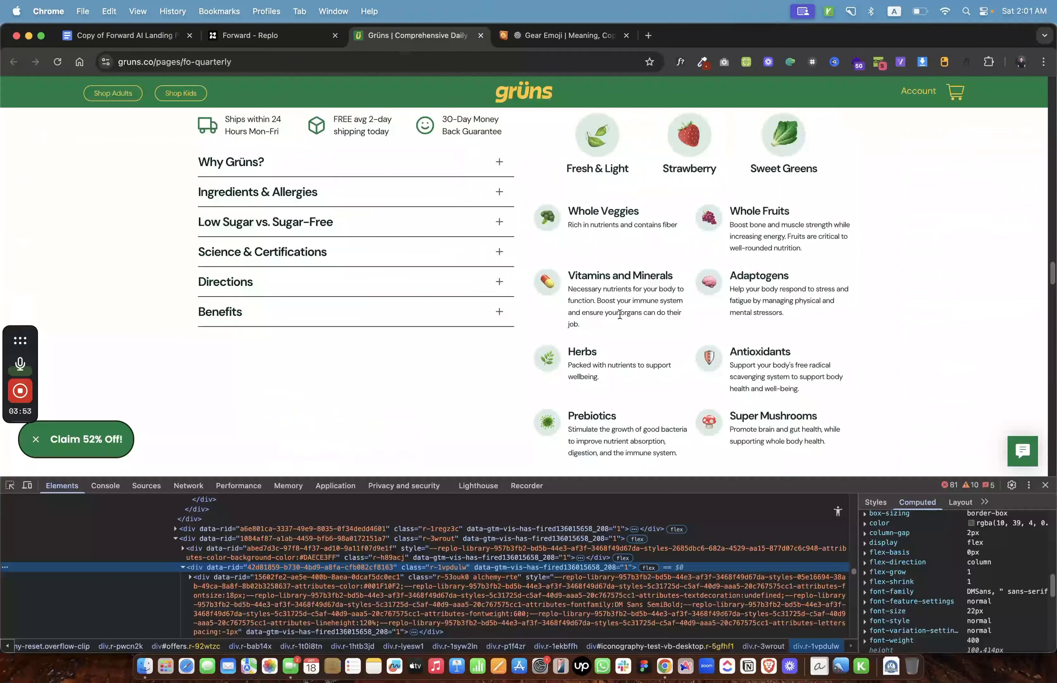
pyautogui.tripleClick(567, 223)
pyautogui.press('super+c')
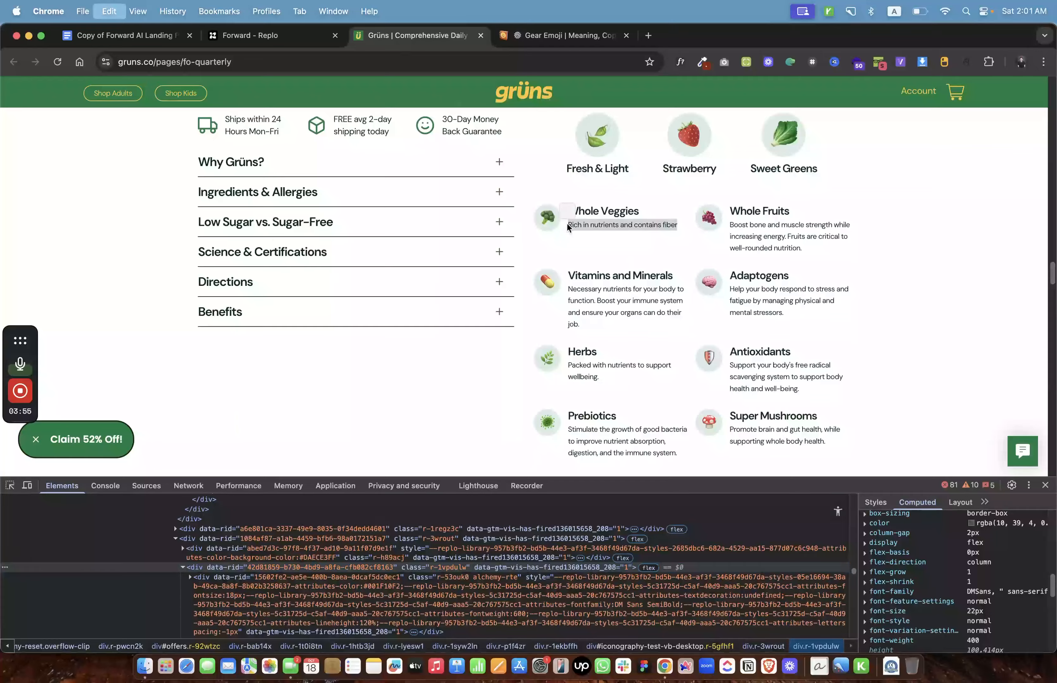
pyautogui.hotkey('ctrl', 'shift', 'Tab')
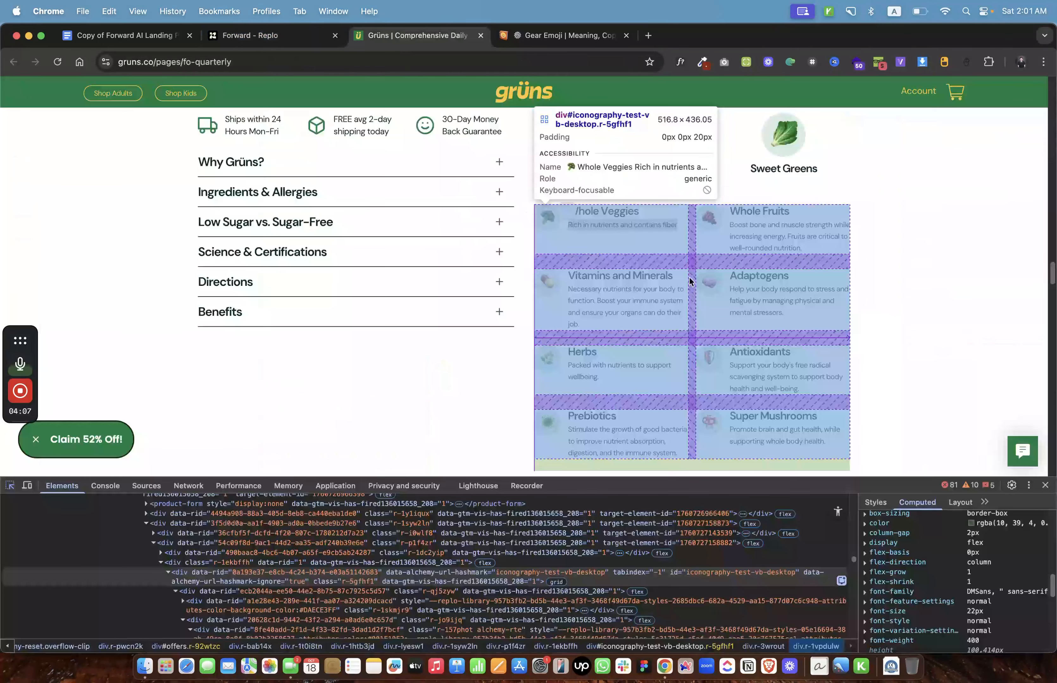
# Inspect the computed column gap and row gap of the eight-item icon grid on the Grüns page.
pyautogui.click(689, 280)
pyautogui.scroll(3, 955, 593)
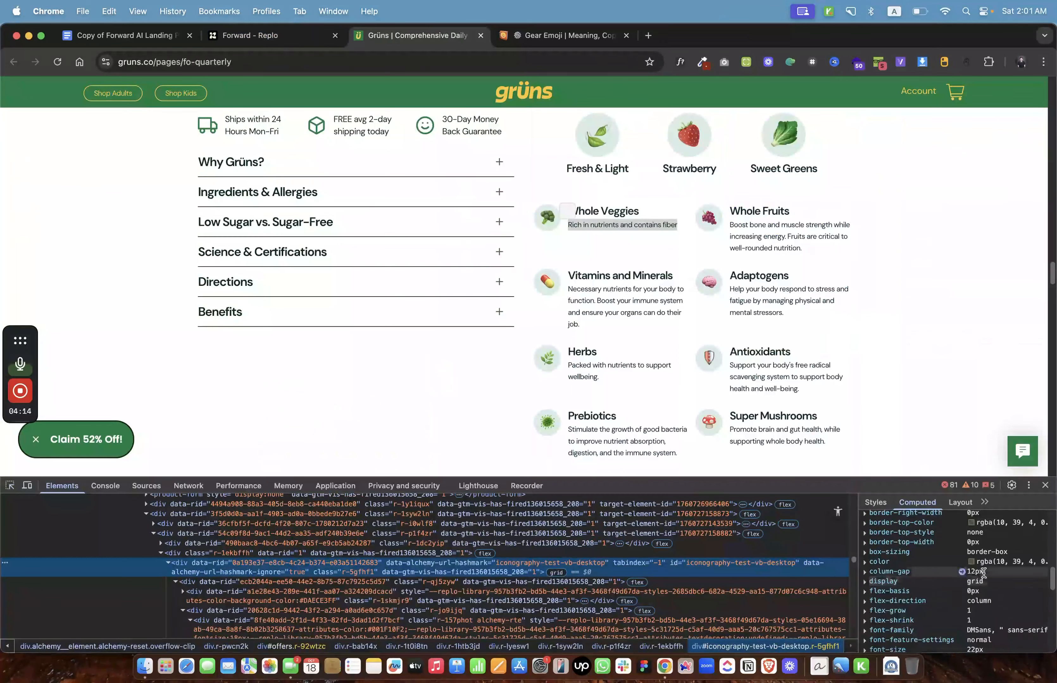
pyautogui.scroll(5, 983, 572)
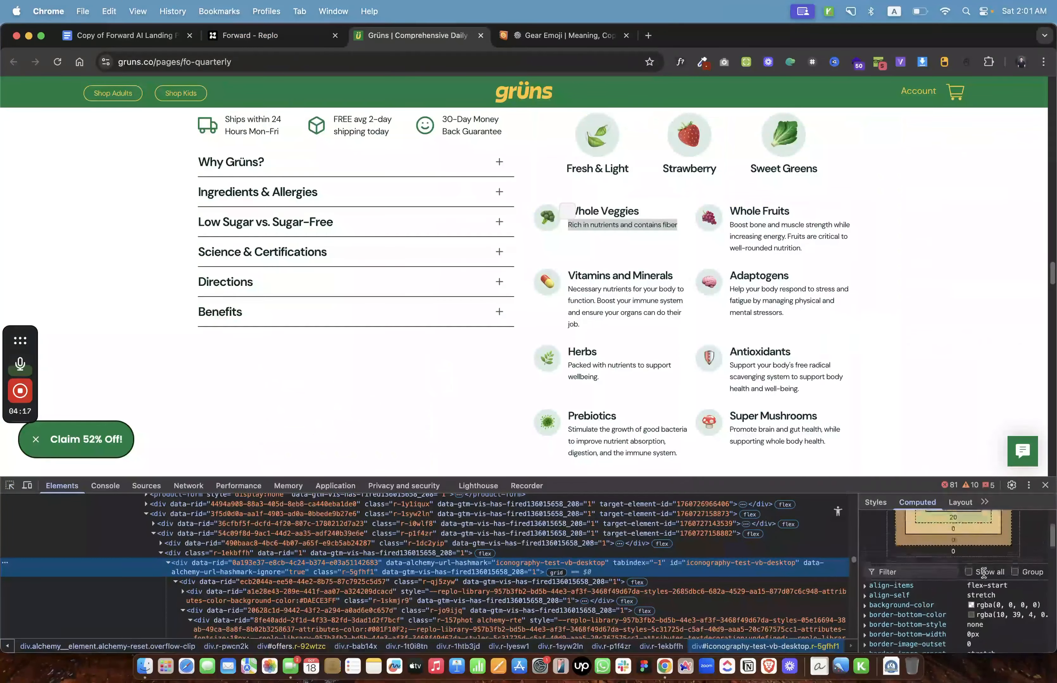
pyautogui.scroll(-5, 983, 572)
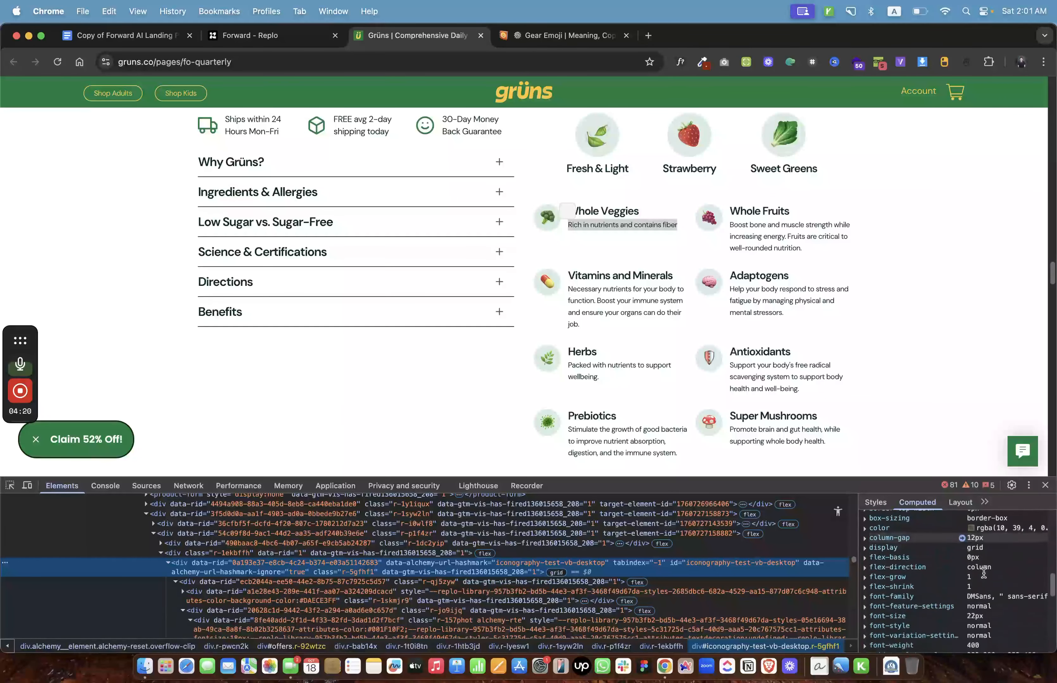
pyautogui.scroll(-5, 983, 574)
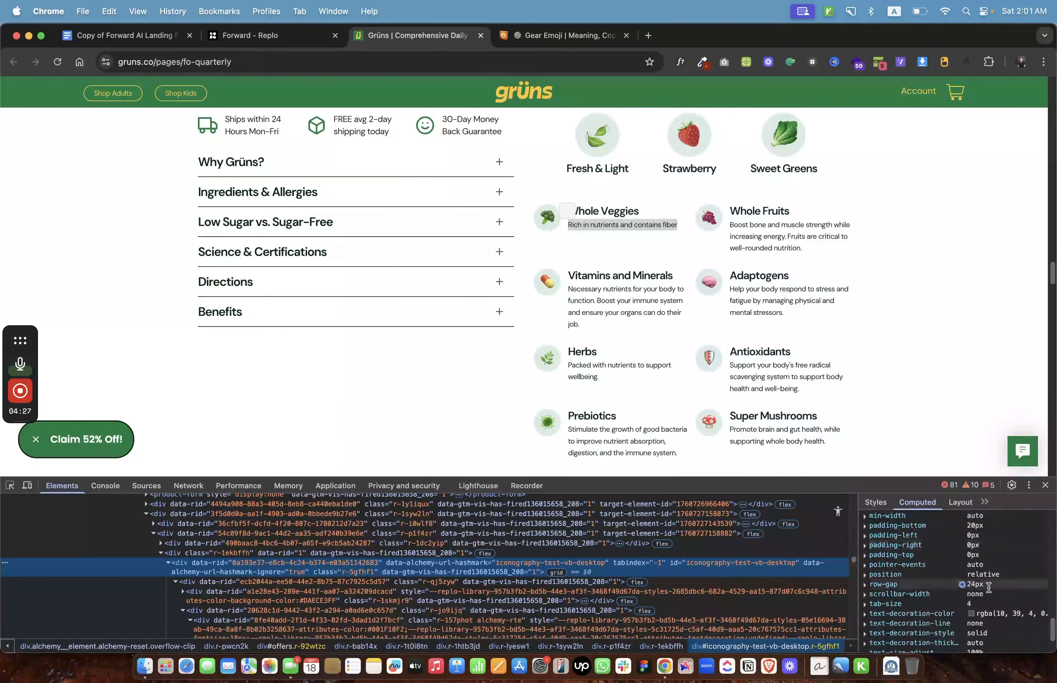
pyautogui.press('super+shift+c')
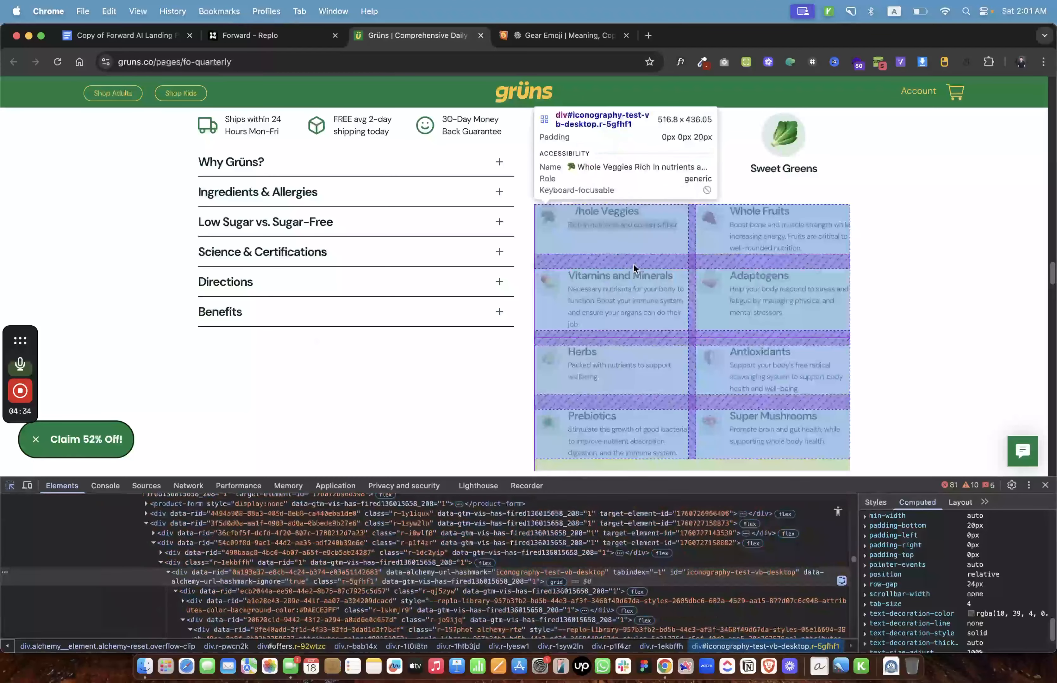
pyautogui.click(633, 264)
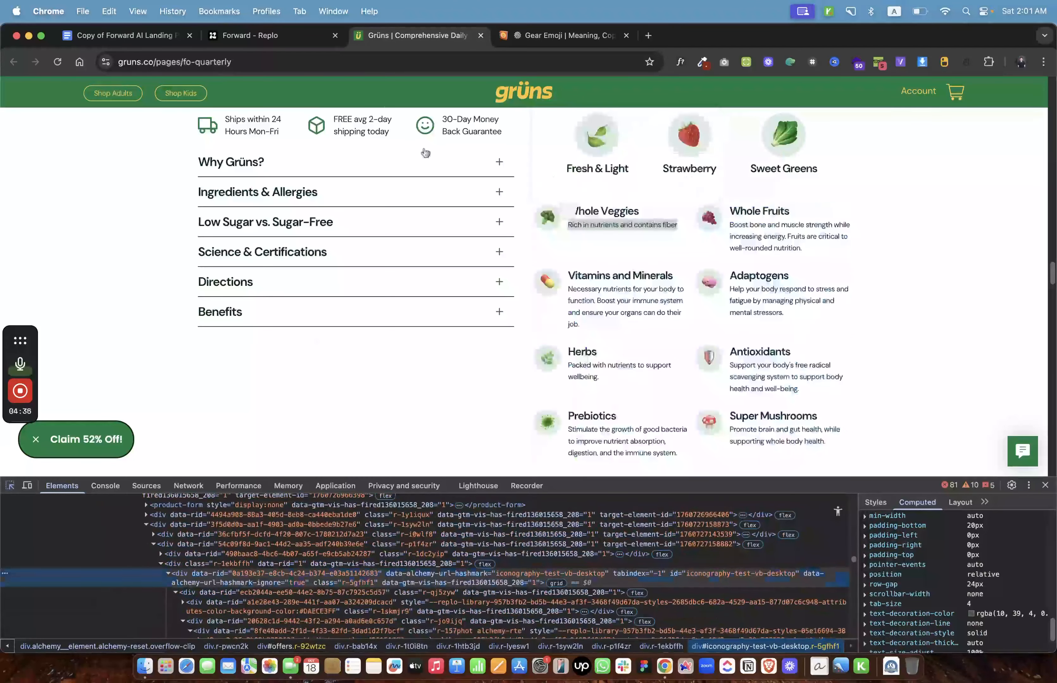
# Return to Replo and rename Container 72, which holds the icon and Whole Veggies texts, as "1st Item".
pyautogui.click(293, 36)
pyautogui.click(660, 294)
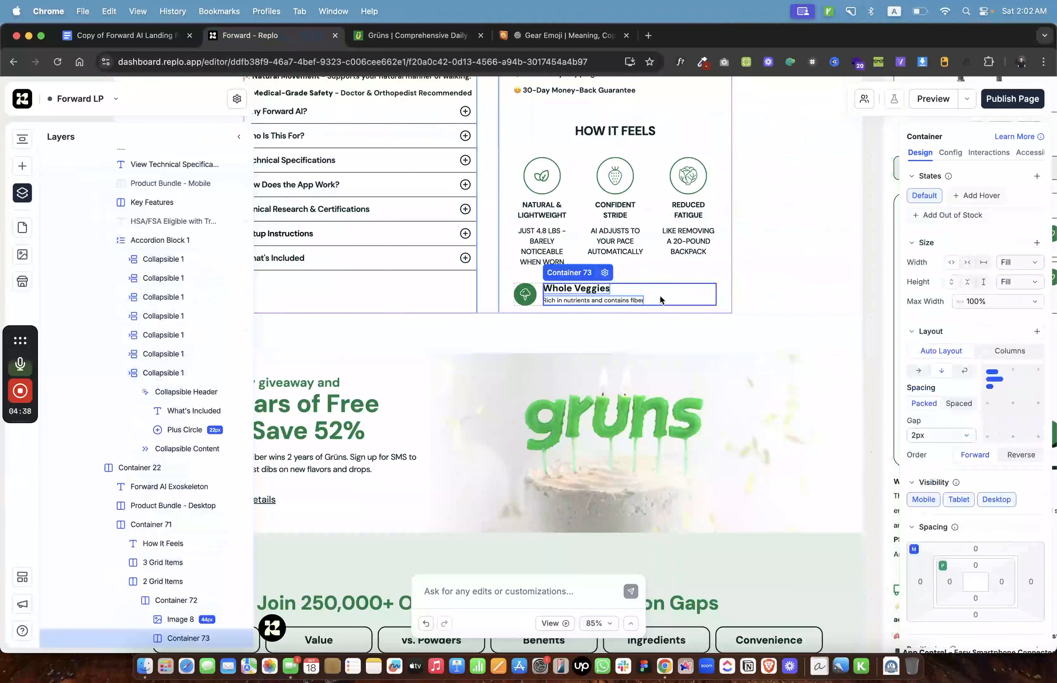
pyautogui.click(135, 467)
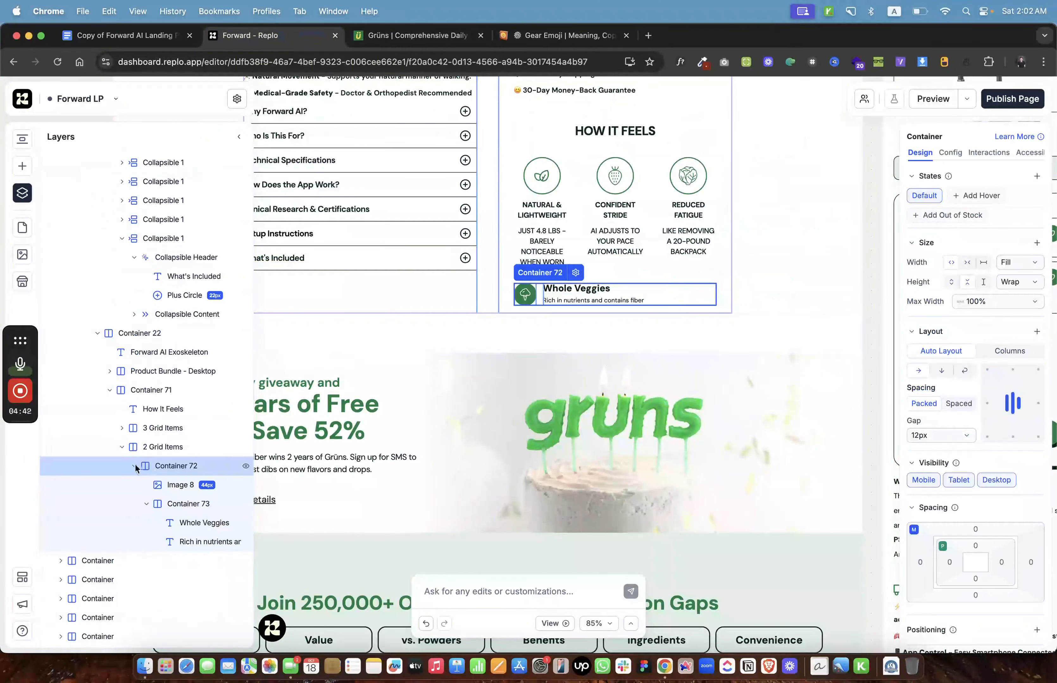
pyautogui.click(133, 466)
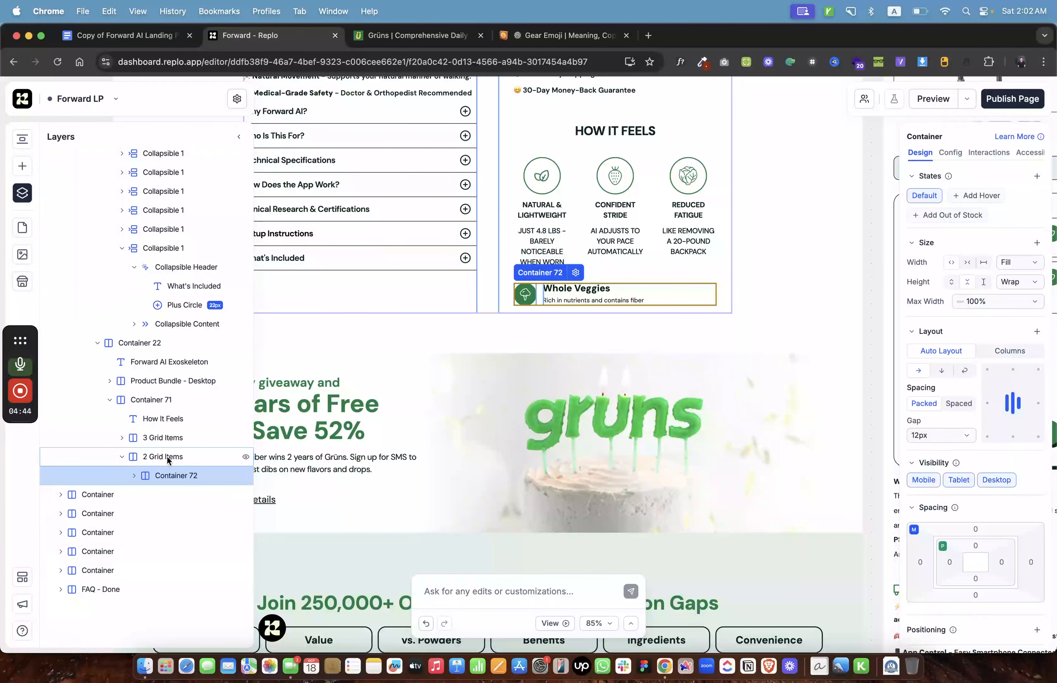
pyautogui.click(134, 475)
pyautogui.click(134, 466)
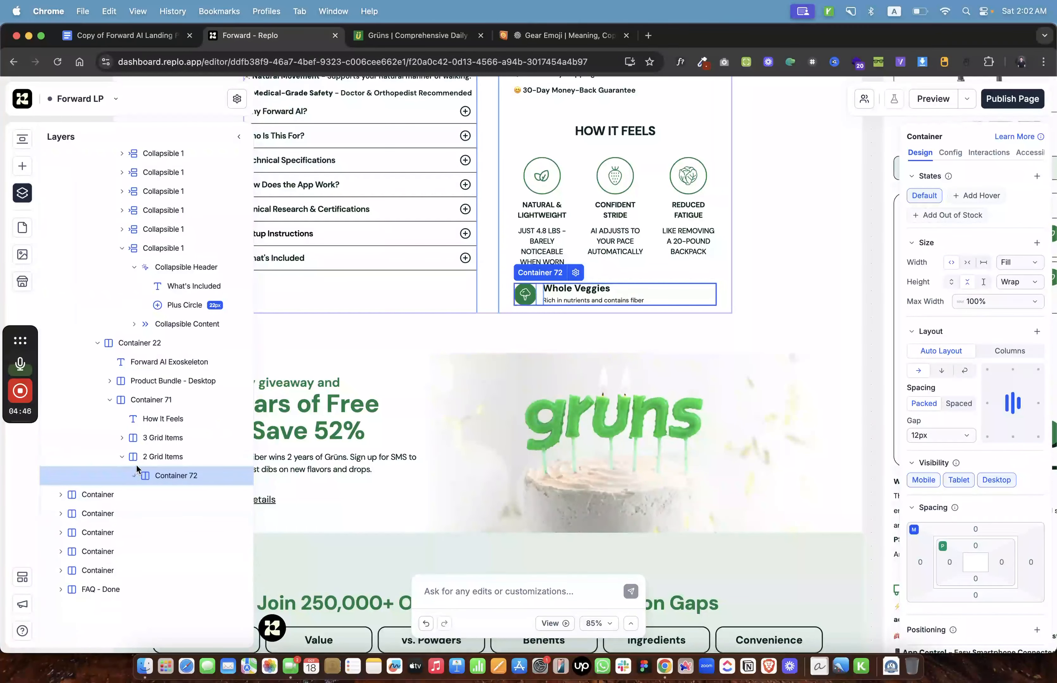
pyautogui.doubleClick(189, 476)
pyautogui.write('1srt')
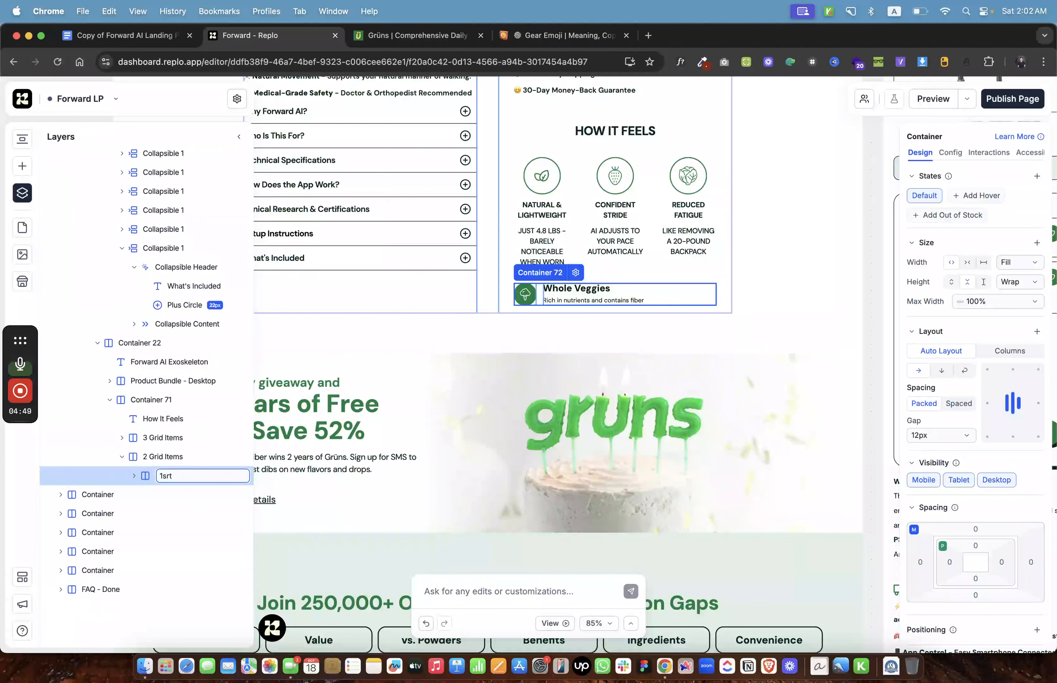
pyautogui.press('Return')
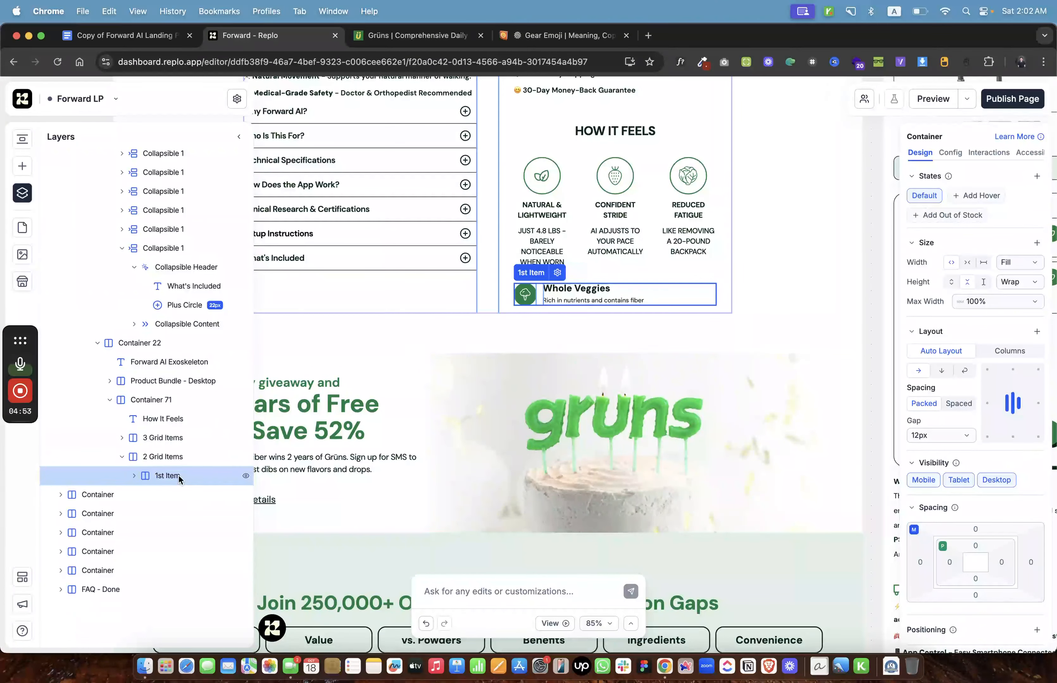
# Duplicate 1st Item within 2 Grid Items and rename the copy "2nd Item".
pyautogui.press('super+d')
pyautogui.doubleClick(161, 495)
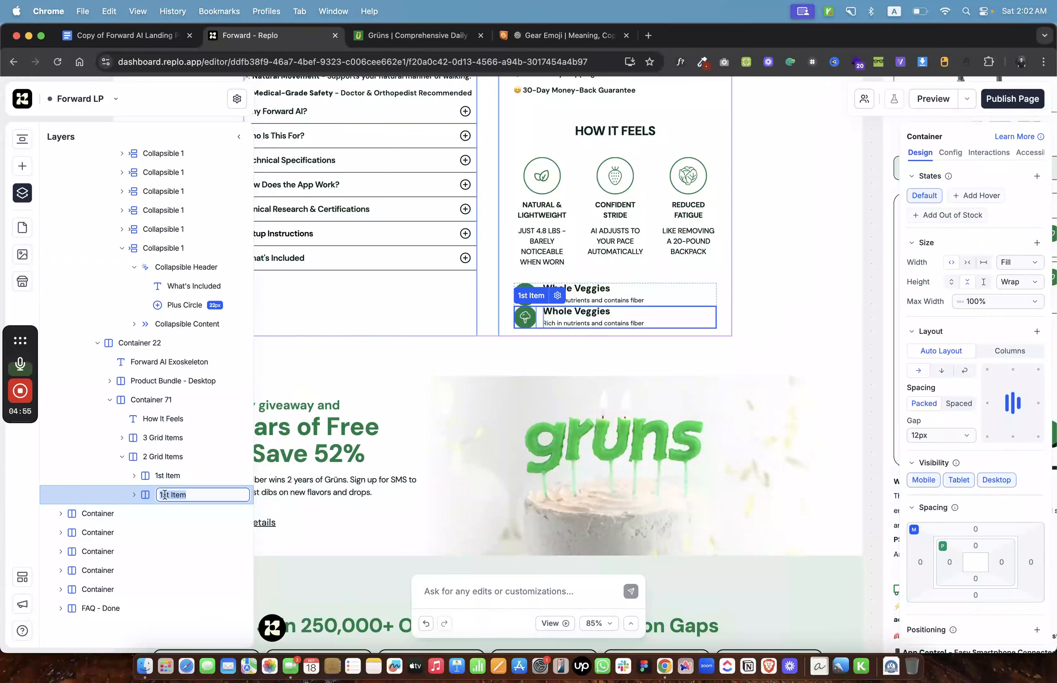
pyautogui.click(164, 494)
pyautogui.press('BackSpace')
pyautogui.write('2nd')
# Switch the 2 Grid Items container to a layout of two equal columns with a 12px column gap.
pyautogui.click(165, 457)
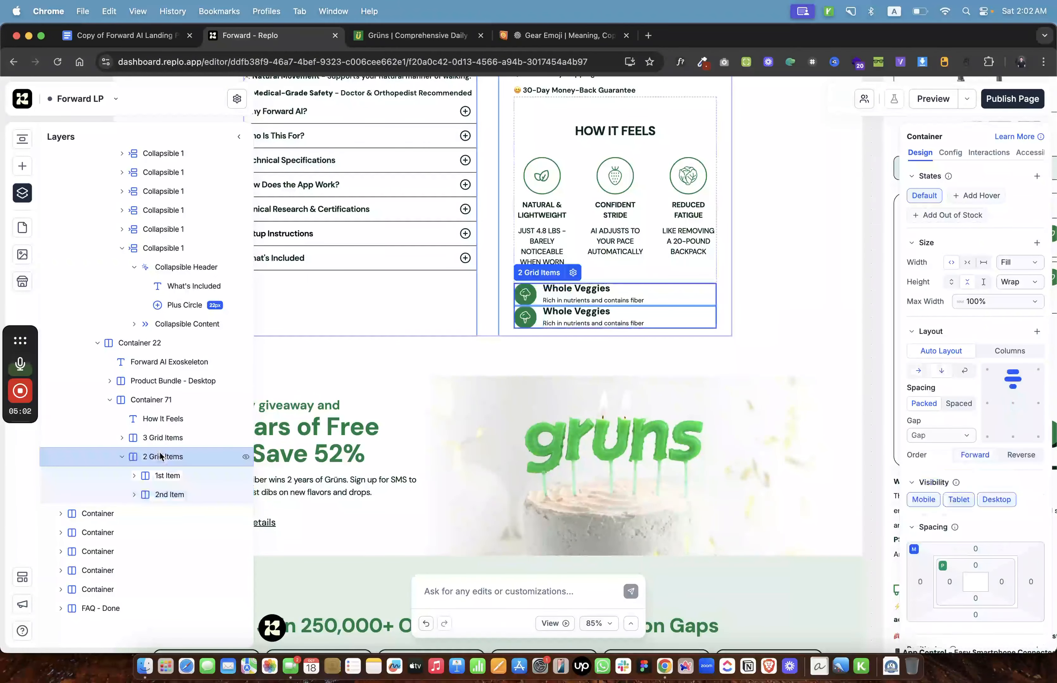
pyautogui.click(1010, 351)
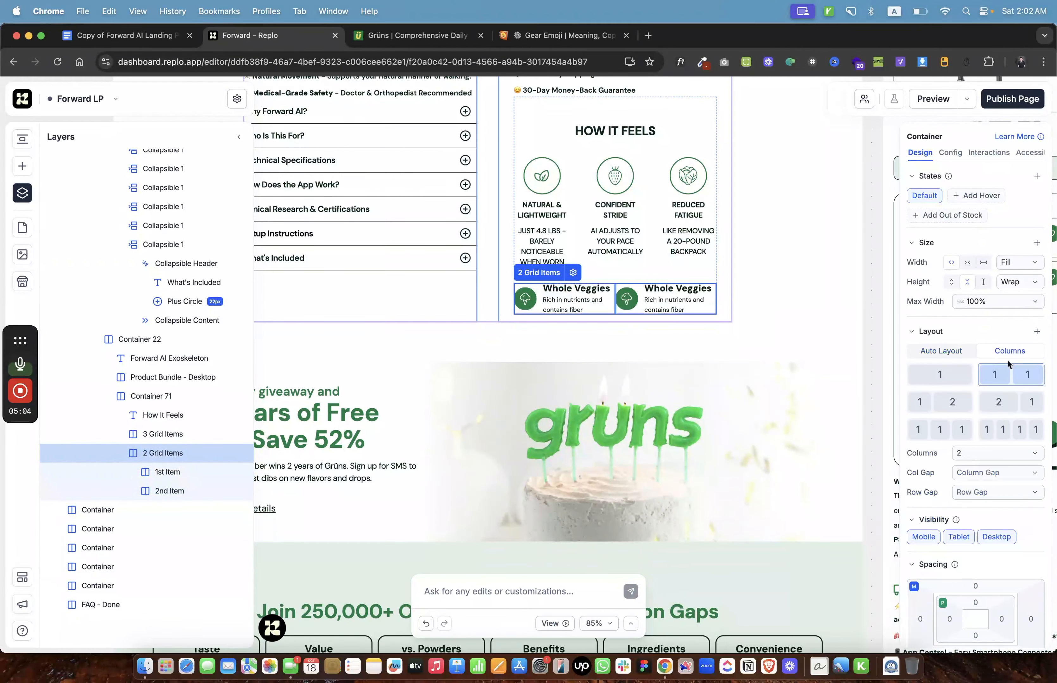
pyautogui.click(999, 374)
# Close the Gear Emoji page and return to the Forward page in Replo.
pyautogui.click(392, 37)
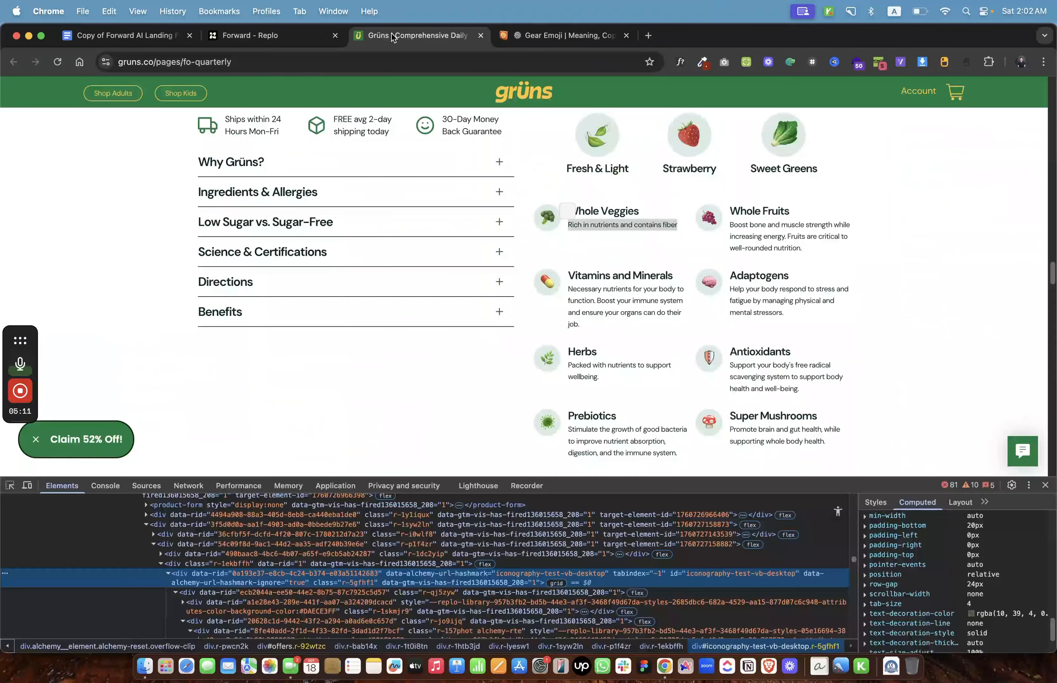
pyautogui.click(562, 30)
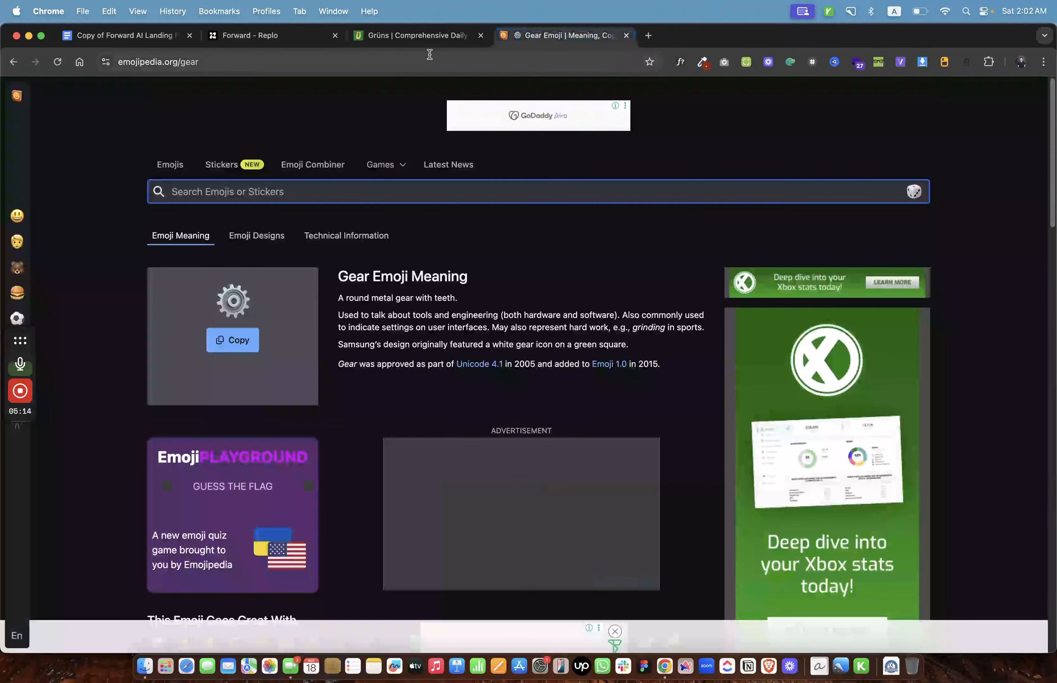
pyautogui.click(409, 36)
pyautogui.click(626, 36)
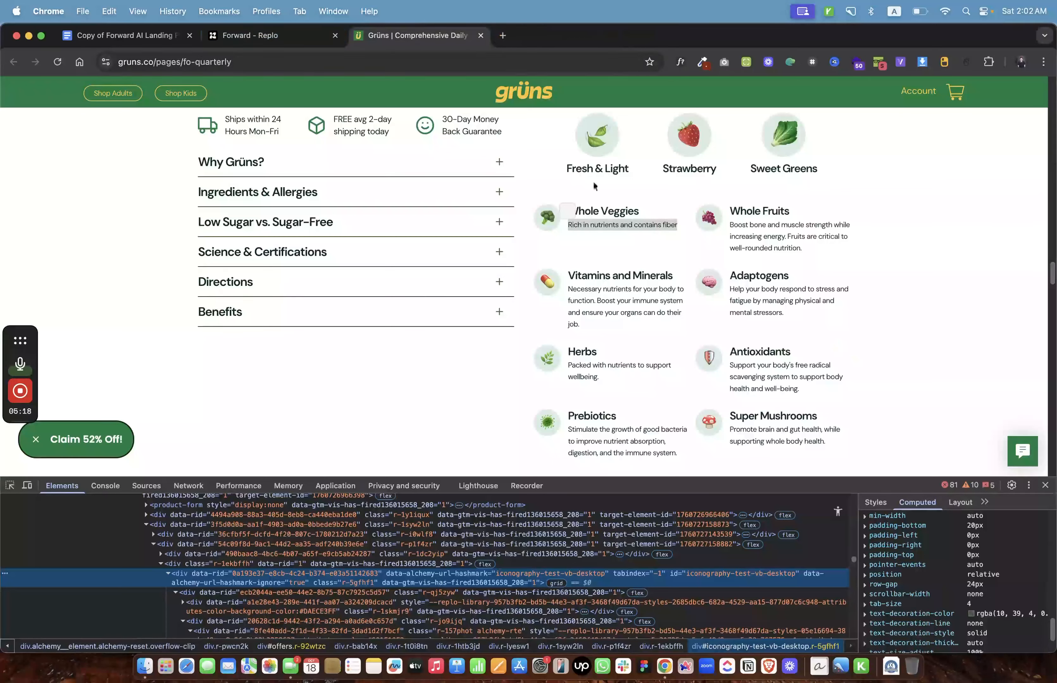
pyautogui.click(287, 36)
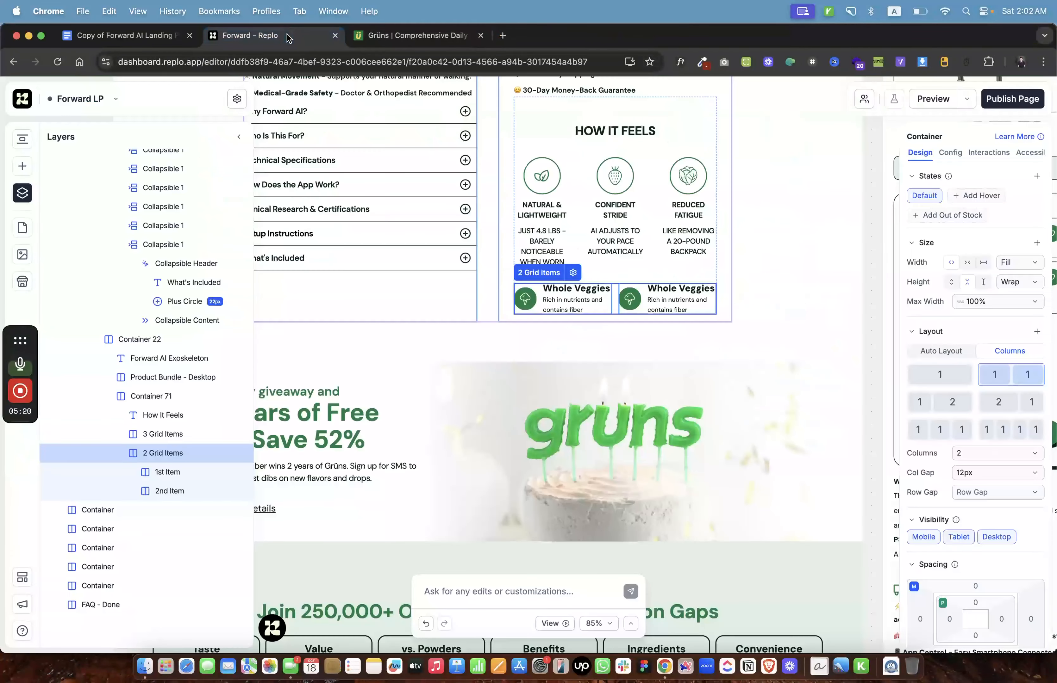
# Align the contents of both 2nd Item and 1st Item to the top left.
pyautogui.click(643, 304)
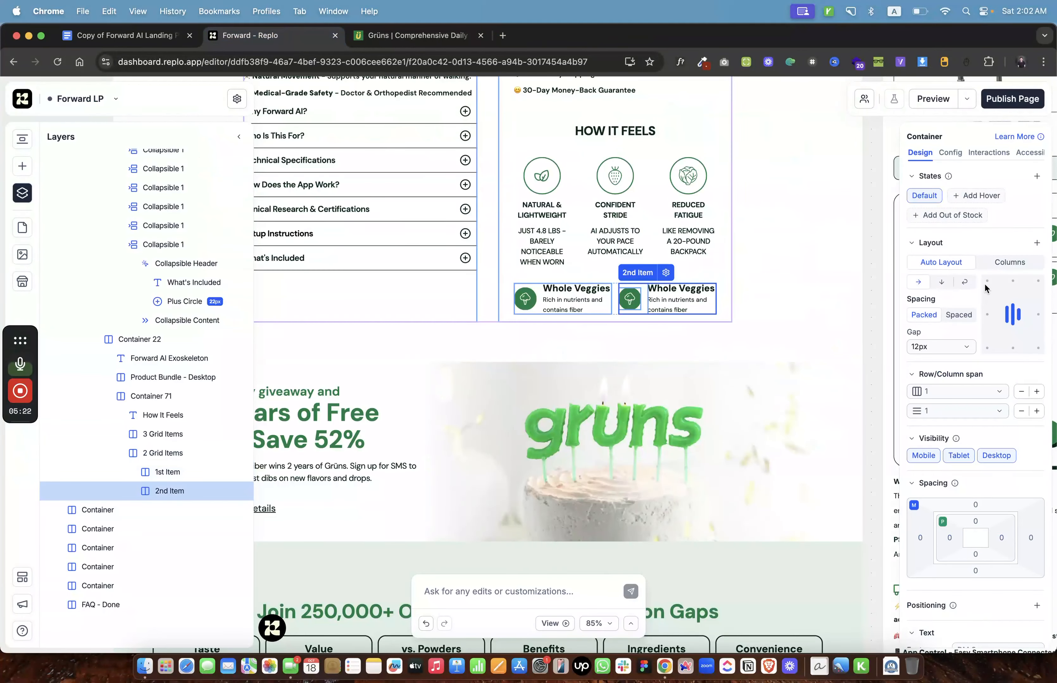
pyautogui.click(993, 288)
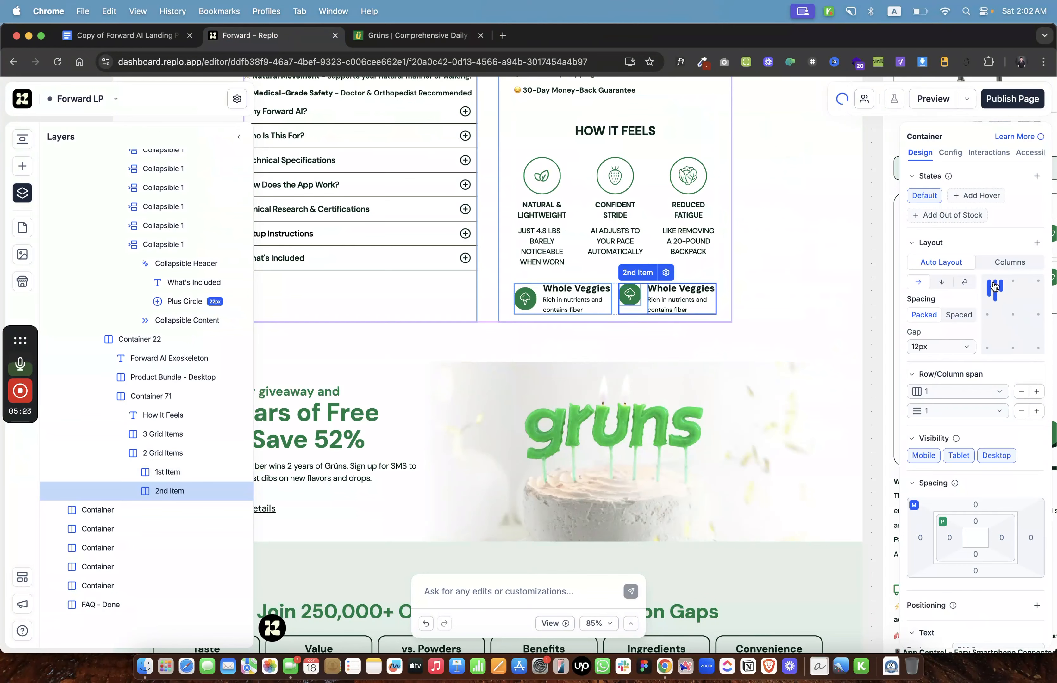
pyautogui.click(532, 311)
pyautogui.click(988, 288)
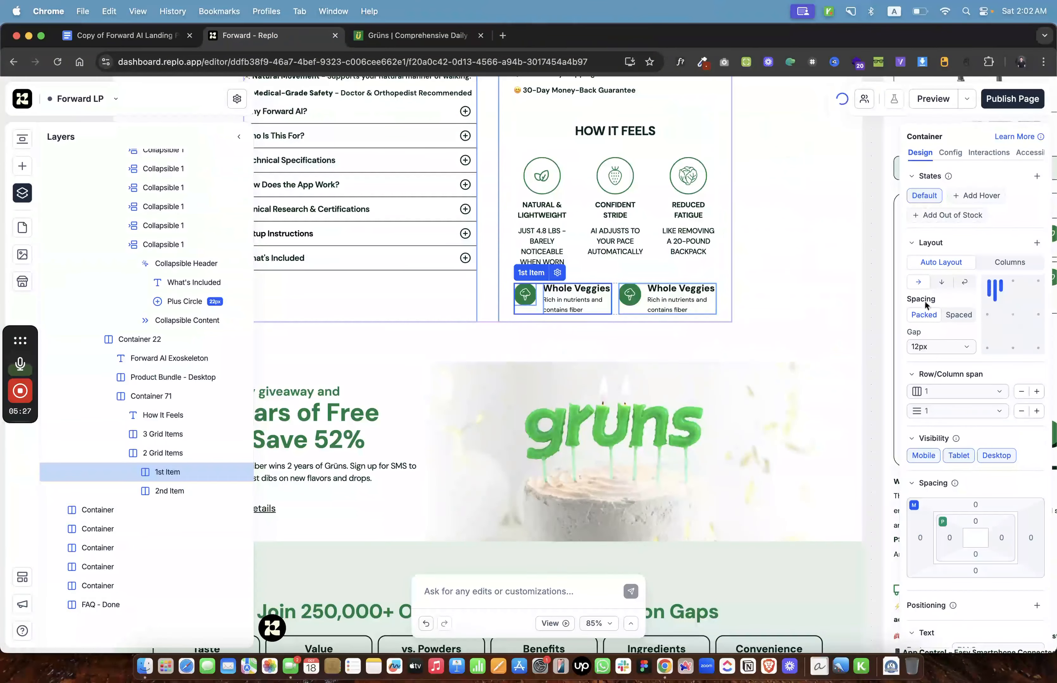
# Duplicate the 2 Grid Items row and group both rows into one container.
pyautogui.click(122, 454)
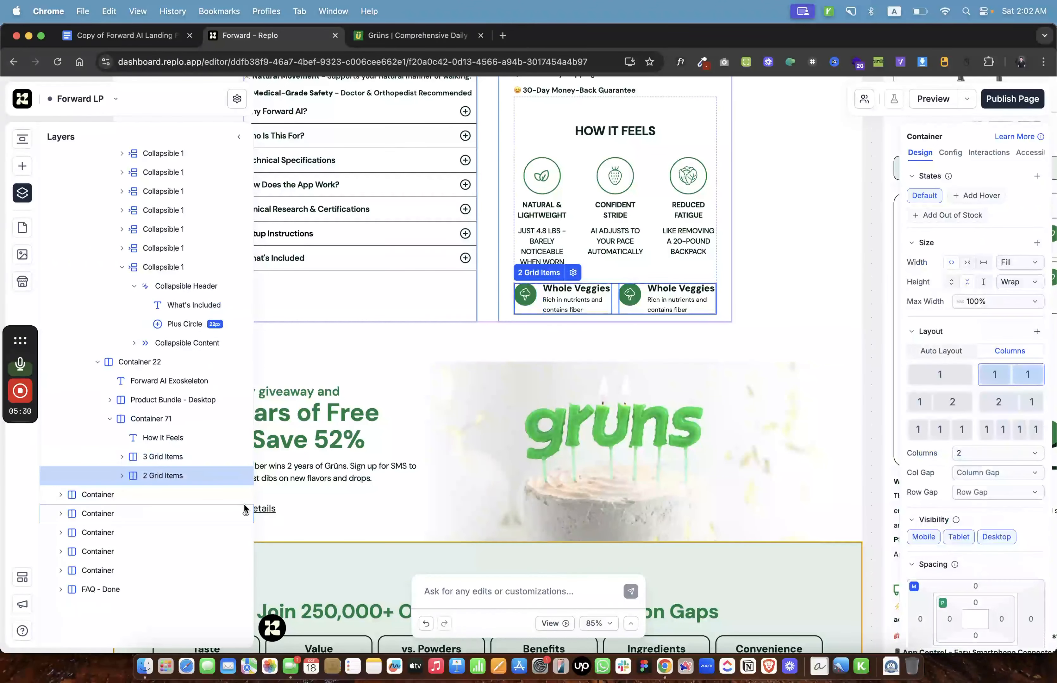
pyautogui.press('super+d')
pyautogui.keyDown('shift'); pyautogui.click(173, 457); pyautogui.keyUp('shift')
pyautogui.rightClick(173, 457)
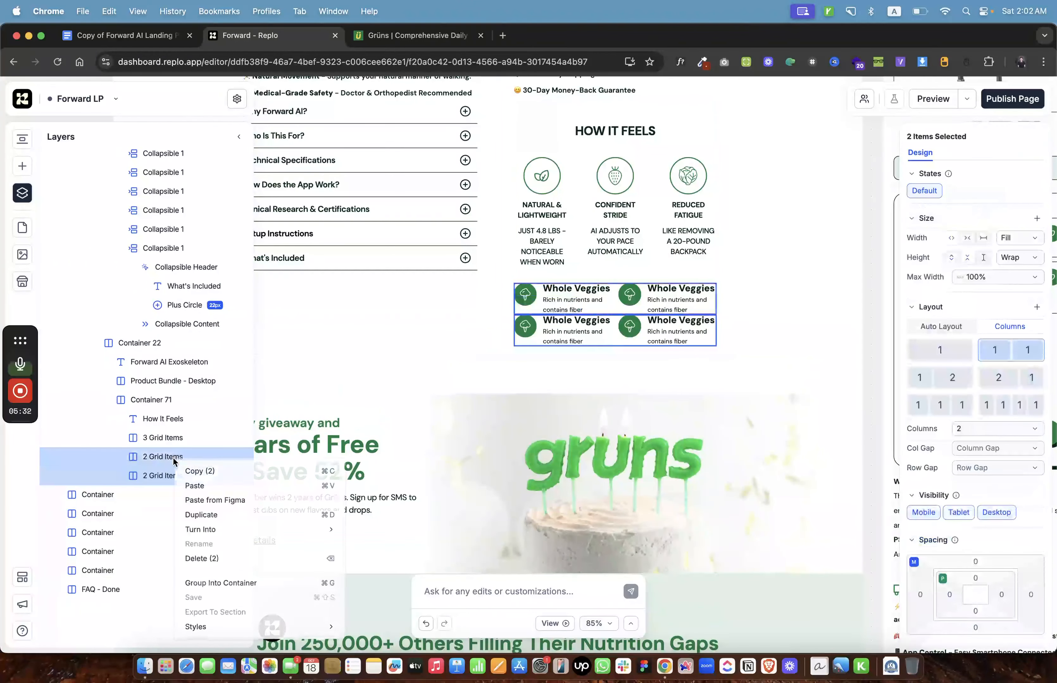
pyautogui.click(248, 585)
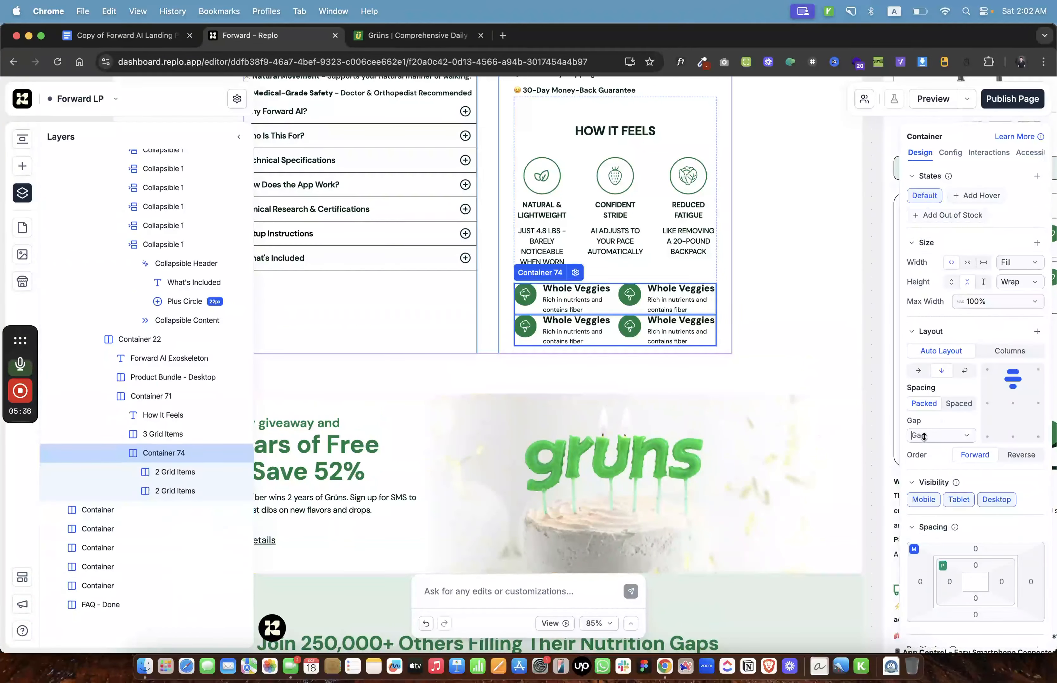
# Set the gap between the two grid rows in Container 74 to 24px.
pyautogui.write('24')
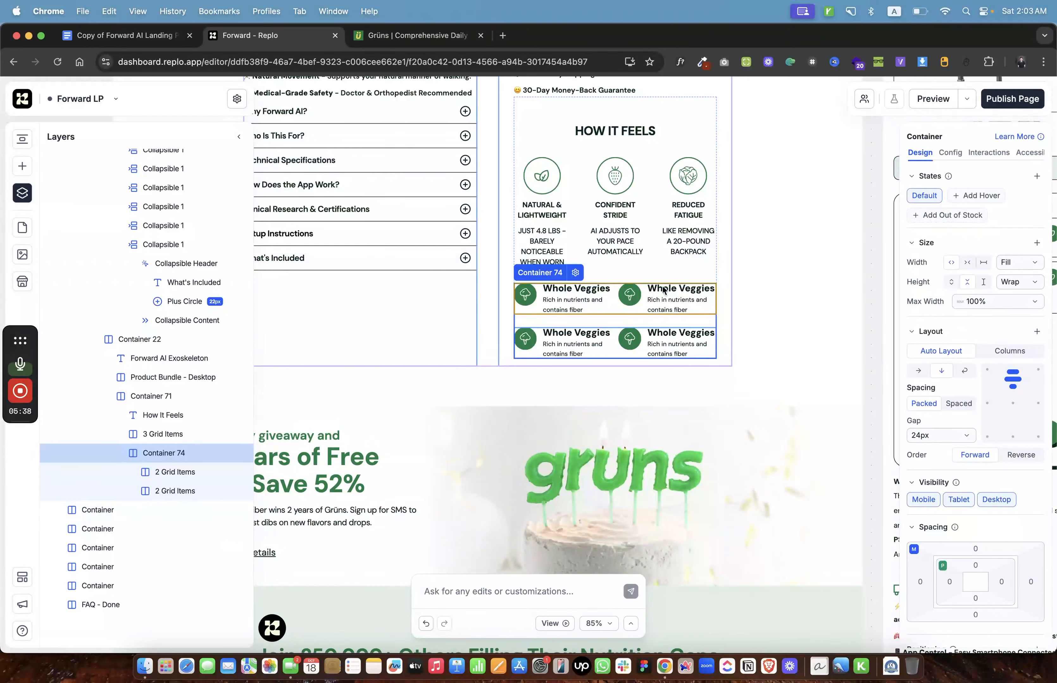
pyautogui.click(823, 317)
pyautogui.scroll(-5, 823, 316)
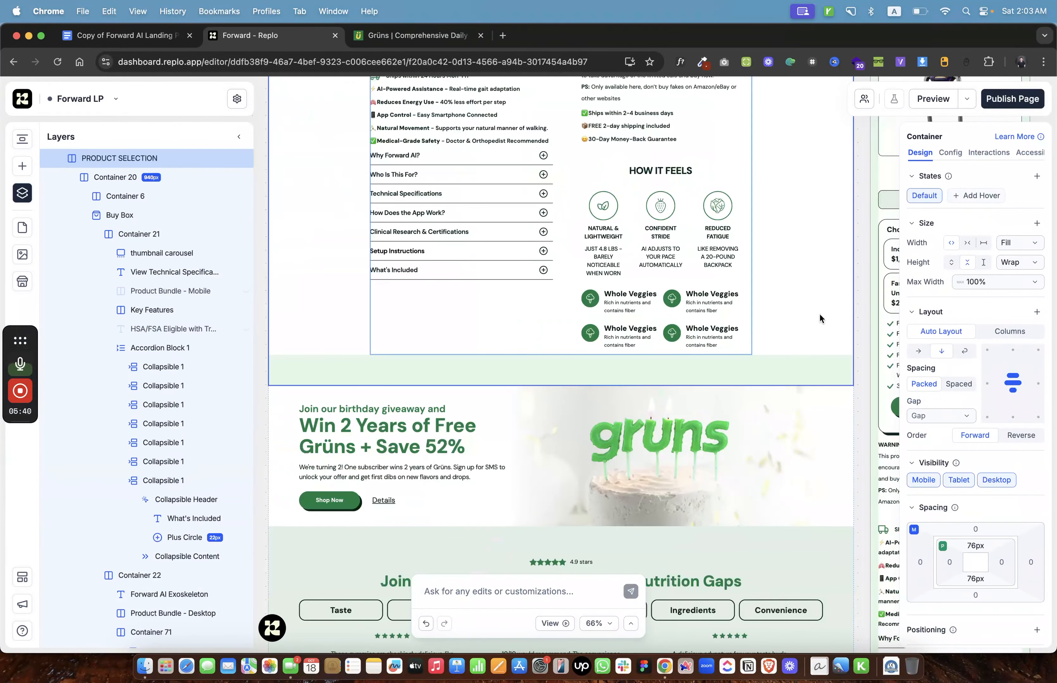
pyautogui.hscroll(3, 516, 233)
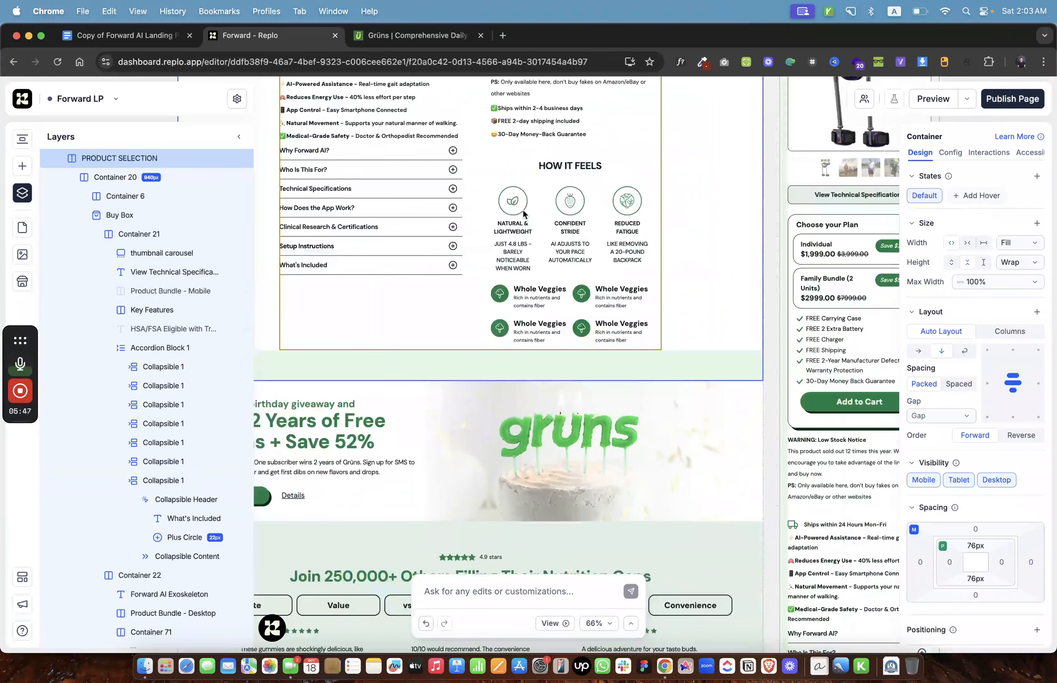
# Set the gap between icon and text to 10px in each of the four Whole Veggies items.
pyautogui.click(511, 302)
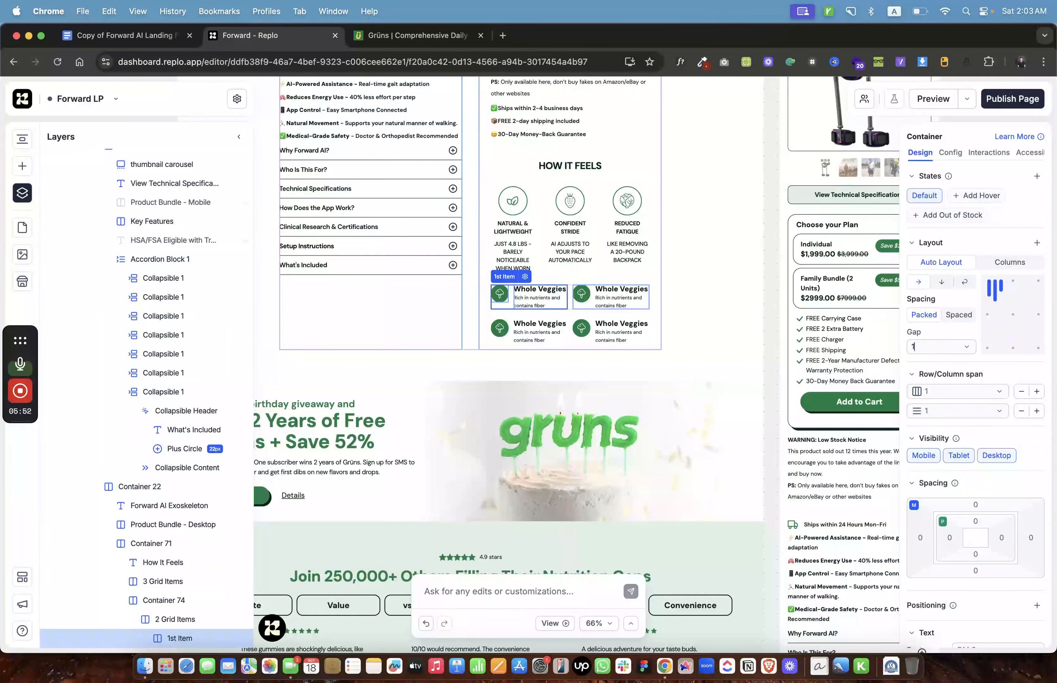
pyautogui.press('Return')
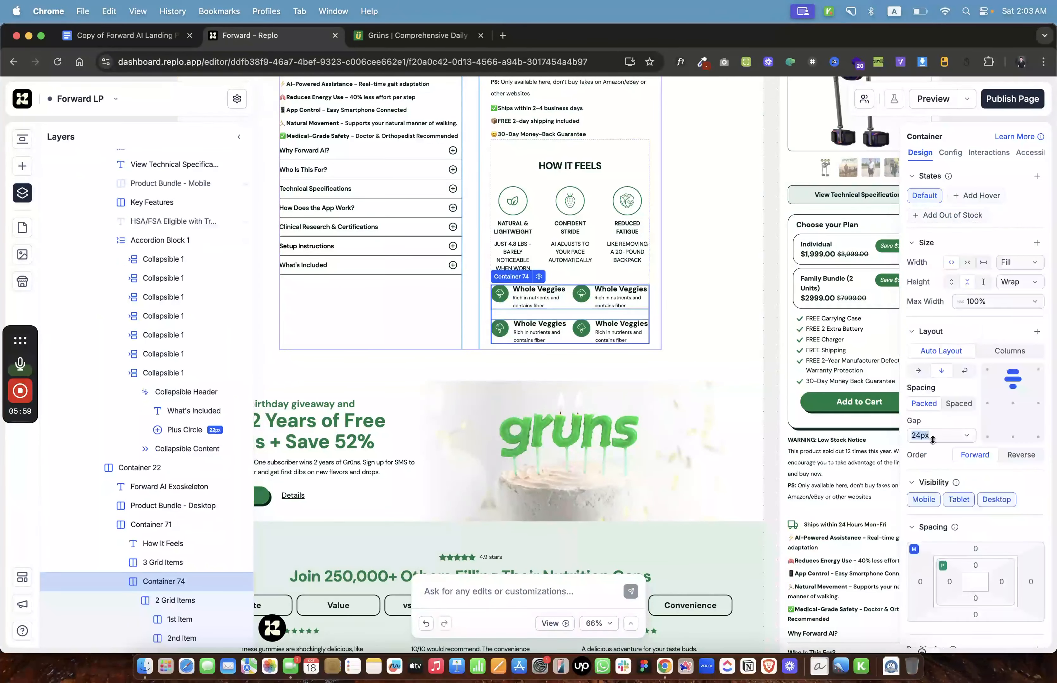
pyautogui.click(613, 336)
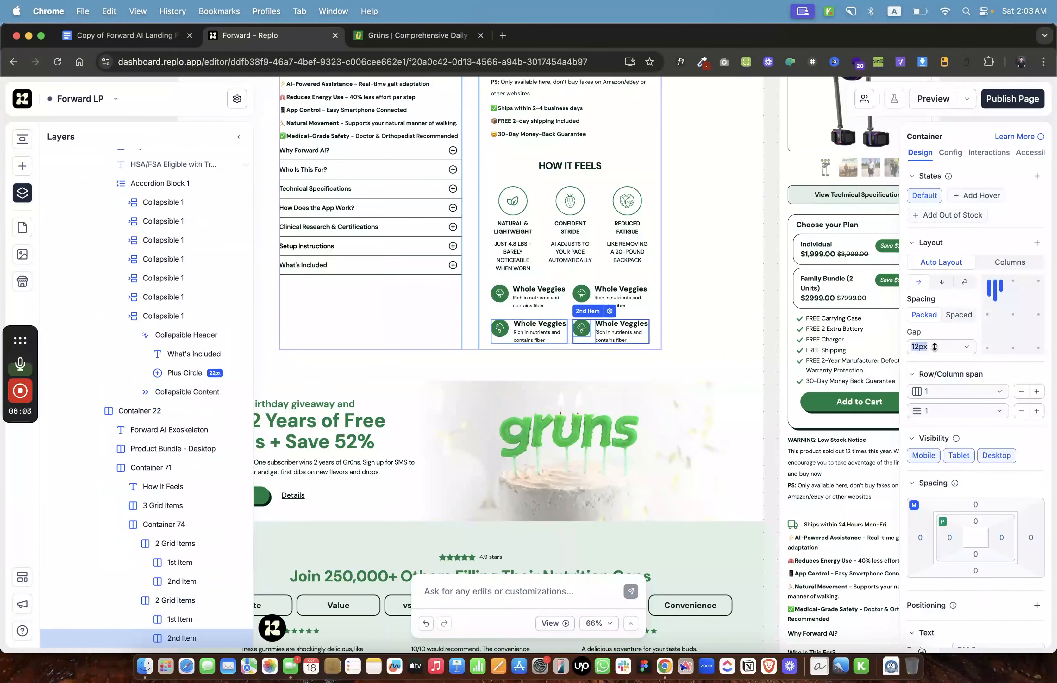
pyautogui.click(514, 337)
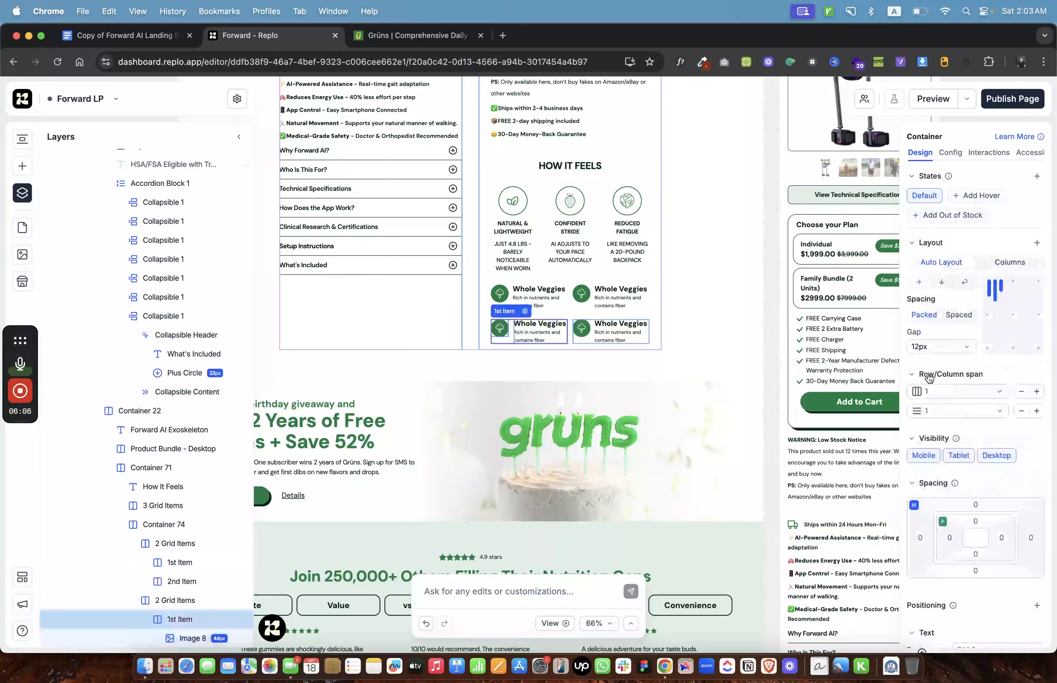
pyautogui.write('10')
pyautogui.press('Return')
# In the mobile layout, switch both 2 Grid Items rows from two columns to a single vertical stack.
pyautogui.hscroll(6, 710, 392)
pyautogui.scroll(-13, 711, 393)
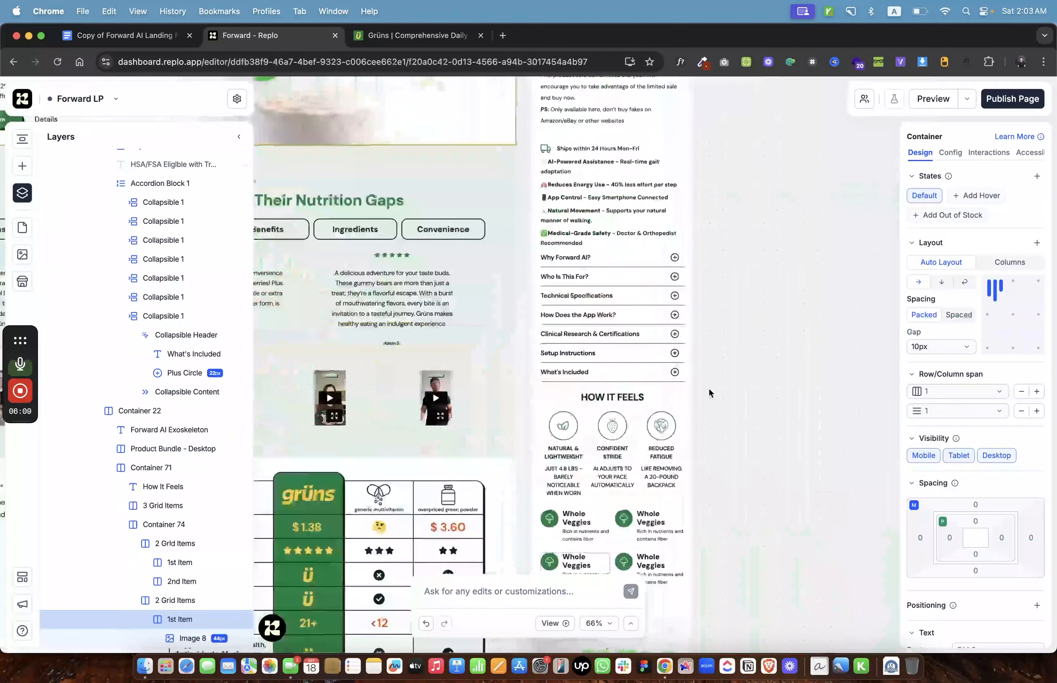
pyautogui.click(644, 335)
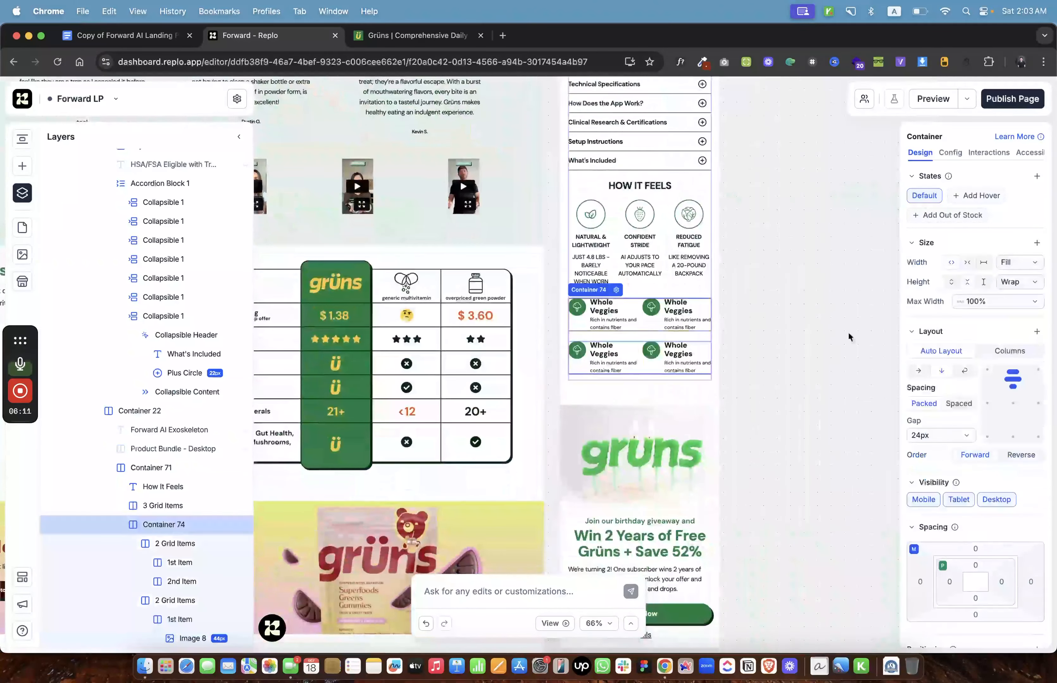
pyautogui.click(641, 327)
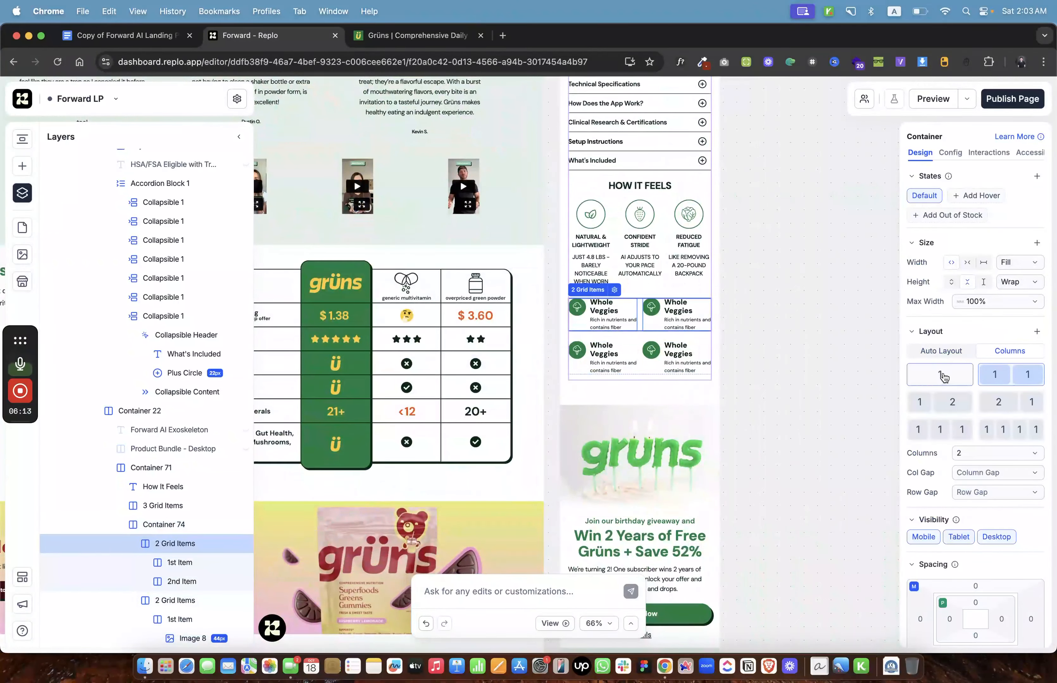
pyautogui.click(941, 371)
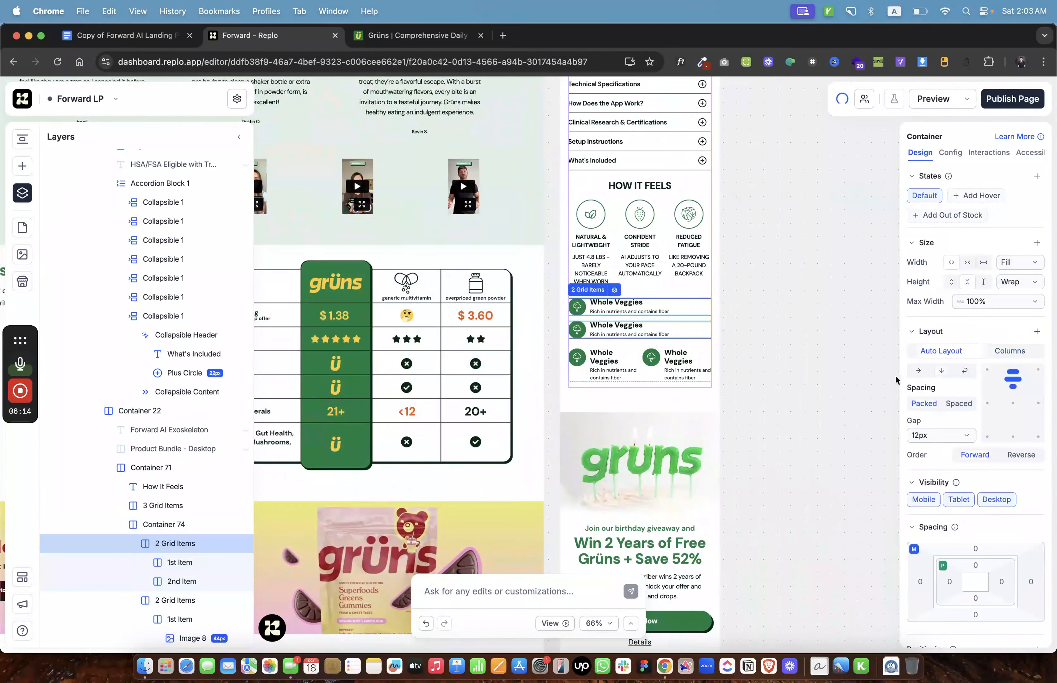
pyautogui.click(643, 359)
pyautogui.click(955, 350)
pyautogui.click(794, 333)
# Set the mobile gap between the two stacked rows in Container 74 to 12px.
pyautogui.doubleClick(664, 337)
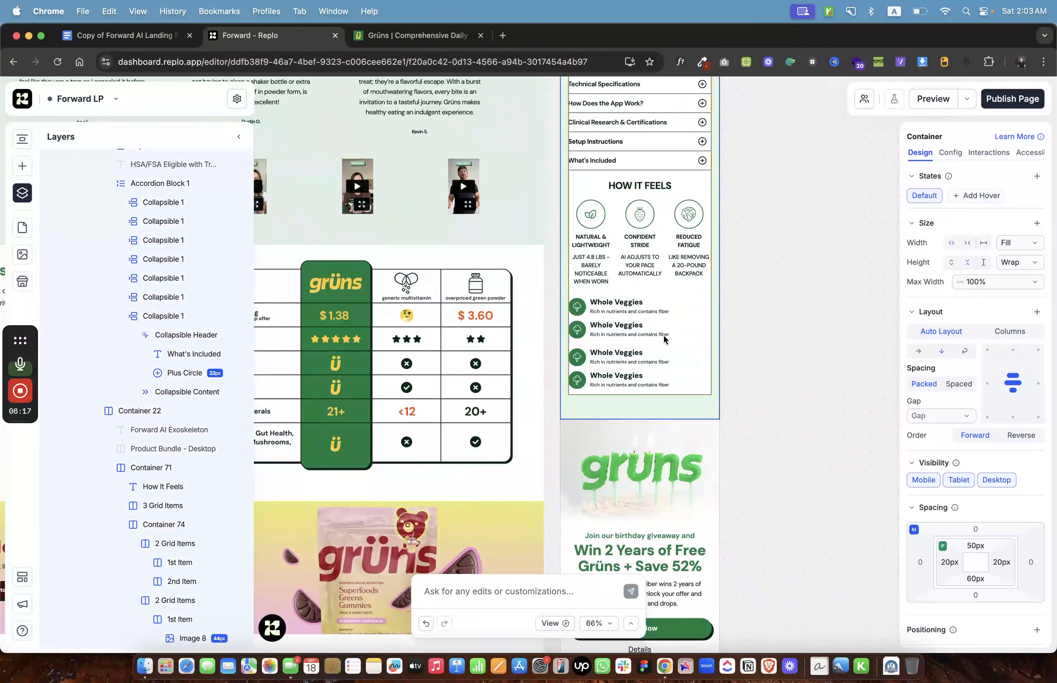
pyautogui.click(670, 347)
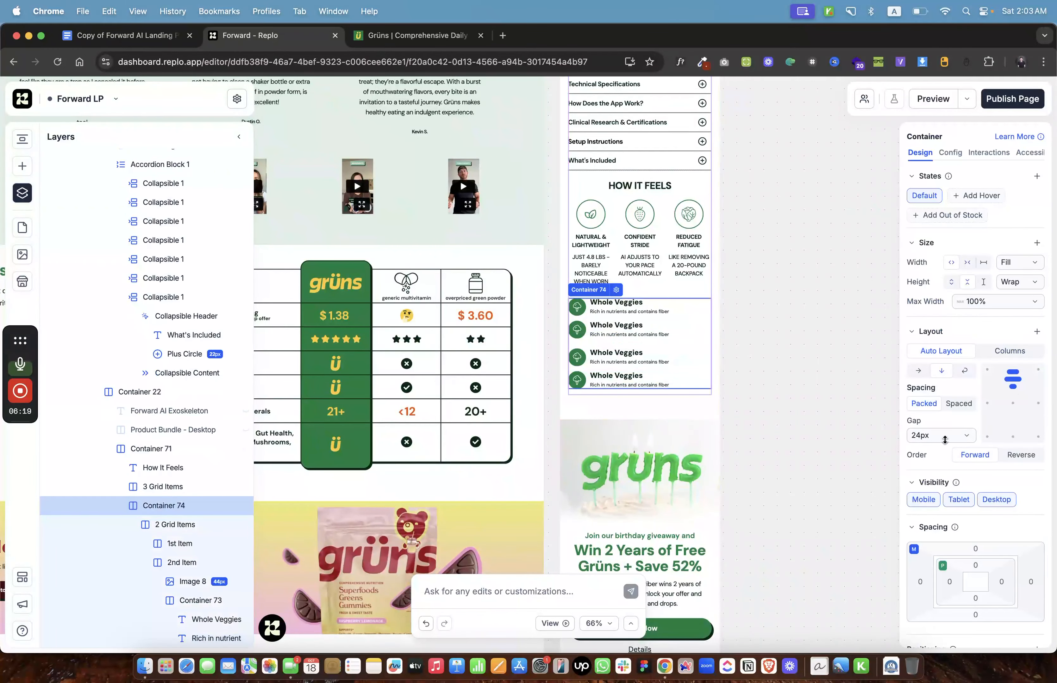
pyautogui.write('12')
pyautogui.click(796, 365)
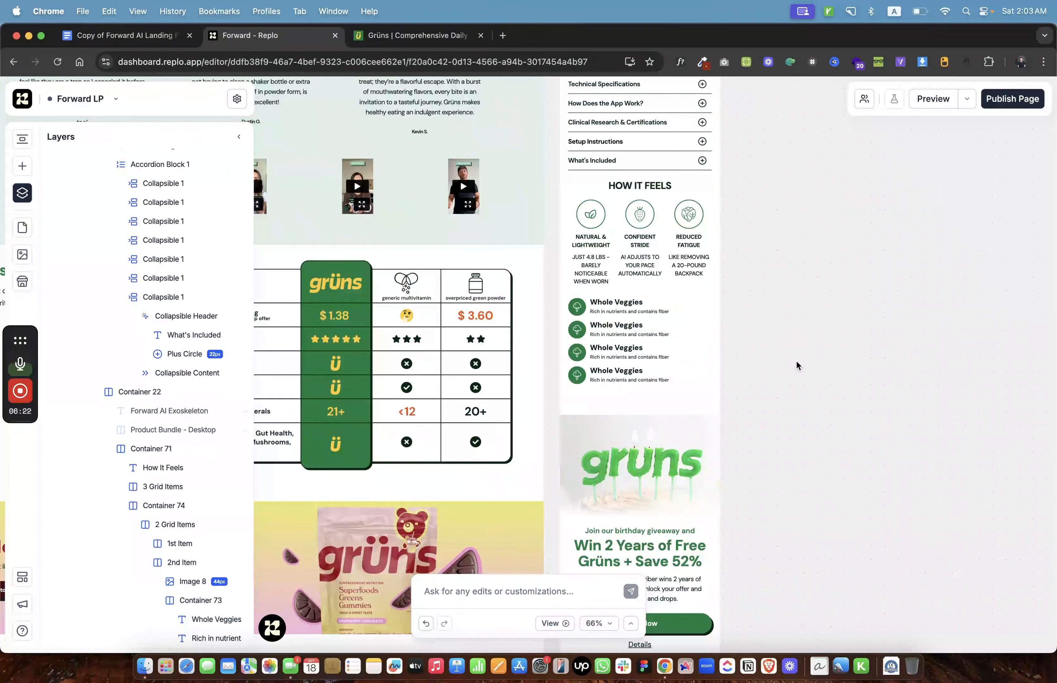
# Show the Grüns reference page at mobile width with developer tools docked beside it and locate the Tastes Like list.
pyautogui.click(383, 37)
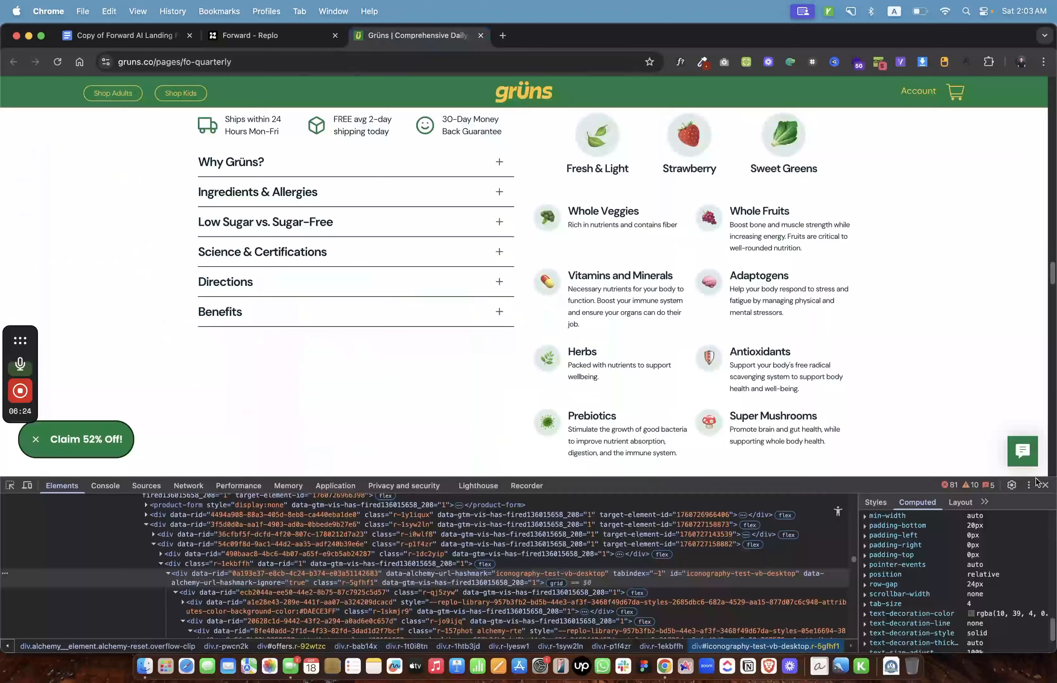
pyautogui.click(1028, 485)
pyautogui.click(1023, 501)
pyautogui.click(788, 85)
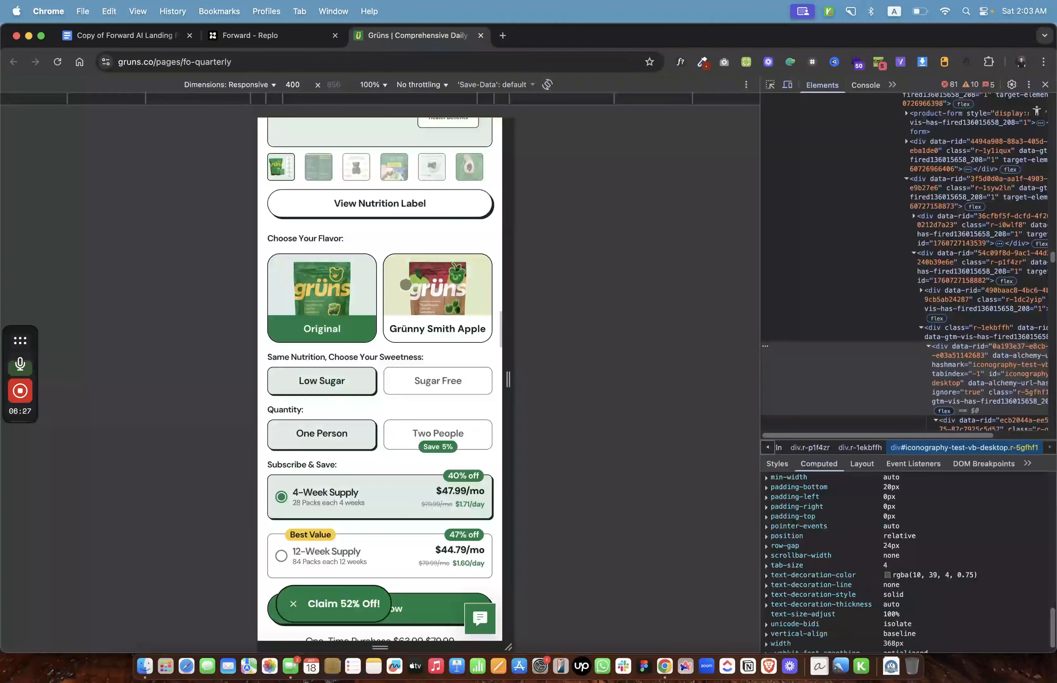
pyautogui.scroll(-10, 403, 287)
pyautogui.scroll(-5, 403, 287)
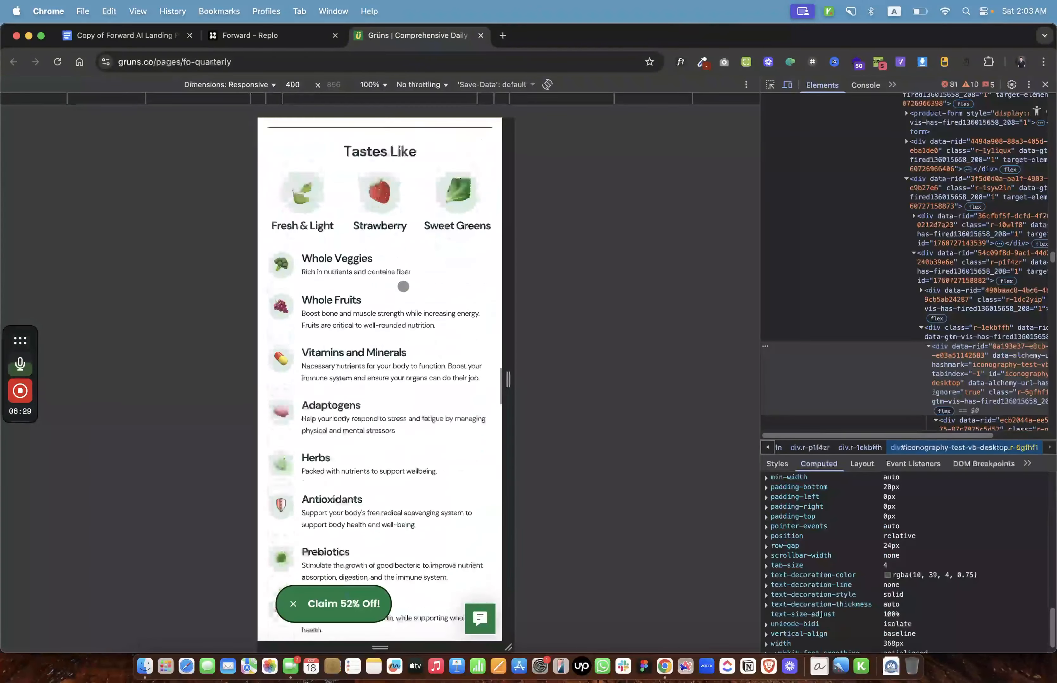
# Inspect the reference's mobile spacing between icon and text in Whole Veggies and between the list items, and close the inspector.
pyautogui.press('super+shift+c')
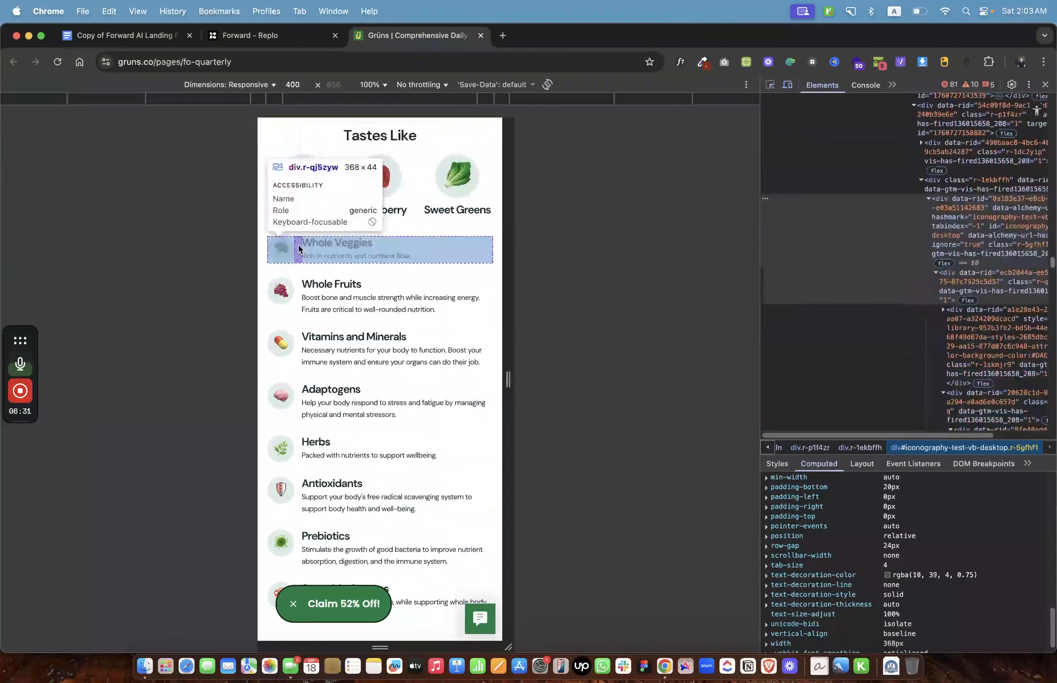
pyautogui.click(298, 248)
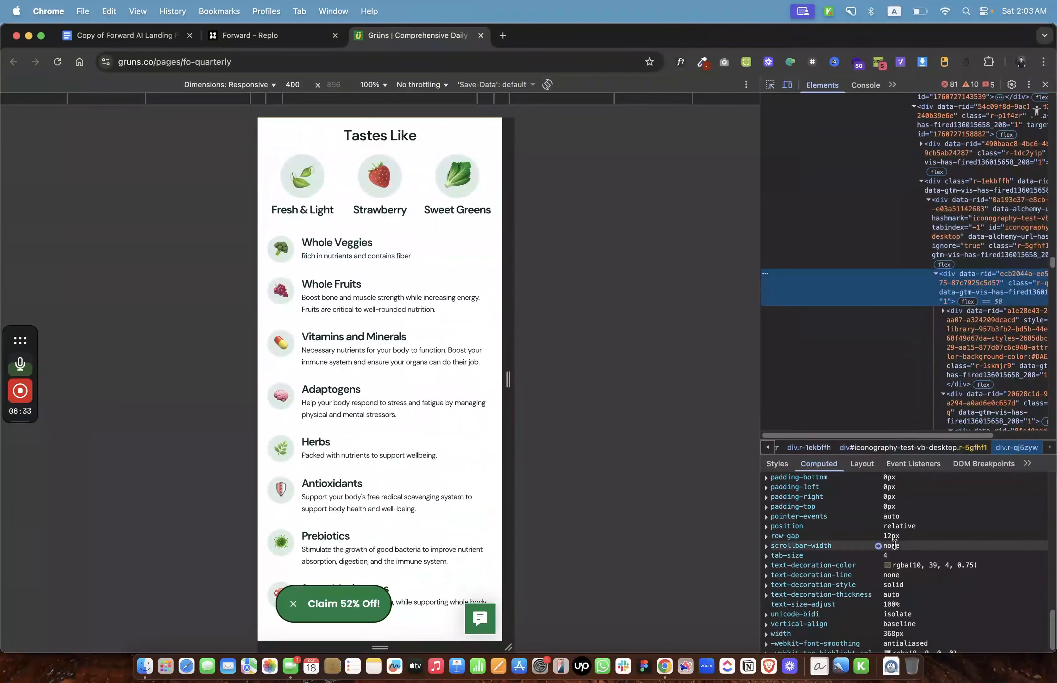
pyautogui.click(770, 85)
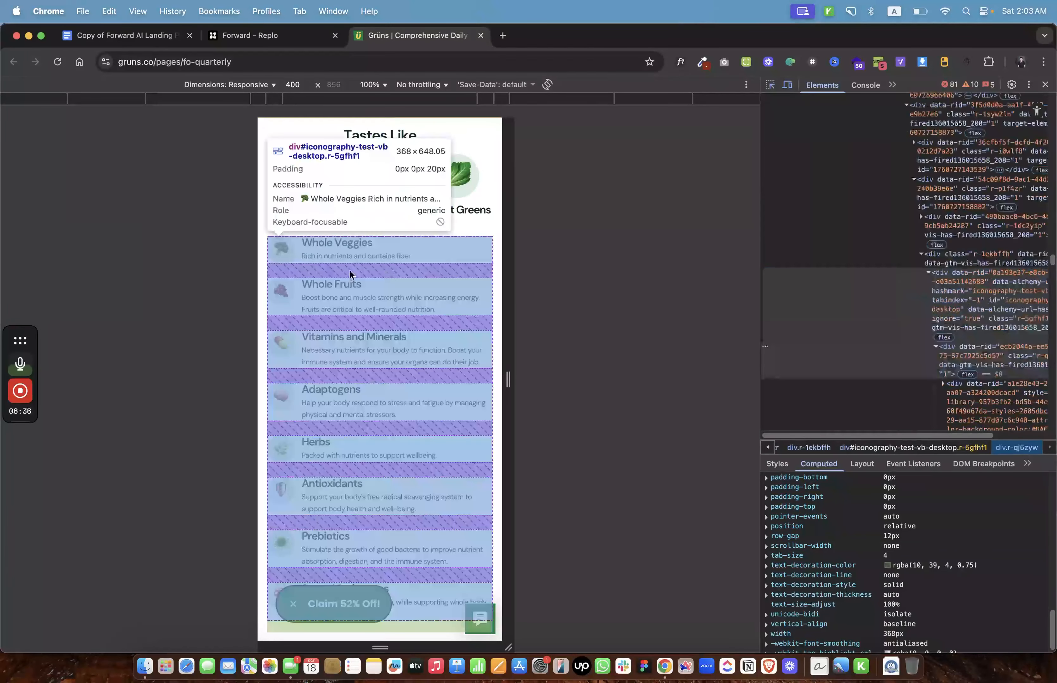
pyautogui.click(350, 270)
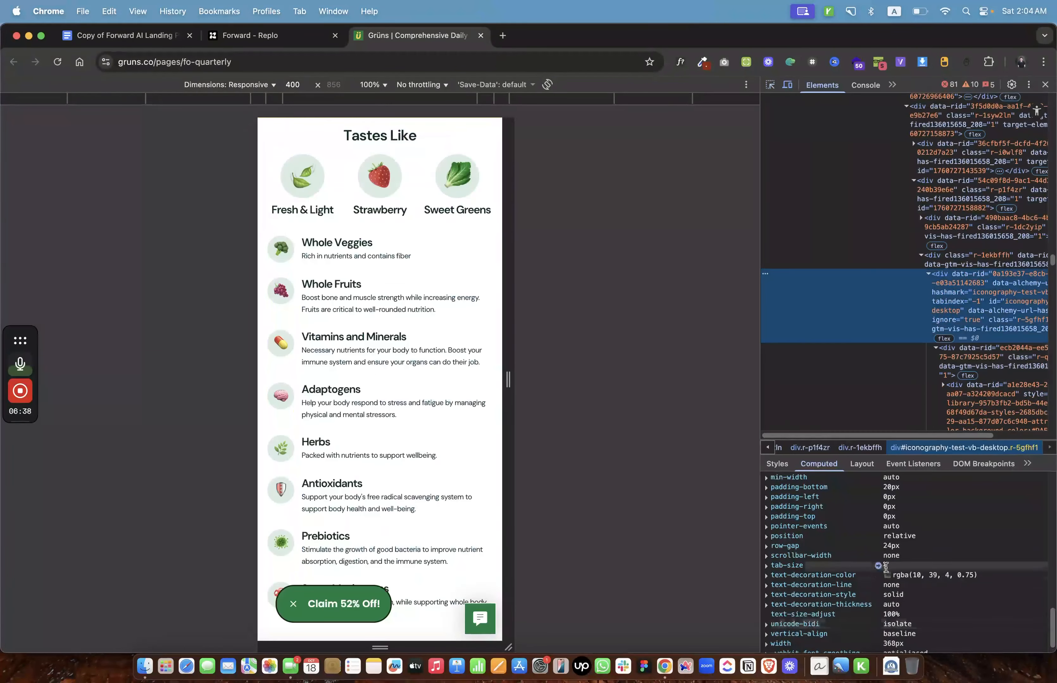
pyautogui.click(1045, 84)
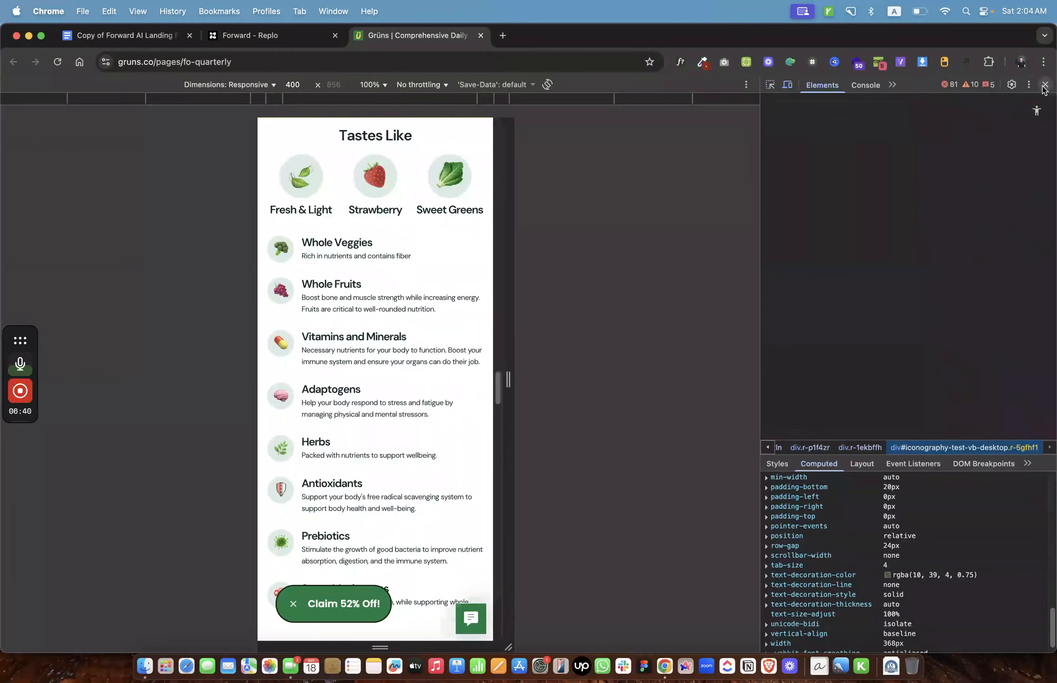
# Return to the Replo editor and set the mobile gap inside both 2 Grid Items rows to 24px.
pyautogui.click(284, 43)
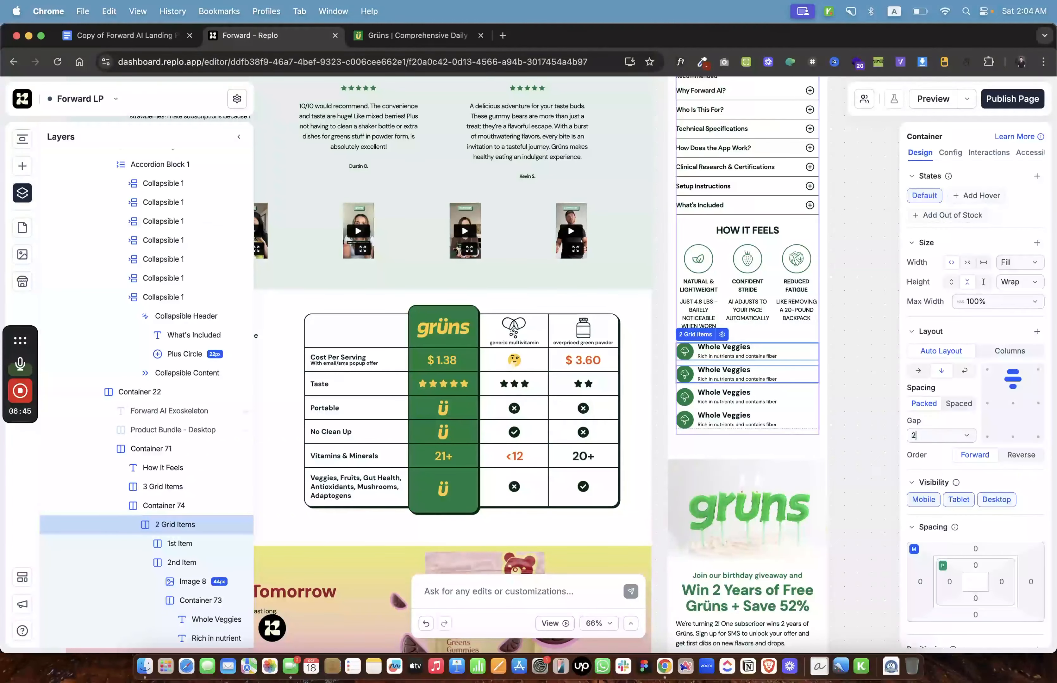
pyautogui.write('24')
pyautogui.press('Return')
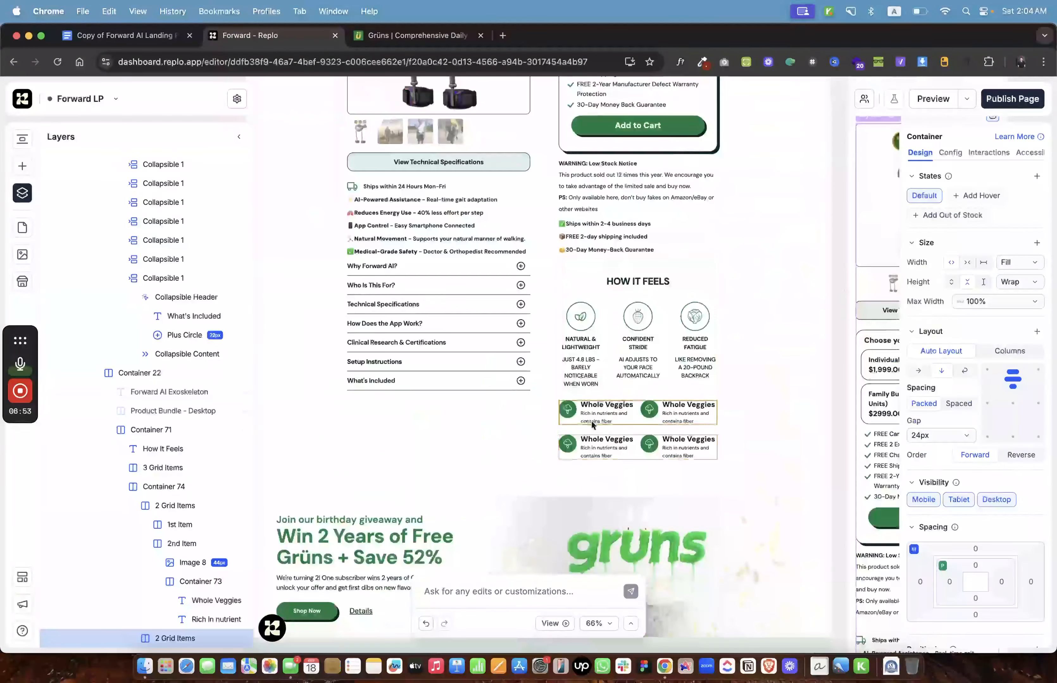
# Select all four Whole Veggies items on desktop and set the gap between icon and text to 12px.
pyautogui.click(150, 524)
pyautogui.scroll(-3, 151, 497)
pyautogui.keyDown('shift'); pyautogui.click(164, 453); pyautogui.keyUp('shift')
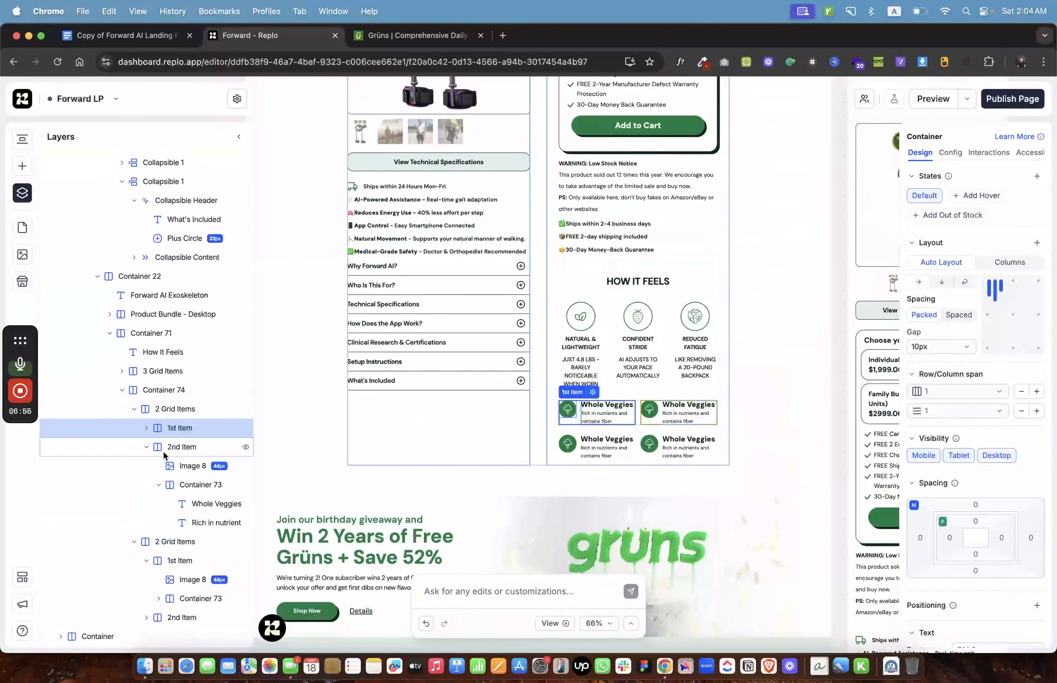
pyautogui.keyDown('shift'); pyautogui.click(178, 561); pyautogui.keyUp('shift')
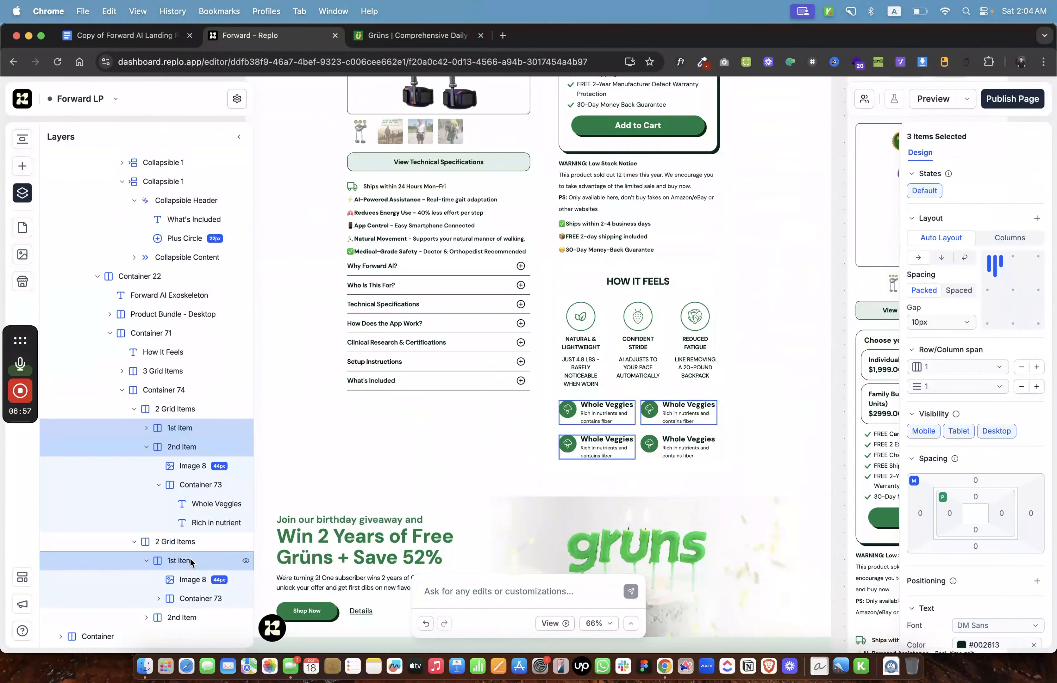
pyautogui.keyDown('shift'); pyautogui.click(186, 618); pyautogui.keyUp('shift')
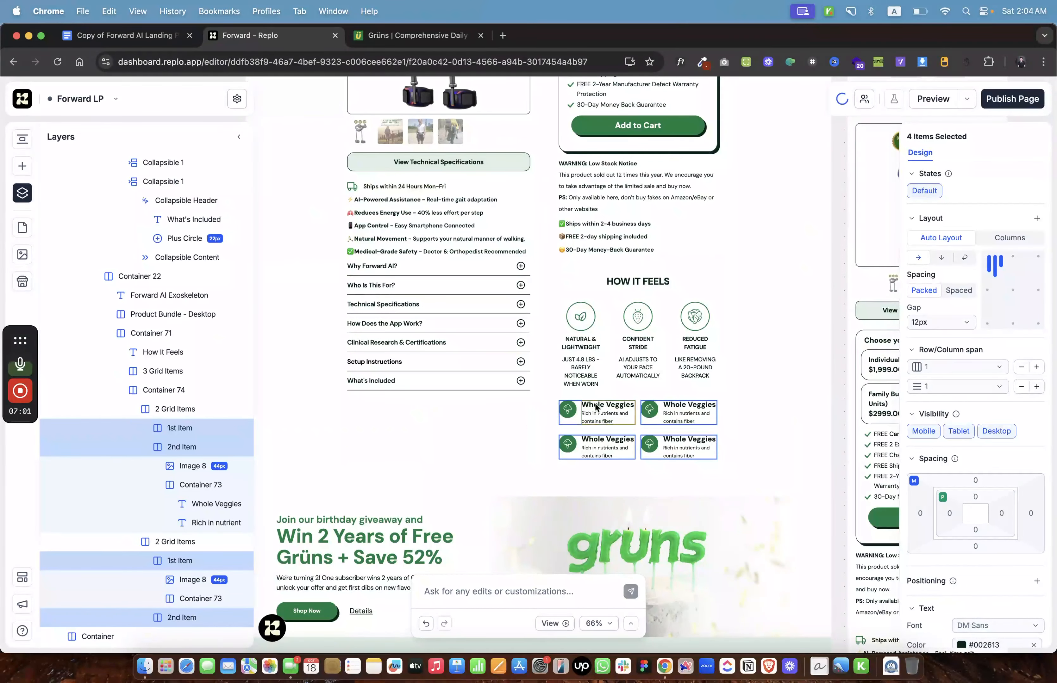
pyautogui.click(789, 408)
# Switch to the Grüns reference and show its desktop layout with developer tools docked beneath the page.
pyautogui.scroll(-3, 736, 412)
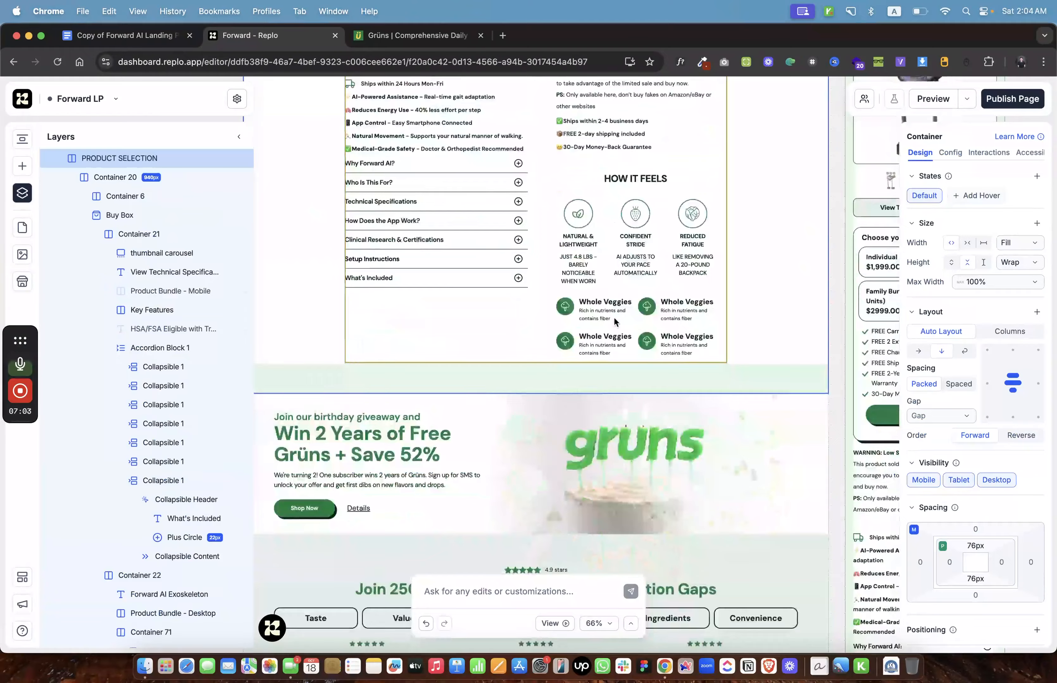
pyautogui.scroll(2, 614, 317)
pyautogui.click(380, 35)
pyautogui.scroll(15, 606, 312)
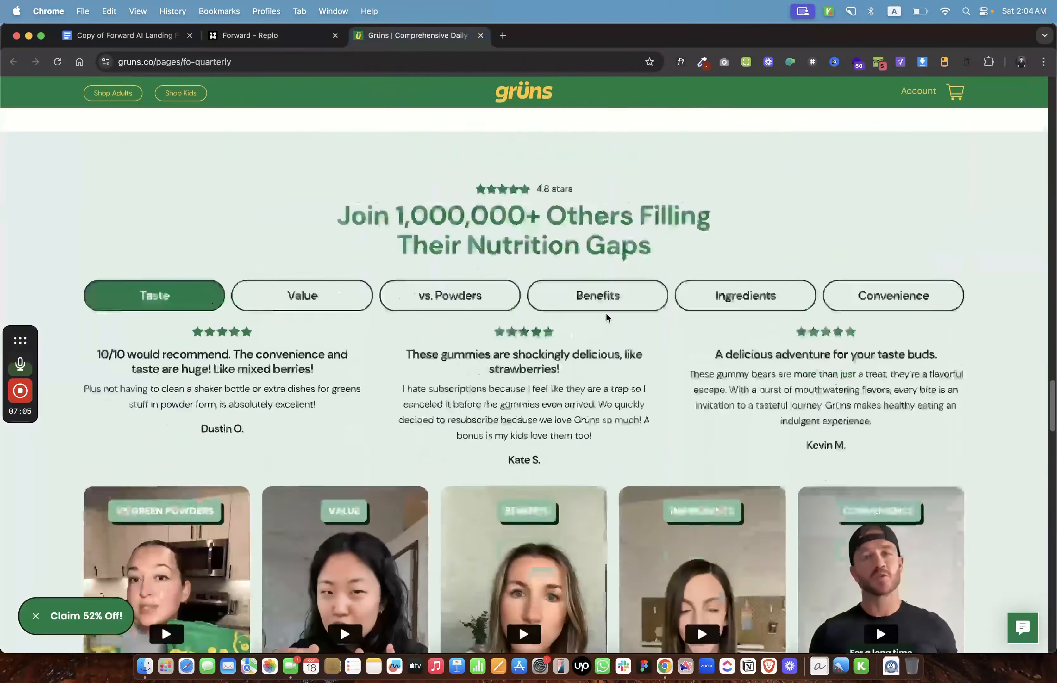
pyautogui.rightClick(917, 385)
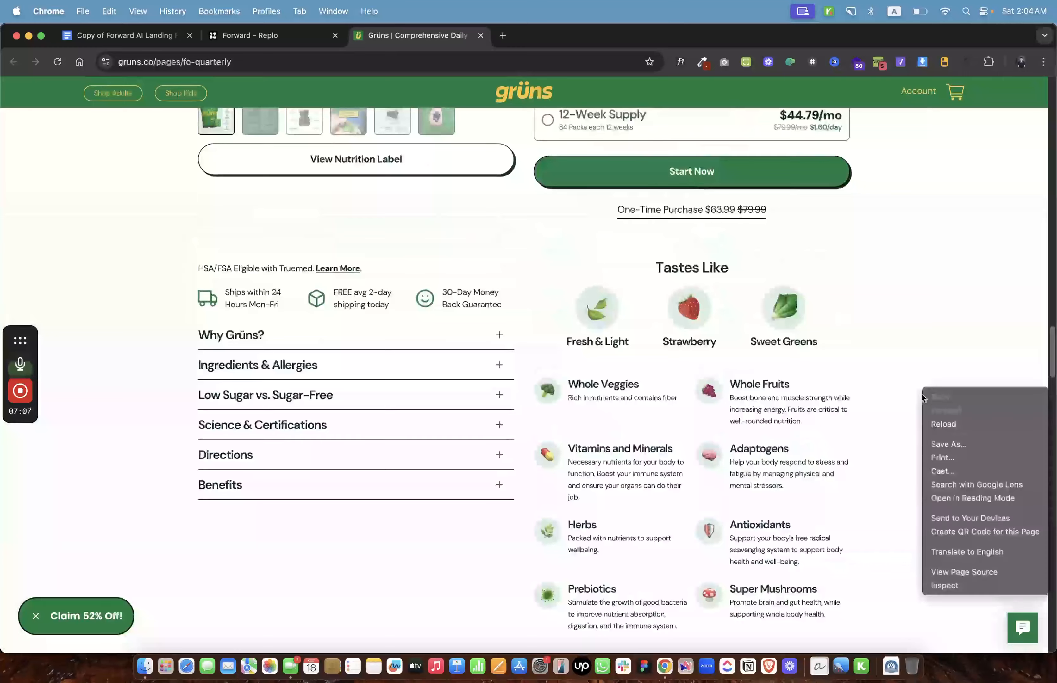
pyautogui.click(942, 584)
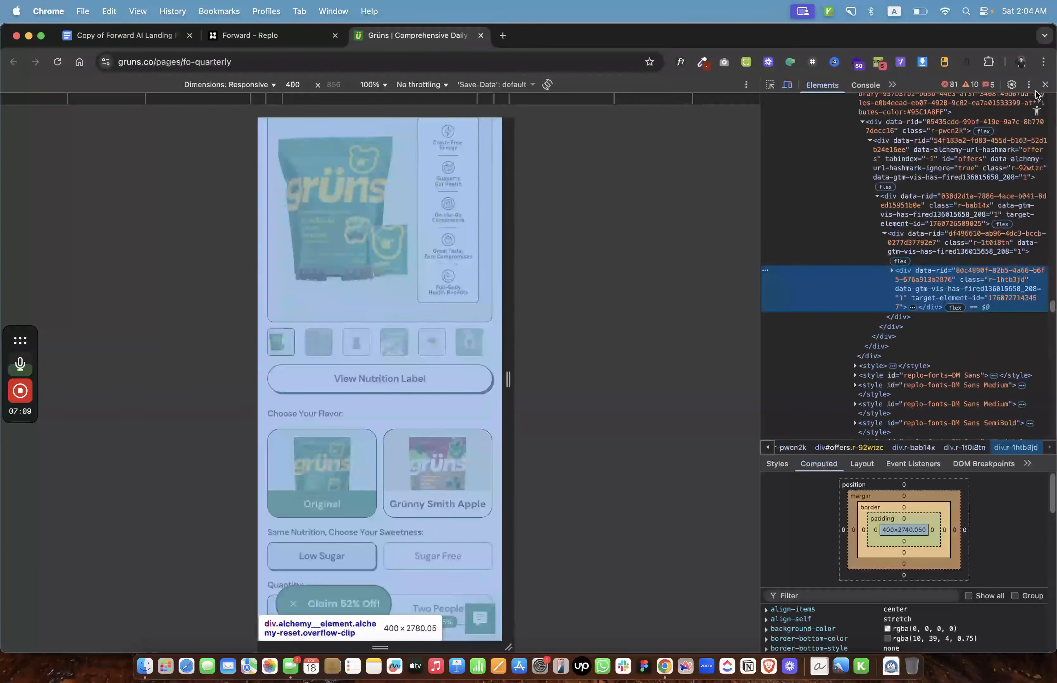
pyautogui.click(1028, 84)
pyautogui.click(1025, 105)
pyautogui.click(656, 337)
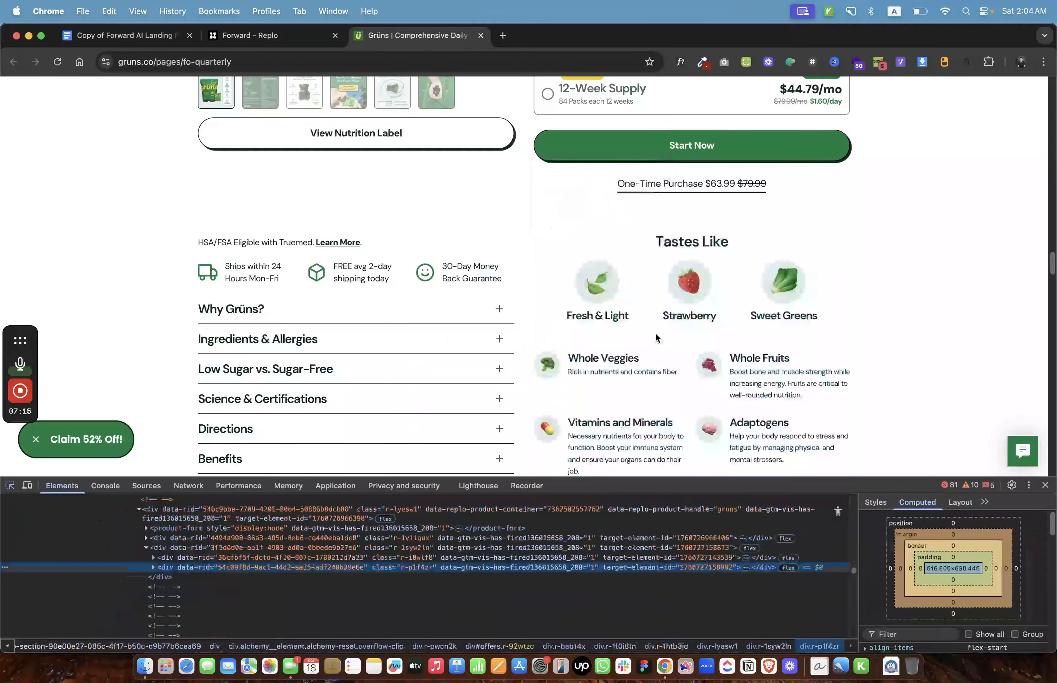
# Inspect the overall width and column gap of the reference's two-column product section holding the accordion and Tastes Like.
pyautogui.scroll(-4, 891, 564)
pyautogui.scroll(-5, 890, 560)
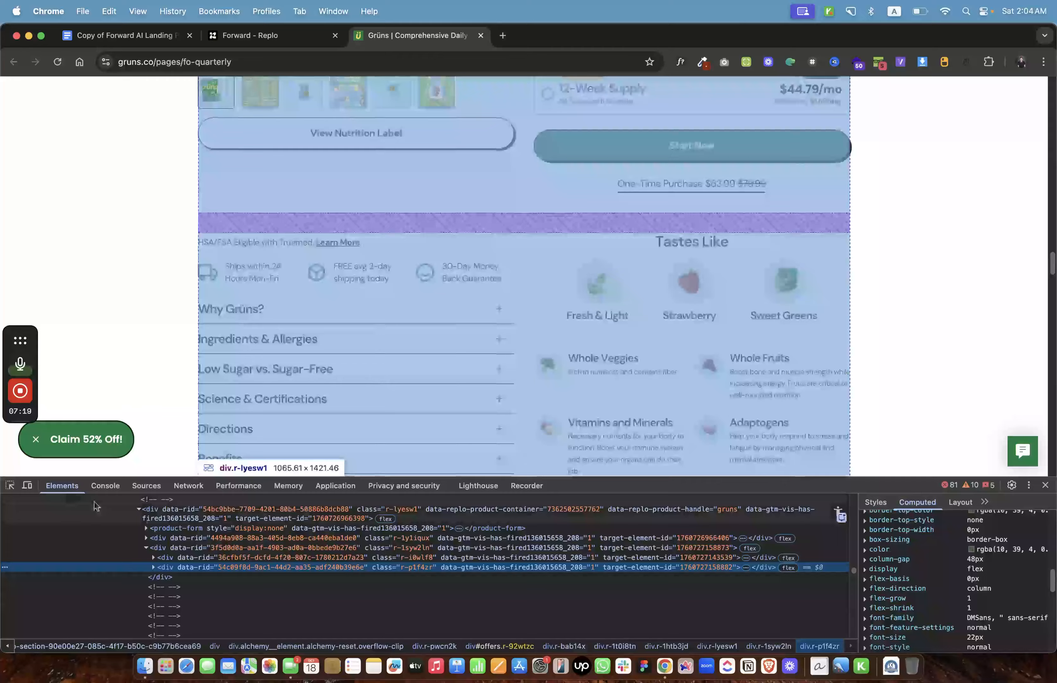
pyautogui.click(10, 485)
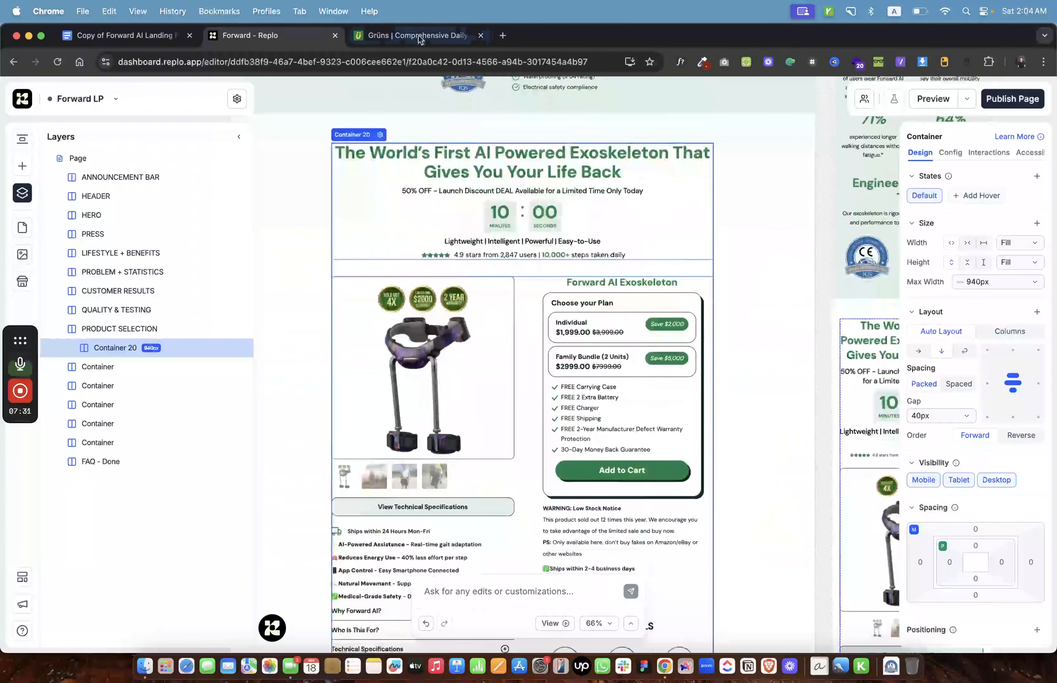
pyautogui.click(416, 35)
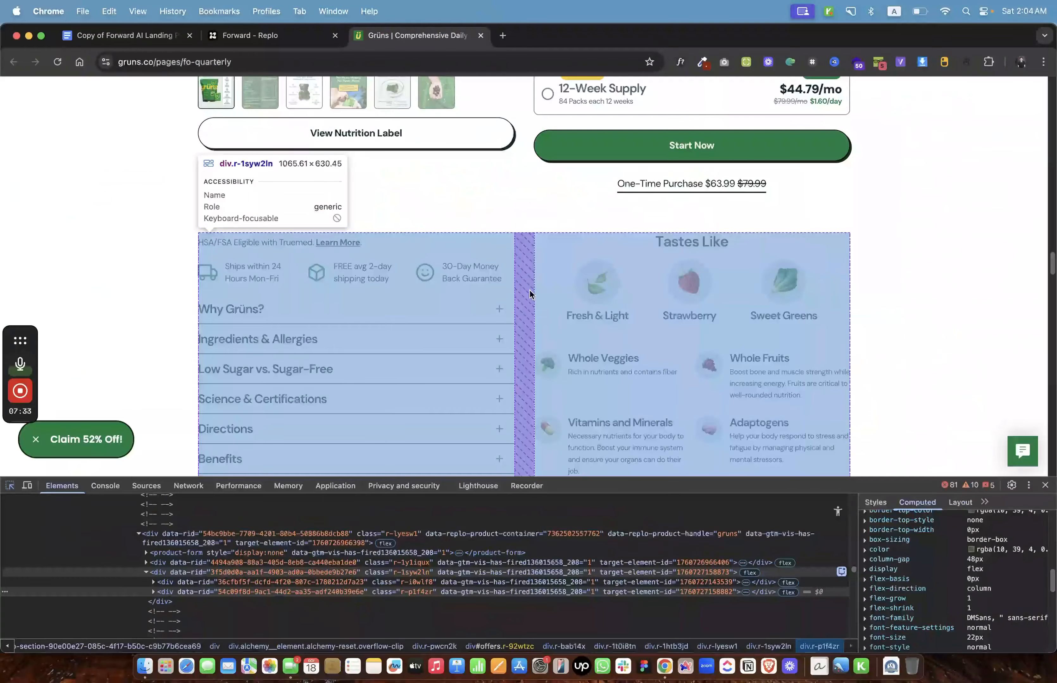
# Return to the Replo editor and set Container 20's max width to 1065px.
pyautogui.hotkey('ctrl', 'shift', 'Tab')
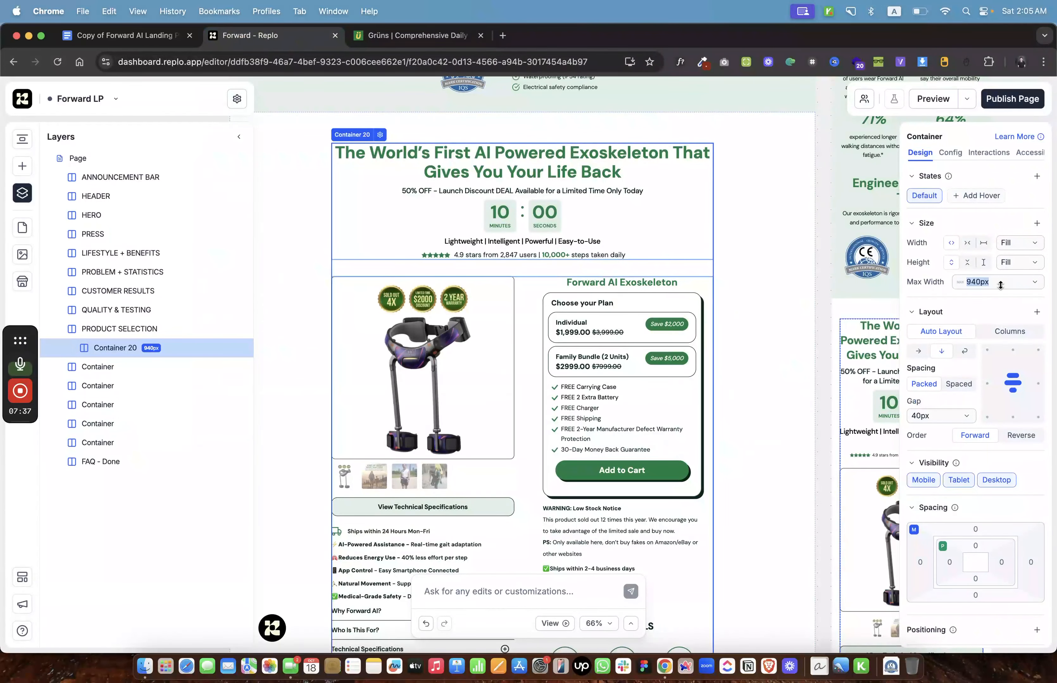
pyautogui.press('Return')
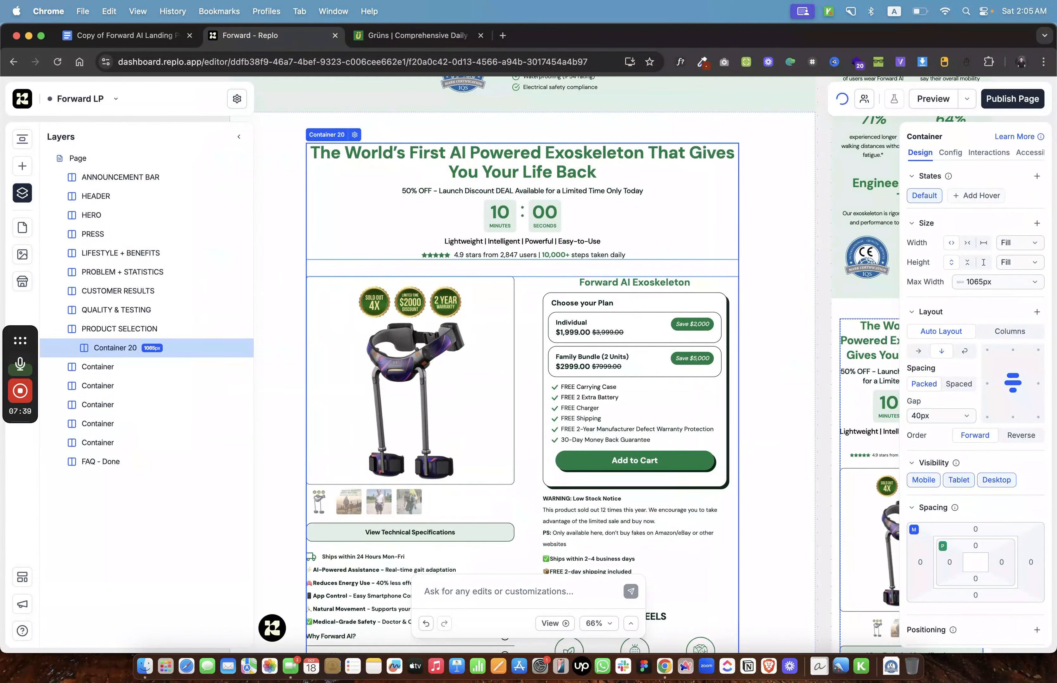
pyautogui.scroll(-3, 681, 309)
pyautogui.scroll(-3, 681, 310)
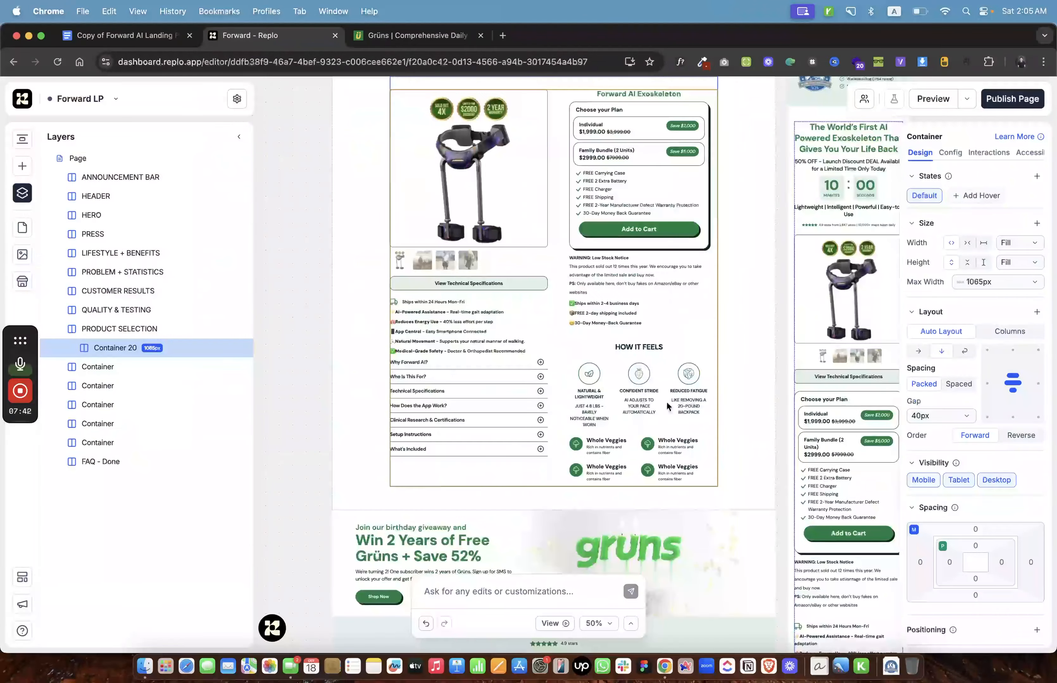
# Reduce the font size of the "Just 4.8 lbs - barely noticeable when worn" text under How It Feels to 12px.
pyautogui.scroll(5, 678, 408)
pyautogui.scroll(-2, 665, 457)
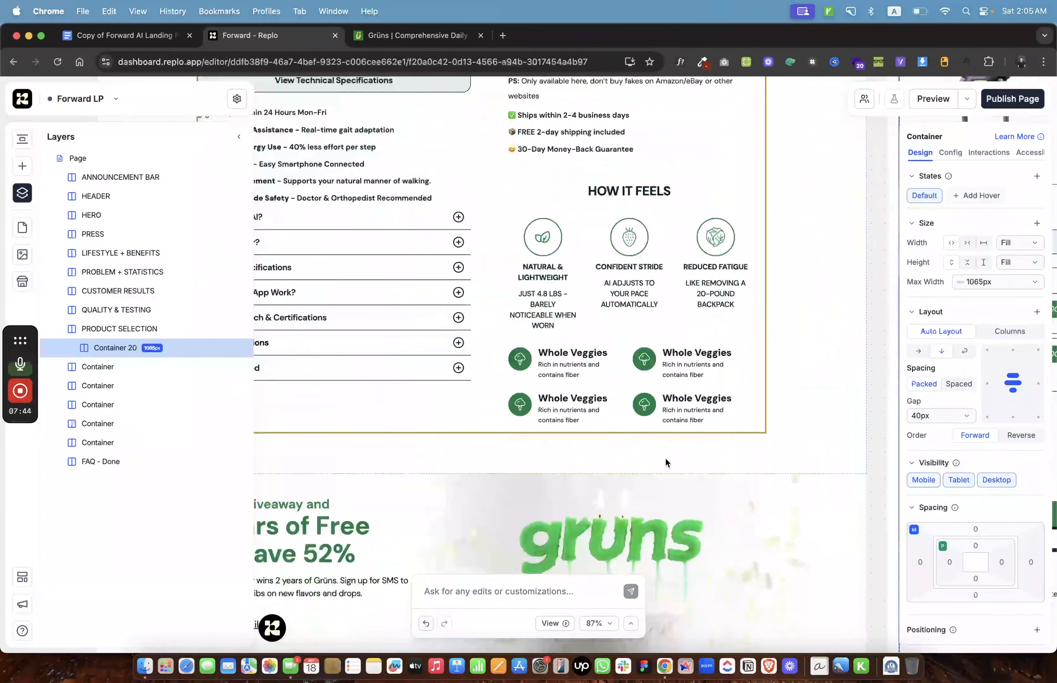
pyautogui.click(536, 313)
pyautogui.moveTo(998, 514); pyautogui.dragTo(998, 512)
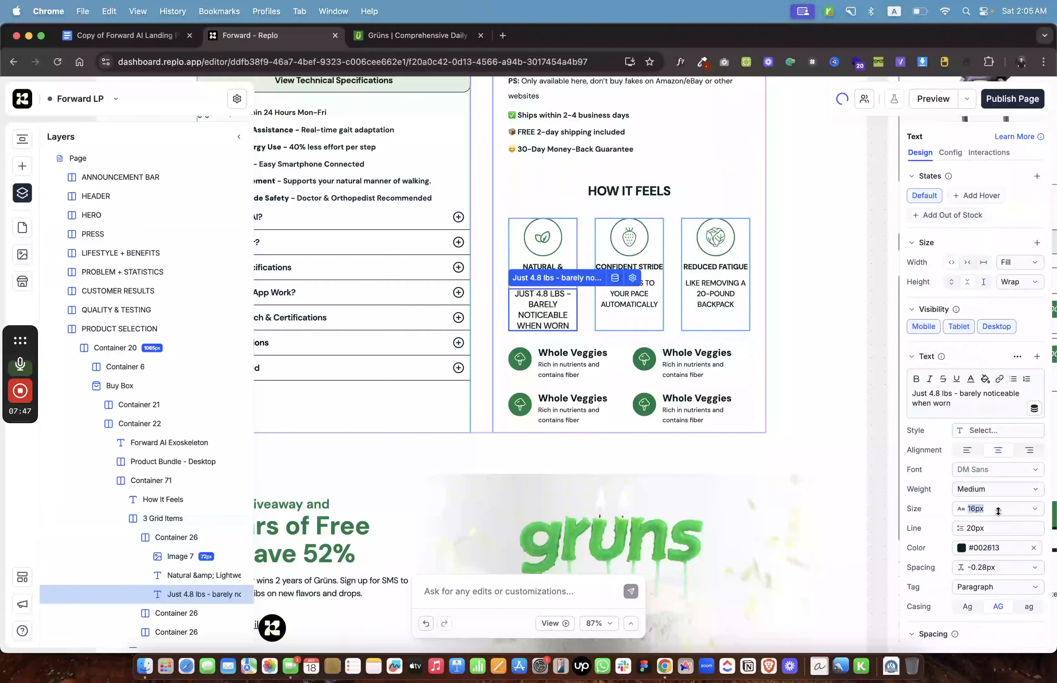
pyautogui.press('Down')
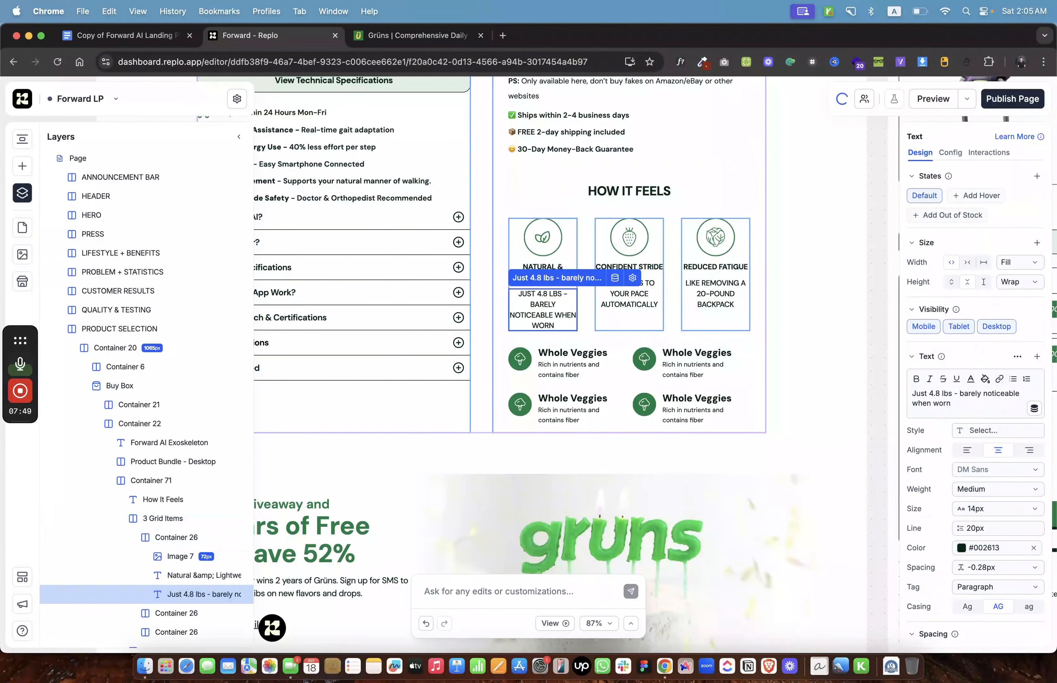
pyautogui.press('Down')
pyautogui.press('Down')
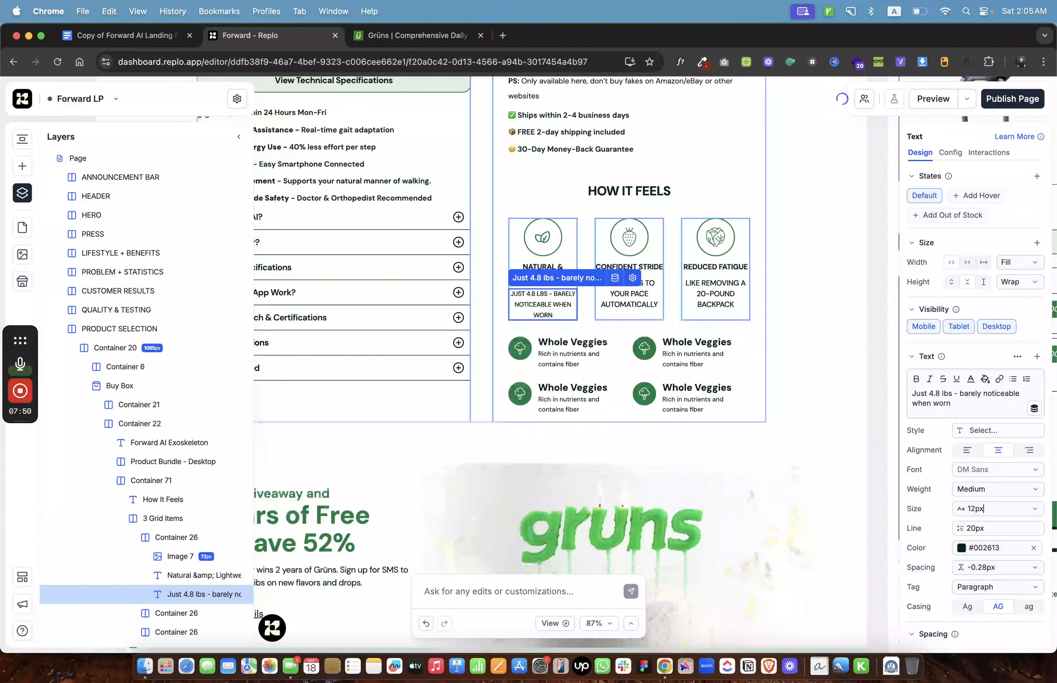
# Set the How It Feels item descriptions to 12px text with an 18px line height.
pyautogui.doubleClick(636, 299)
pyautogui.click(991, 511)
pyautogui.press('Down')
pyautogui.press('Down')
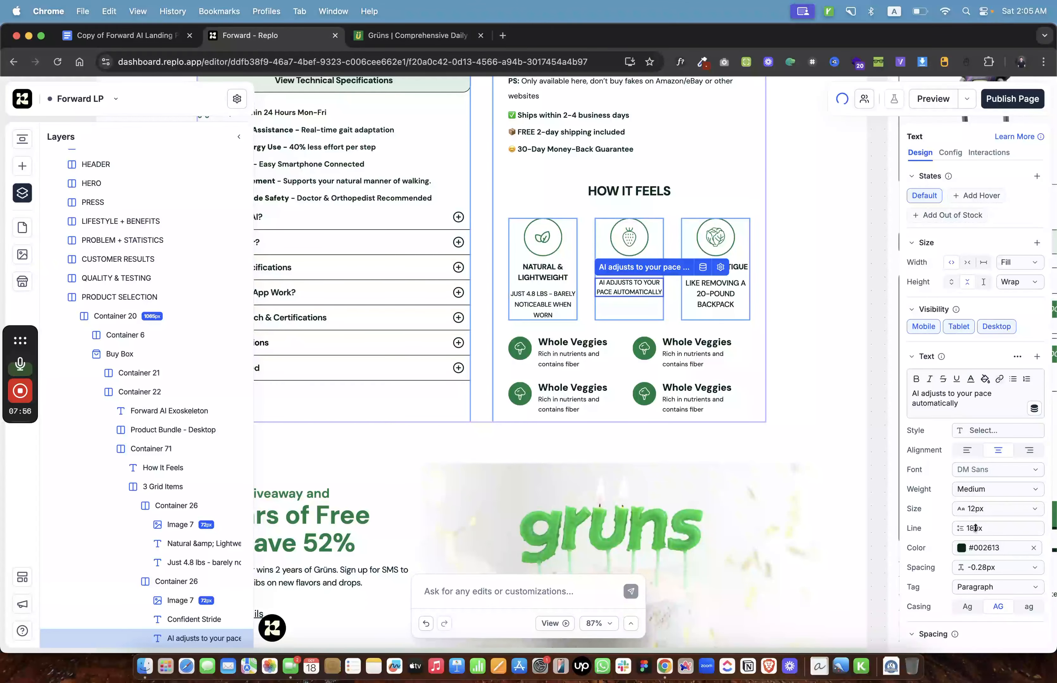
pyautogui.click(583, 268)
pyautogui.click(547, 268)
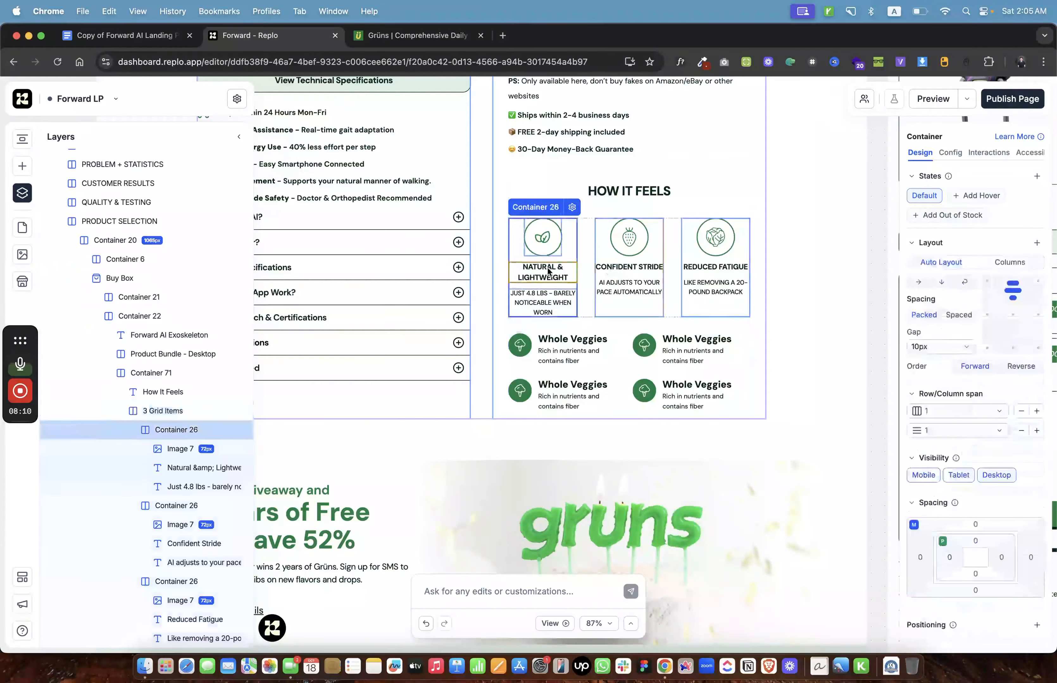
# Try making the Confident Stride heading fill the available height.
pyautogui.click(549, 272)
pyautogui.click(951, 282)
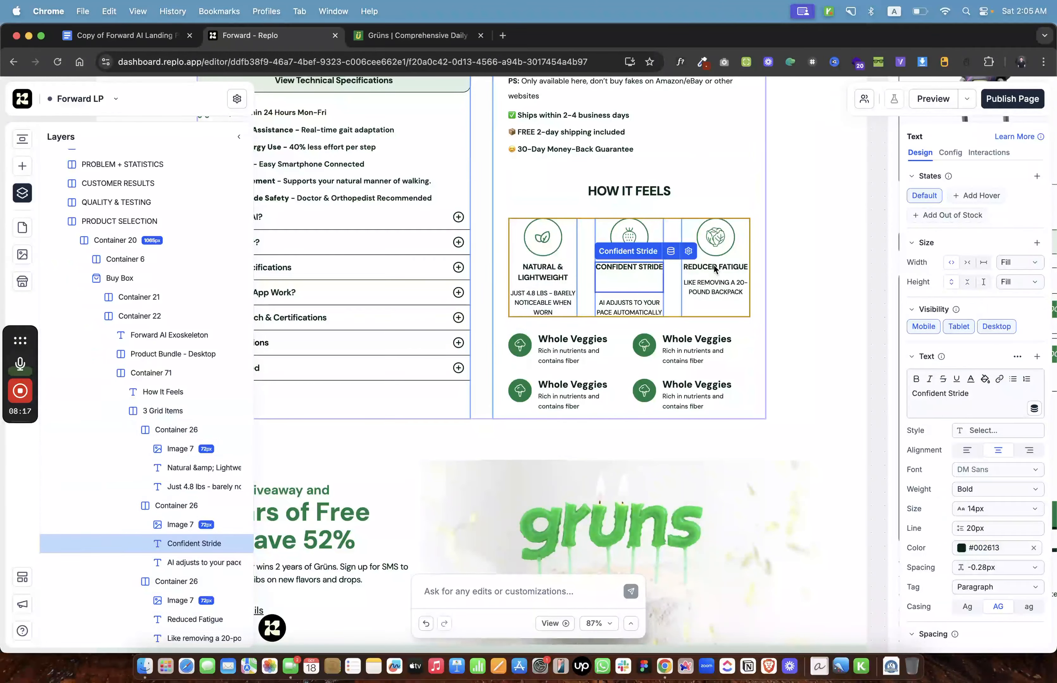
pyautogui.click(967, 283)
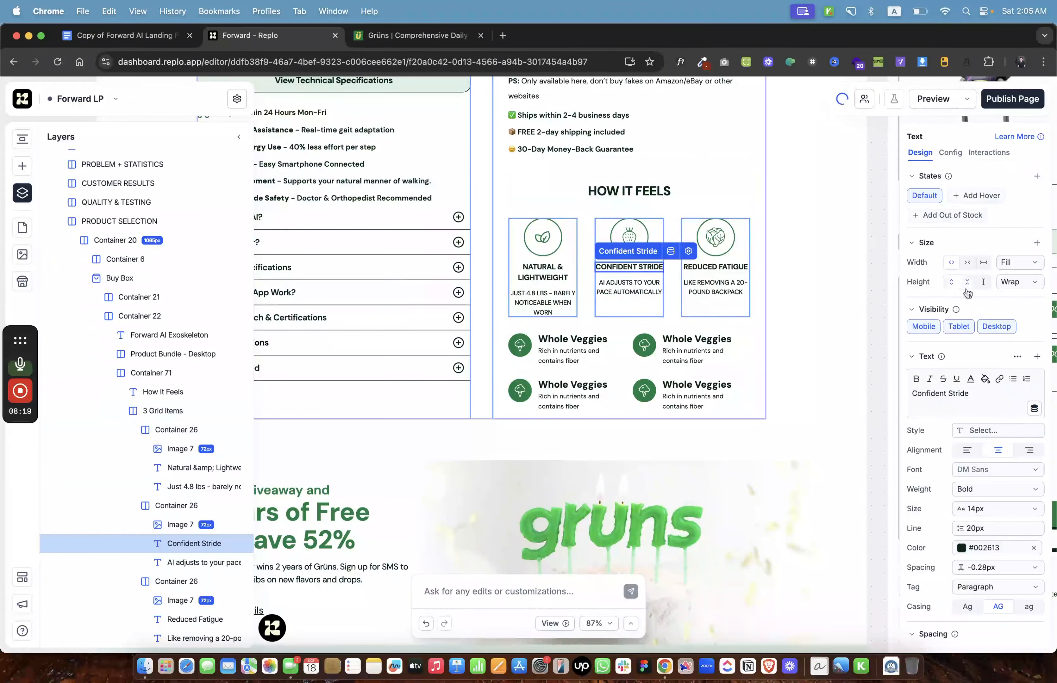
# Add a blank line after the text in the Confident Stride and Reduced Fatigue headings.
pyautogui.click(974, 398)
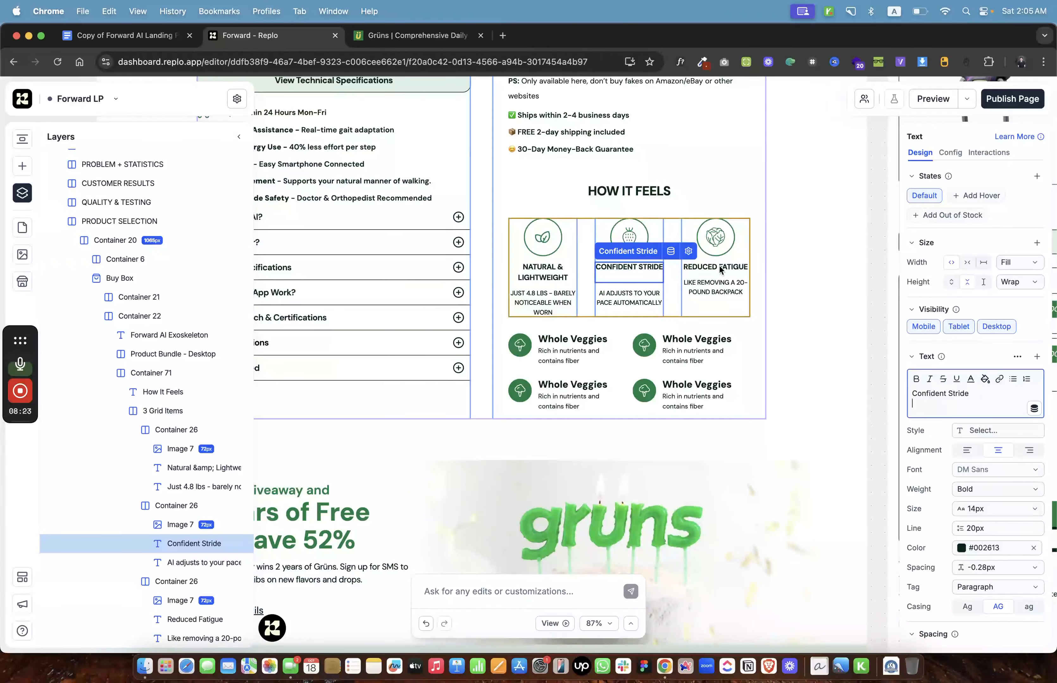
pyautogui.click(715, 267)
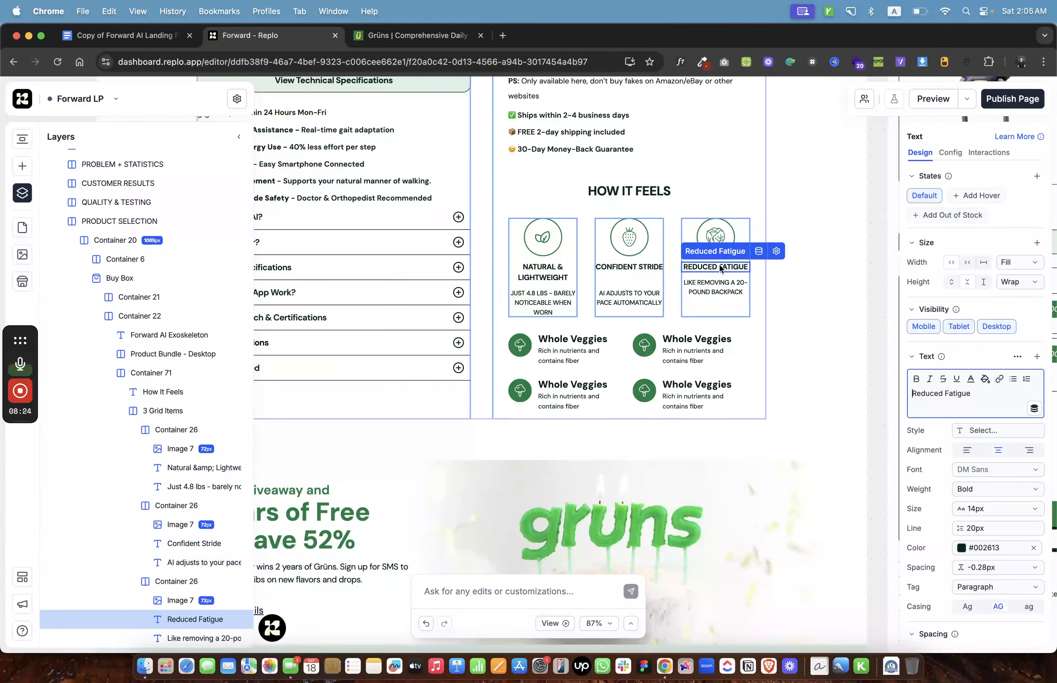
pyautogui.click(543, 272)
pyautogui.click(813, 286)
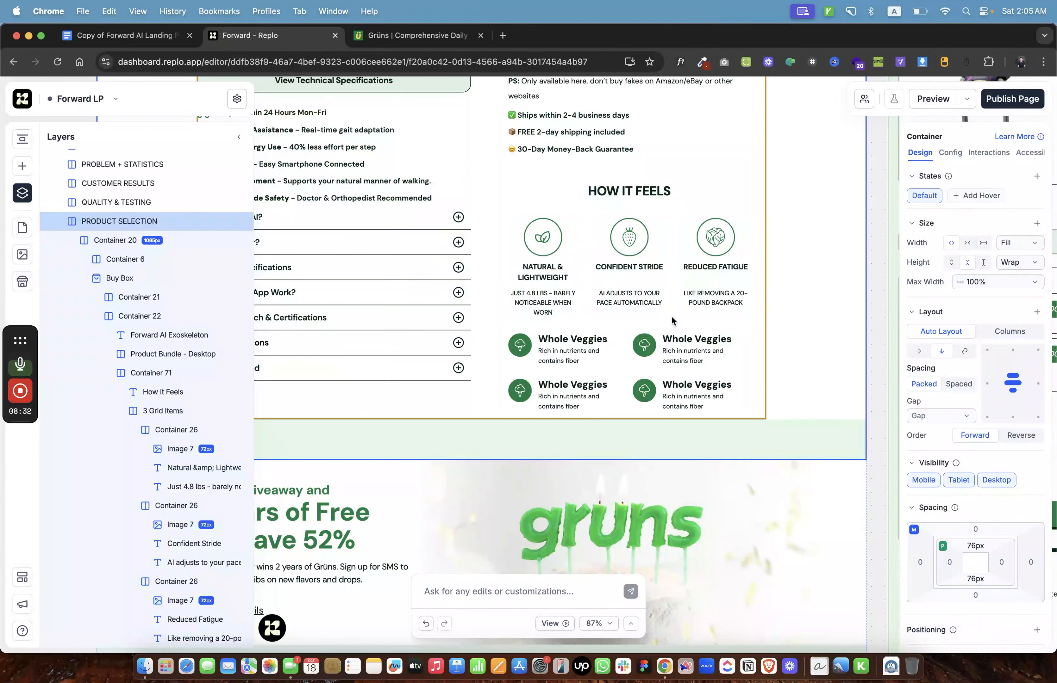
# Try removing the extra blank line from the Confident Stride heading alone.
pyautogui.scroll(3, 672, 317)
pyautogui.scroll(-3, 671, 317)
pyautogui.click(634, 304)
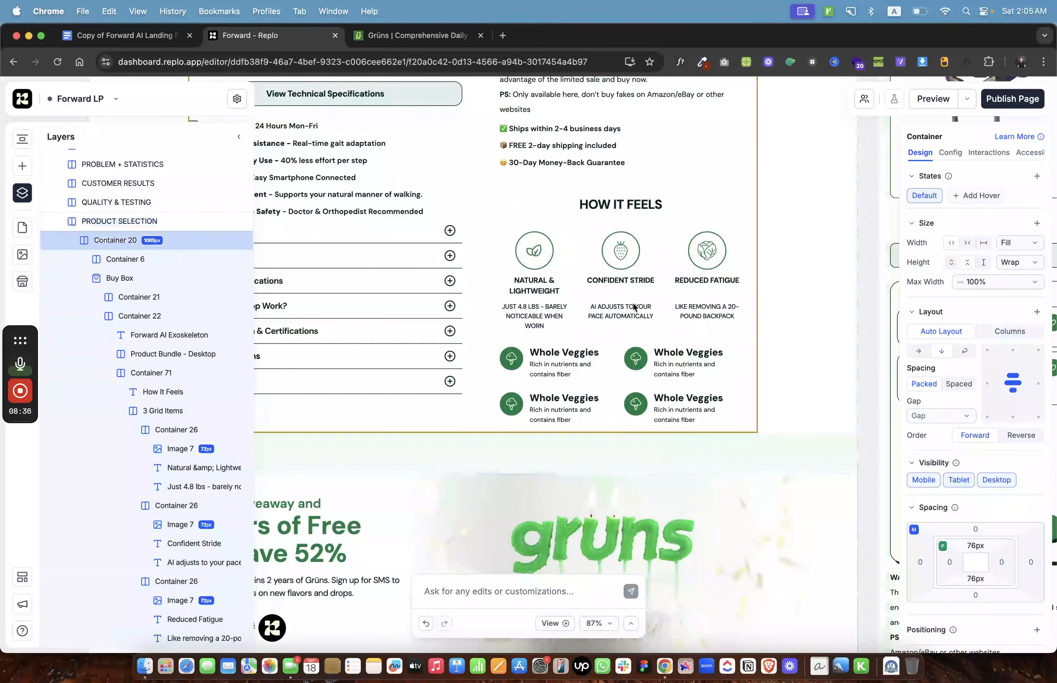
pyautogui.click(634, 306)
pyautogui.click(628, 280)
pyautogui.click(644, 284)
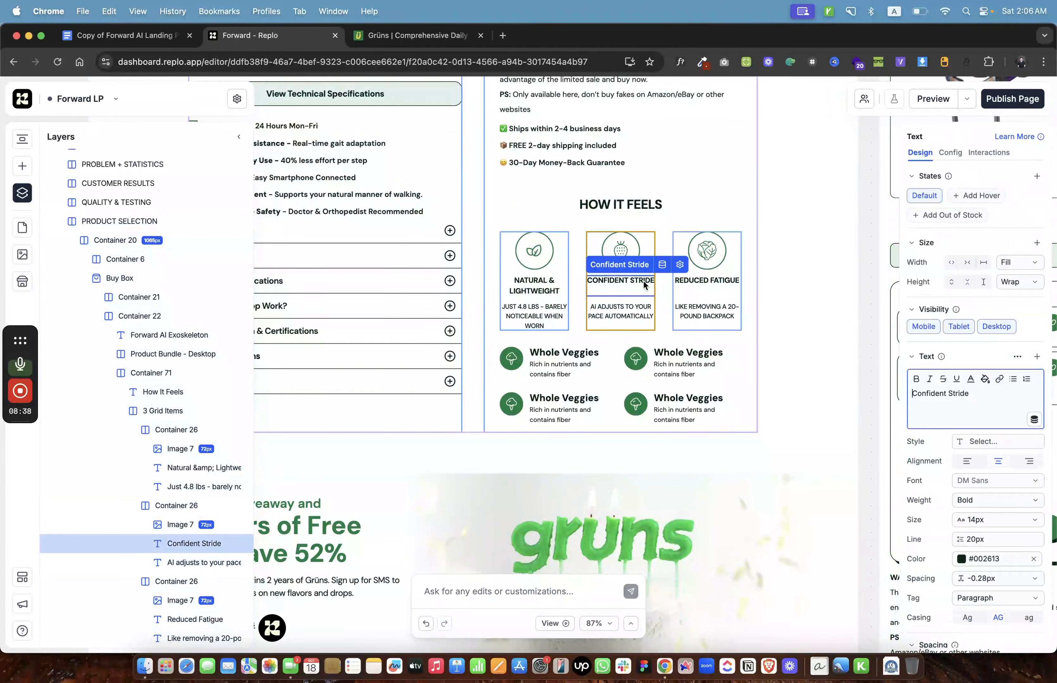
pyautogui.press('BackSpace')
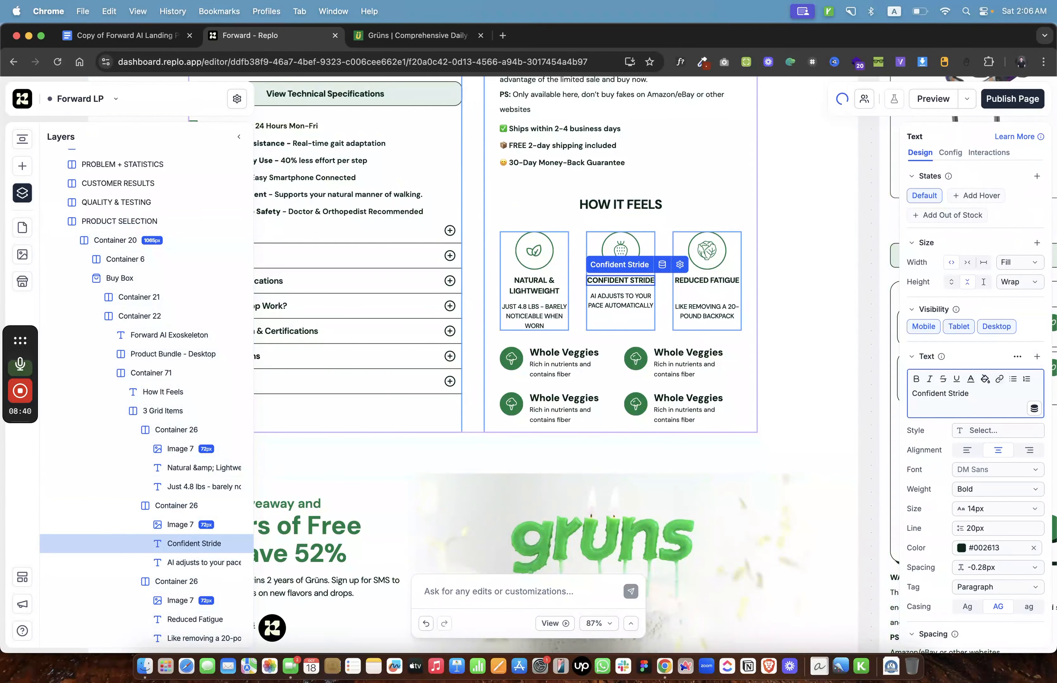
pyautogui.click(793, 313)
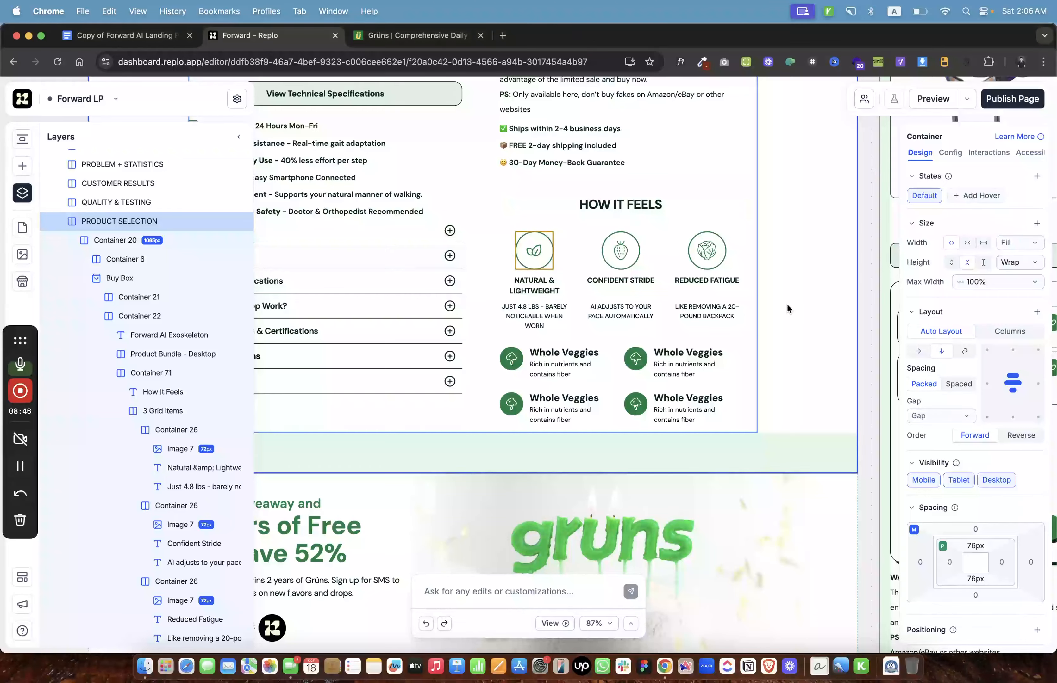
# Switch to the Grüns reference and review the Tastes Like section with its icon-and-text grid.
pyautogui.scroll(-1, 634, 311)
pyautogui.click(397, 38)
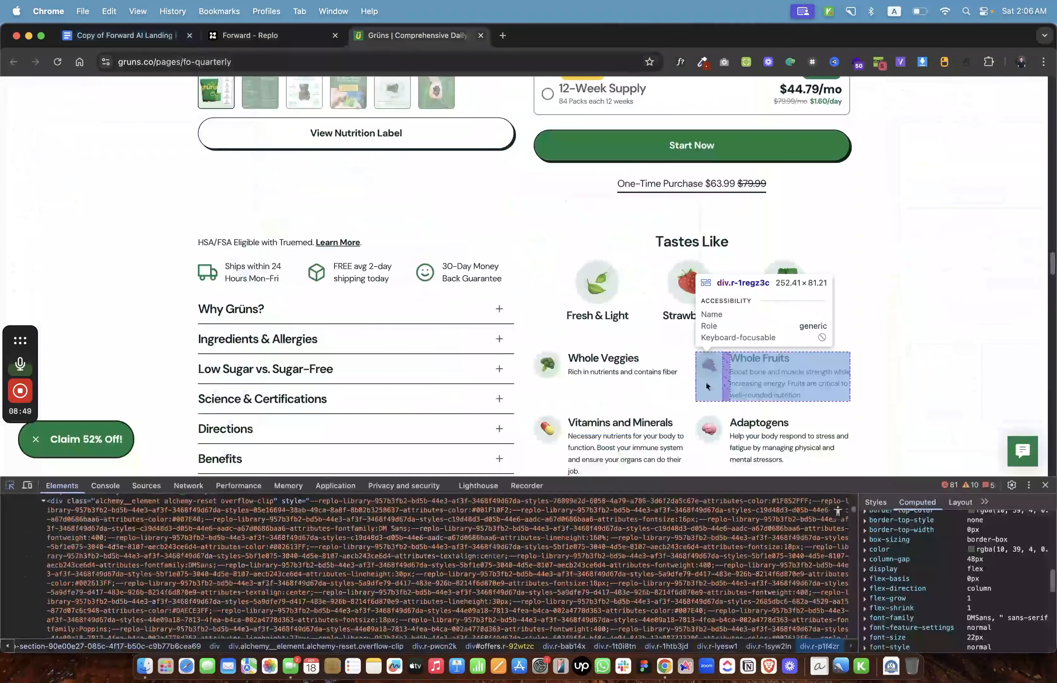
pyautogui.scroll(-3, 666, 311)
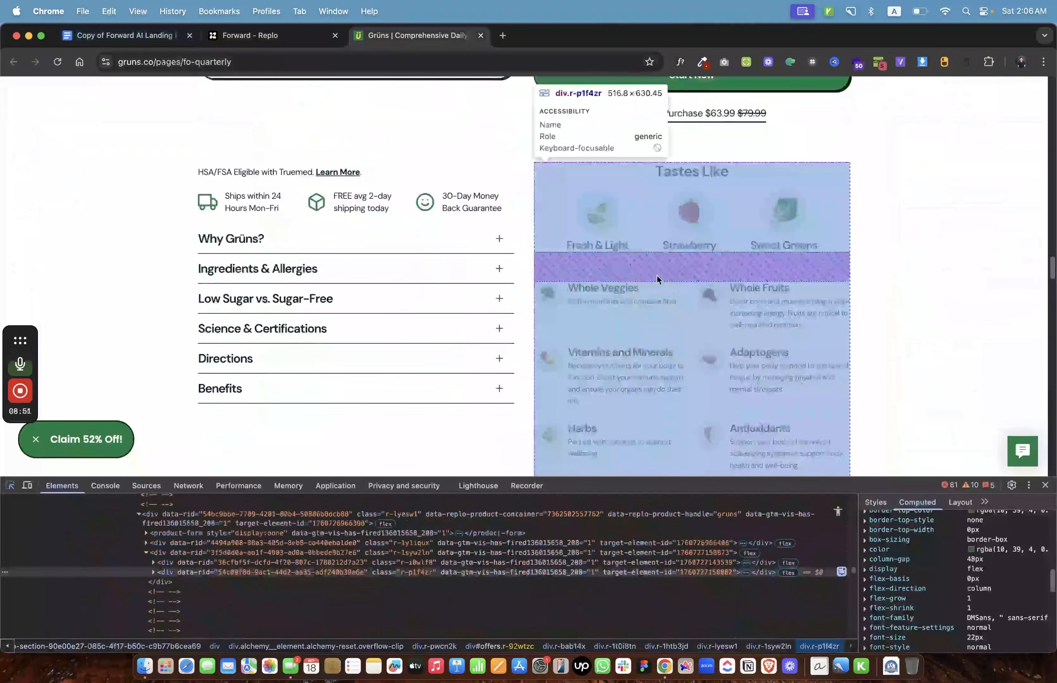
# Return to the Replo editor and remove the trailing blank lines from the Confident Stride and Reduced Fatigue headings.
pyautogui.click(243, 36)
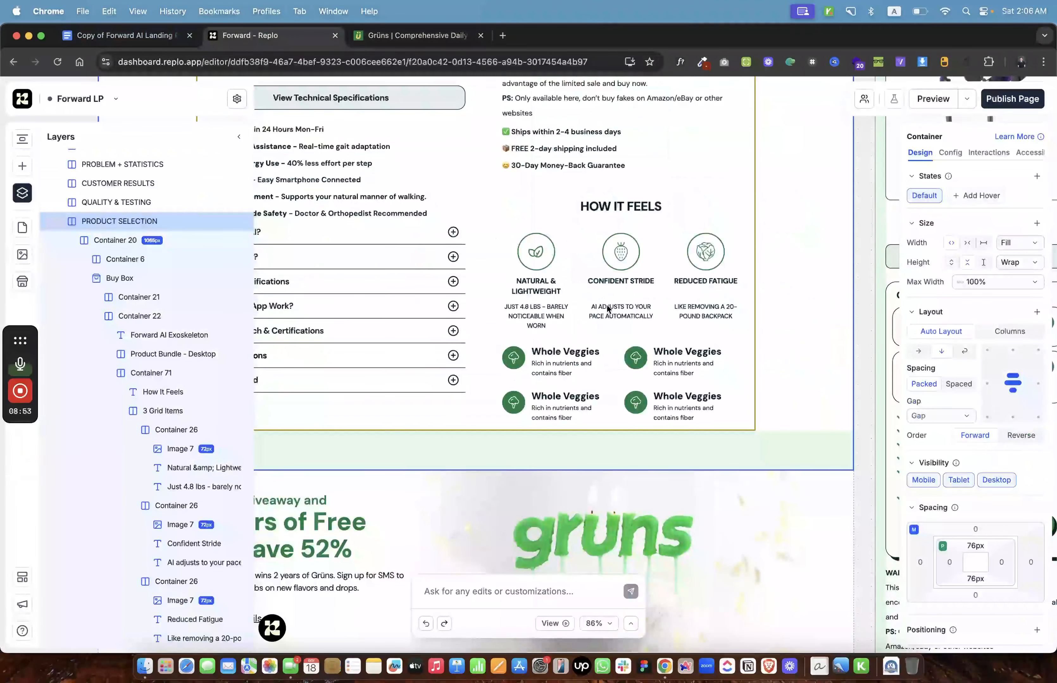
pyautogui.scroll(-2, 613, 300)
pyautogui.scroll(-2, 612, 300)
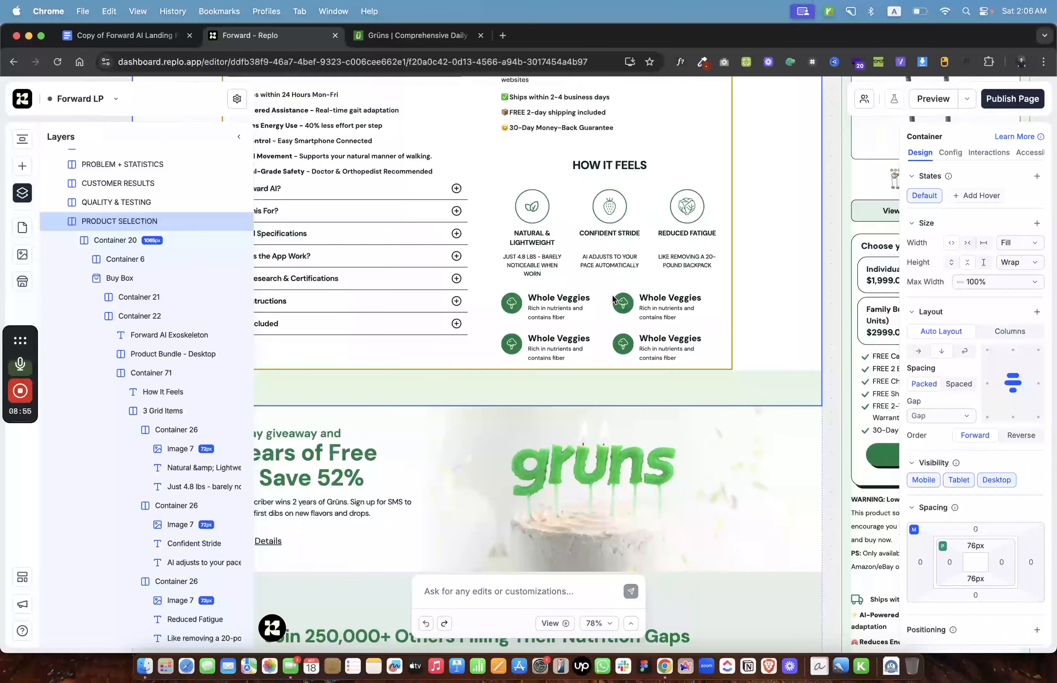
pyautogui.hscroll(4, 613, 300)
pyautogui.scroll(2, 612, 300)
pyautogui.hscroll(-2, 612, 300)
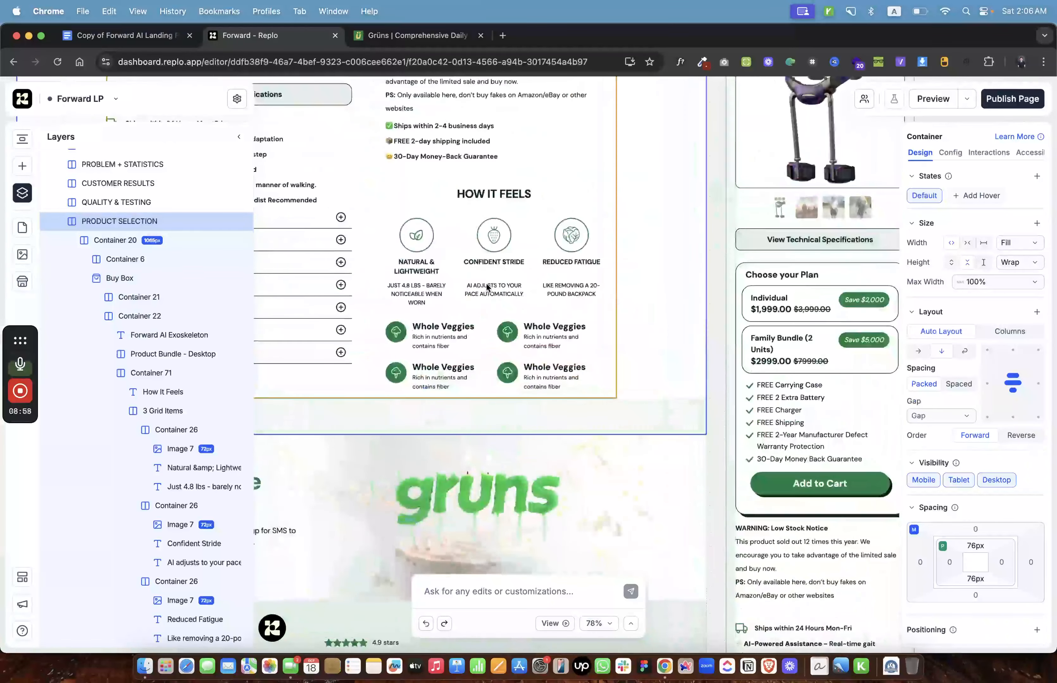
pyautogui.click(492, 262)
pyautogui.press('BackSpace')
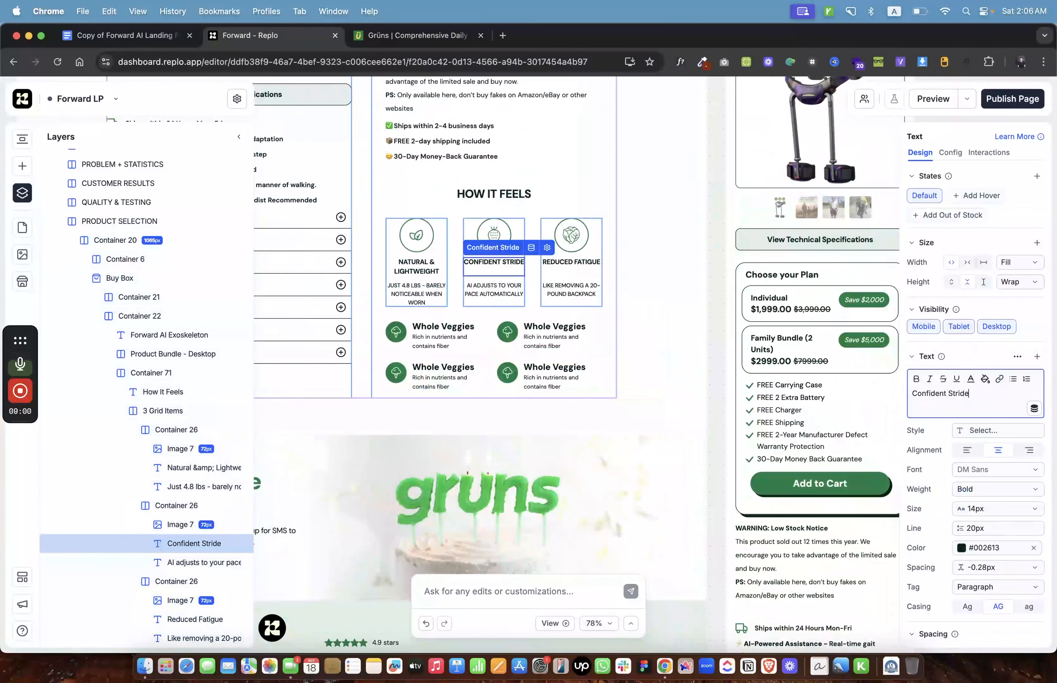
pyautogui.click(579, 264)
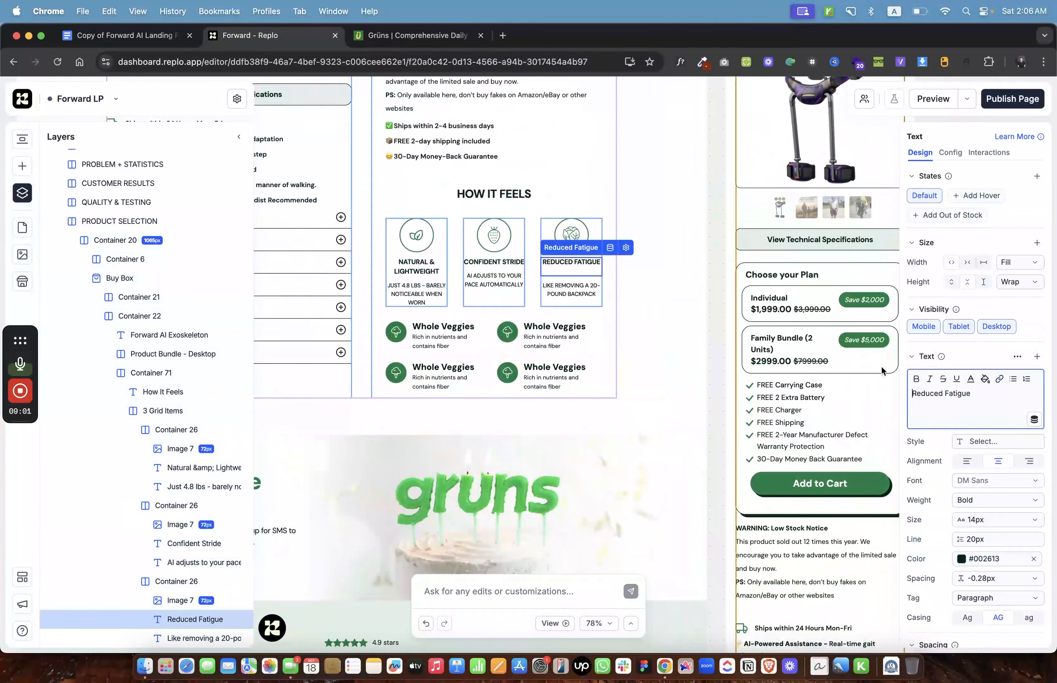
pyautogui.click(974, 413)
pyautogui.press('BackSpace')
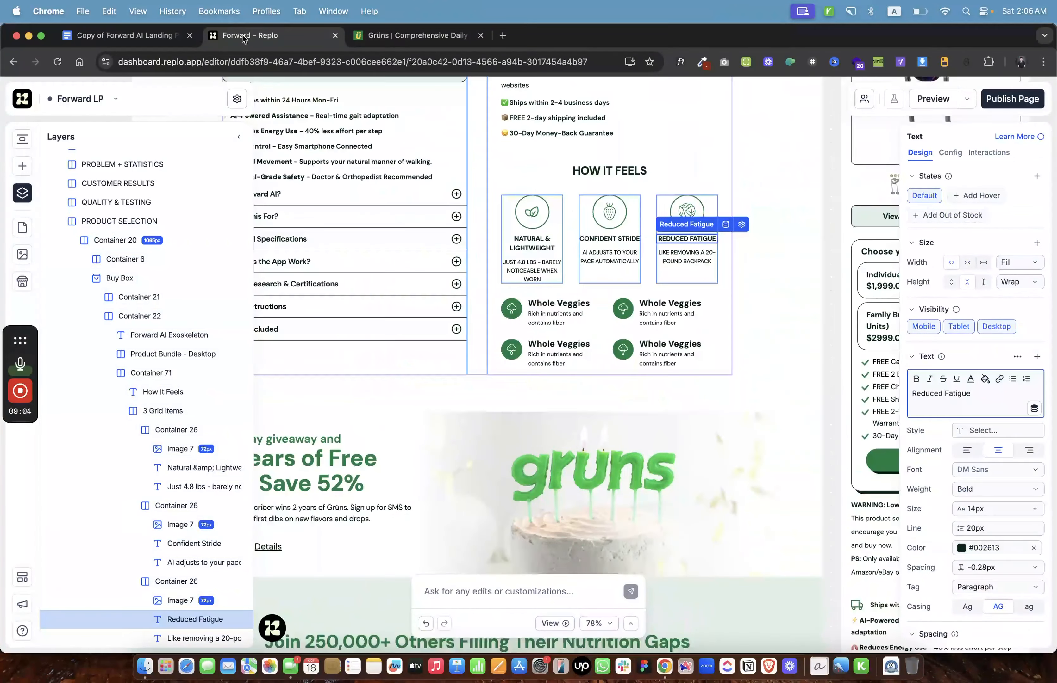
# Copy "Aerospace Materials" from the content document's What's Inside section and paste it over the first Whole Veggies heading in Replo.
pyautogui.click(139, 36)
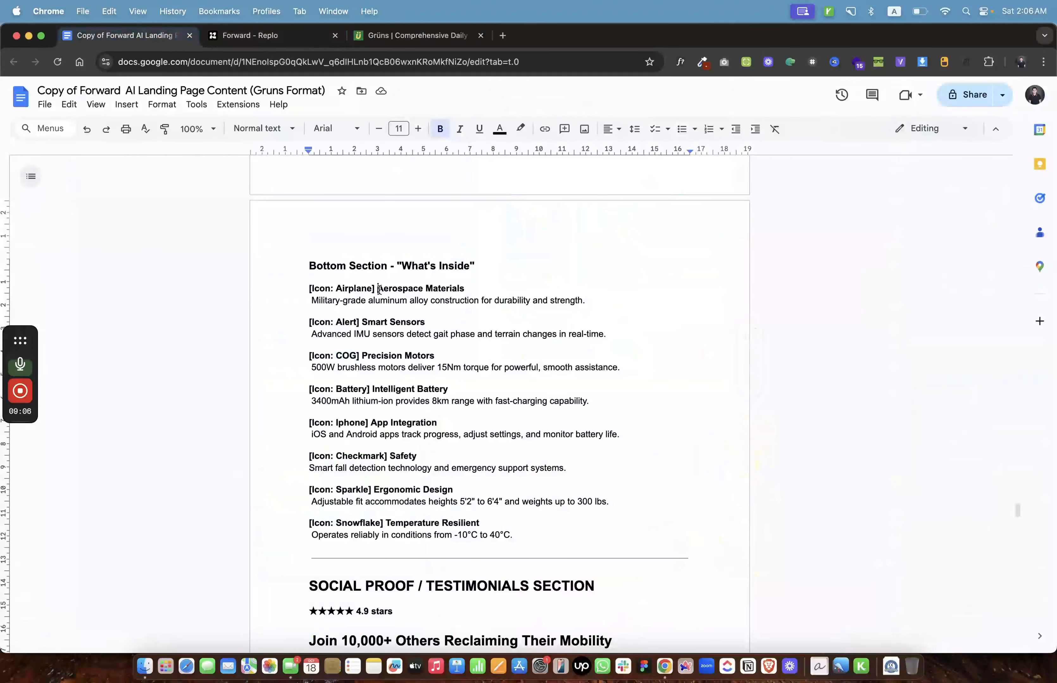
pyautogui.moveTo(378, 289); pyautogui.dragTo(471, 290)
pyautogui.press('super+c')
pyautogui.click(268, 35)
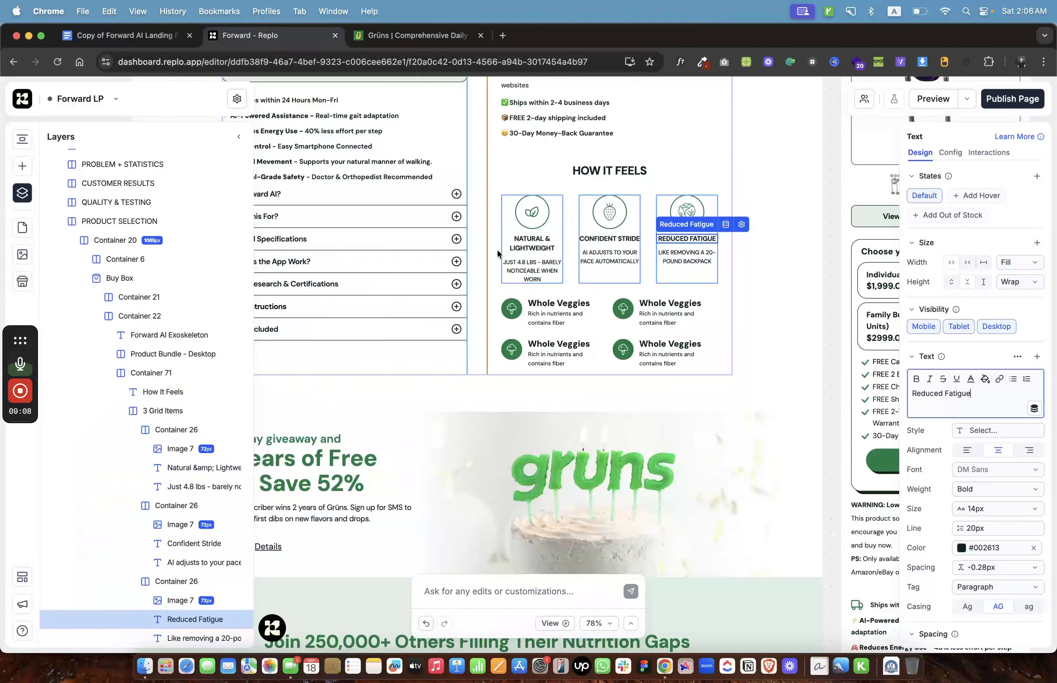
pyautogui.click(543, 302)
pyautogui.tripleClick(938, 401)
pyautogui.press('super+v')
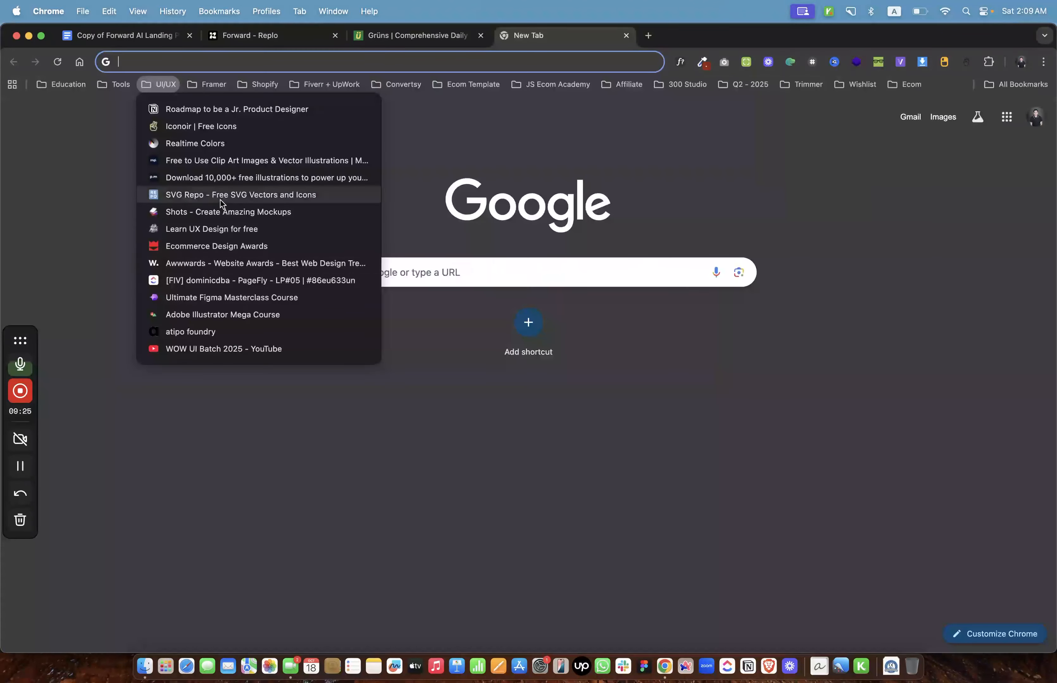
# Open the SVG Repo site and search for airplane icons.
pyautogui.click(220, 200)
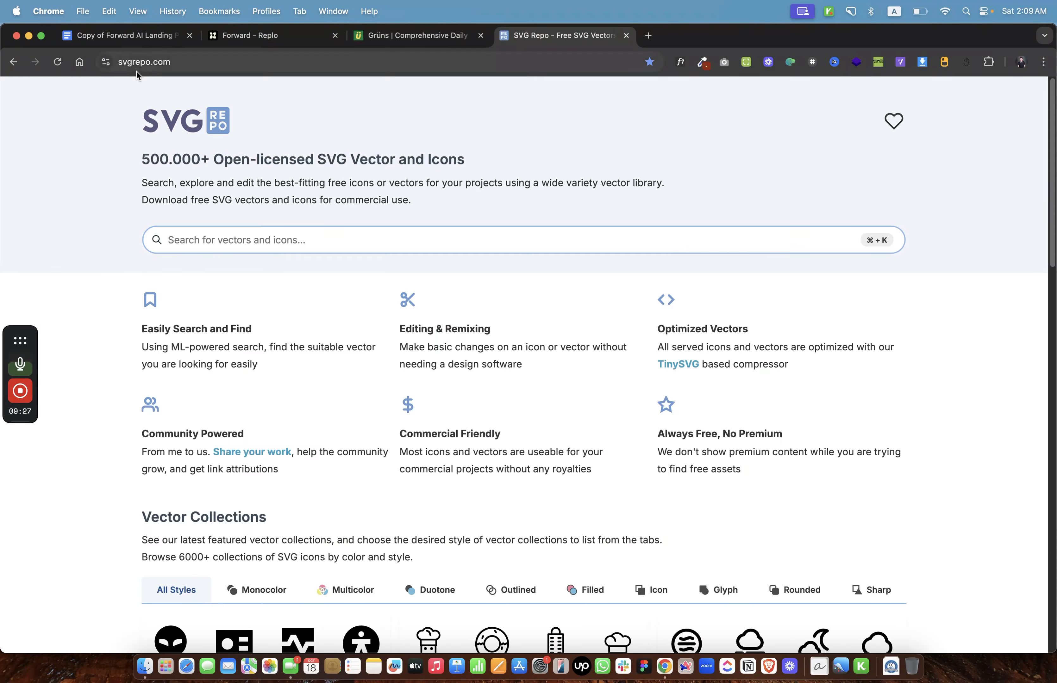
pyautogui.click(284, 251)
pyautogui.write('Airplane')
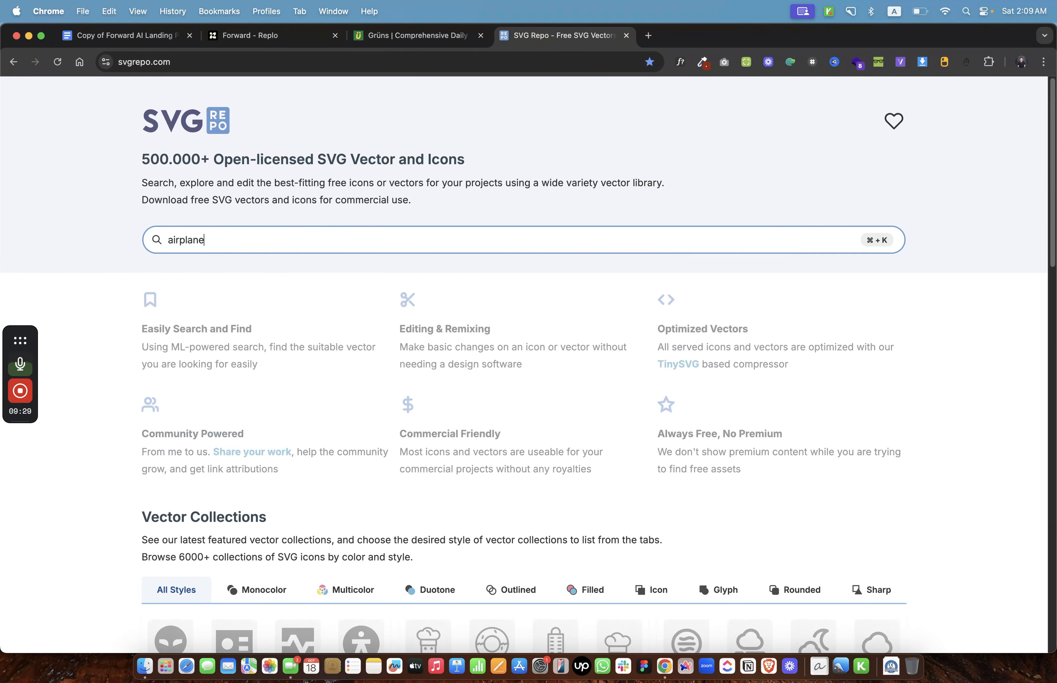
pyautogui.scroll(-3, 368, 385)
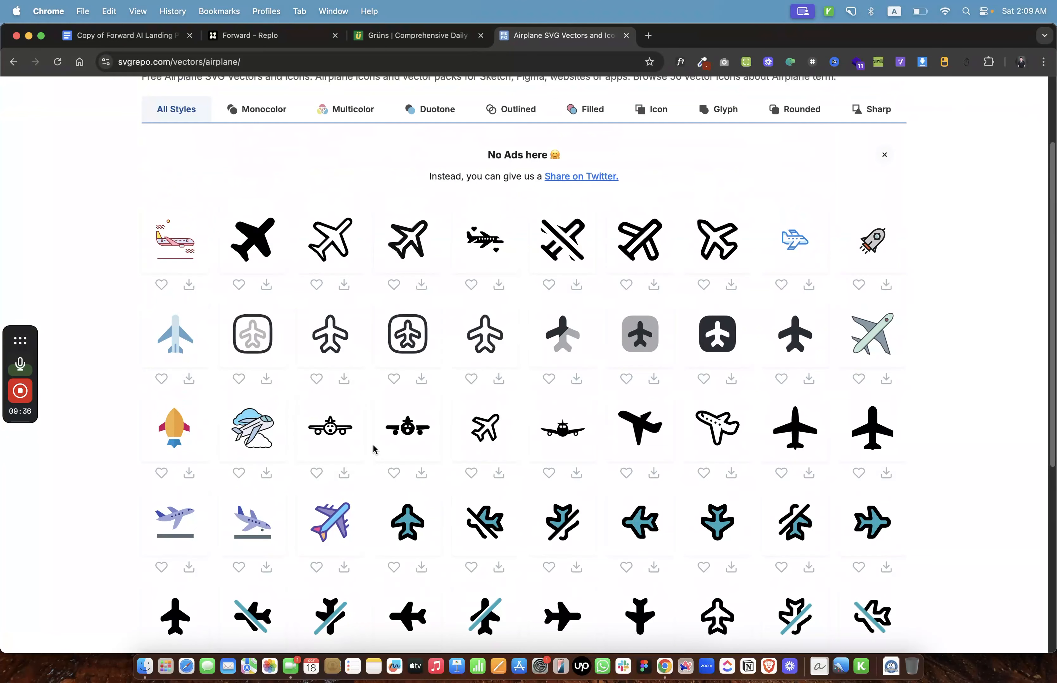
# Check the icon names listed in the What's Inside section of the content document.
pyautogui.click(149, 26)
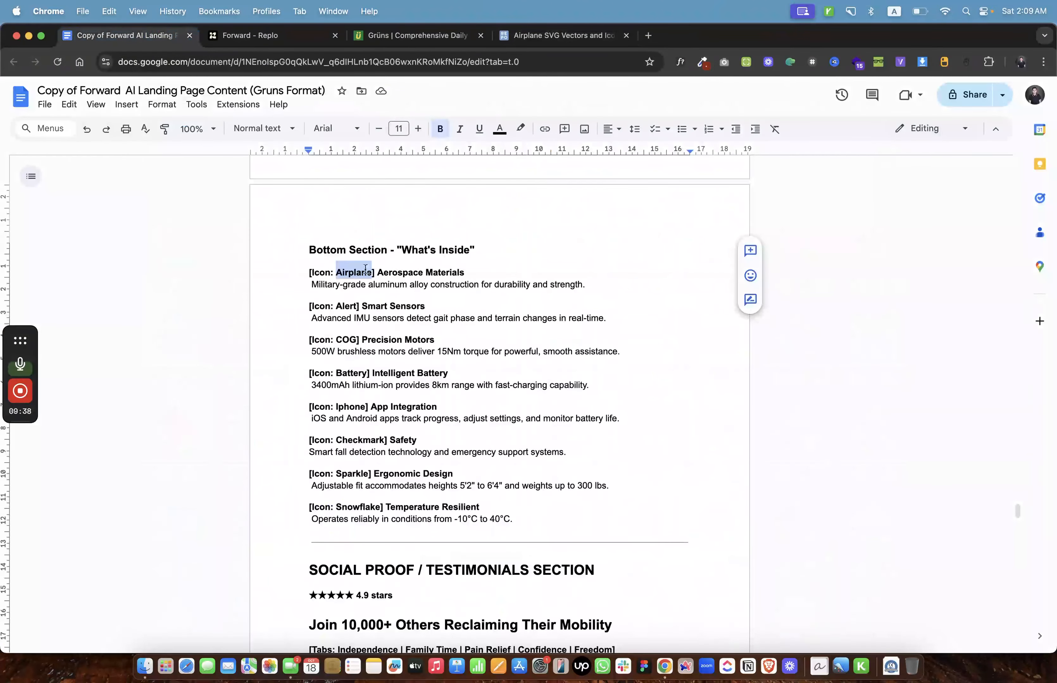
pyautogui.doubleClick(346, 305)
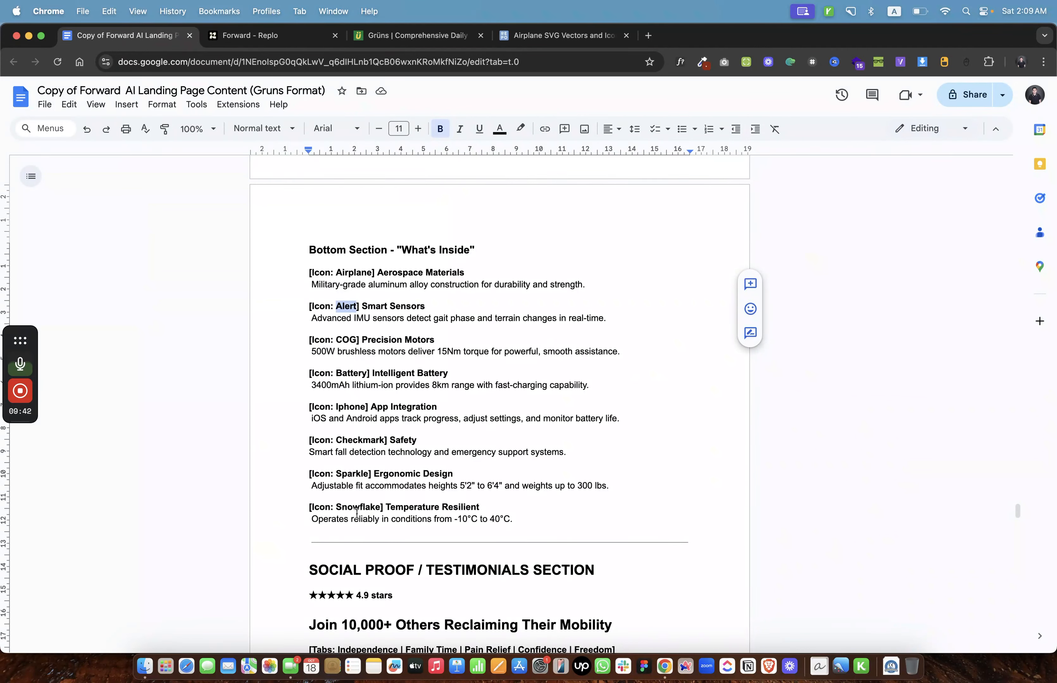
pyautogui.doubleClick(355, 272)
# Return to SVG Repo and download the diagonal outlined airplane icon from the first row of results.
pyautogui.click(559, 35)
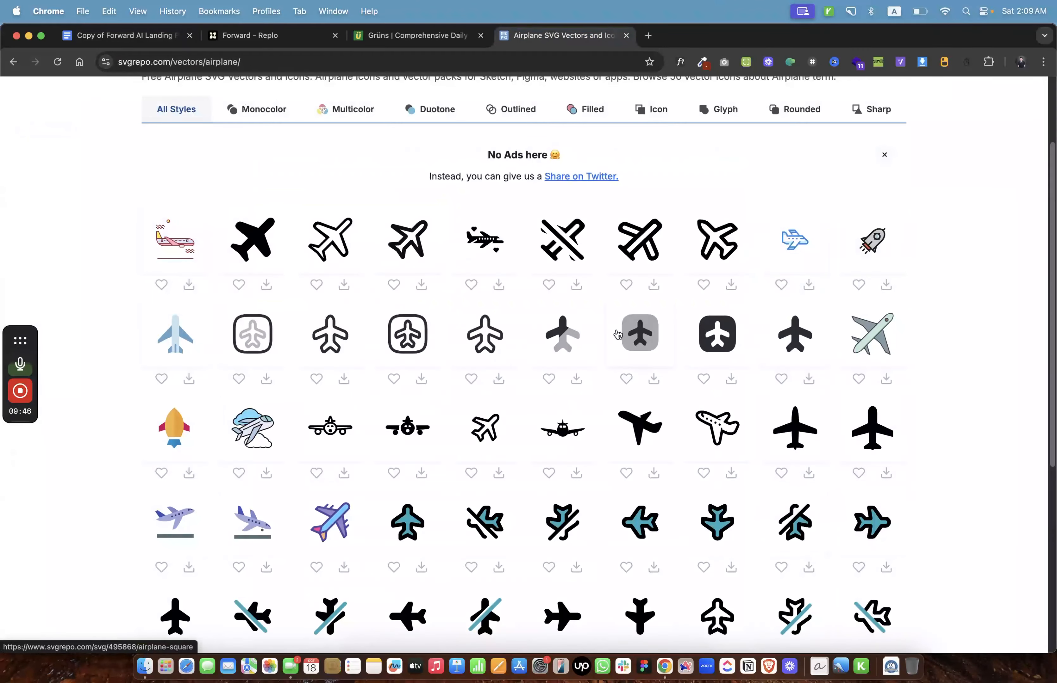
pyautogui.scroll(-3, 618, 334)
pyautogui.scroll(-2, 300, 431)
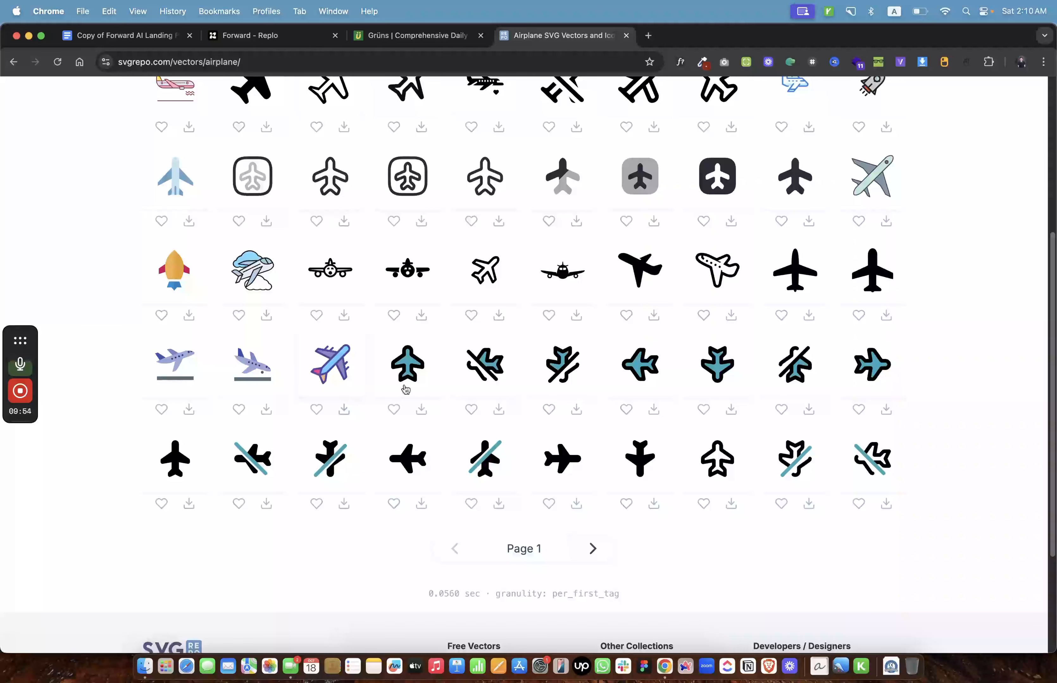
pyautogui.scroll(2, 768, 358)
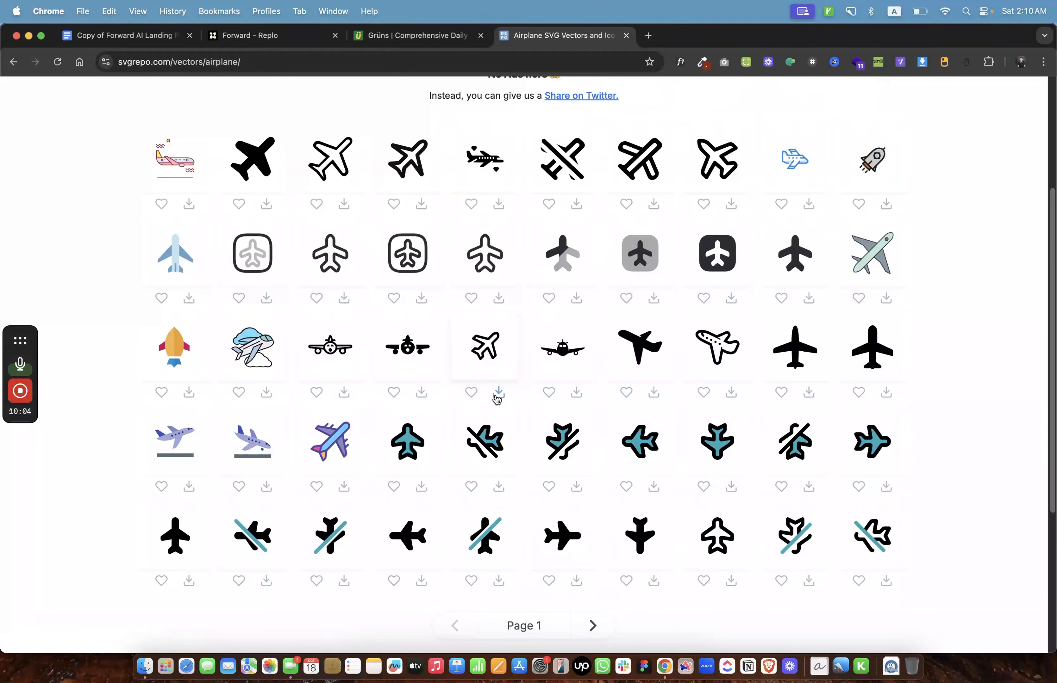
pyautogui.scroll(2, 349, 213)
pyautogui.click(344, 246)
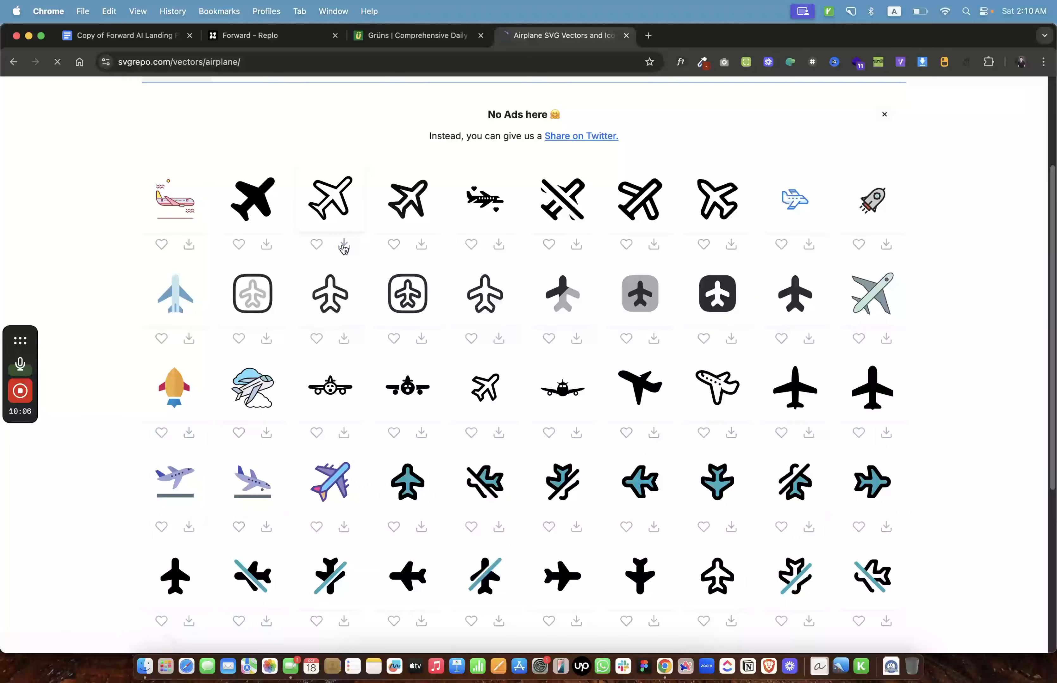
# Copy the icon name "Alert" from the content document and search SVG Repo for a matching icon.
pyautogui.click(416, 33)
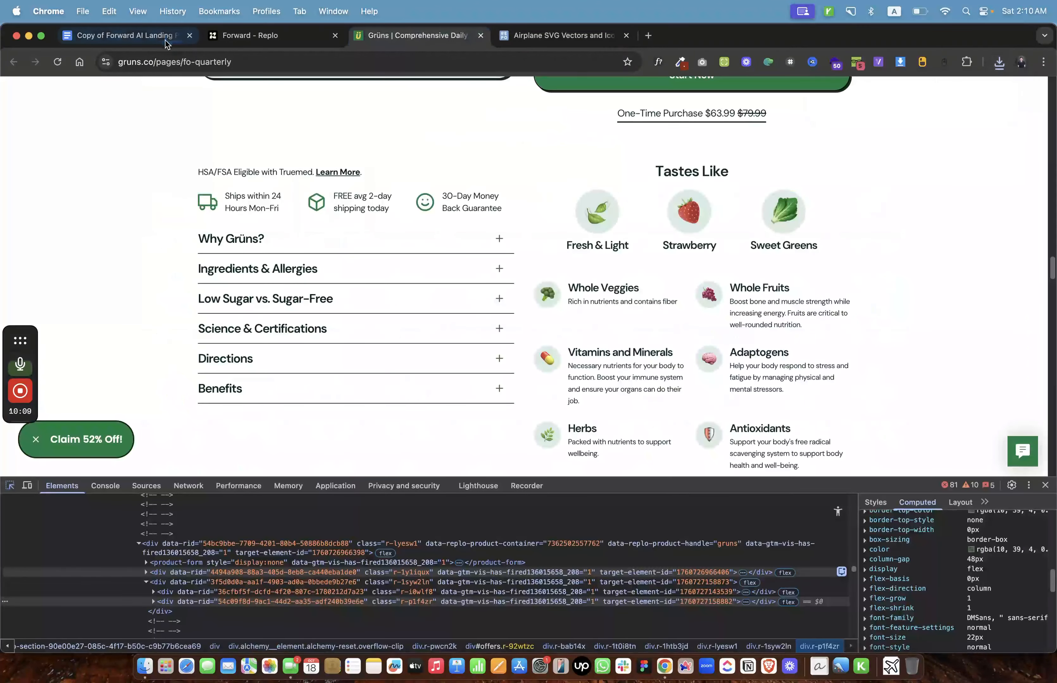
pyautogui.click(221, 39)
pyautogui.click(151, 35)
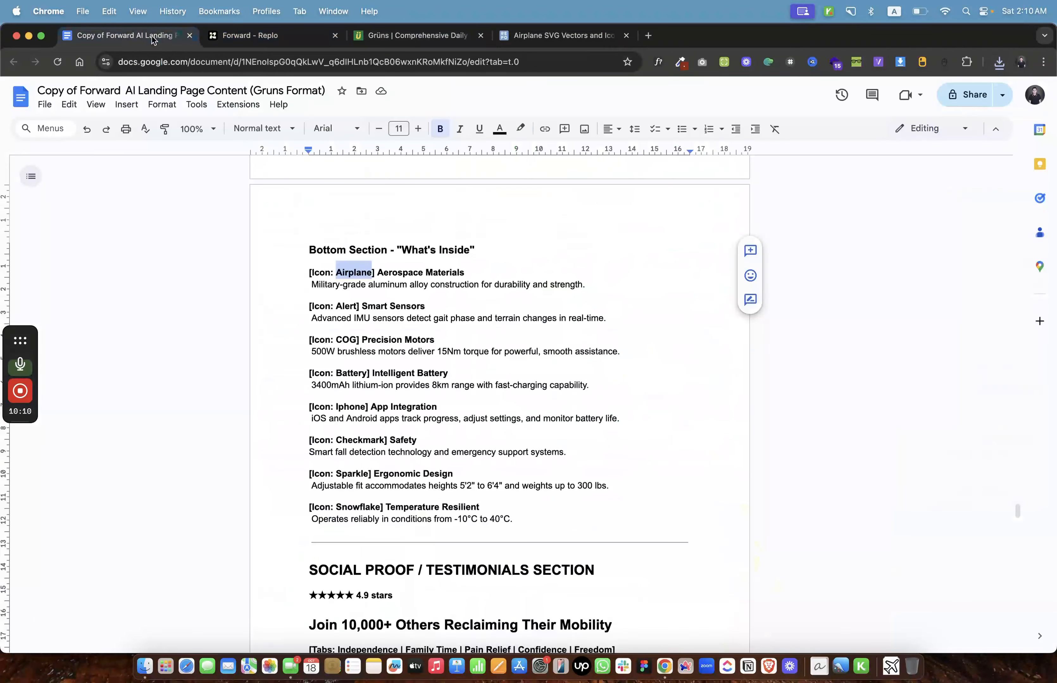
pyautogui.doubleClick(346, 305)
pyautogui.press('super+c')
pyautogui.click(541, 32)
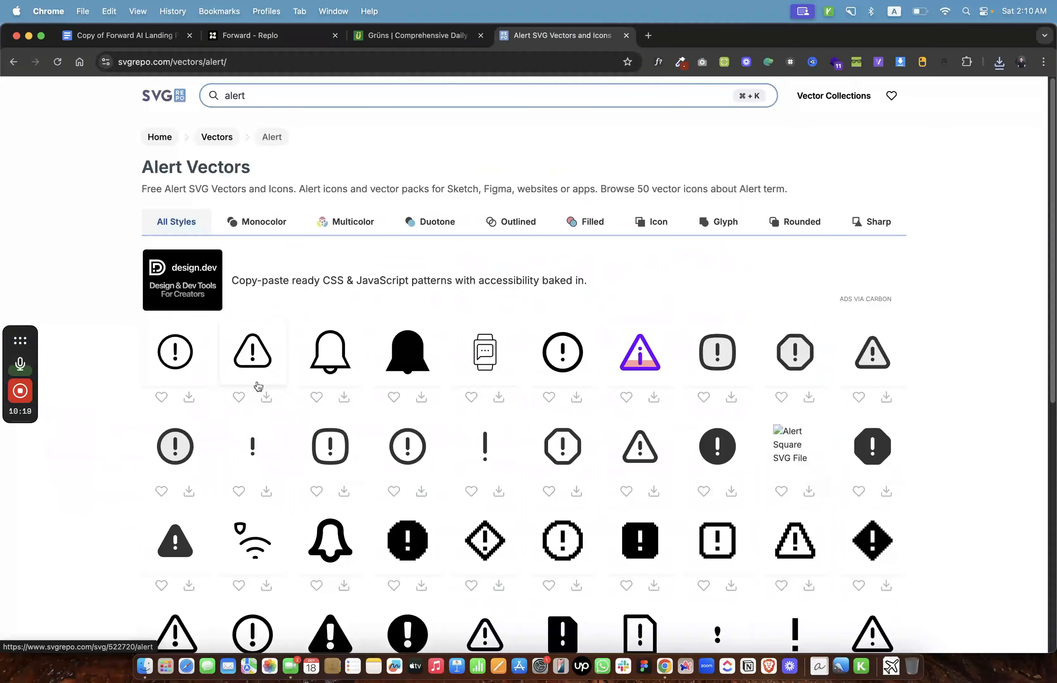
pyautogui.click(152, 35)
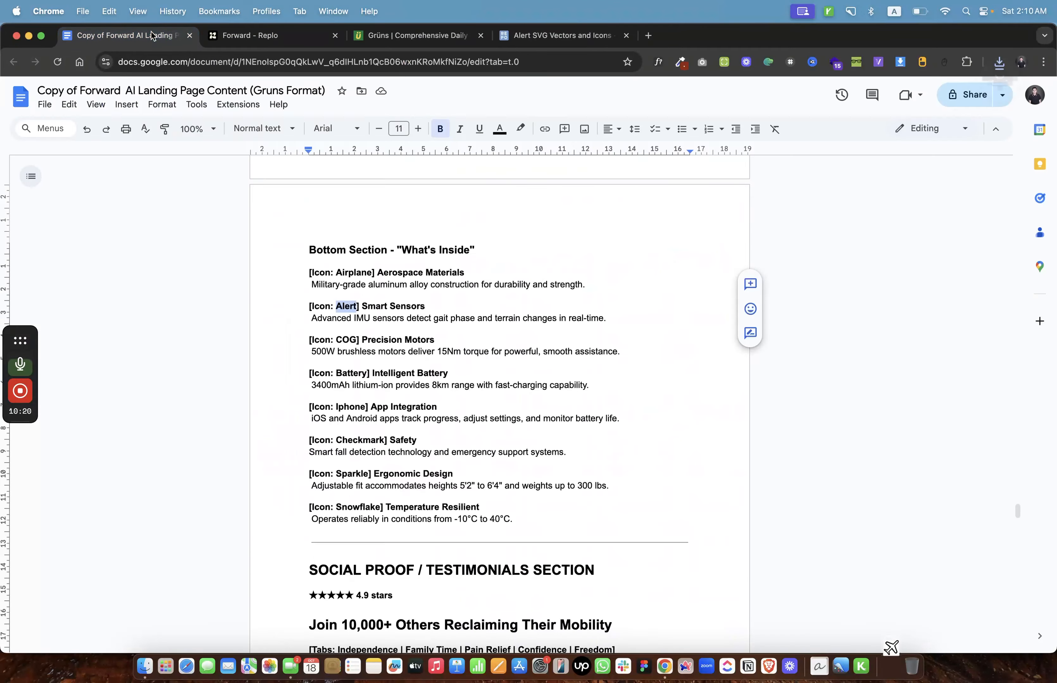
# Copy the icon name "COG" from the content document, search SVG Repo for it, and download the thin-ringed cog, second in the first row.
pyautogui.doubleClick(347, 340)
pyautogui.click(579, 39)
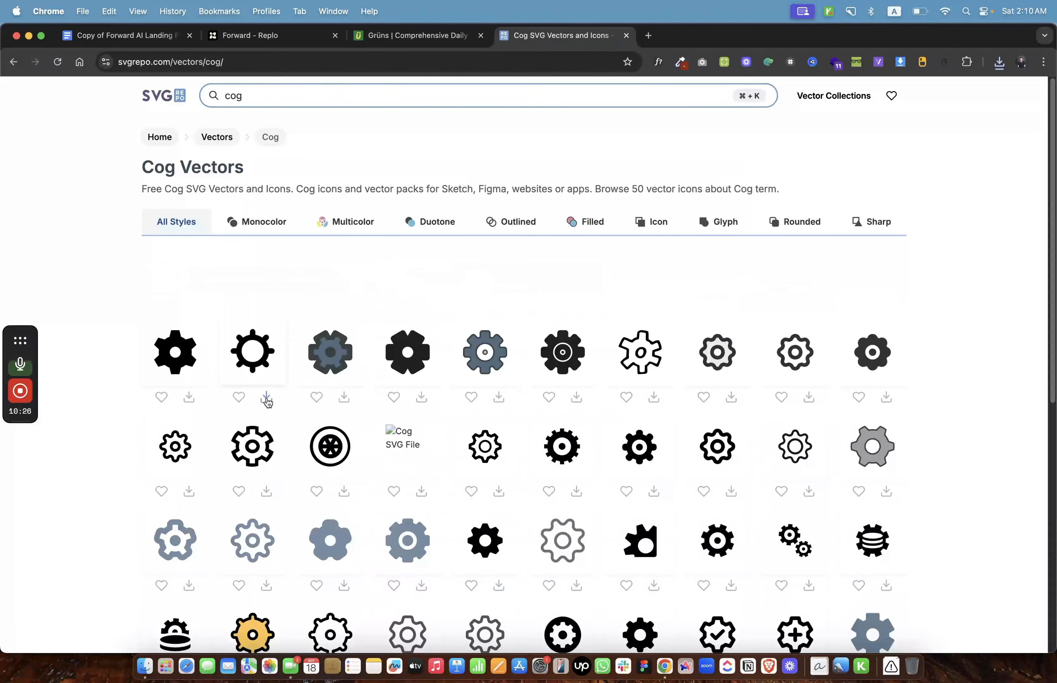
pyautogui.click(266, 398)
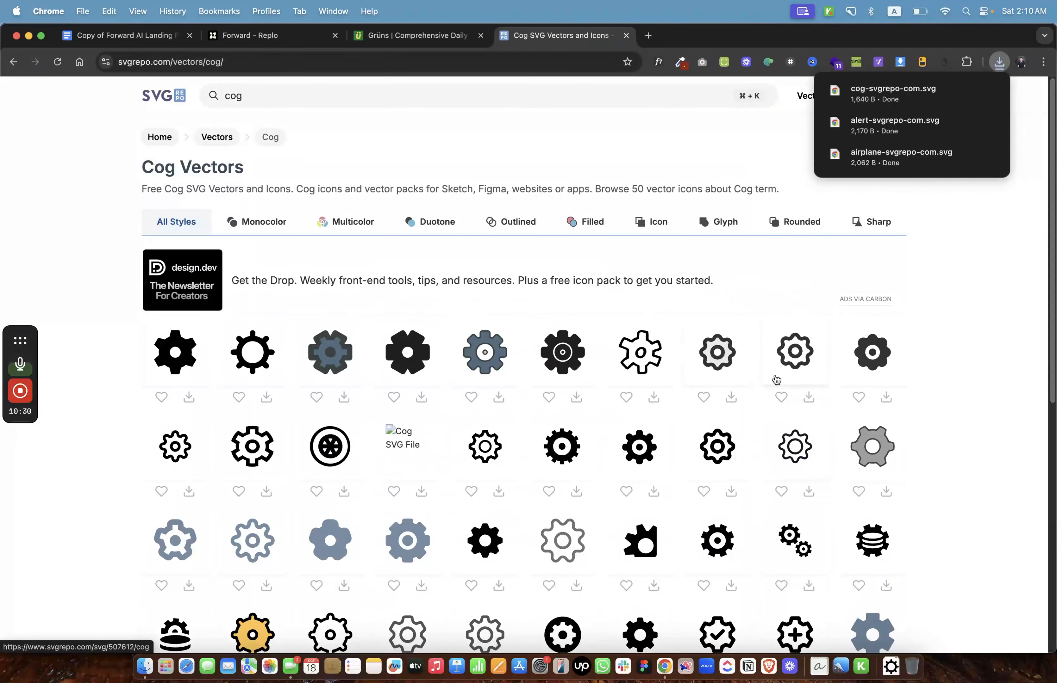
# Copy the icon name "Battery" from the content document and search SVG Repo for matching icons.
pyautogui.click(156, 43)
pyautogui.doubleClick(349, 371)
pyautogui.click(560, 36)
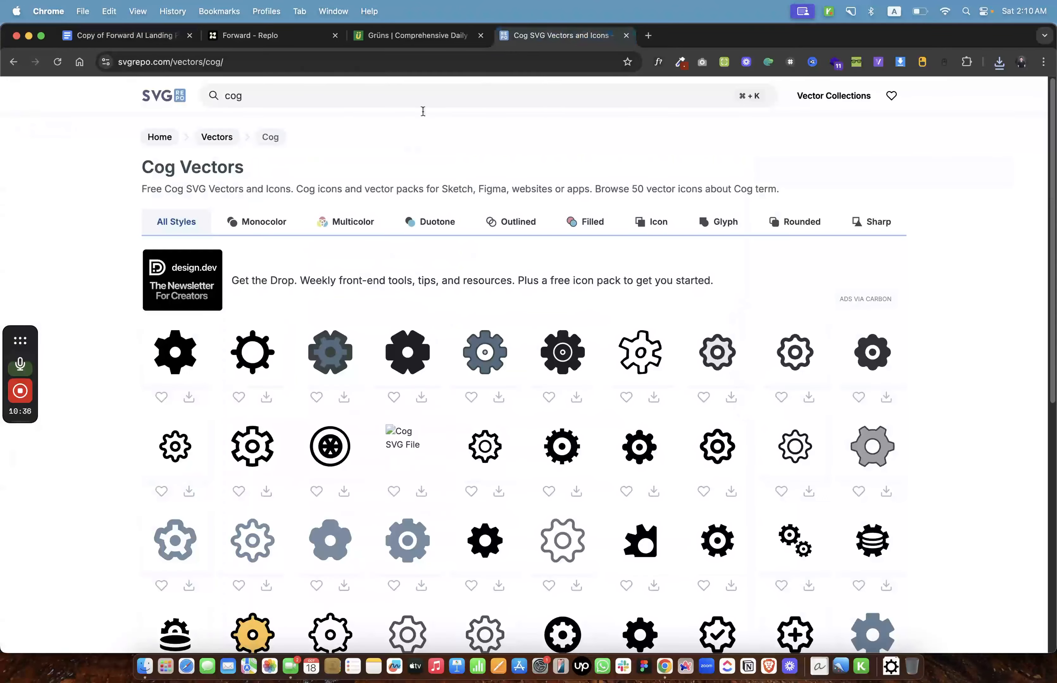
pyautogui.doubleClick(338, 97)
pyautogui.press('cmd+v')
pyautogui.press('Return')
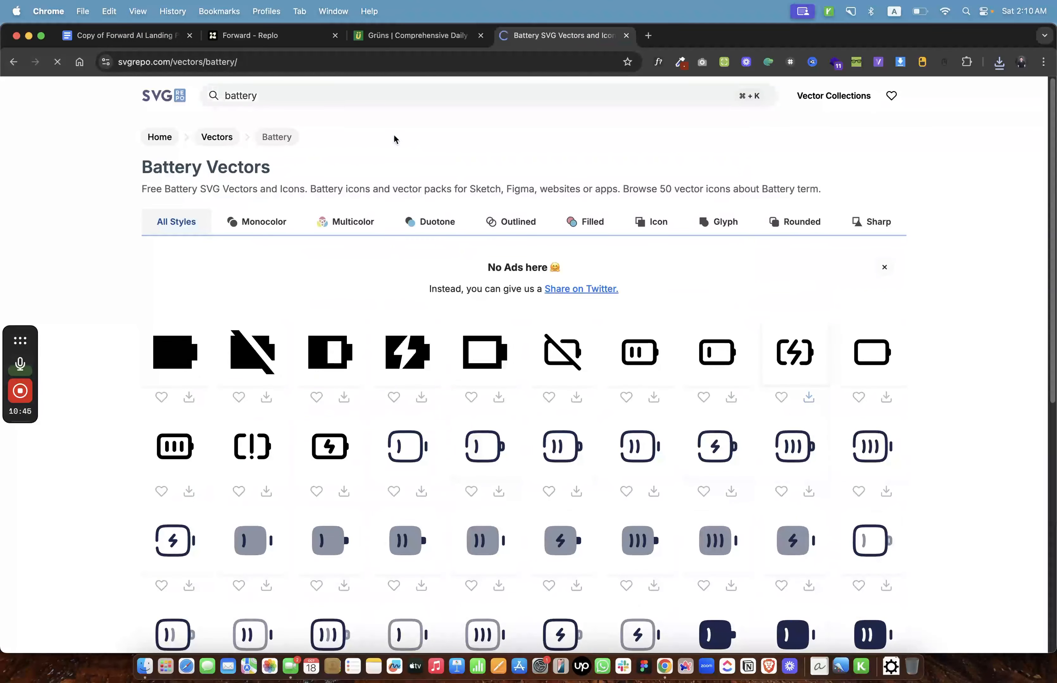
# Copy the icon name "Iphone" from the content document and look for a matching icon on SVG Repo.
pyautogui.click(176, 38)
pyautogui.doubleClick(350, 406)
pyautogui.press('super+c')
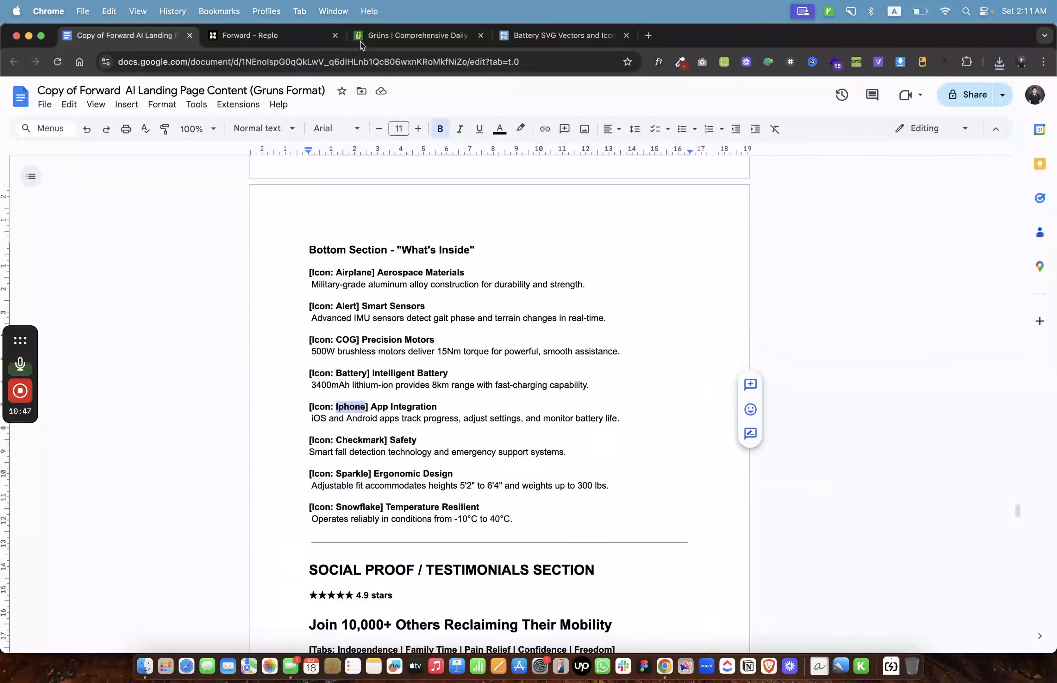
pyautogui.click(361, 41)
pyautogui.click(303, 36)
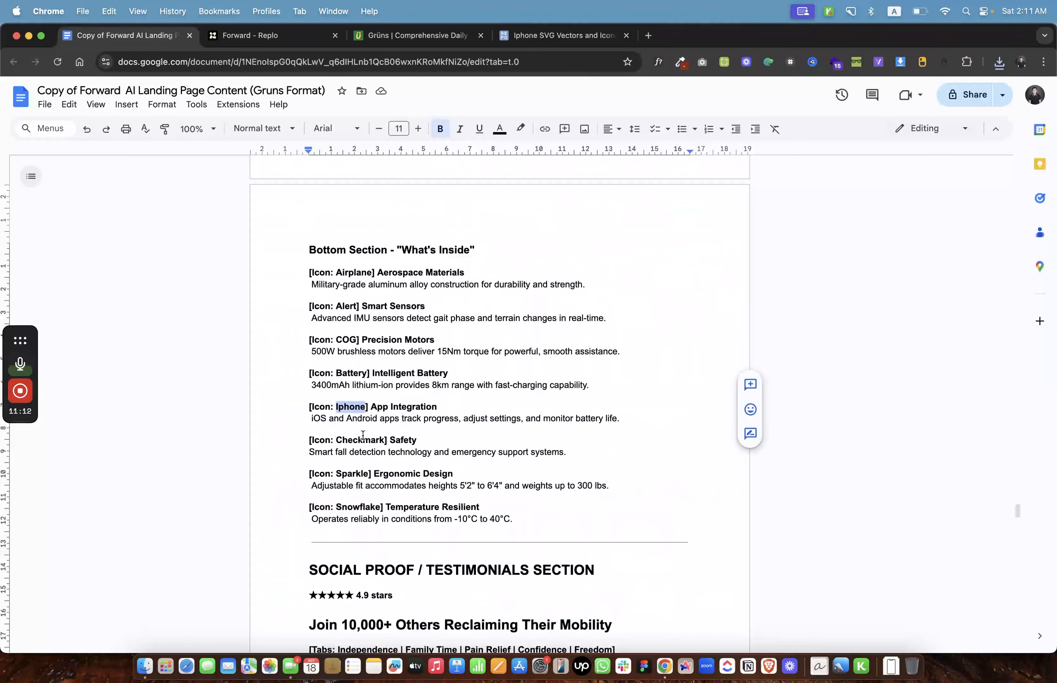
# Look up the document's "Checkmark" icon on SVG Repo and export the outlined circle checkmark recoloured to #fff.
pyautogui.doubleClick(361, 440)
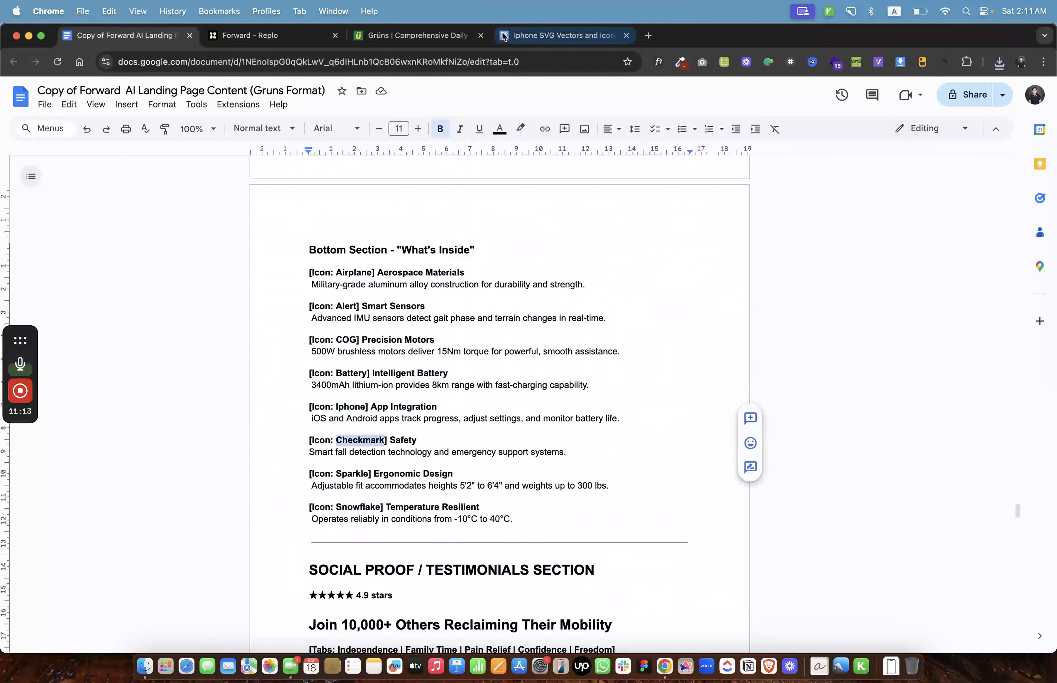
pyautogui.click(561, 35)
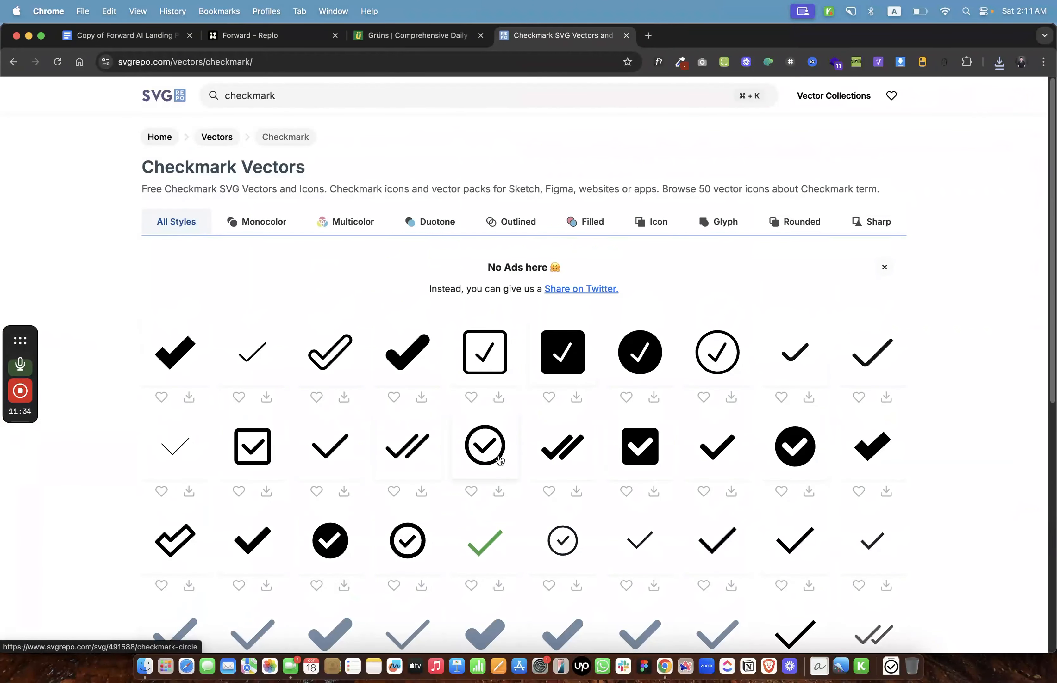
pyautogui.click(486, 449)
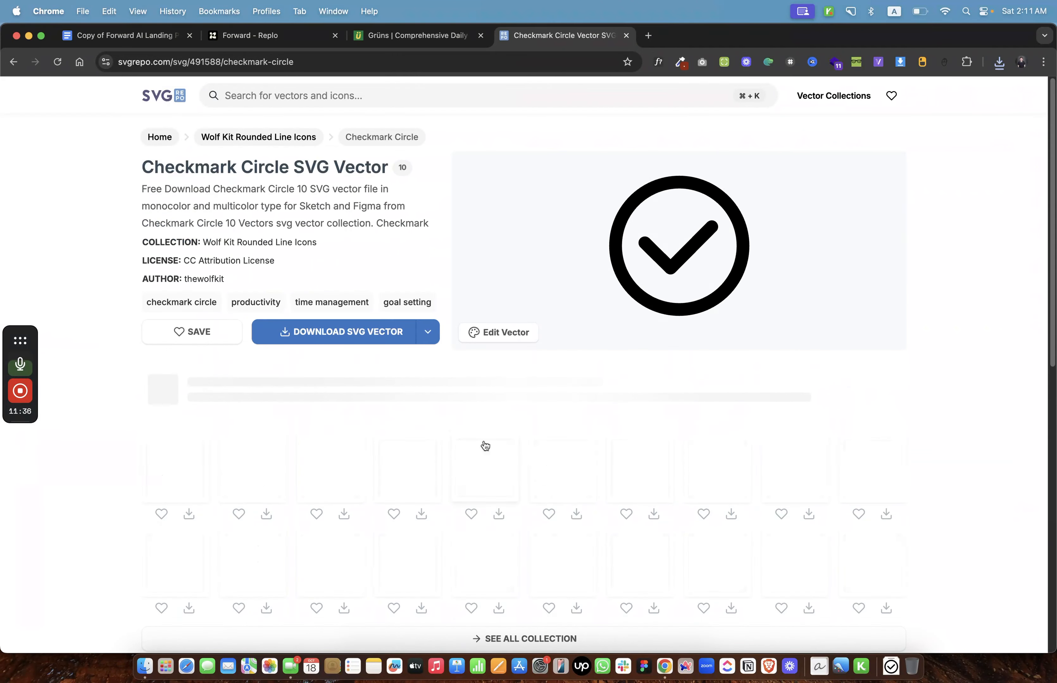
pyautogui.click(486, 333)
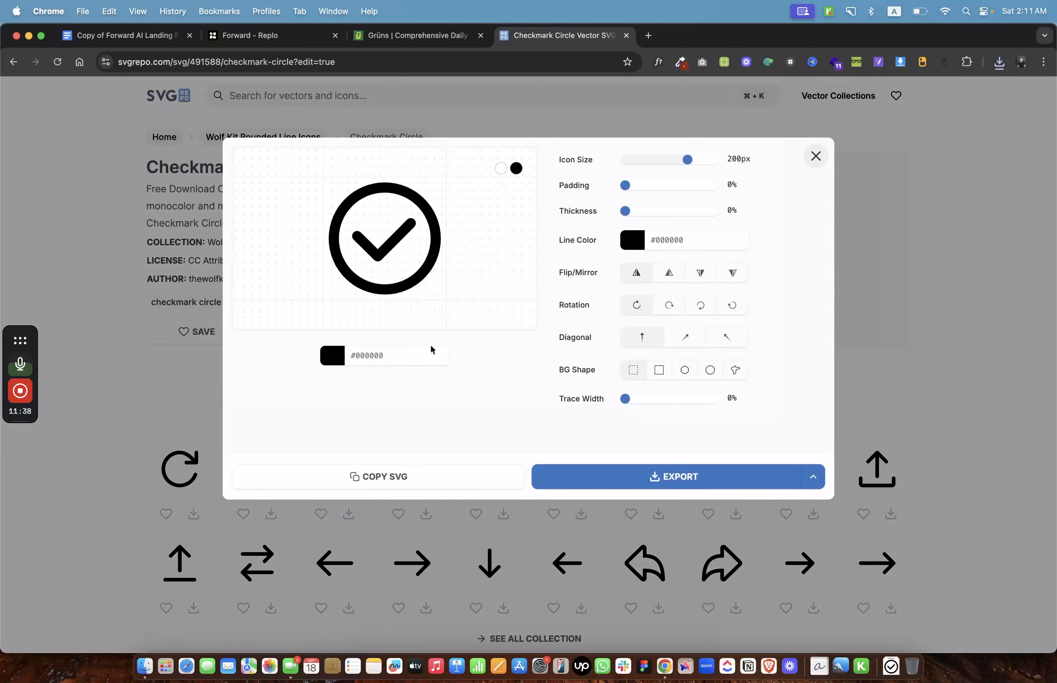
pyautogui.doubleClick(388, 356)
pyautogui.write('fff')
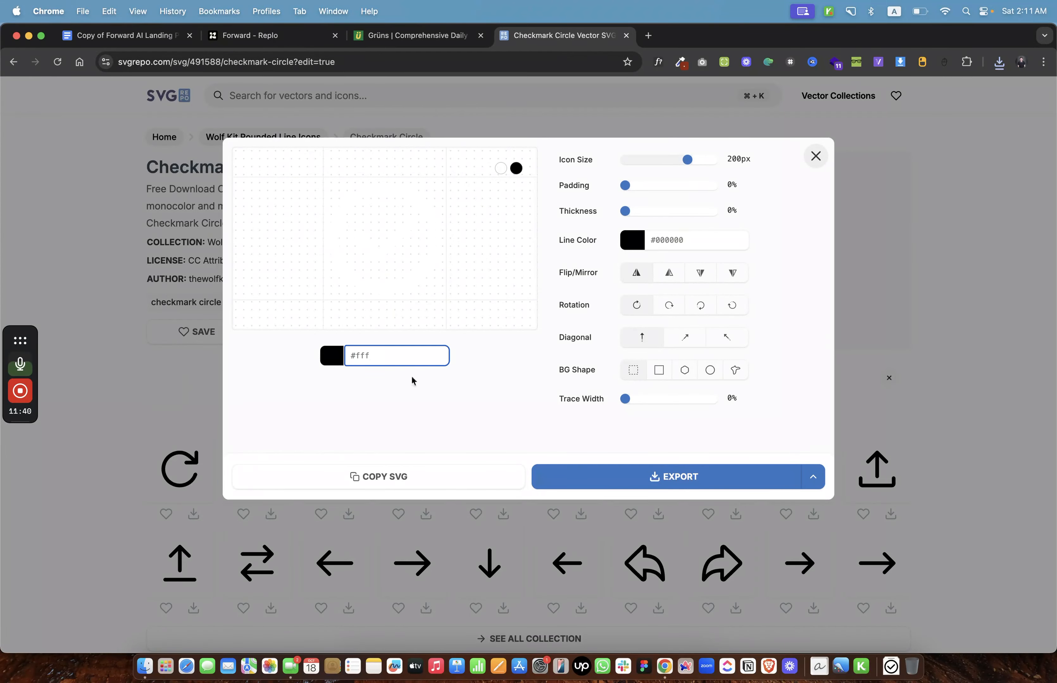
pyautogui.click(614, 479)
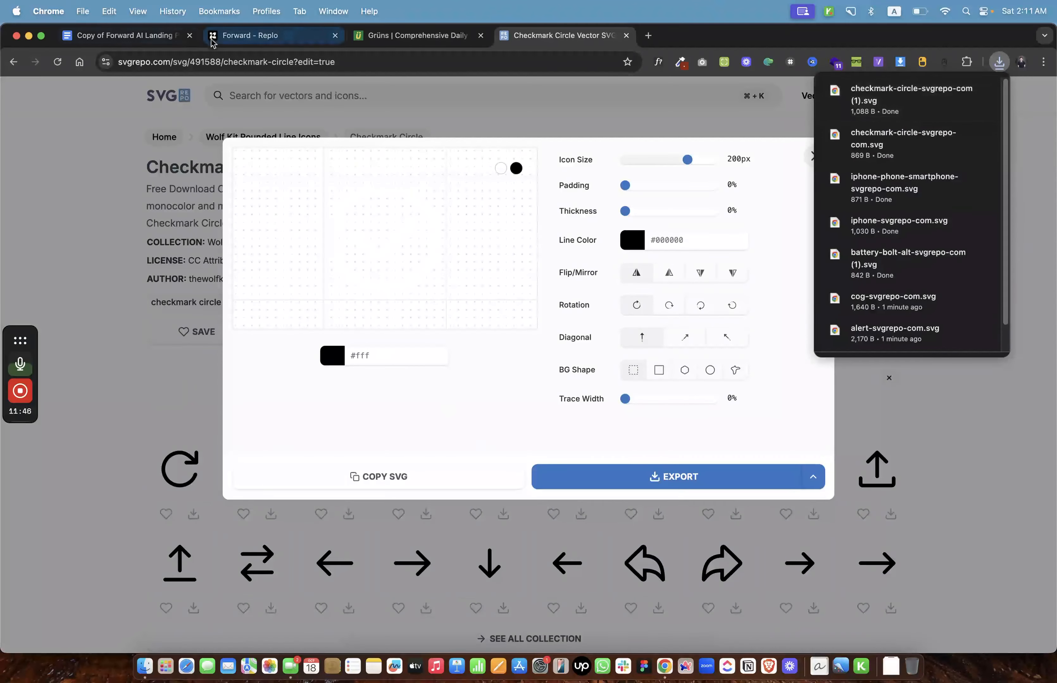
# Get the icon name "Snowflake" from the content document and search SVG Repo for it.
pyautogui.click(146, 34)
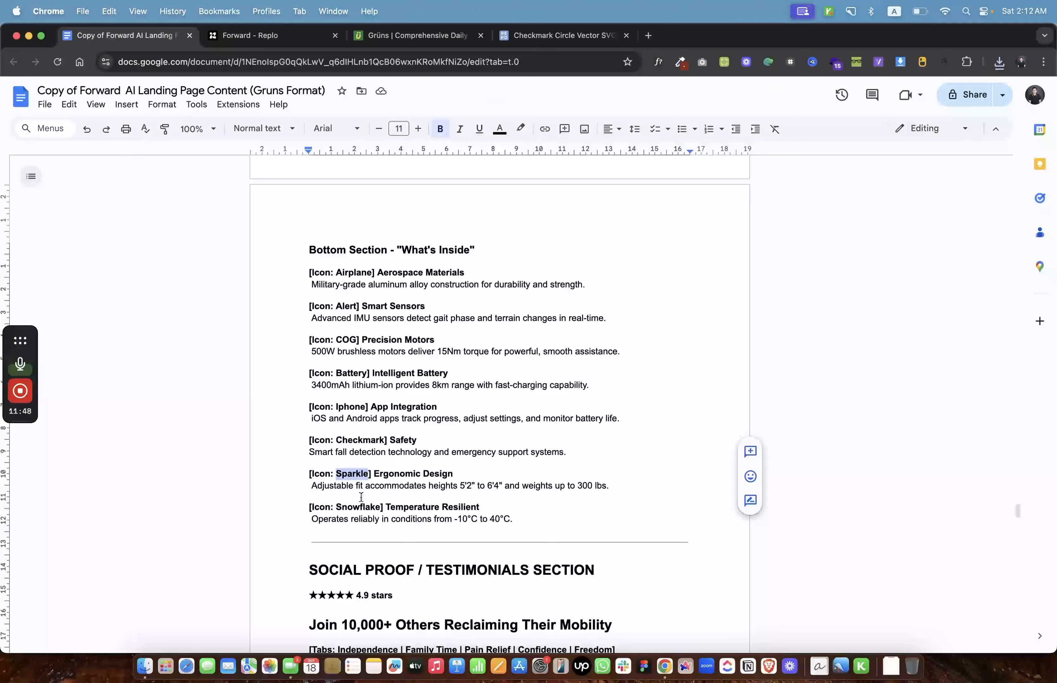
pyautogui.doubleClick(358, 507)
pyautogui.click(526, 34)
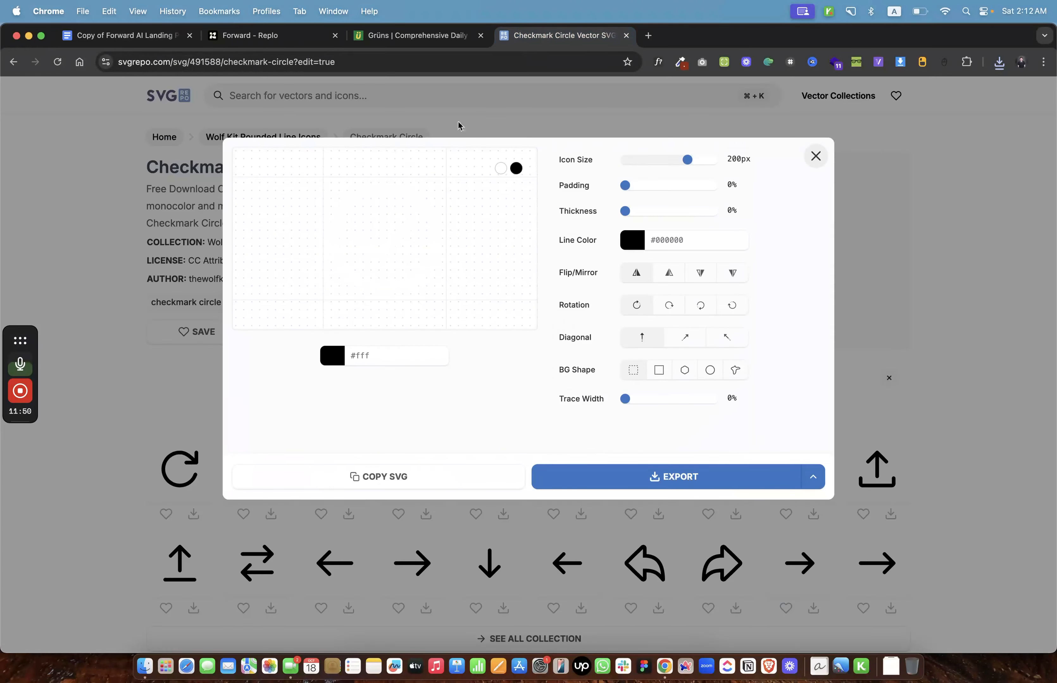
pyautogui.click(458, 123)
pyautogui.click(460, 92)
pyautogui.write('snowflake')
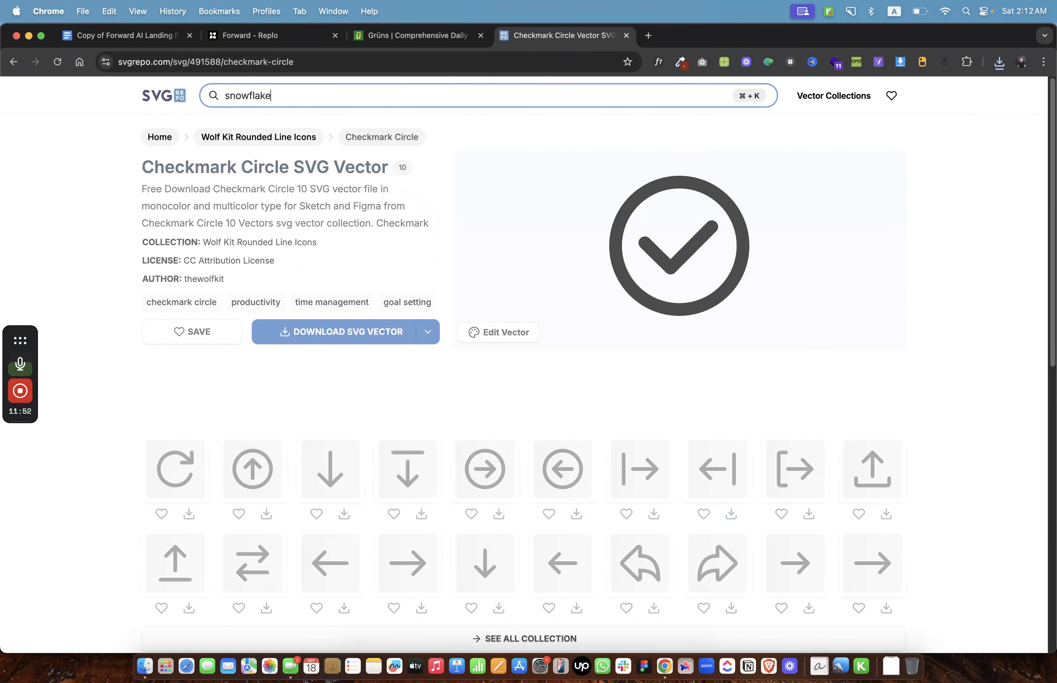
pyautogui.press('Return')
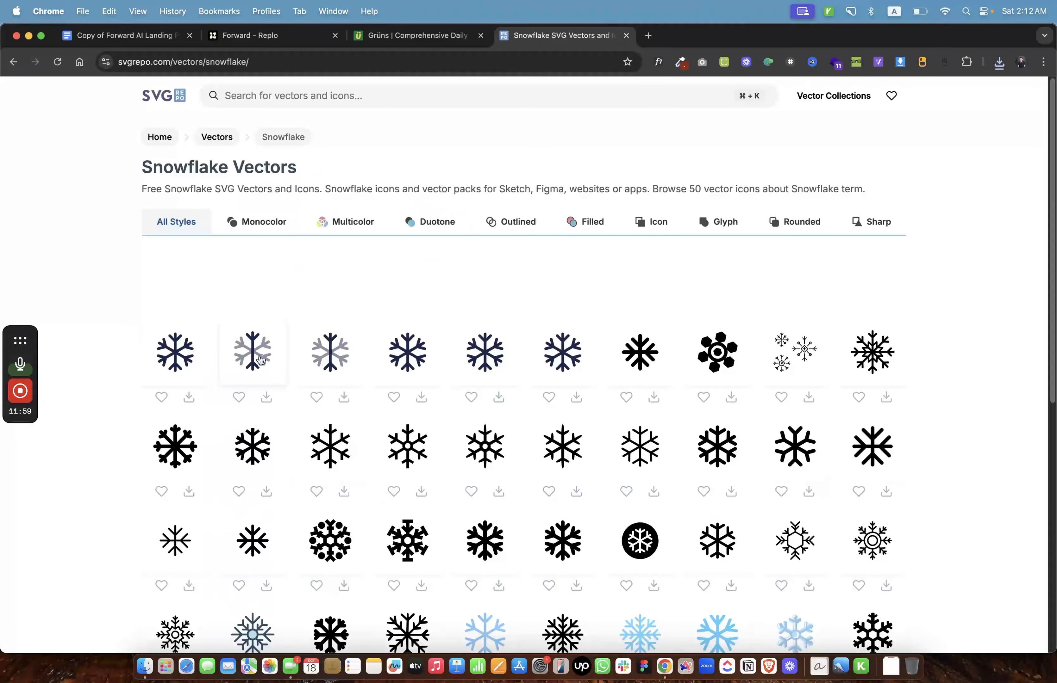
# Open the dark blue snowflake, fourth in the first row of results, recolour it to #ffff and export it.
pyautogui.click(409, 365)
pyautogui.click(488, 333)
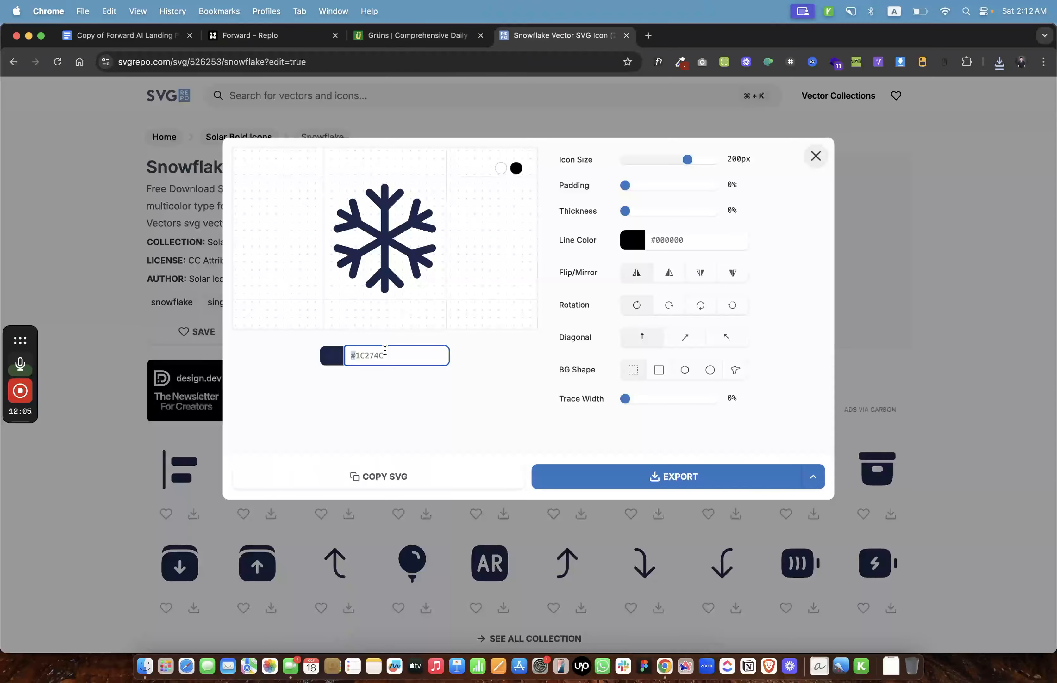
pyautogui.write('ffff')
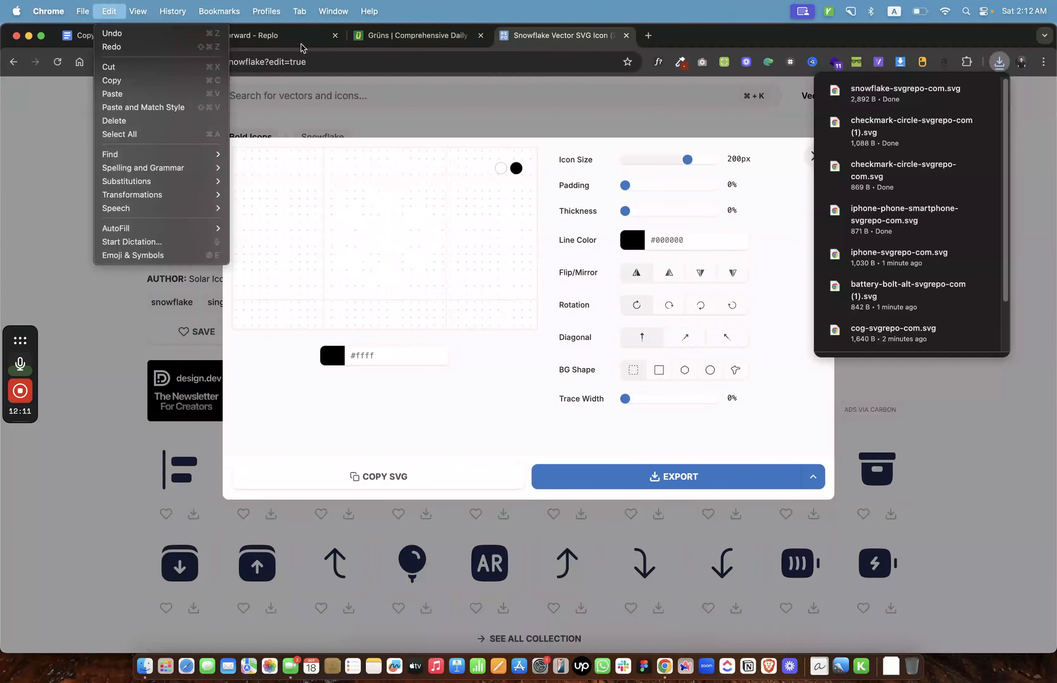
# Compare the icon grid in Replo with the Grüns page, the content document and the recent downloads to find missing icons.
pyautogui.click(300, 44)
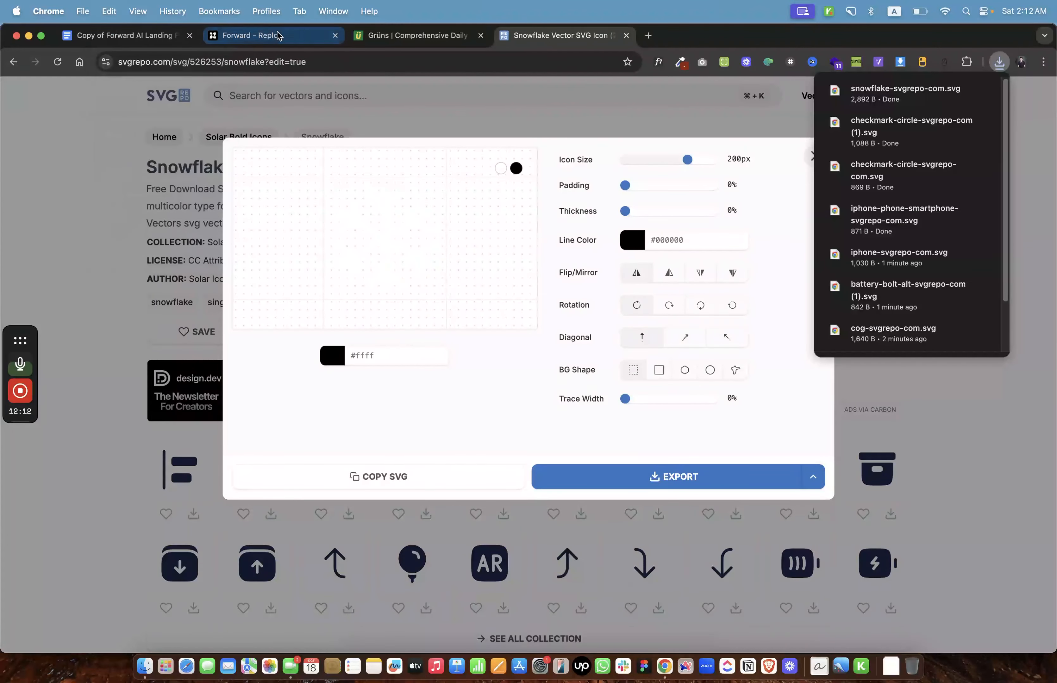
pyautogui.click(296, 36)
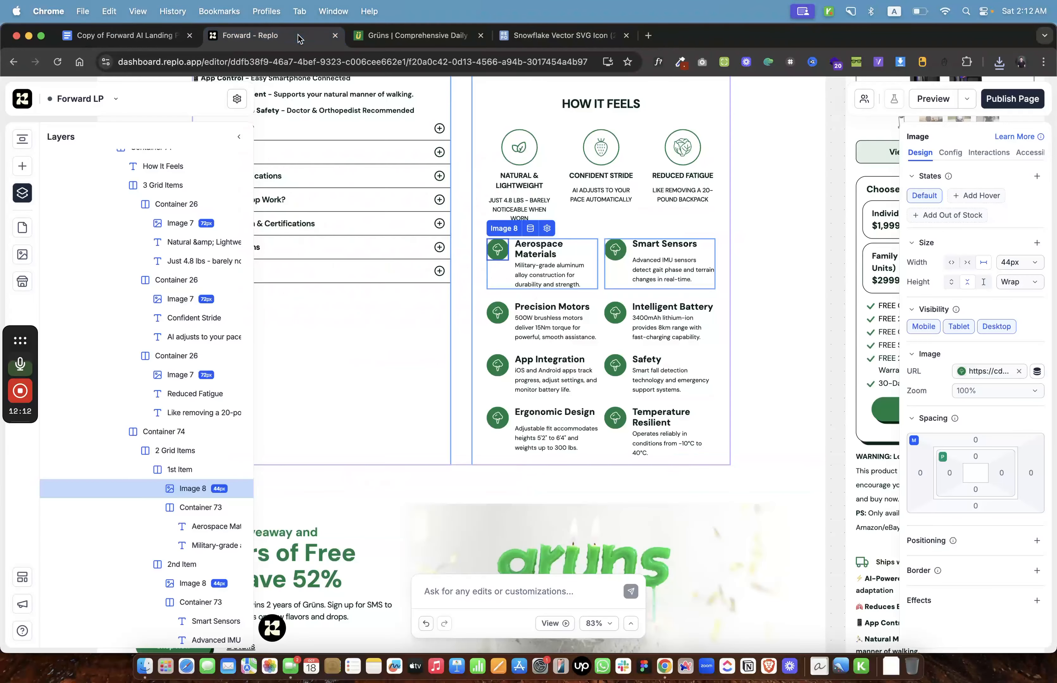
pyautogui.click(499, 419)
pyautogui.click(384, 38)
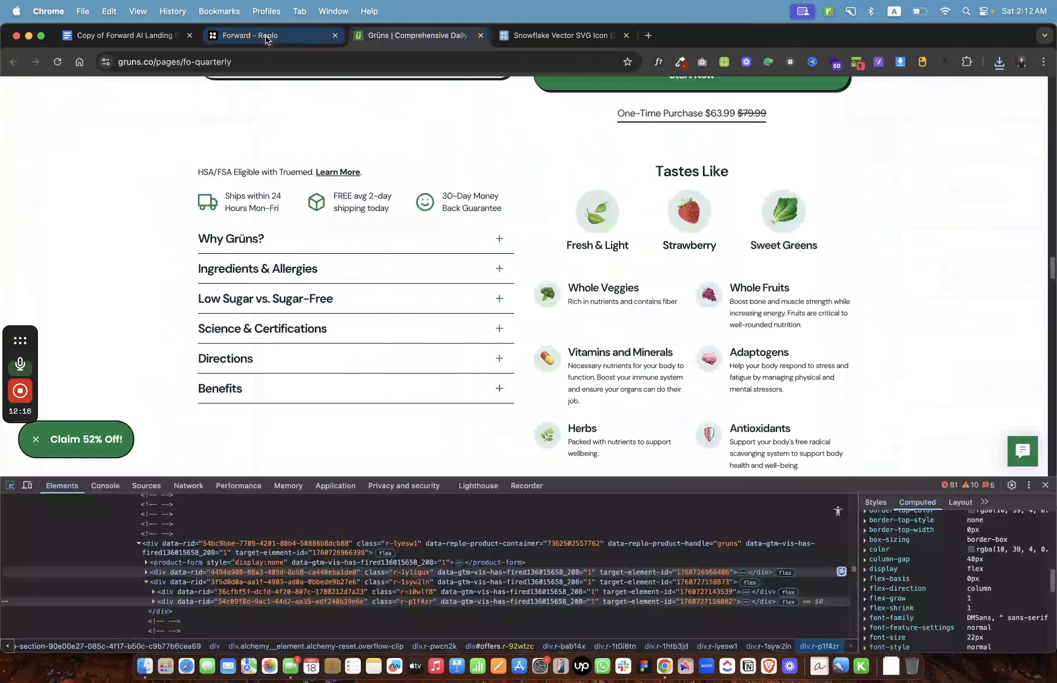
pyautogui.click(147, 34)
pyautogui.click(237, 36)
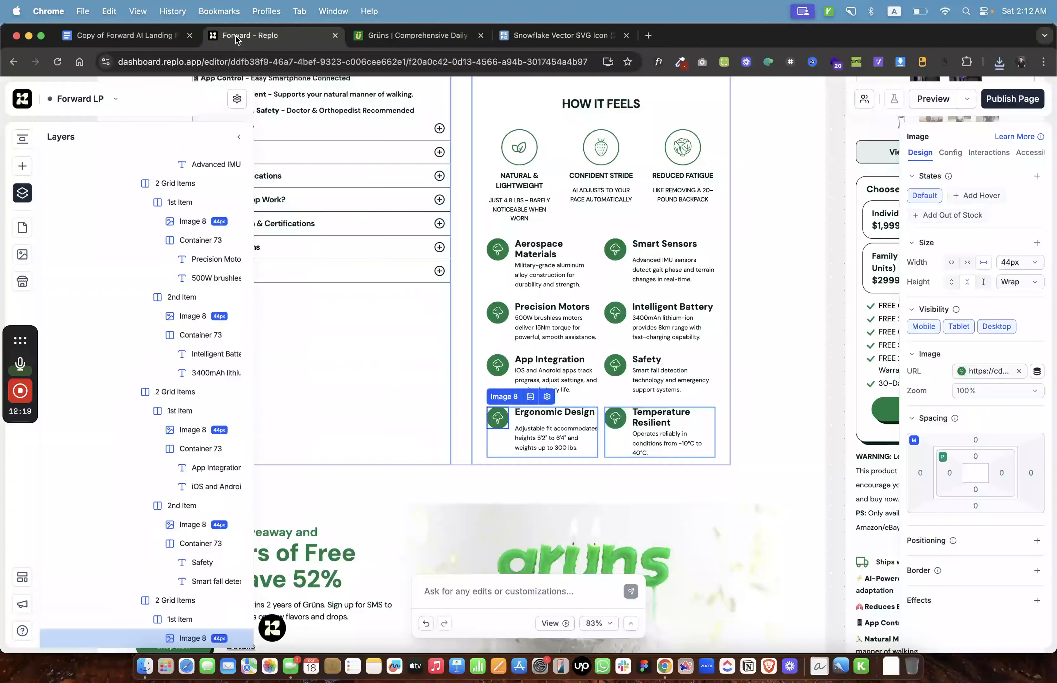
pyautogui.click(109, 36)
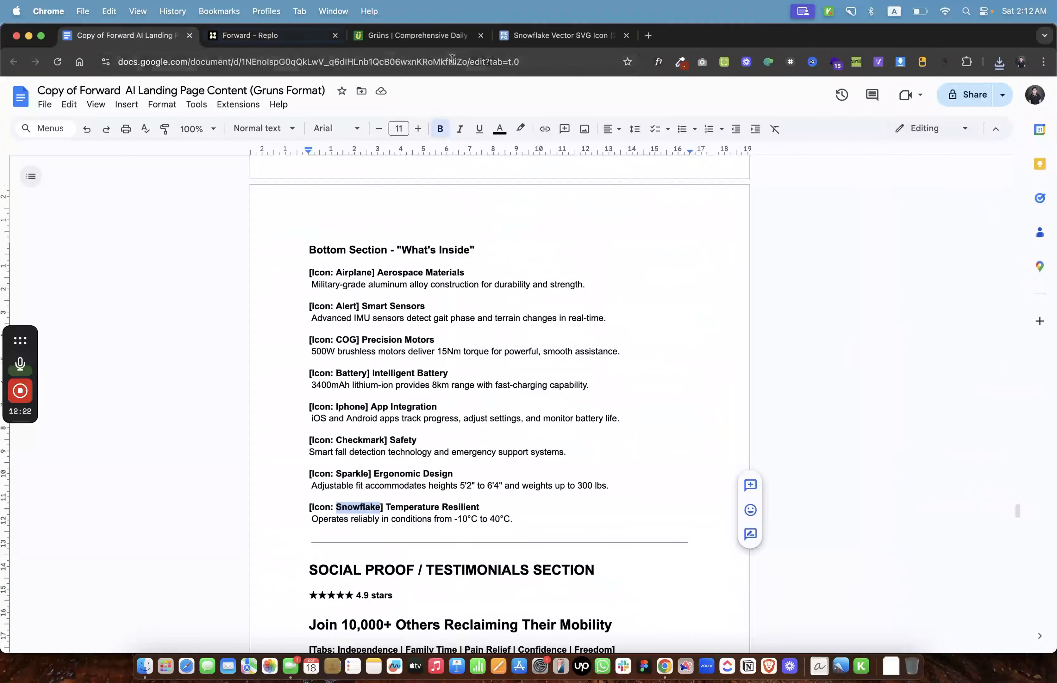
pyautogui.click(998, 70)
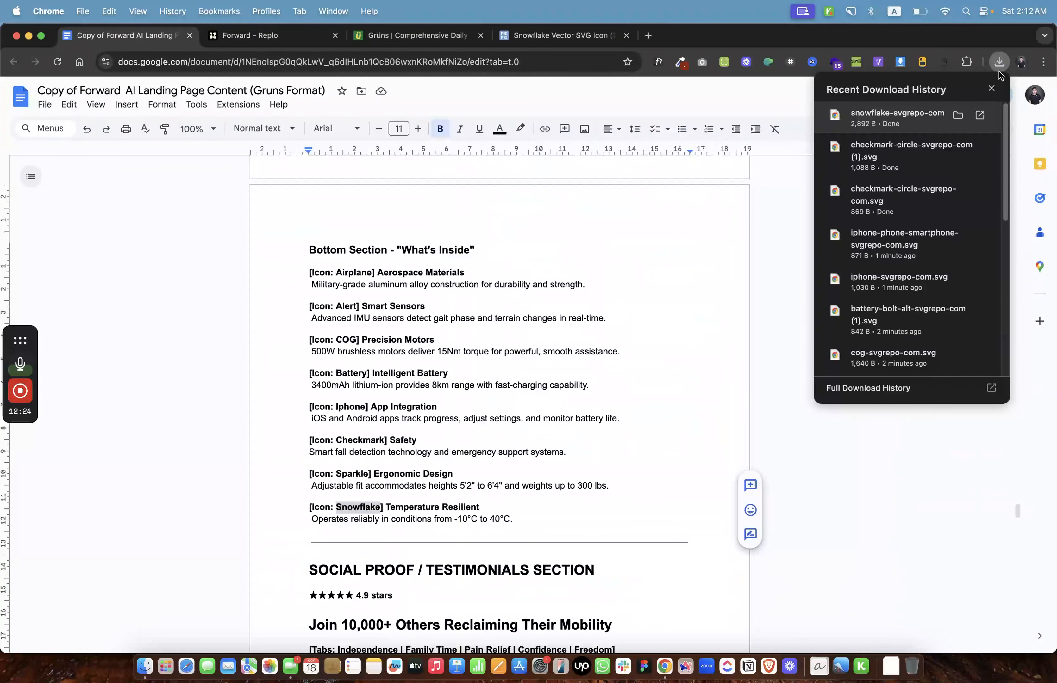
pyautogui.click(354, 455)
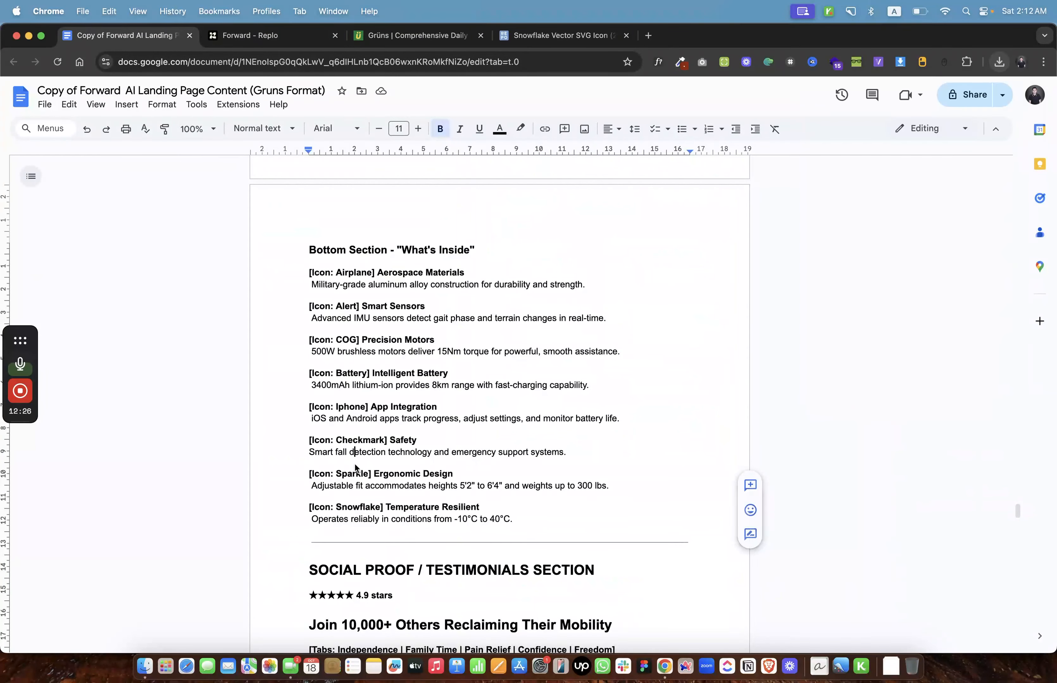
# Copy the icon name "Sparkle" from the content document and search SVG Repo for it.
pyautogui.doubleClick(355, 473)
pyautogui.press('super+c')
pyautogui.press('super+4')
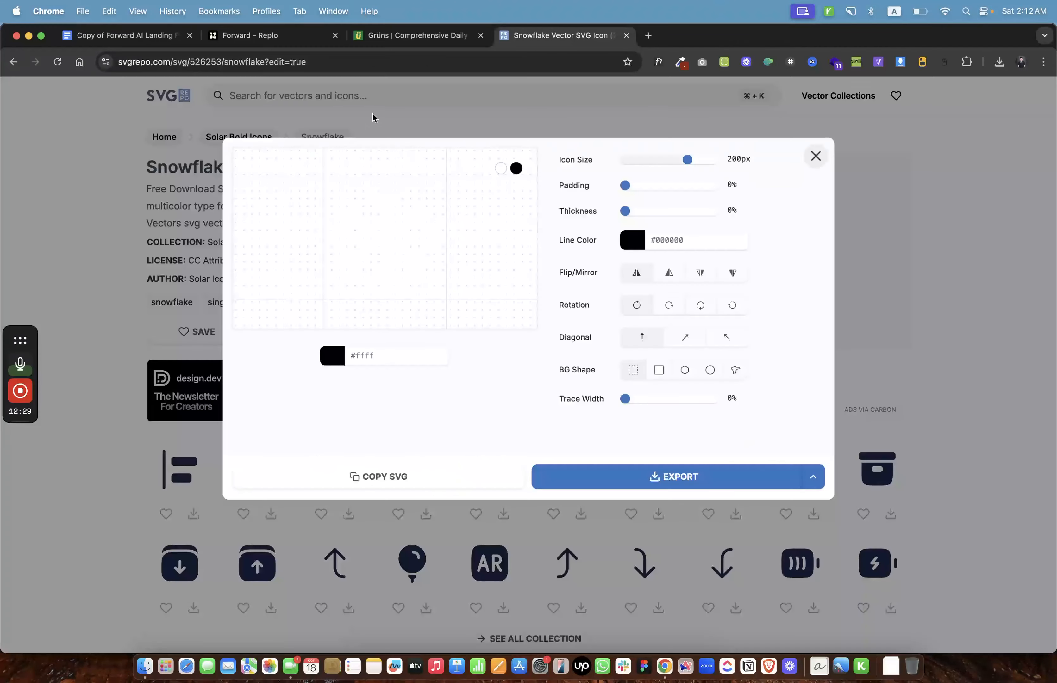
pyautogui.click(373, 114)
pyautogui.click(371, 89)
pyautogui.press('super+v')
pyautogui.press('Return')
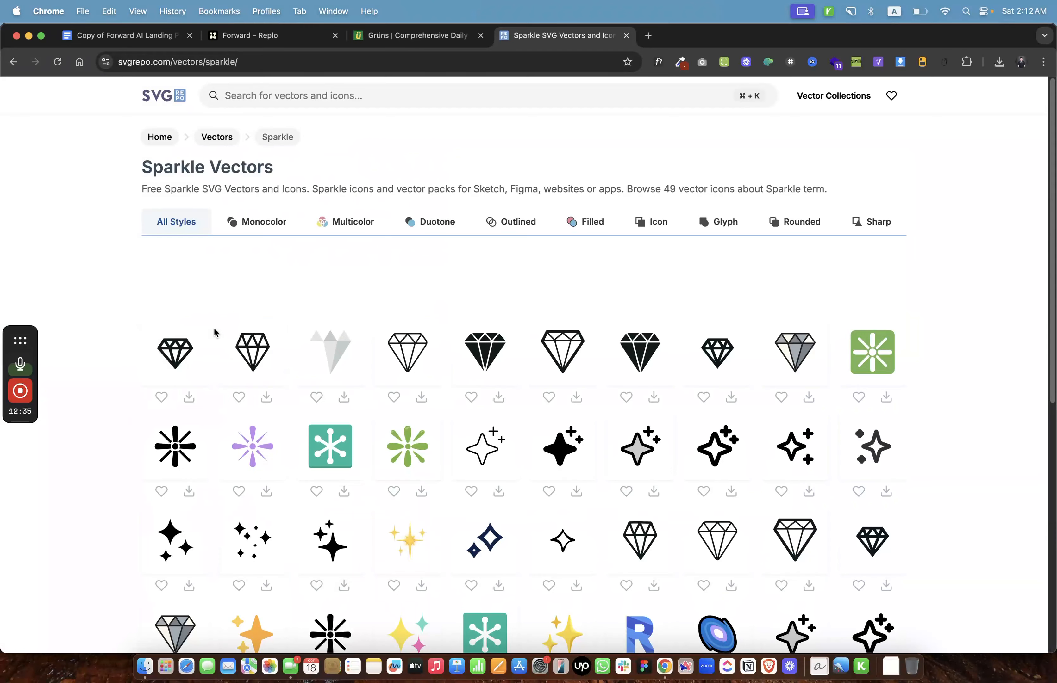
# Open the Sparkle Thin icon, recolour it to #fff and export it as an SVG.
pyautogui.click(484, 444)
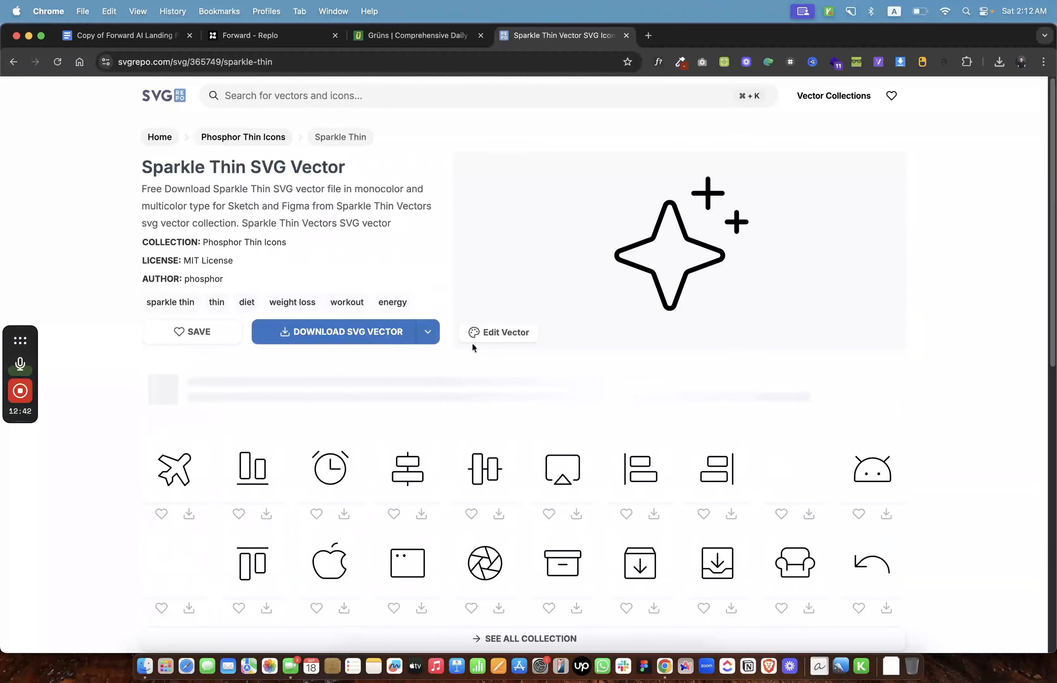
pyautogui.click(496, 339)
pyautogui.click(383, 352)
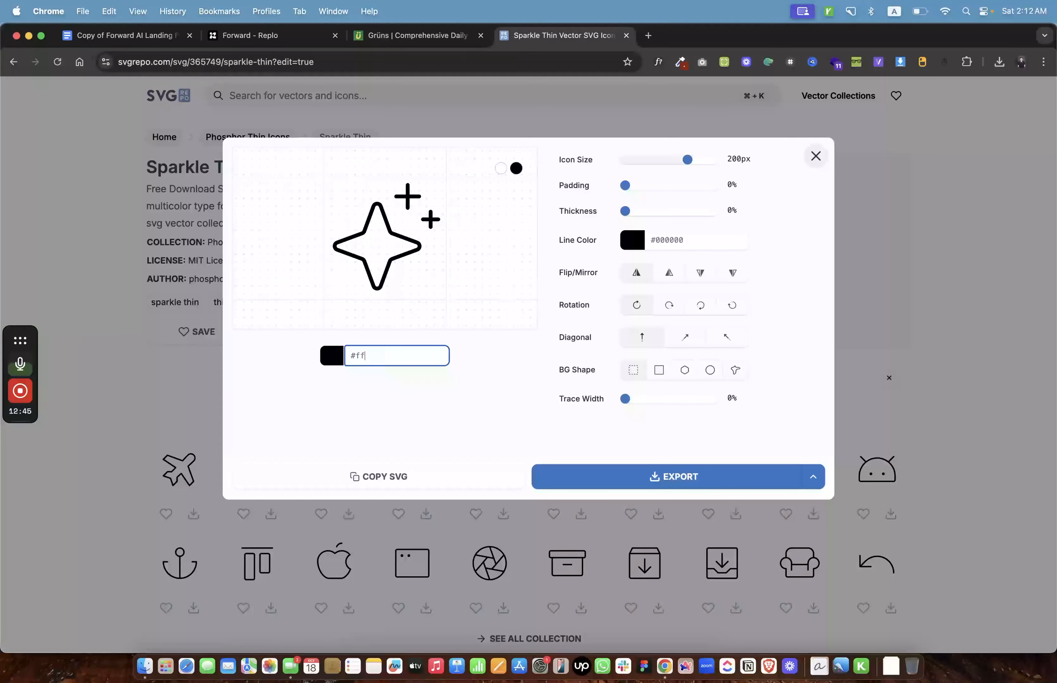
pyautogui.click(494, 403)
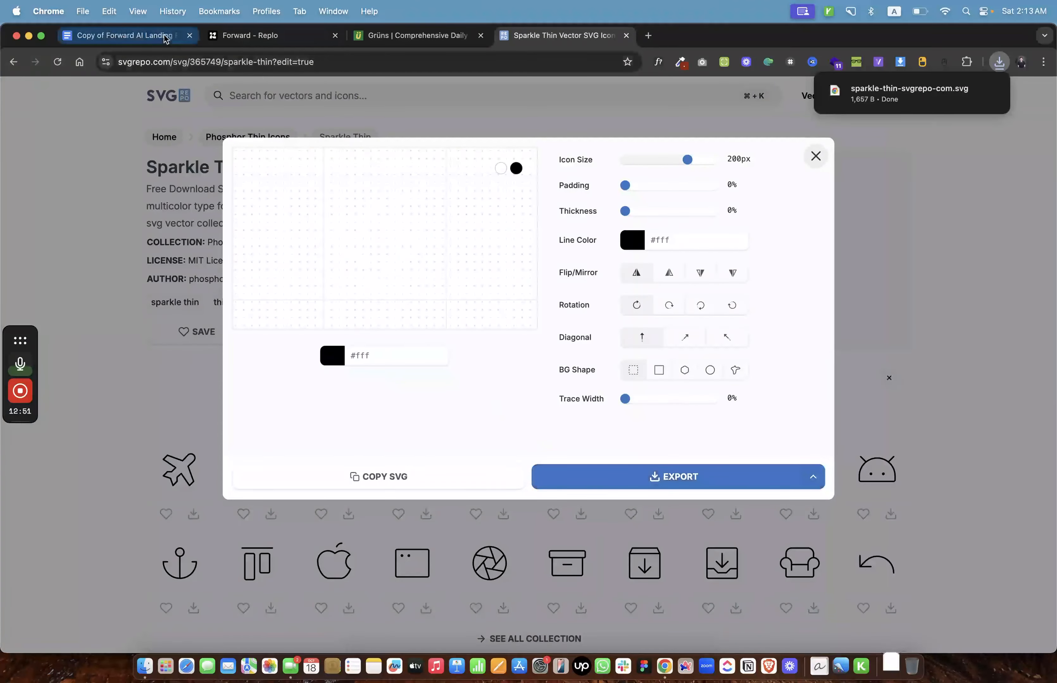
# Switch to Replo and replace the Aerospace Materials icon with the downloaded airplane-svgrepo-com.svg.
pyautogui.click(236, 43)
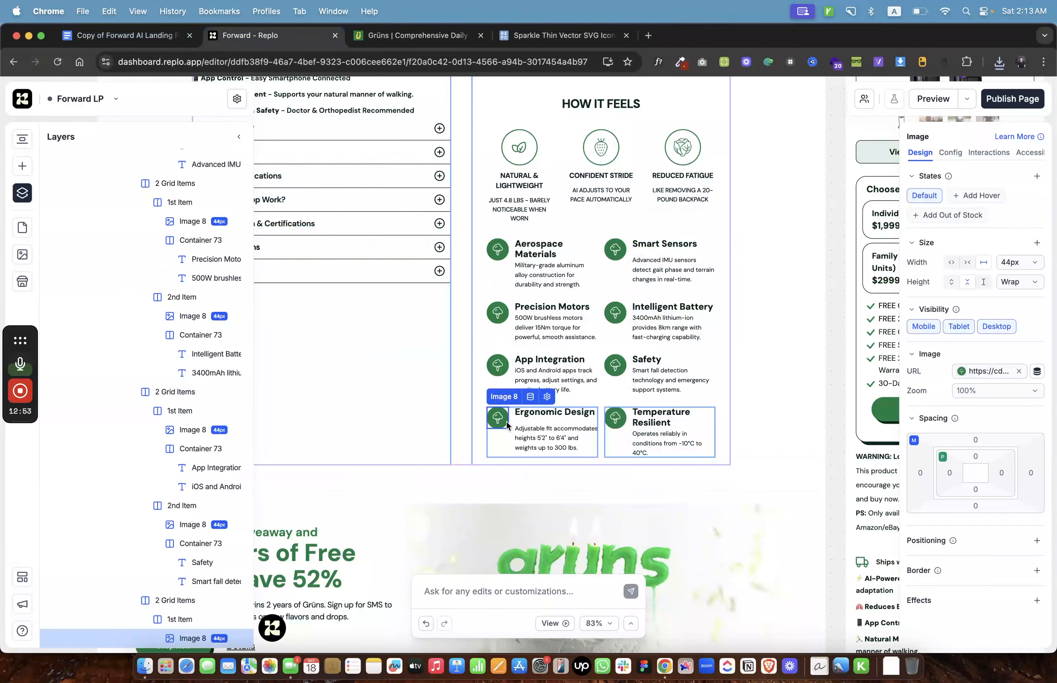
pyautogui.click(497, 248)
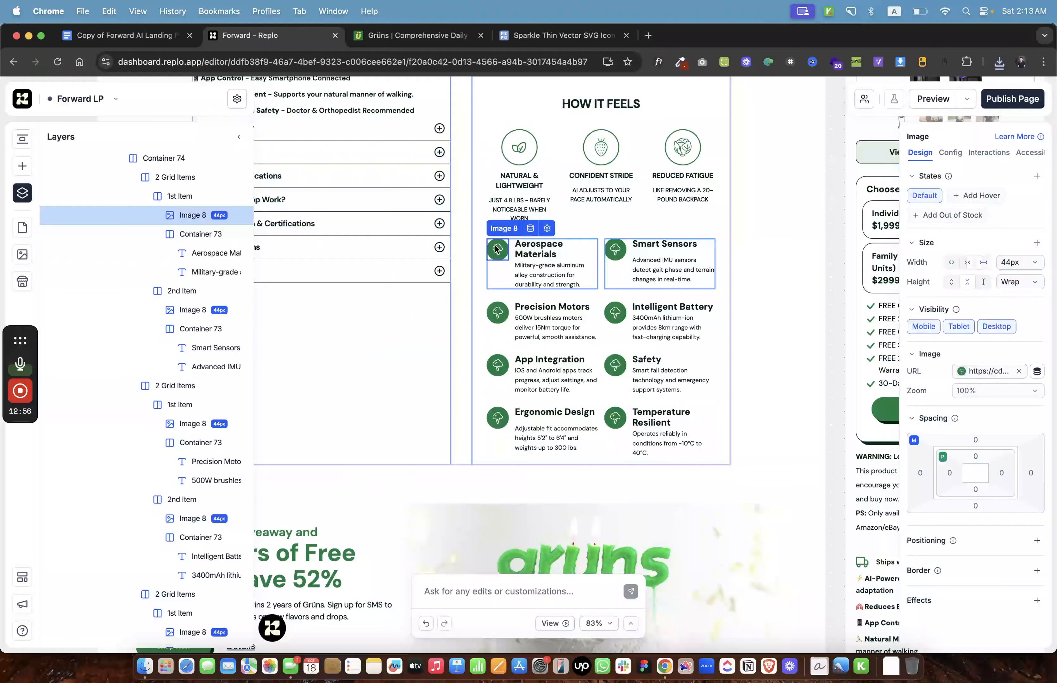
pyautogui.click(959, 372)
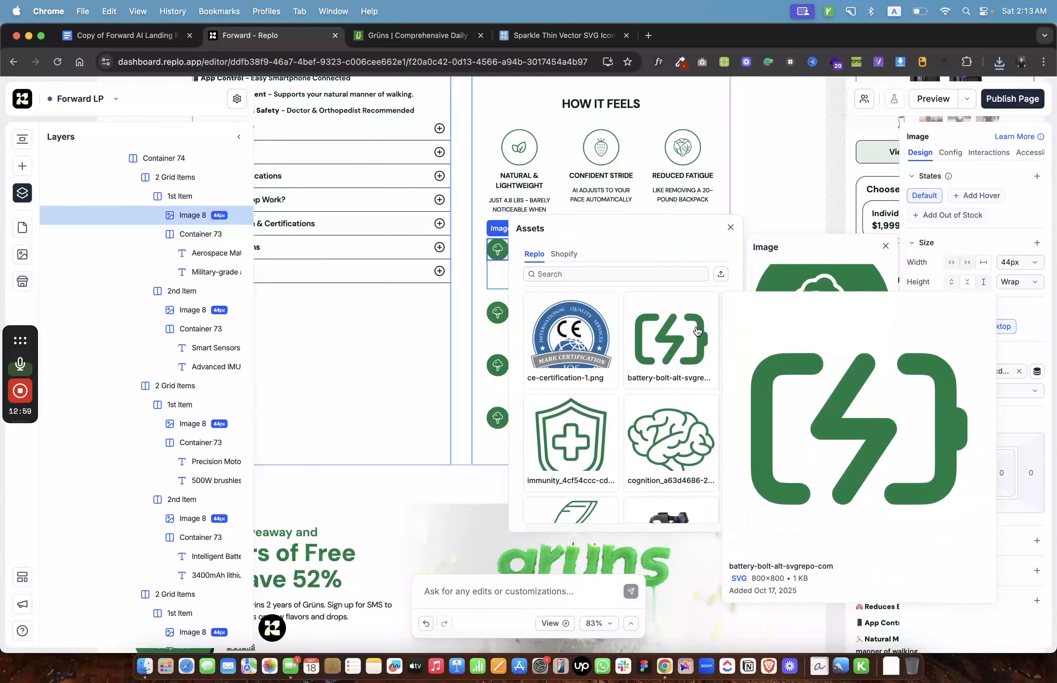
pyautogui.click(1000, 60)
pyautogui.scroll(-3, 906, 255)
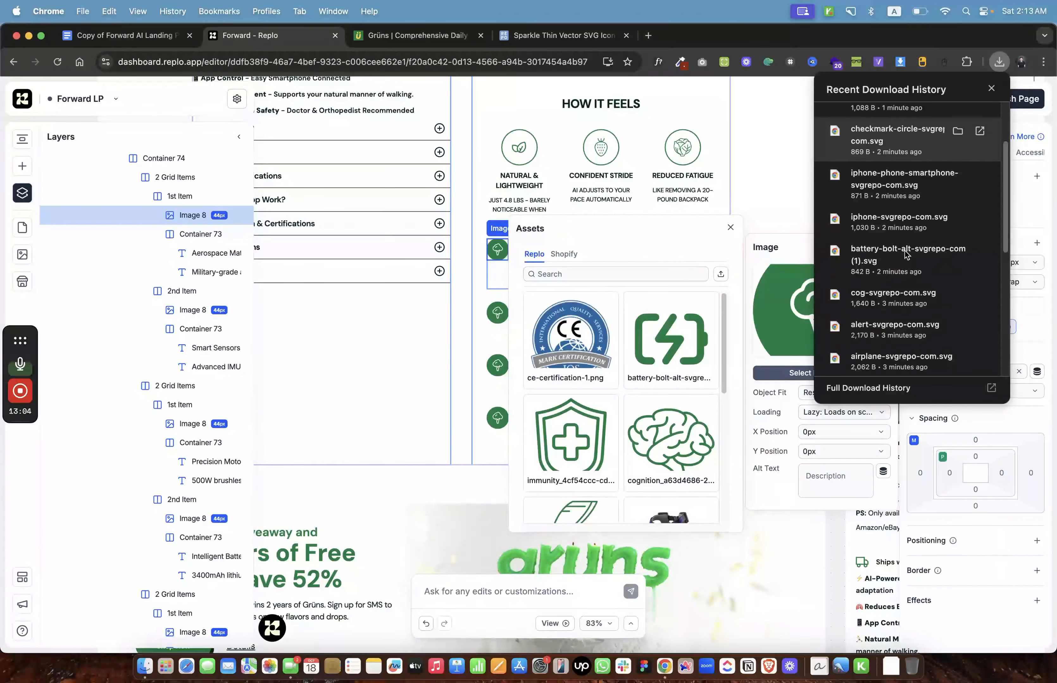
pyautogui.scroll(-2, 906, 255)
pyautogui.moveTo(908, 285); pyautogui.dragTo(606, 333)
pyautogui.click(606, 333)
pyautogui.click(765, 191)
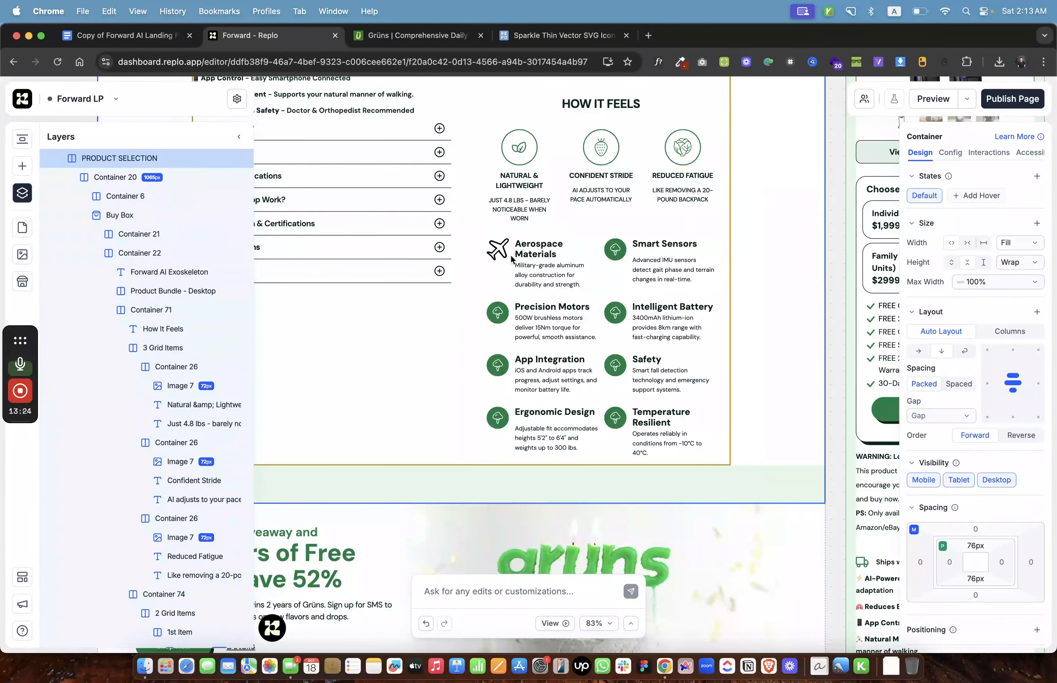
# Group the Aerospace Materials airplane image into its own container inside the 1st Item.
pyautogui.click(501, 254)
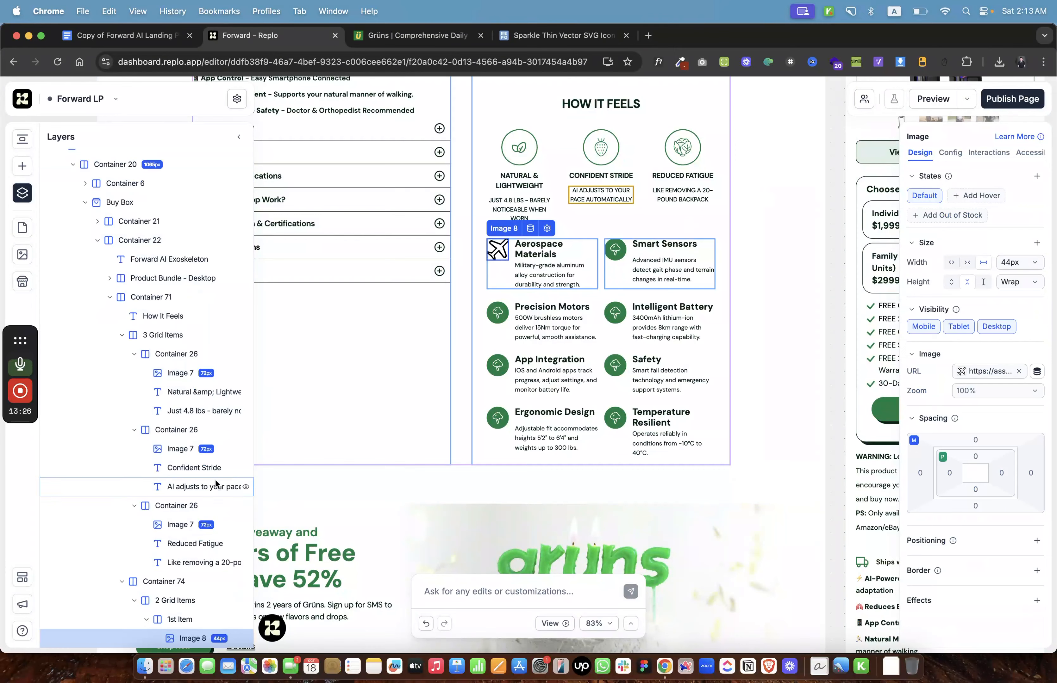
pyautogui.scroll(-5, 197, 442)
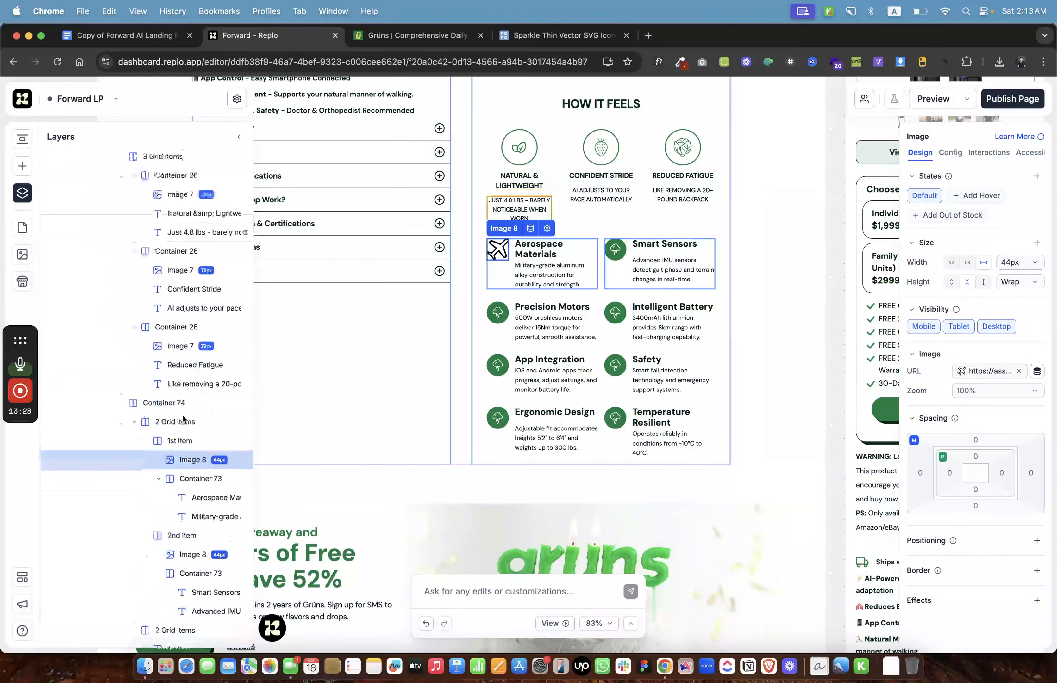
pyautogui.rightClick(197, 442)
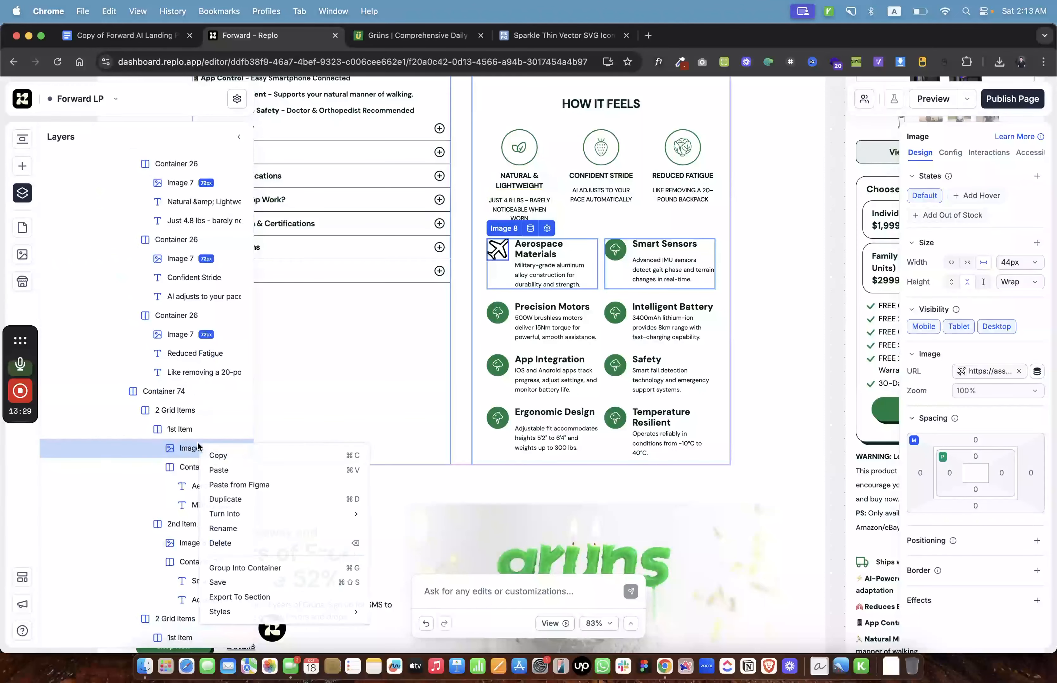
pyautogui.click(251, 570)
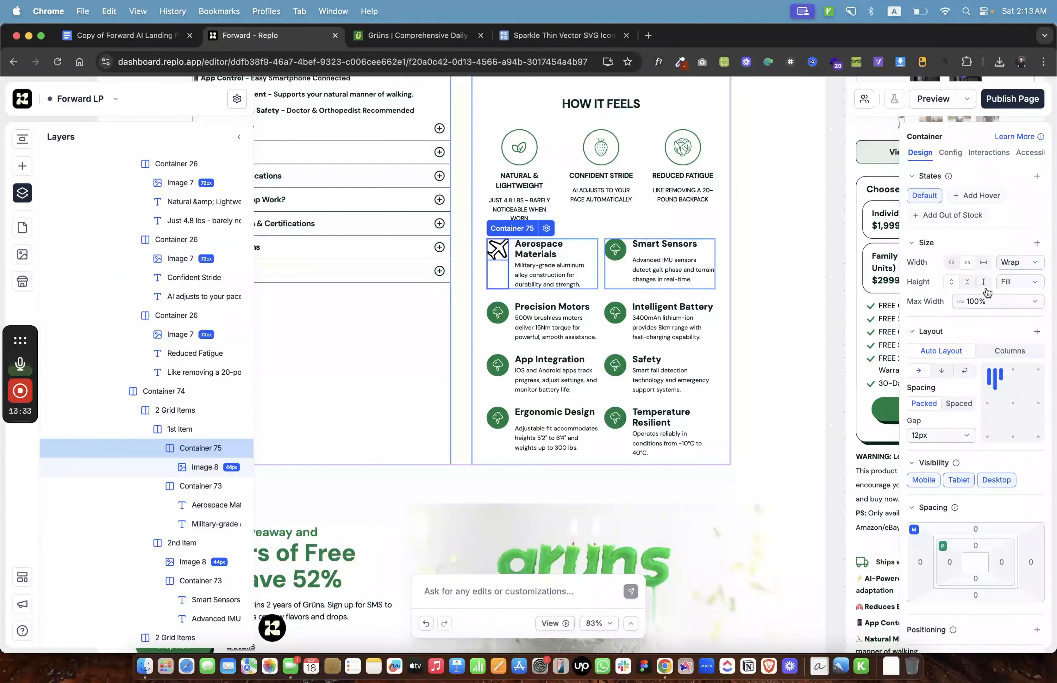
# Give the airplane image's new container a solid background in the page's green #007E40.
pyautogui.scroll(-4, 951, 449)
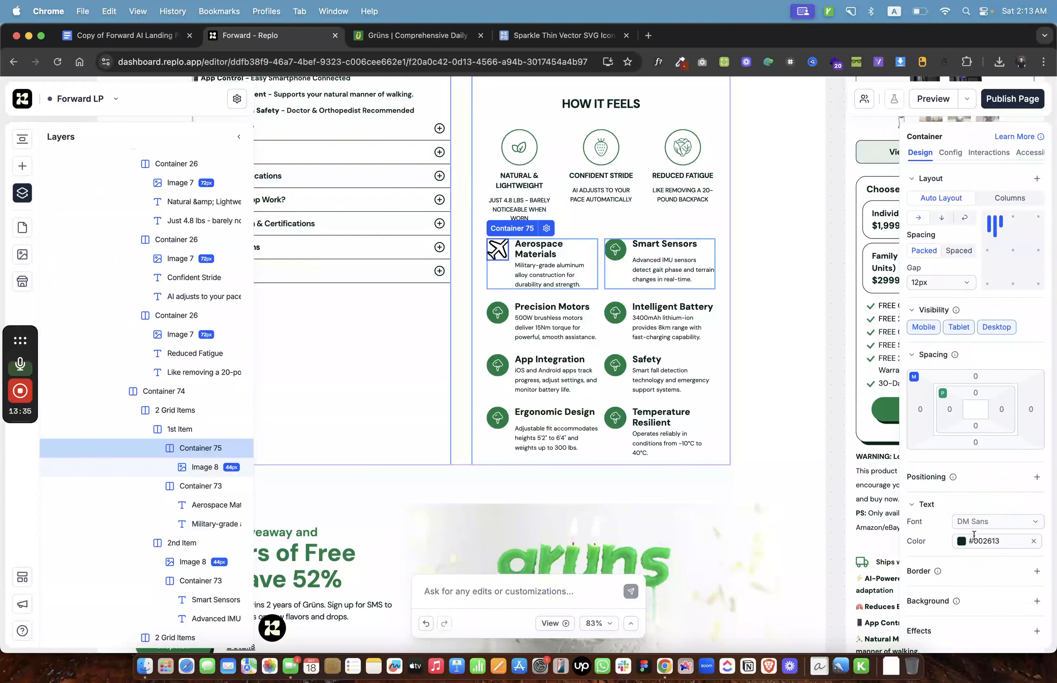
pyautogui.click(1036, 602)
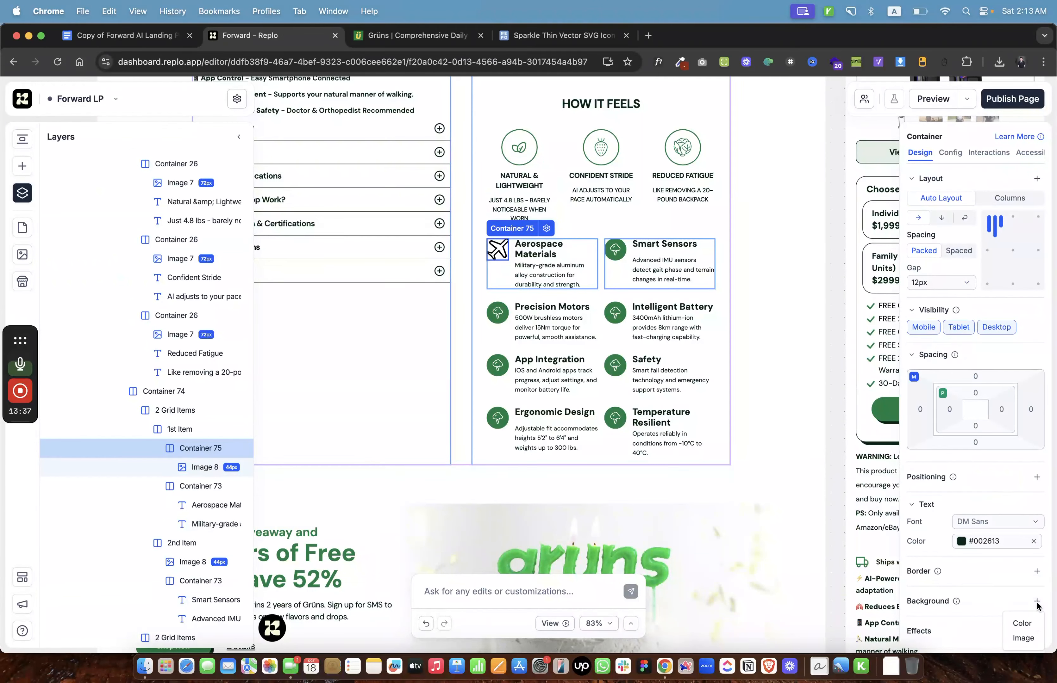
pyautogui.click(1020, 624)
pyautogui.click(835, 576)
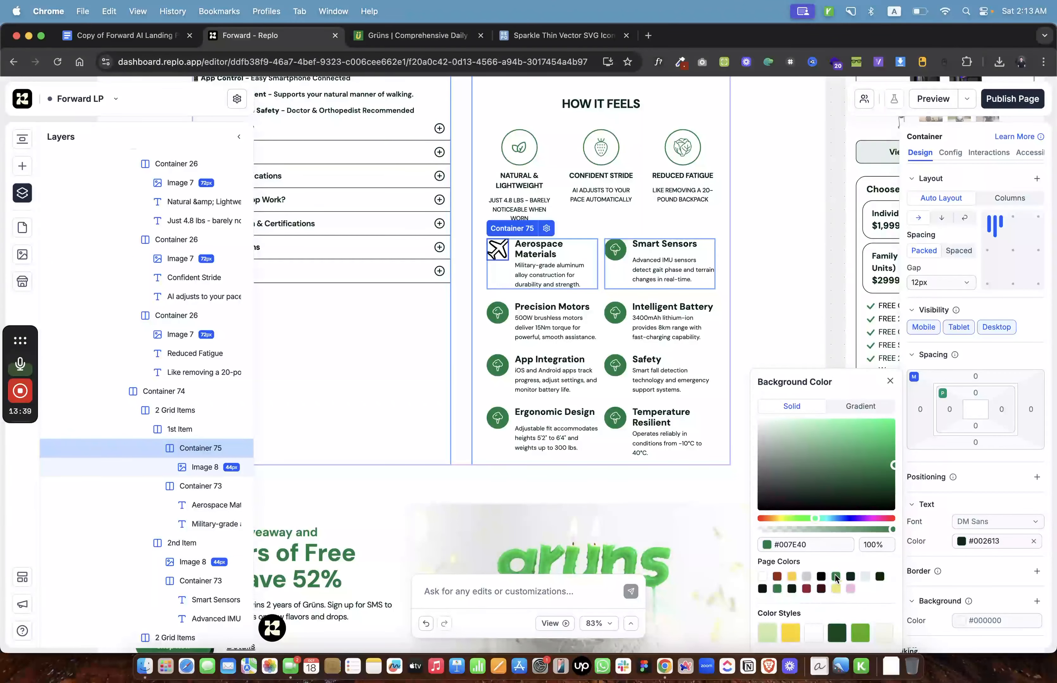
# Round the airplane icon's container with a 100% border radius and clear its border colour and style.
pyautogui.scroll(-1, 934, 549)
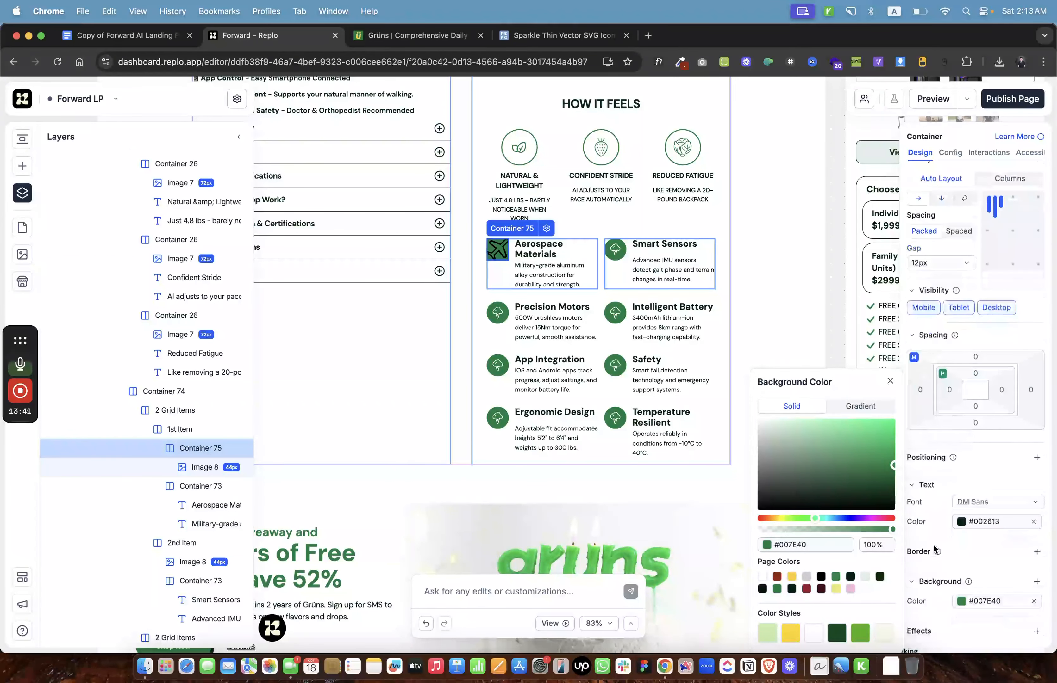
pyautogui.click(1037, 552)
pyautogui.scroll(-5, 1037, 533)
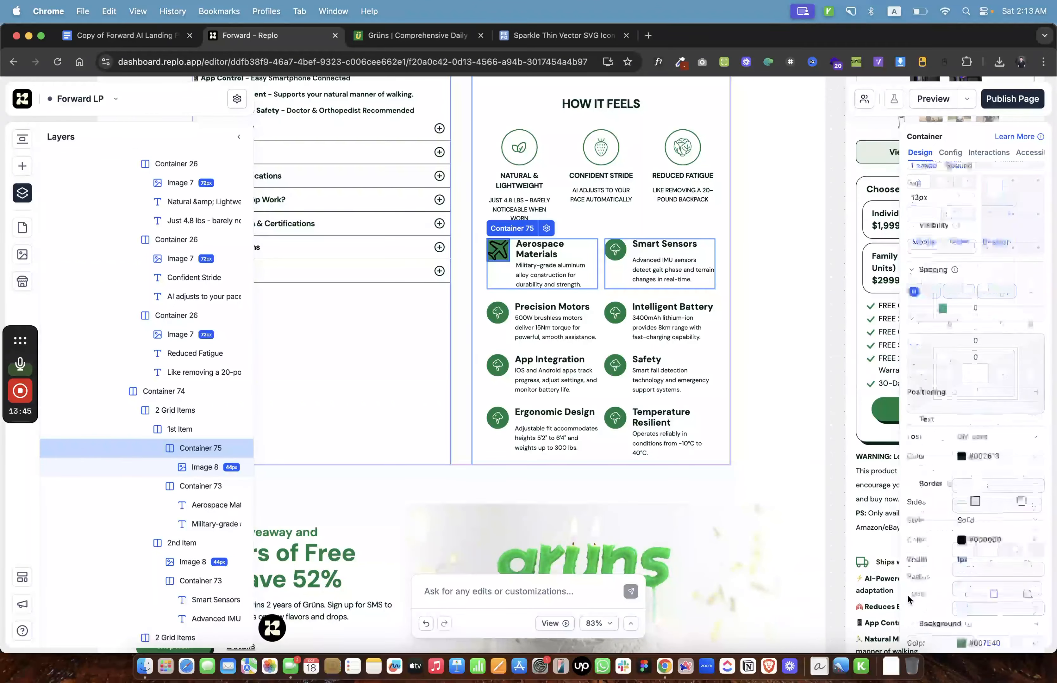
pyautogui.click(1034, 499)
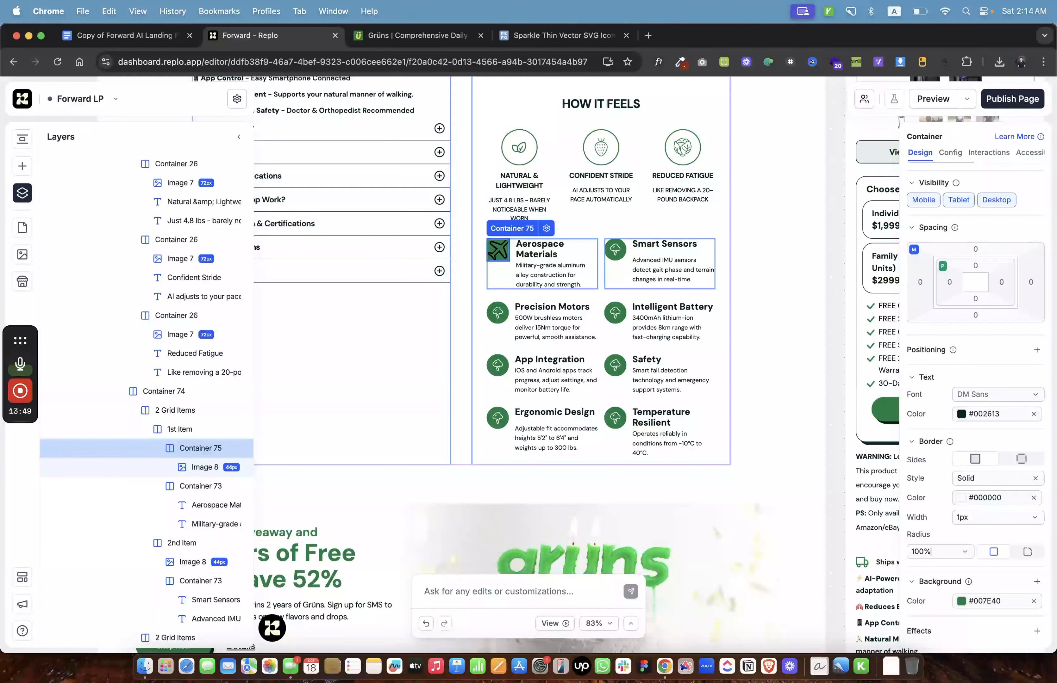
pyautogui.click(1035, 478)
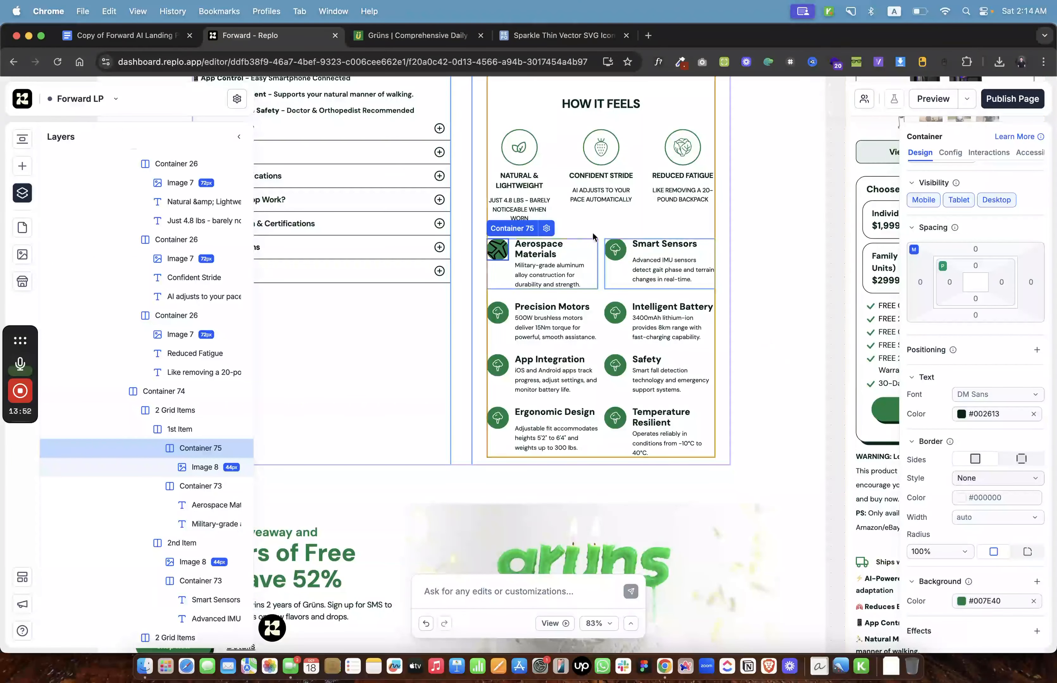
# Try the Wrap width on the airplane image and set it back to 44px.
pyautogui.click(498, 251)
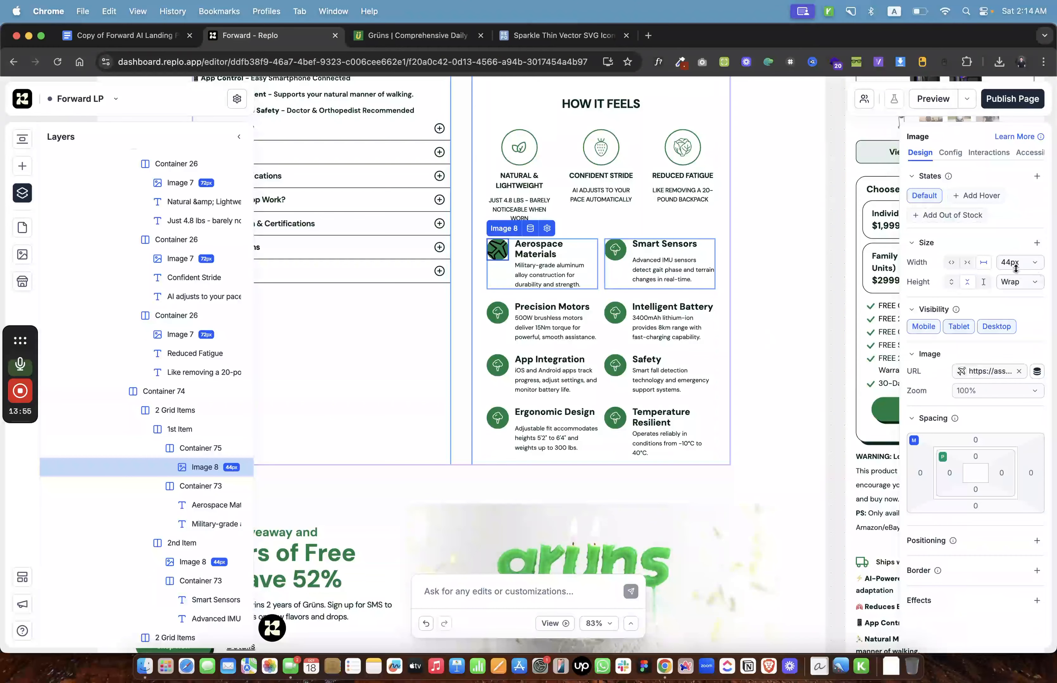
pyautogui.click(967, 262)
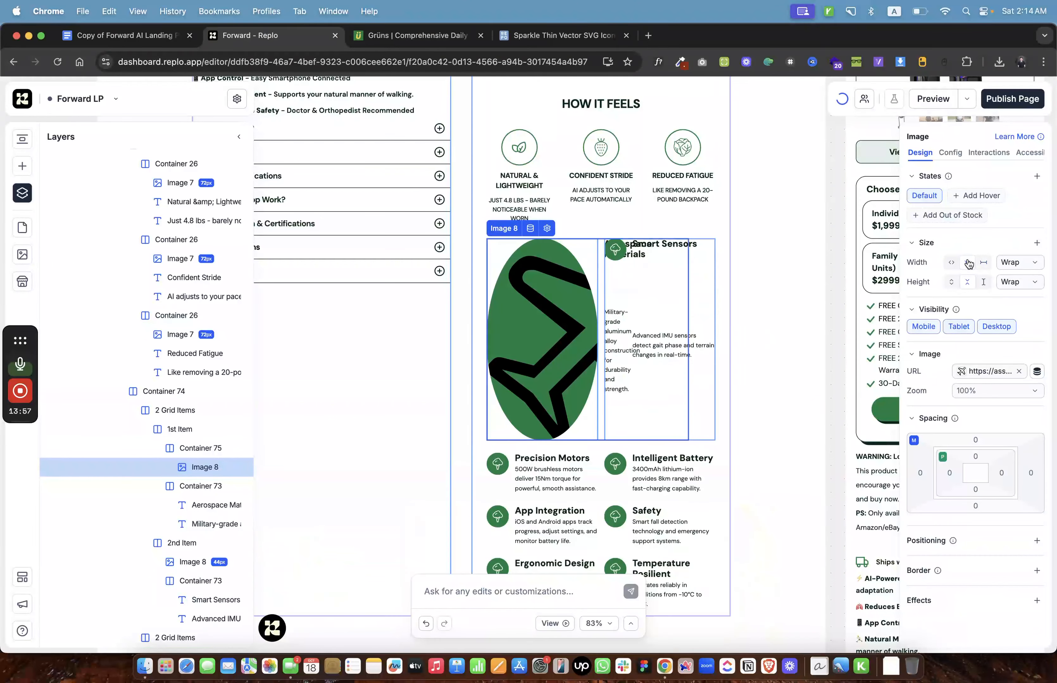
pyautogui.click(983, 263)
pyautogui.click(1013, 263)
pyautogui.write('44')
pyautogui.press('Return')
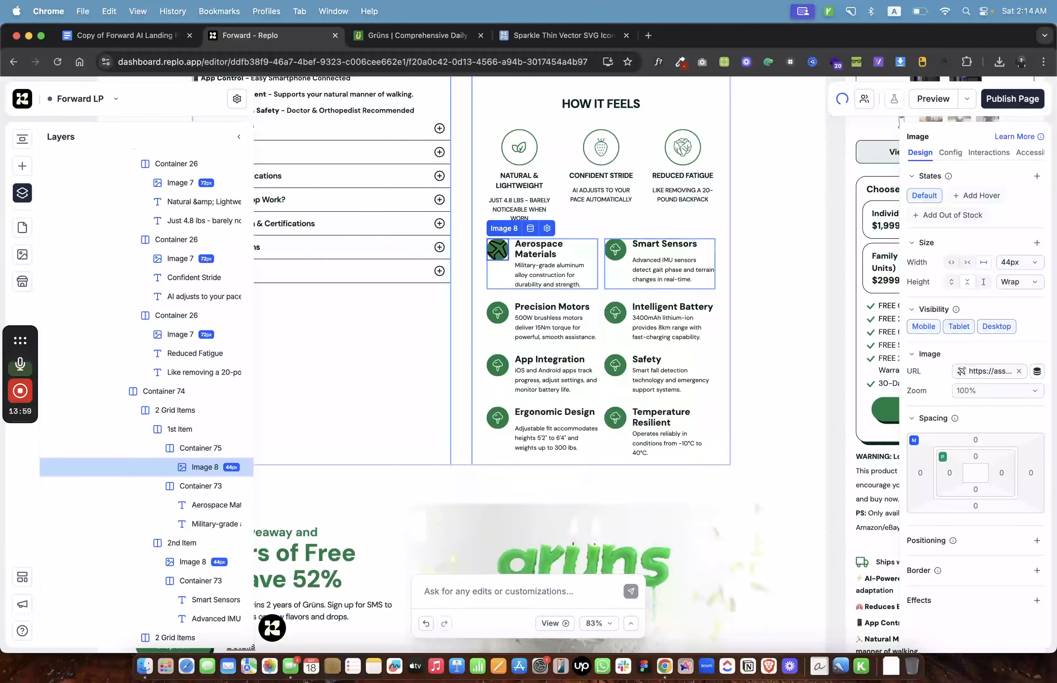
# Change the airplane image's object fit to Contain In Bounds.
pyautogui.click(962, 374)
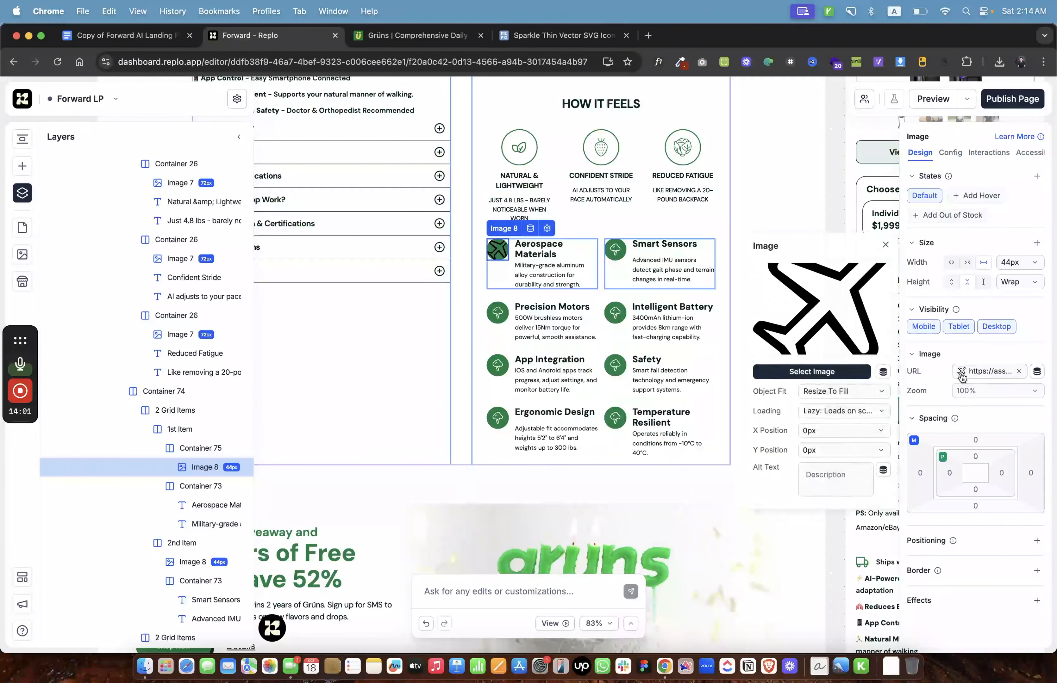
pyautogui.click(863, 393)
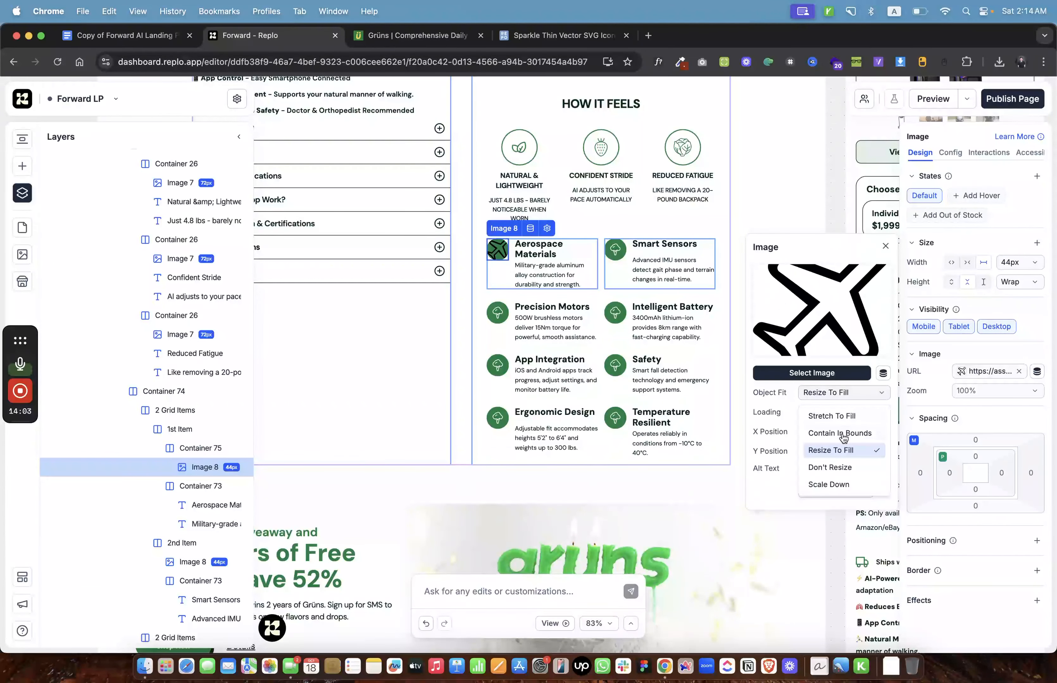
pyautogui.click(843, 434)
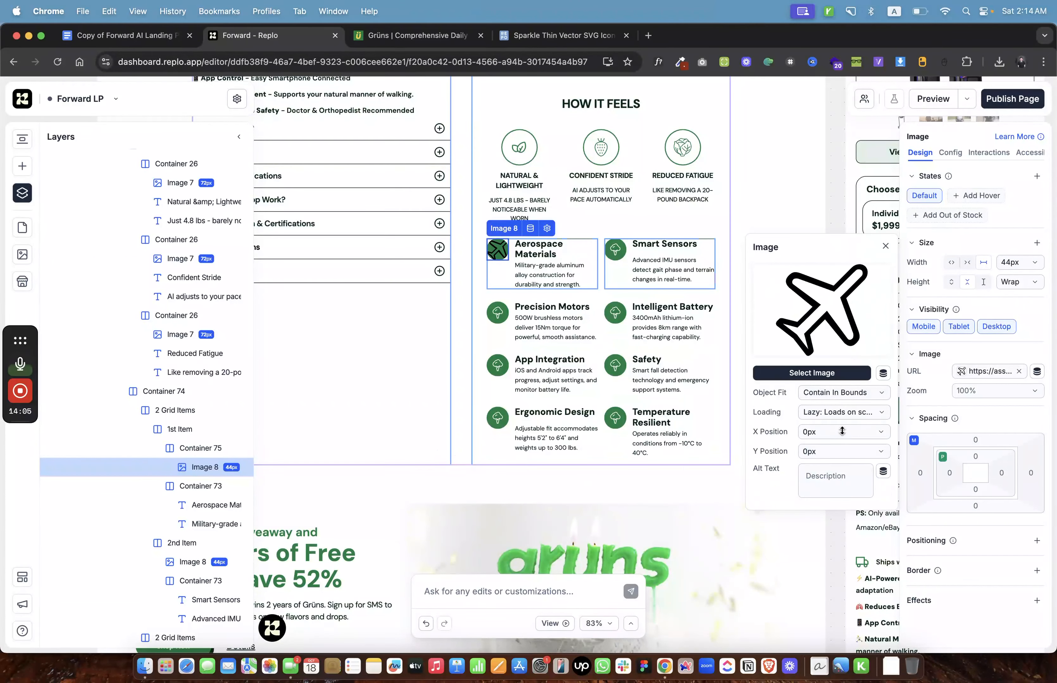
# Set the airplane icon's container to a fixed width and height of 44px.
pyautogui.click(197, 448)
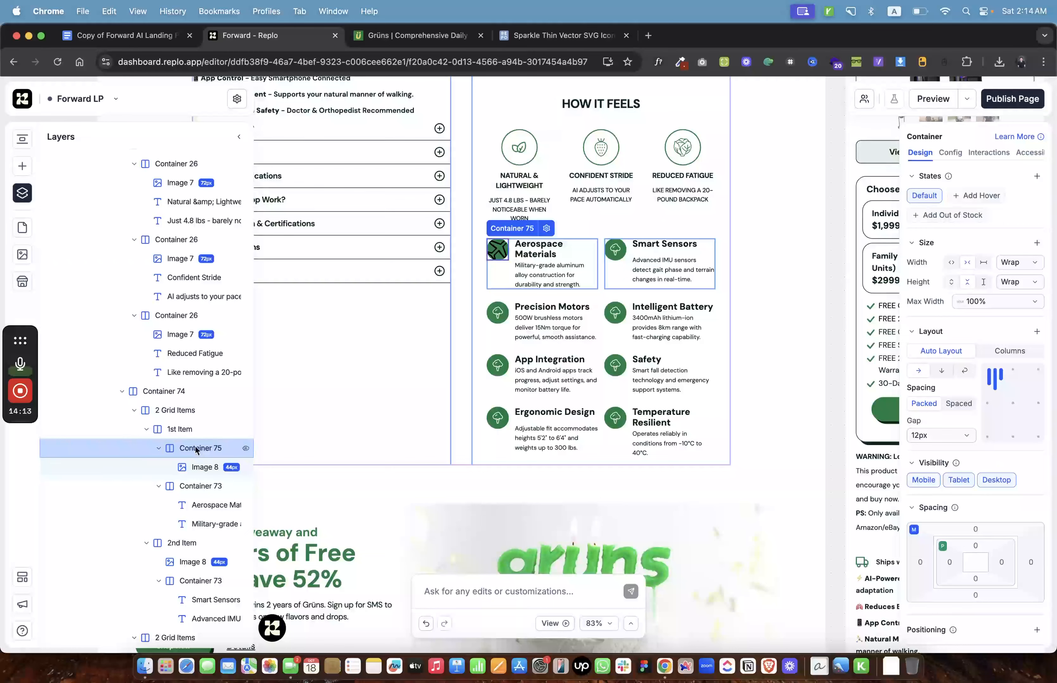
pyautogui.click(1017, 262)
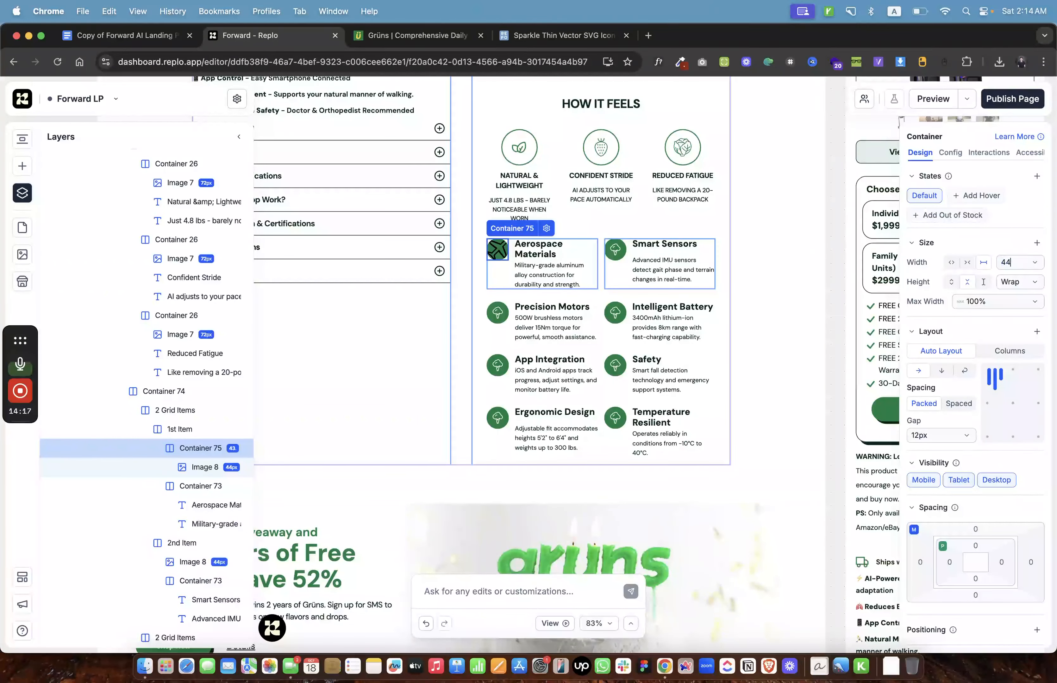
pyautogui.write('44')
pyautogui.press('Return')
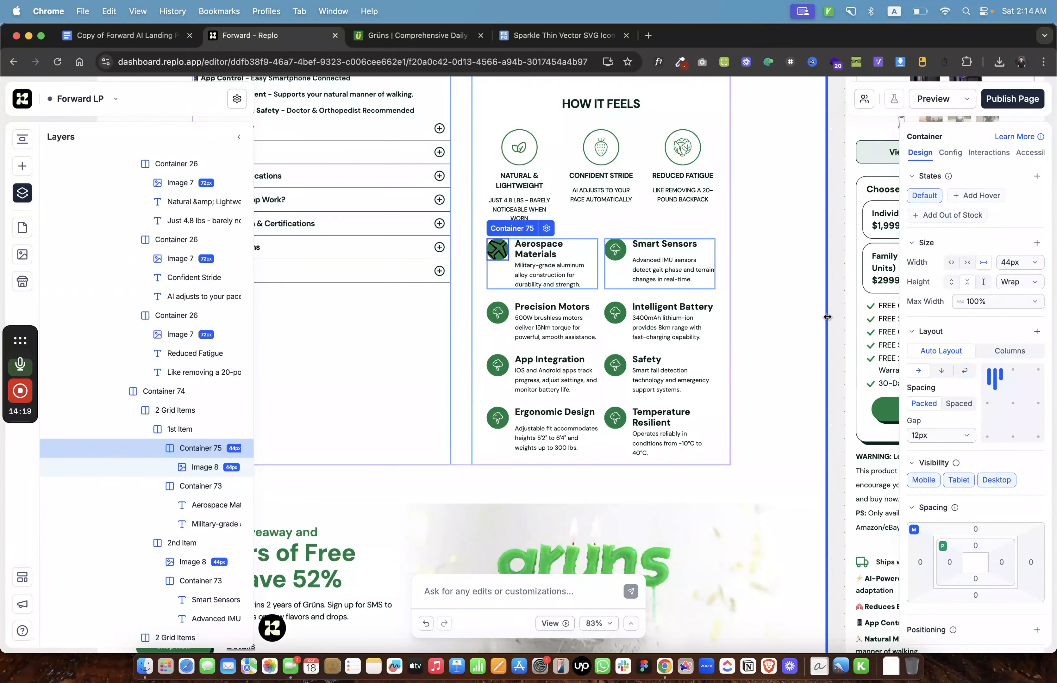
pyautogui.click(983, 283)
pyautogui.click(1017, 282)
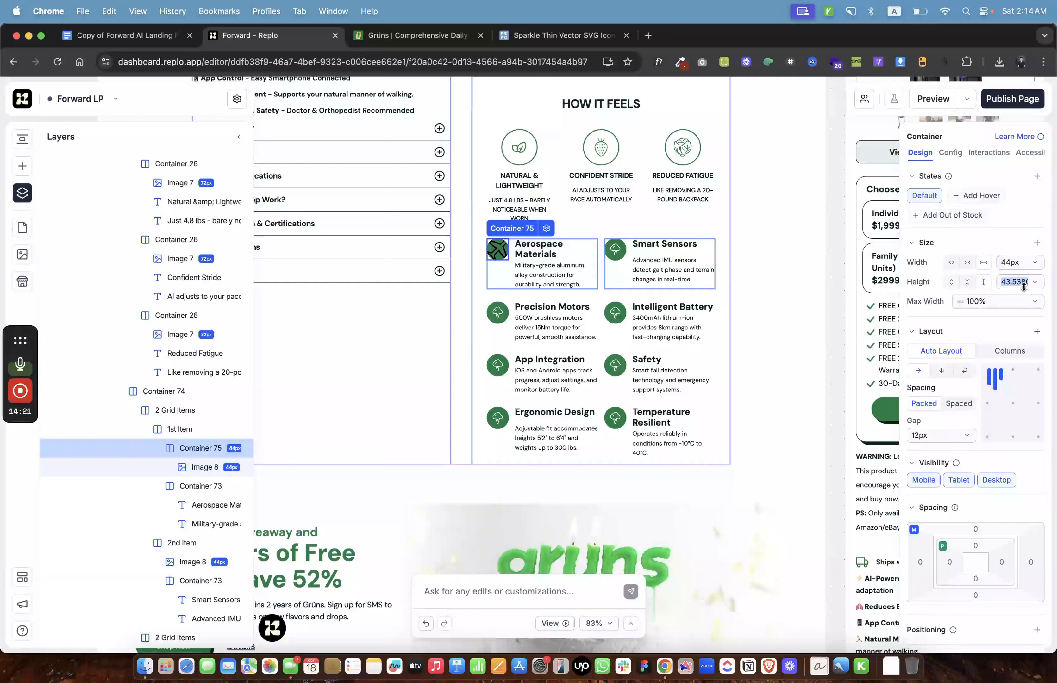
pyautogui.write('44')
pyautogui.press('Return')
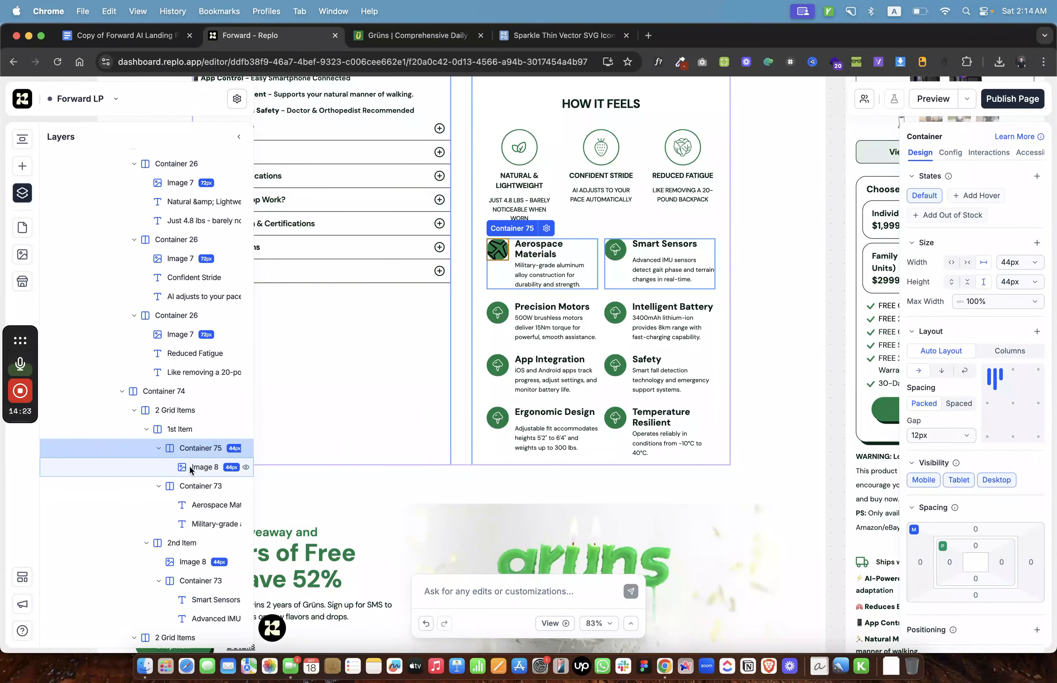
# Set the airplane image's width to Fill and its zoom to 50% within the green circle.
pyautogui.click(191, 468)
pyautogui.click(951, 263)
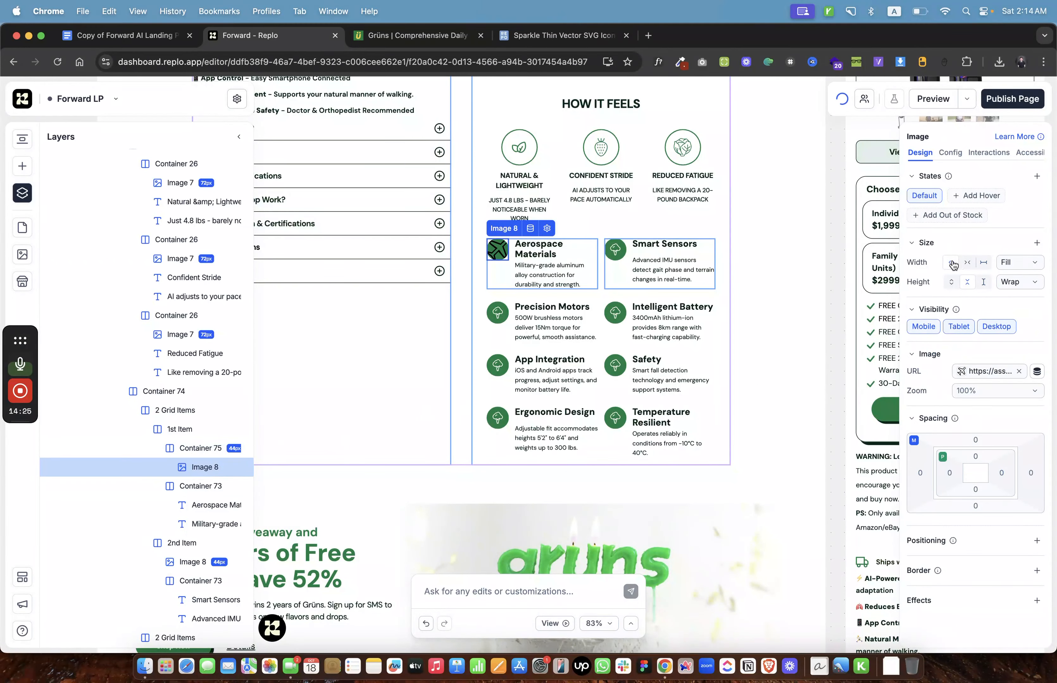
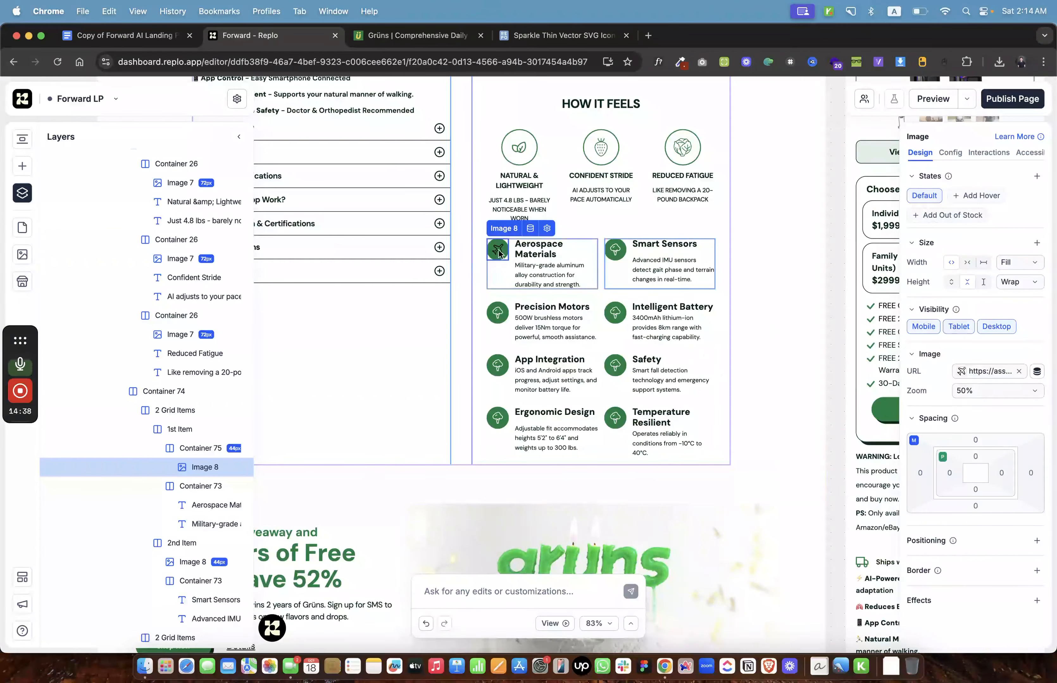
pyautogui.click(743, 266)
pyautogui.scroll(3, 498, 258)
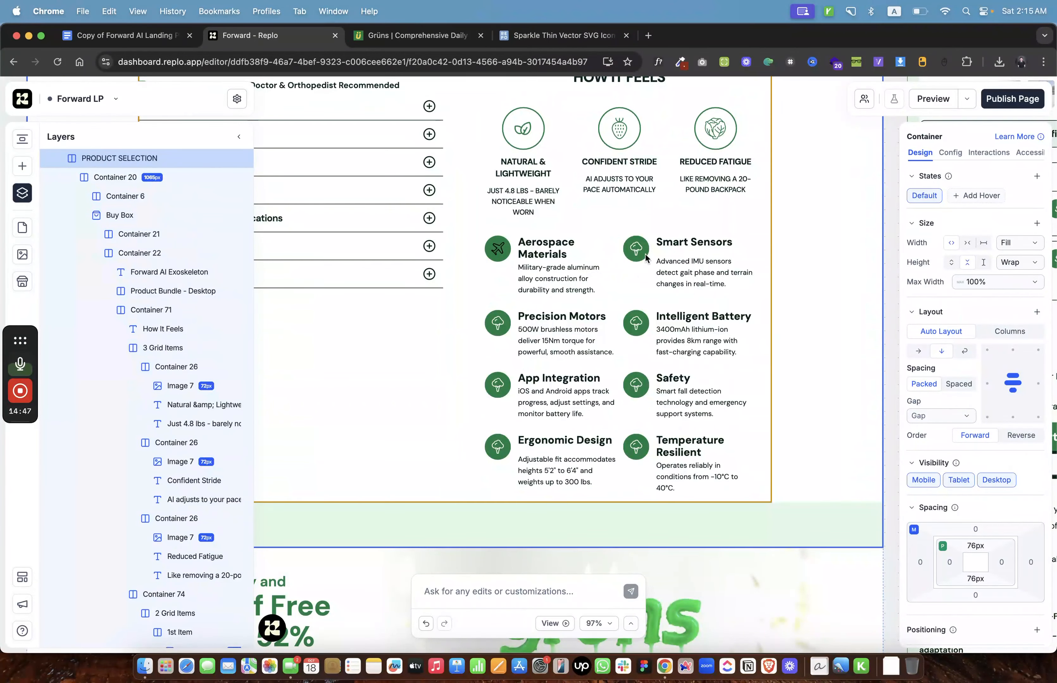
# Review the airplane image's fit settings and its container's border and background colour against the other icons.
pyautogui.click(645, 257)
pyautogui.click(502, 261)
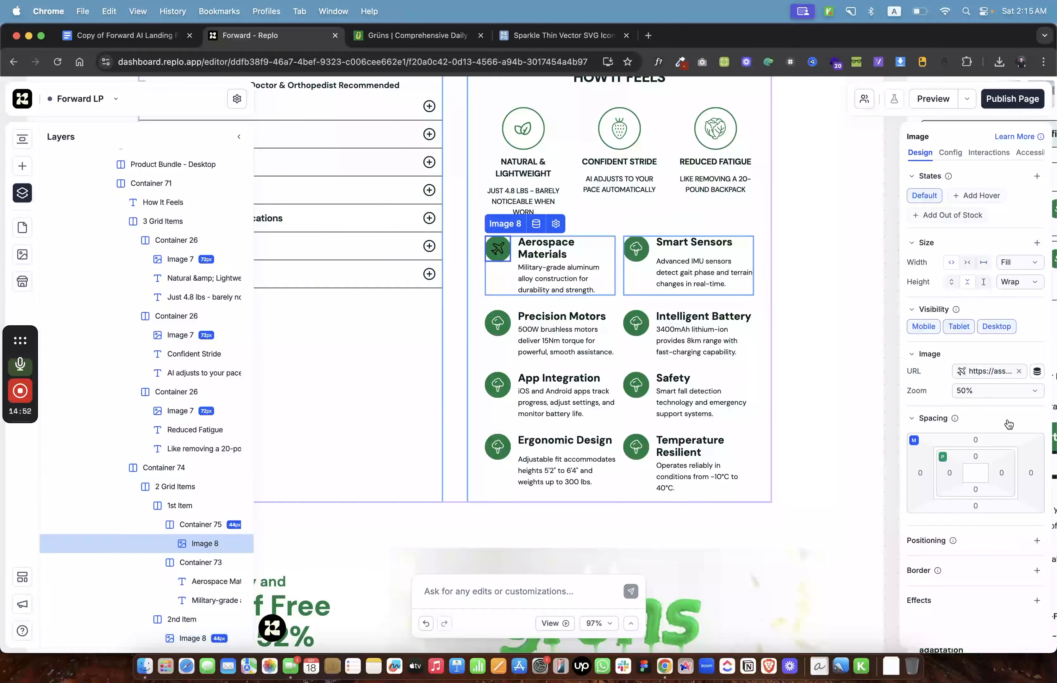
pyautogui.click(972, 371)
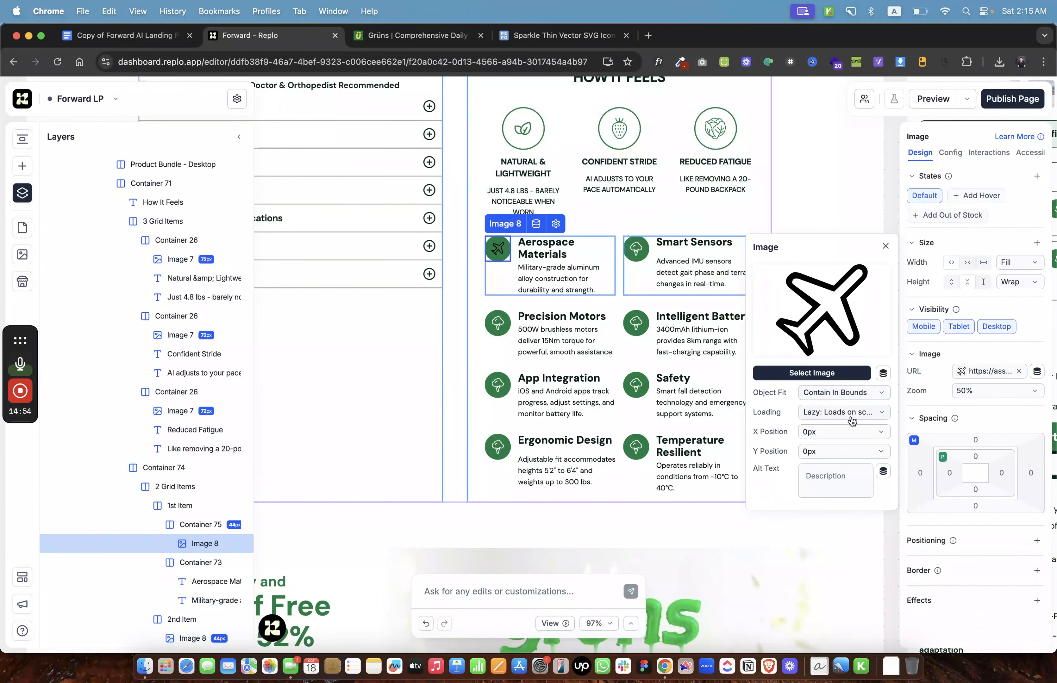
pyautogui.click(204, 525)
pyautogui.click(204, 525)
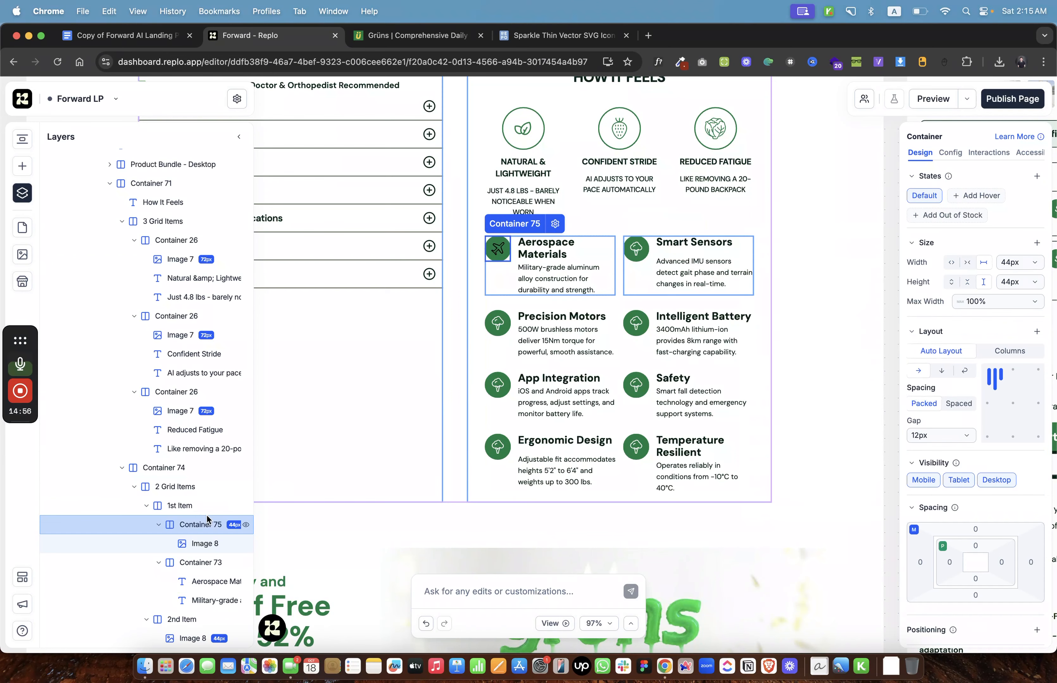
pyautogui.scroll(-6, 947, 487)
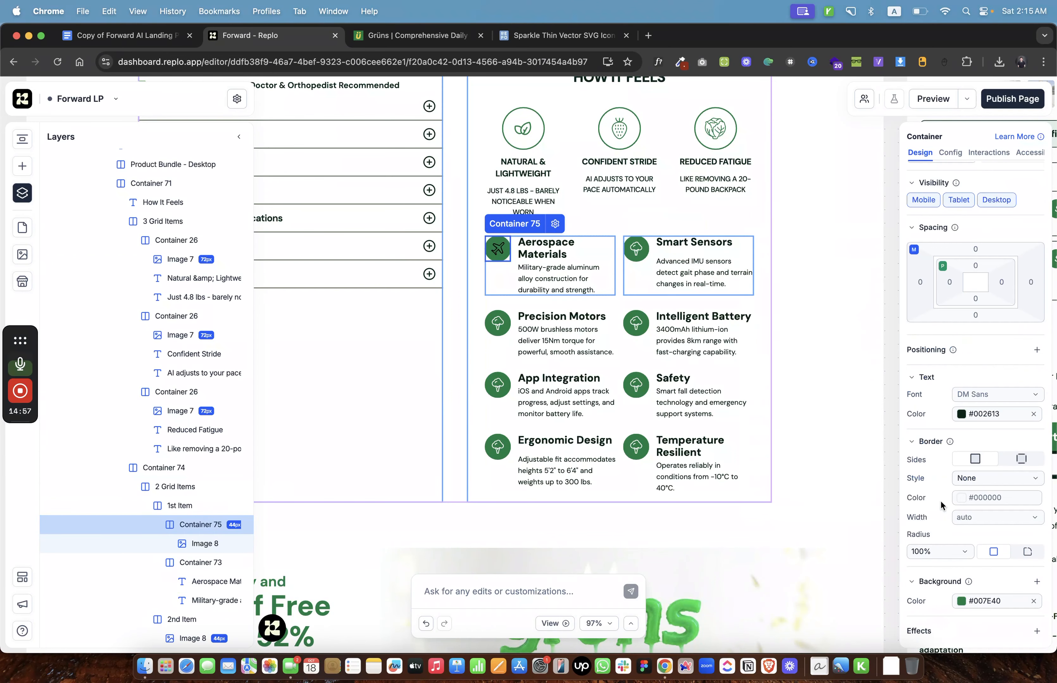
pyautogui.click(962, 600)
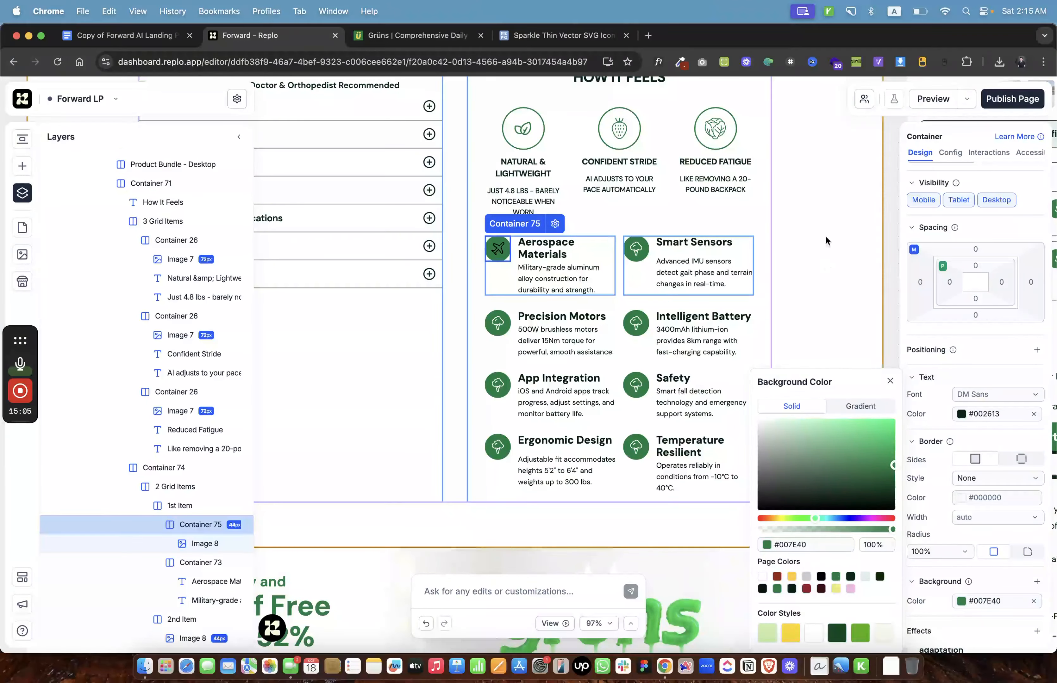
pyautogui.click(825, 239)
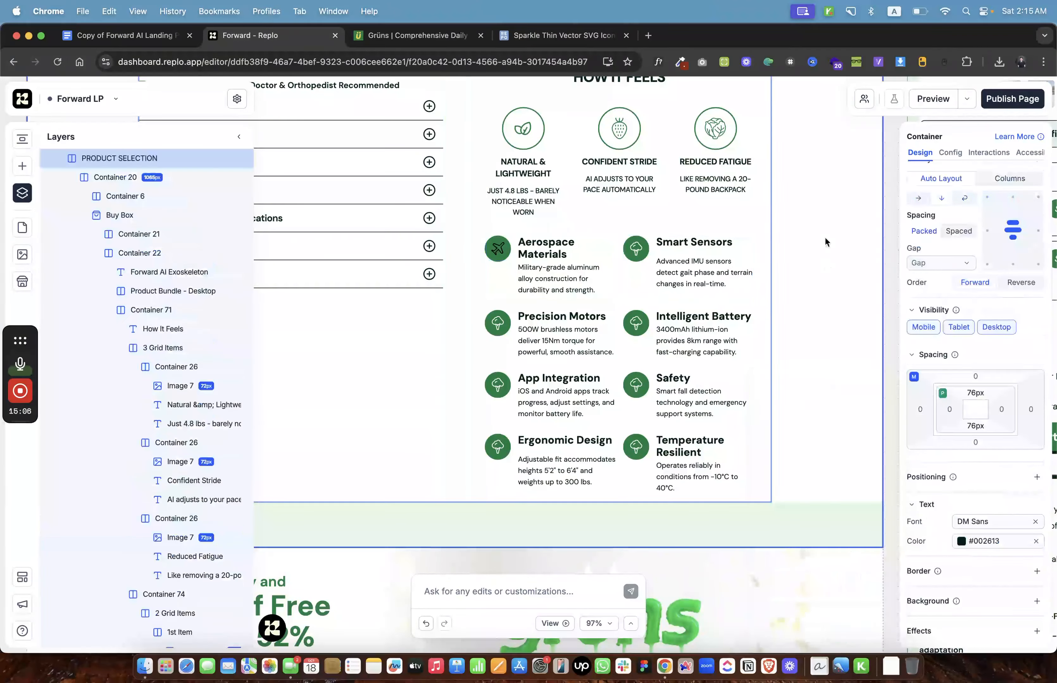
pyautogui.scroll(4, 591, 230)
pyautogui.scroll(-3, 591, 232)
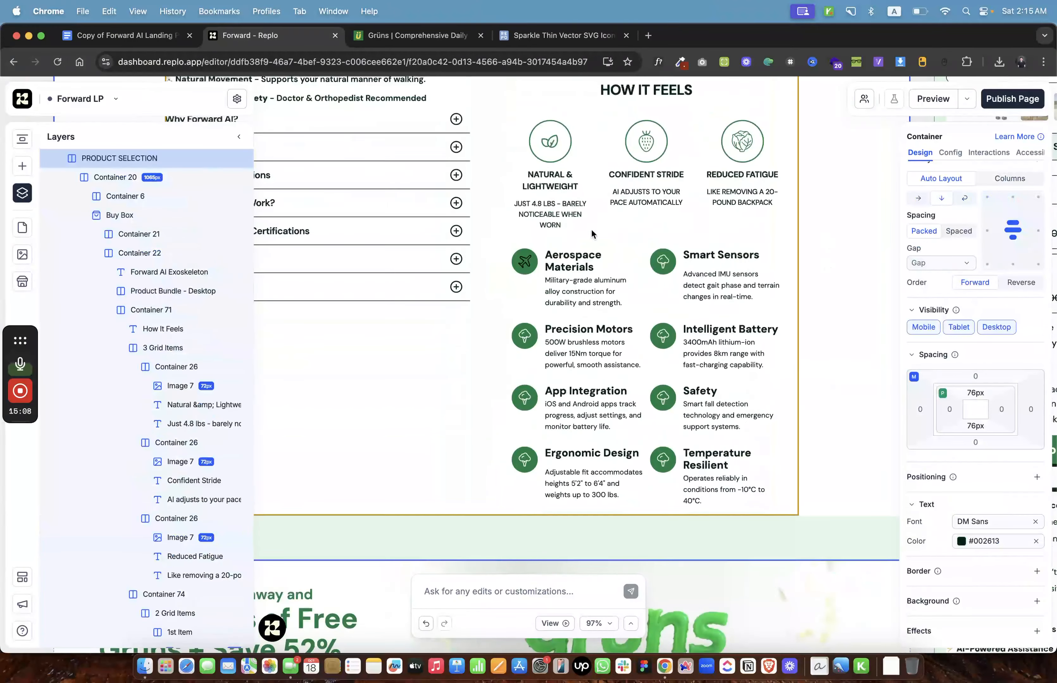
# Sample the green background #007E41 of the Smart Sensors icon with the browser's colour picker and copy it.
pyautogui.click(550, 141)
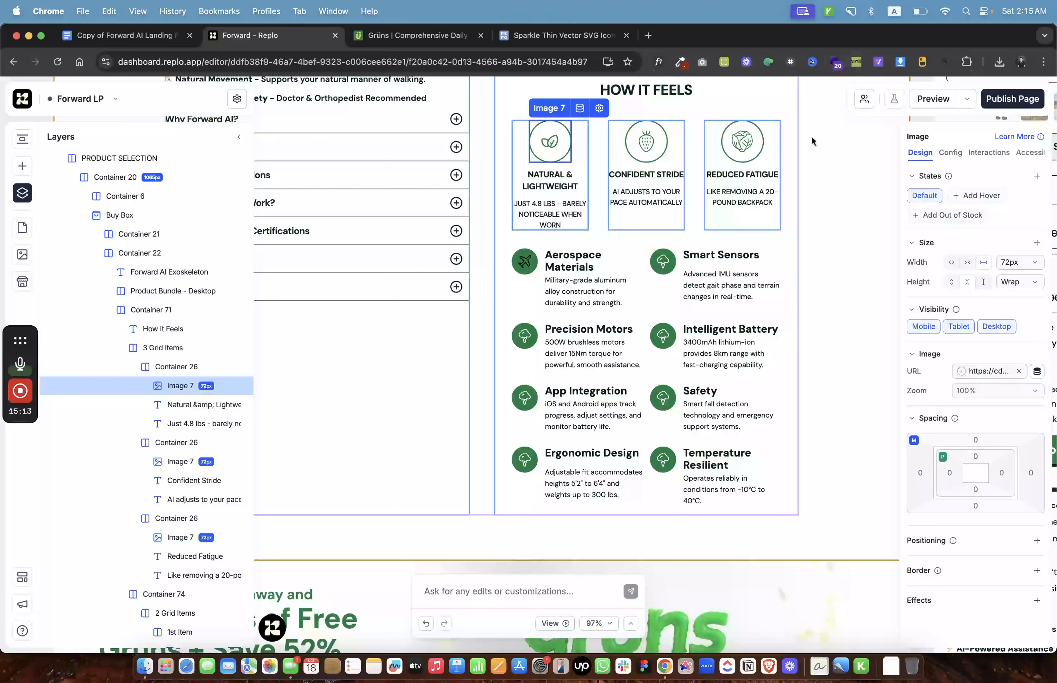
pyautogui.click(680, 62)
pyautogui.click(665, 80)
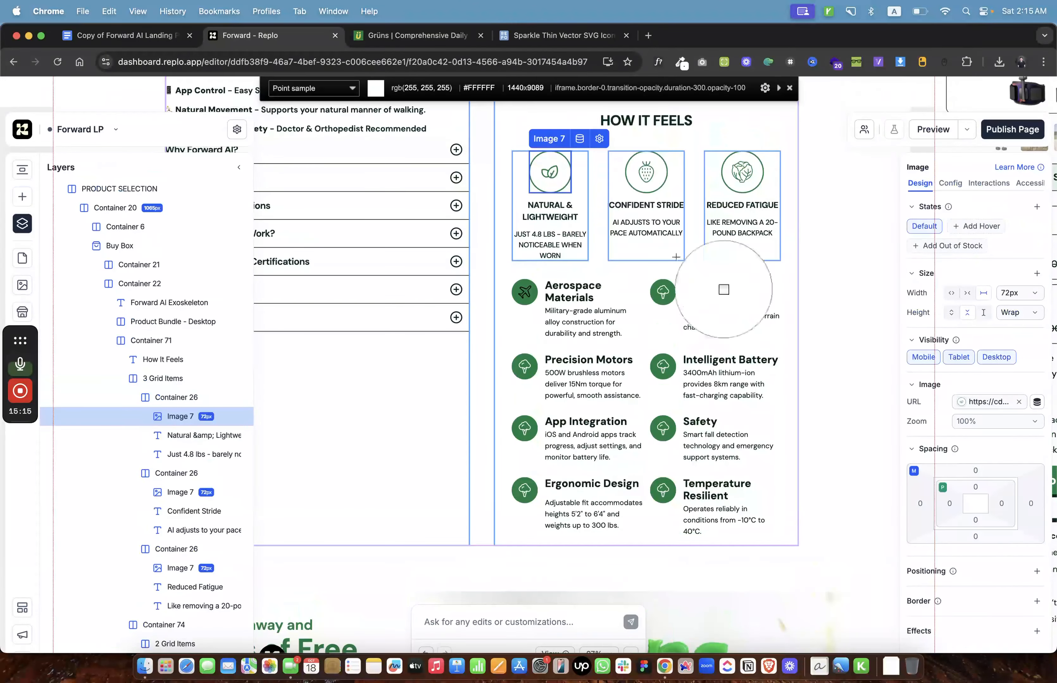
pyautogui.click(664, 290)
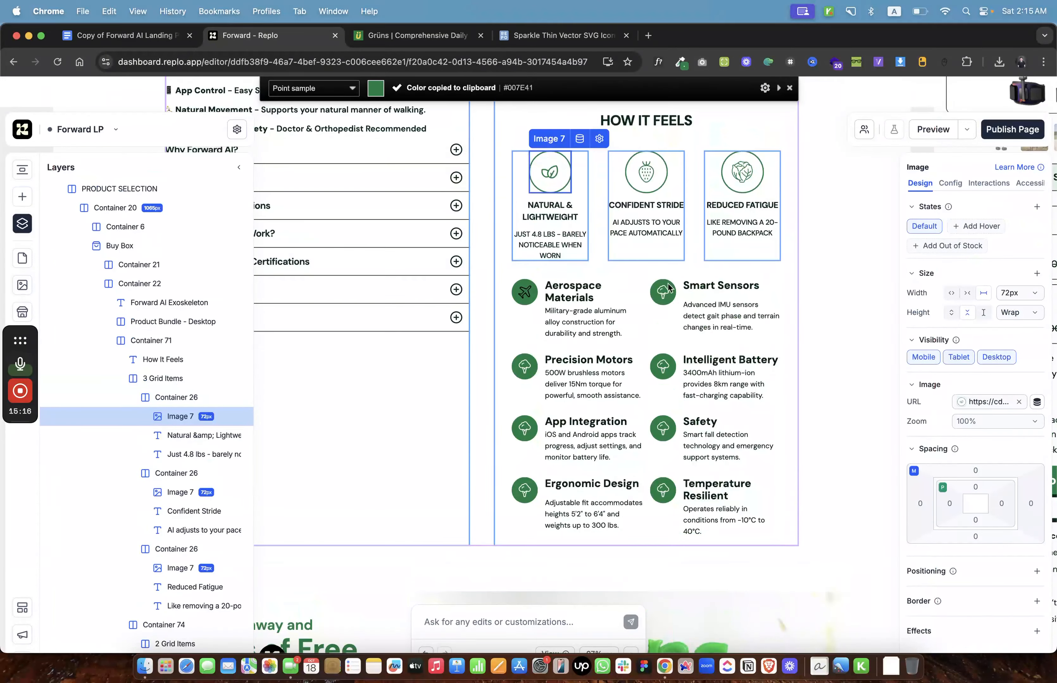
# Set the background colour of the airplane icon's container to #007E40.
pyautogui.click(541, 298)
pyautogui.scroll(-5, 960, 545)
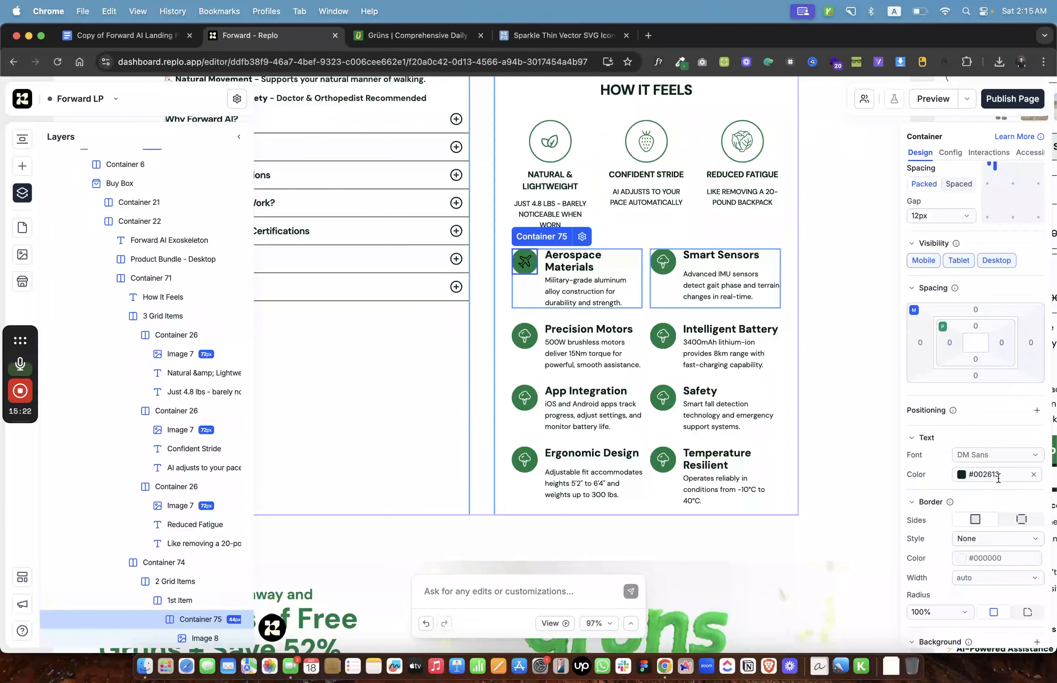
pyautogui.scroll(-2, 996, 597)
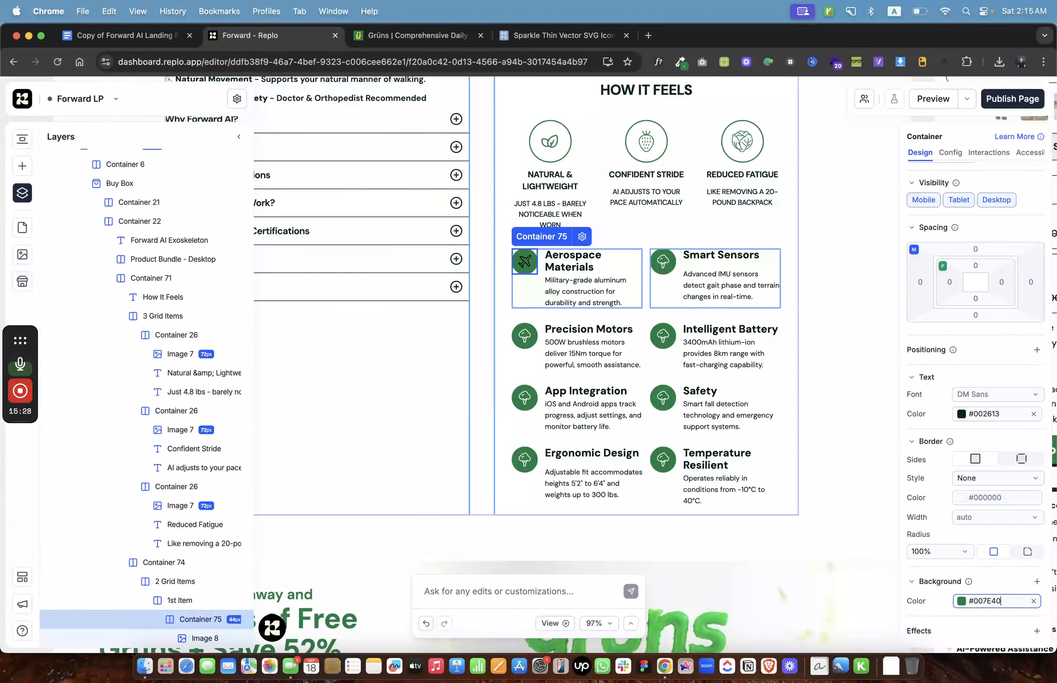
pyautogui.click(865, 332)
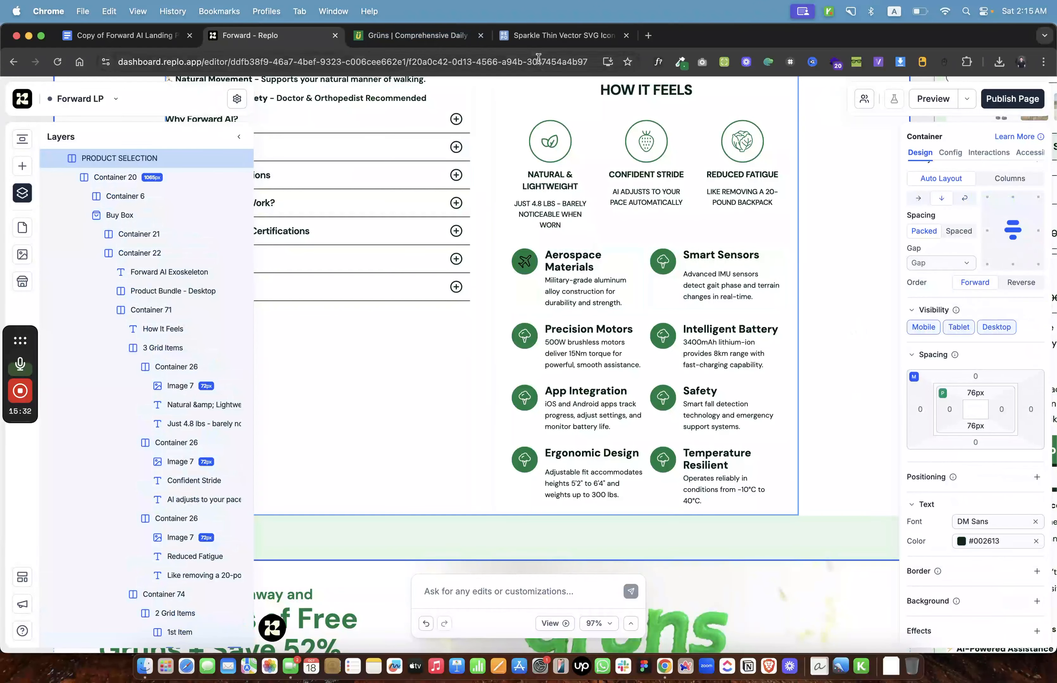
# Switch to SVG Repo, check the first icon name in the content document and search for airplane icons.
pyautogui.click(535, 43)
pyautogui.click(816, 156)
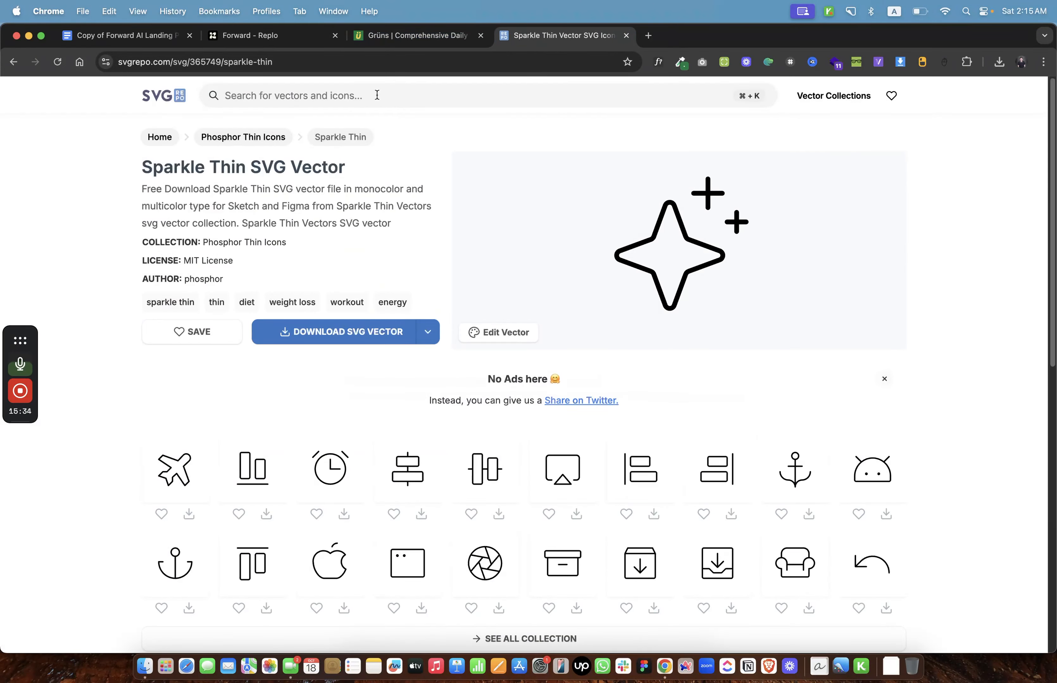
pyautogui.press('super+k')
pyautogui.write('a')
pyautogui.click(124, 36)
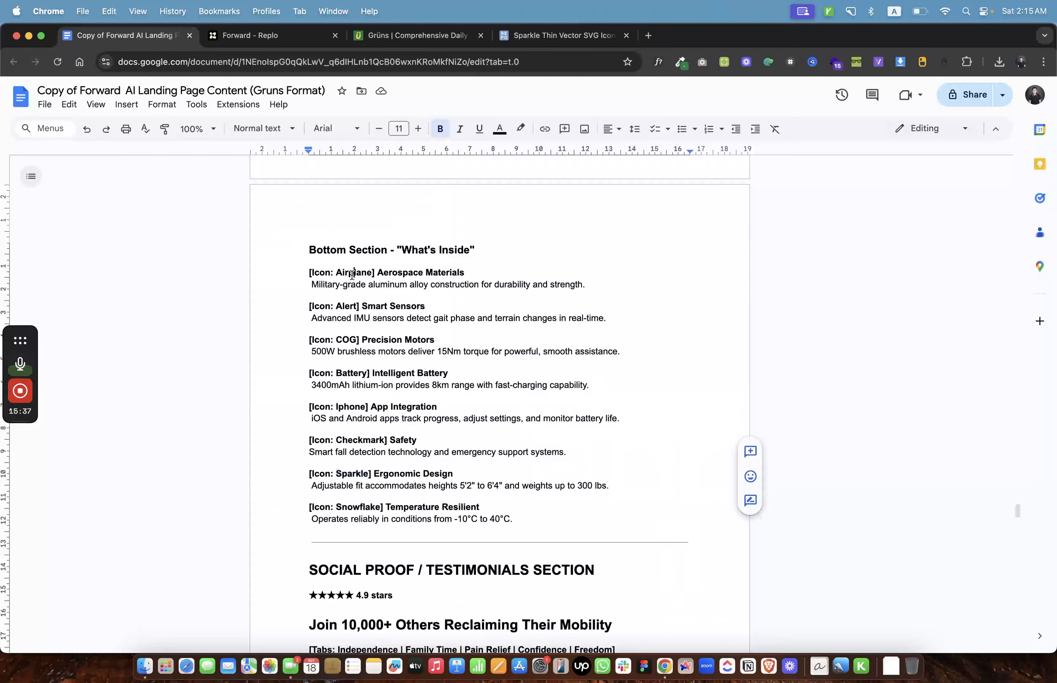
pyautogui.click(562, 39)
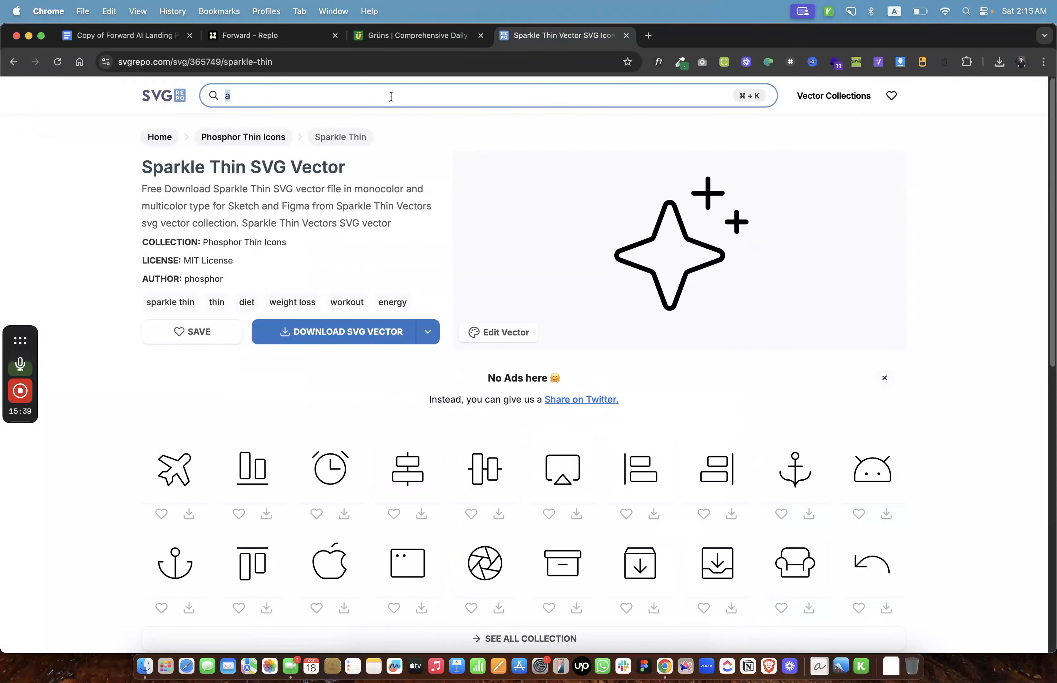
pyautogui.write('airplane')
pyautogui.press('Return')
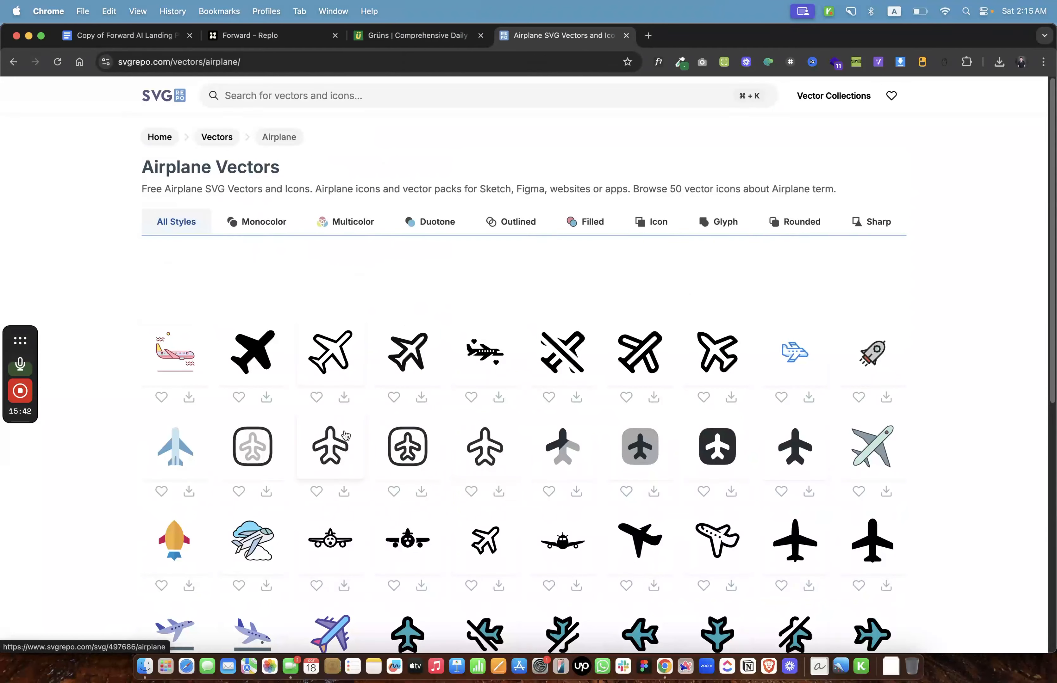
# Open the outlined diagonal airplane vector for editing, set its colour to #fff and export the SVG.
pyautogui.click(334, 289)
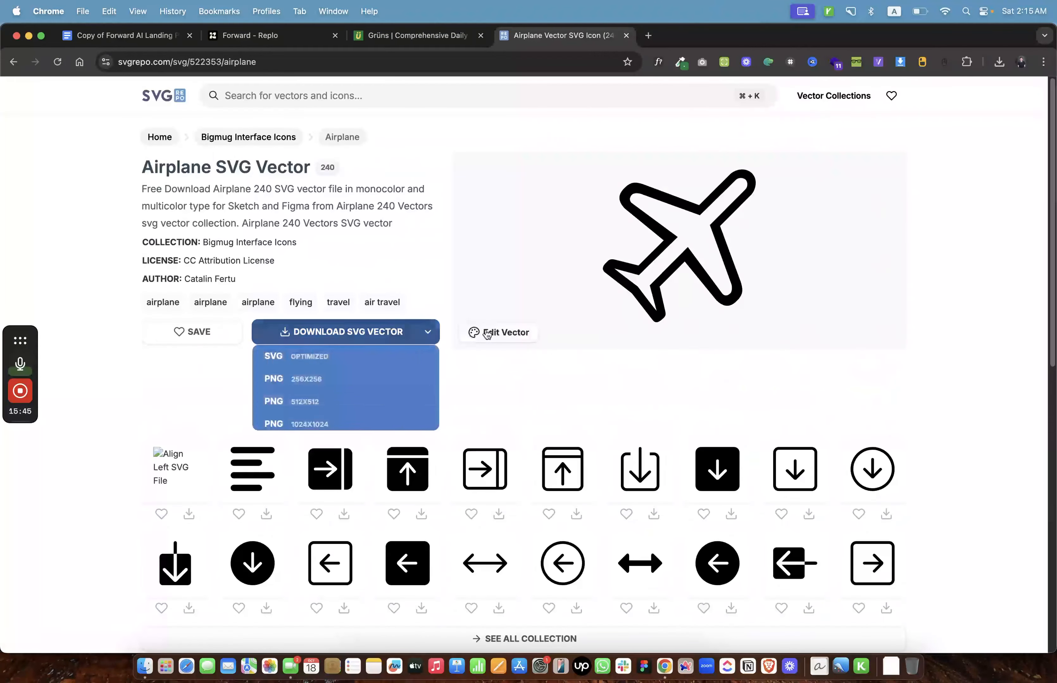
pyautogui.click(487, 335)
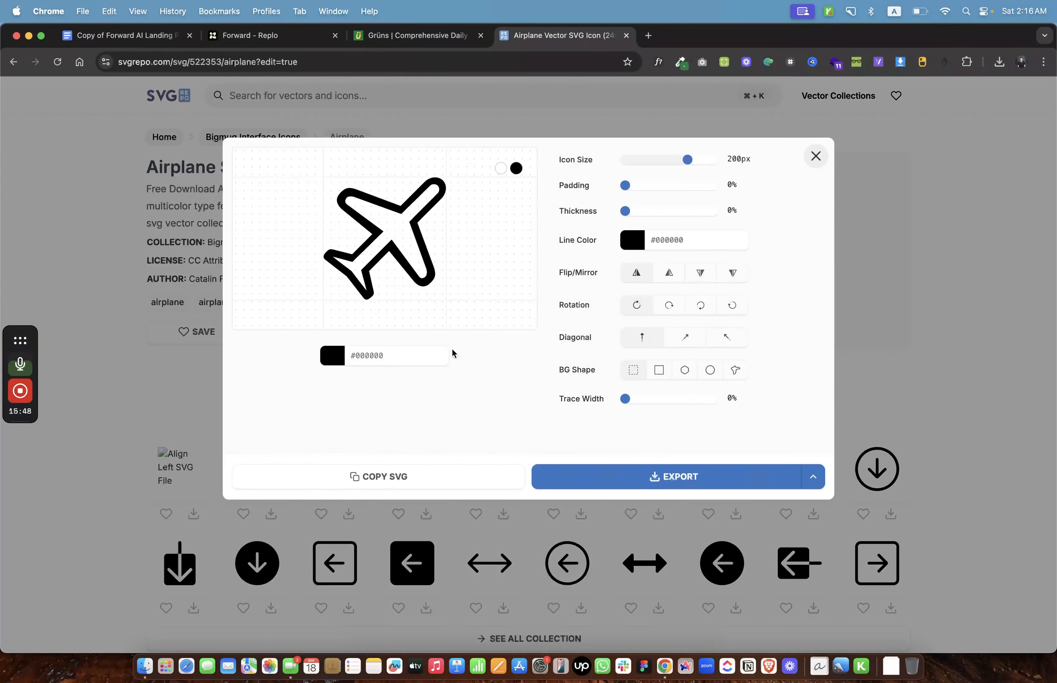
pyautogui.doubleClick(392, 357)
pyautogui.write('fff')
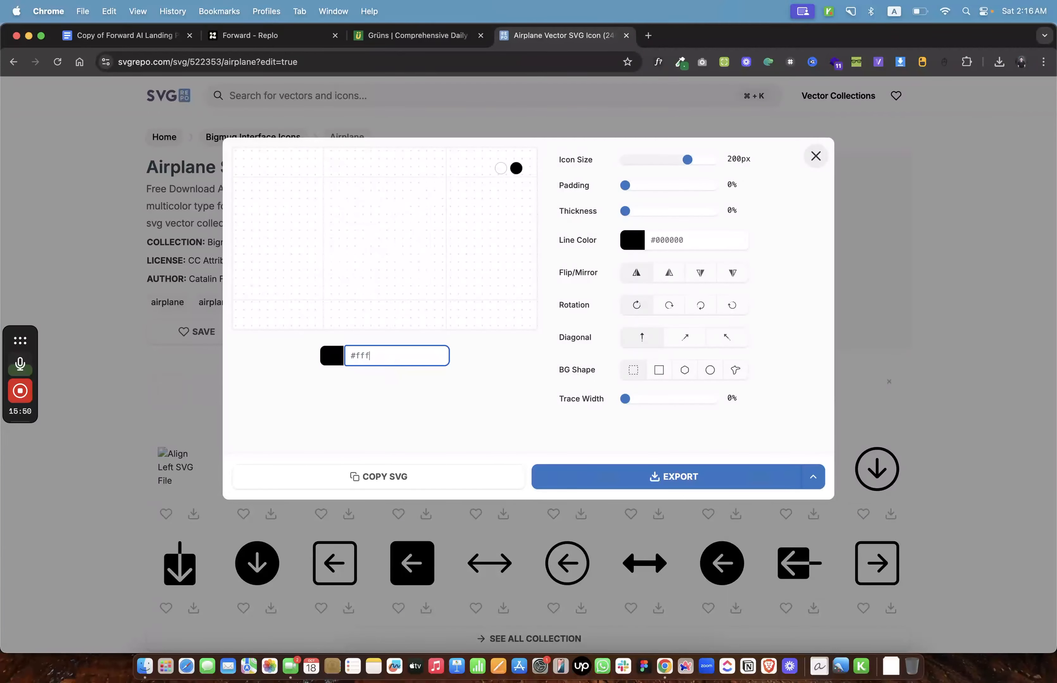
pyautogui.click(618, 480)
# Back in Replo, upload the exported white airplane SVG and use it as the Aerospace Materials icon image.
pyautogui.click(249, 36)
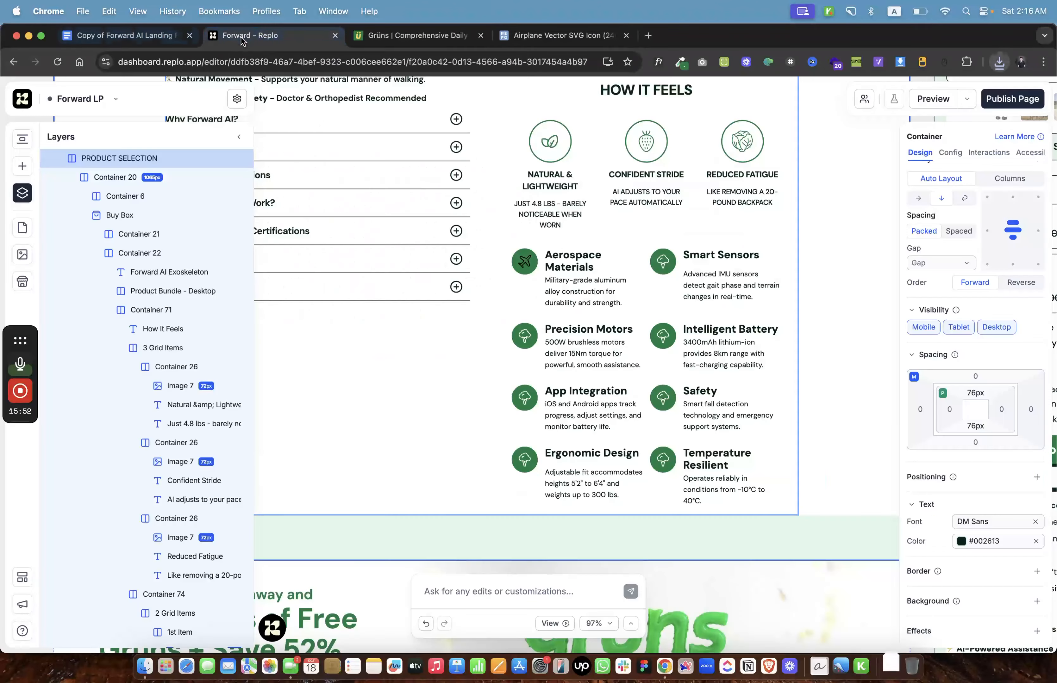
pyautogui.click(525, 262)
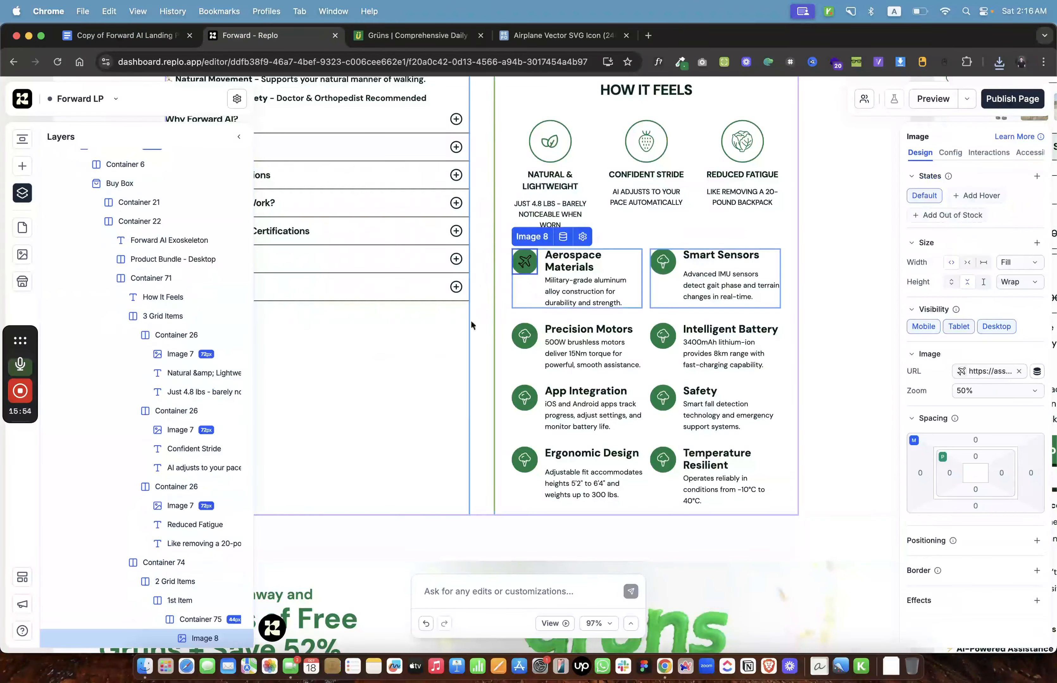
pyautogui.click(962, 375)
pyautogui.click(790, 373)
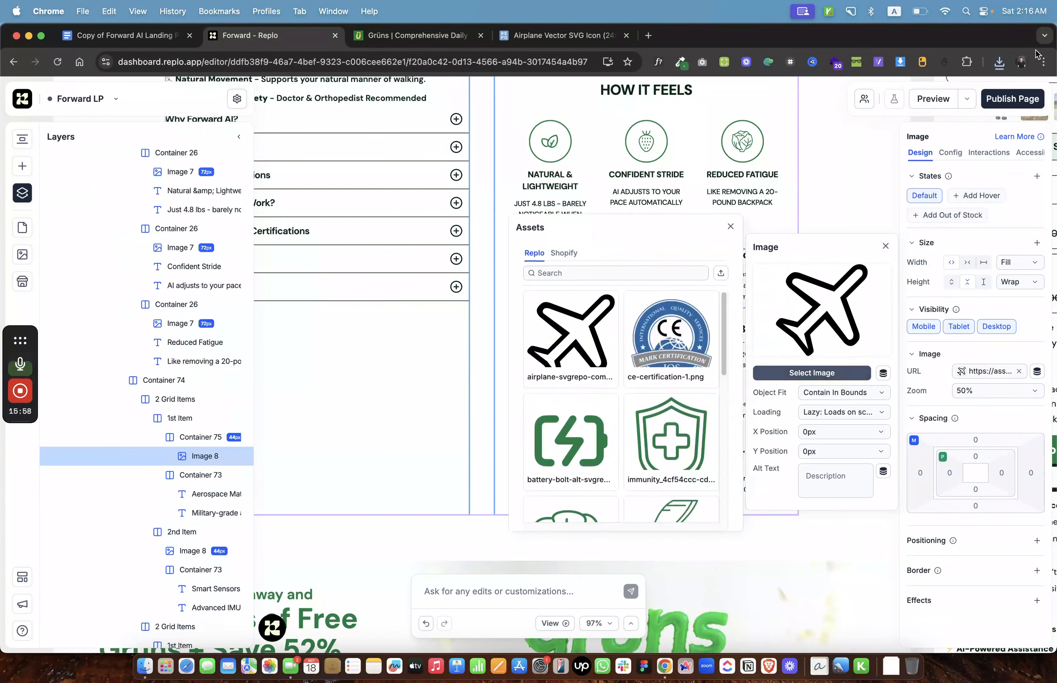
pyautogui.click(999, 62)
pyautogui.moveTo(659, 265); pyautogui.dragTo(600, 325)
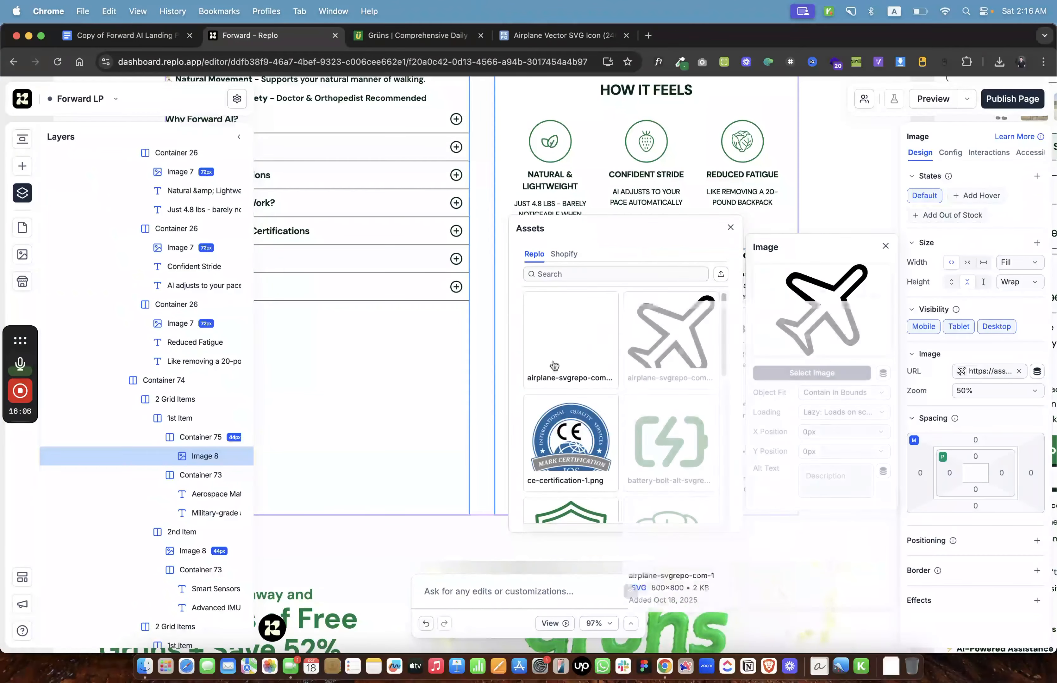
pyautogui.click(580, 347)
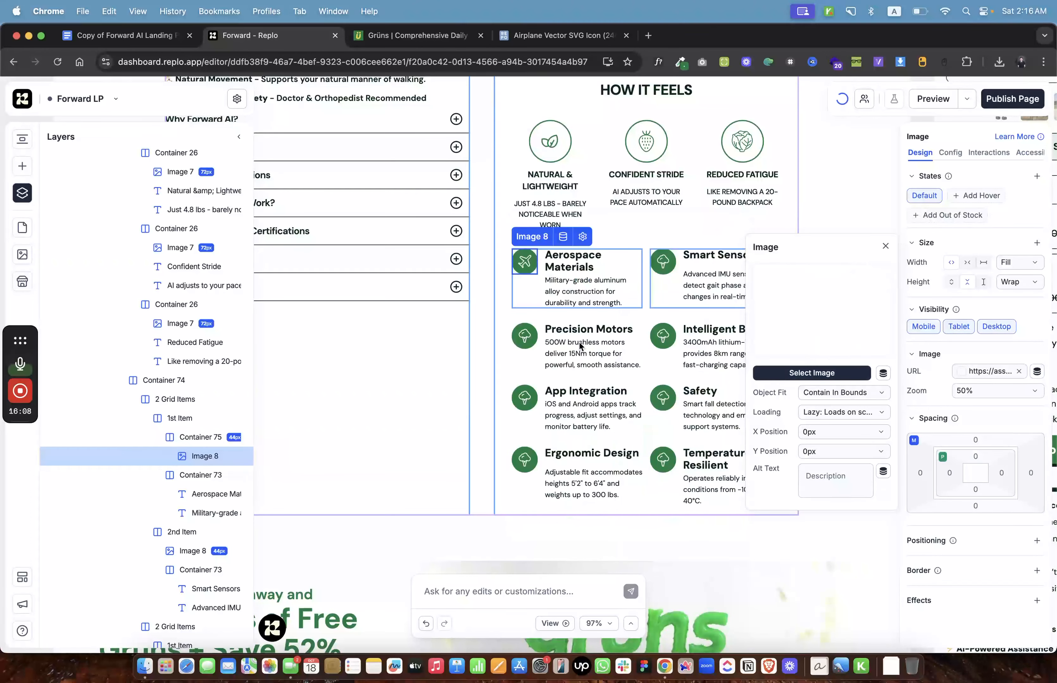
pyautogui.press('Escape')
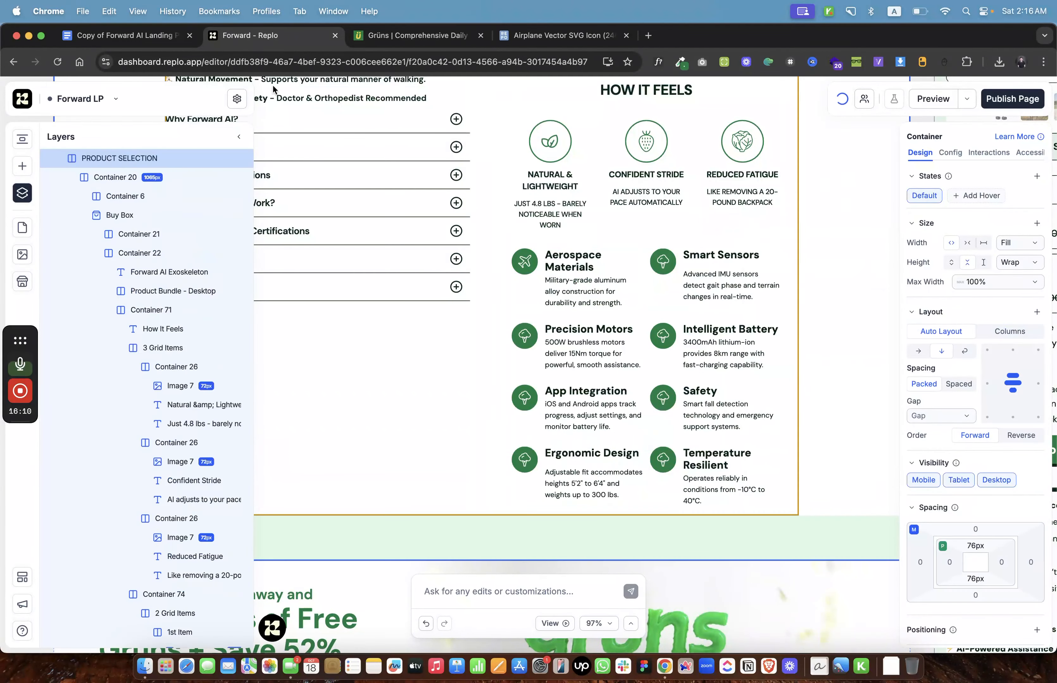
# Copy the icon name Alert for Smart Sensors from the content document and search SVG Repo for it.
pyautogui.click(127, 35)
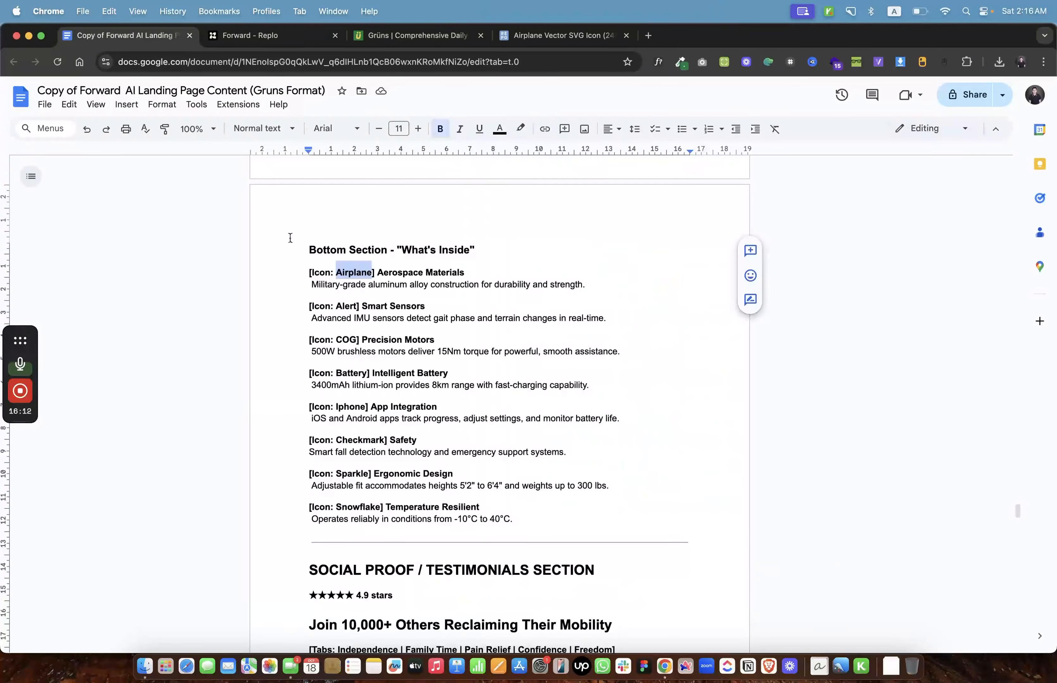
pyautogui.doubleClick(346, 306)
pyautogui.press('super+c')
pyautogui.click(540, 38)
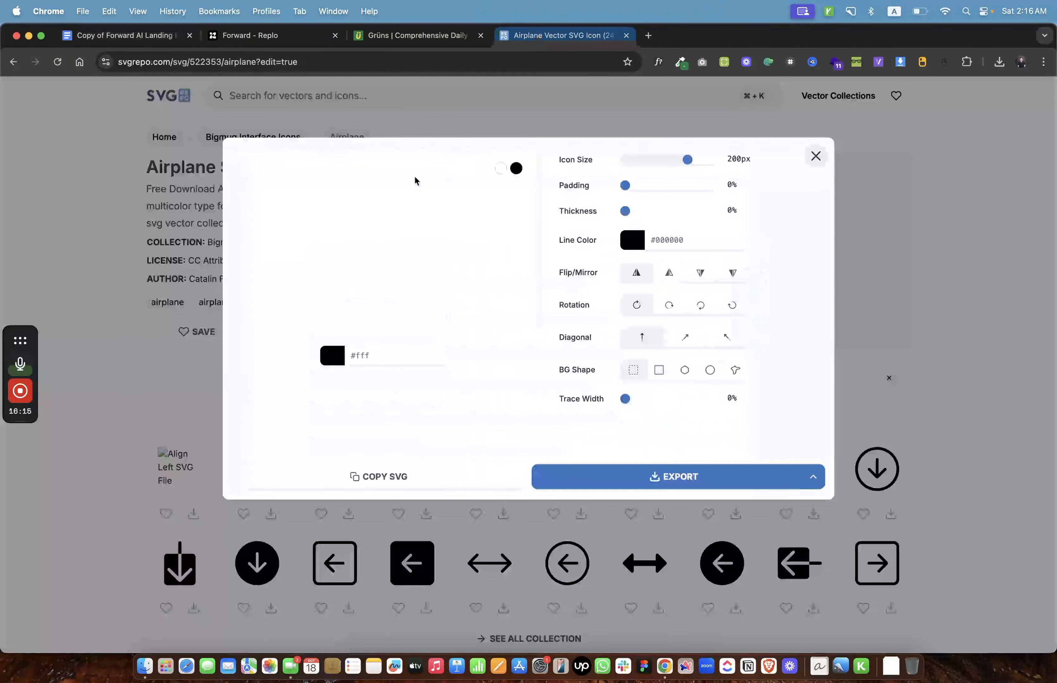
pyautogui.click(462, 130)
pyautogui.click(427, 97)
pyautogui.press('super+v')
pyautogui.press('Return')
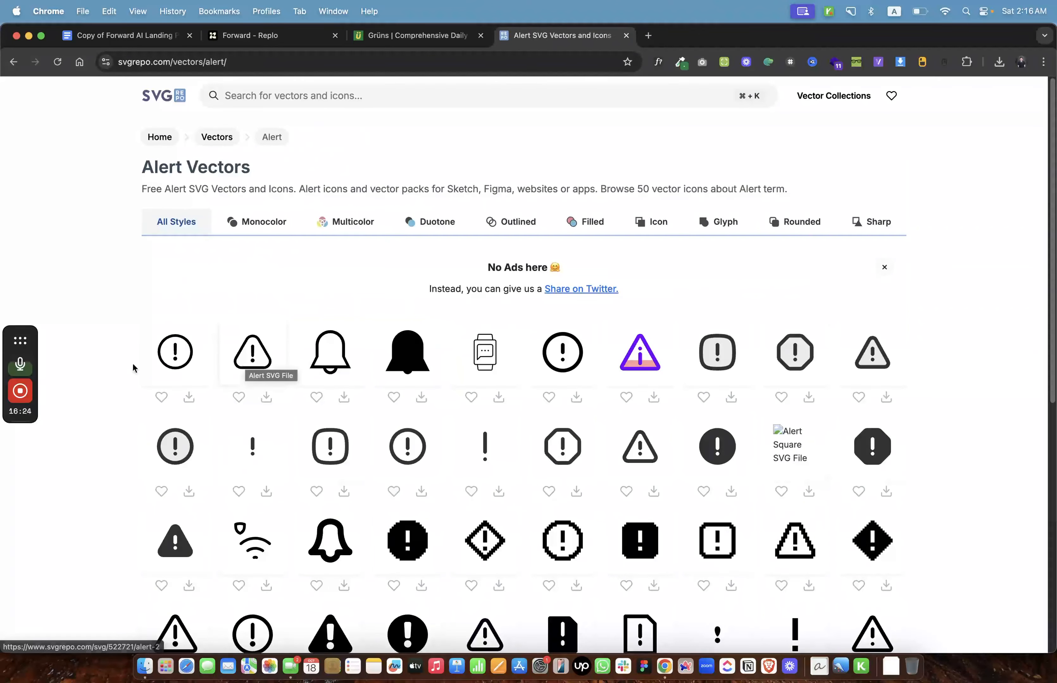
# Open the outlined triangular alert vector for editing, set its colour to #fff and export the SVG.
pyautogui.click(264, 353)
pyautogui.click(433, 333)
pyautogui.click(492, 332)
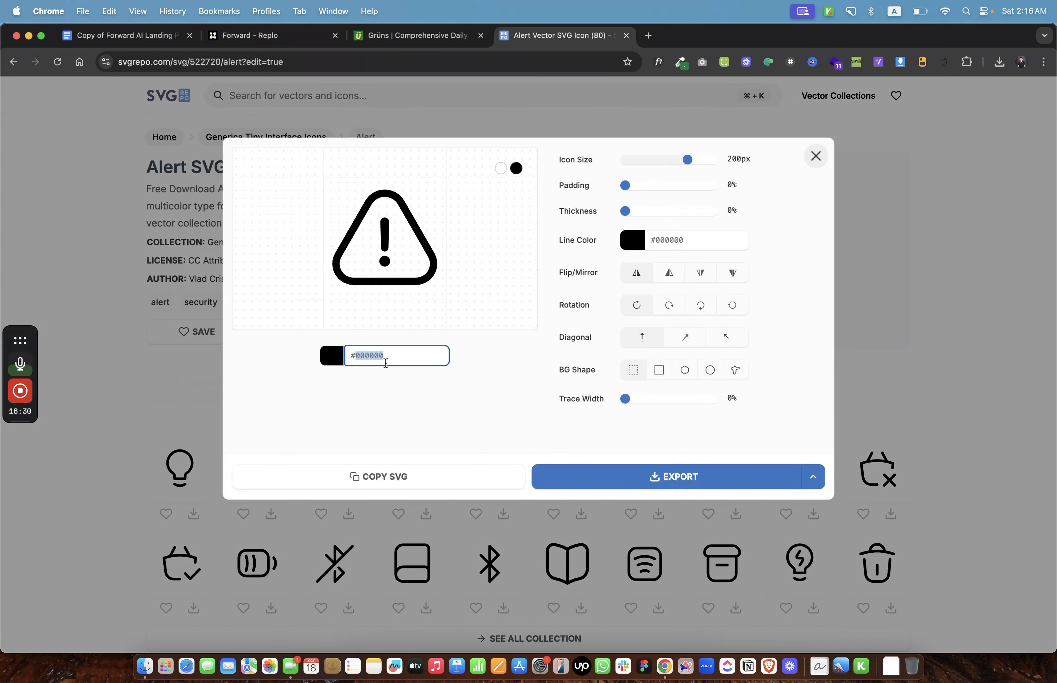
pyautogui.write('fff')
pyautogui.doubleClick(677, 241)
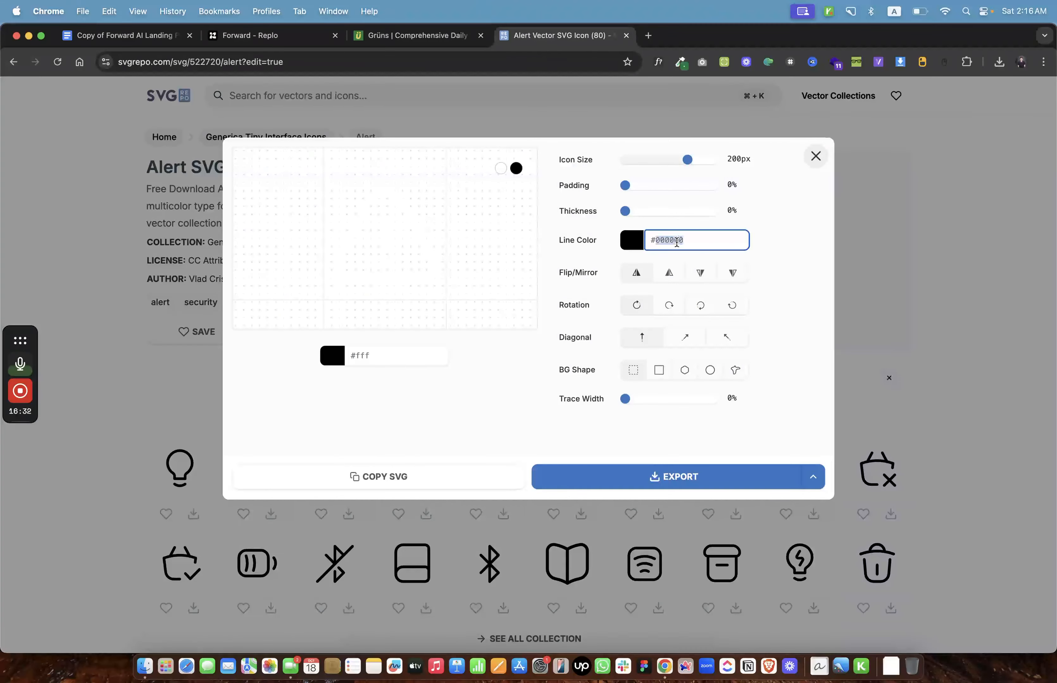
pyautogui.click(502, 439)
pyautogui.click(611, 477)
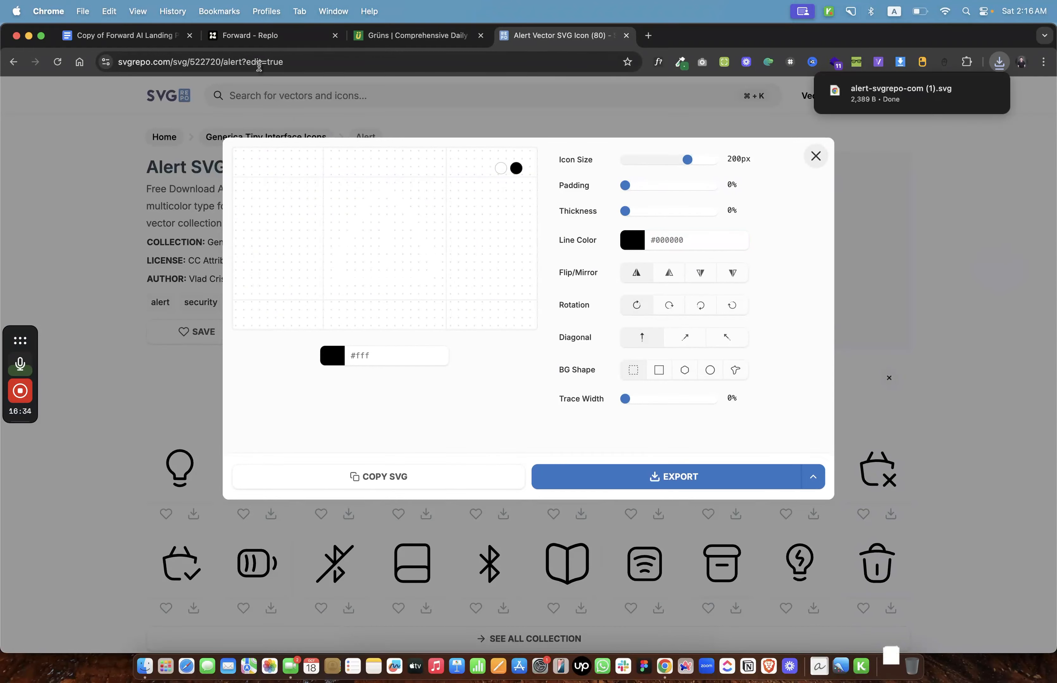
# Return to Replo and rename the airplane image's container in the Aerospace Materials item as Icon.
pyautogui.click(250, 37)
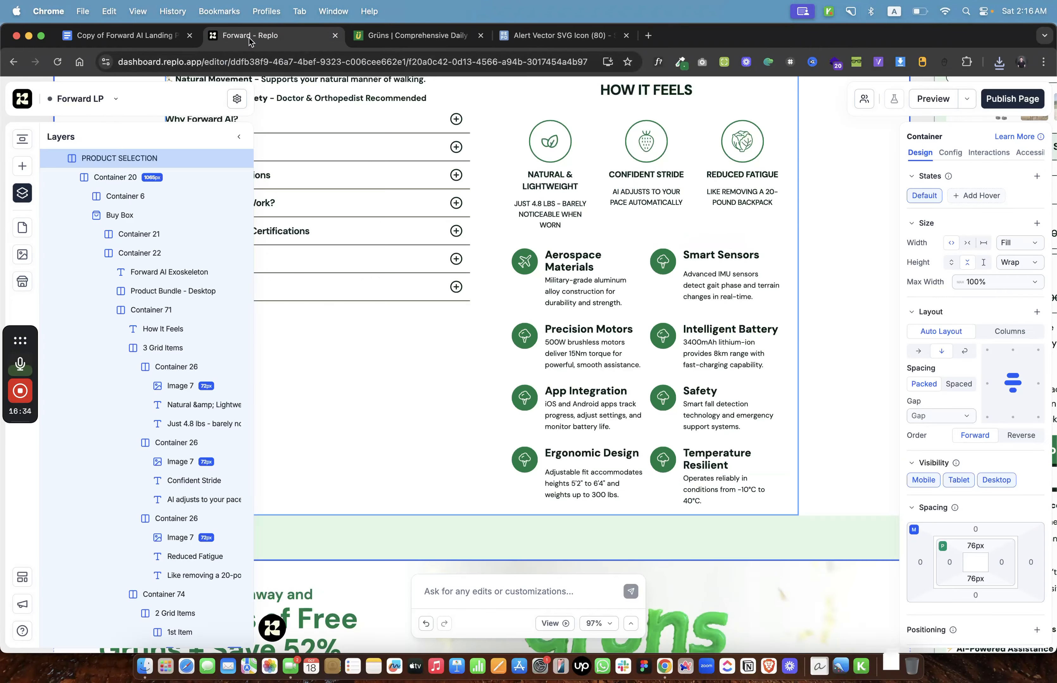
pyautogui.click(660, 267)
pyautogui.click(186, 543)
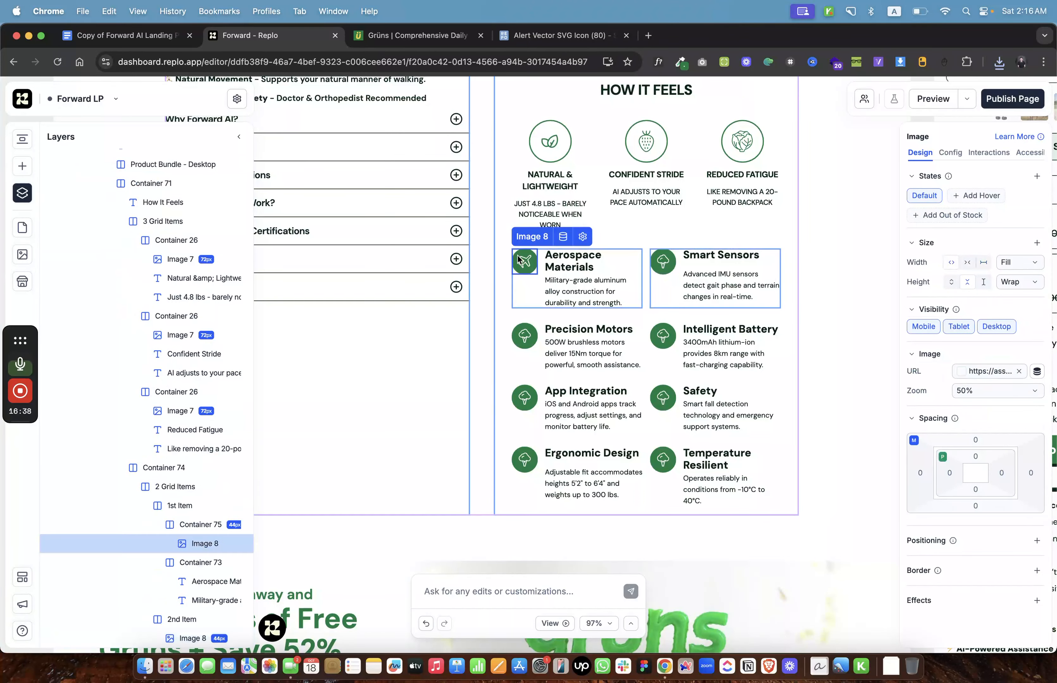
pyautogui.scroll(-3, 167, 530)
pyautogui.click(189, 457)
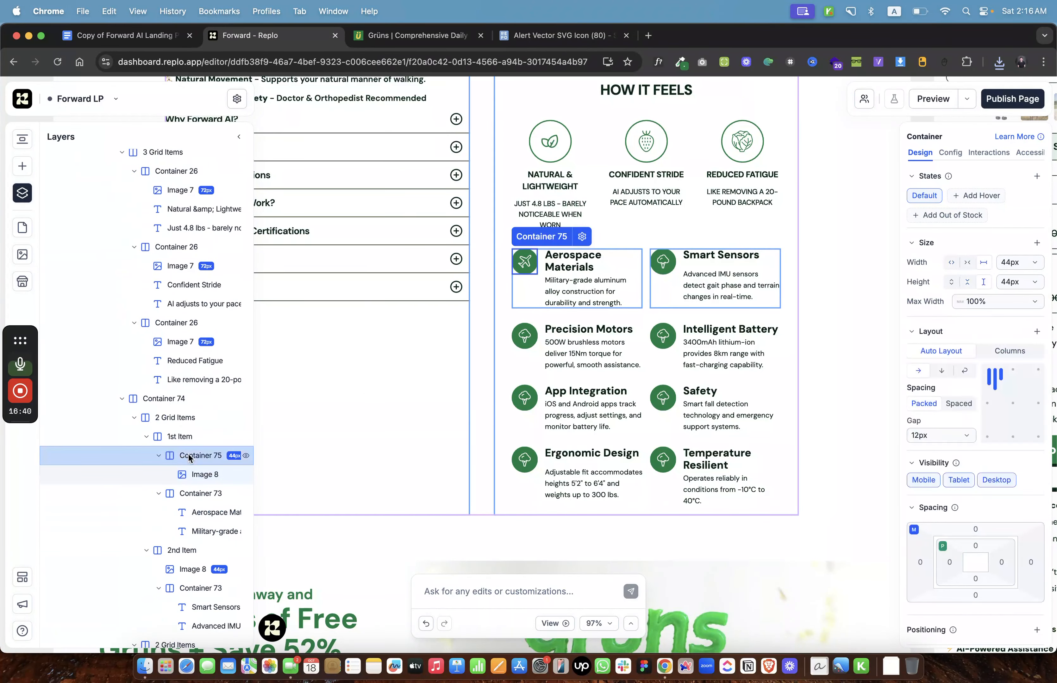
pyautogui.doubleClick(188, 456)
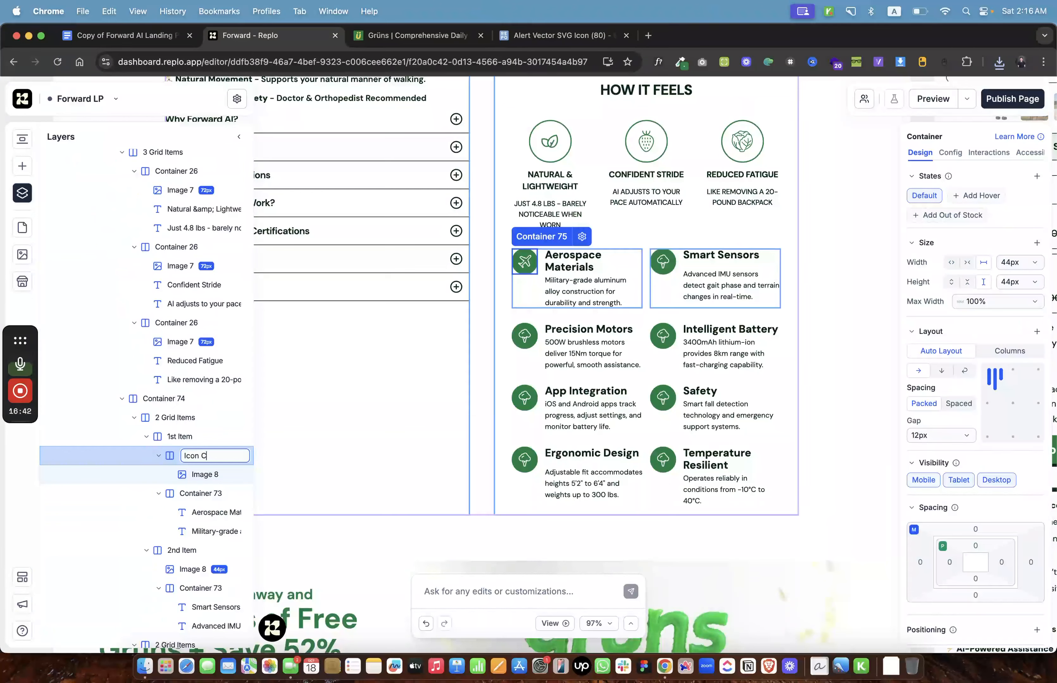
pyautogui.write('Icon')
pyautogui.press('Return')
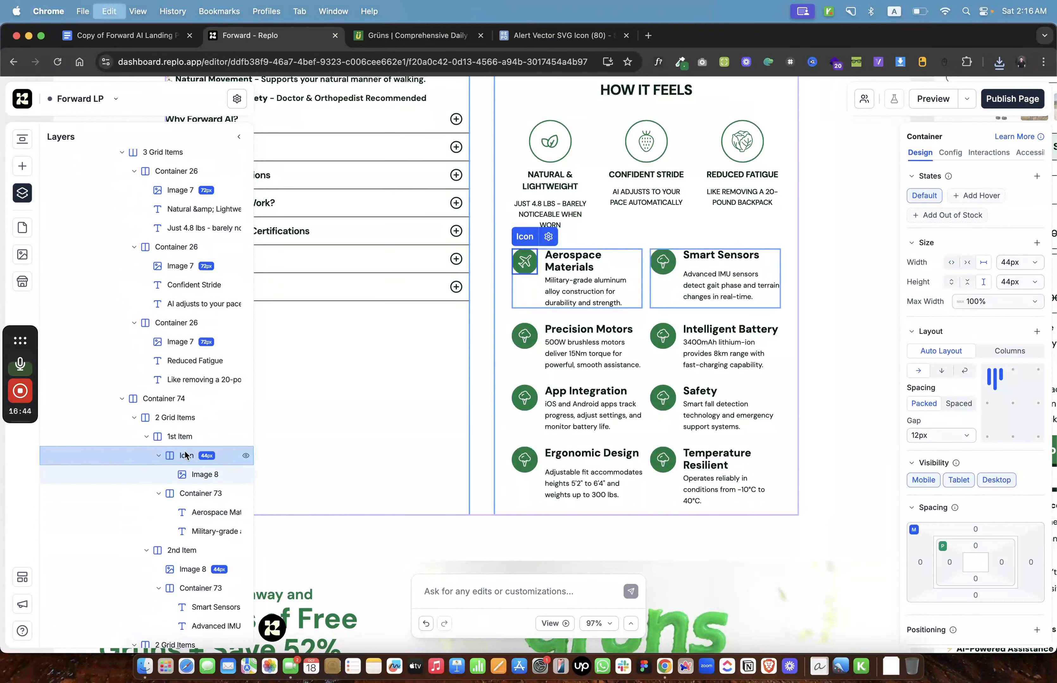
# Paste a copy of the Icon container into the Smart Sensors item and delete its old mushroom image.
pyautogui.doubleClick(663, 264)
pyautogui.scroll(-3, 167, 508)
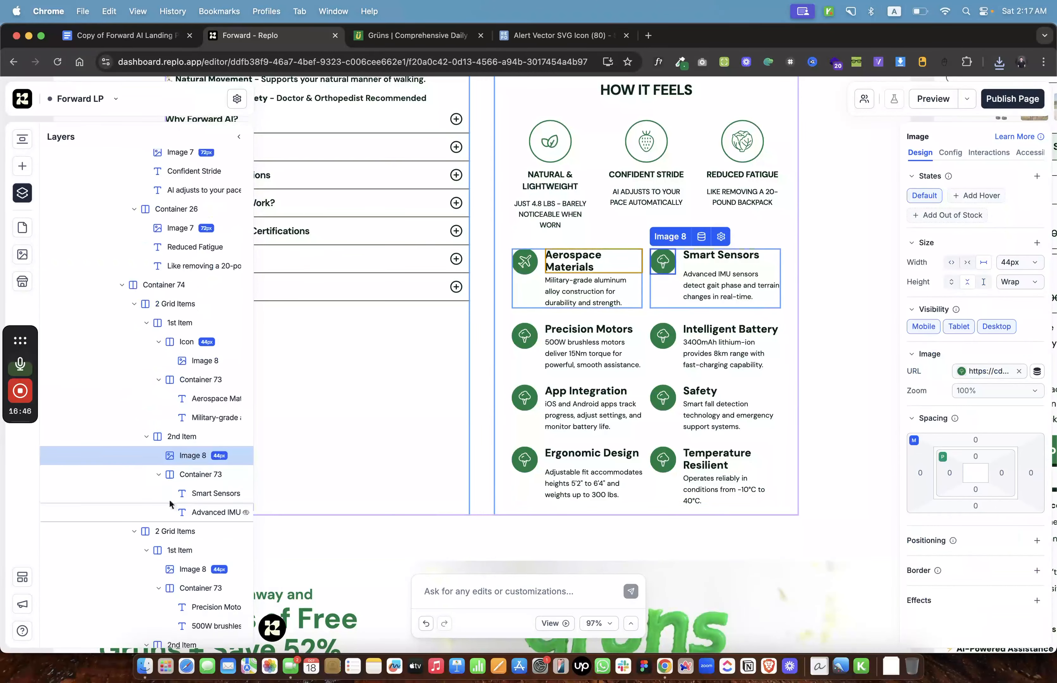
pyautogui.click(177, 436)
pyautogui.press('cmd+v')
pyautogui.click(193, 475)
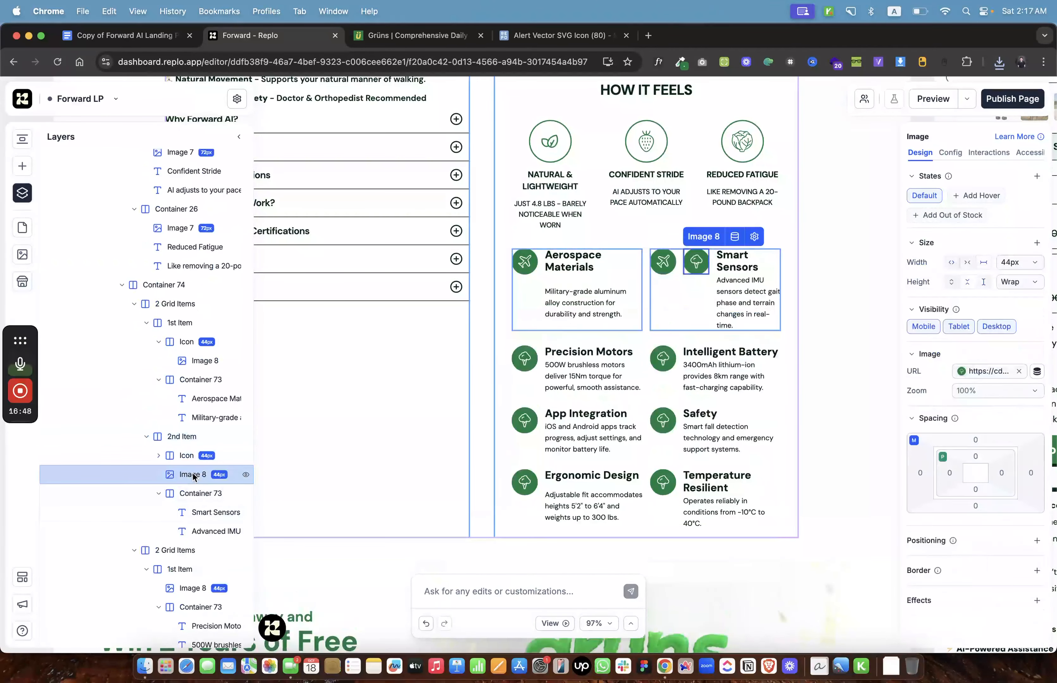
pyautogui.press('Delete')
# Paste the Icon container into the Precision Motors item and delete its old mushroom image.
pyautogui.scroll(-3, 186, 444)
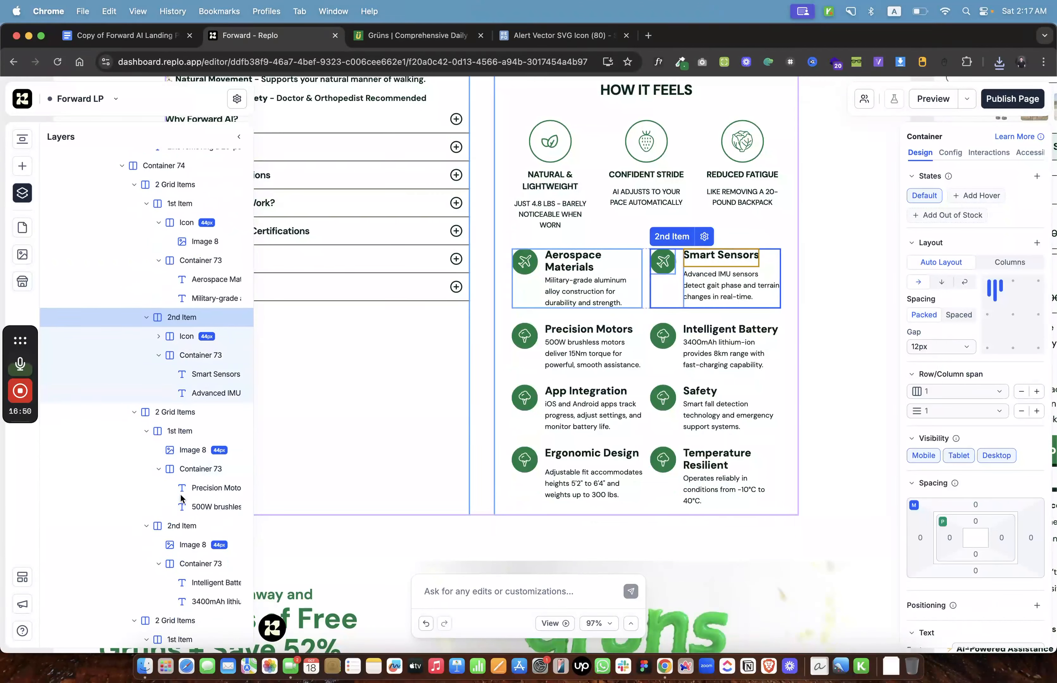
pyautogui.click(186, 434)
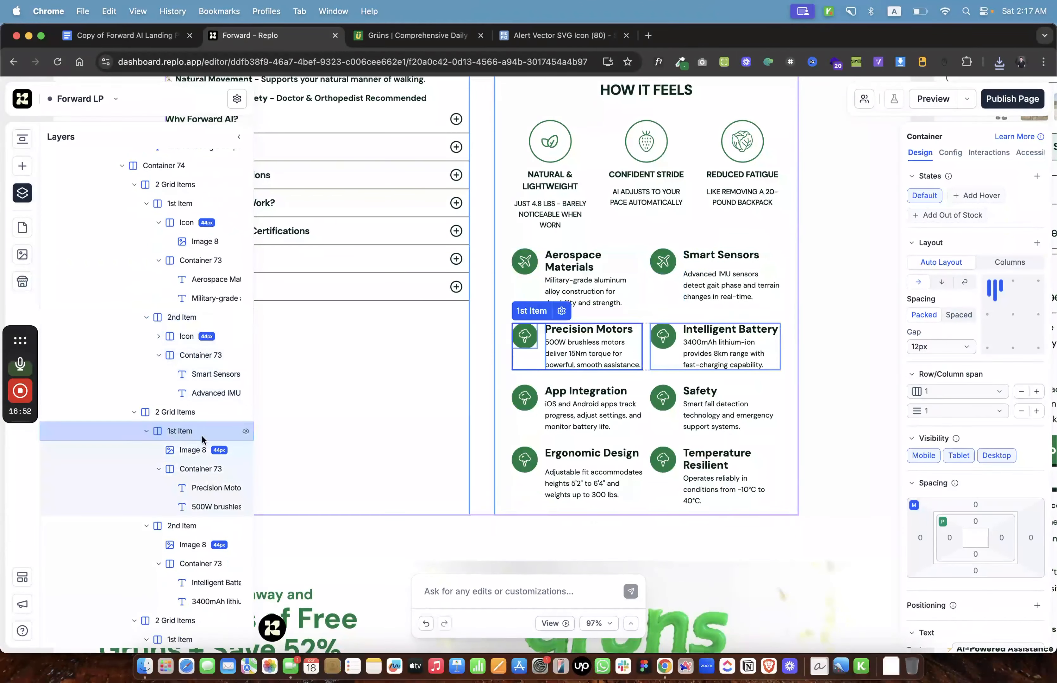
pyautogui.press('cmd+v')
pyautogui.click(185, 471)
pyautogui.press('Delete')
# Paste the Icon container into the Intelligent Battery item and delete its old mushroom image.
pyautogui.scroll(-3, 185, 471)
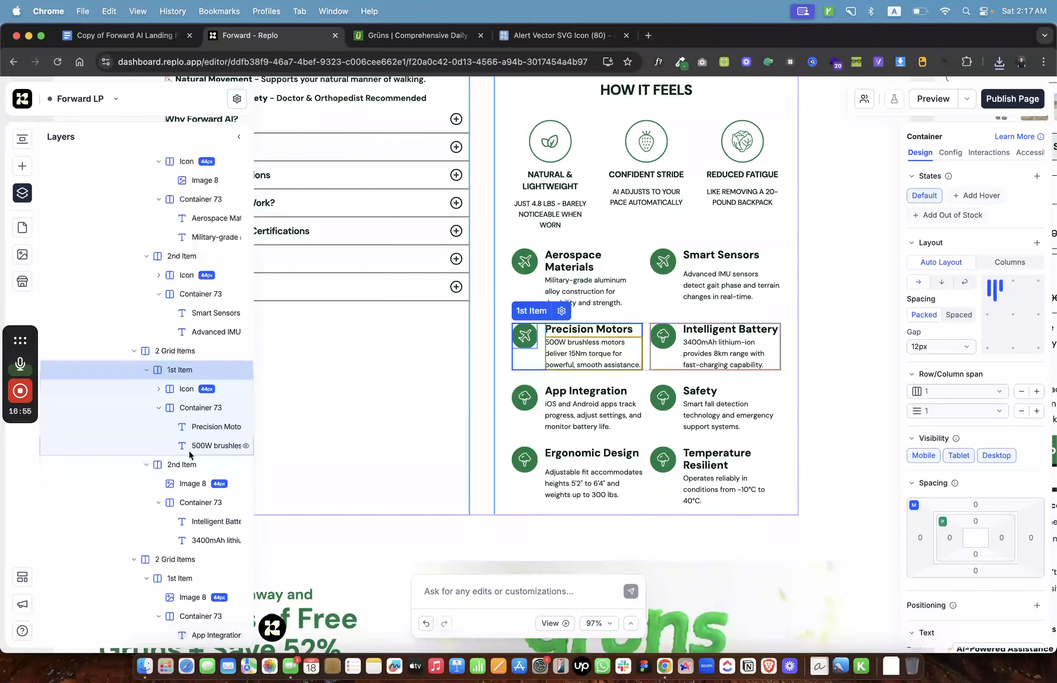
pyautogui.click(189, 445)
pyautogui.click(186, 465)
pyautogui.press('cmd+v')
pyautogui.click(190, 502)
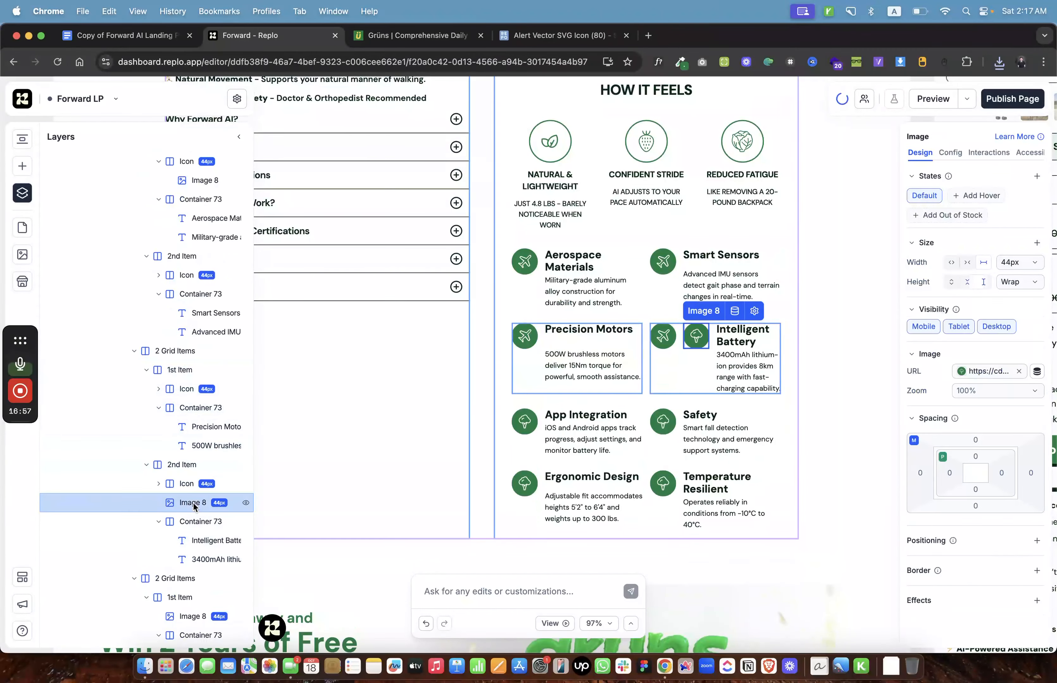
pyautogui.press('Delete')
# Paste the Icon container into the App Integration item and delete its old mushroom image.
pyautogui.scroll(-3, 189, 502)
pyautogui.click(186, 476)
pyautogui.press('super+v')
pyautogui.click(192, 514)
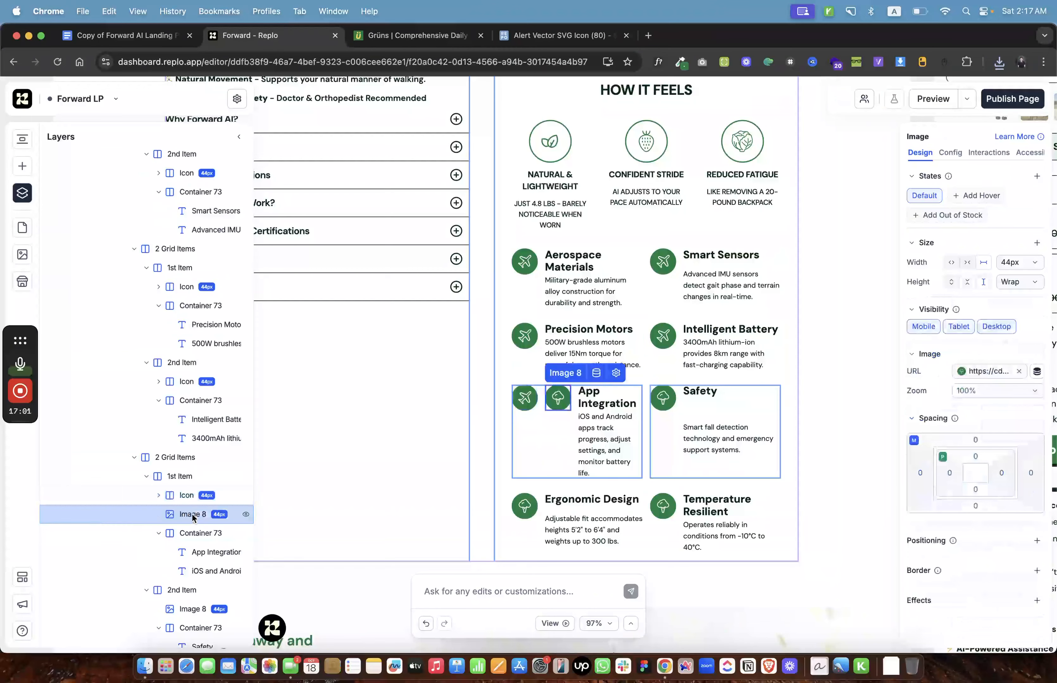
pyautogui.press('Delete')
# Paste the Icon container into the Safety item and delete its old mushroom image.
pyautogui.scroll(-3, 192, 514)
pyautogui.click(186, 474)
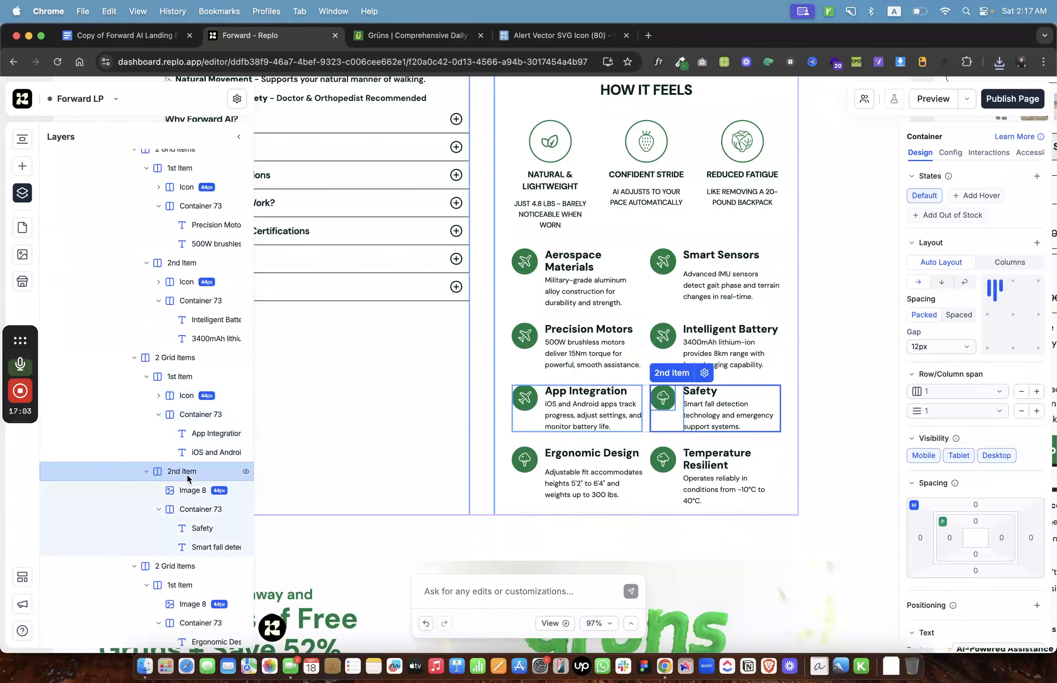
pyautogui.press('super+v')
pyautogui.click(194, 508)
pyautogui.press('Delete')
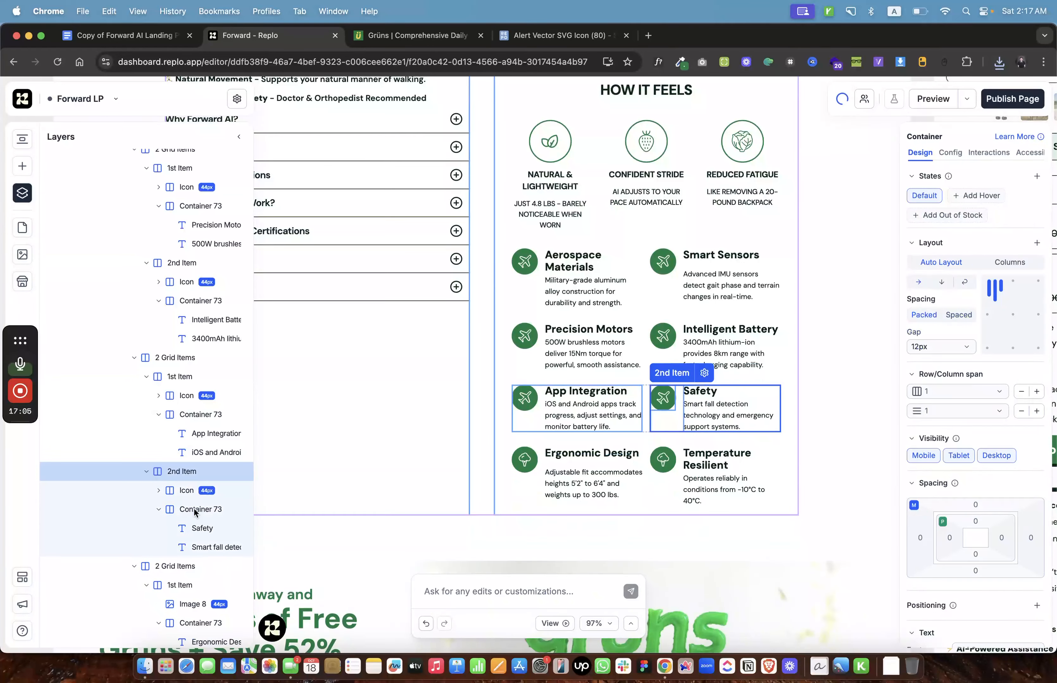
# Replace the mushroom images in the Ergonomic Design and Temperature Resilient items with copies of the Icon container.
pyautogui.scroll(-3, 194, 508)
pyautogui.click(184, 448)
pyautogui.press('super+v')
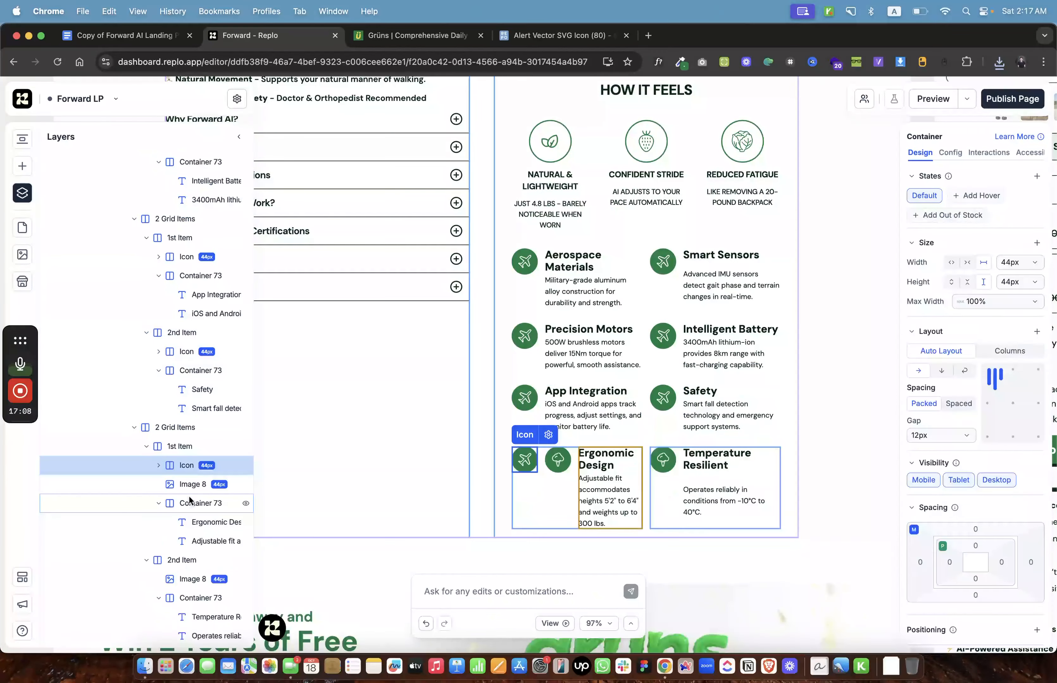
pyautogui.click(194, 484)
pyautogui.press('Delete')
pyautogui.click(194, 502)
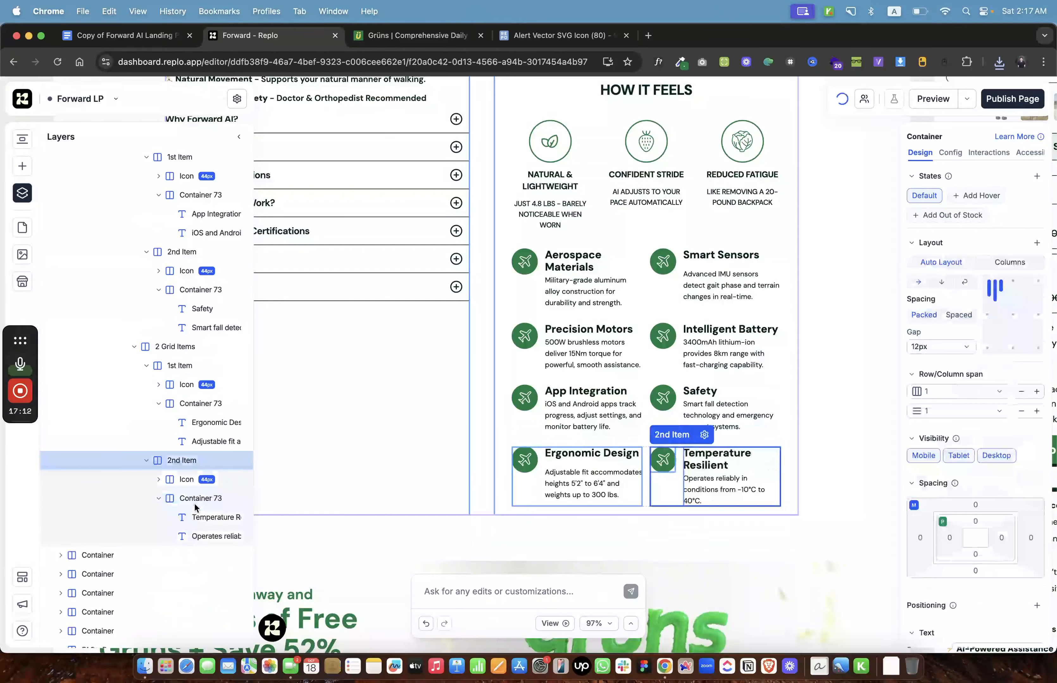
pyautogui.press('super+v')
# Upload alert-svgrepo-com (1).svg from the recent downloads and use it as the Smart Sensors icon image.
pyautogui.scroll(5, 482, 380)
pyautogui.click(644, 422)
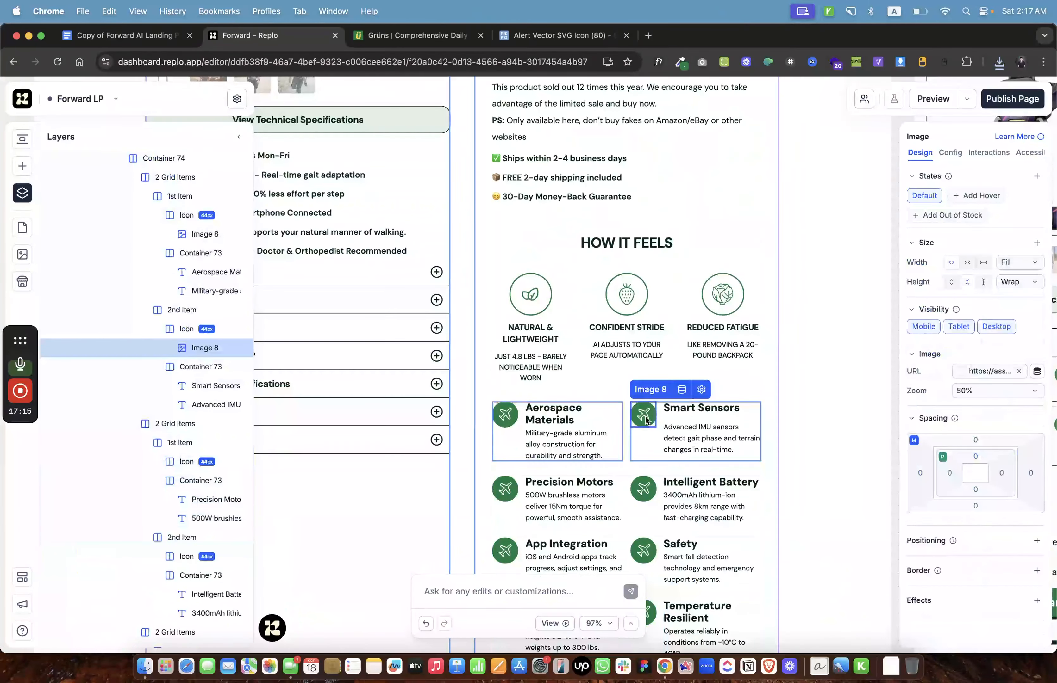
pyautogui.click(963, 373)
pyautogui.click(801, 371)
pyautogui.click(1000, 62)
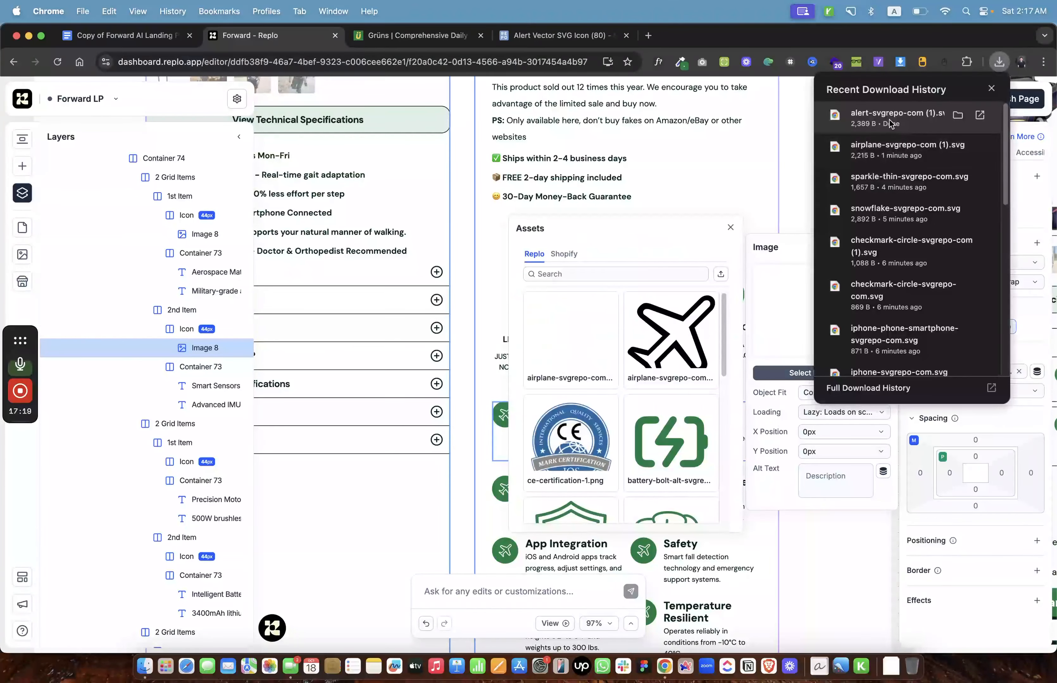
pyautogui.moveTo(890, 123); pyautogui.dragTo(595, 334)
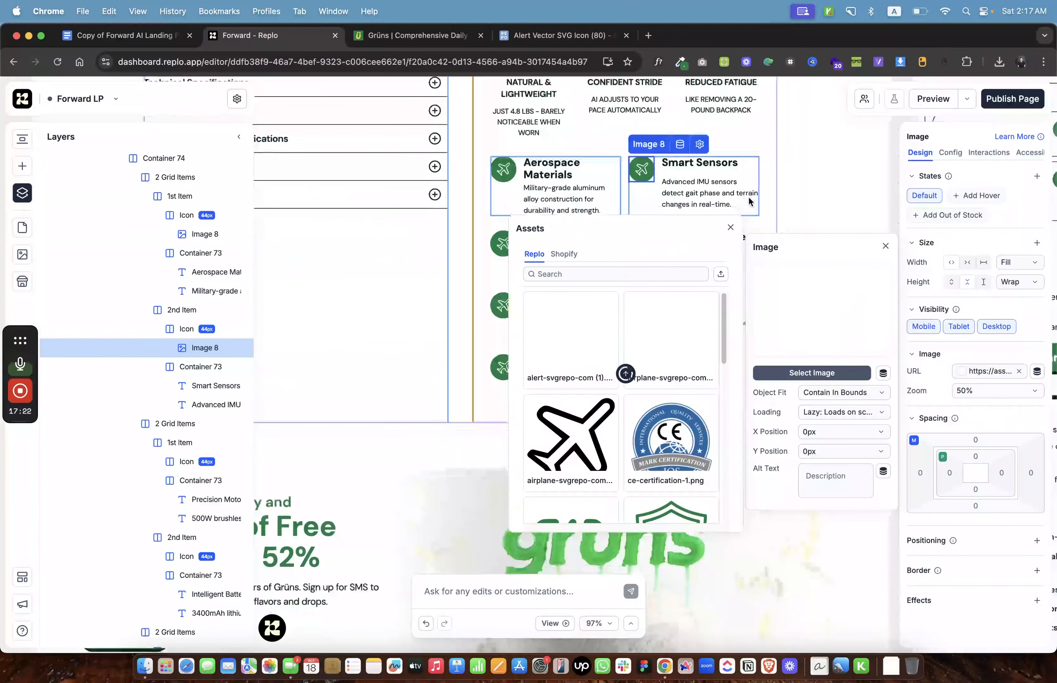
pyautogui.scroll(-2, 749, 201)
pyautogui.scroll(1, 772, 201)
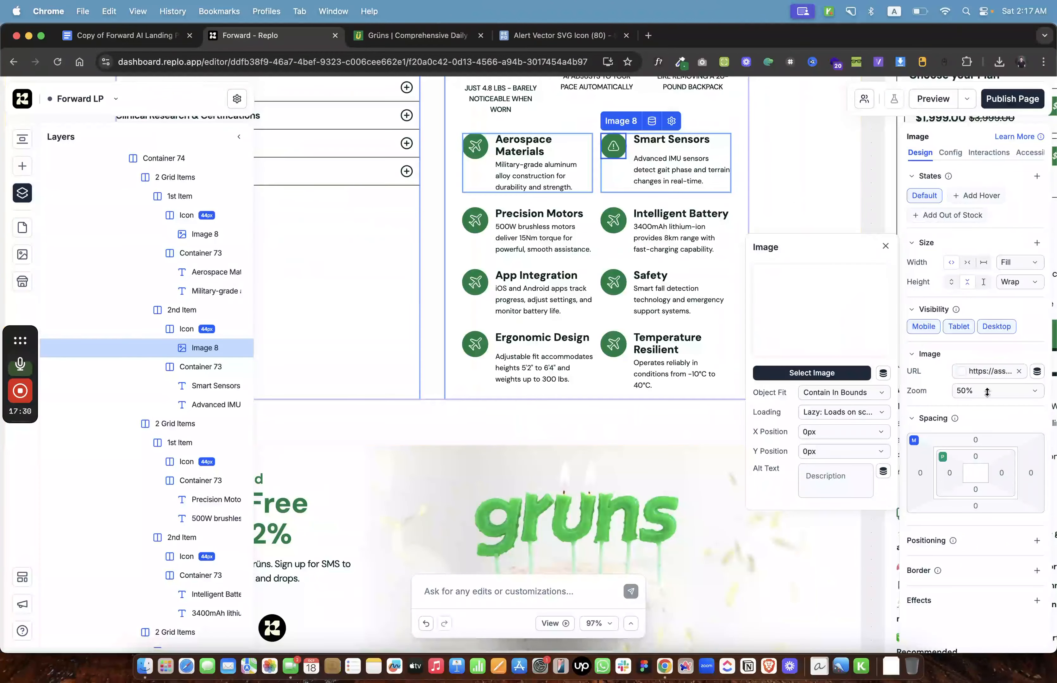
# Set the Smart Sensors icon's zoom to 65% and its Y position to -2px.
pyautogui.moveTo(987, 391); pyautogui.dragTo(982, 391)
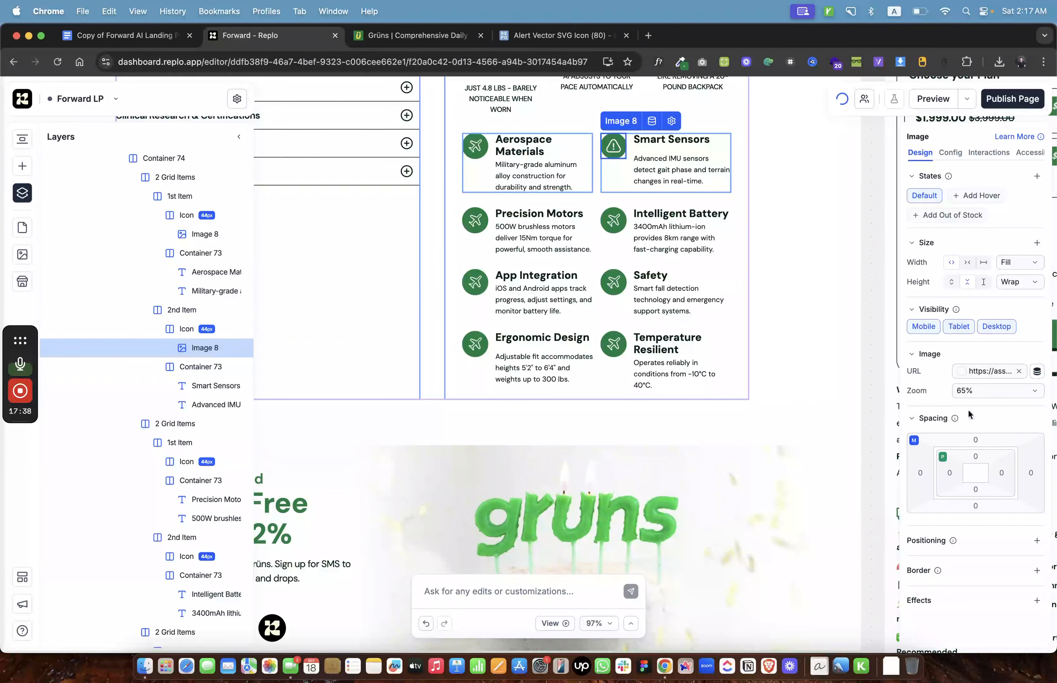
pyautogui.scroll(1, 799, 302)
pyautogui.click(799, 301)
pyautogui.click(606, 209)
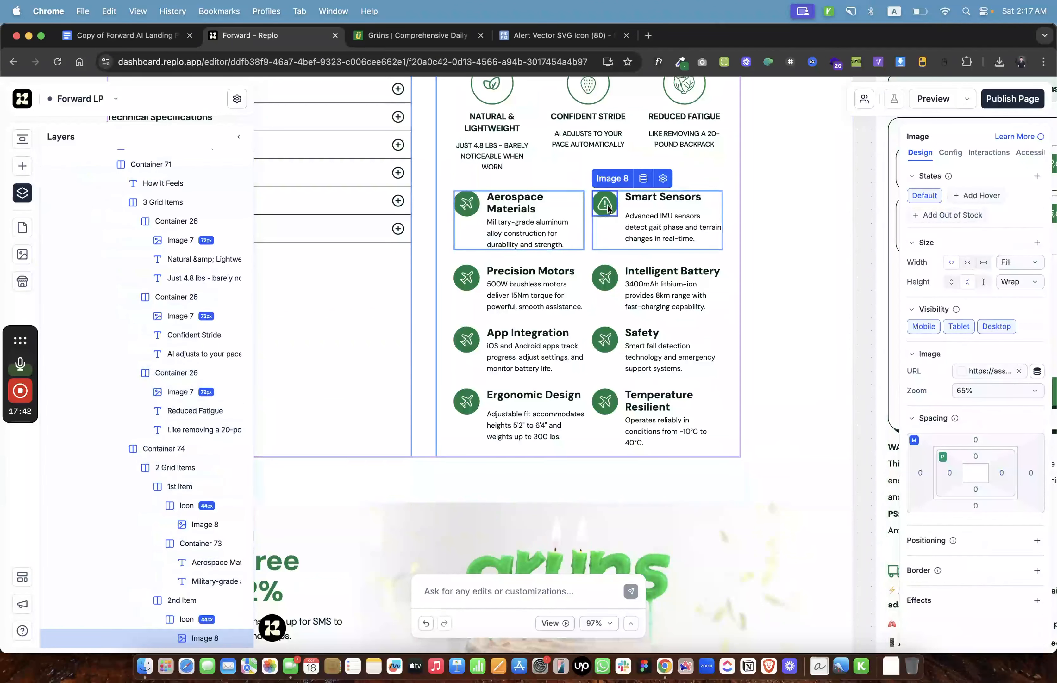
pyautogui.scroll(-2, 130, 617)
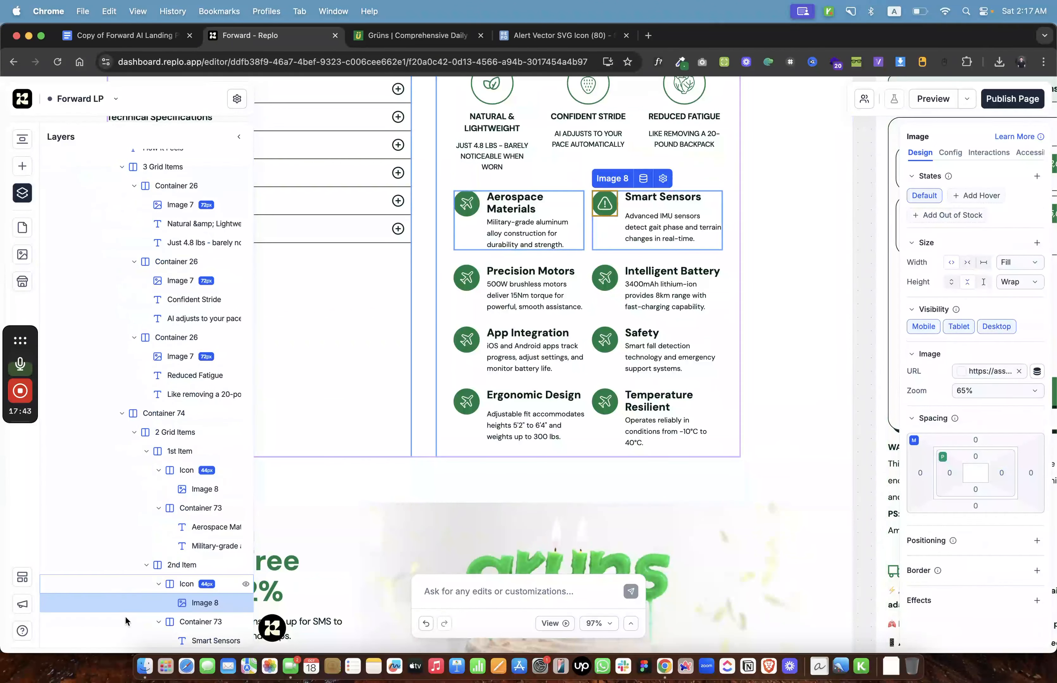
pyautogui.click(962, 376)
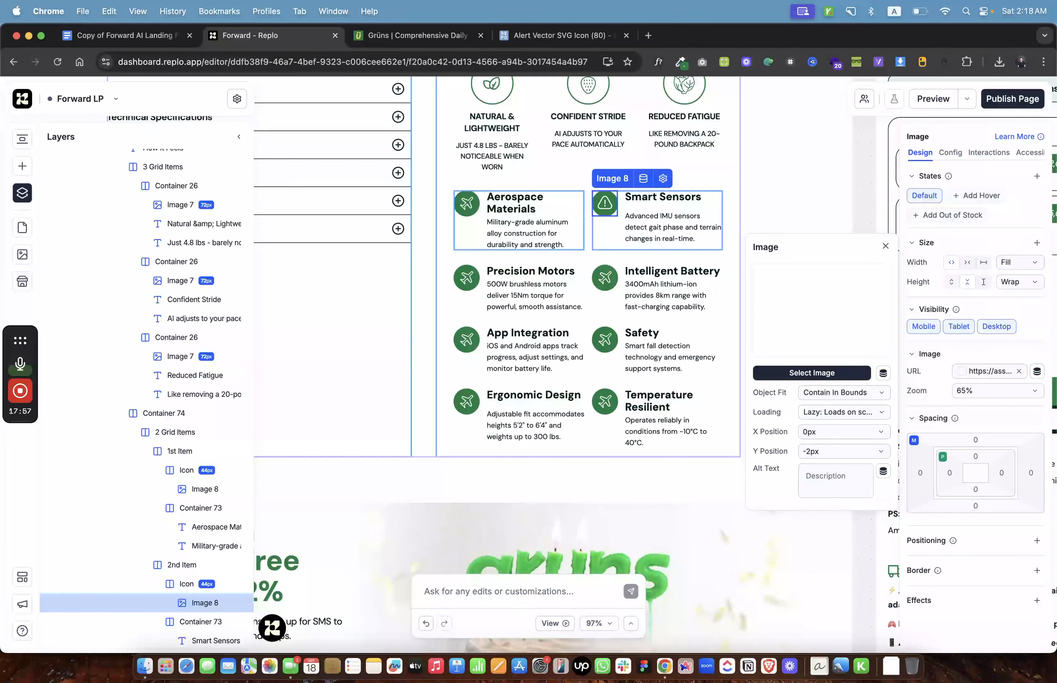
pyautogui.click(559, 235)
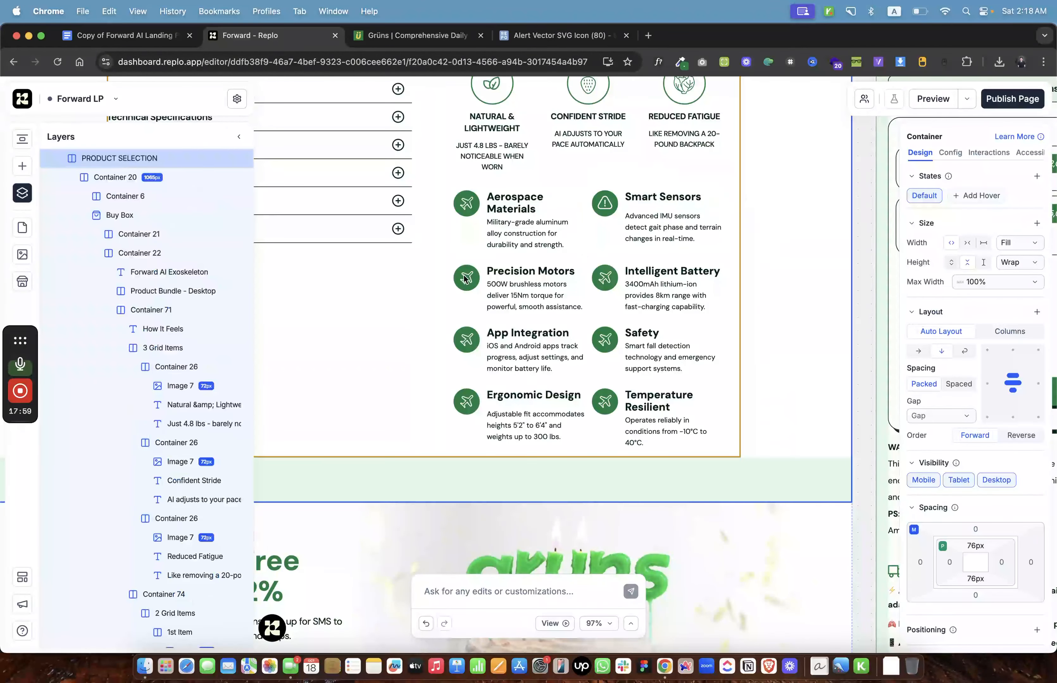
# Upload the downloaded sparkle-thin, snowflake and checkmark-circle (1) SVG files to the Replo assets, starting from the Safety icon's image.
pyautogui.doubleClick(609, 346)
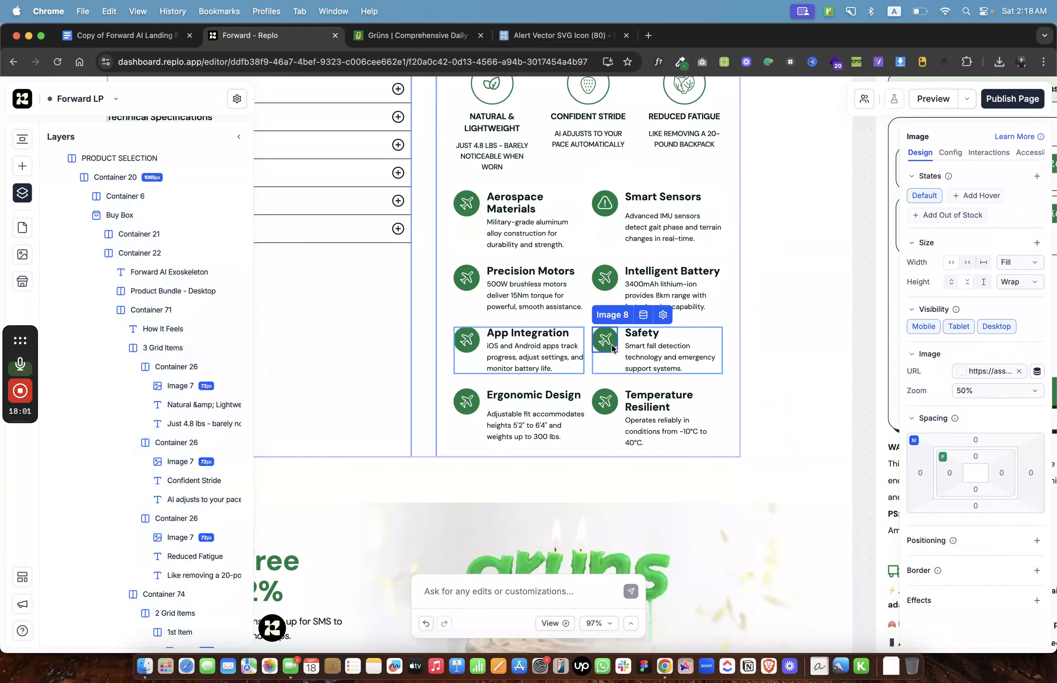
pyautogui.scroll(-1, 903, 233)
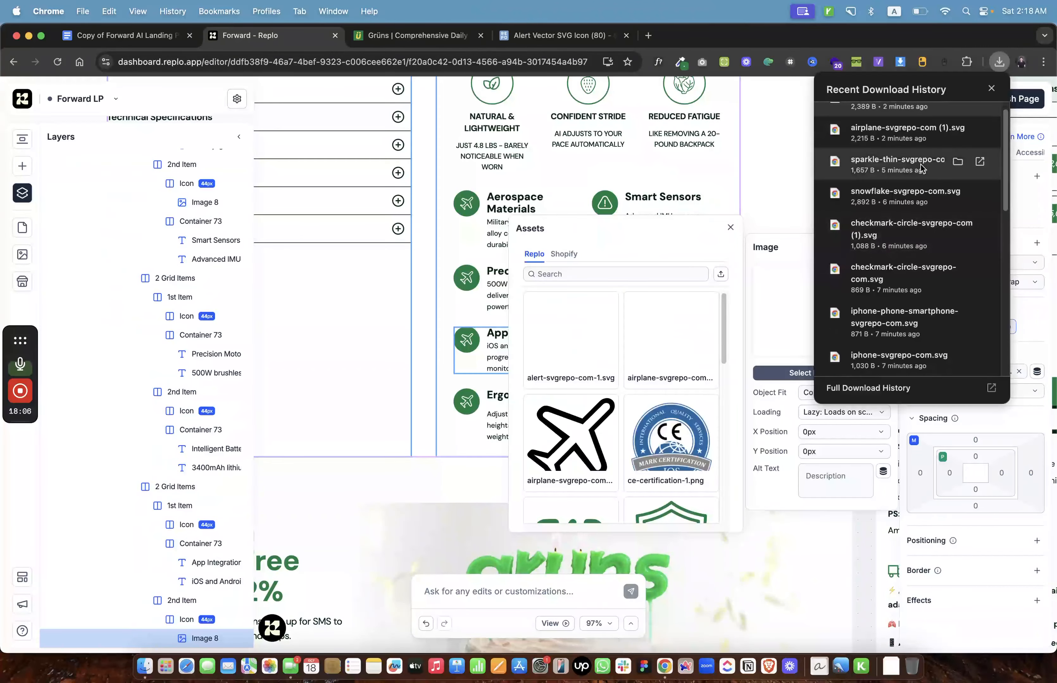
pyautogui.moveTo(922, 167); pyautogui.dragTo(677, 314)
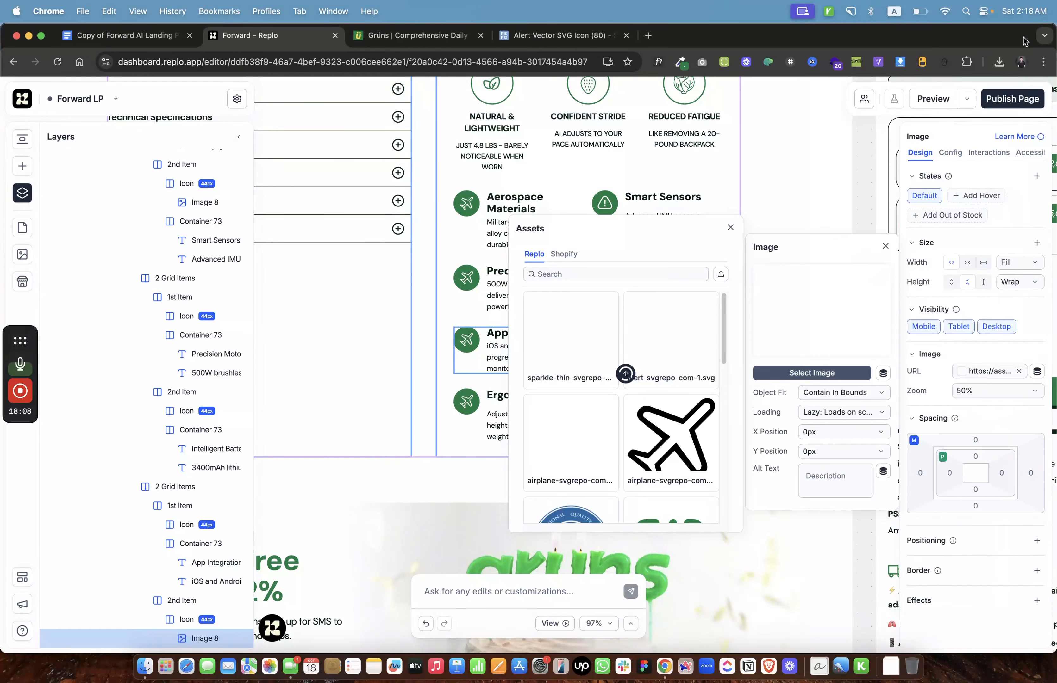
pyautogui.click(999, 62)
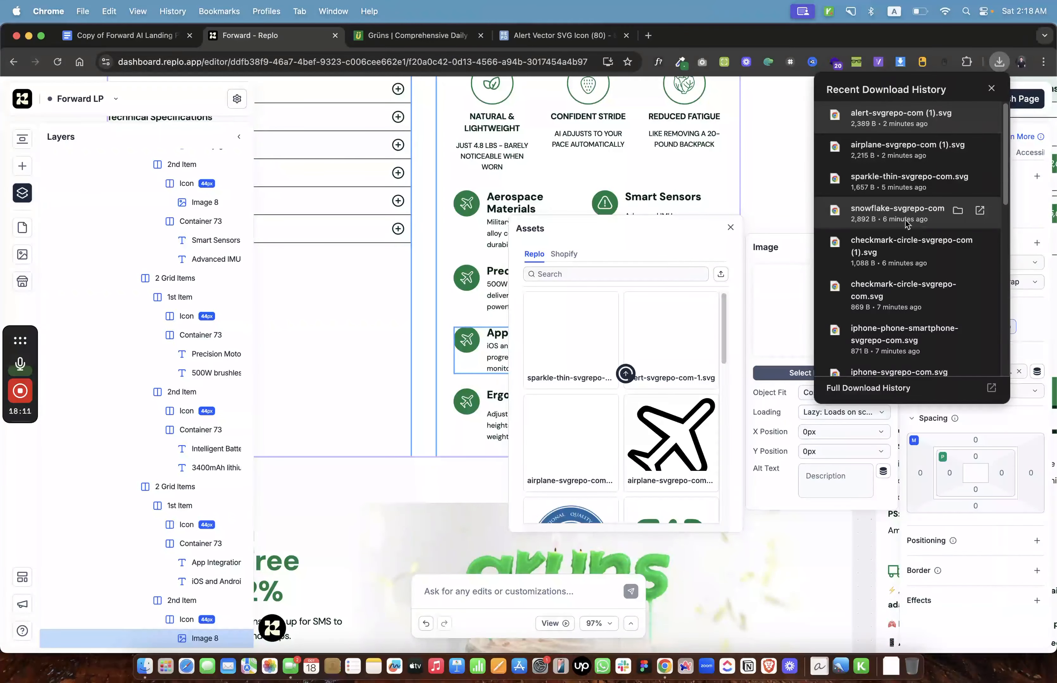
pyautogui.moveTo(909, 222); pyautogui.dragTo(633, 394)
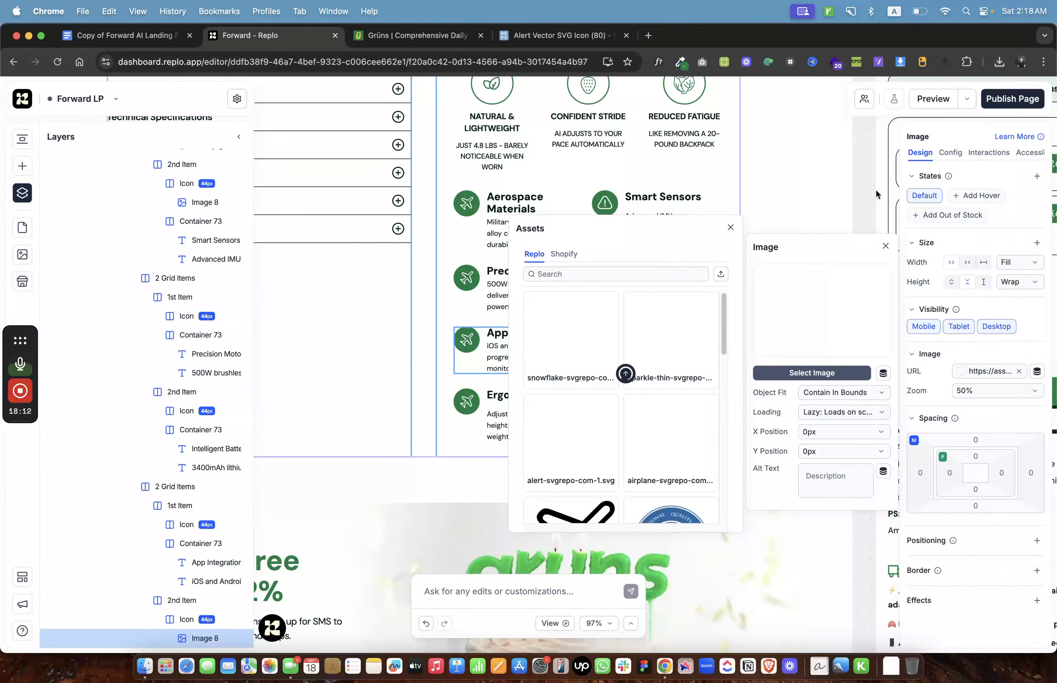
pyautogui.click(999, 62)
pyautogui.moveTo(910, 246); pyautogui.dragTo(618, 401)
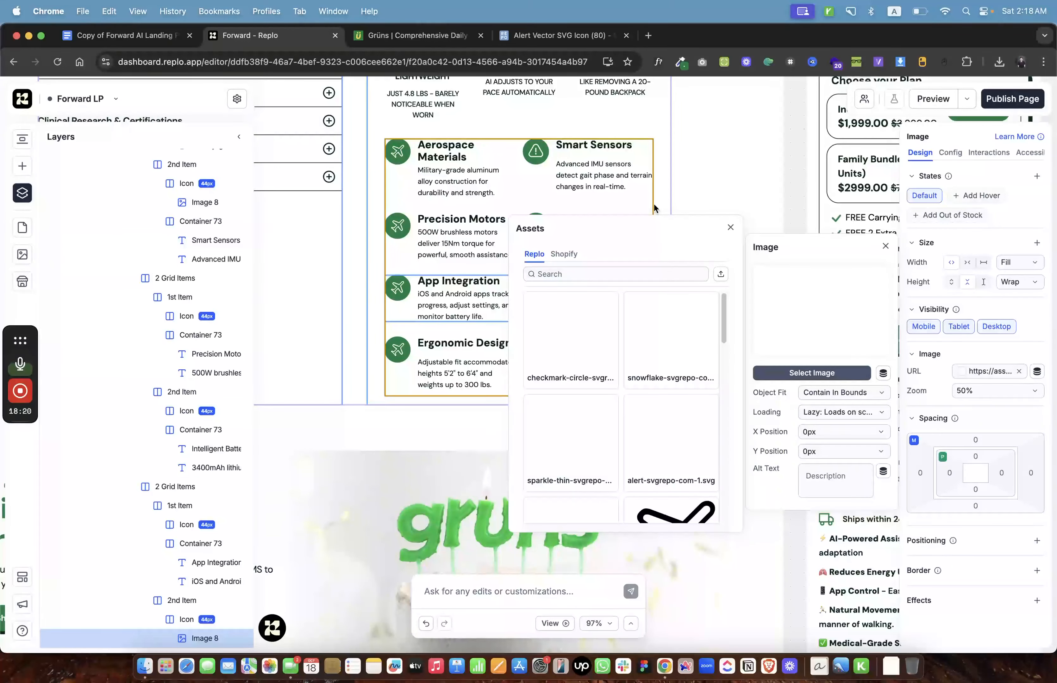
# Change the Safety item's icon image to the checkmark-circle SVG from the assets.
pyautogui.hscroll(2, 429, 316)
pyautogui.click(480, 278)
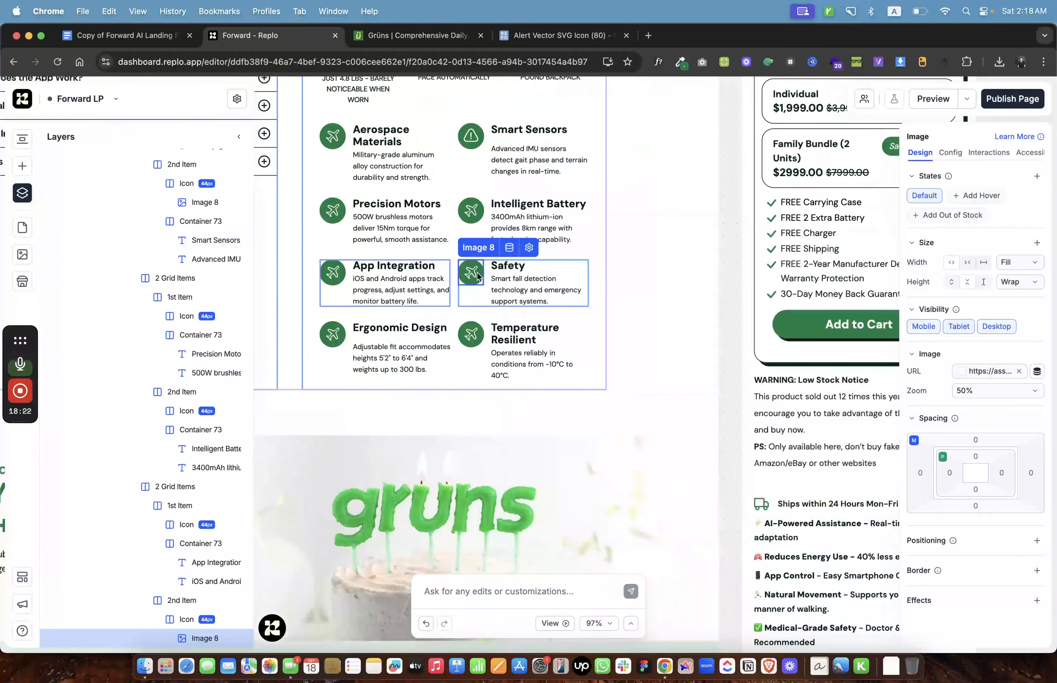
pyautogui.click(962, 374)
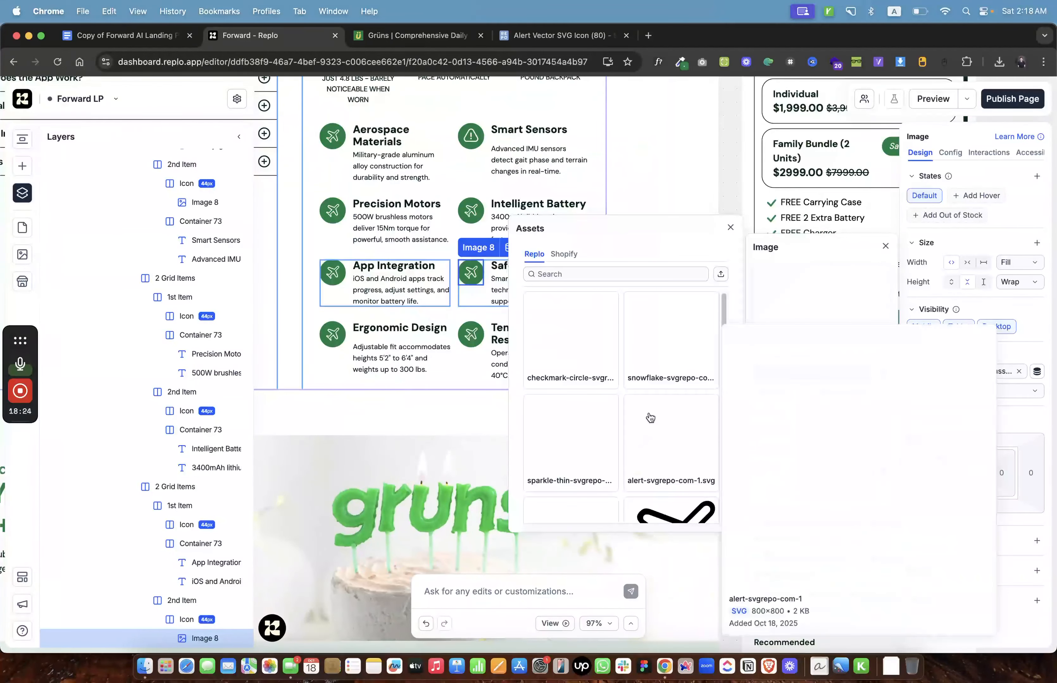
pyautogui.click(589, 365)
# Change the Ergonomic Design item's icon image to the sparkle-thin SVG from the assets.
pyautogui.click(330, 341)
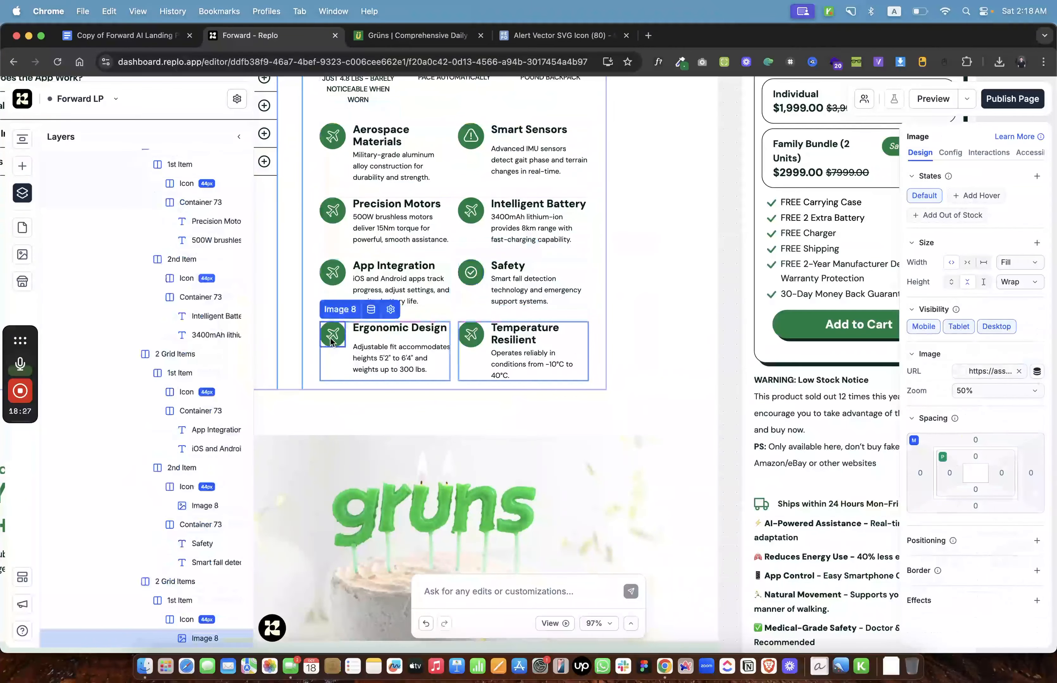
pyautogui.click(961, 374)
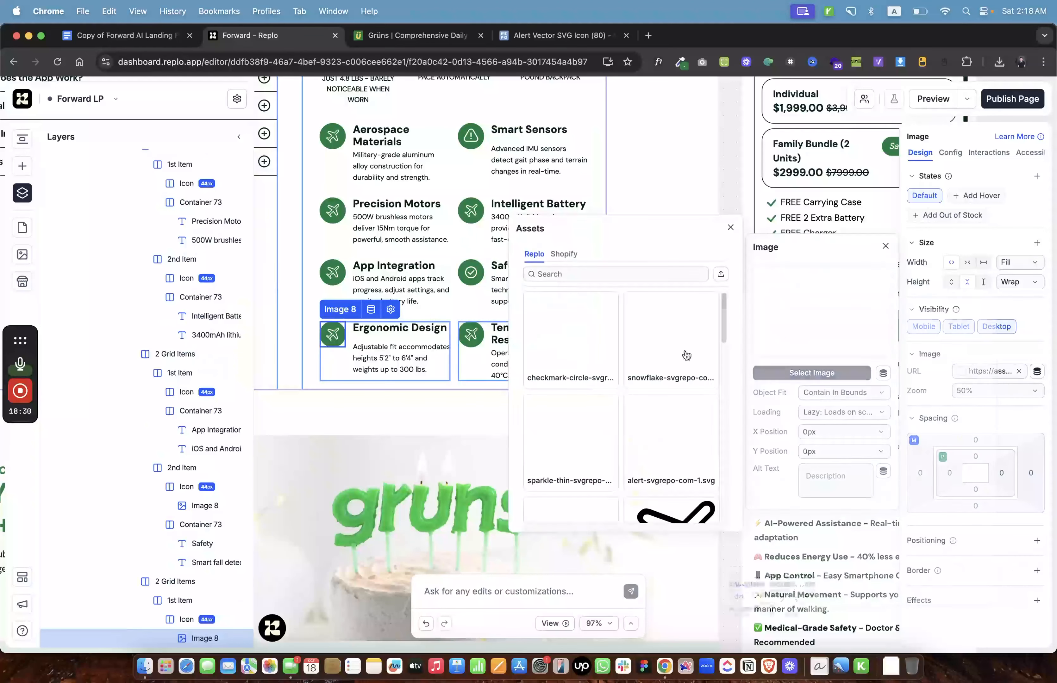
pyautogui.click(578, 448)
# Change the Temperature Resilient item's icon image to the snowflake SVG from the assets.
pyautogui.click(459, 347)
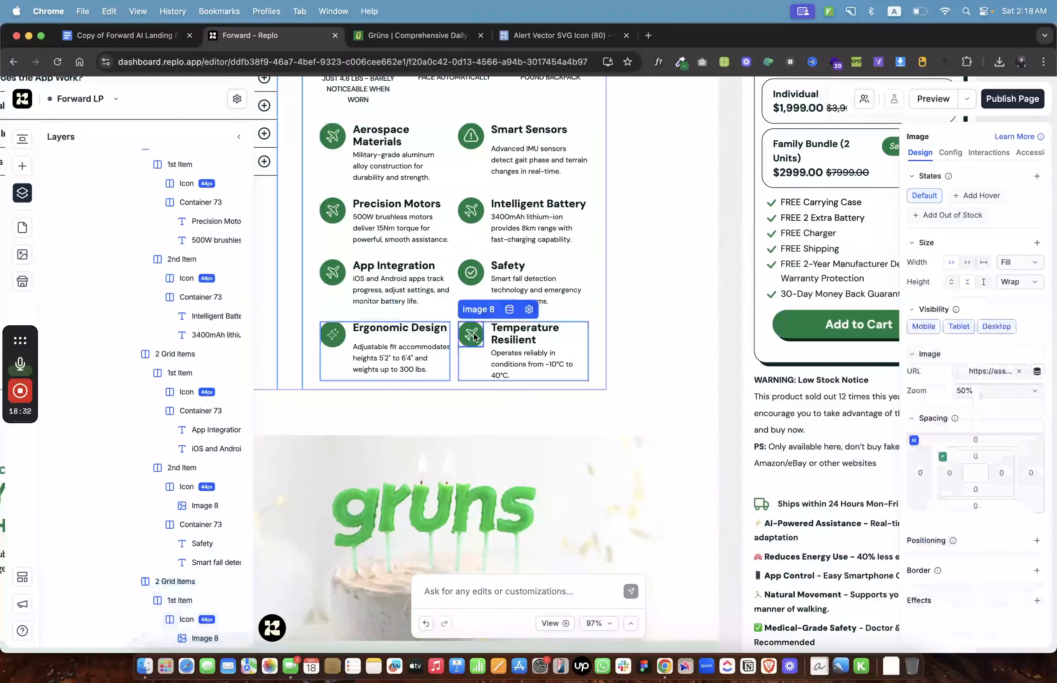
pyautogui.click(960, 375)
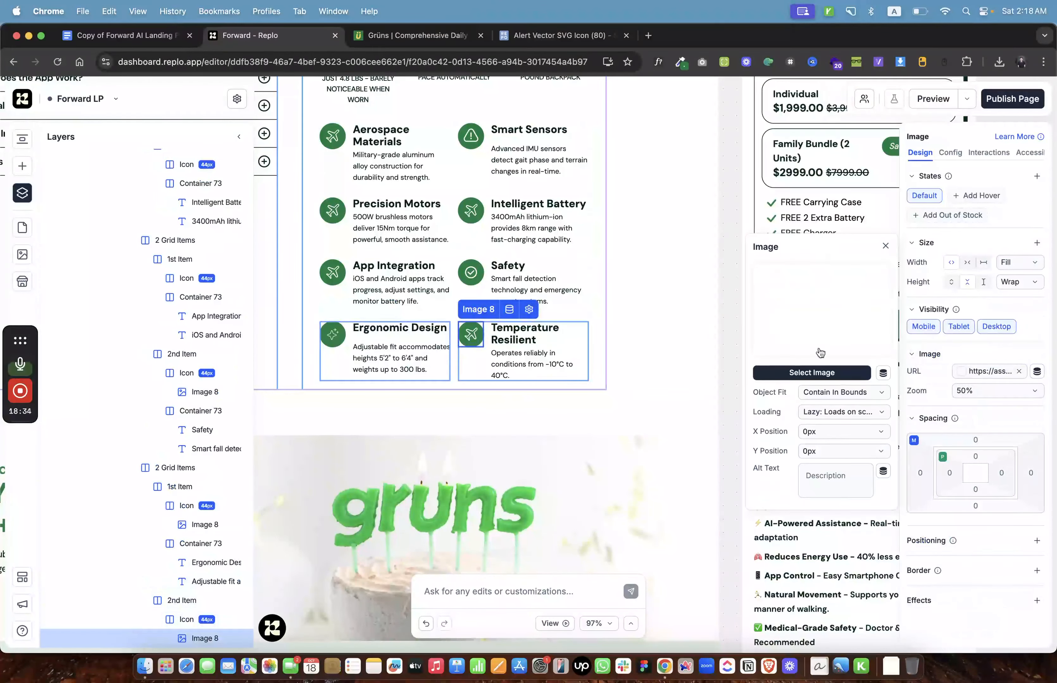
pyautogui.click(688, 352)
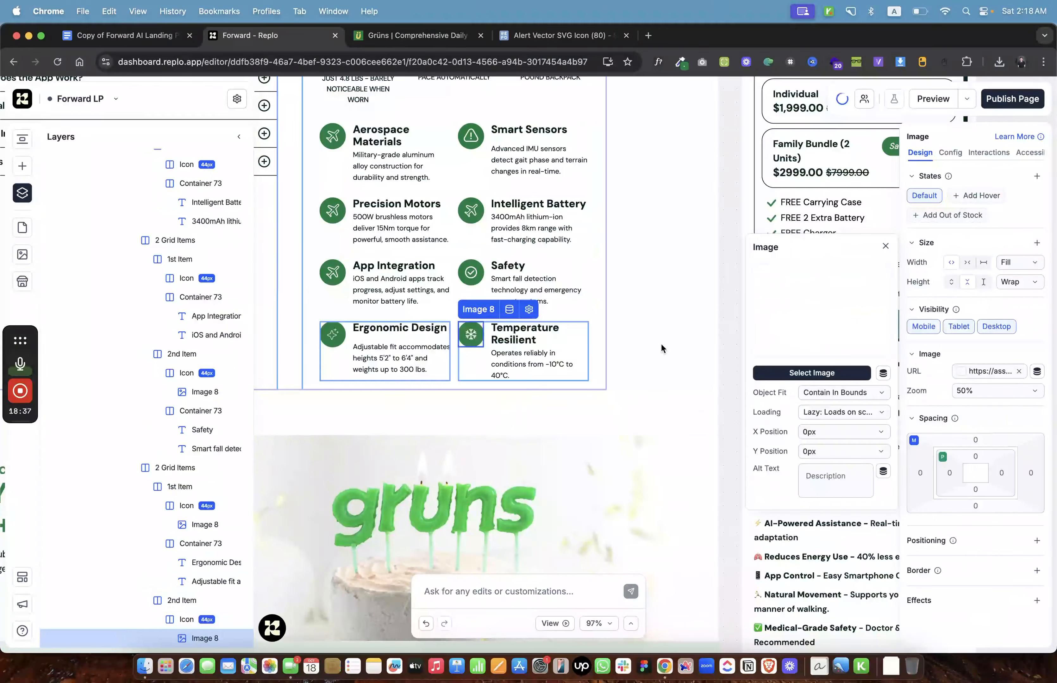
pyautogui.click(694, 307)
# Set the Smart Sensors alert icon's zoom to 60%.
pyautogui.hscroll(-1, 467, 343)
pyautogui.scroll(1, 467, 343)
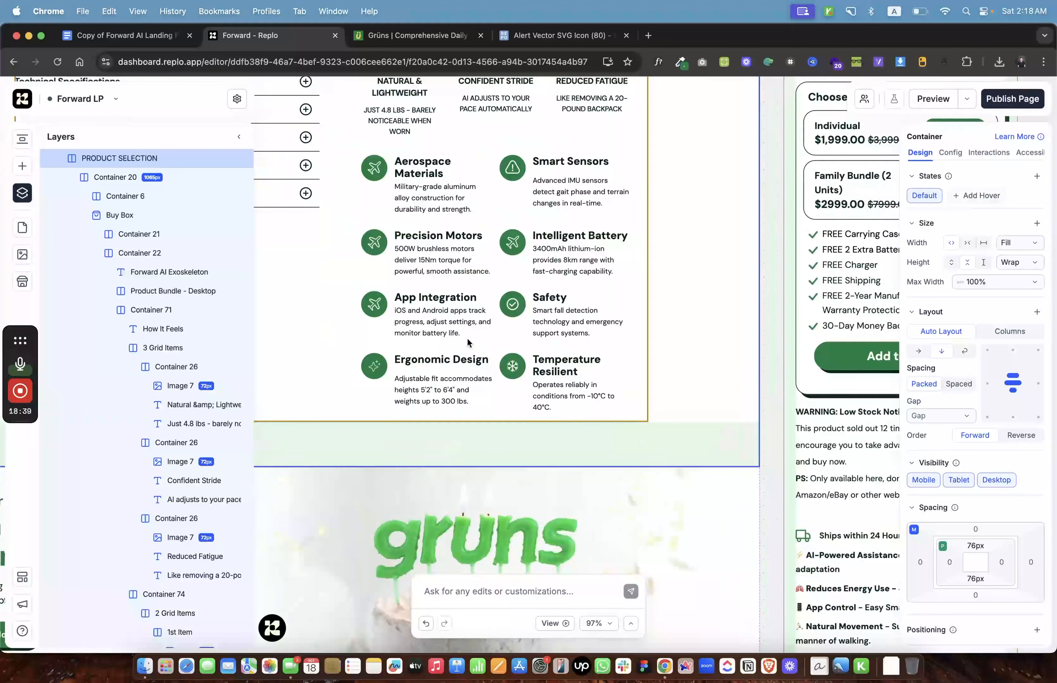
pyautogui.click(513, 172)
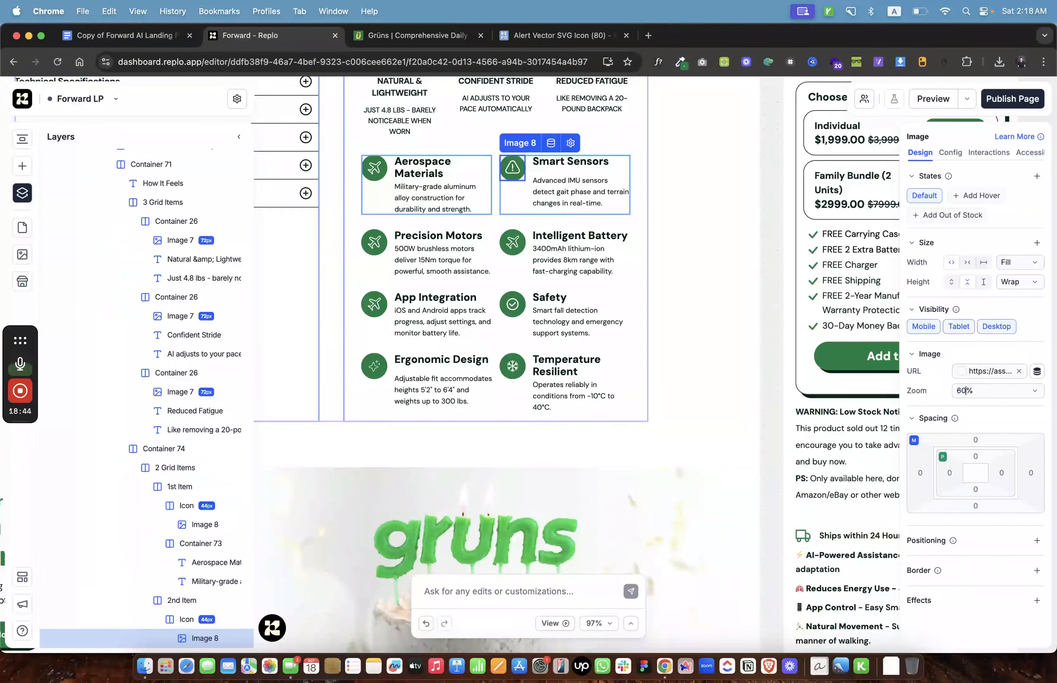
pyautogui.click(757, 295)
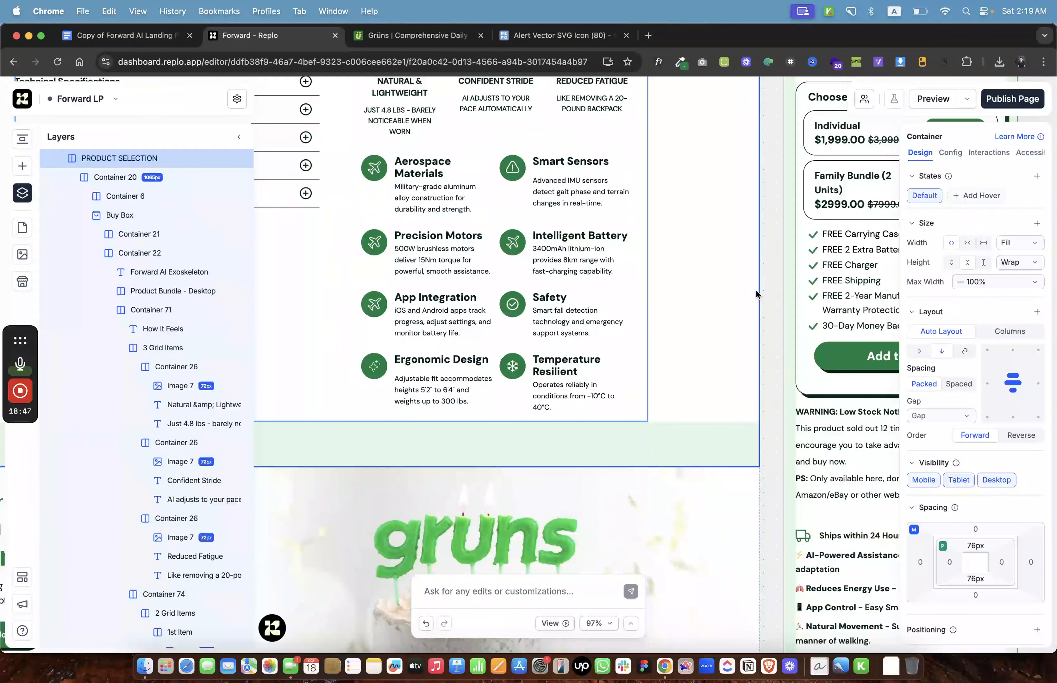
# Switch to the landing page content document and copy the icon name COG from the Precision Motors entry.
pyautogui.hscroll(-2, 390, 244)
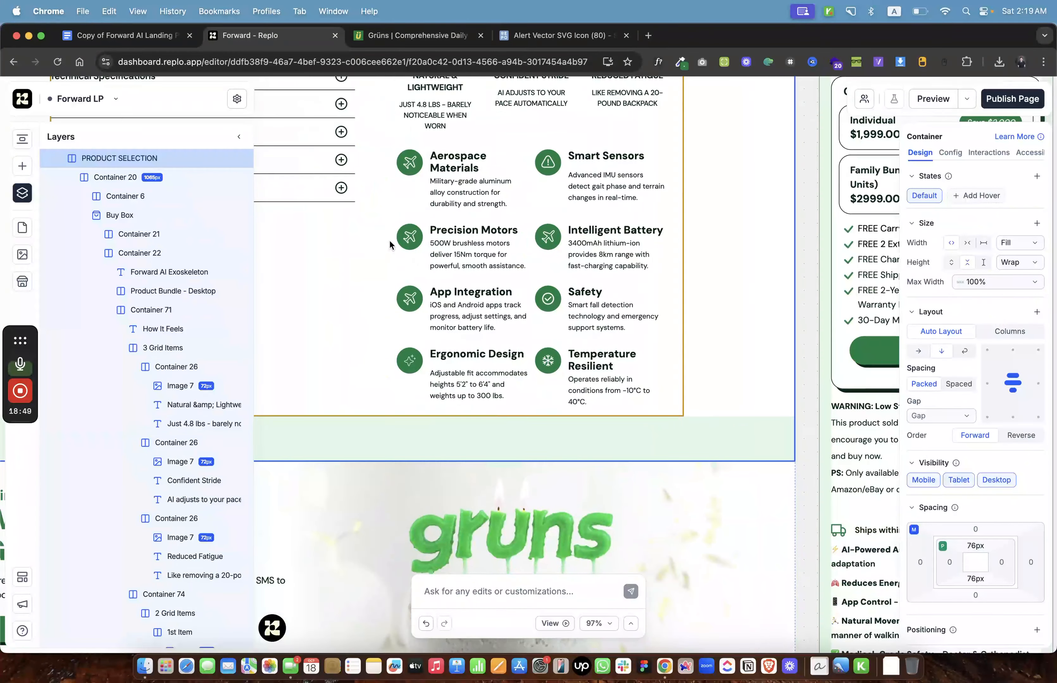
pyautogui.click(393, 42)
pyautogui.press('super+1')
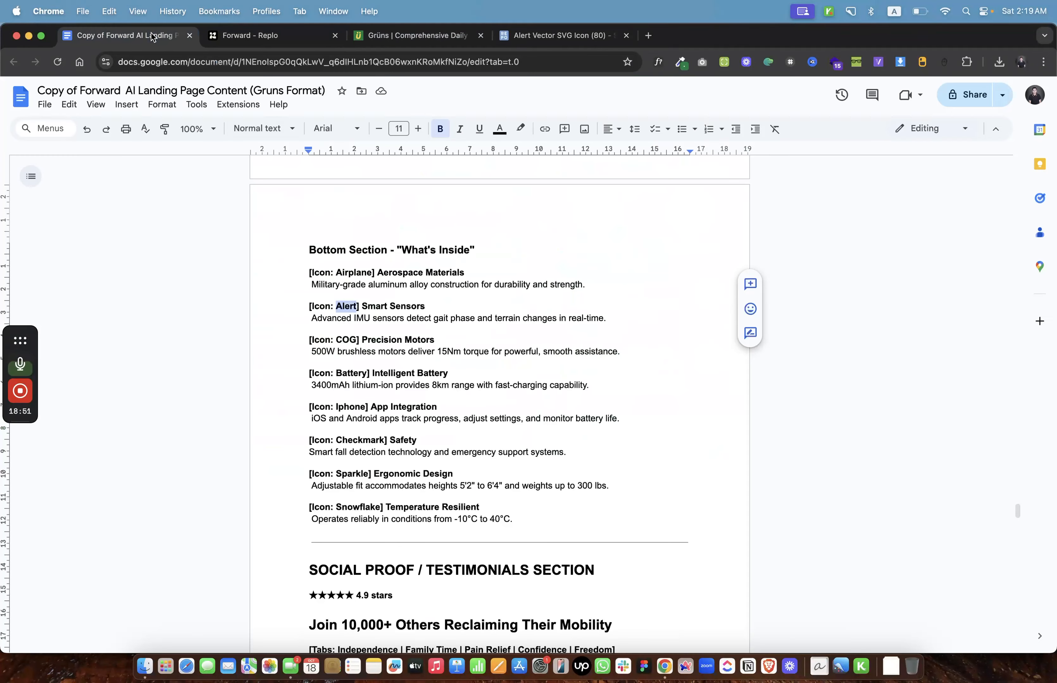
pyautogui.scroll(-3, 341, 413)
pyautogui.doubleClick(347, 267)
pyautogui.press('super+c')
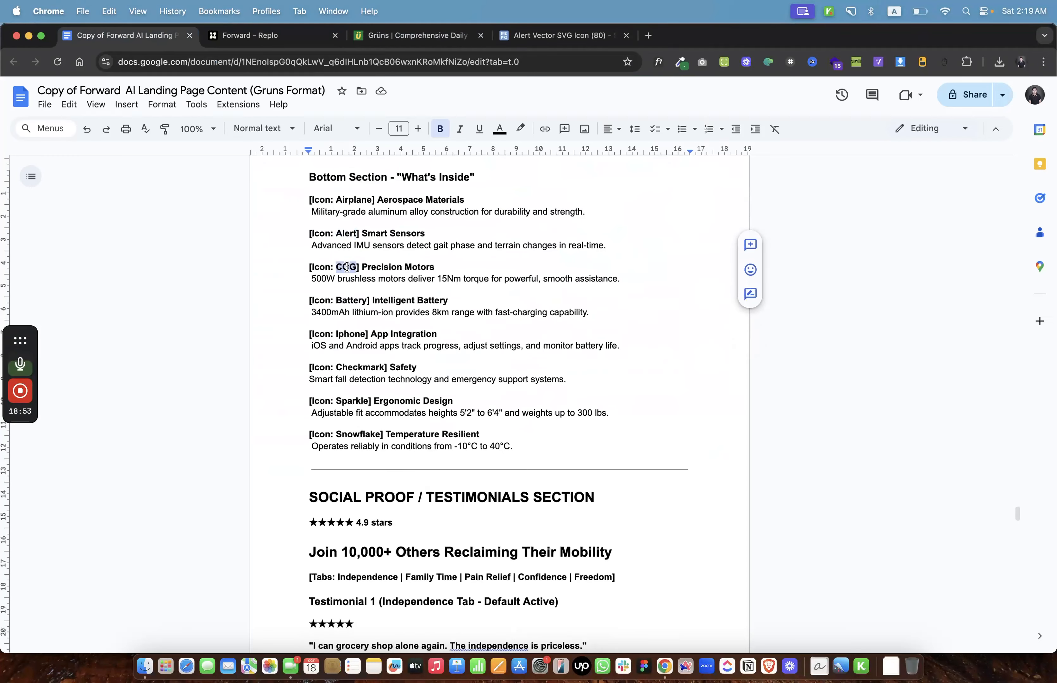
# Search SVG Repo for COG and open an outlined cog icon in the vector editor.
pyautogui.click(537, 39)
pyautogui.click(460, 99)
pyautogui.click(460, 99)
pyautogui.press('super+v')
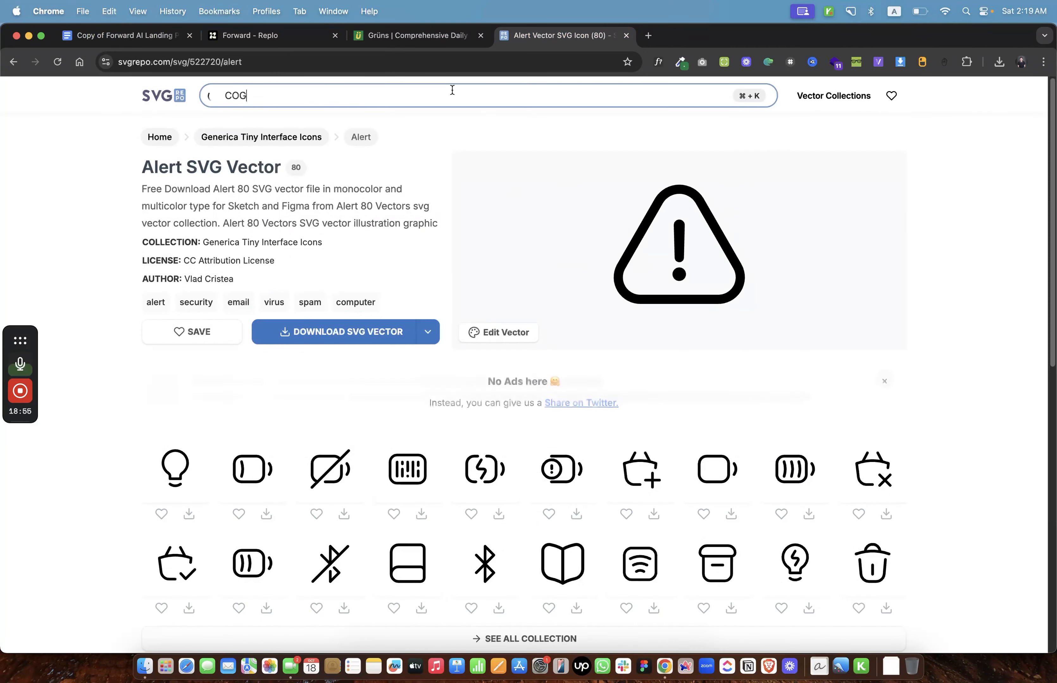
pyautogui.press('Return')
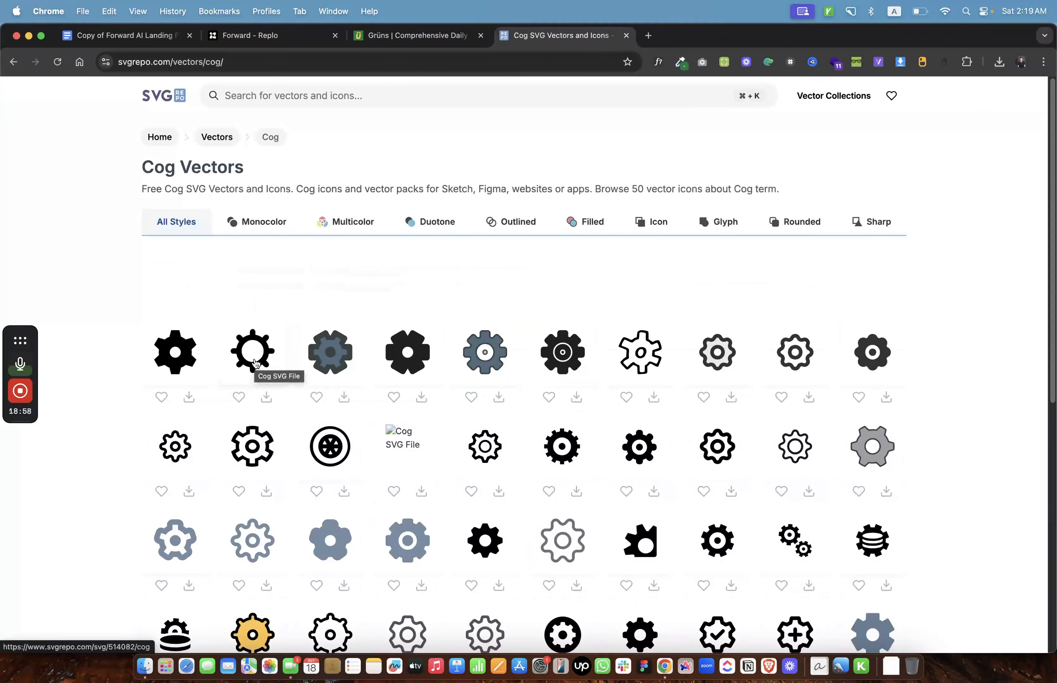
pyautogui.click(182, 448)
pyautogui.click(496, 333)
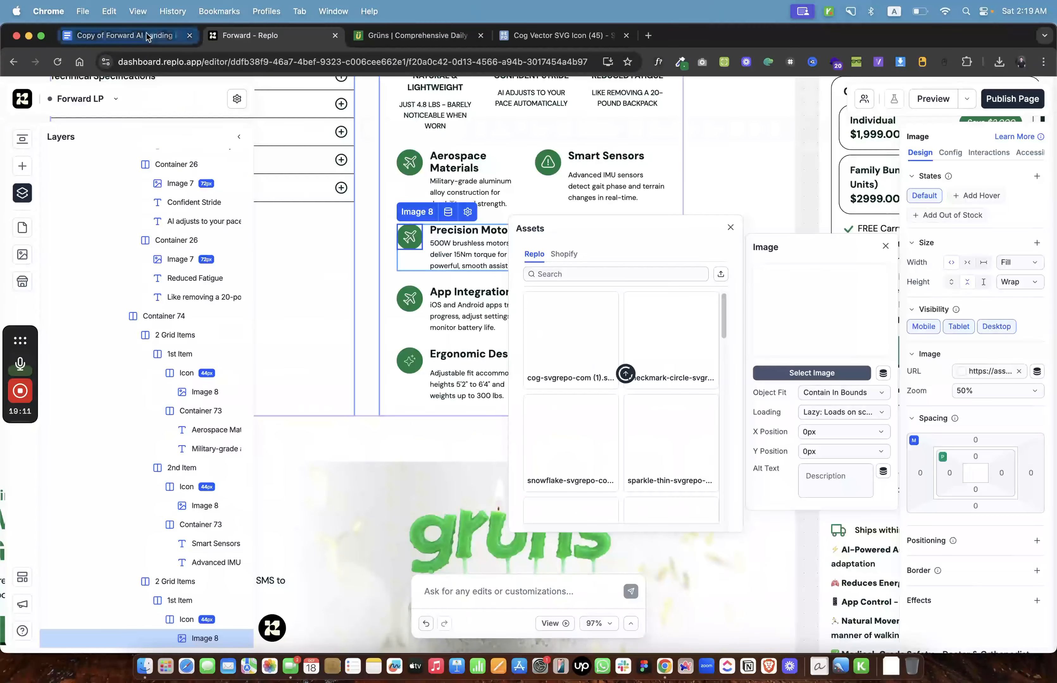
# Find a full-battery icon on SVG Repo using the content document's Battery entry and export it in white (#fff).
pyautogui.click(148, 37)
pyautogui.doubleClick(358, 302)
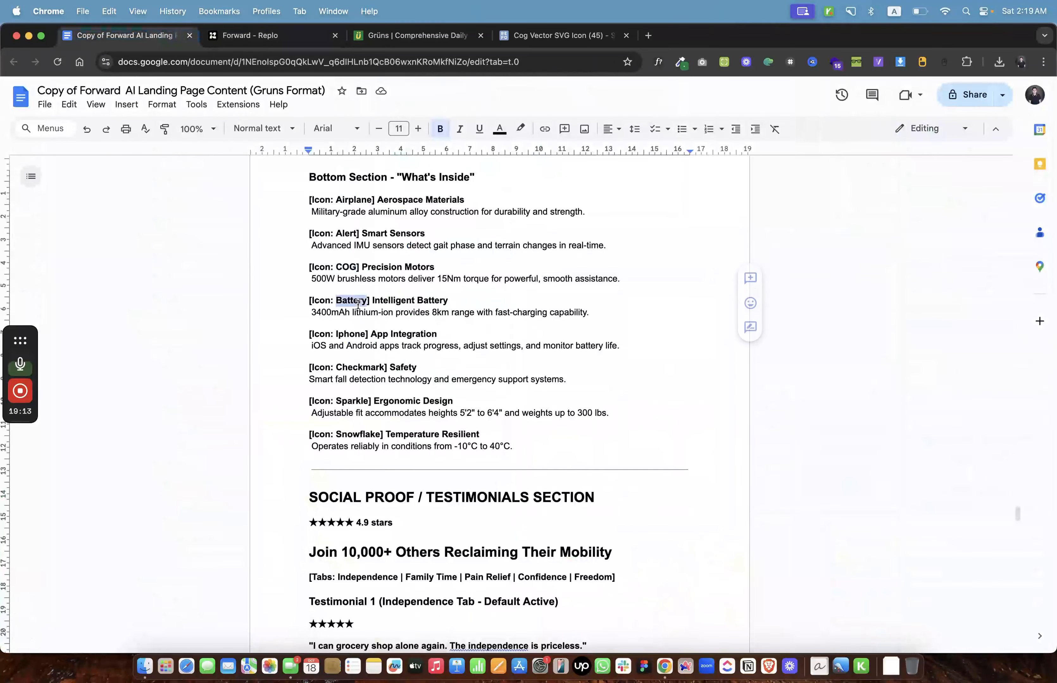
pyautogui.press('super+c')
pyautogui.click(604, 34)
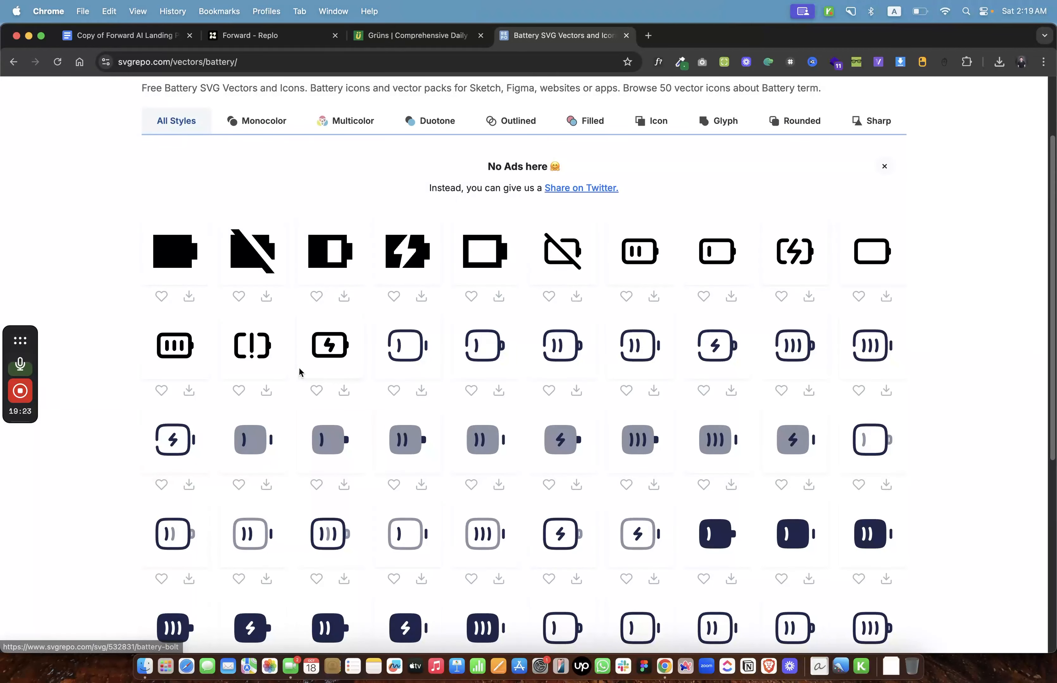
pyautogui.click(182, 357)
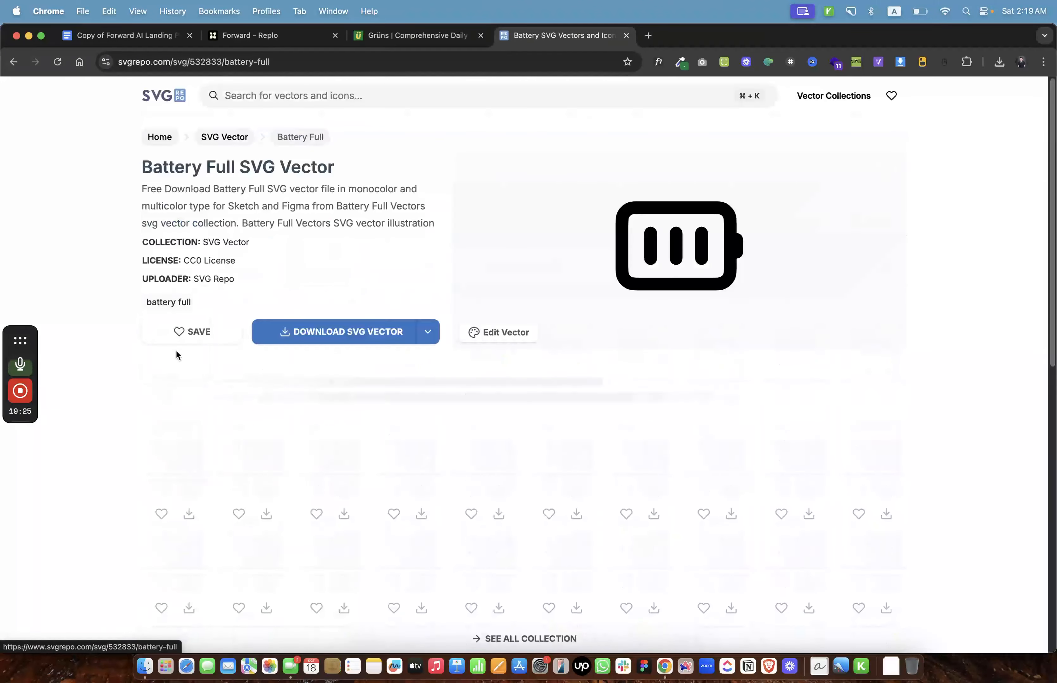
pyautogui.click(708, 300)
# Copy the icon name Iphone from the content document's App Integration entry and search SVG Repo for it.
pyautogui.click(124, 35)
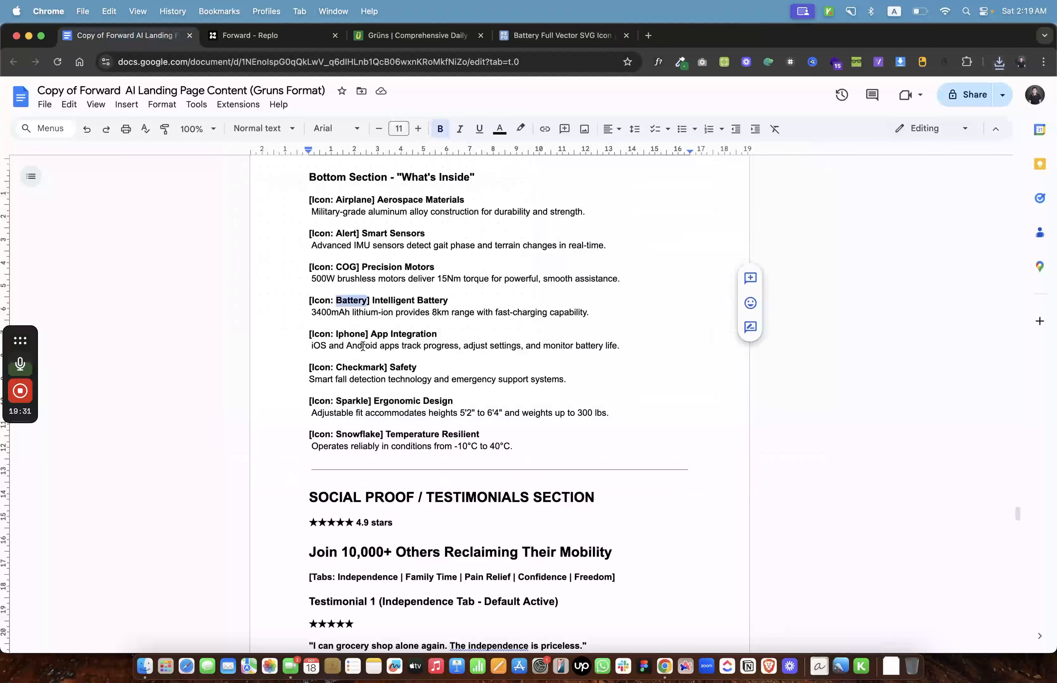
pyautogui.doubleClick(348, 334)
pyautogui.press('super+c')
pyautogui.click(560, 36)
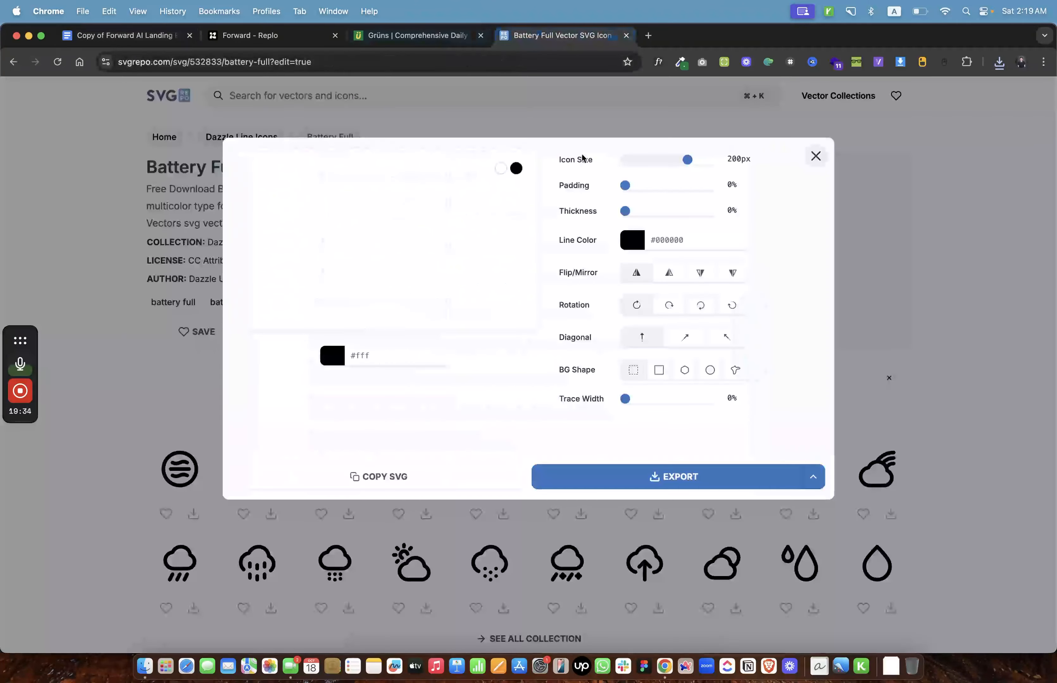
pyautogui.click(816, 155)
pyautogui.click(519, 95)
pyautogui.press('super+v')
pyautogui.press('Return')
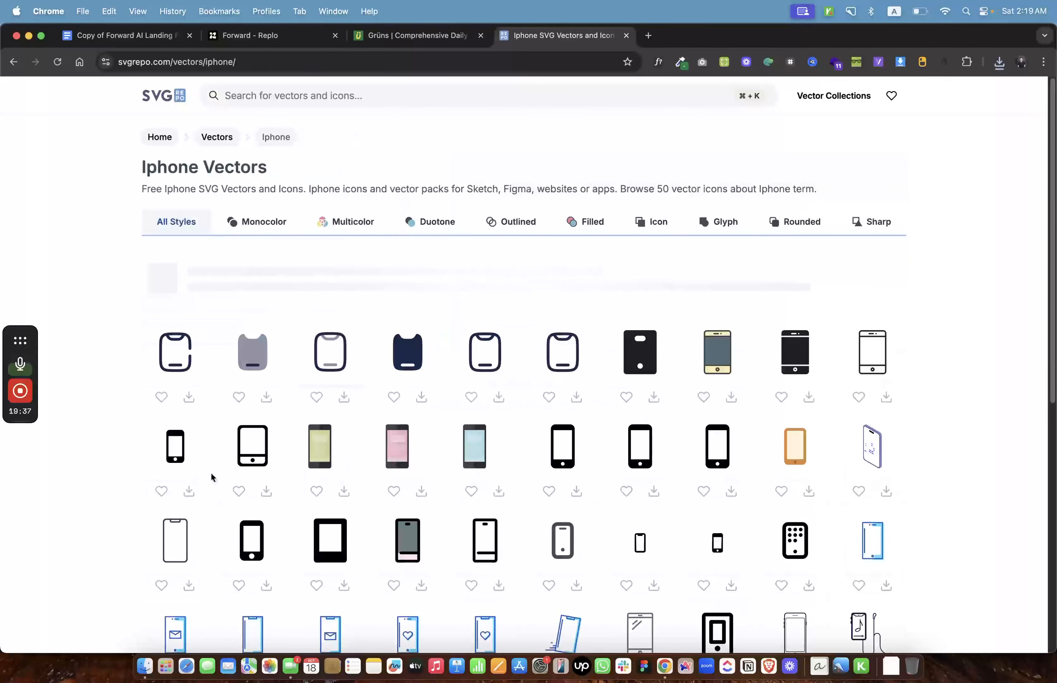
# Open the thin outlined iPhone smartphone icon in the vector editor and export it with its colours set to #fff.
pyautogui.click(186, 528)
pyautogui.click(488, 334)
pyautogui.click(621, 479)
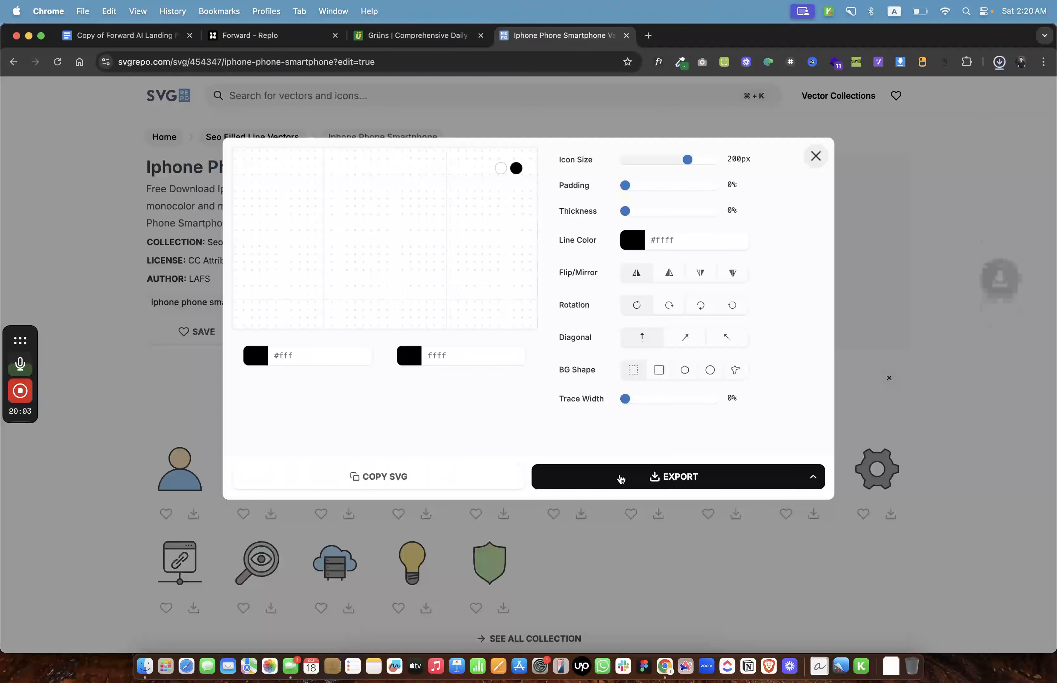
pyautogui.moveTo(914, 105); pyautogui.dragTo(748, 31)
pyautogui.press('super+w')
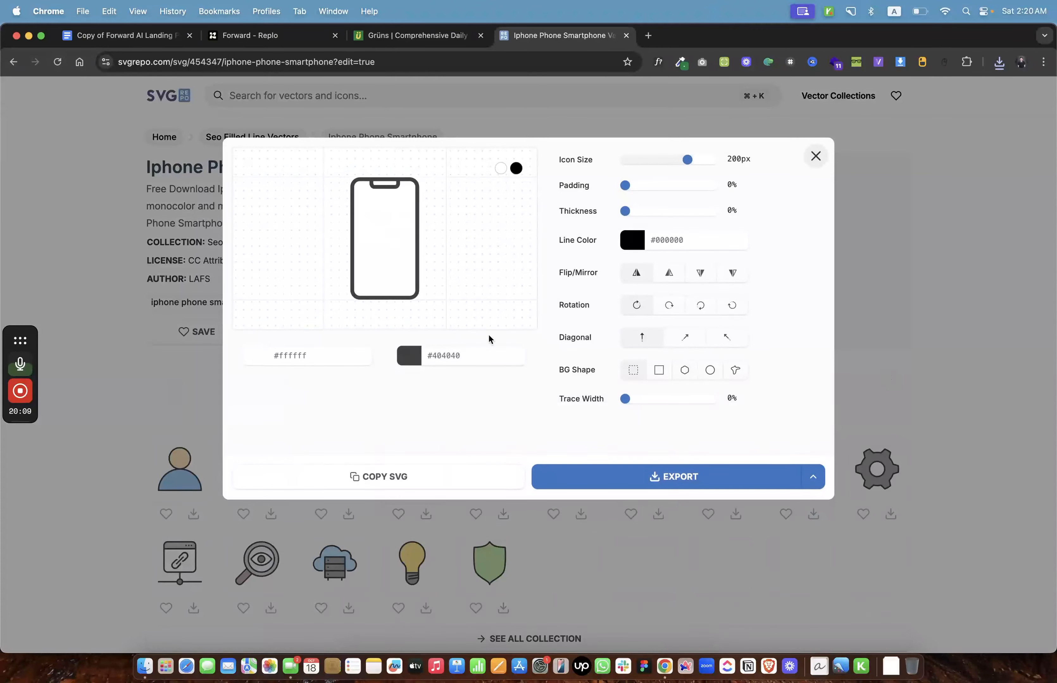
# Try recolouring the iPhone smartphone icon with #0000 for its first colour and #fff for its second.
pyautogui.doubleClick(331, 359)
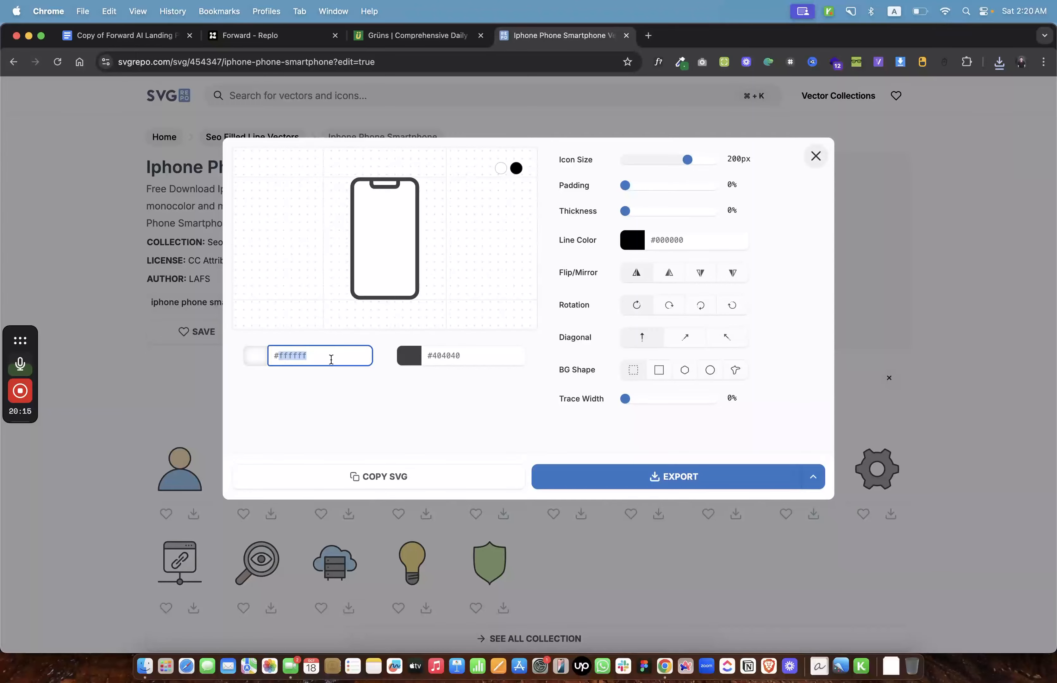
pyautogui.write('0000')
pyautogui.doubleClick(449, 356)
pyautogui.write('ffff')
# Switch to the Replo editor and upload the battery-full and iPhone smartphone SVGs to the assets.
pyautogui.click(304, 34)
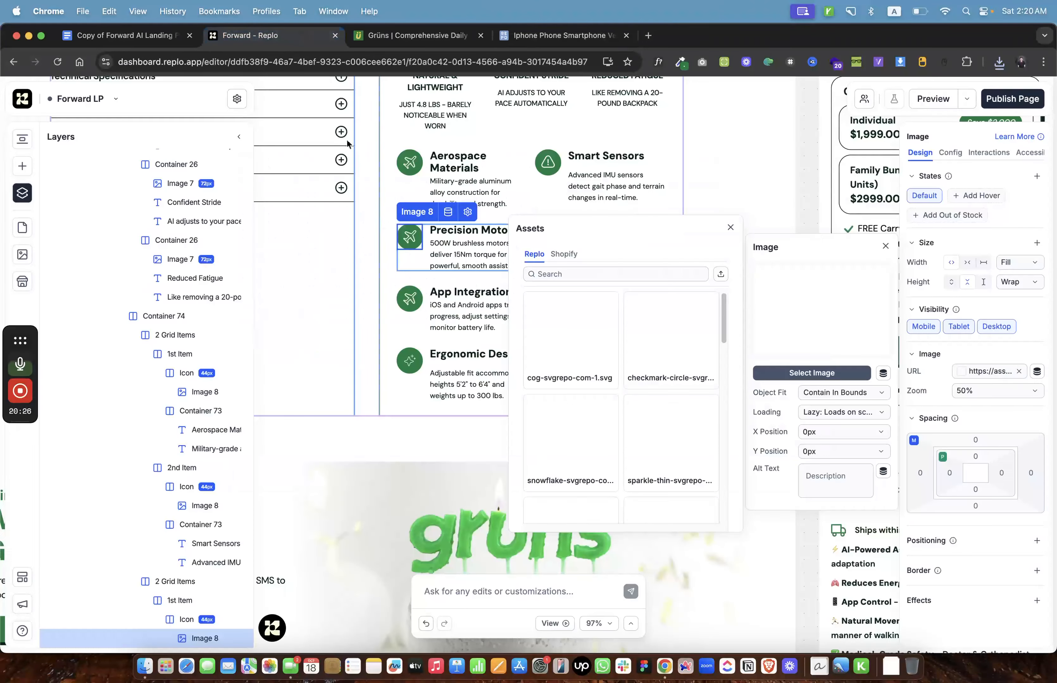
pyautogui.click(999, 62)
pyautogui.moveTo(906, 159); pyautogui.dragTo(663, 331)
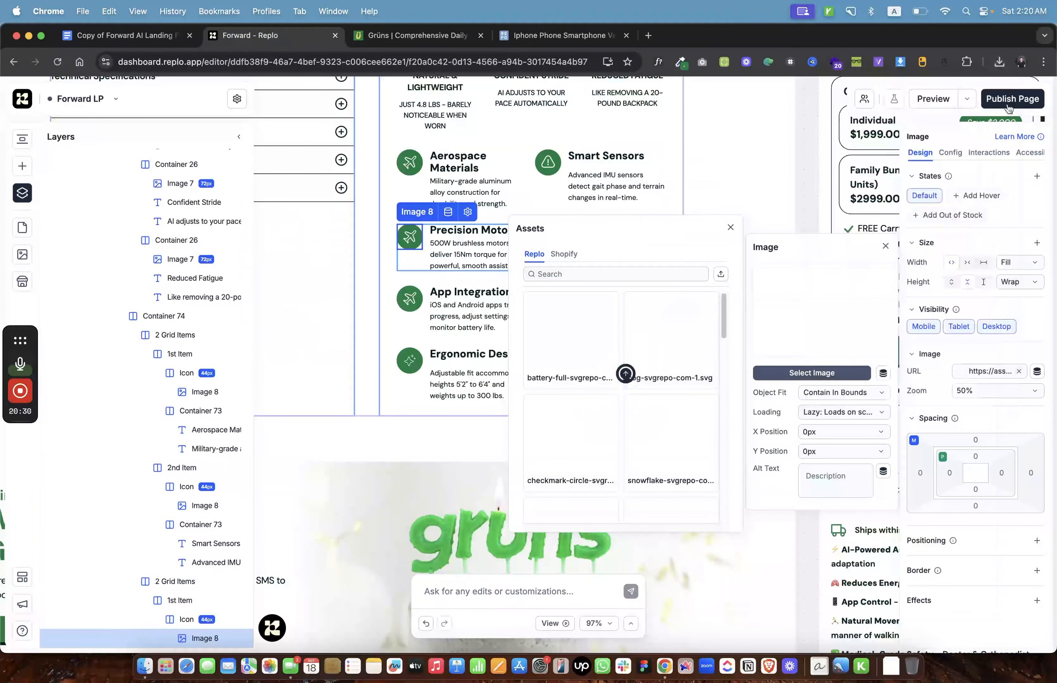
pyautogui.click(997, 62)
pyautogui.moveTo(918, 119); pyautogui.dragTo(633, 393)
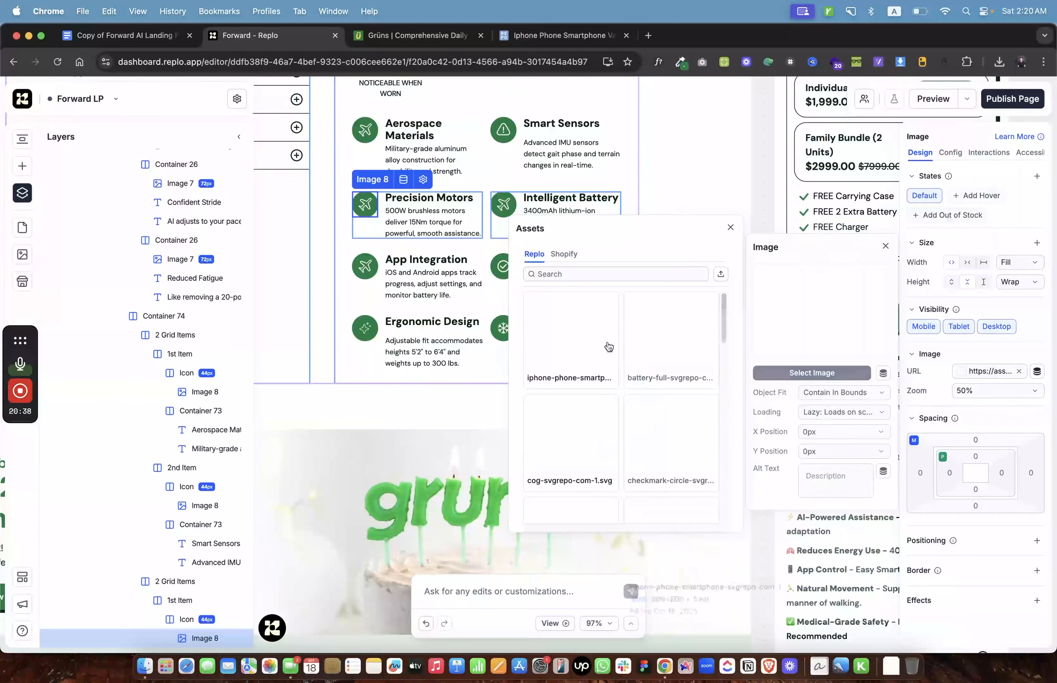
# Set the Precision Motors icon image to the cog SVG and the Intelligent Battery icon image to the battery-full SVG.
pyautogui.moveTo(672, 399)
pyautogui.click(573, 452)
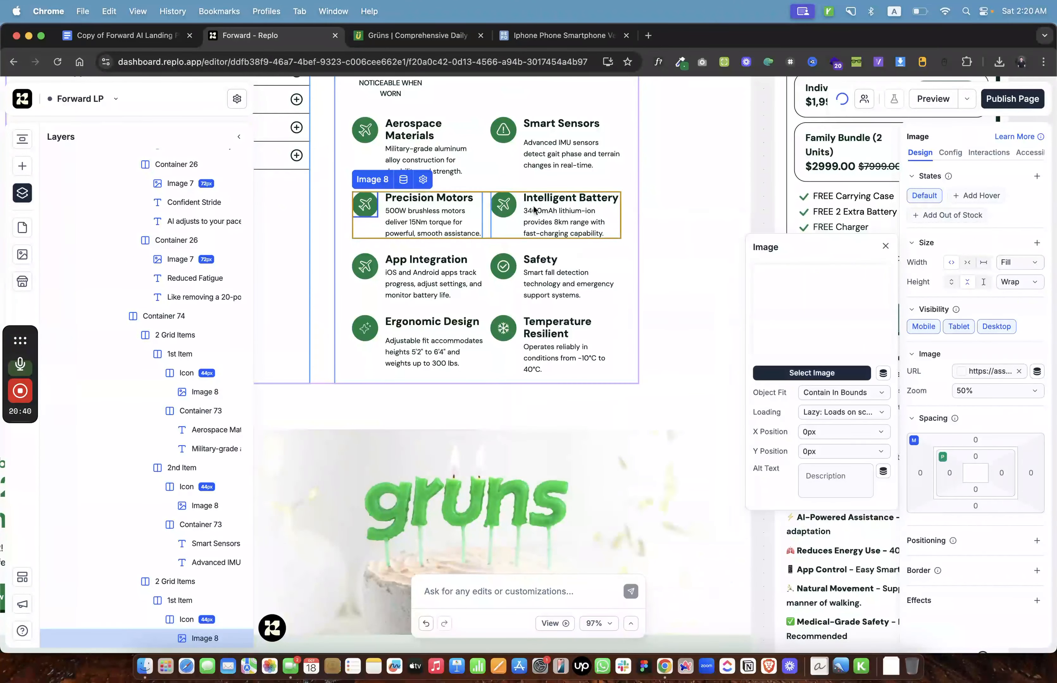
pyautogui.click(499, 210)
pyautogui.click(812, 373)
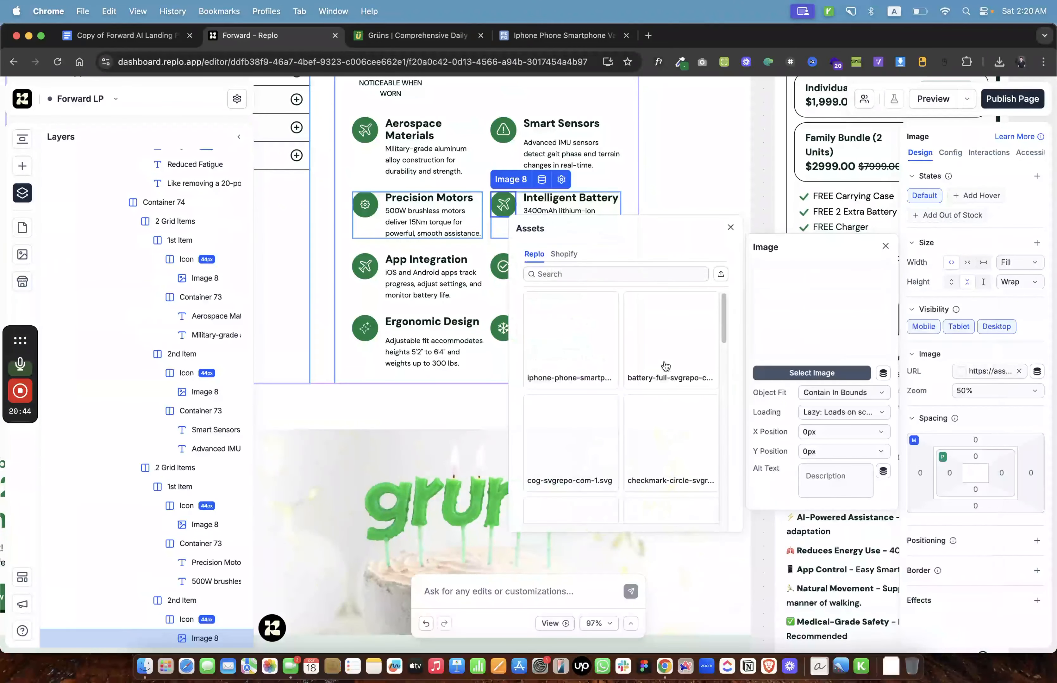
# Change the App Integration item's icon image to the uploaded iPhone smartphone SVG.
pyautogui.click(365, 267)
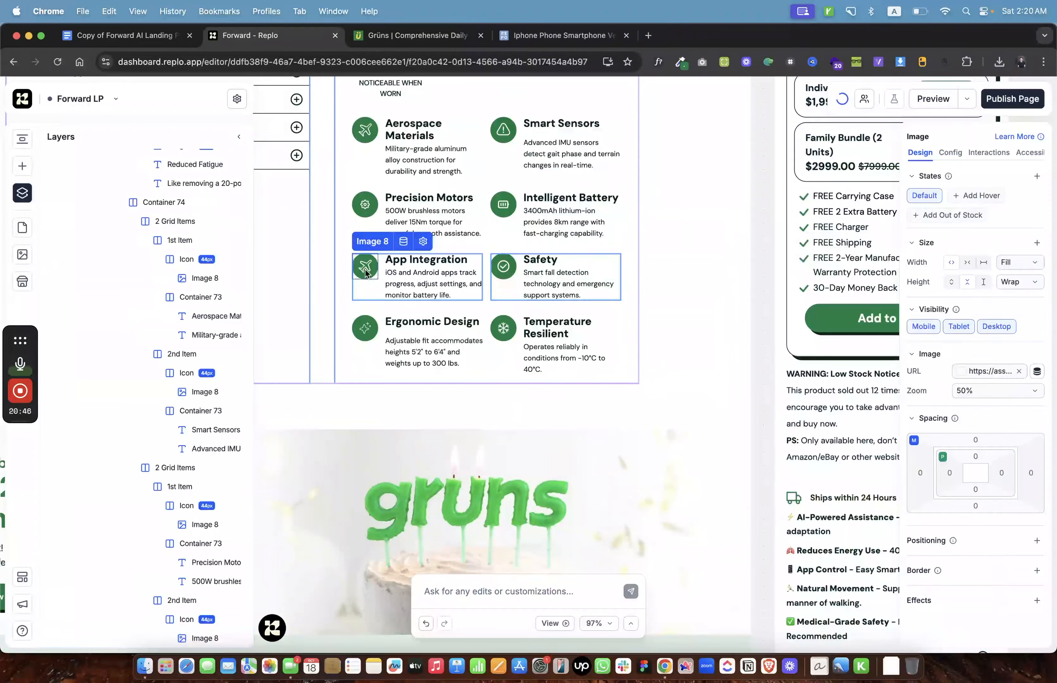
pyautogui.click(961, 376)
pyautogui.click(811, 372)
pyautogui.click(573, 328)
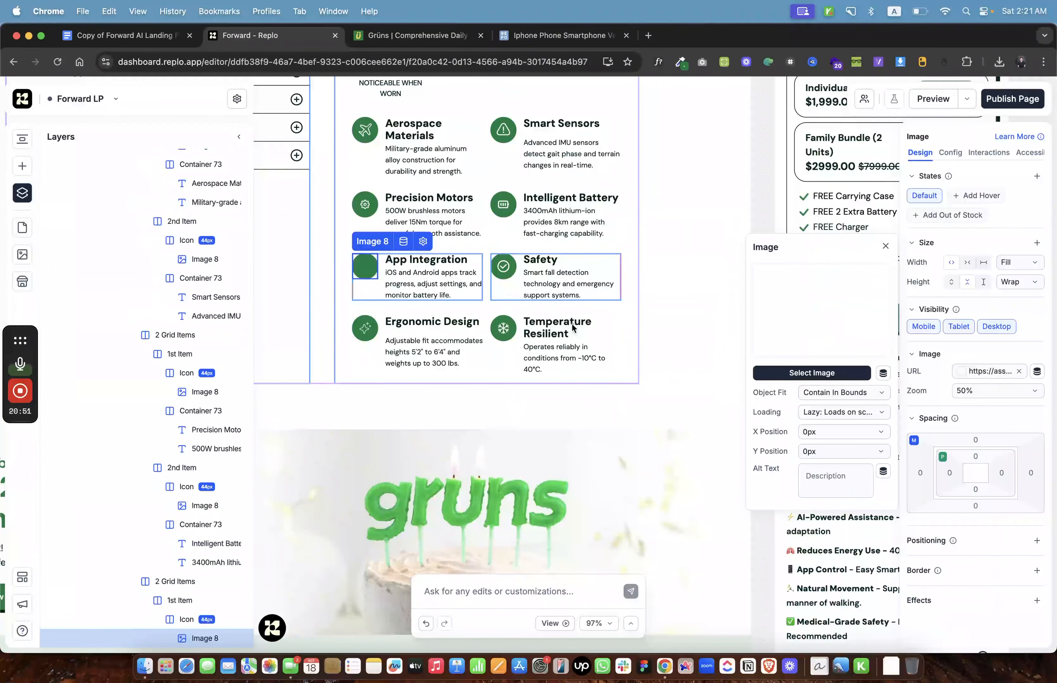
pyautogui.click(570, 41)
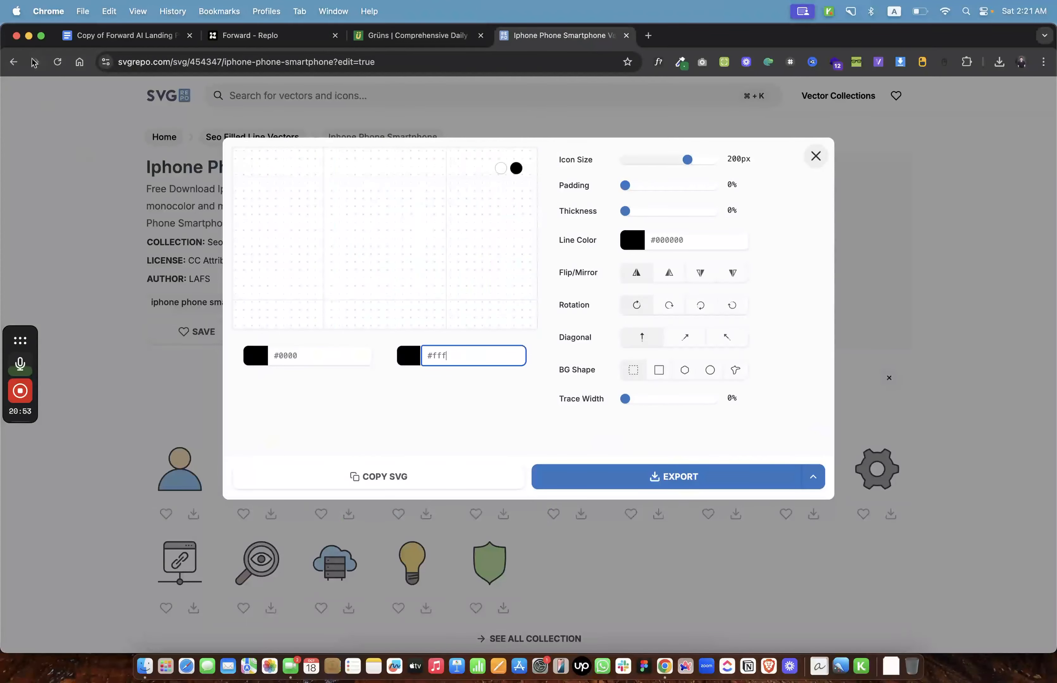
pyautogui.click(19, 59)
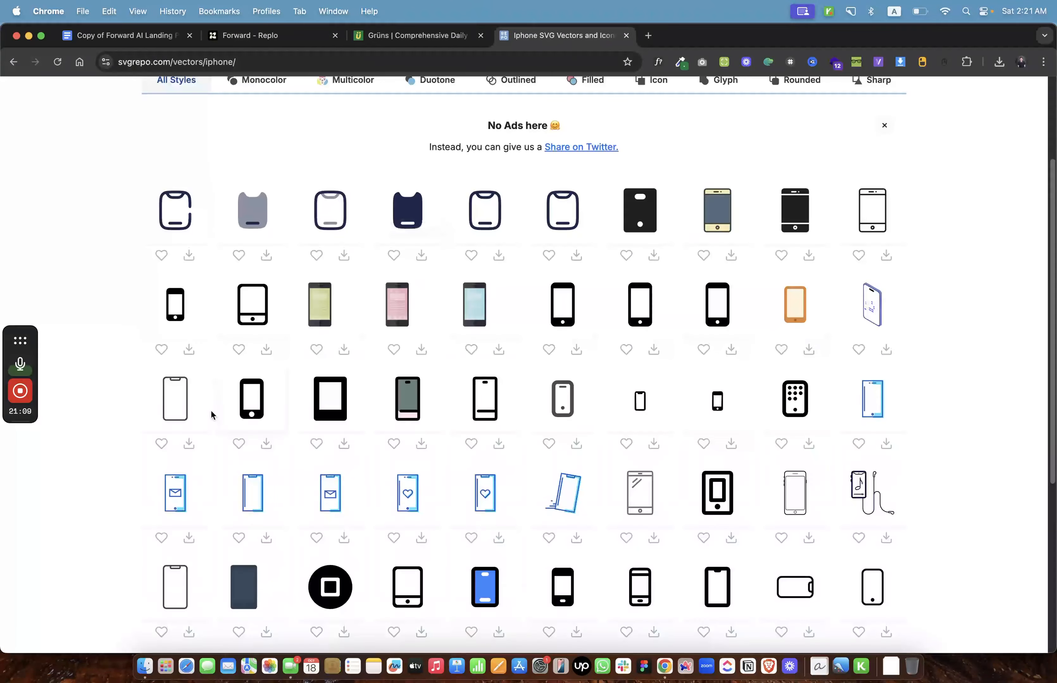
pyautogui.scroll(-5, 211, 409)
pyautogui.click(190, 382)
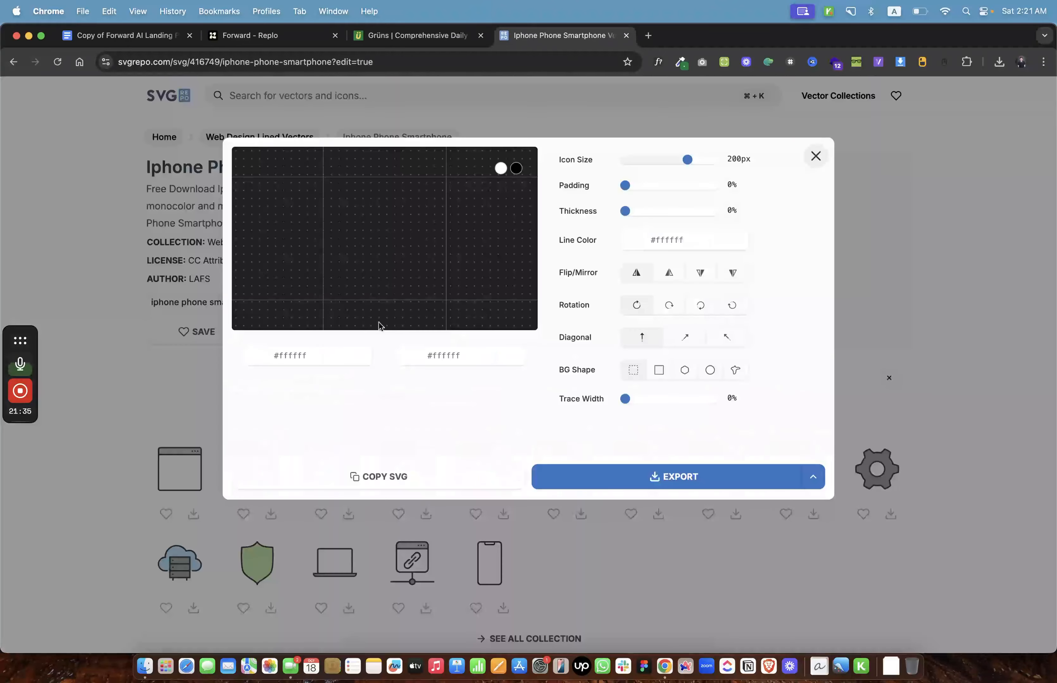
pyautogui.click(258, 357)
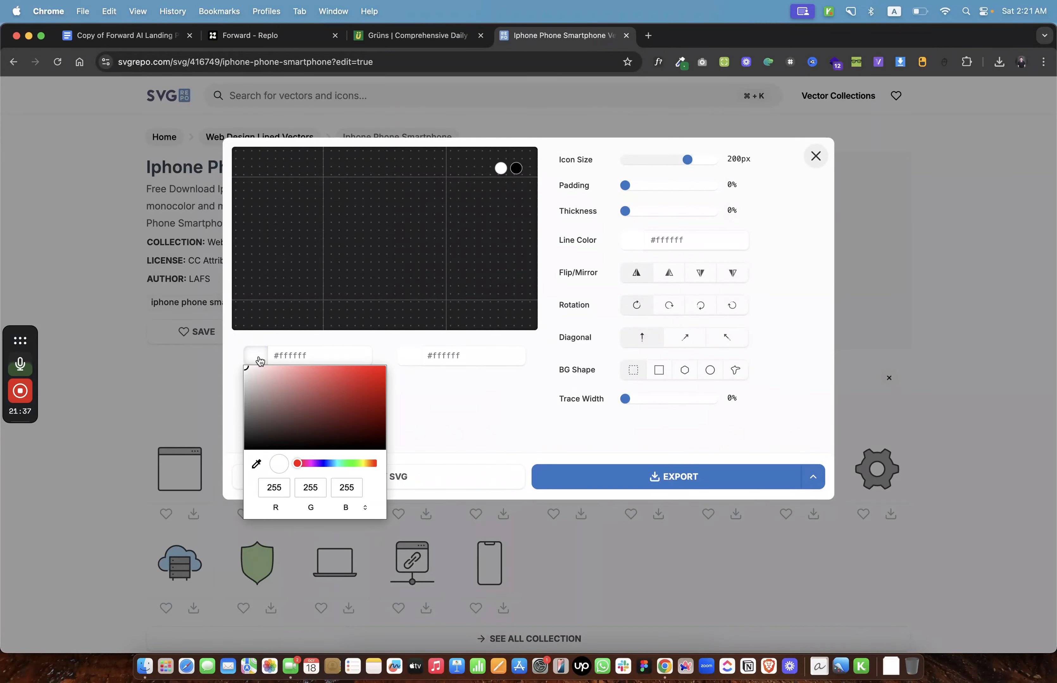
pyautogui.moveTo(292, 399); pyautogui.dragTo(271, 453)
pyautogui.click(519, 101)
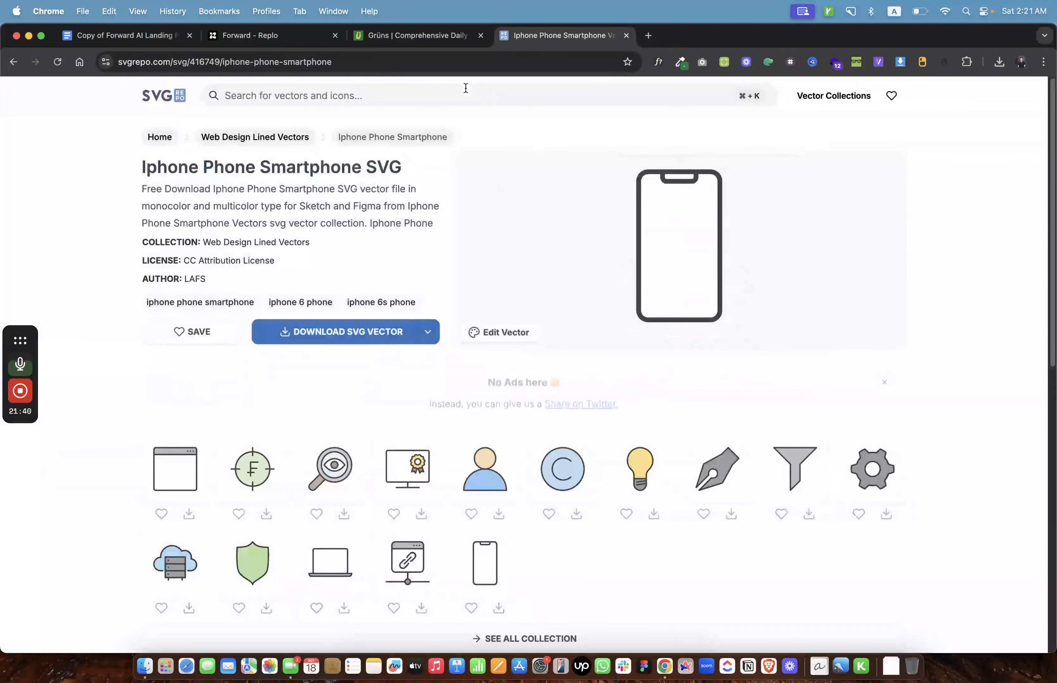
# Search SVG Repo for phone and export the linear iPhone icon in white (#fff).
pyautogui.click(464, 88)
pyautogui.write('phone')
pyautogui.press('Return')
pyautogui.scroll(-2, 434, 286)
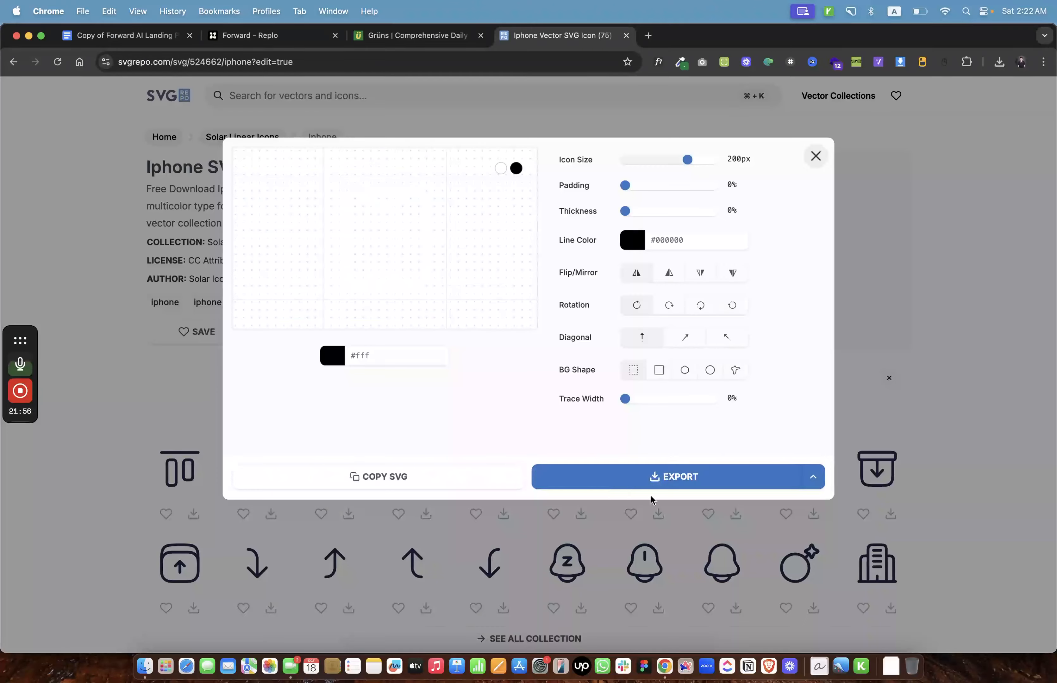
pyautogui.click(652, 483)
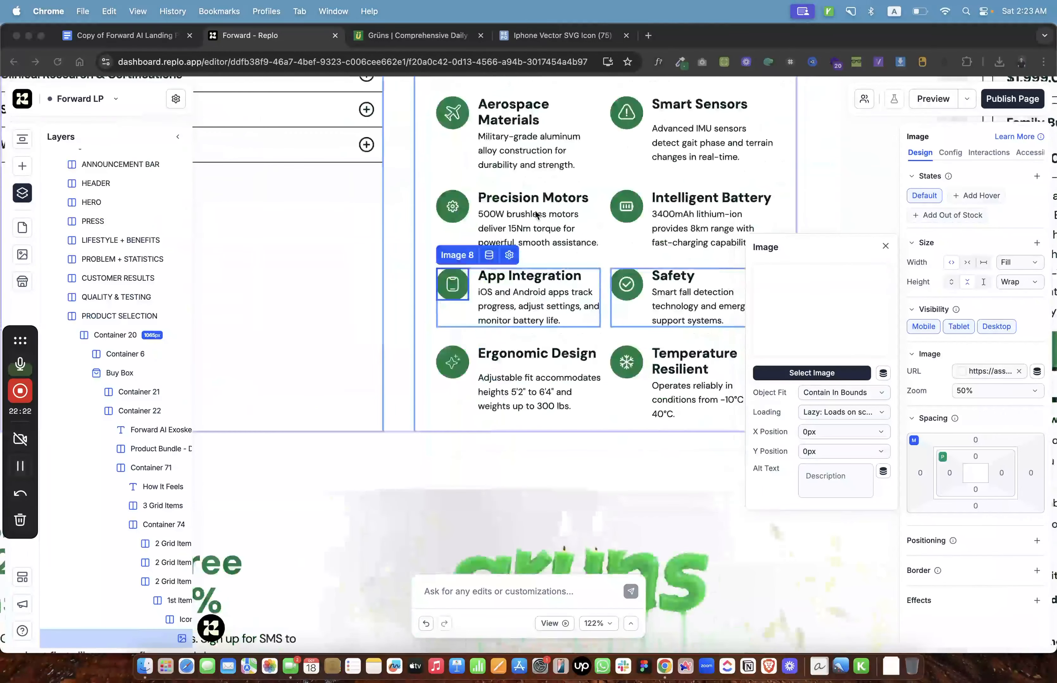
# Set the zoom of the Precision Motors icon to 65% and the Intelligent Battery icon to 60%, and enlarge the App Integration icon.
pyautogui.click(454, 211)
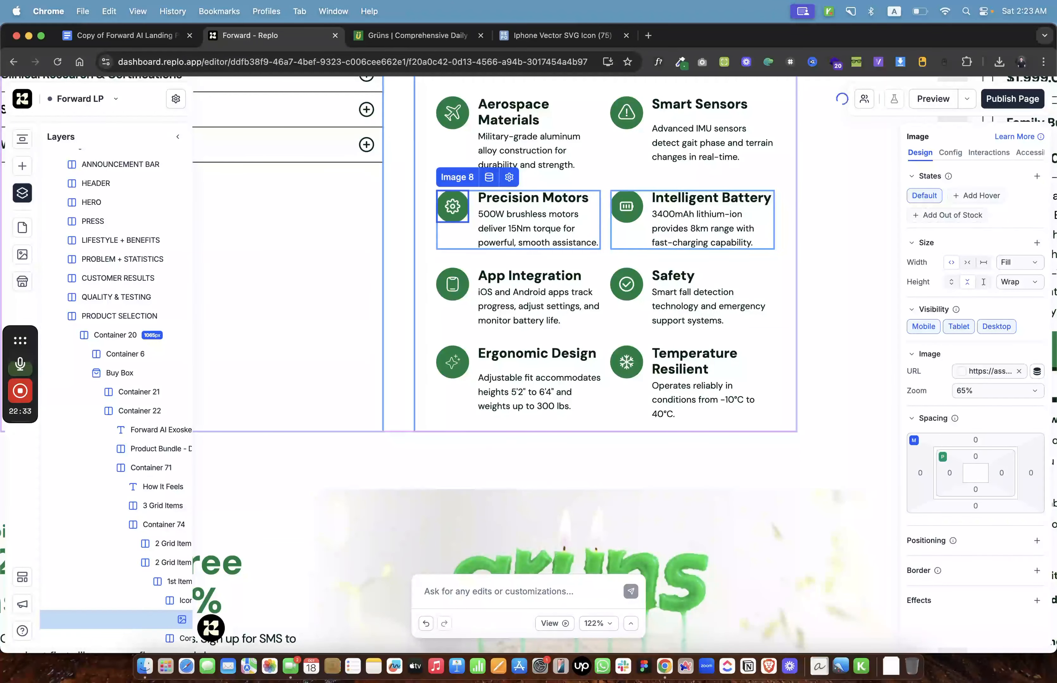
pyautogui.click(628, 216)
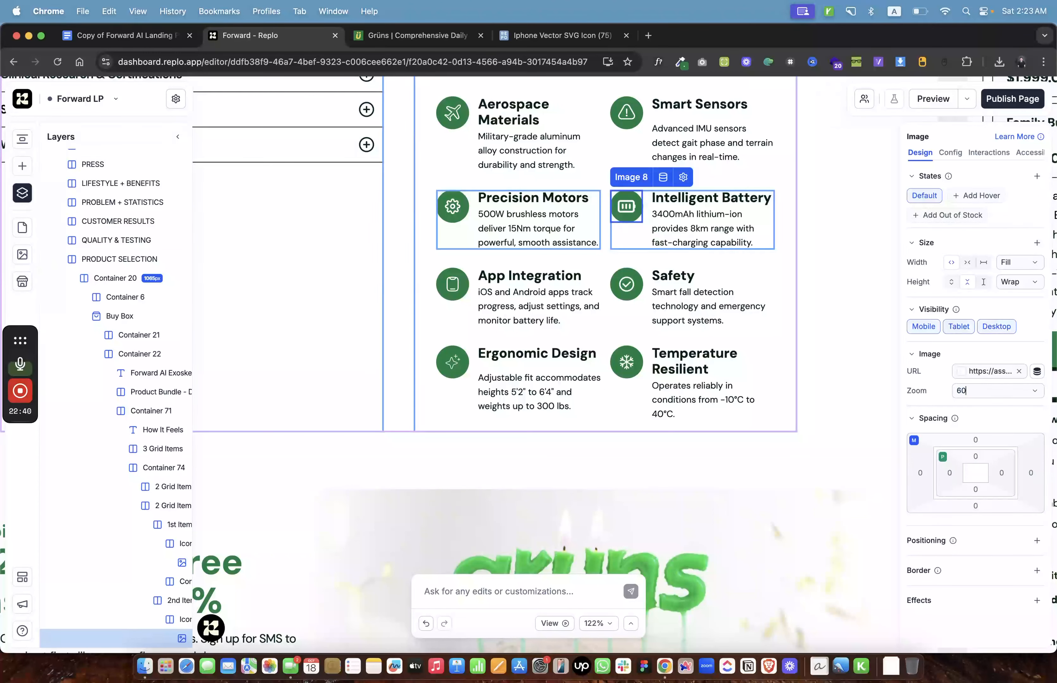
pyautogui.click(992, 393)
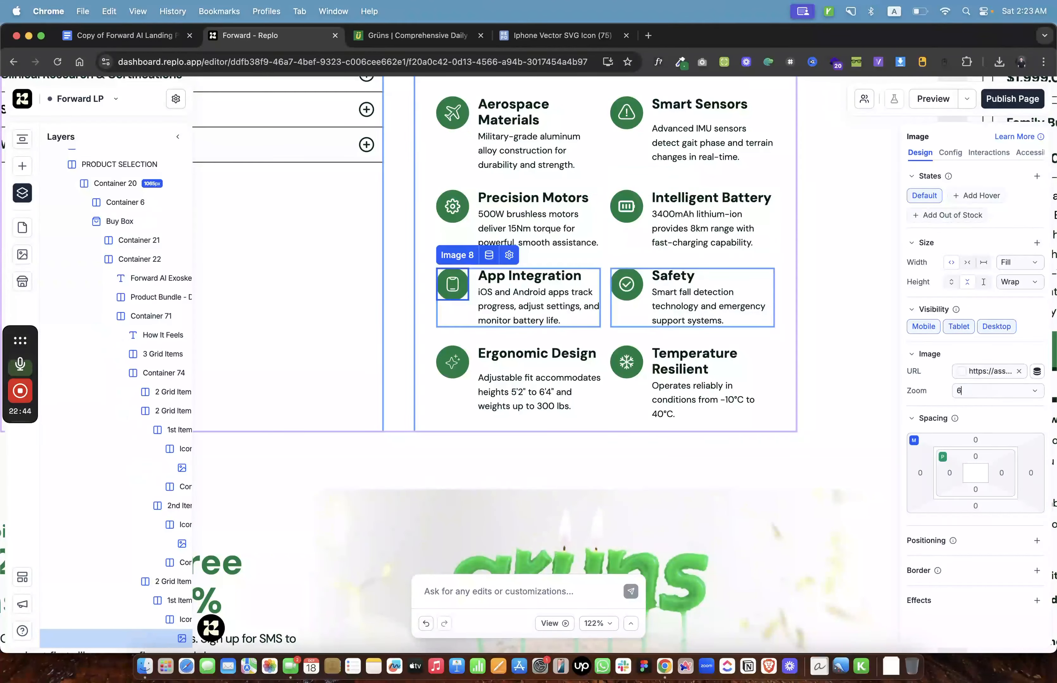
# Set the zoom of the Safety, Ergonomic Design and Temperature Resilient icons to 55%.
pyautogui.click(626, 284)
pyautogui.click(974, 390)
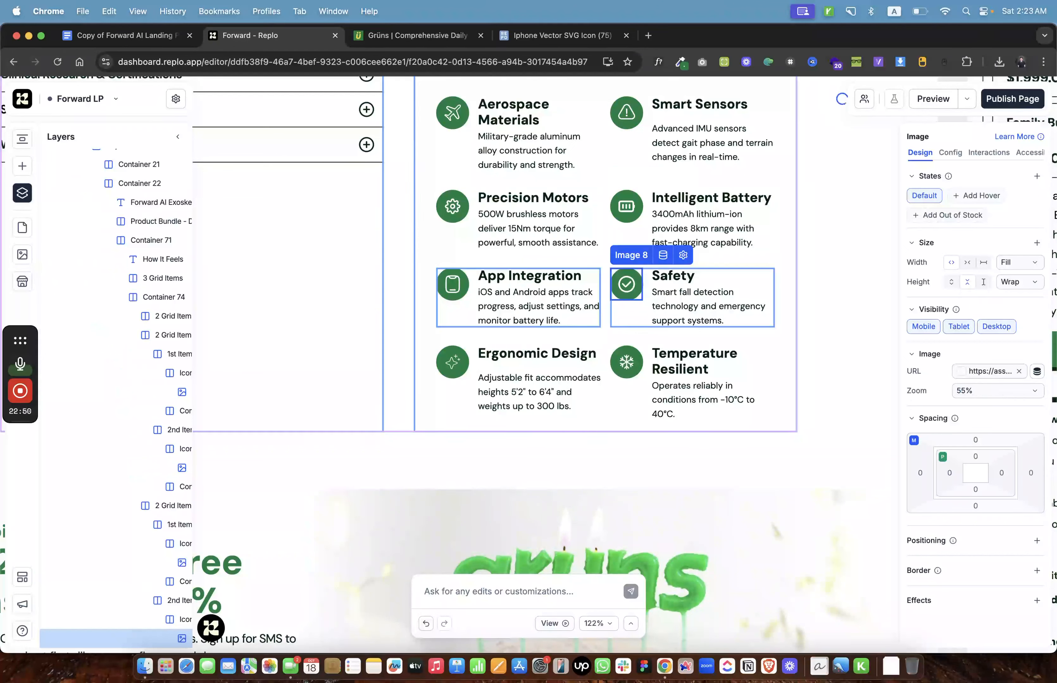
pyautogui.click(452, 361)
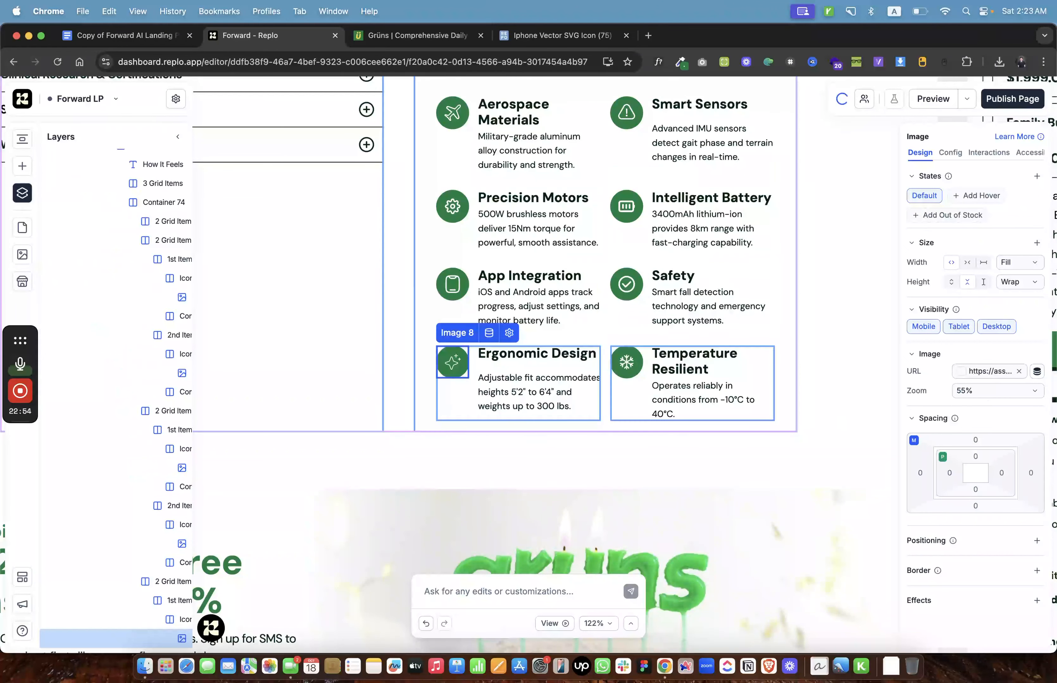
pyautogui.click(623, 364)
pyautogui.click(975, 390)
pyautogui.write('5')
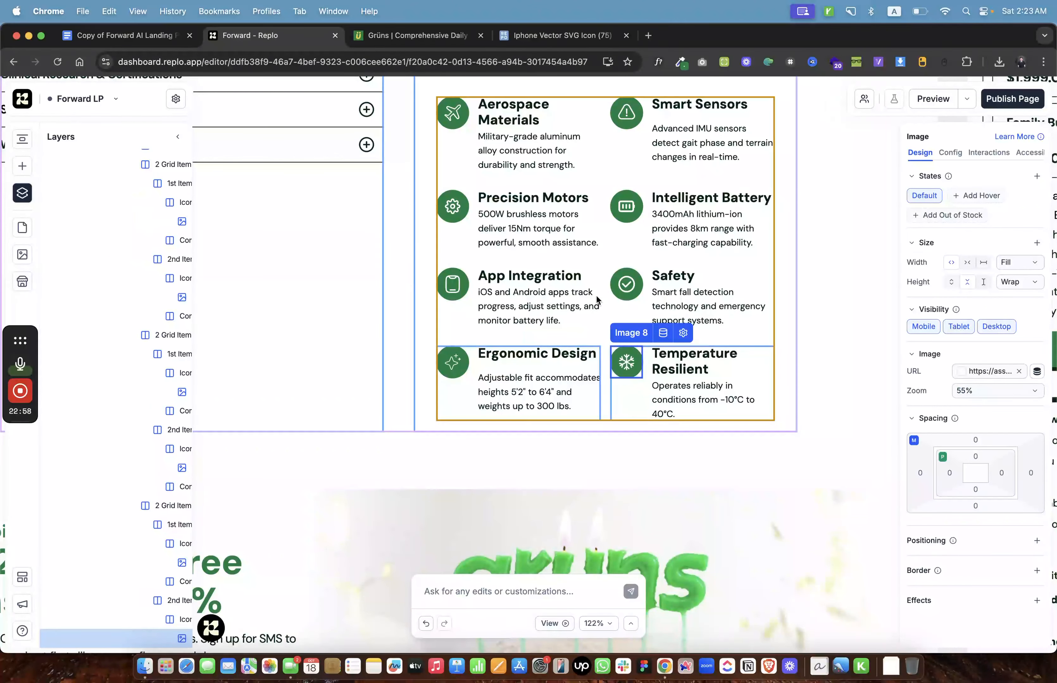
# Examine the How It Feels section and icon grid in the mobile layout and compare them with the desktop page.
pyautogui.scroll(-5, 595, 299)
pyautogui.hscroll(7, 594, 300)
pyautogui.scroll(-4, 593, 300)
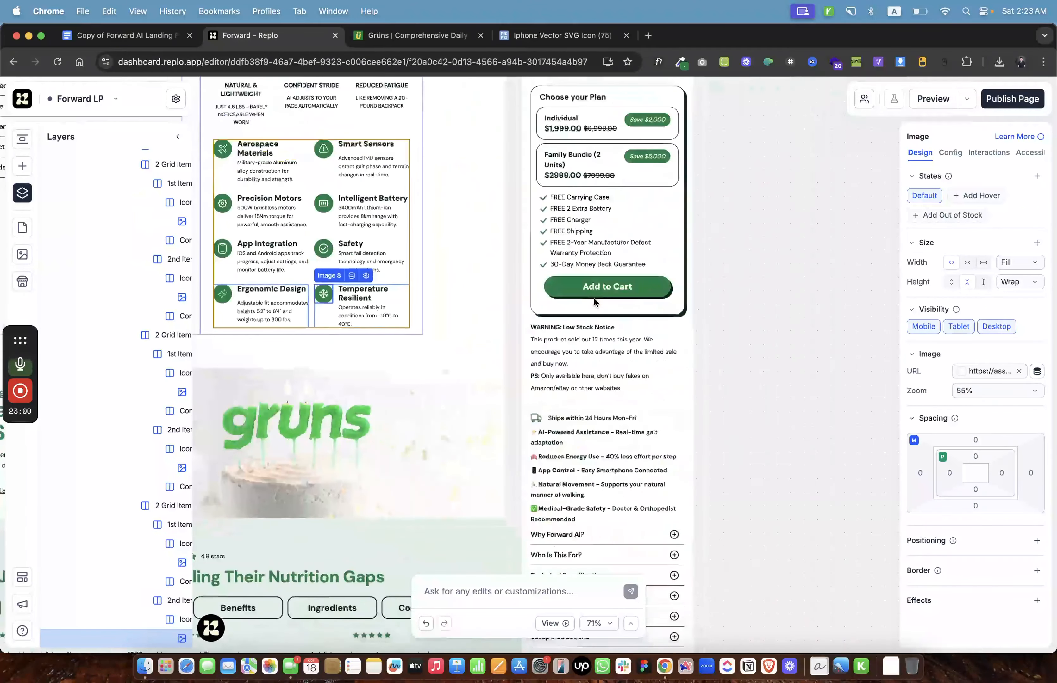
pyautogui.click(747, 306)
pyautogui.scroll(-12, 747, 307)
pyautogui.hscroll(-2, 747, 307)
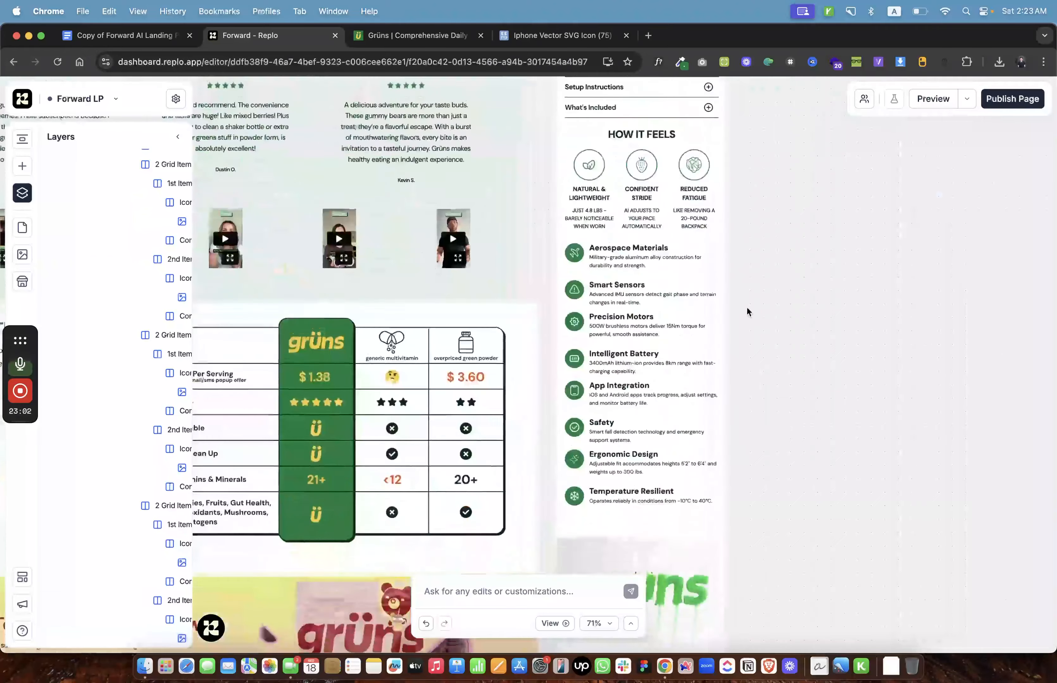
pyautogui.scroll(-5, 746, 306)
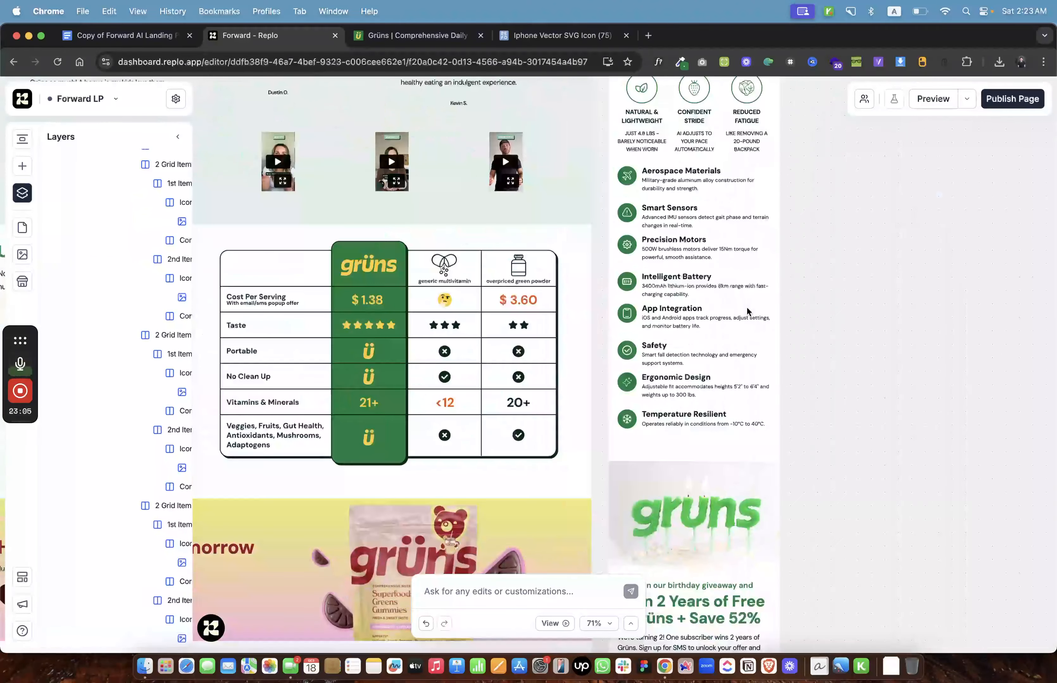
pyautogui.scroll(-3, 749, 431)
pyautogui.scroll(5, 748, 431)
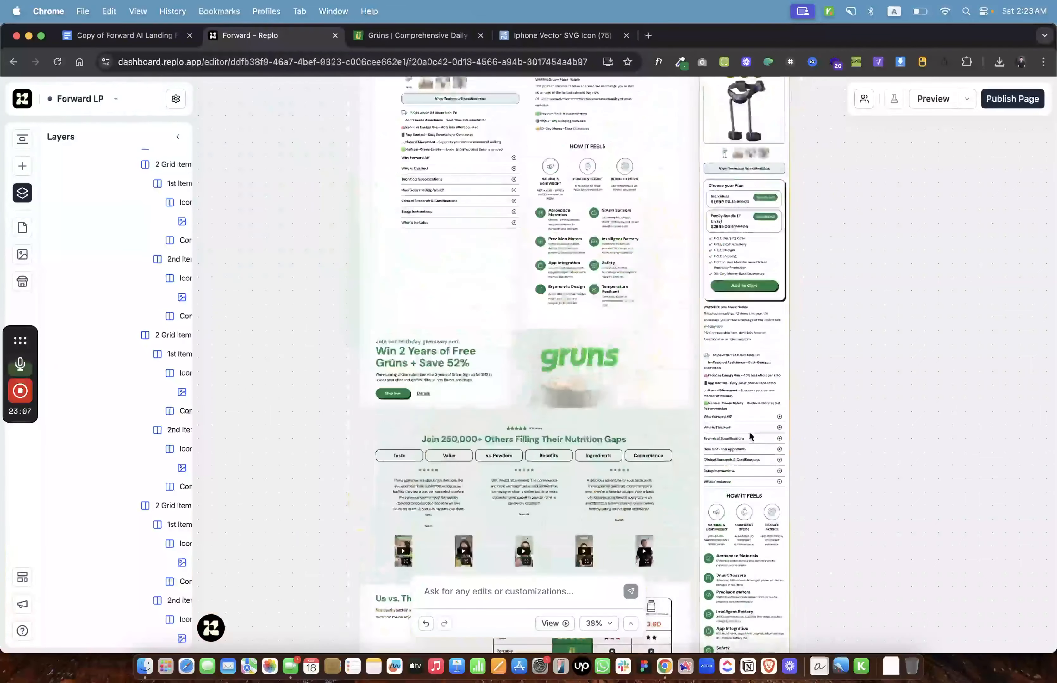
pyautogui.scroll(10, 130, 267)
# In the Google Docs content document, copy the green checkmark from the Quality & Testing heading to the front of the Product Selection Section heading.
pyautogui.click(144, 39)
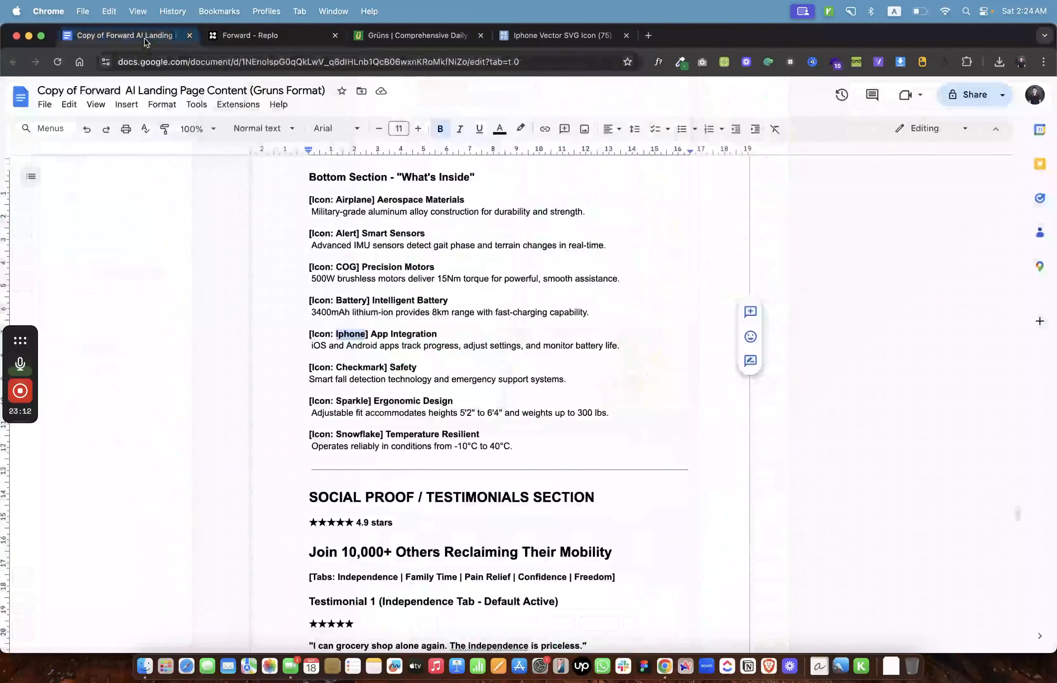
pyautogui.scroll(-3, 374, 330)
pyautogui.scroll(20, 375, 331)
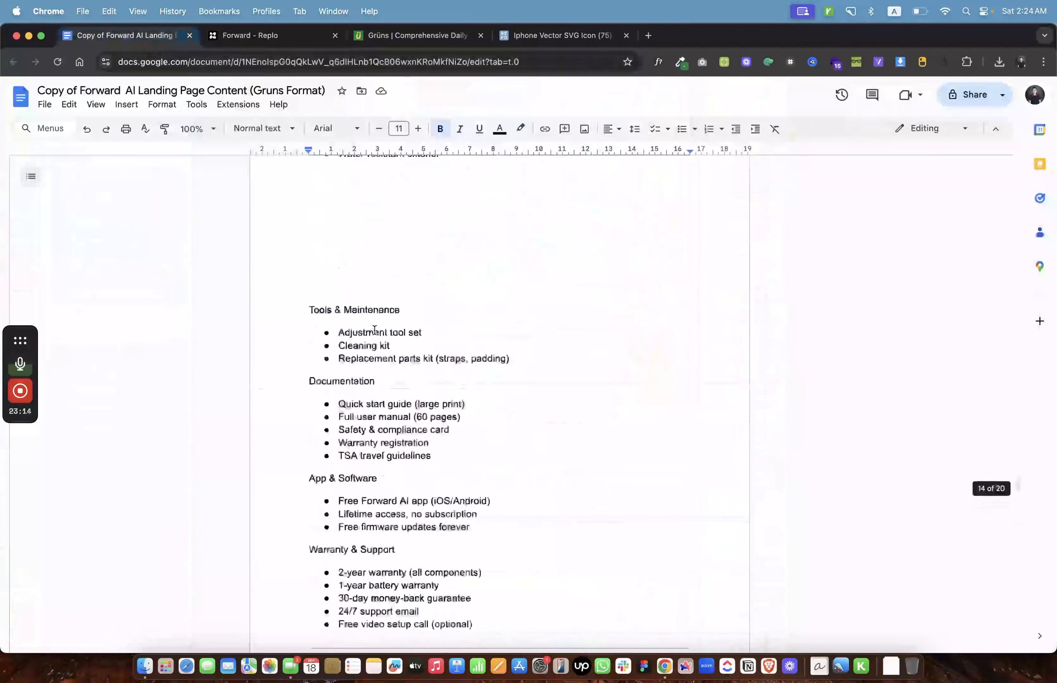
pyautogui.scroll(20, 374, 331)
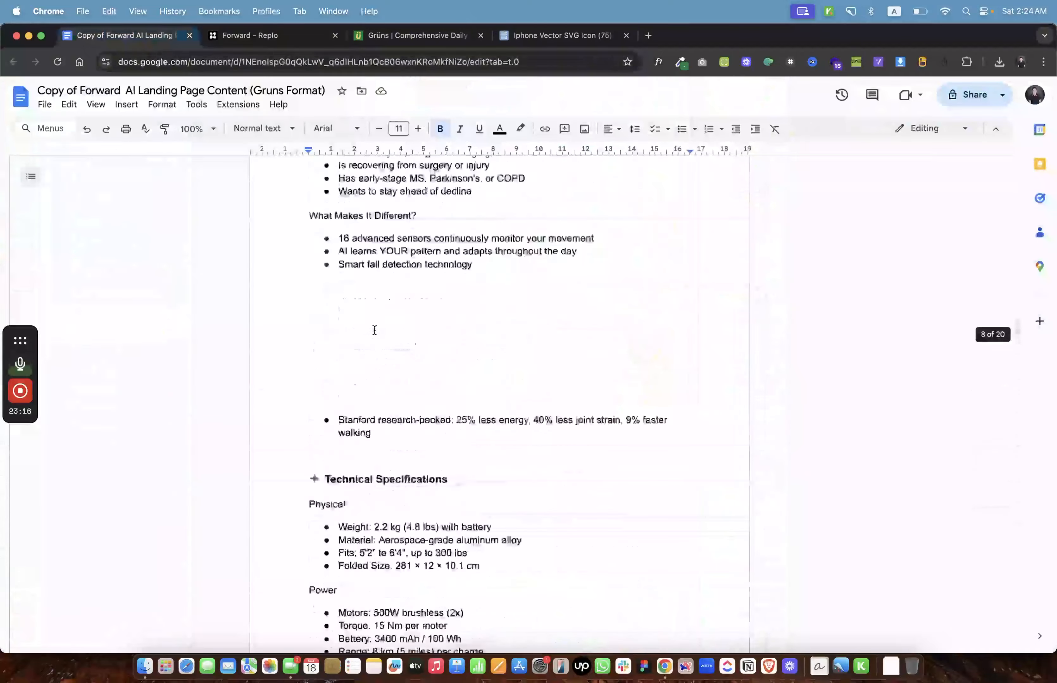
pyautogui.scroll(15, 374, 331)
pyautogui.moveTo(327, 277); pyautogui.dragTo(308, 274)
pyautogui.press('super+c')
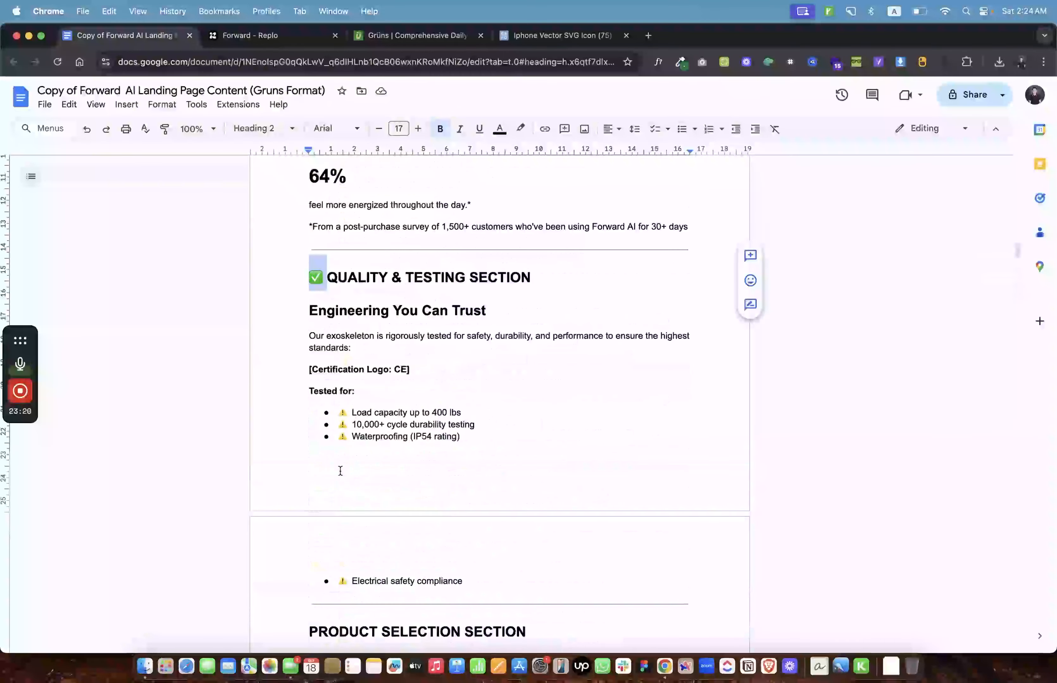
pyautogui.scroll(-5, 340, 471)
pyautogui.click(309, 408)
pyautogui.press('super+v')
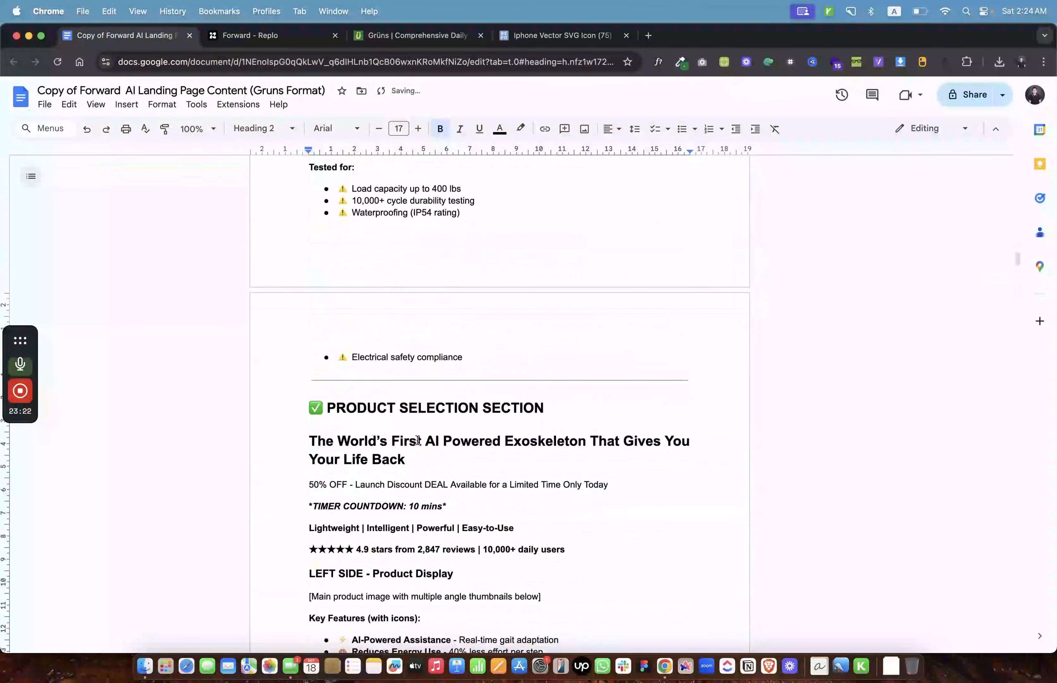
# Insert the copied green checkmark in front of the Features Breakdown Section heading.
pyautogui.scroll(-20, 474, 453)
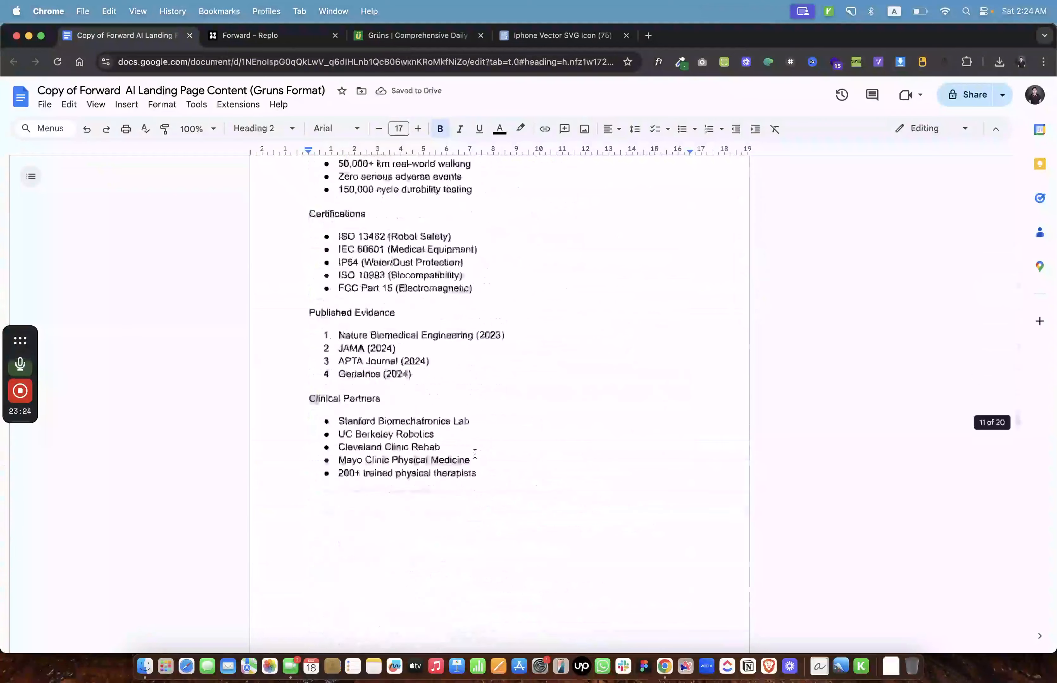
pyautogui.scroll(-20, 474, 452)
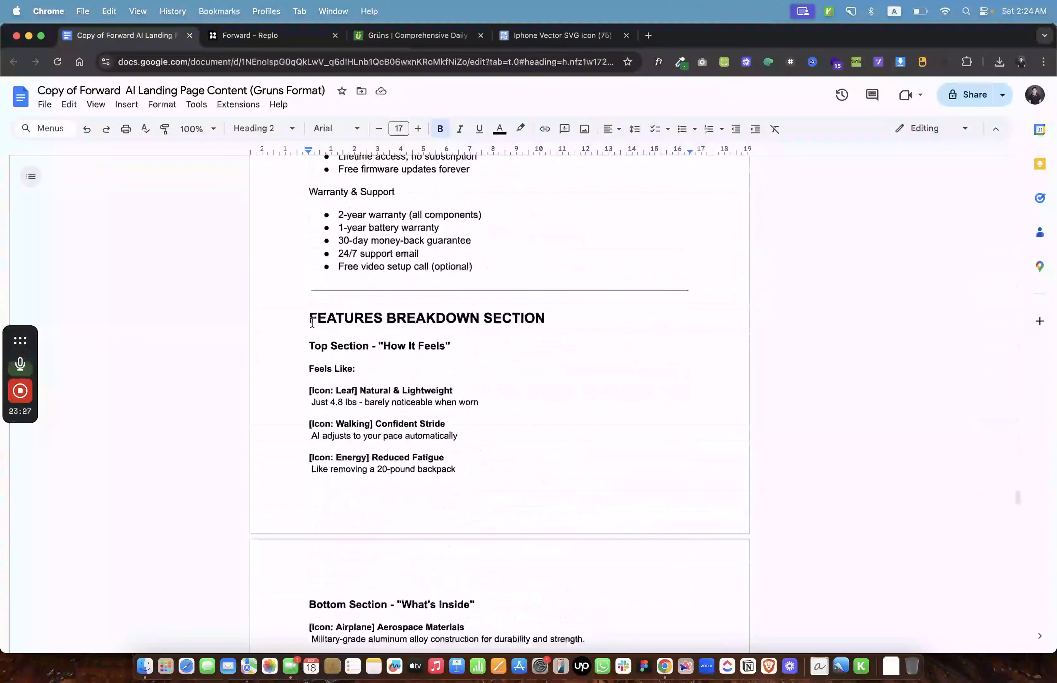
pyautogui.click(311, 322)
pyautogui.press('super+v')
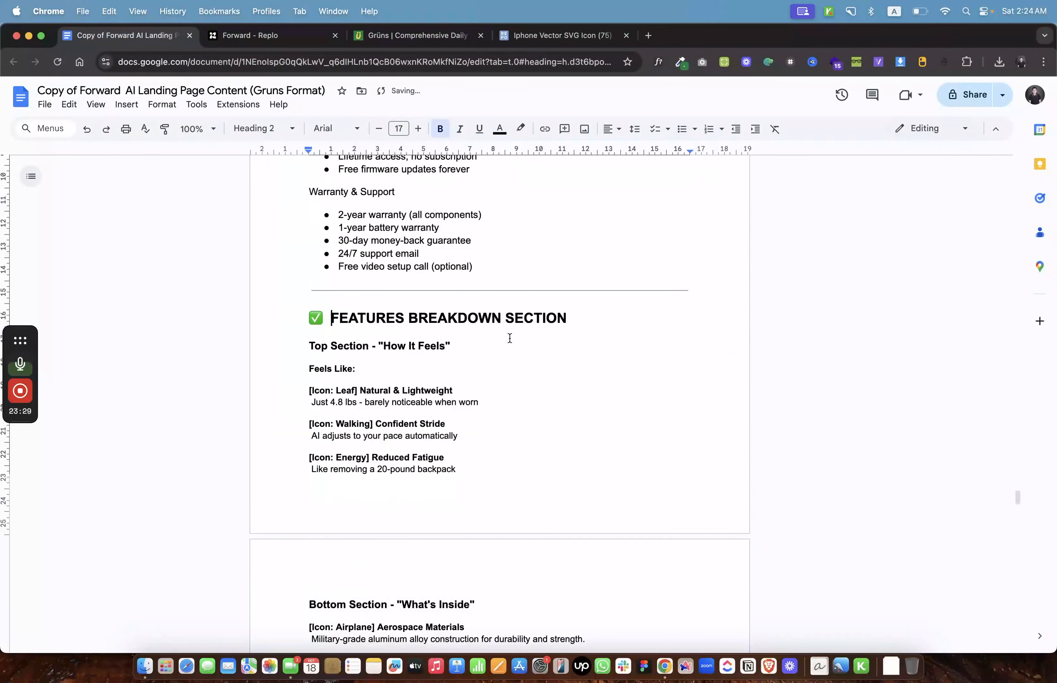
# Insert the green checkmark in front of the Social Proof / Testimonials Section heading, leaving a single space before the text.
pyautogui.scroll(-20, 510, 338)
pyautogui.scroll(10, 510, 338)
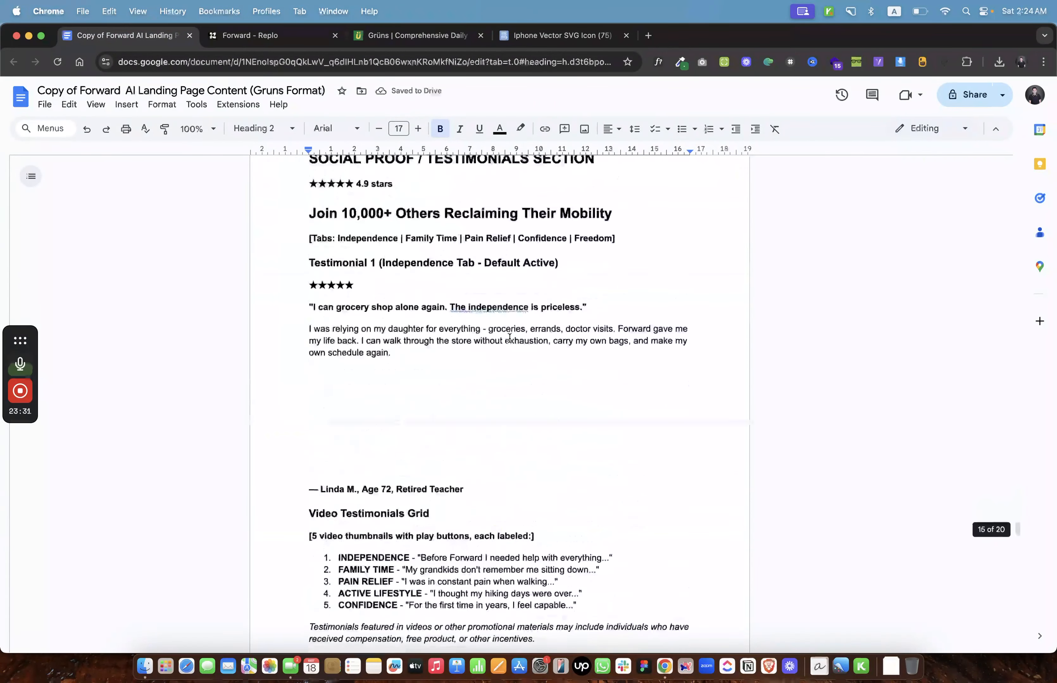
pyautogui.click(311, 253)
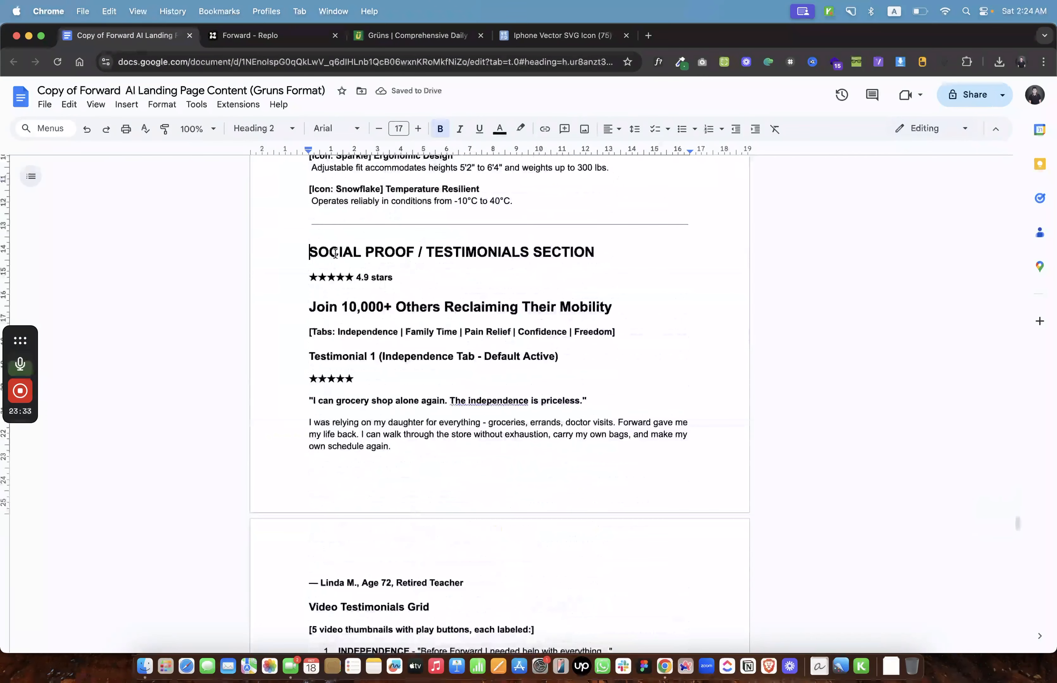
pyautogui.press('super+v')
pyautogui.press('BackSpace')
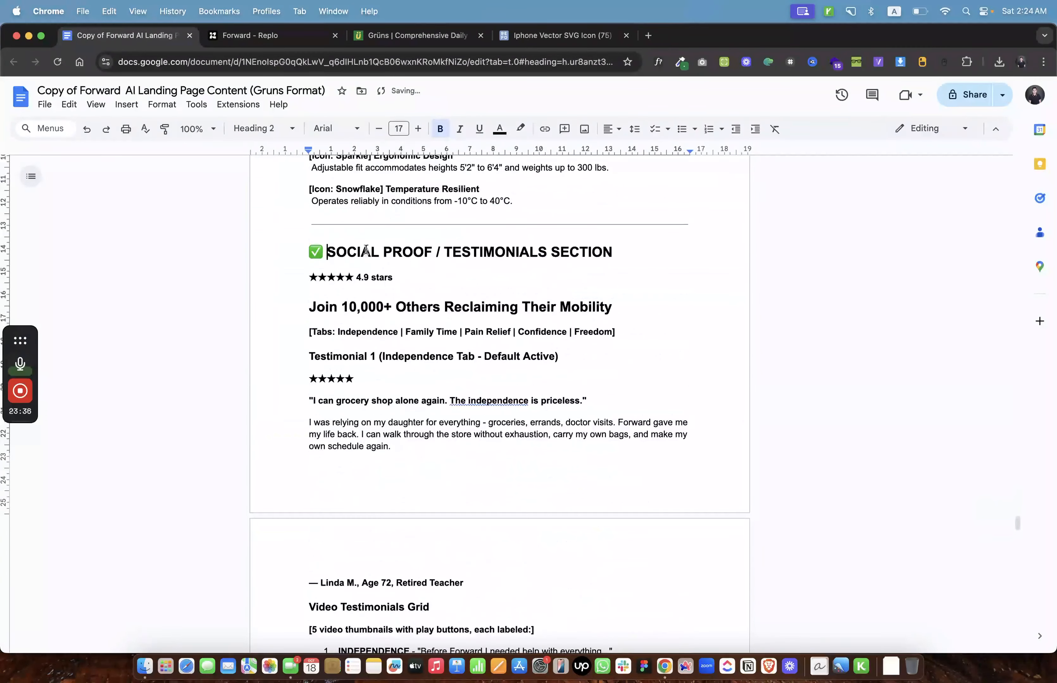
# In Replo, rename the birthday giveaway banner's container below PRODUCT SELECTION as SOCIAL PROOF, matching the document's heading.
pyautogui.moveTo(325, 247); pyautogui.dragTo(434, 256)
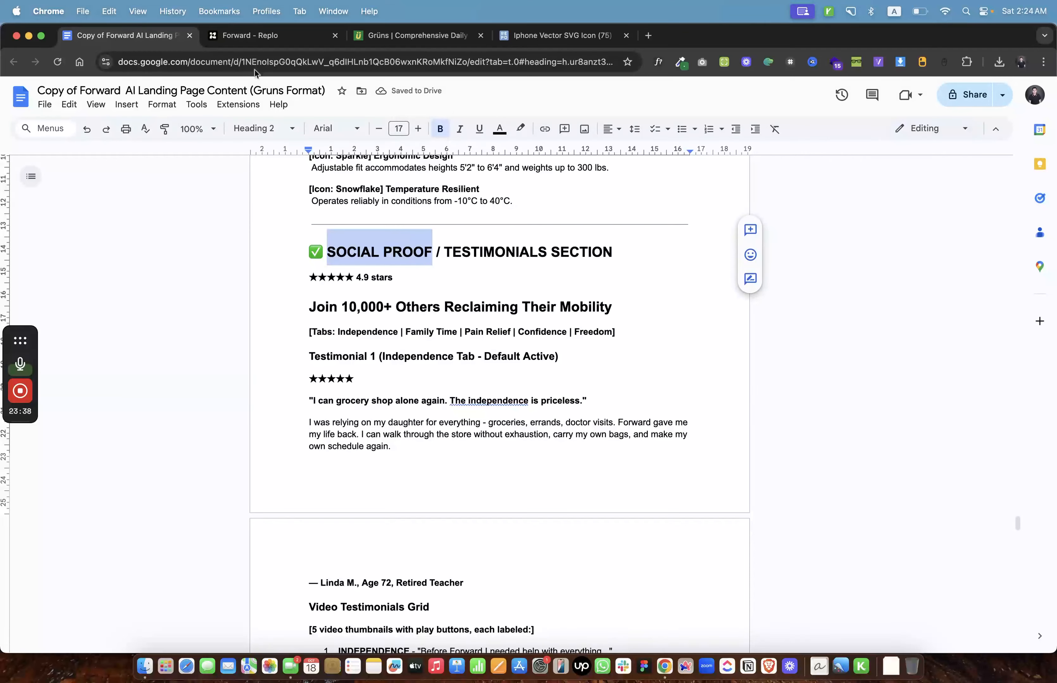
pyautogui.click(258, 35)
pyautogui.click(407, 362)
pyautogui.click(151, 35)
pyautogui.click(270, 39)
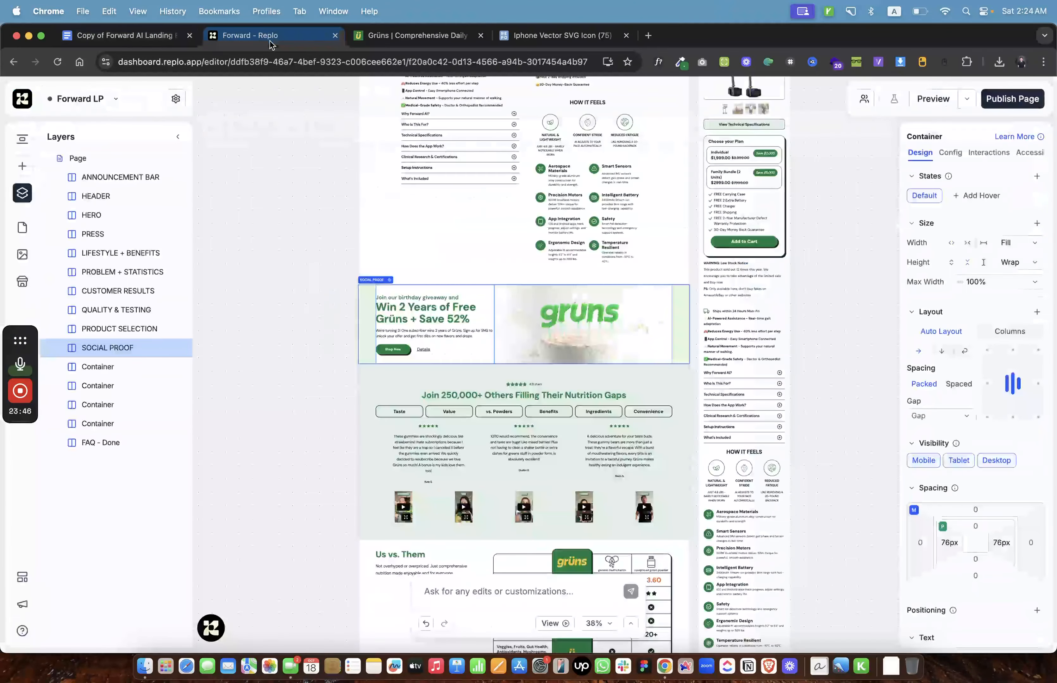
pyautogui.click(157, 40)
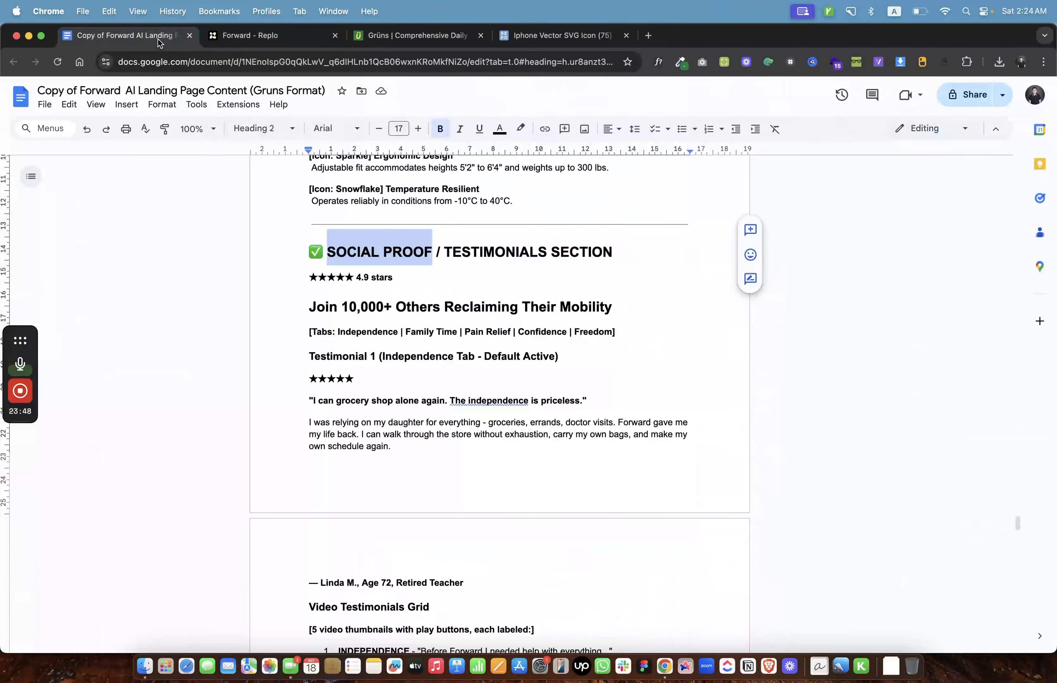
pyautogui.click(257, 35)
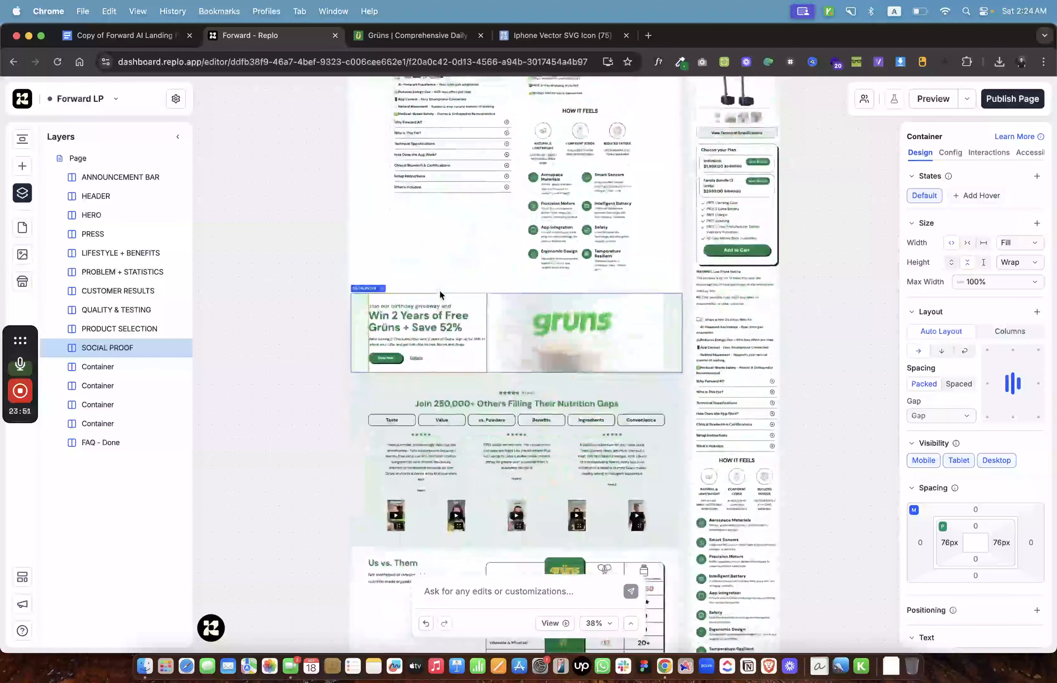
# Copy the Star Rating & Text container from the product selection section into Container 42, above the birthday giveaway text.
pyautogui.scroll(8, 418, 314)
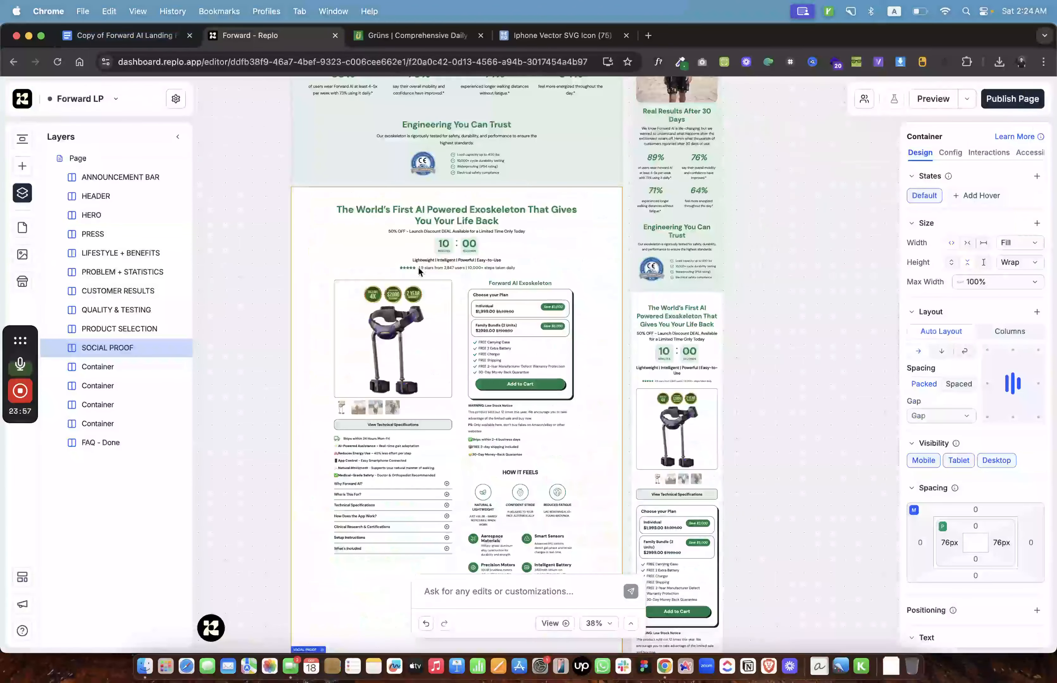
pyautogui.click(418, 268)
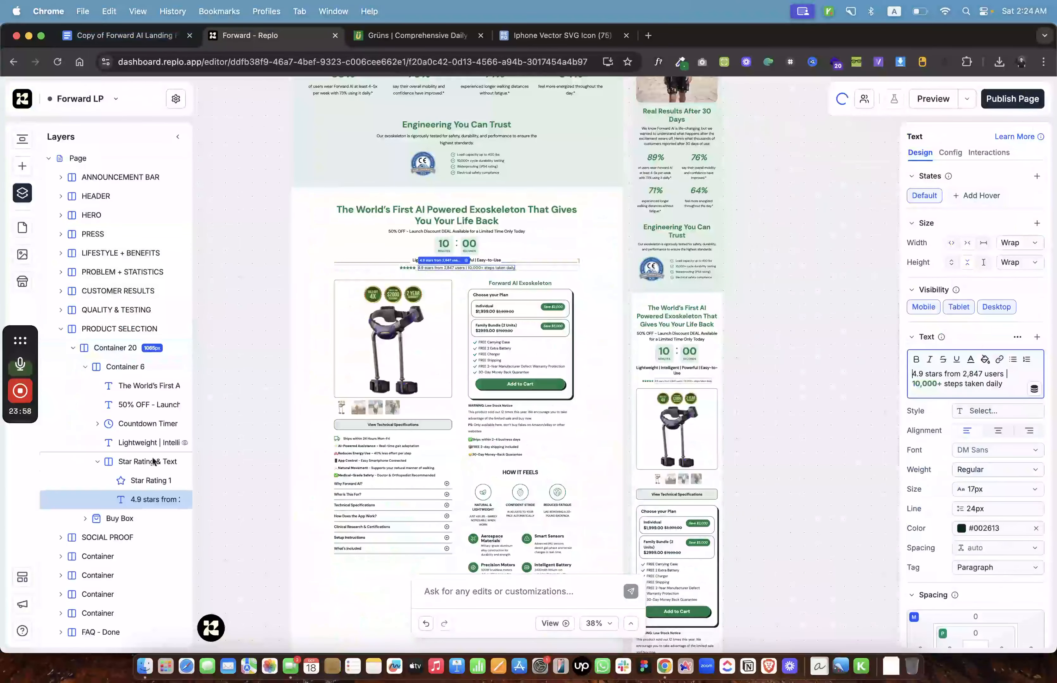
pyautogui.click(131, 449)
pyautogui.click(133, 461)
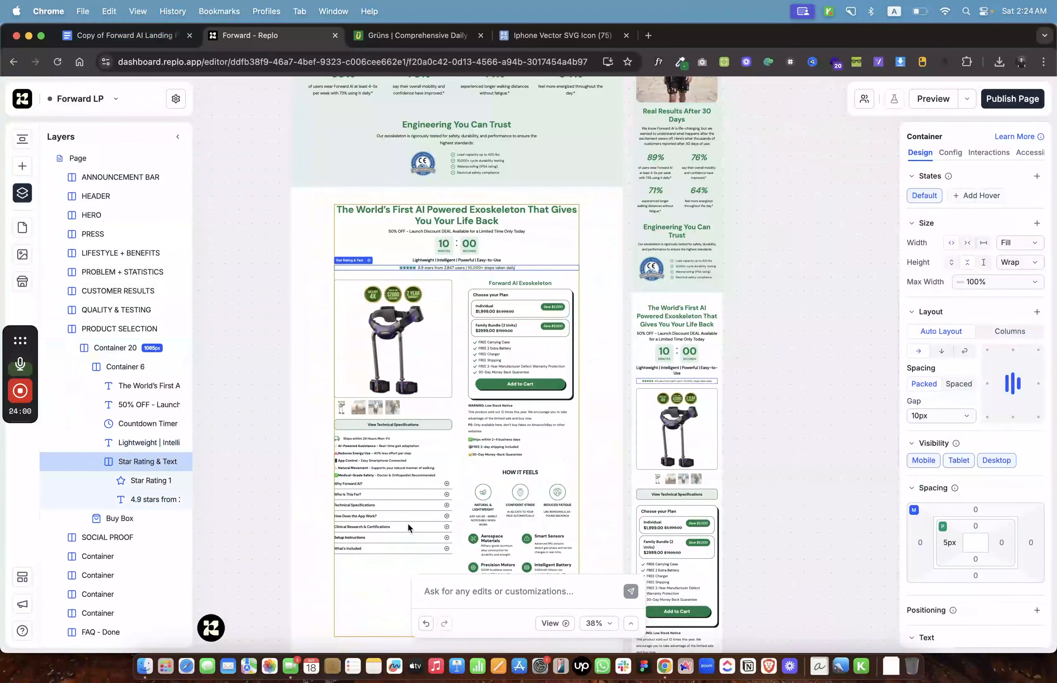
pyautogui.scroll(-9, 408, 528)
pyautogui.doubleClick(384, 259)
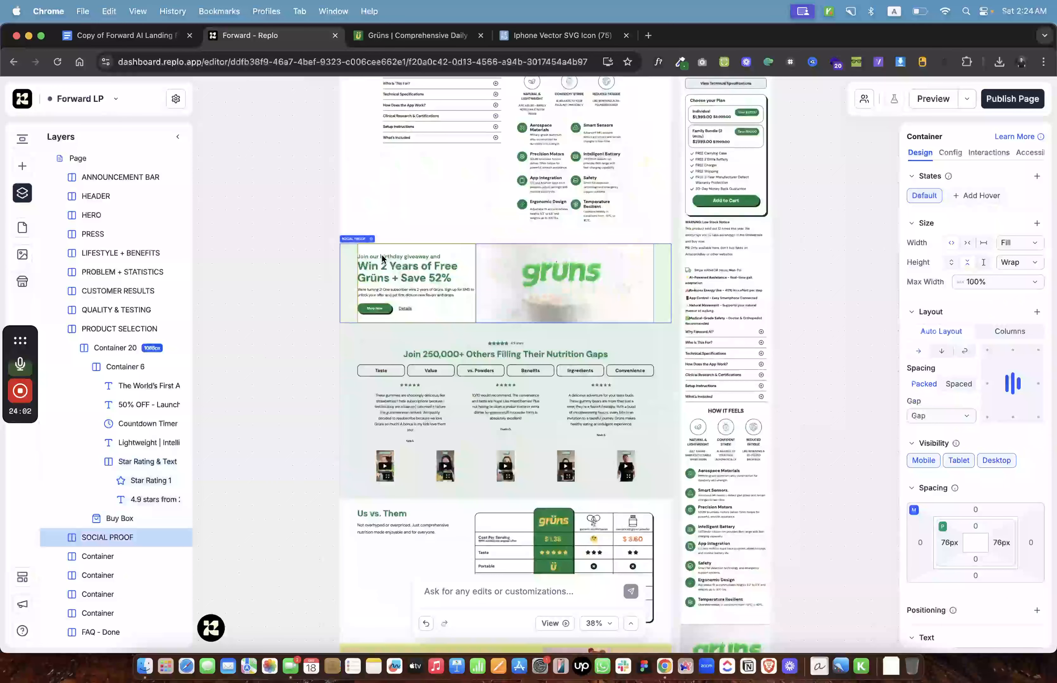
pyautogui.click(81, 557)
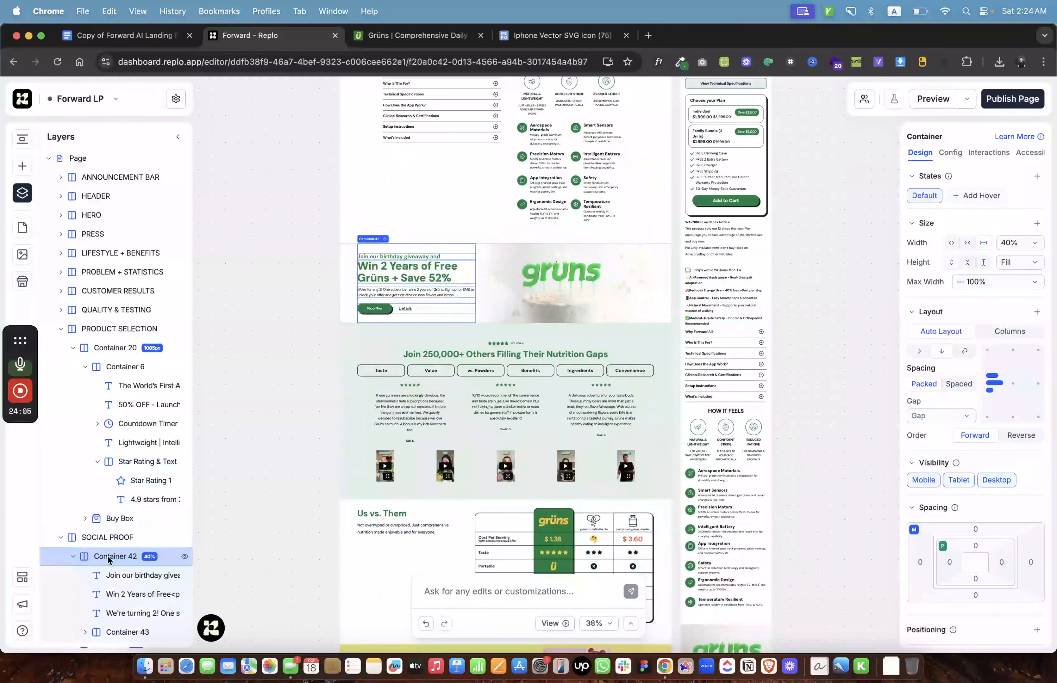
pyautogui.press('super+v')
# Shorten the copied rating text in the birthday giveaway banner to "4.9 stars" and left-align the star rating row.
pyautogui.doubleClick(419, 254)
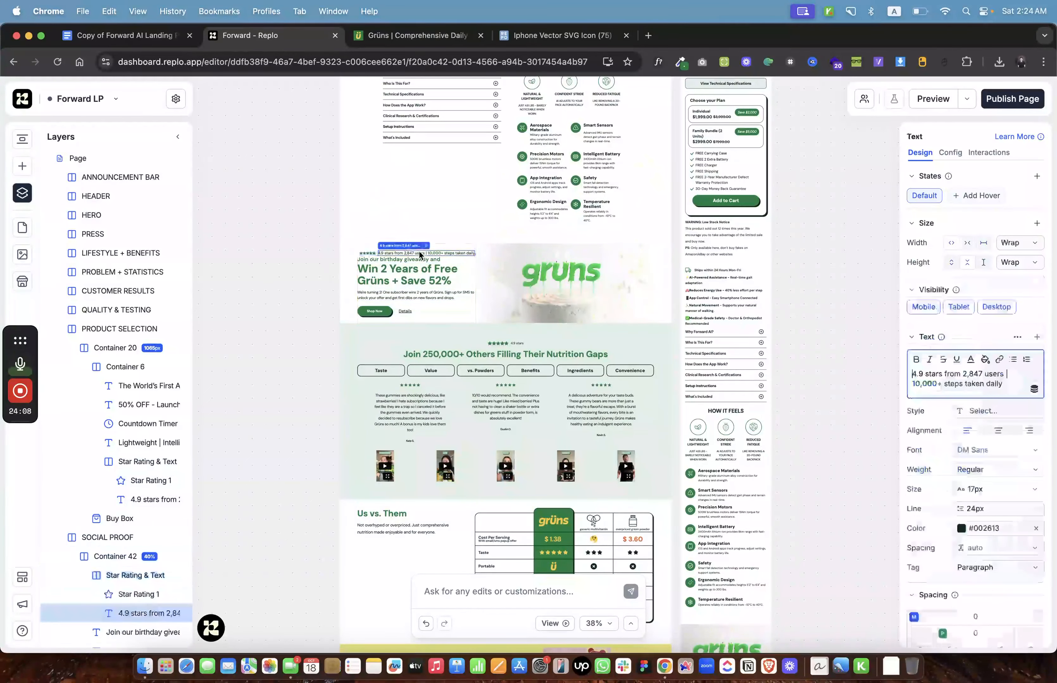
pyautogui.moveTo(942, 374); pyautogui.dragTo(1004, 384)
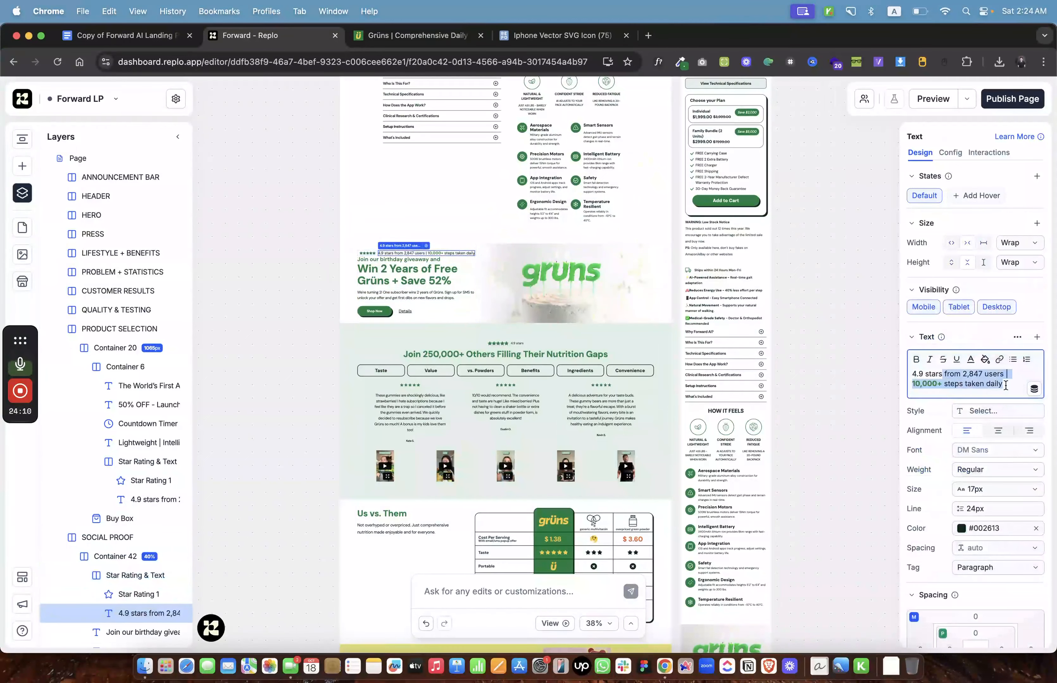
pyautogui.press('BackSpace')
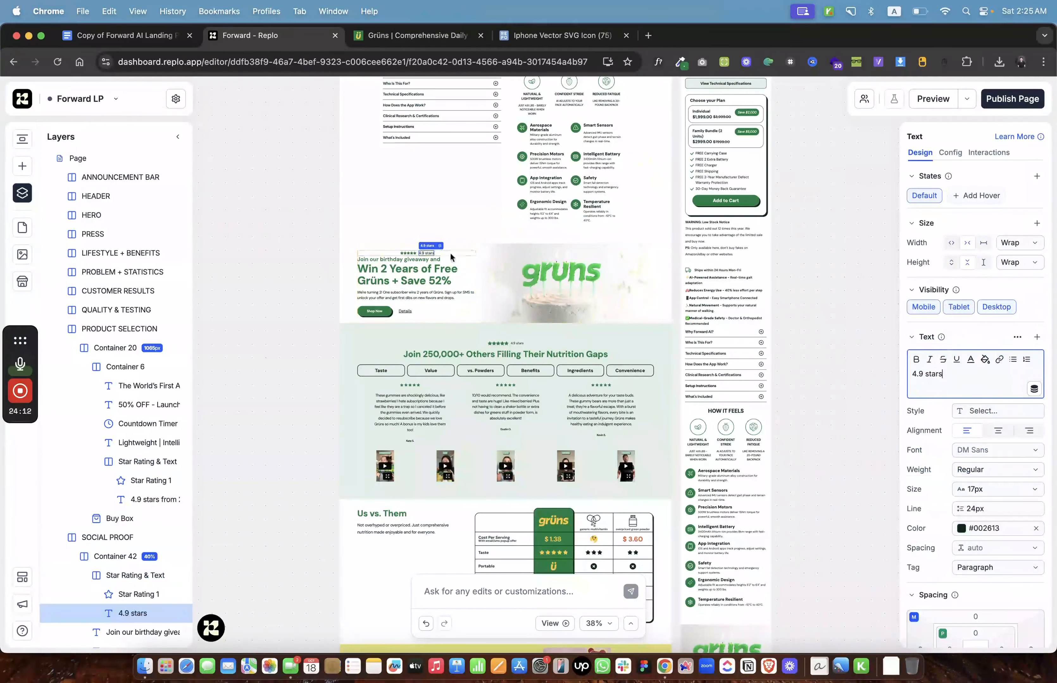
pyautogui.click(387, 255)
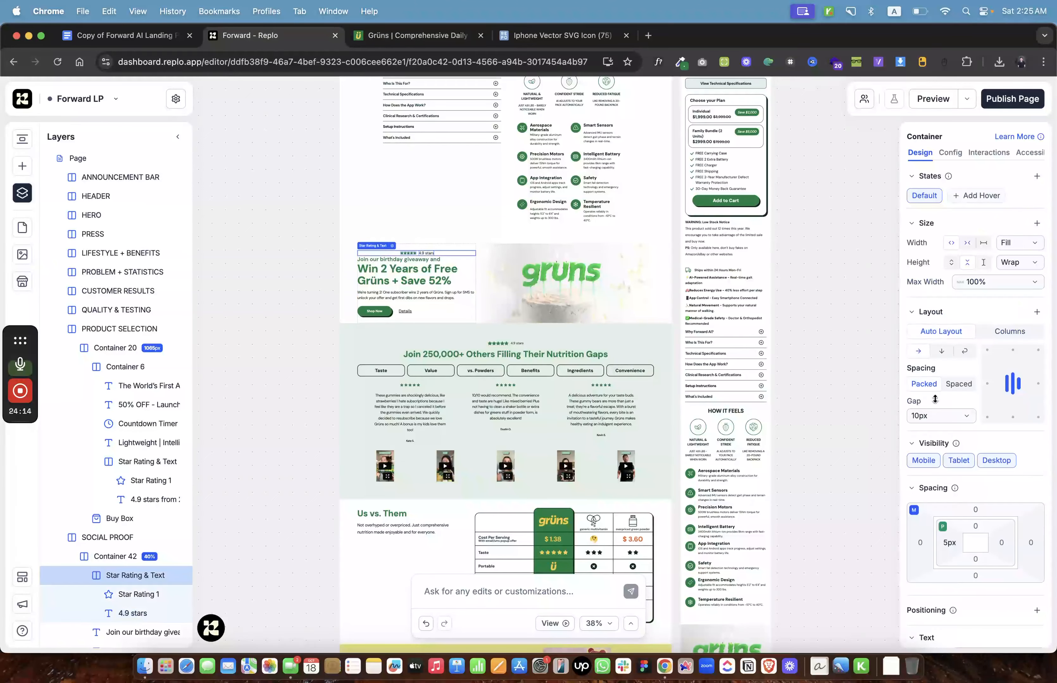
# Compare the document's Social Proof heading, tabs and testimonials with the giveaway banner and testimonial section on the Forward page.
pyautogui.hotkey('ctrl', 'shift', 'Tab')
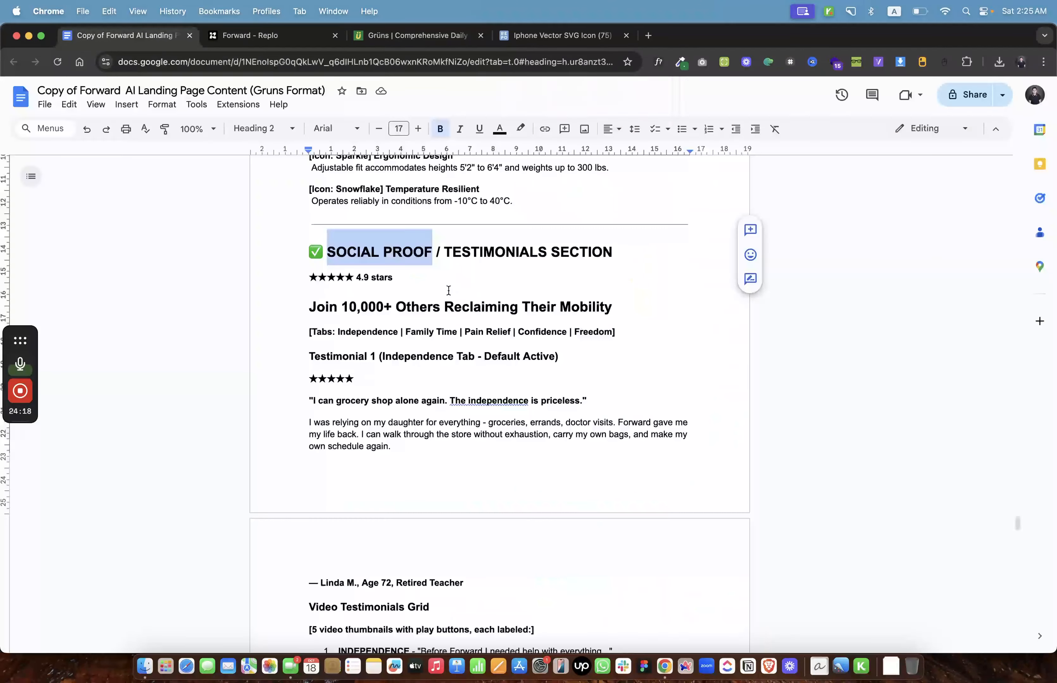
pyautogui.moveTo(310, 307); pyautogui.dragTo(576, 309)
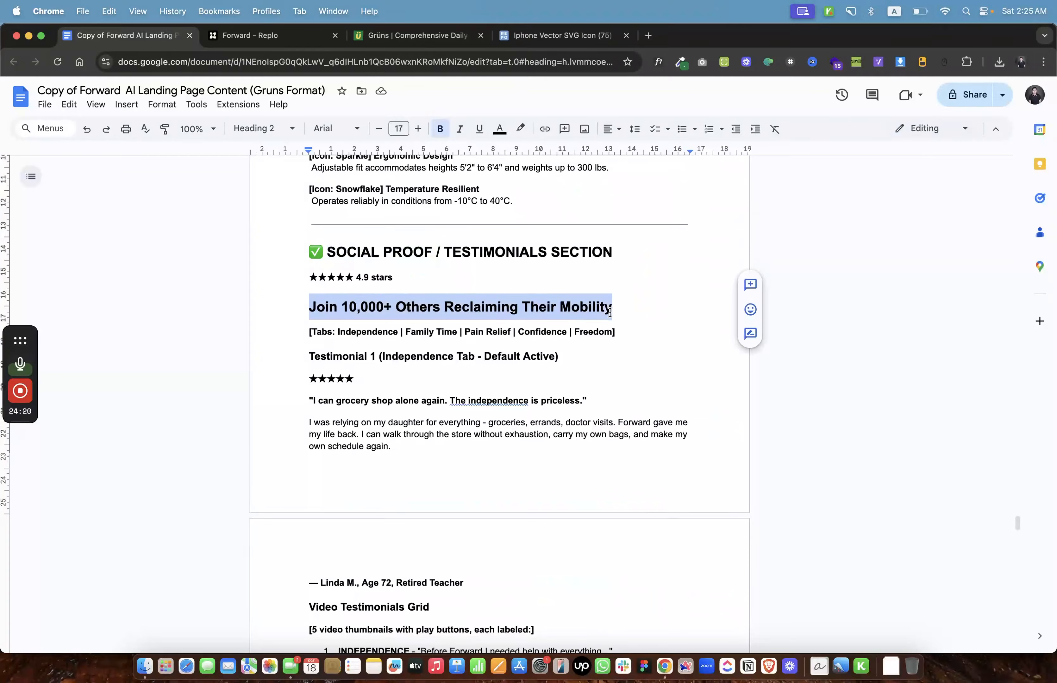
pyautogui.hotkey('ctrl', 'Tab')
pyautogui.hotkey('ctrl', 'shift', 'Tab')
pyautogui.scroll(-2, 300, 337)
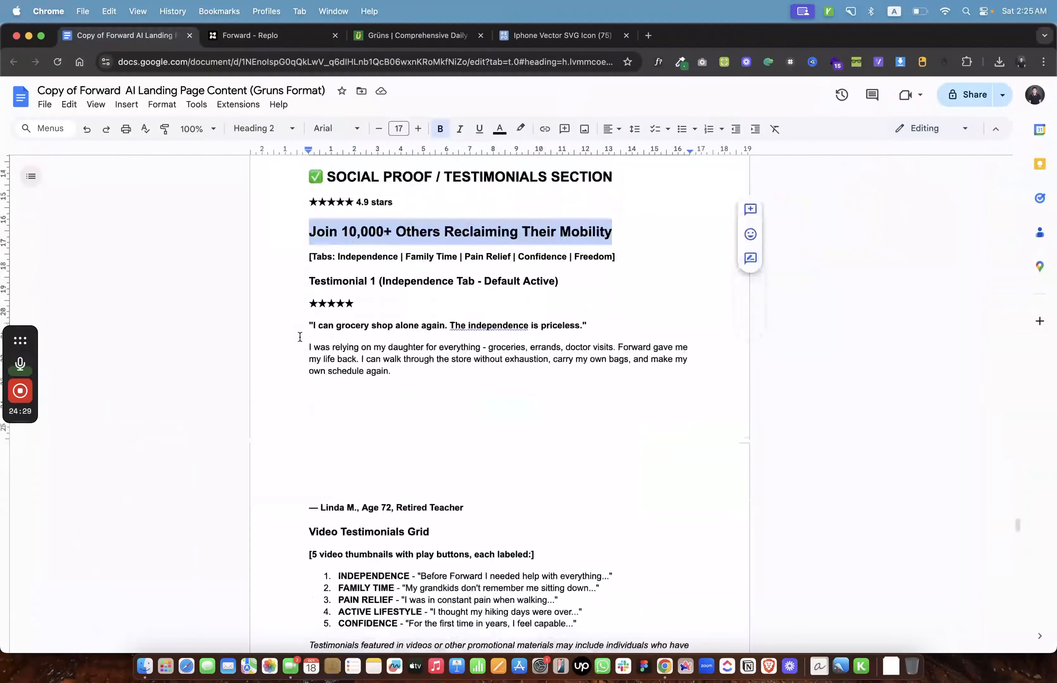
pyautogui.hotkey('ctrl', 'Tab')
pyautogui.scroll(-3, 333, 174)
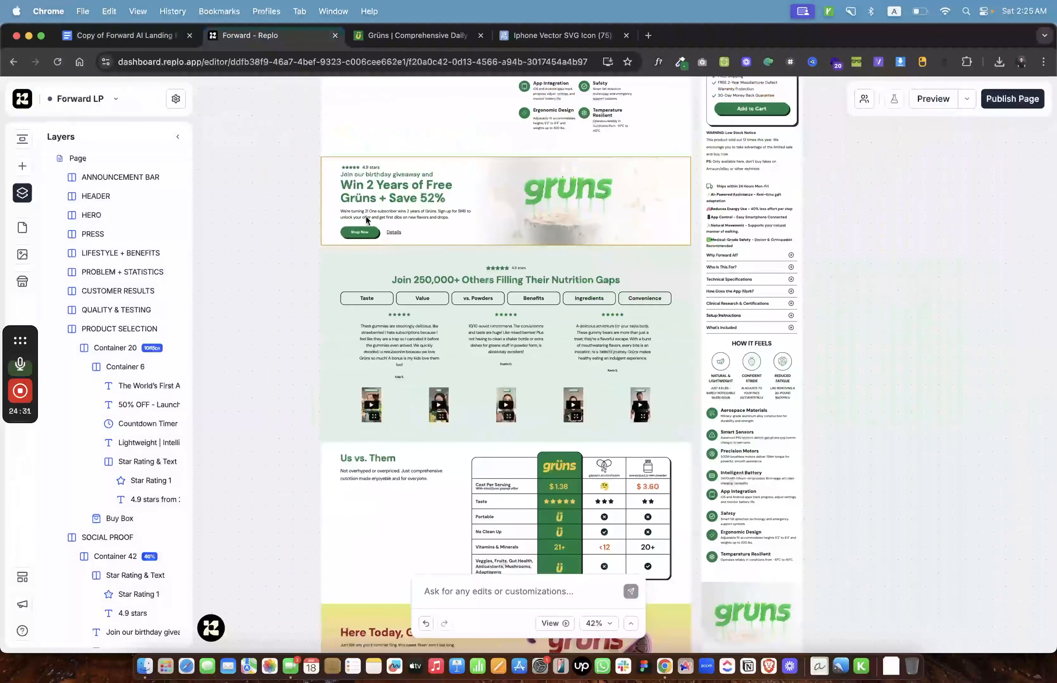
pyautogui.click(333, 174)
pyautogui.click(139, 37)
# Examine the original Grüns page from the testimonials to the FAQ and compare its section order with the Forward page.
pyautogui.click(384, 37)
pyautogui.scroll(-15, 374, 290)
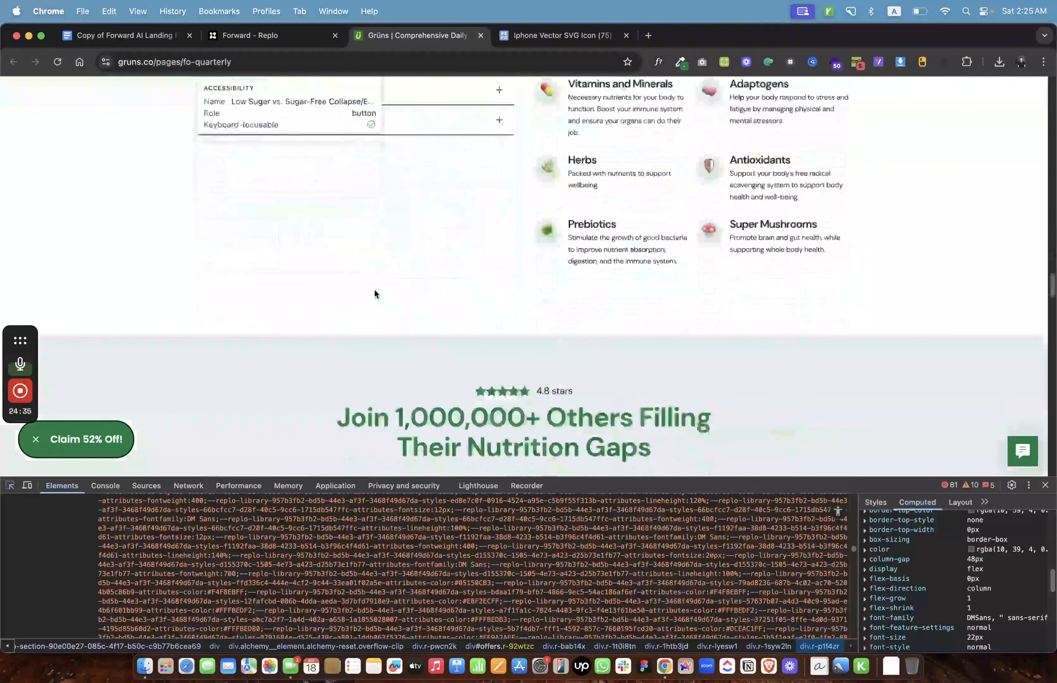
pyautogui.scroll(-5, 375, 290)
pyautogui.click(1045, 485)
pyautogui.scroll(-15, 628, 395)
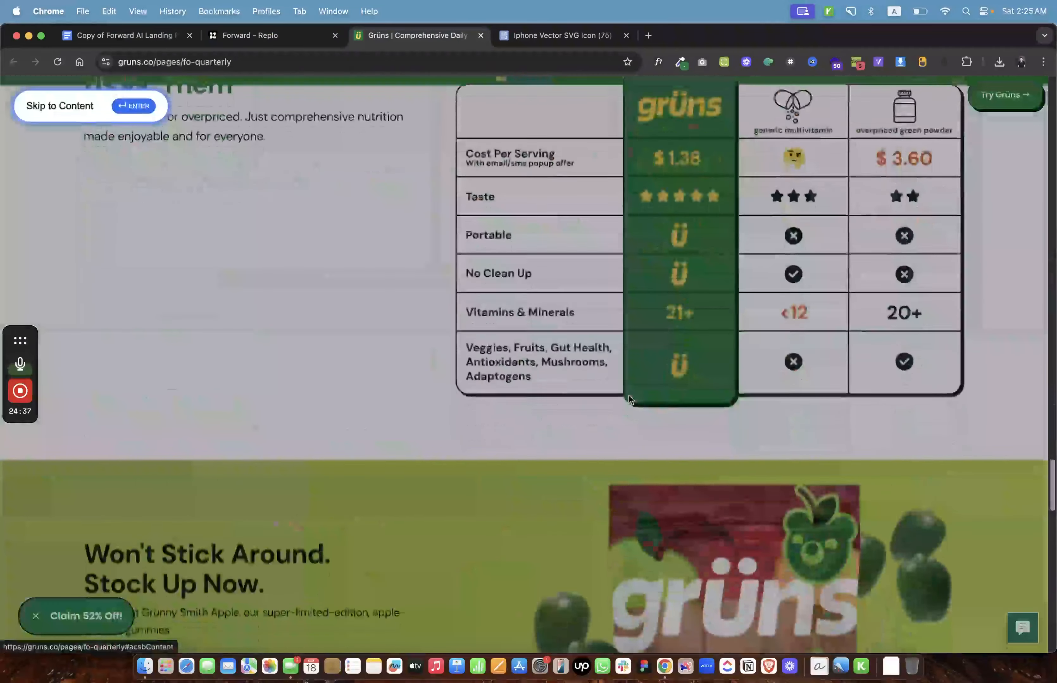
pyautogui.scroll(-3, 628, 396)
pyautogui.scroll(-15, 629, 395)
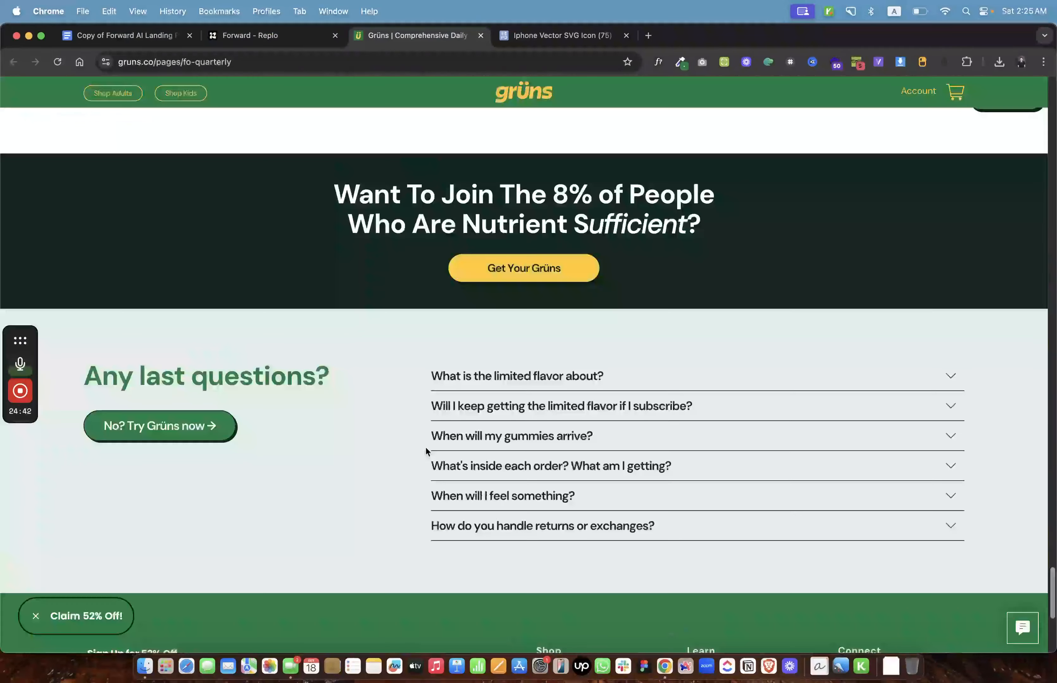
pyautogui.scroll(17, 425, 445)
pyautogui.scroll(20, 426, 447)
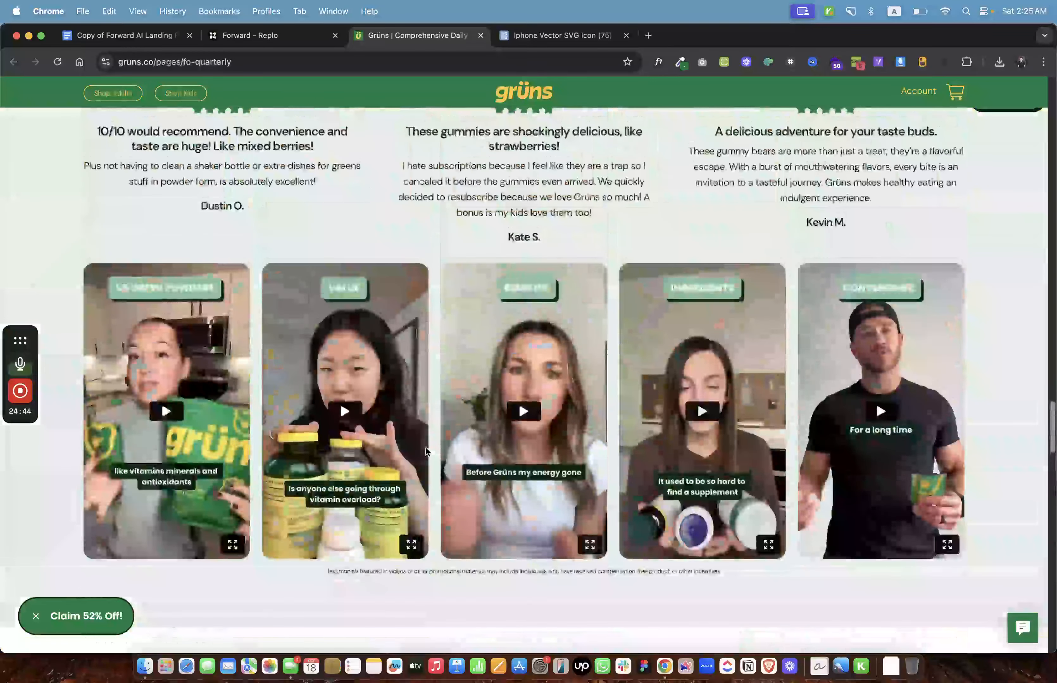
pyautogui.hotkey('ctrl', 'shift', 'Tab')
pyautogui.scroll(-10, 344, 357)
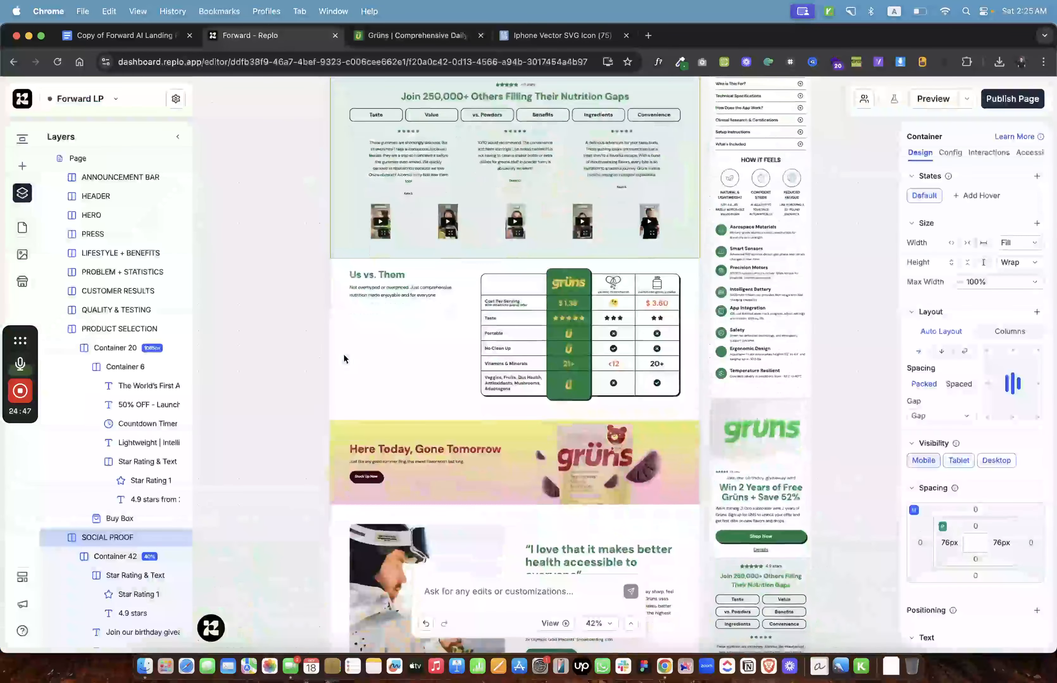
pyautogui.scroll(5, 349, 229)
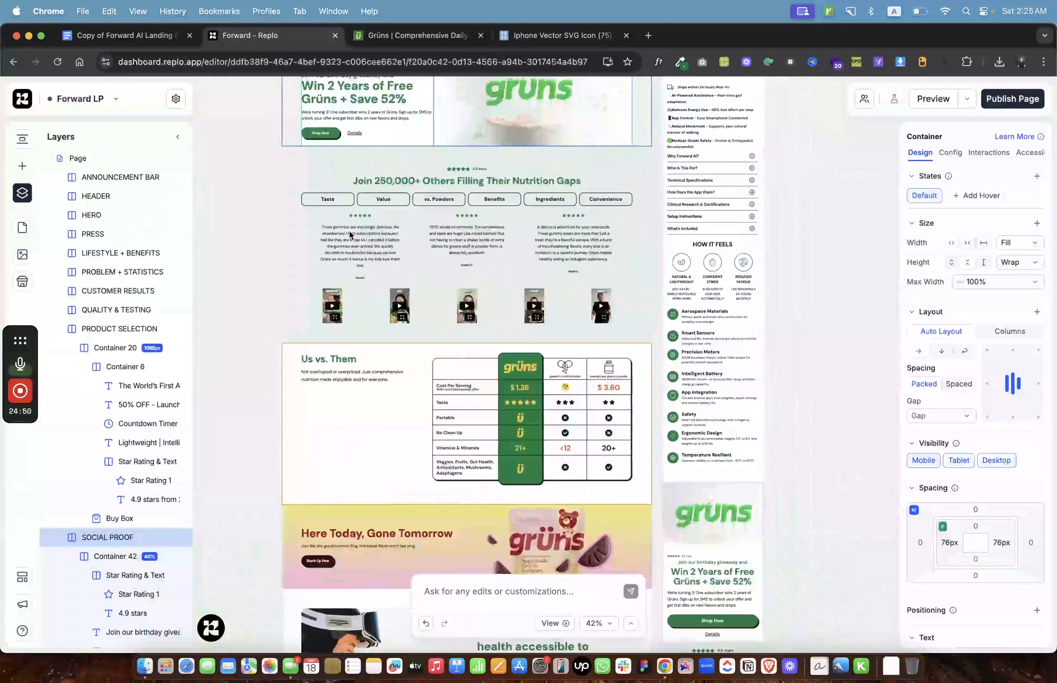
pyautogui.scroll(-10, 402, 277)
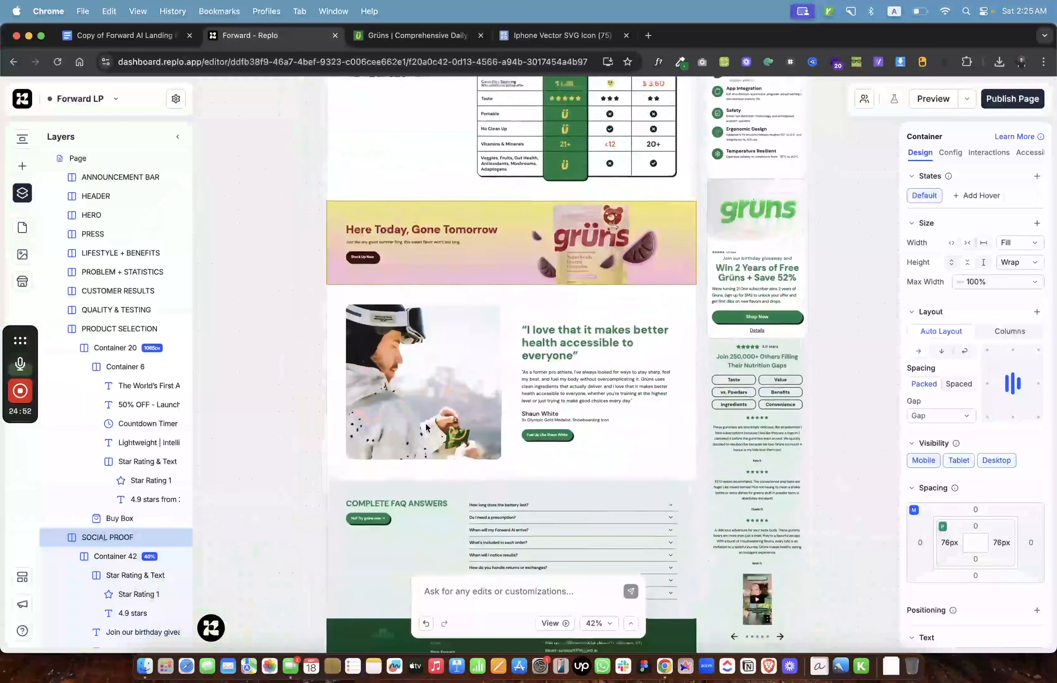
# Examine the original Grüns page around the testimonial section, comparing what comes before and after it down to the FAQ.
pyautogui.click(413, 35)
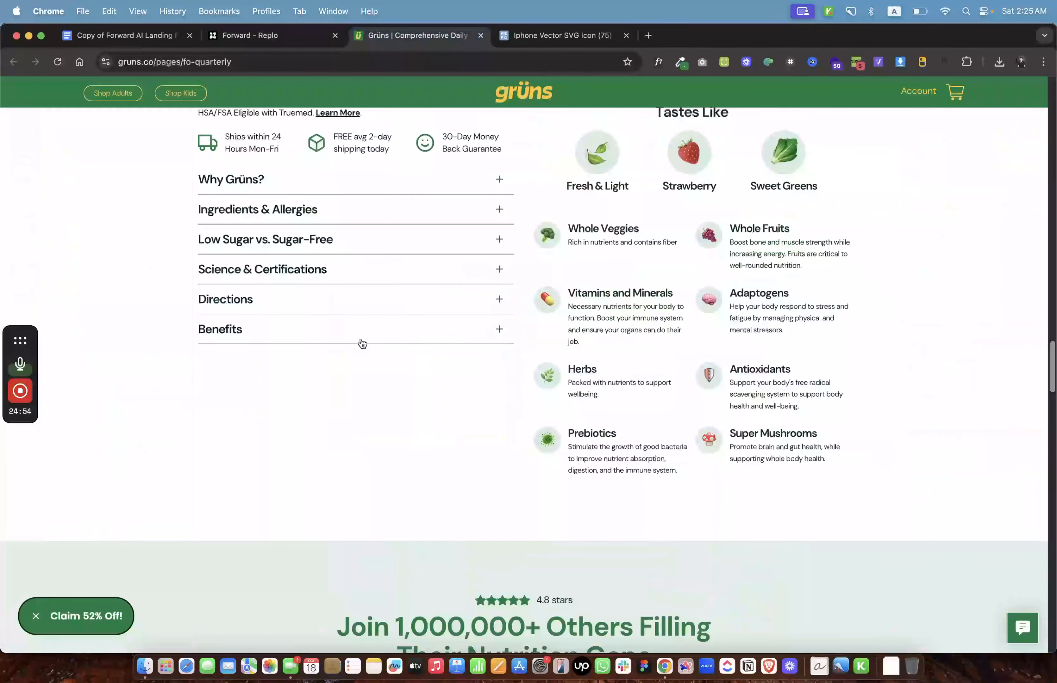
pyautogui.scroll(-12, 361, 342)
pyautogui.scroll(-20, 363, 332)
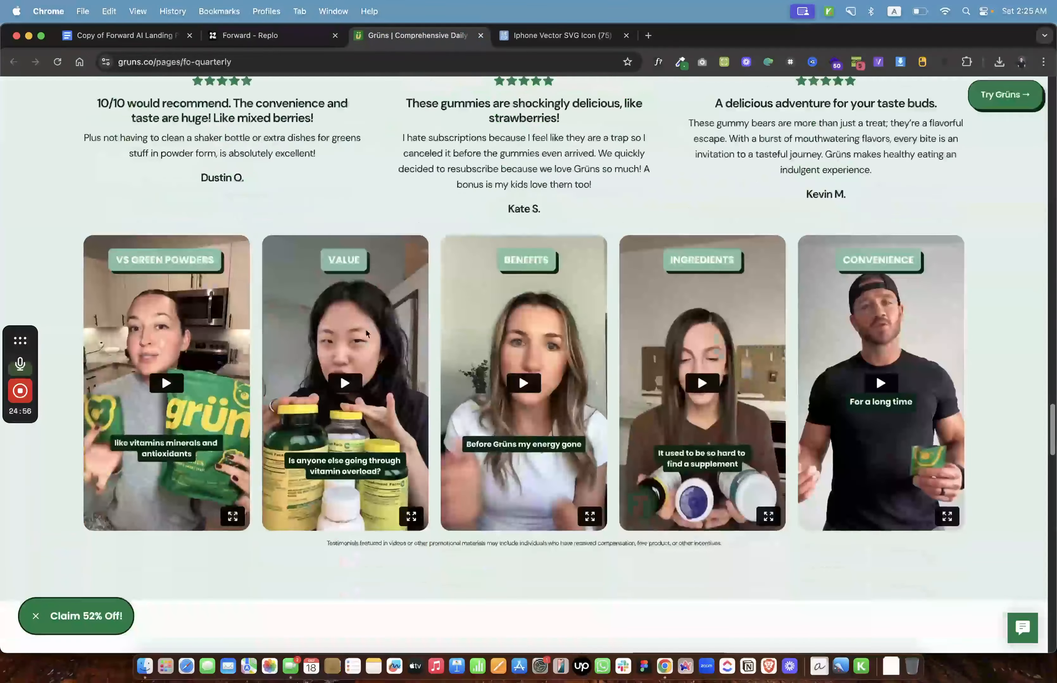
pyautogui.scroll(-15, 392, 289)
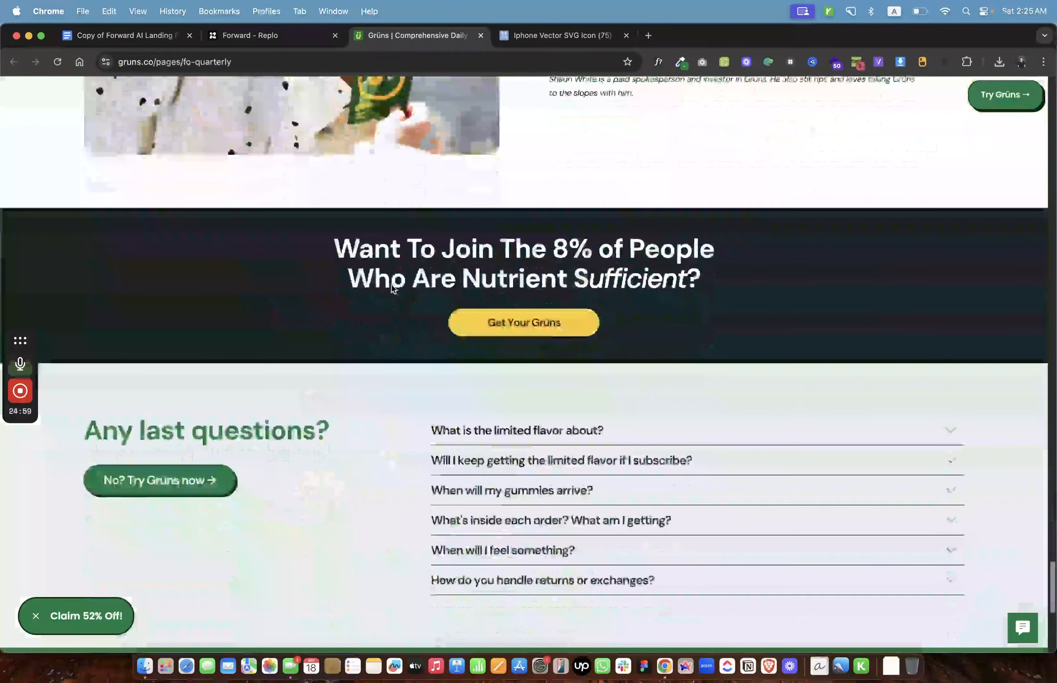
pyautogui.hotkey('ctrl', 'shift', 'Tab')
pyautogui.click(380, 34)
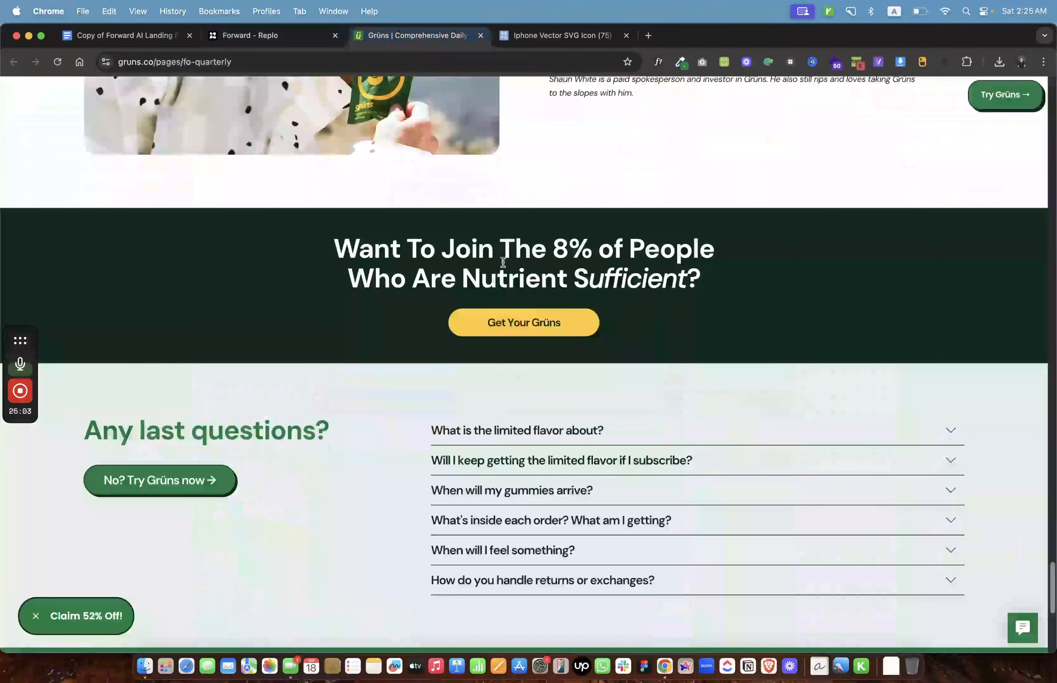
pyautogui.scroll(20, 401, 302)
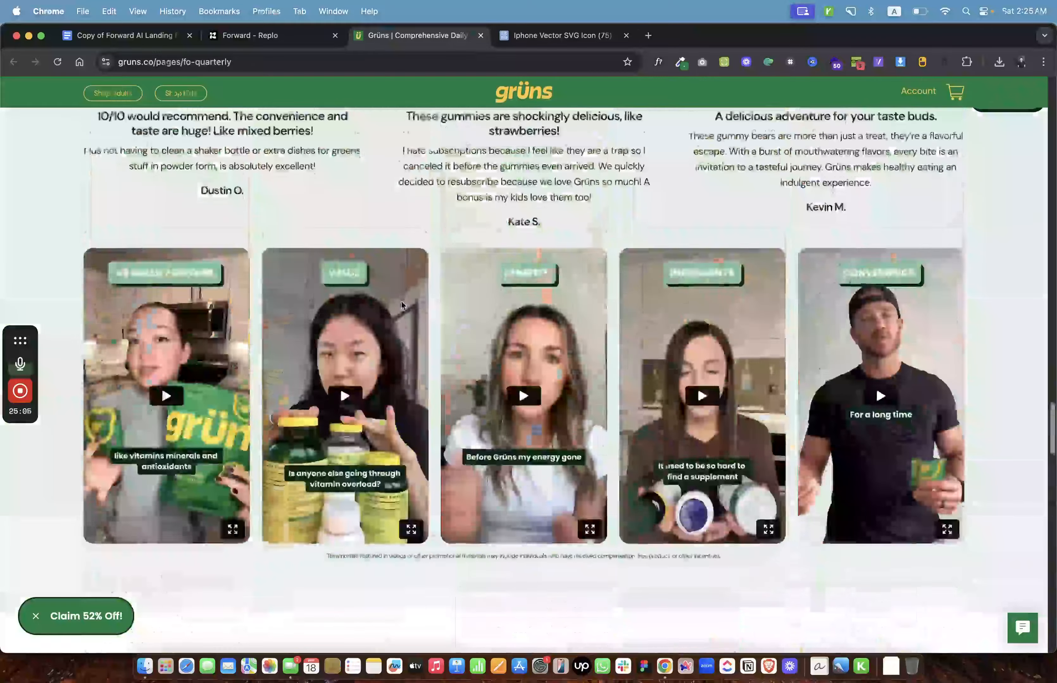
pyautogui.scroll(15, 400, 301)
pyautogui.scroll(-12, 401, 302)
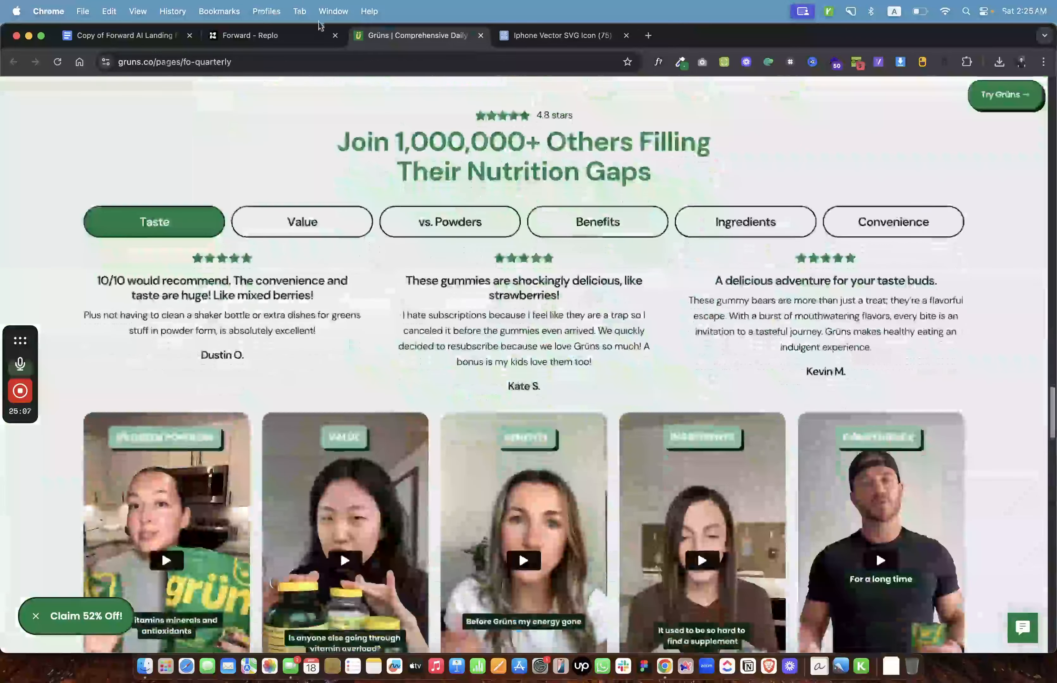
# Collapse the Product Selection and Social Proof layers on the Forward page and delete the birthday giveaway banner section.
pyautogui.click(320, 32)
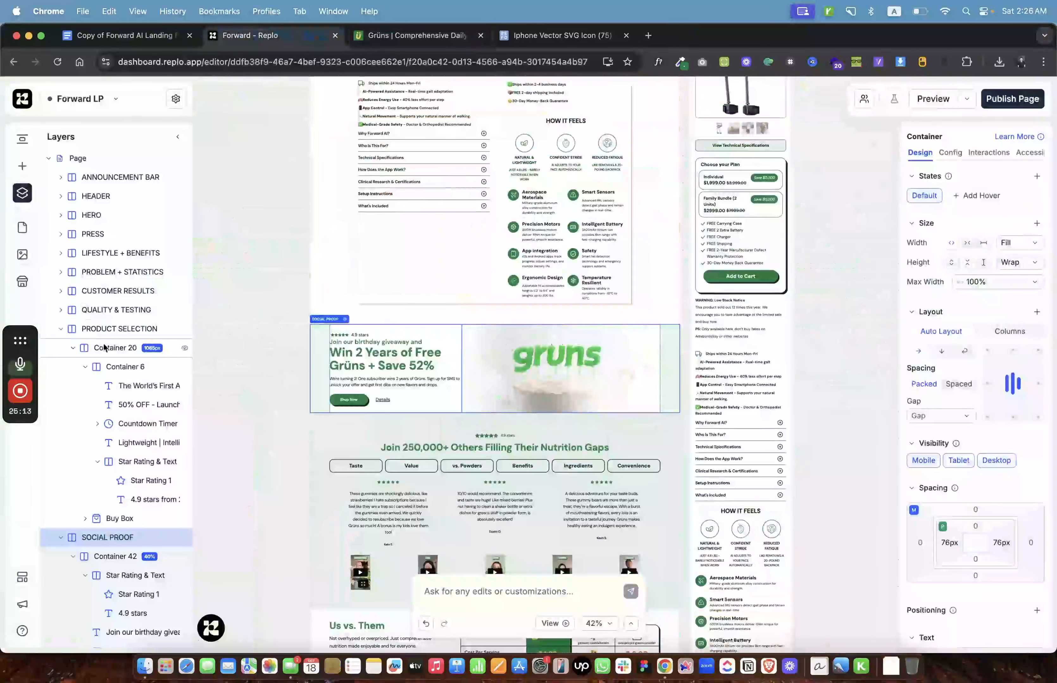
pyautogui.click(62, 329)
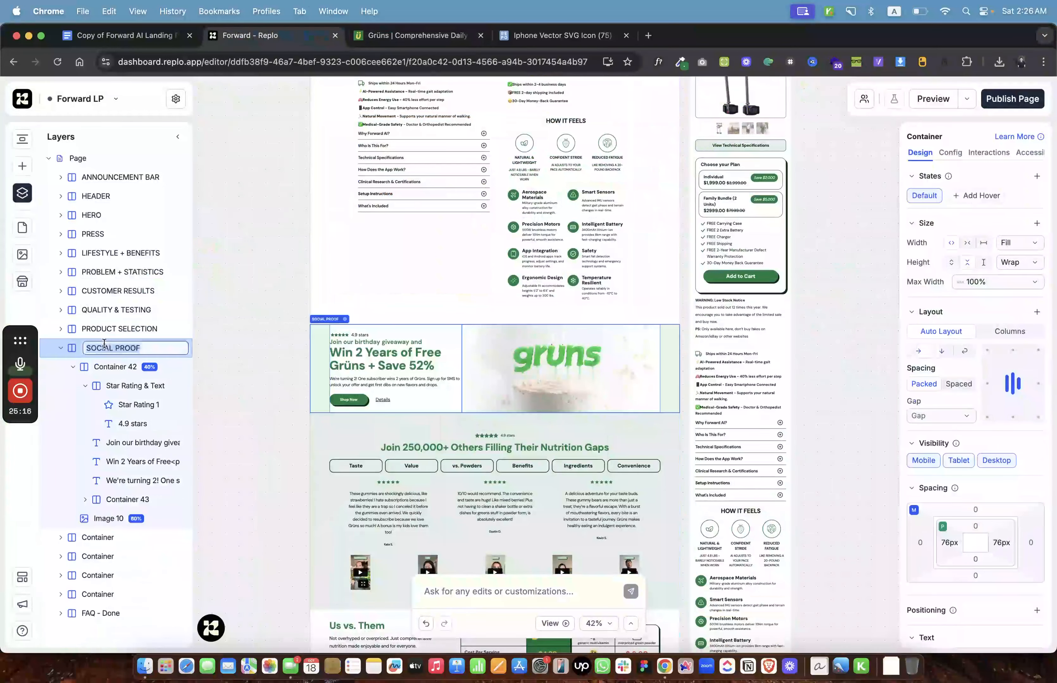
pyautogui.click(61, 349)
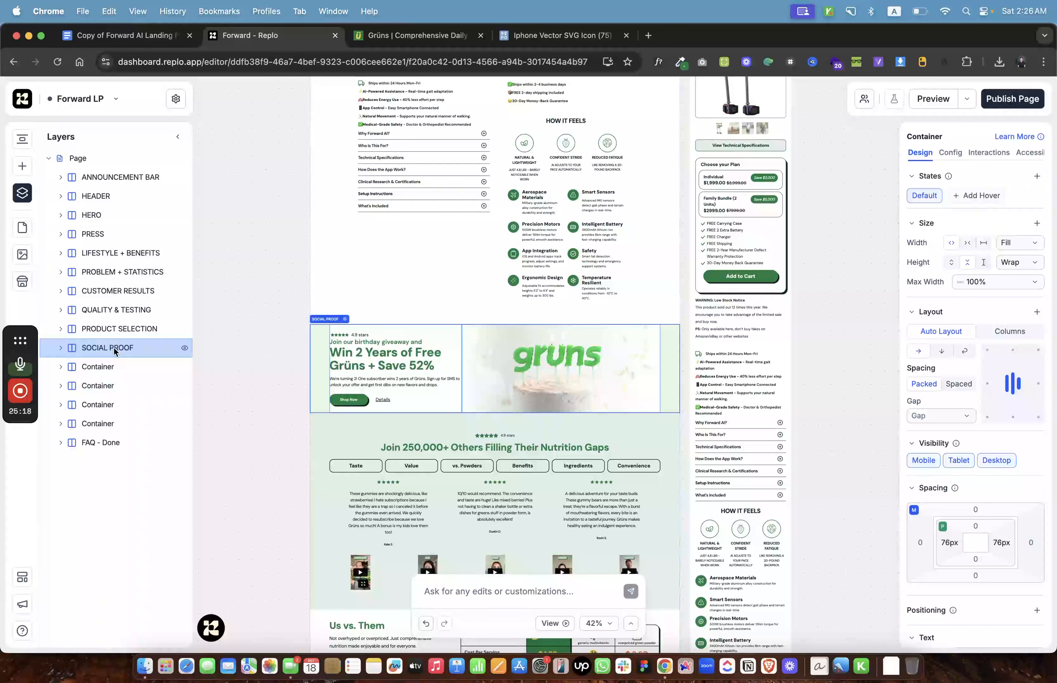
pyautogui.press('Delete')
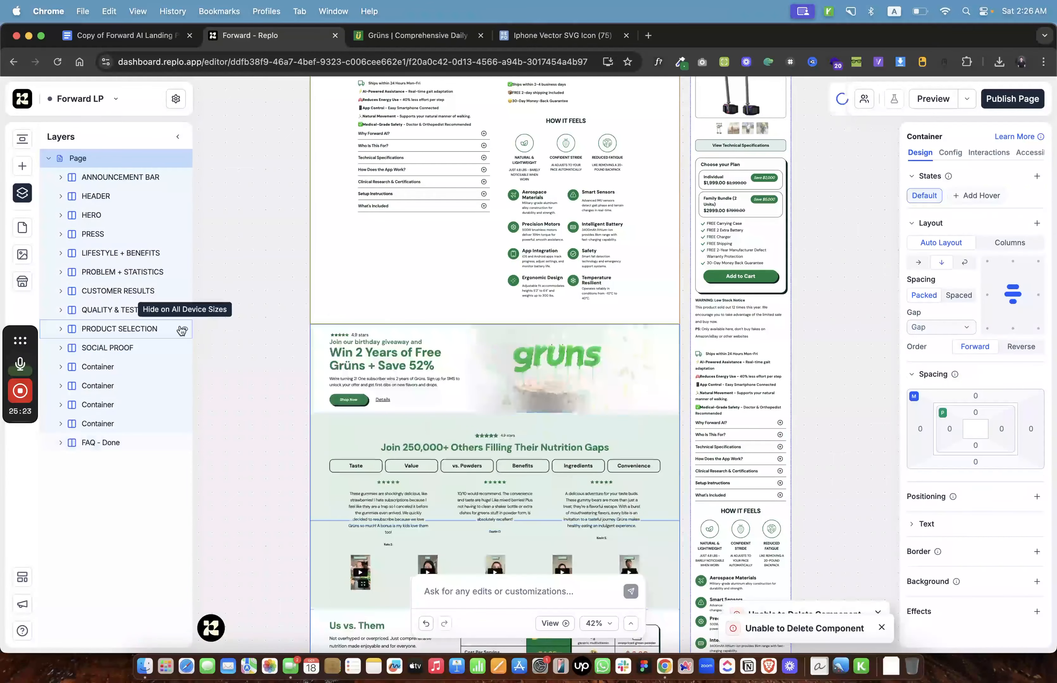
pyautogui.click(134, 349)
pyautogui.press('Delete')
# Rename the testimonials container below Product Selection as SOCIAL PROOF.
pyautogui.doubleClick(114, 348)
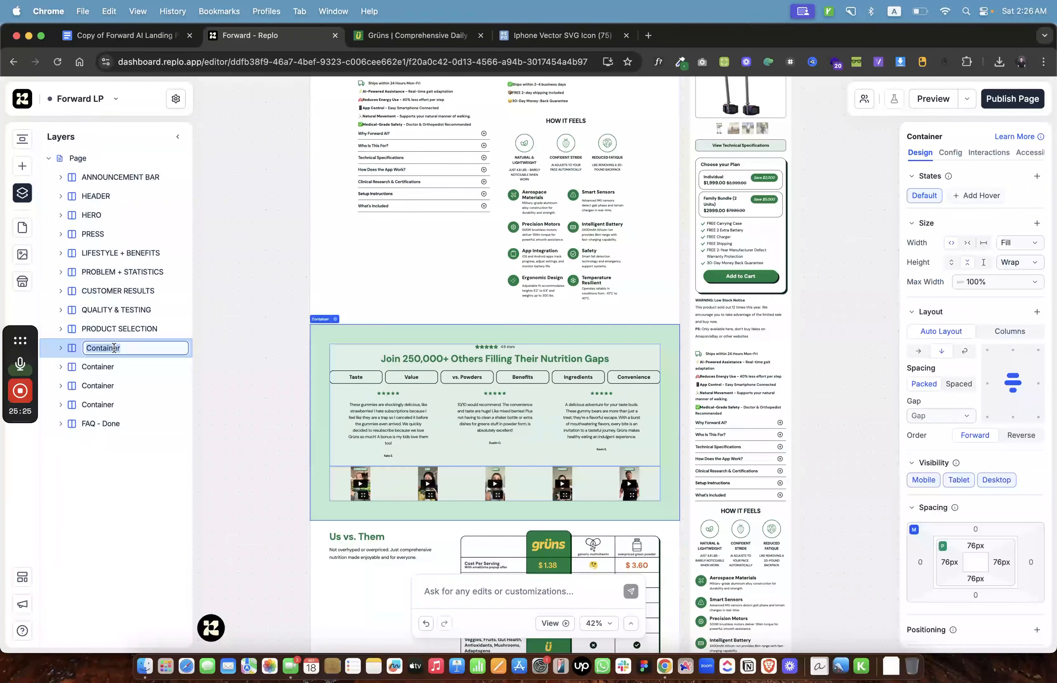
pyautogui.write('SOCIAL PROOF')
pyautogui.press('Return')
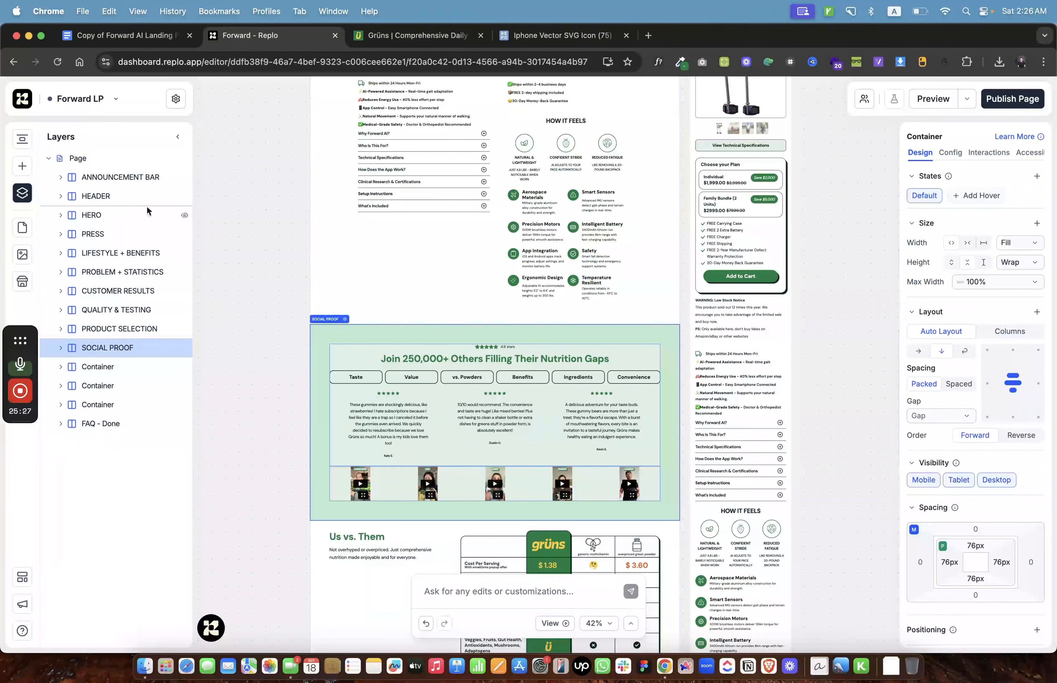
pyautogui.click(236, 361)
# Replace the testimonial section heading with the document's "Join 10,000+ Others Reclaiming Their Mobility" and remove its inline bold formatting.
pyautogui.scroll(-2, 359, 361)
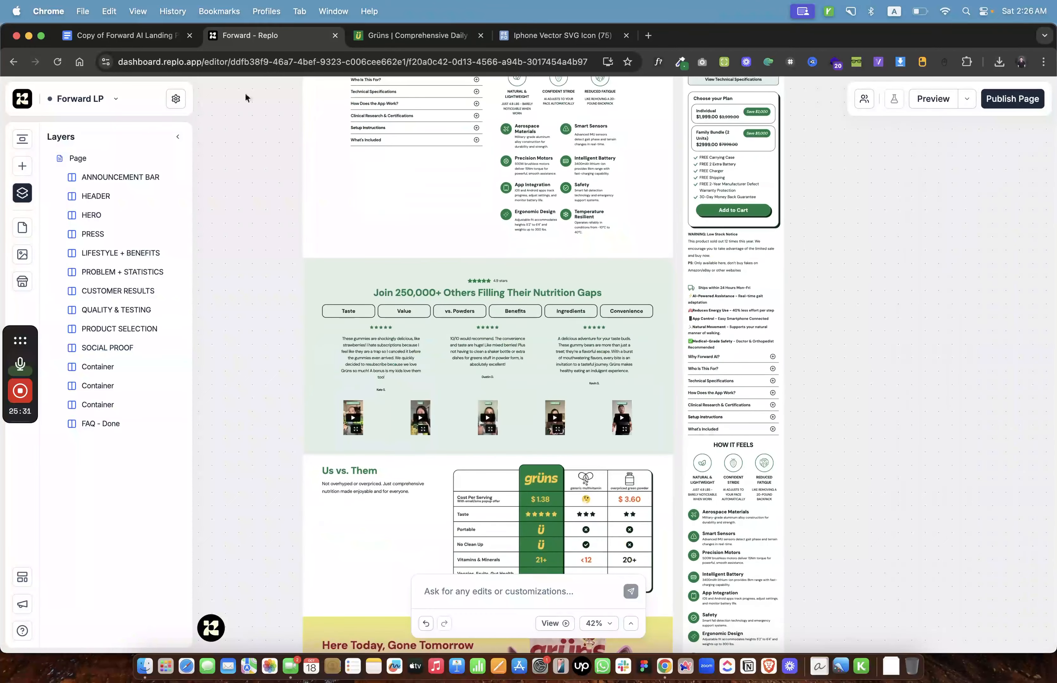
pyautogui.click(141, 39)
pyautogui.rightClick(390, 304)
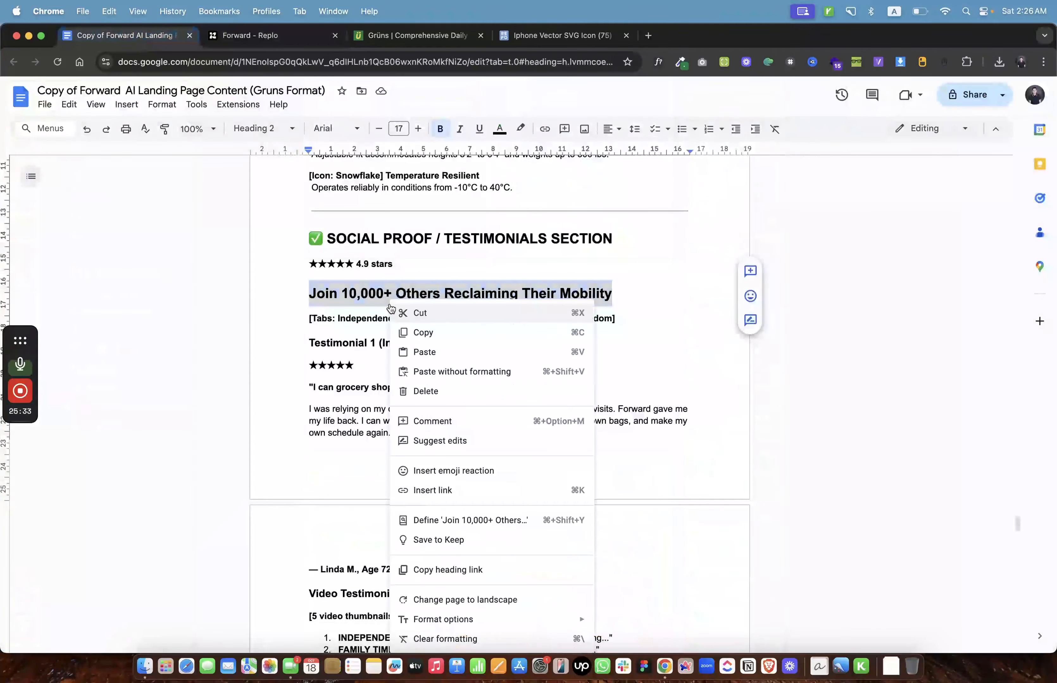
pyautogui.click(412, 331)
pyautogui.click(302, 37)
pyautogui.click(486, 293)
pyautogui.tripleClick(970, 378)
pyautogui.press('cmd+v')
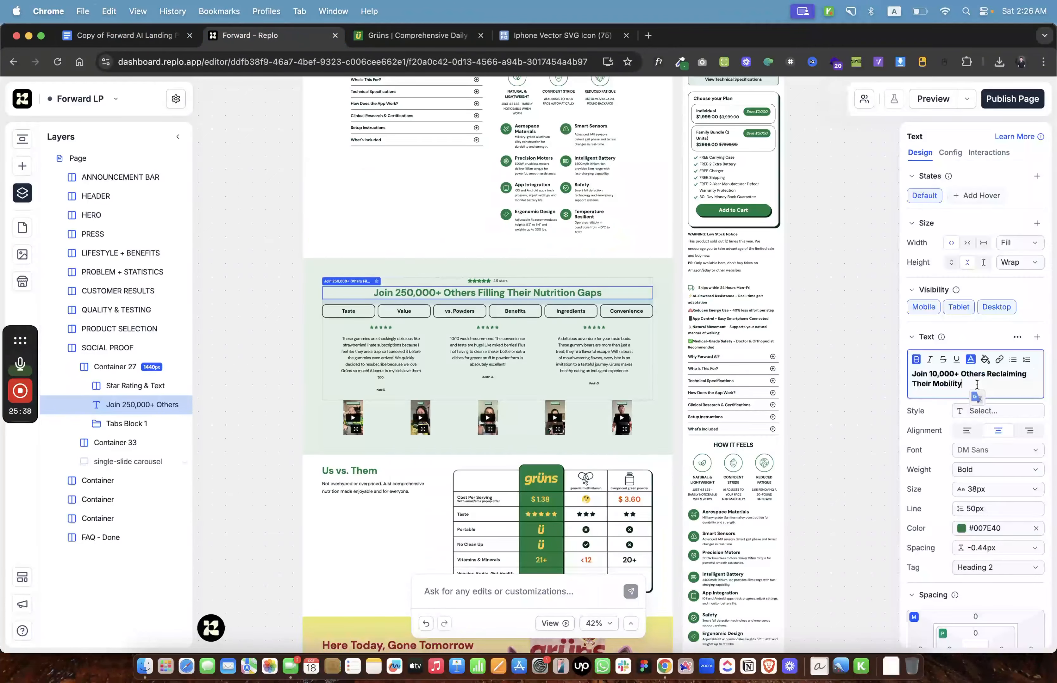
pyautogui.click(917, 360)
# Check the document's testimonial tab names and video grid, and open the Taste tab's label text on the Forward page for editing.
pyautogui.click(133, 37)
pyautogui.scroll(-3, 353, 325)
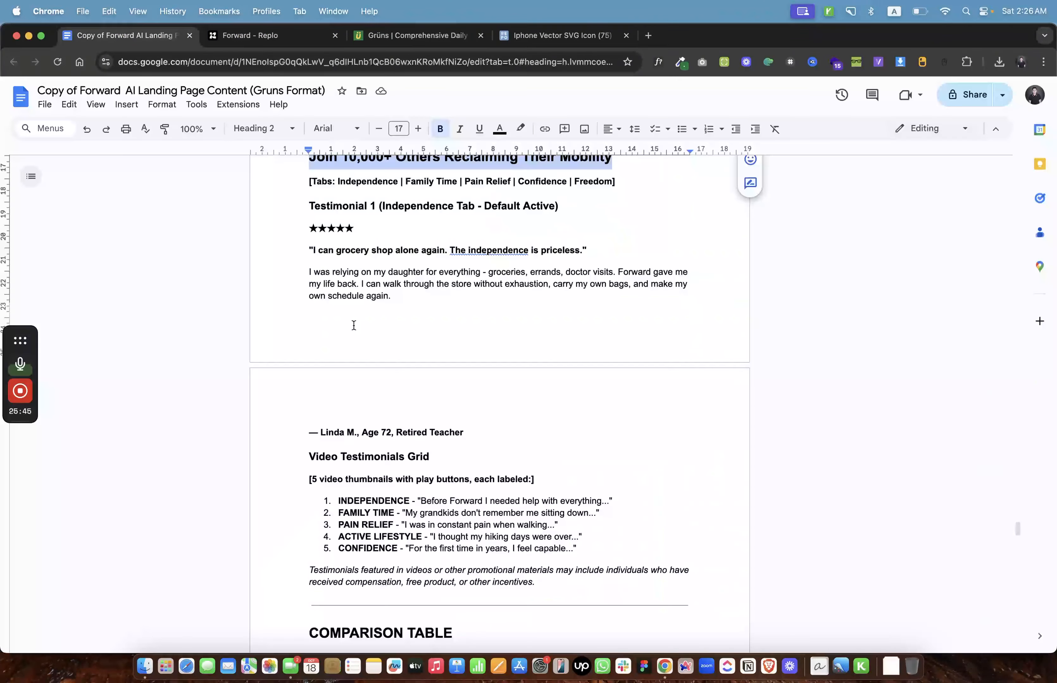
pyautogui.scroll(2, 354, 326)
pyautogui.scroll(-12, 353, 325)
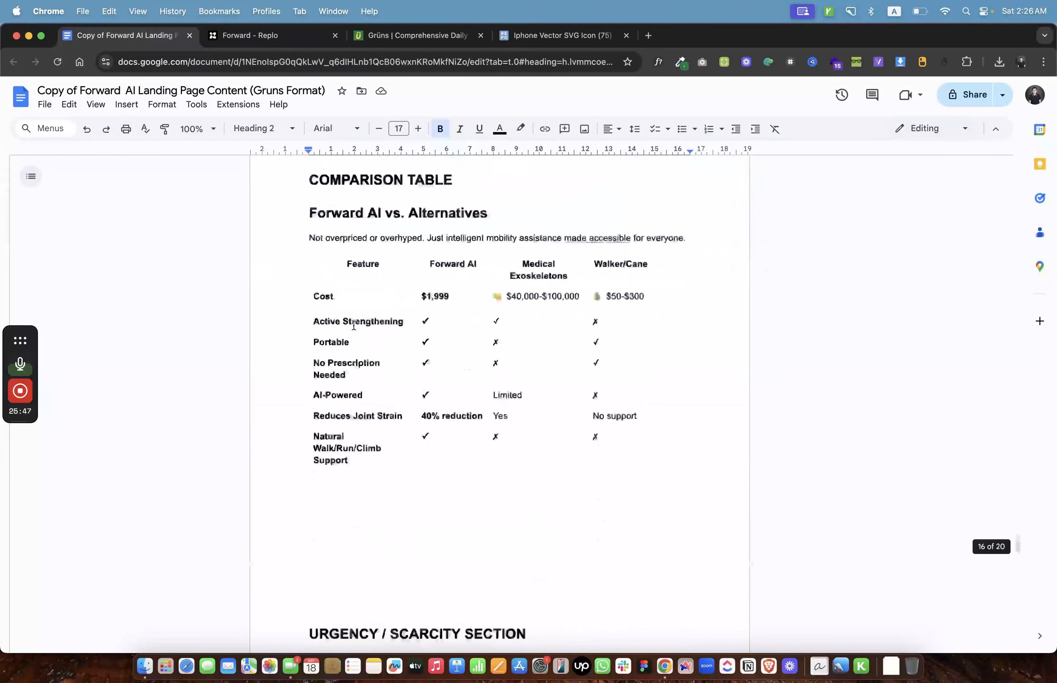
pyautogui.scroll(6, 354, 325)
pyautogui.scroll(5, 354, 325)
pyautogui.click(267, 36)
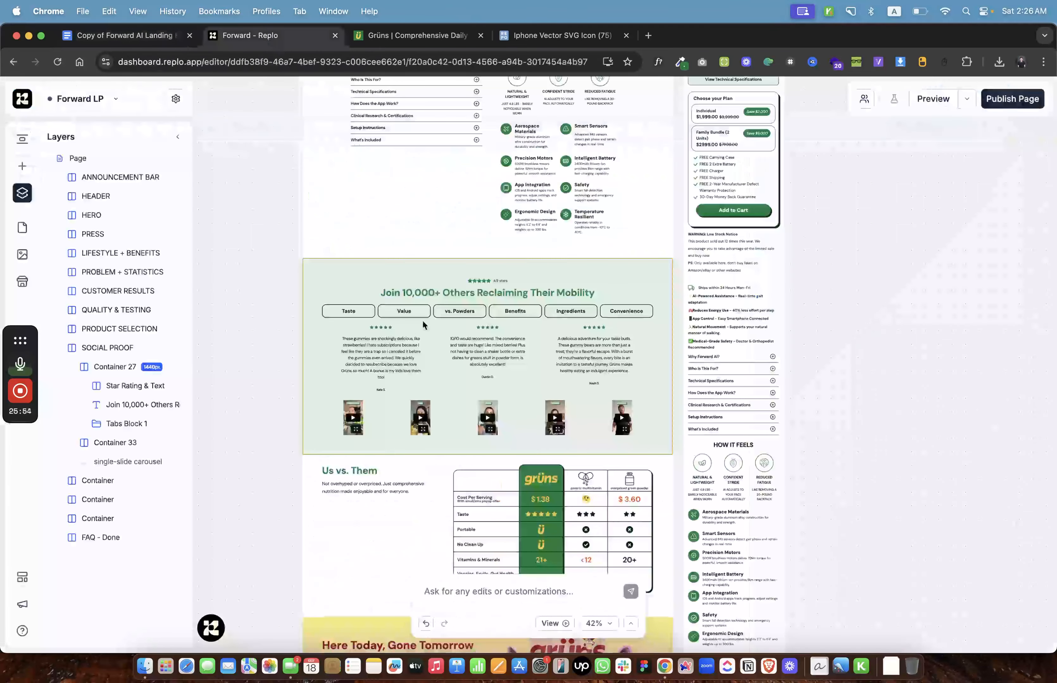
pyautogui.click(329, 309)
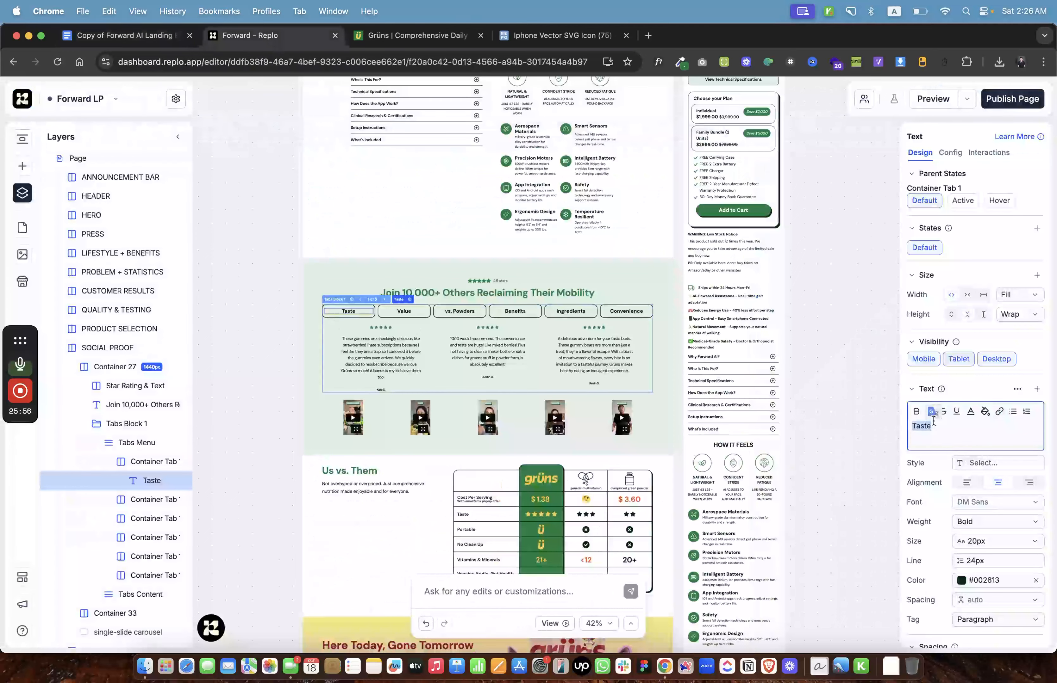
# Rename the second and third testimonial tabs Family Time and Pain Relief, copying the names from the landing page content document.
pyautogui.click(124, 35)
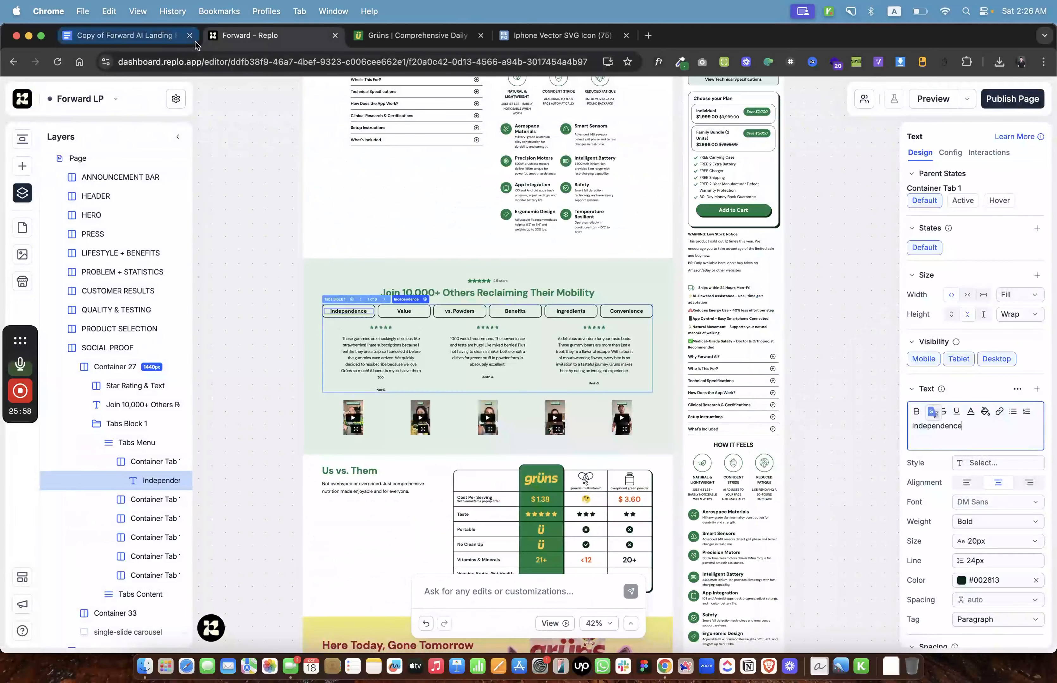
pyautogui.moveTo(403, 274); pyautogui.dragTo(448, 275)
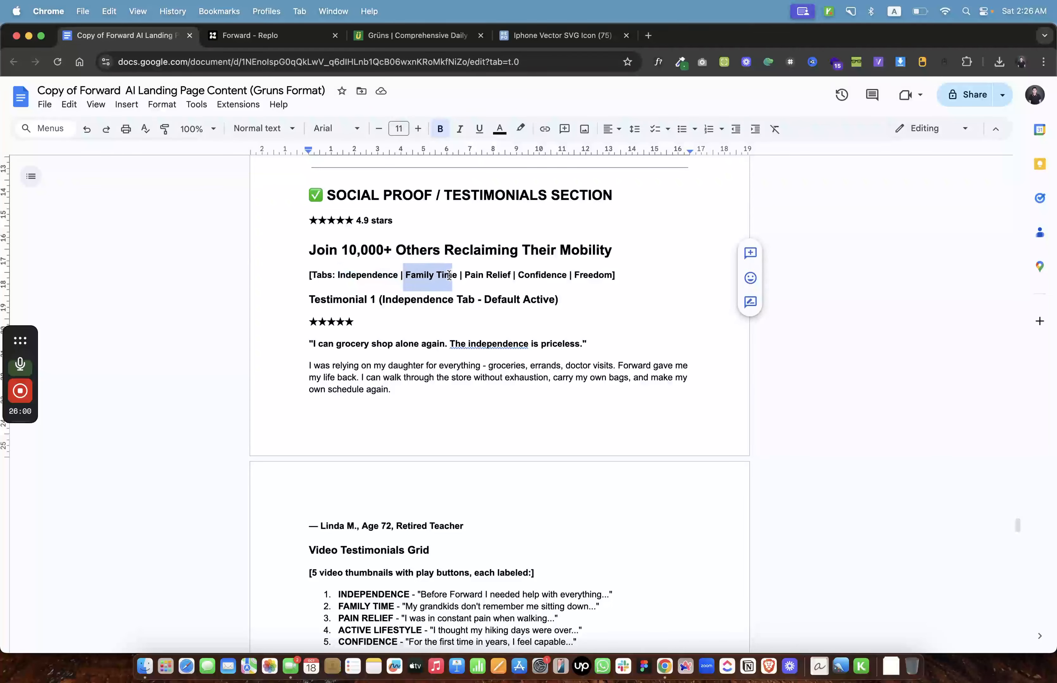
pyautogui.click(284, 37)
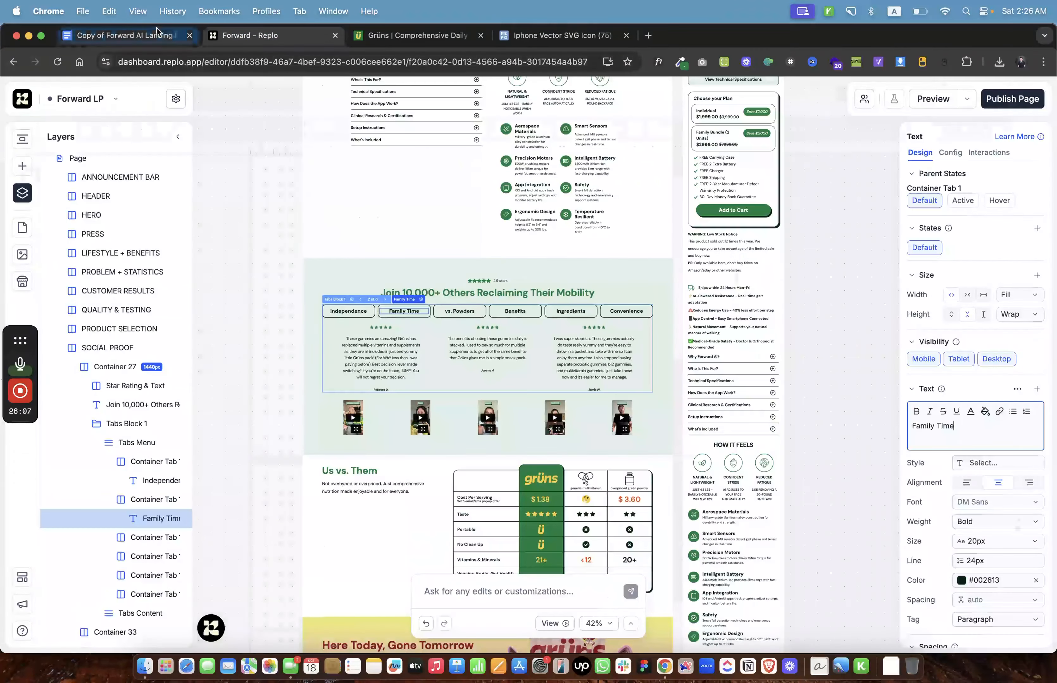
pyautogui.click(160, 35)
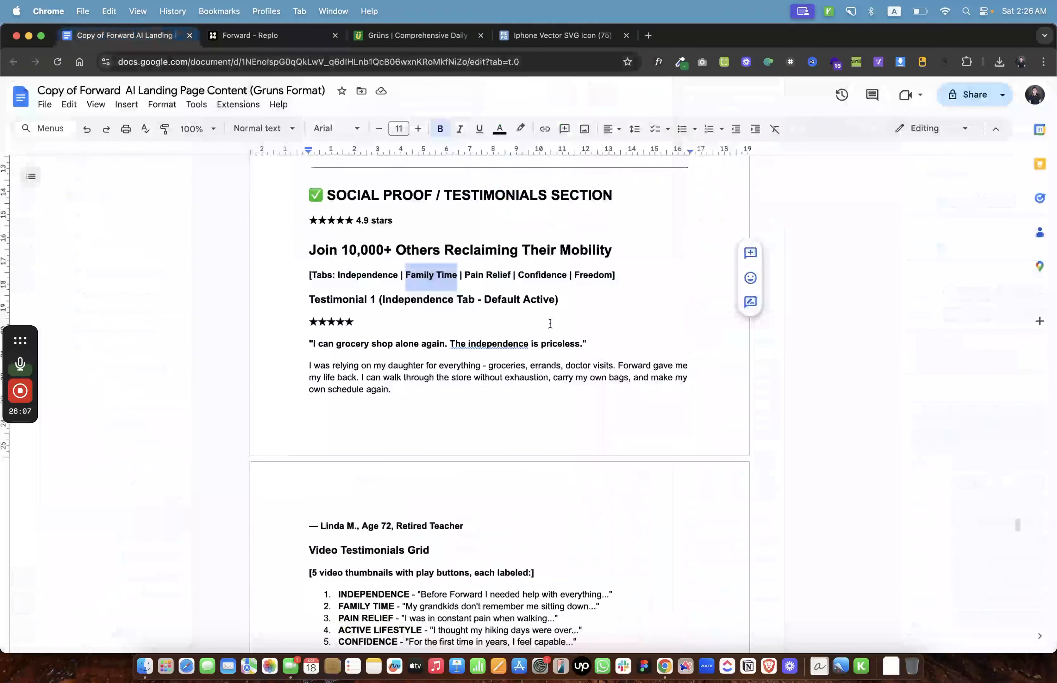
pyautogui.moveTo(465, 275); pyautogui.dragTo(513, 276)
pyautogui.click(270, 36)
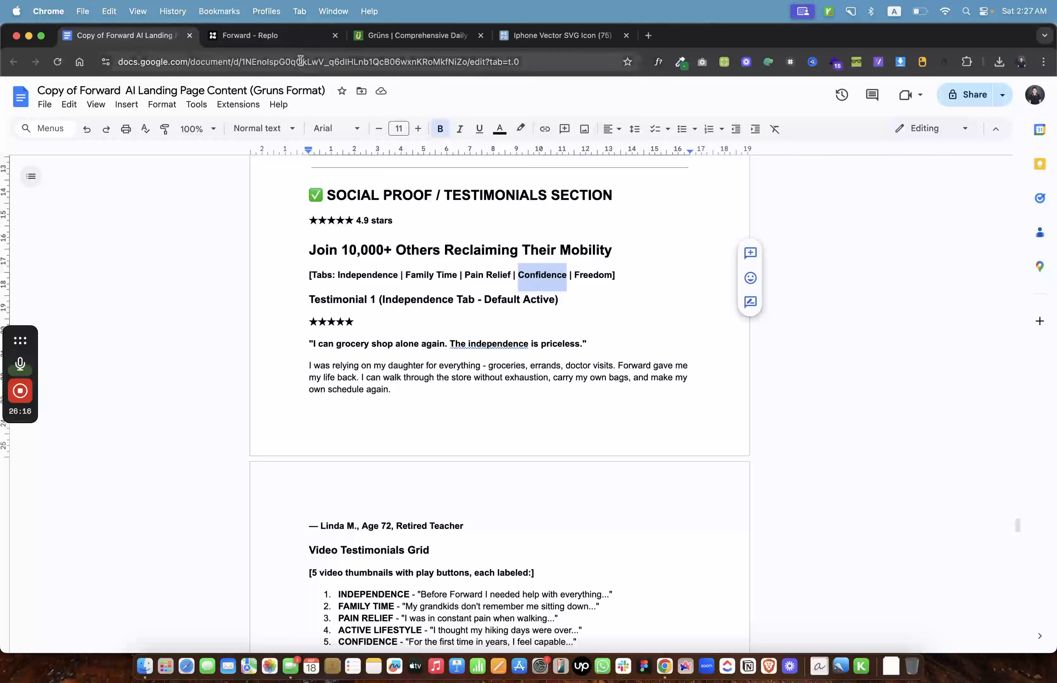
# Rename the fourth and fifth testimonial tabs Confidence and Freedom, using the names from the content document.
pyautogui.click(271, 36)
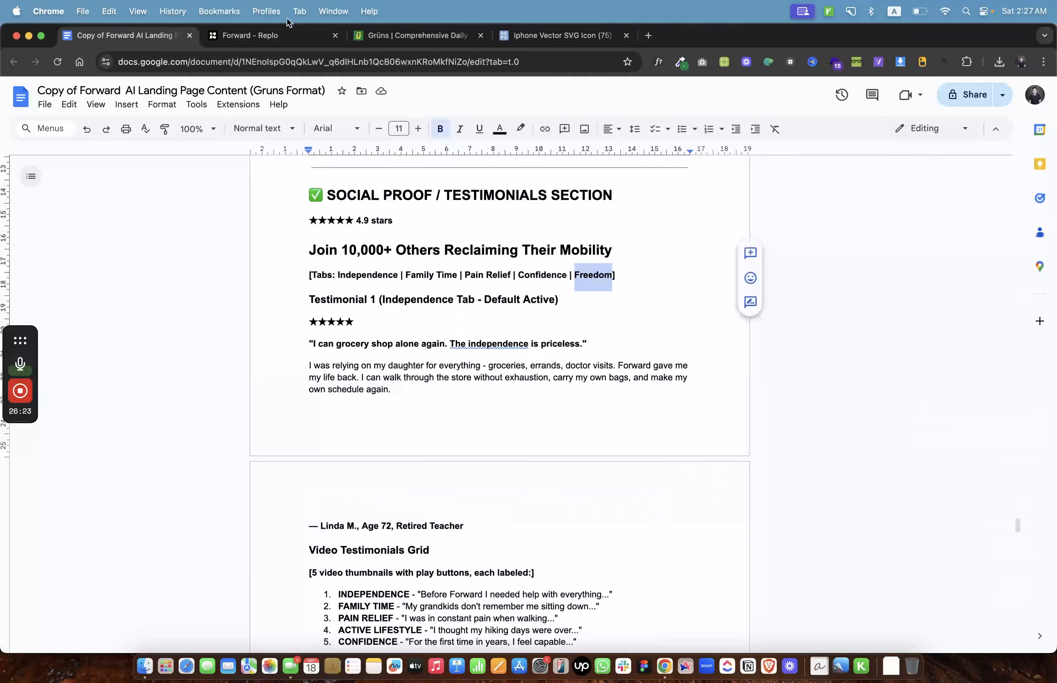
pyautogui.click(282, 35)
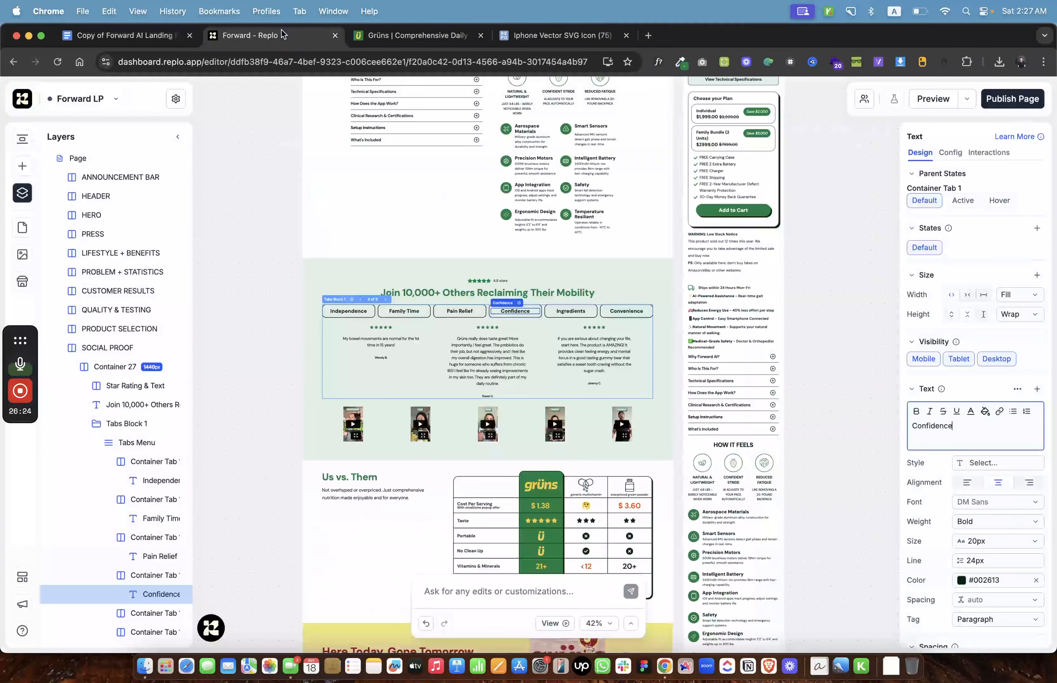
pyautogui.click(570, 311)
pyautogui.tripleClick(973, 428)
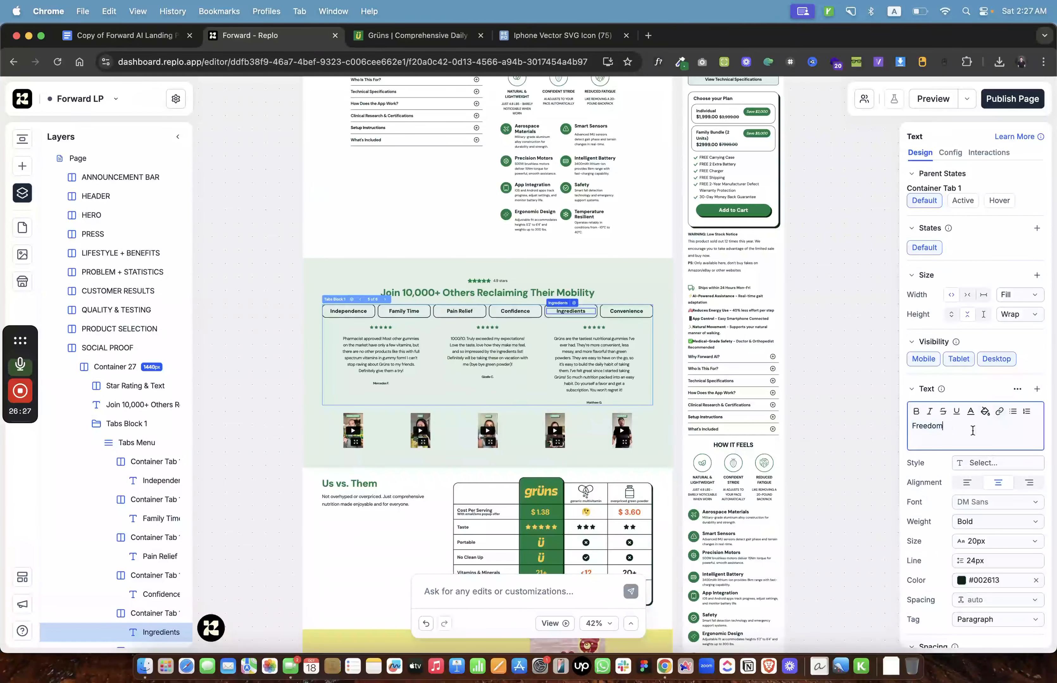
# Examine the tabs block by viewing the testimonials behind the Family Time and Pain Relief tabs.
pyautogui.scroll(-2, 161, 431)
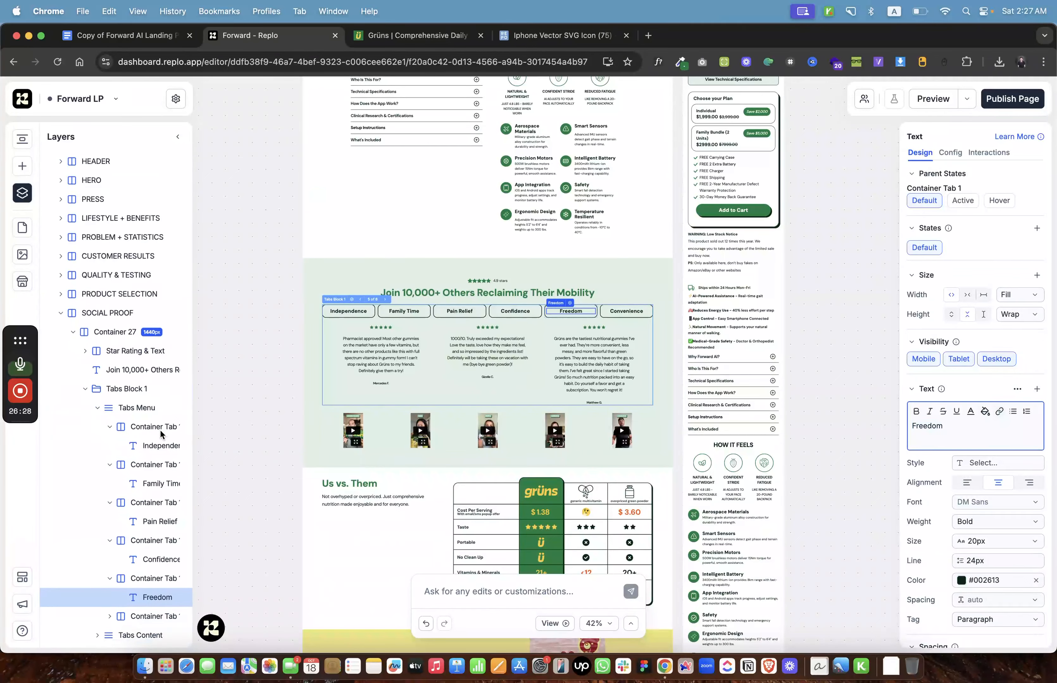
pyautogui.click(111, 389)
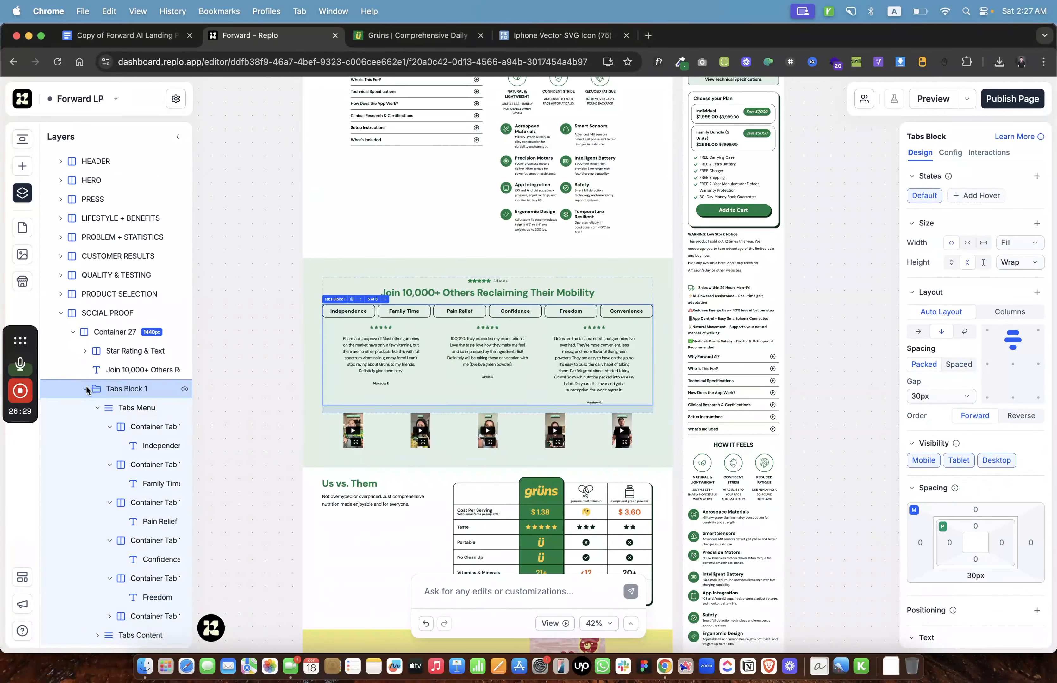
pyautogui.click(370, 311)
pyautogui.click(382, 311)
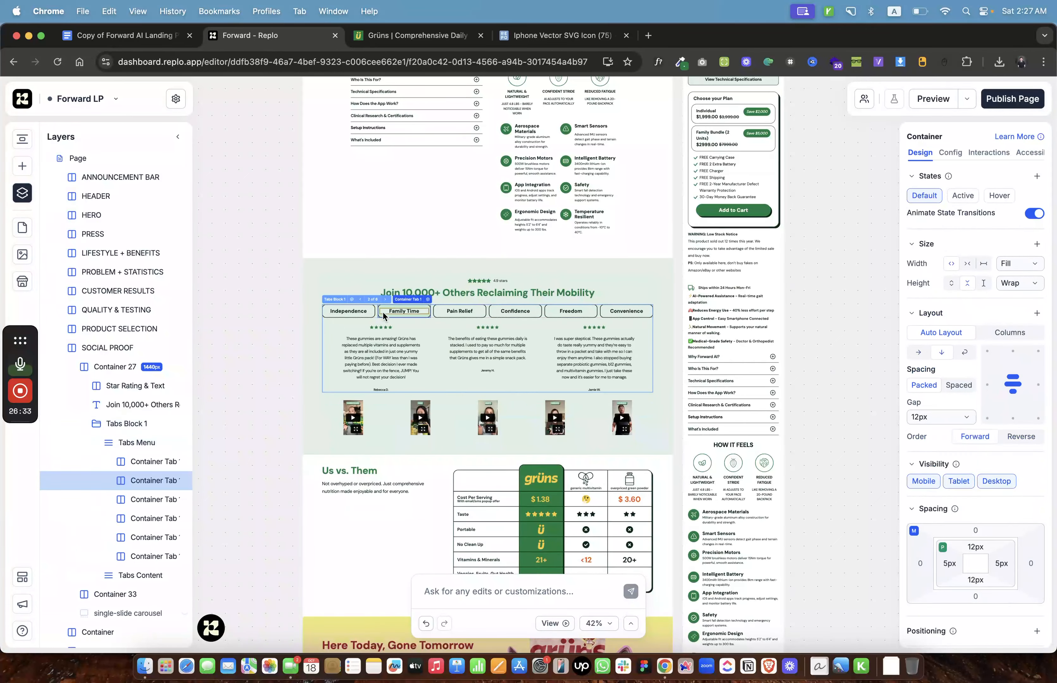
pyautogui.scroll(5, 474, 368)
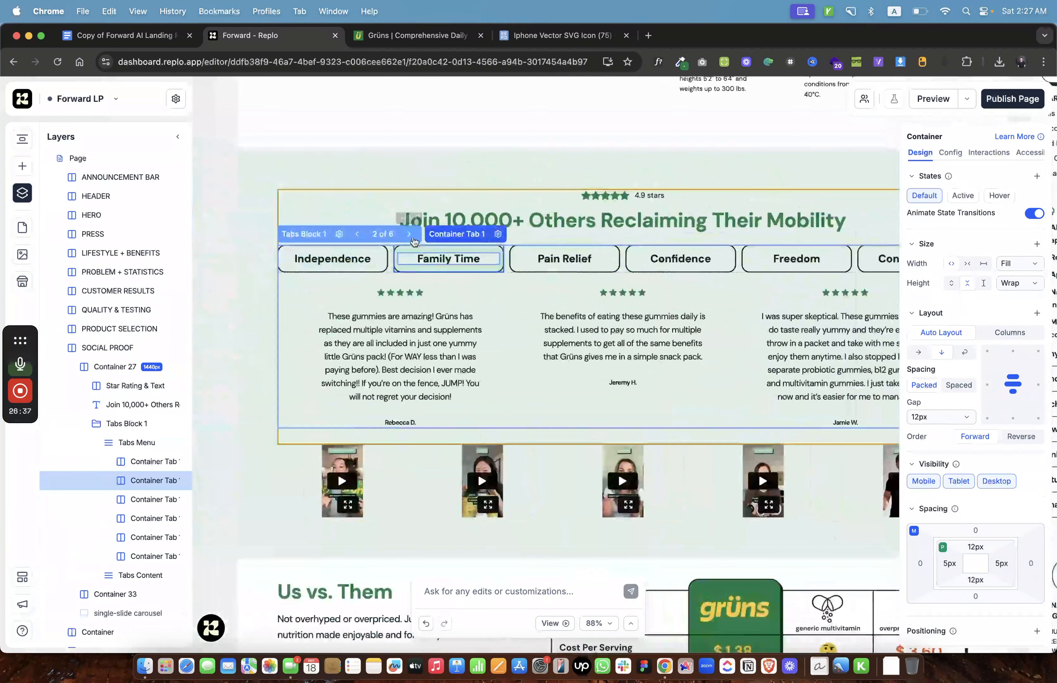
pyautogui.click(408, 234)
pyautogui.click(548, 262)
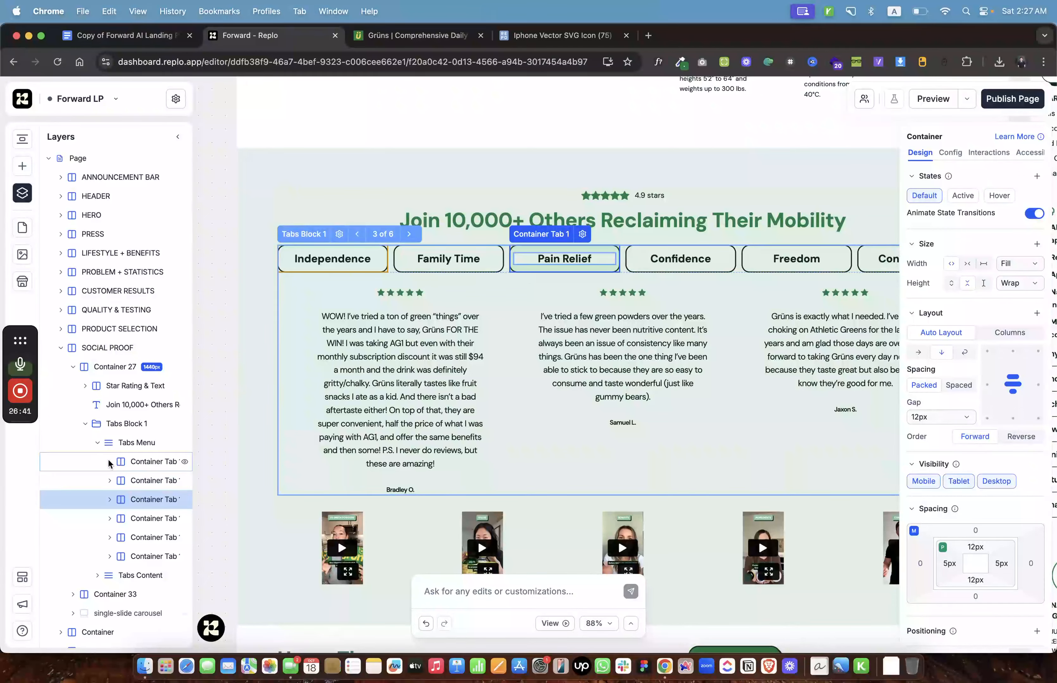
pyautogui.click(293, 289)
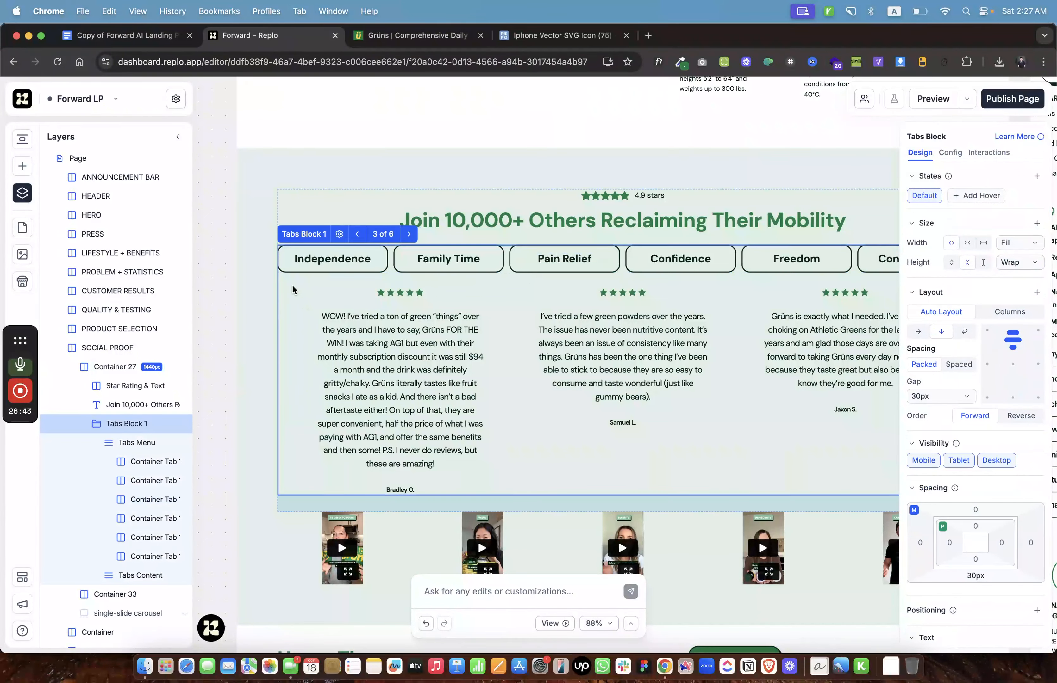
# Expand the tabs content layers and examine the three testimonial containers of the Independence tab.
pyautogui.click(135, 576)
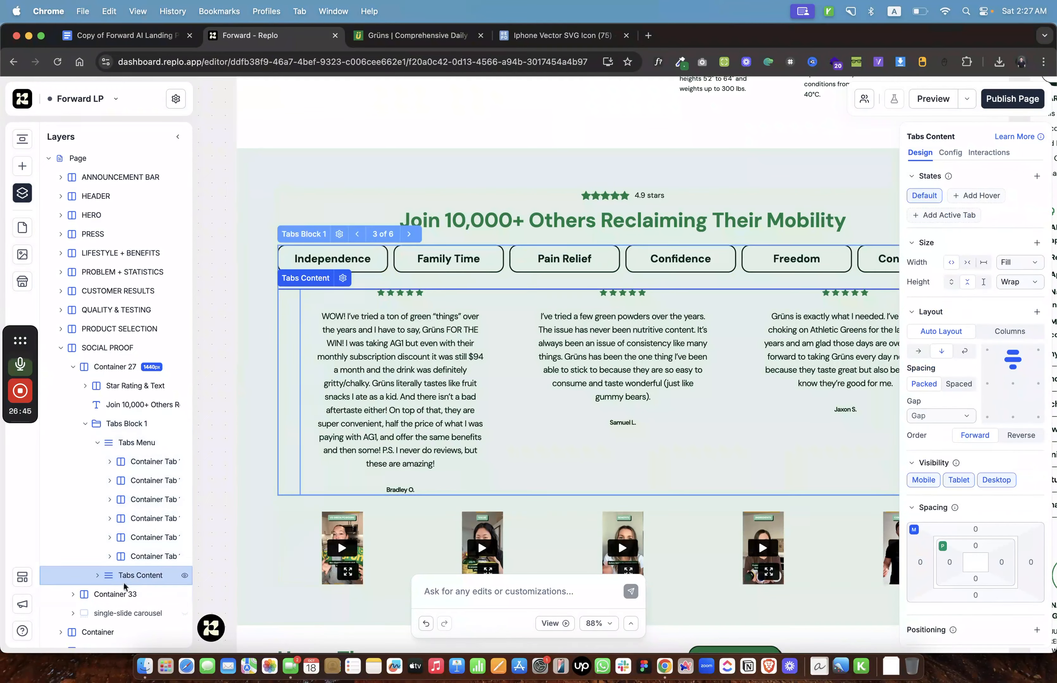
pyautogui.click(97, 575)
pyautogui.scroll(-5, 134, 488)
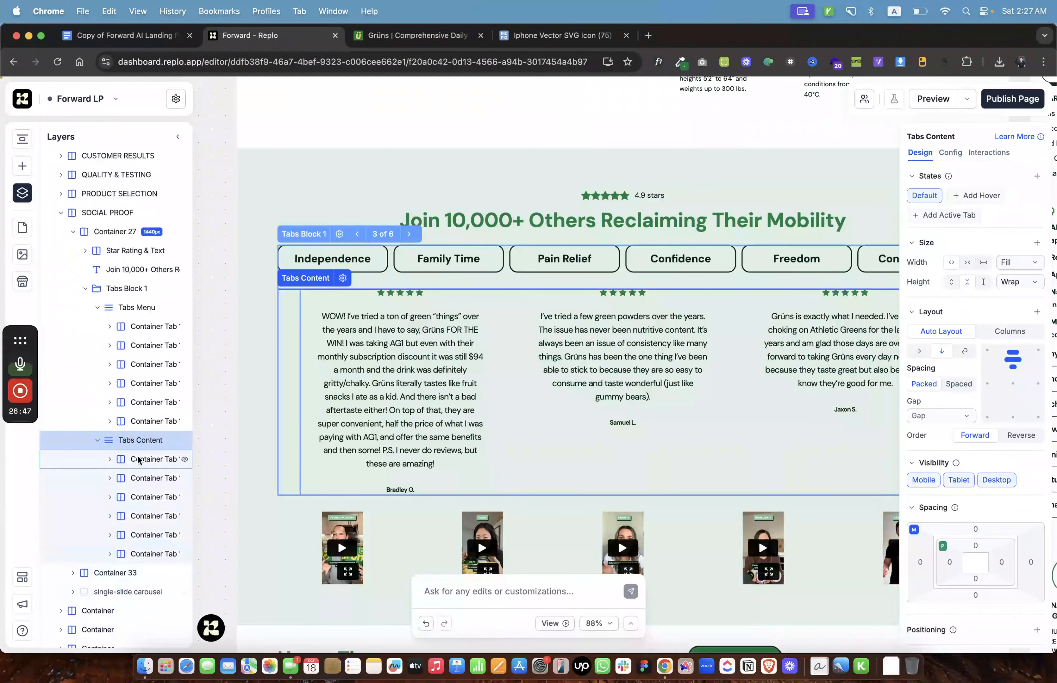
pyautogui.click(110, 460)
pyautogui.click(153, 482)
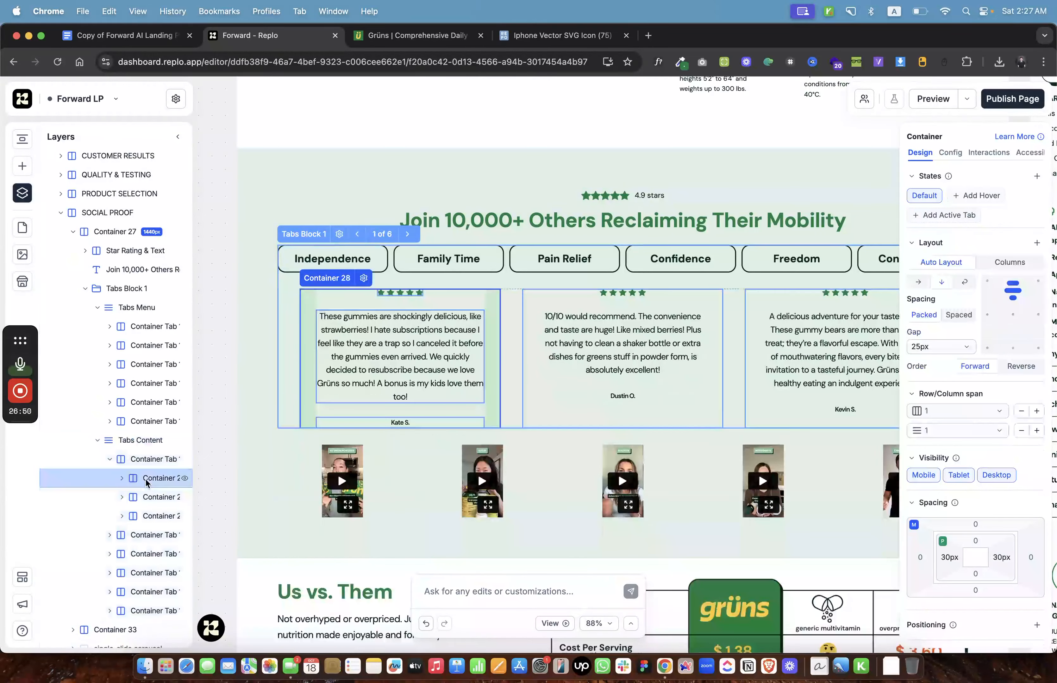
pyautogui.click(146, 498)
pyautogui.click(145, 516)
pyautogui.scroll(-4, 145, 516)
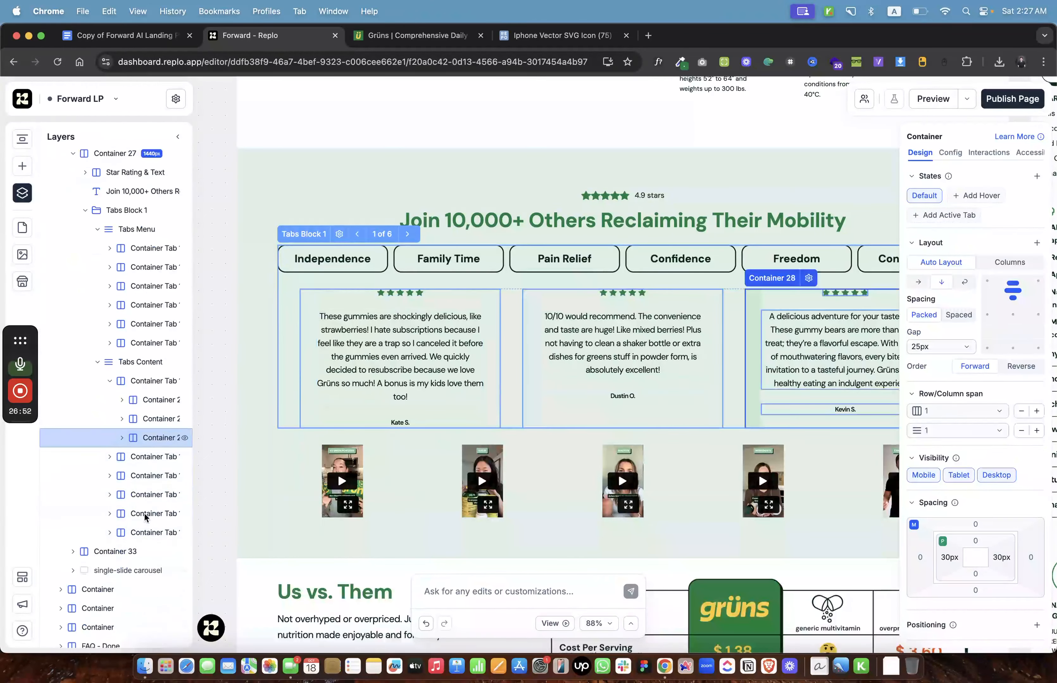
# Examine the testimonial containers of the Family Time tab and reselect the first container of the Independence tab.
pyautogui.click(111, 458)
pyautogui.click(111, 458)
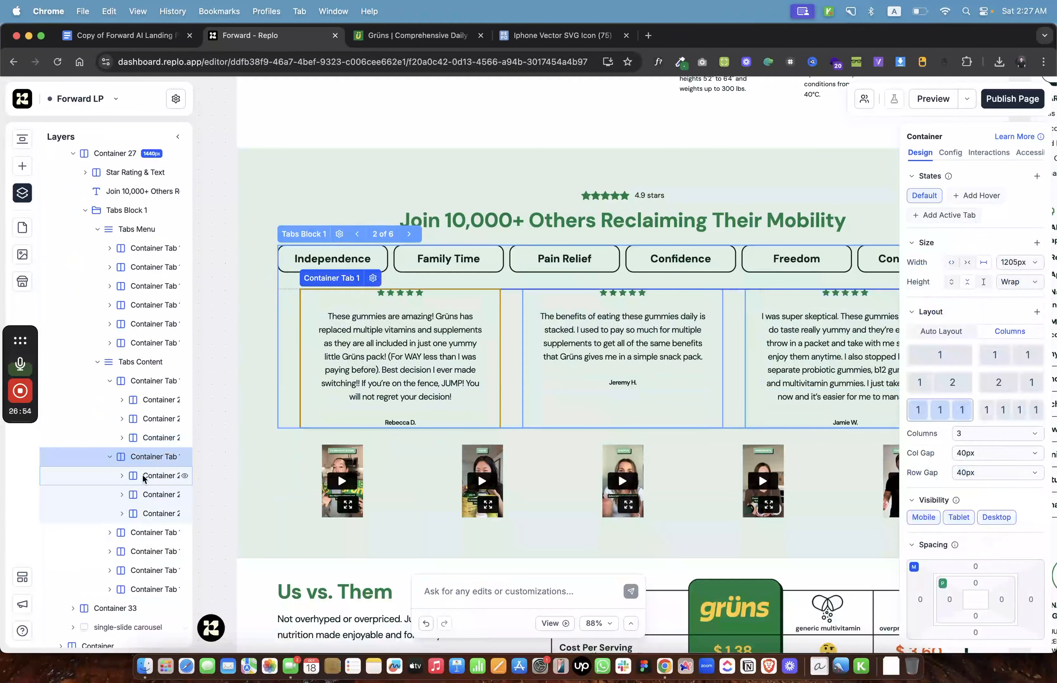
pyautogui.click(147, 490)
pyautogui.click(146, 510)
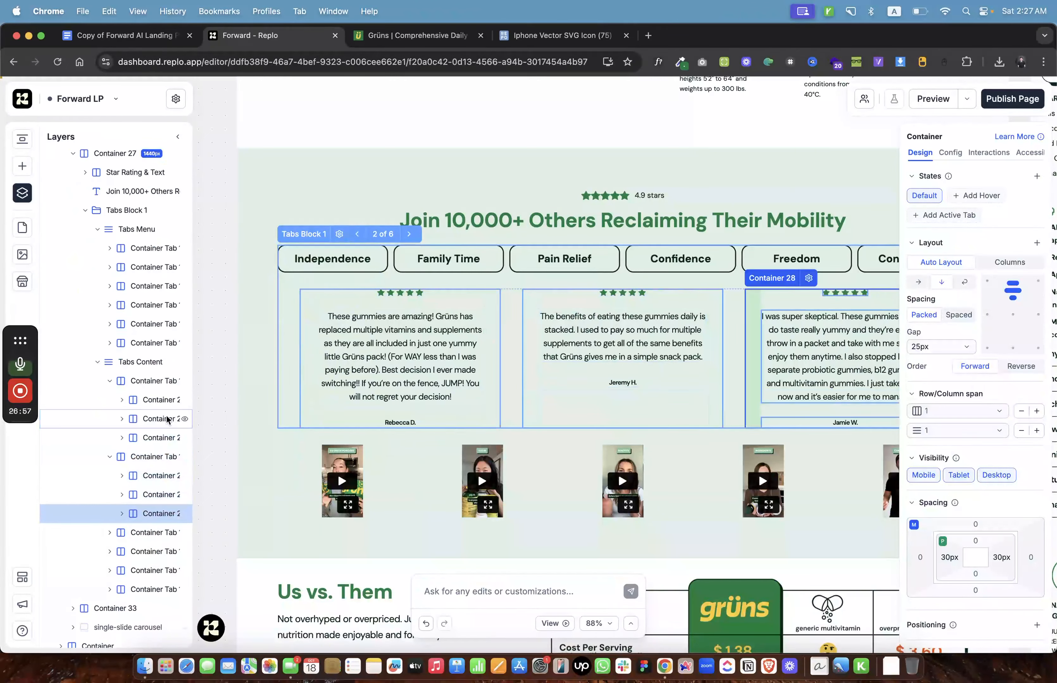
pyautogui.click(151, 401)
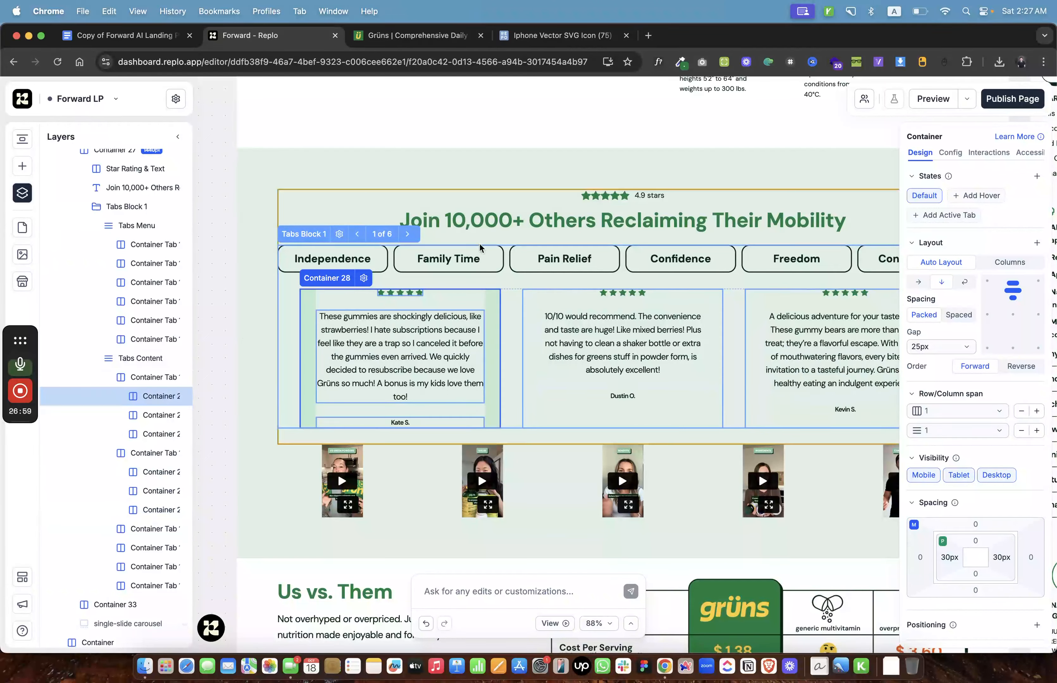
# Compare the testimonial layout on the Grüns reference page with the testimonial copy in the content document and the Replo page.
pyautogui.click(398, 37)
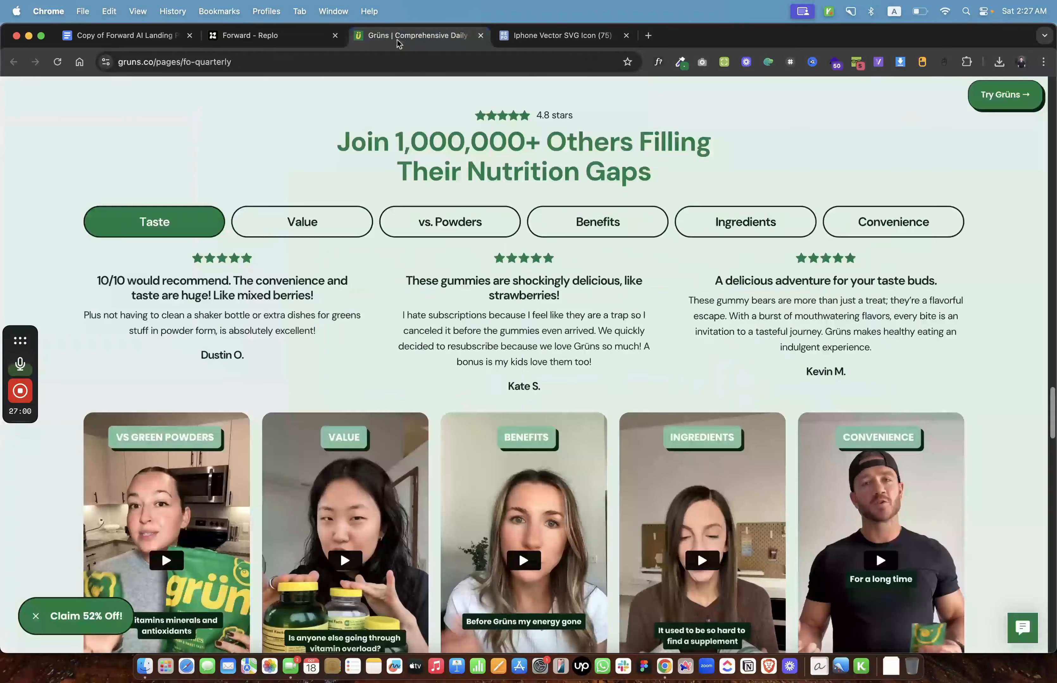
pyautogui.click(149, 39)
pyautogui.scroll(-3, 368, 303)
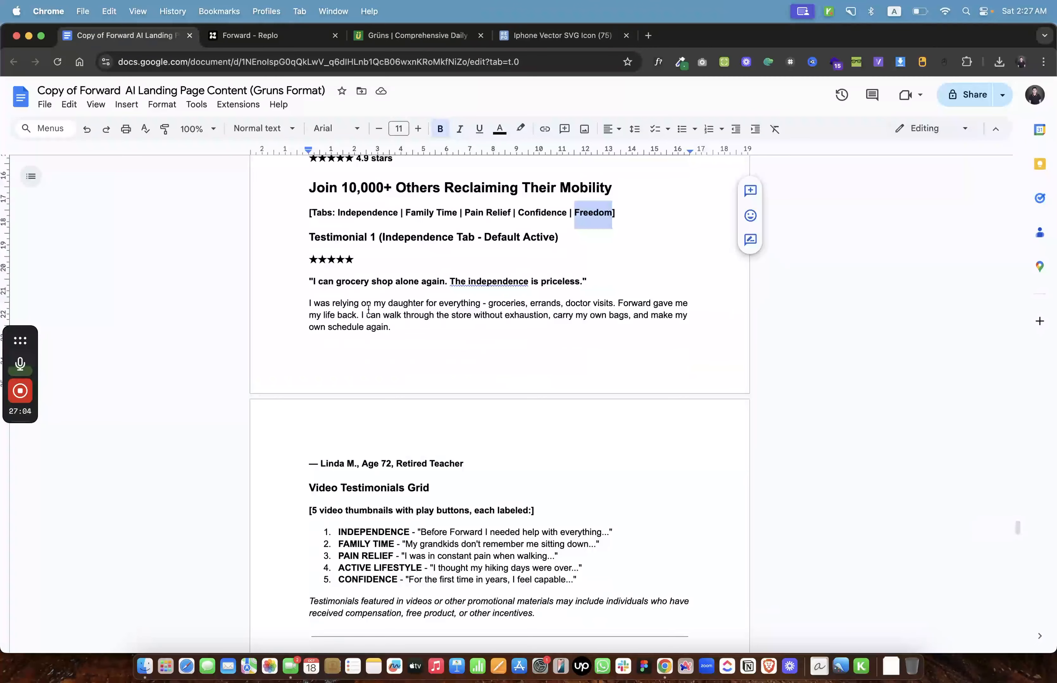
pyautogui.click(286, 37)
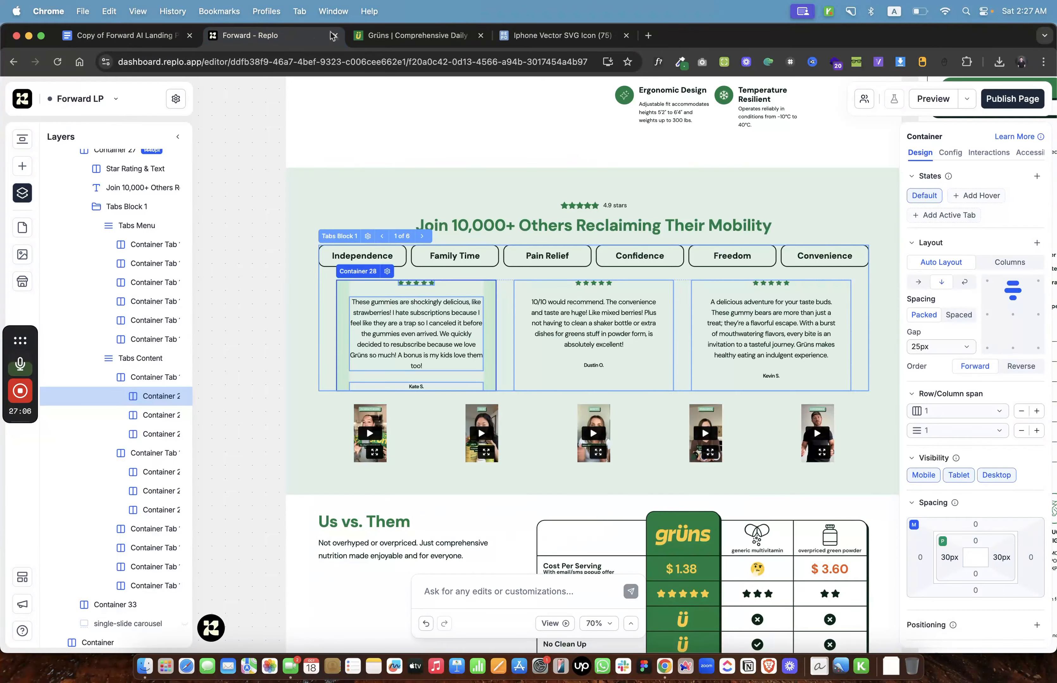
pyautogui.click(374, 38)
pyautogui.click(288, 36)
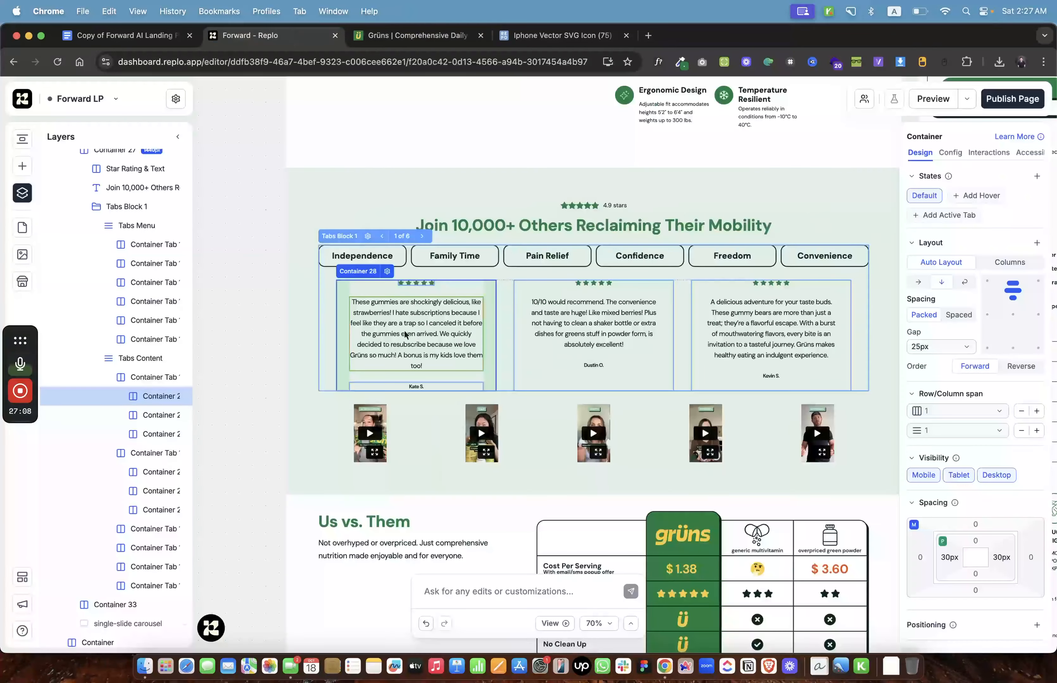
# Replace the first Independence testimonial's text with the document's quote "I can grocery shop alone again. The independence is priceless.".
pyautogui.click(124, 36)
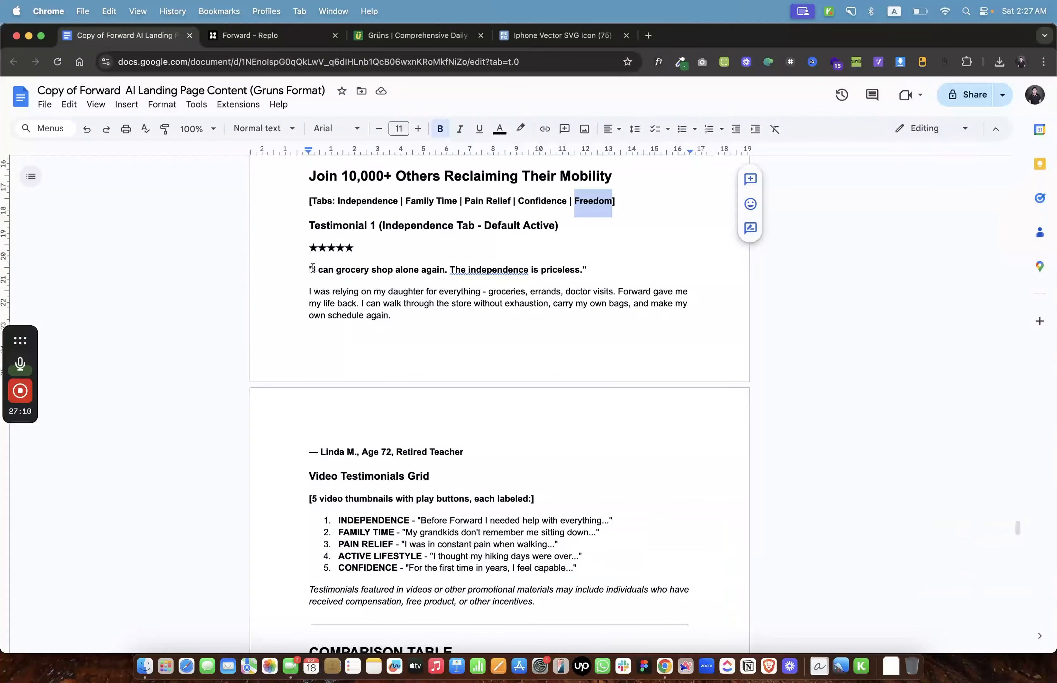
pyautogui.moveTo(312, 268); pyautogui.dragTo(589, 272)
pyautogui.press('super+c')
pyautogui.click(299, 62)
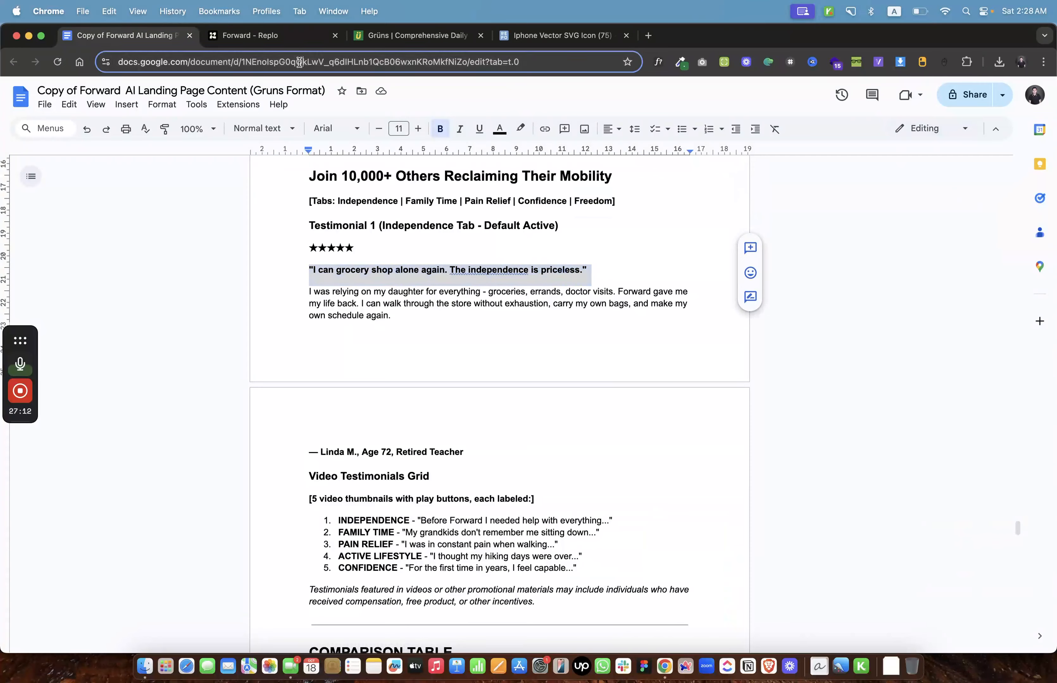
pyautogui.click(266, 39)
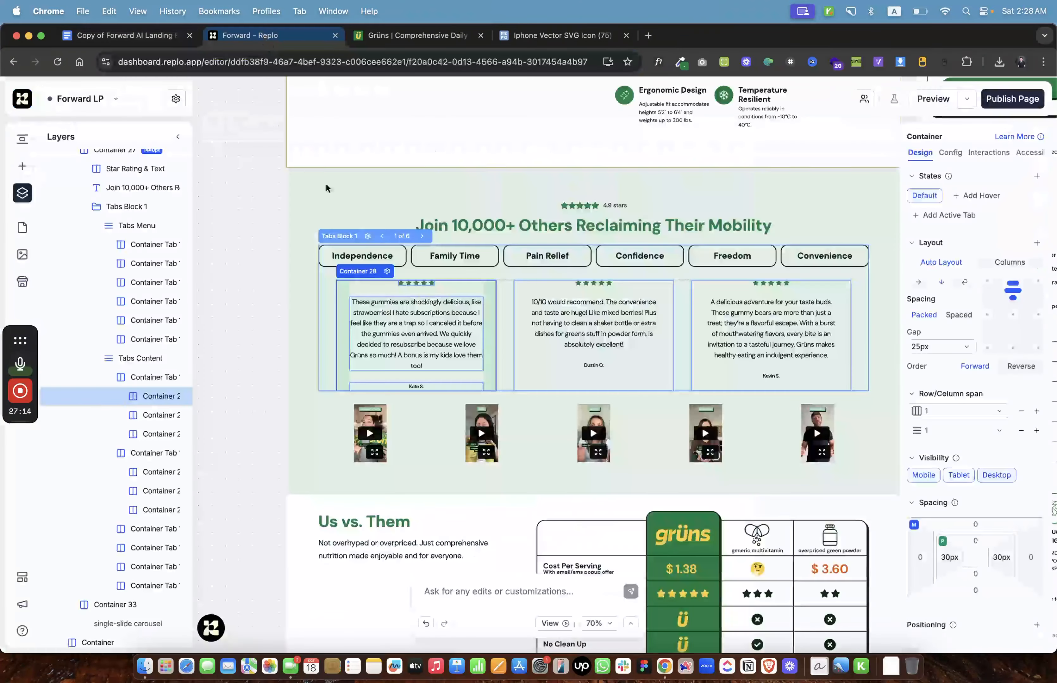
pyautogui.click(417, 316)
pyautogui.press('super+a')
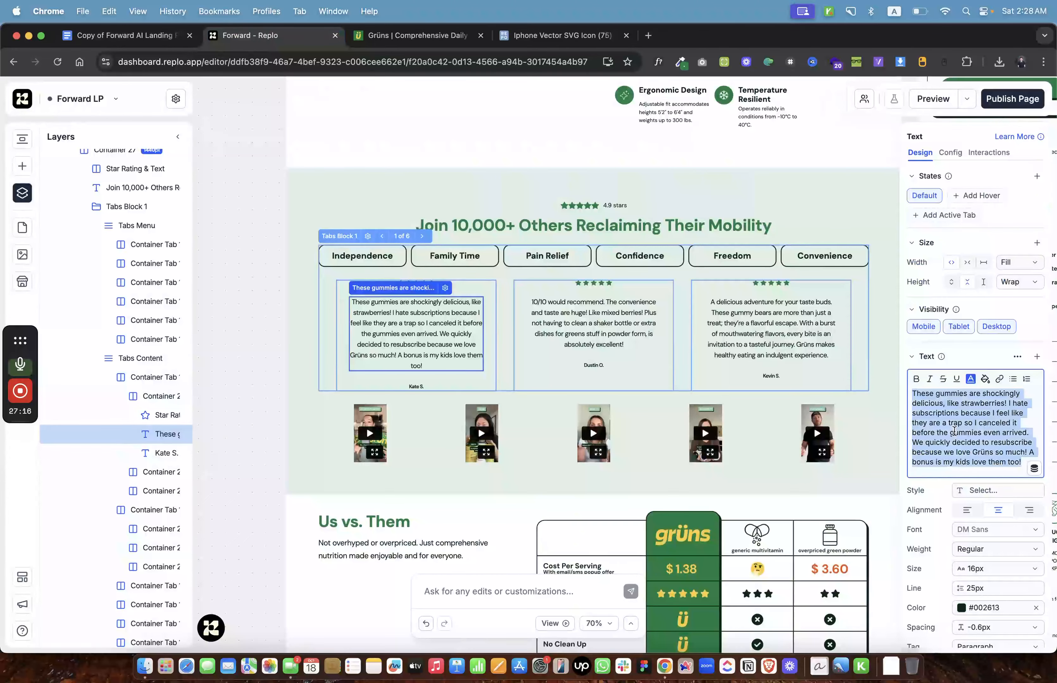
pyautogui.press('super+v')
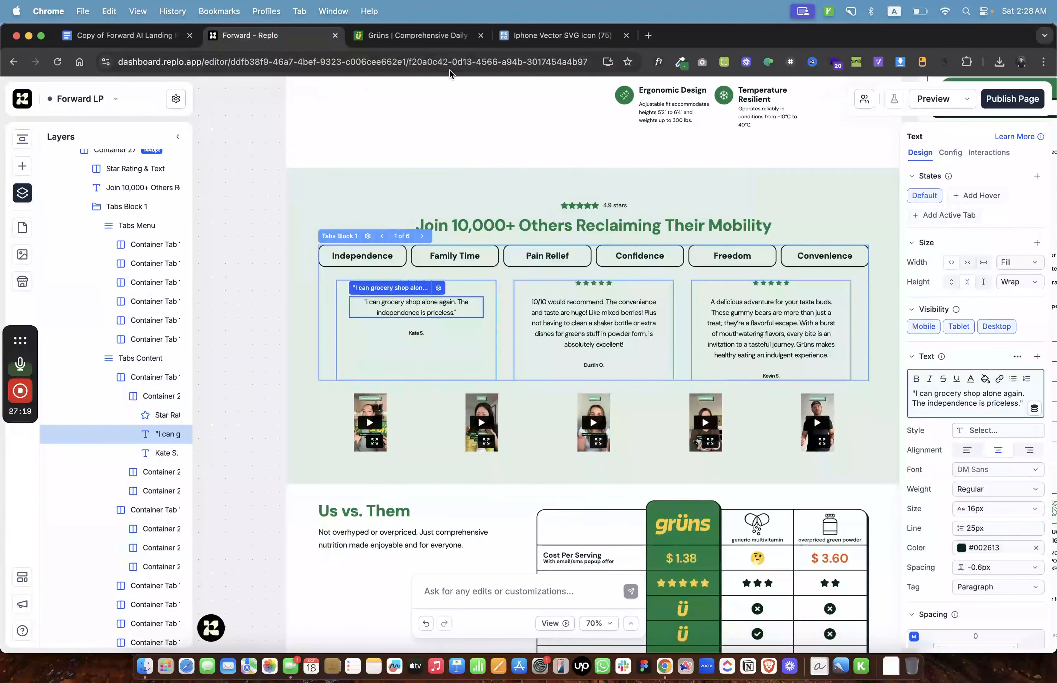
# Replace the first Independence testimonial's text with the document's full Testimonial 1: headline quote, body paragraph and attribution line.
pyautogui.click(124, 36)
pyautogui.click(250, 36)
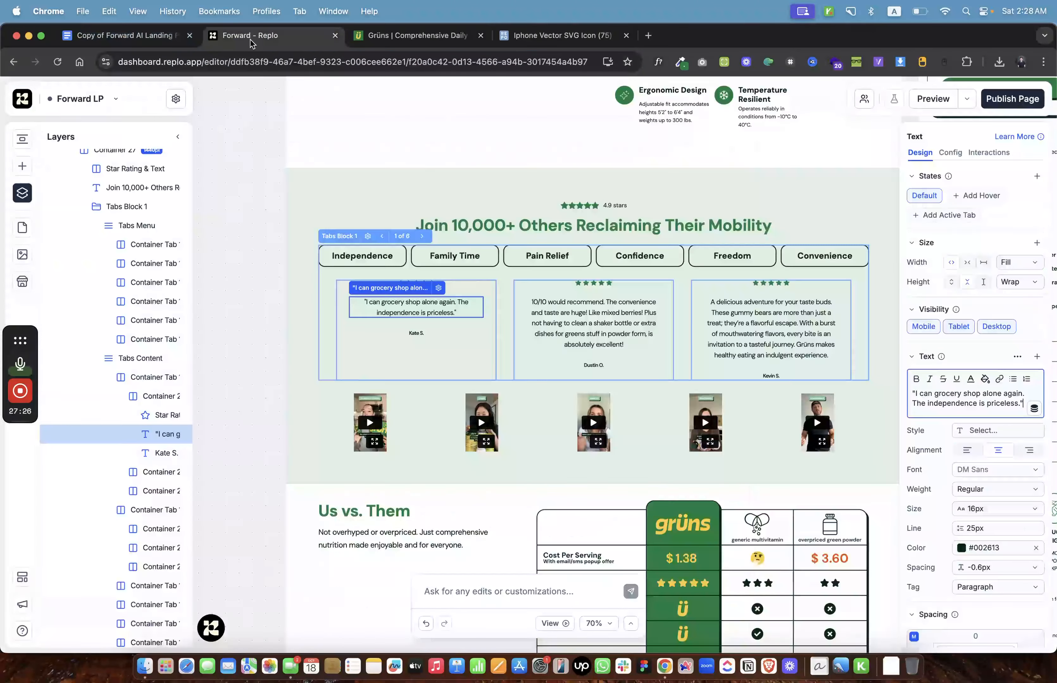
pyautogui.click(165, 37)
pyautogui.click(439, 362)
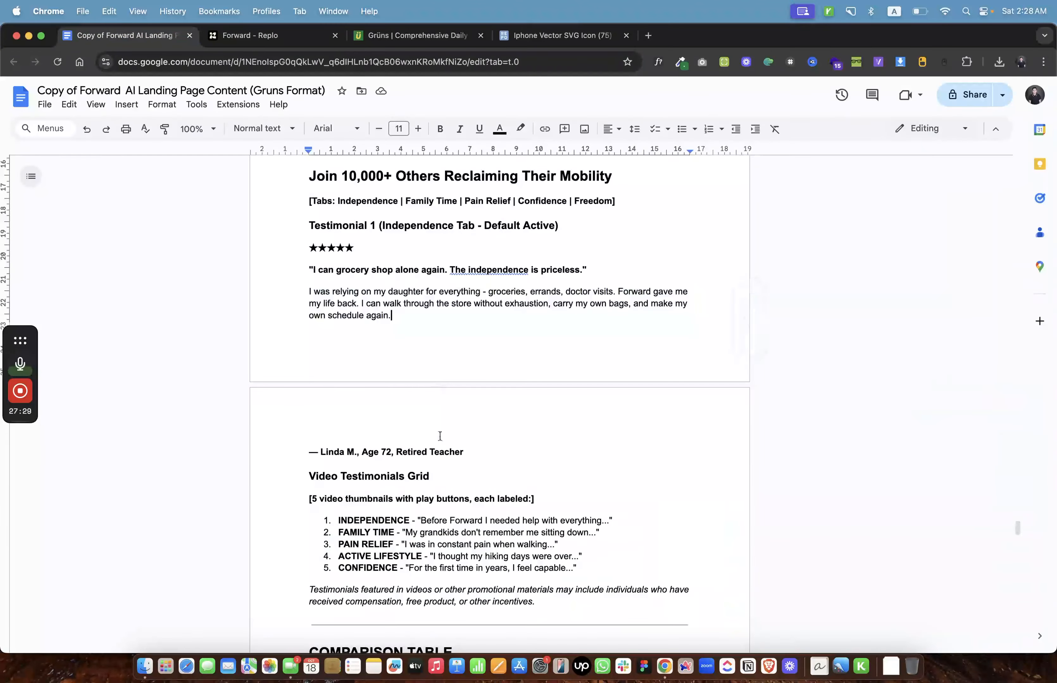
pyautogui.moveTo(475, 457); pyautogui.dragTo(306, 278)
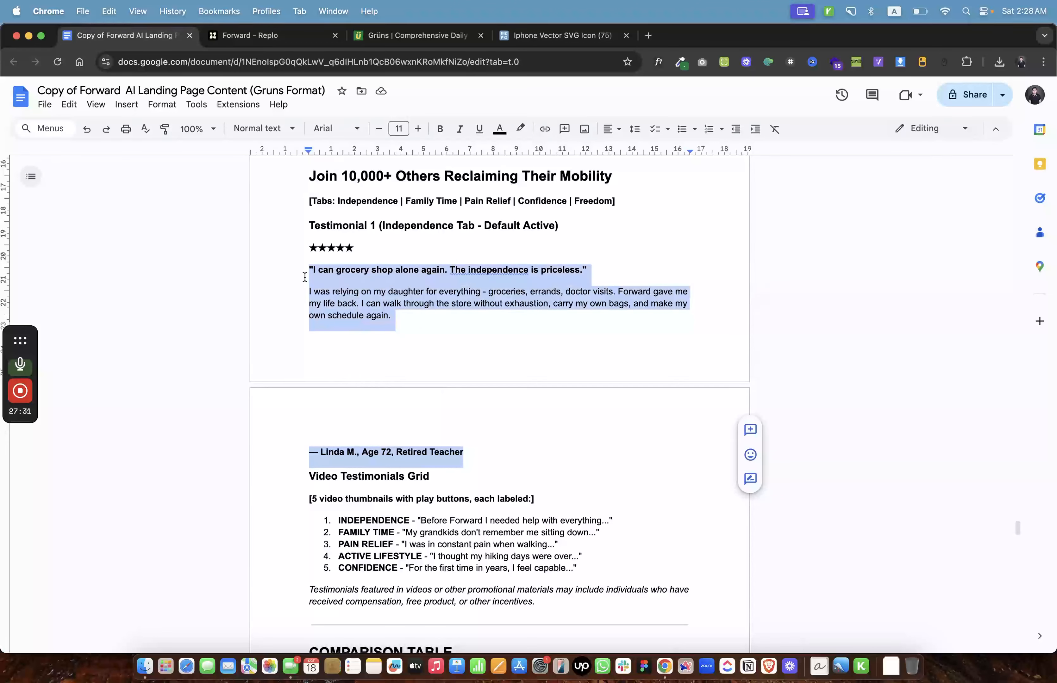
pyautogui.click(234, 36)
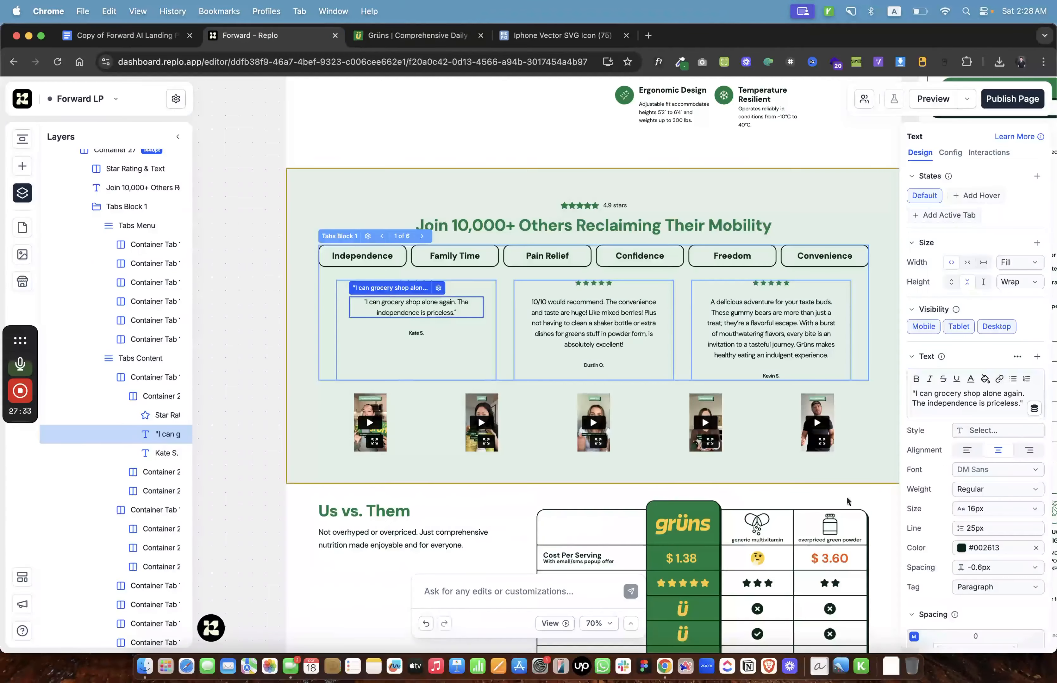
pyautogui.tripleClick(946, 399)
pyautogui.press('super+v')
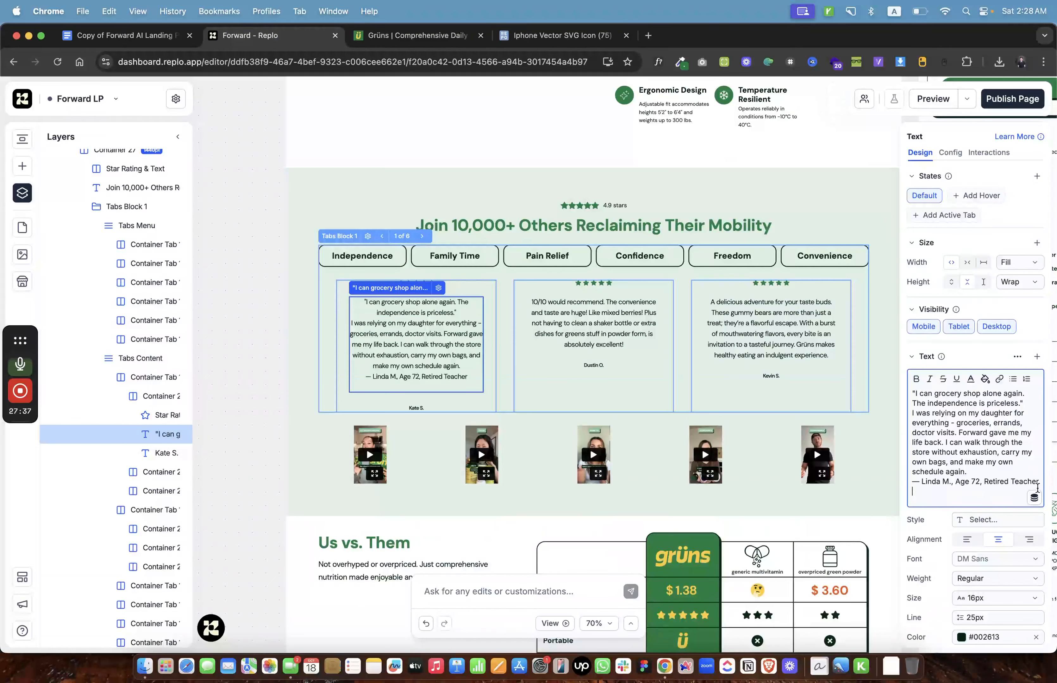
# Cut the attribution line from the end of the first Independence testimonial's body text.
pyautogui.click(1040, 484)
pyautogui.moveTo(913, 482); pyautogui.dragTo(1043, 485)
pyautogui.press('BackSpace')
pyautogui.press('BackSpace')
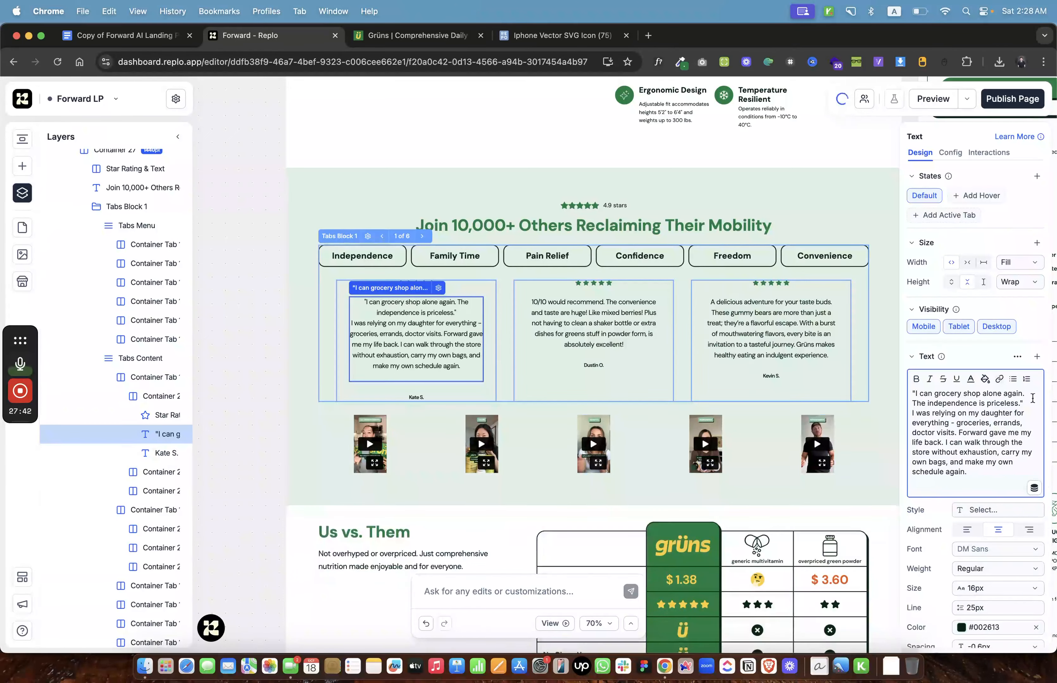
# Separate the first testimonial's headline quote from its body paragraph with a blank line and make the quote bold.
pyautogui.press('Return')
pyautogui.moveTo(1030, 403); pyautogui.dragTo(912, 392)
pyautogui.click(915, 378)
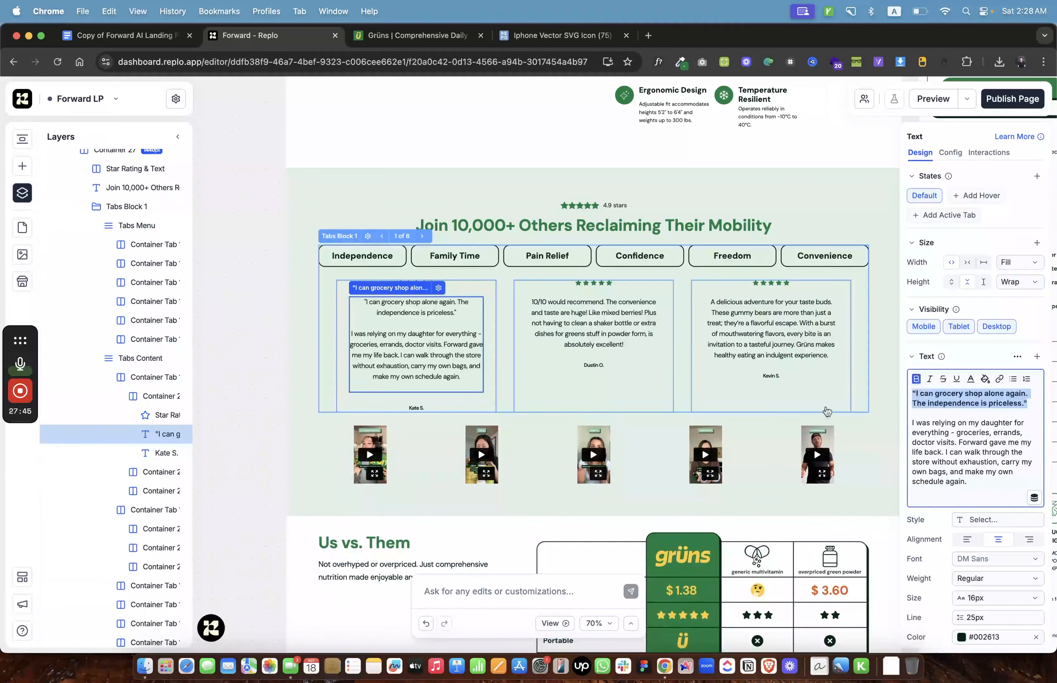
# Replace the reviewer name under the first Independence testimonial with the cut attribution line.
pyautogui.doubleClick(416, 409)
pyautogui.press('super+v')
pyautogui.click(250, 347)
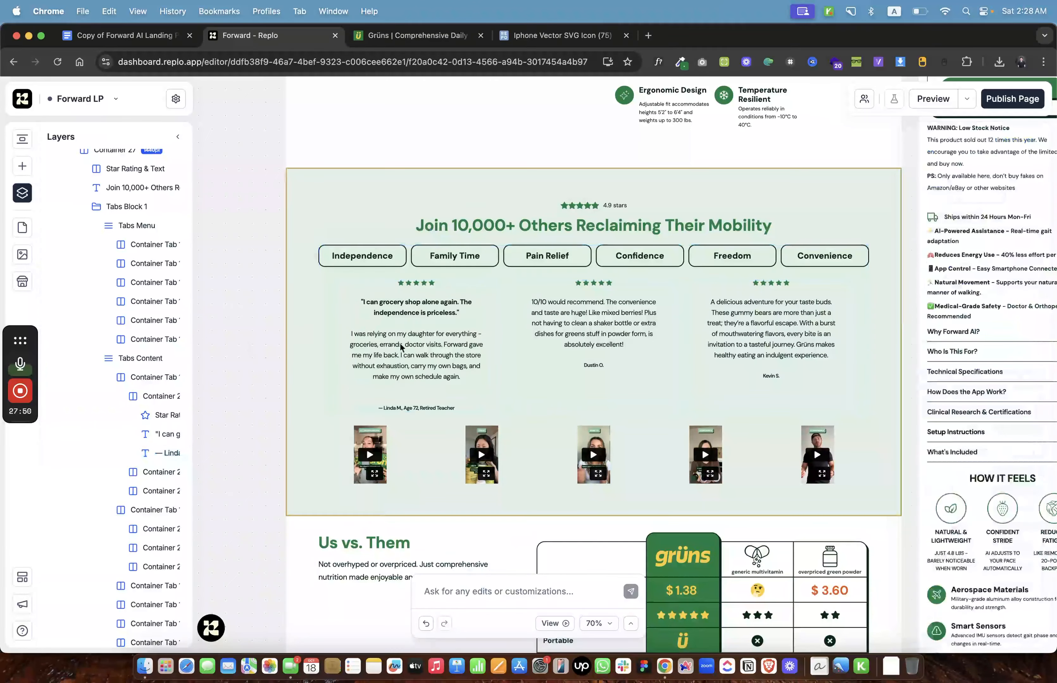
pyautogui.scroll(5, 430, 359)
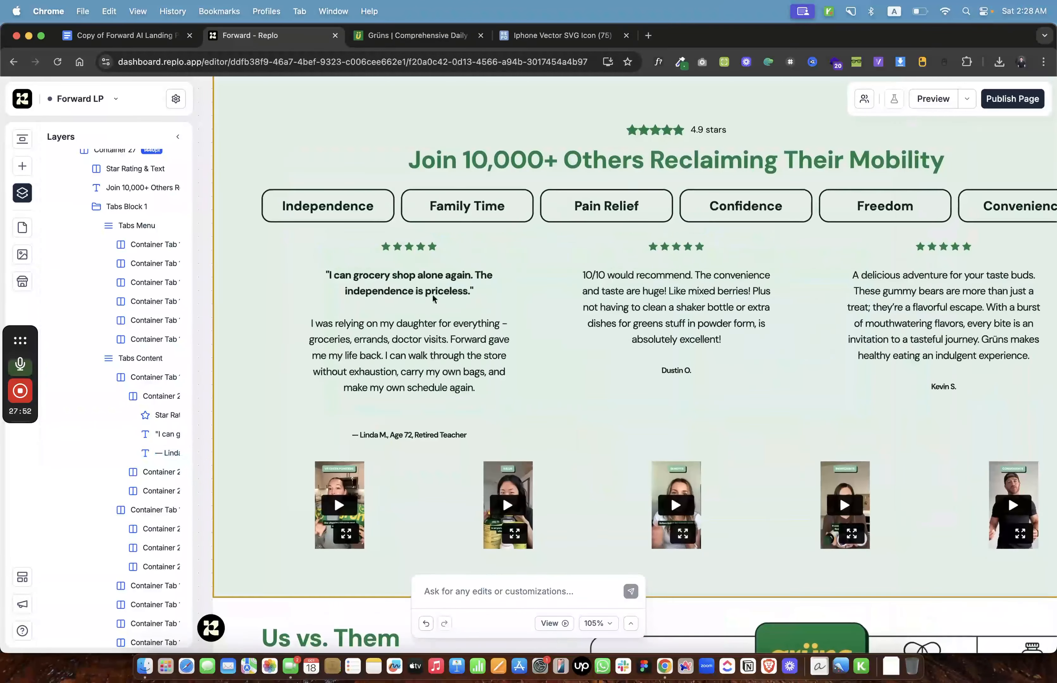
pyautogui.scroll(-2, 424, 290)
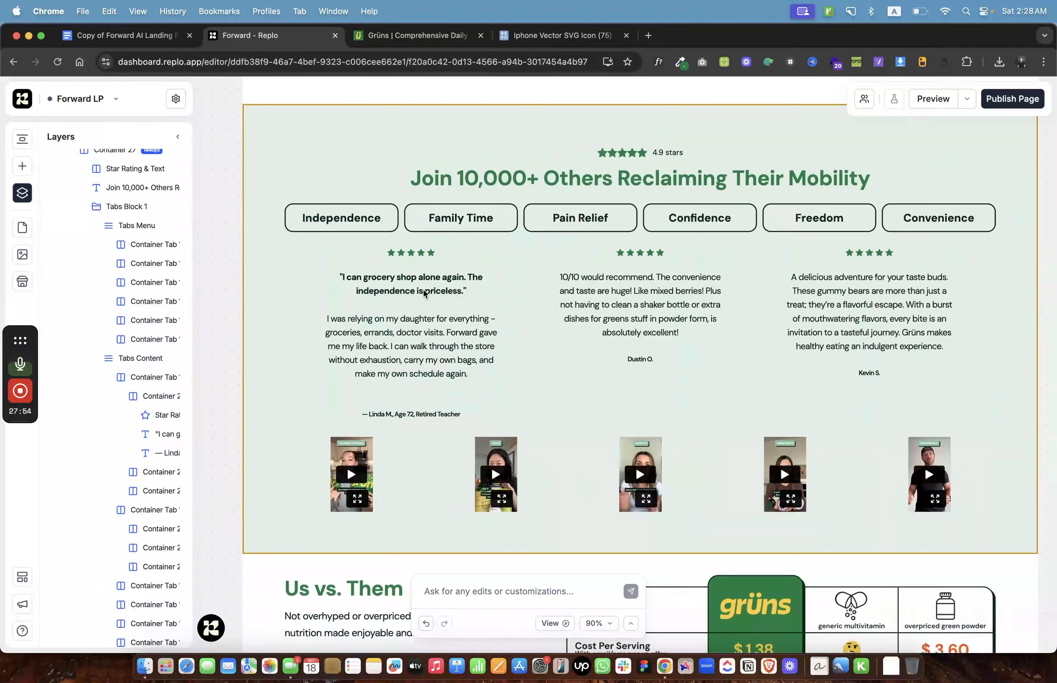
pyautogui.scroll(-3, 464, 326)
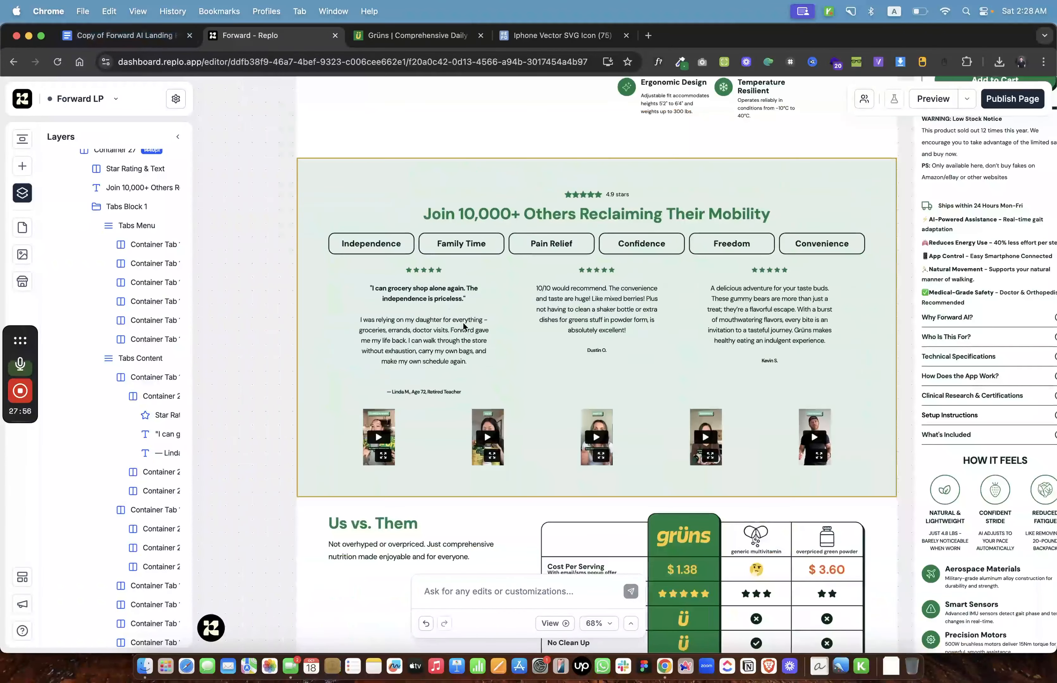
# Rename the container of the first Independence testimonial as "Review 1" and collapse the second tab's content layers.
pyautogui.click(448, 350)
pyautogui.click(448, 350)
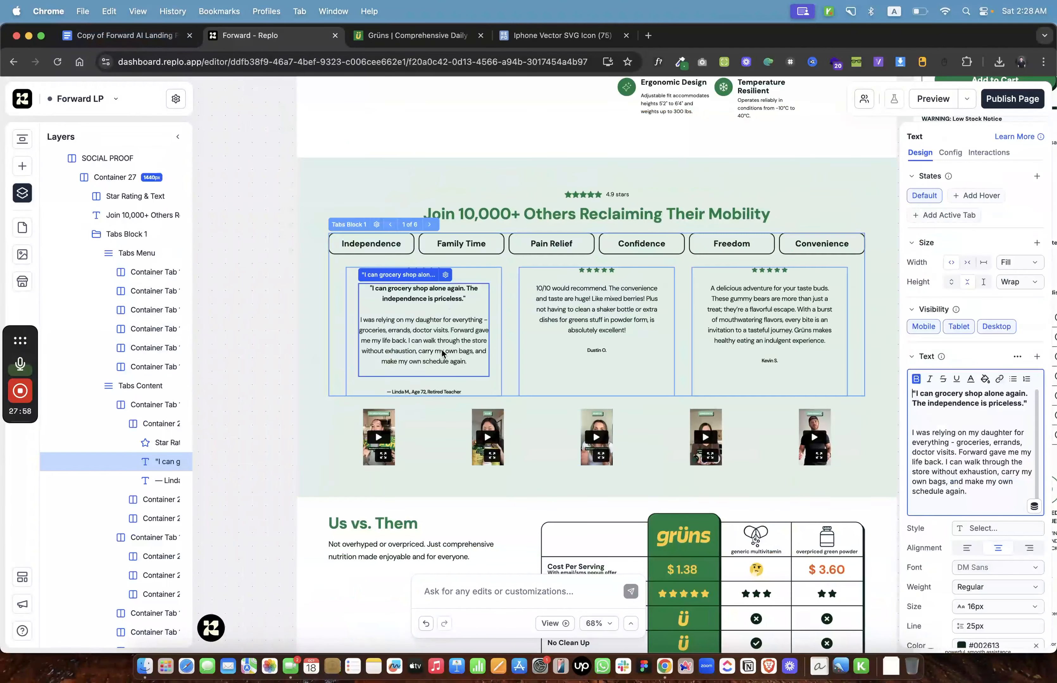
pyautogui.click(146, 430)
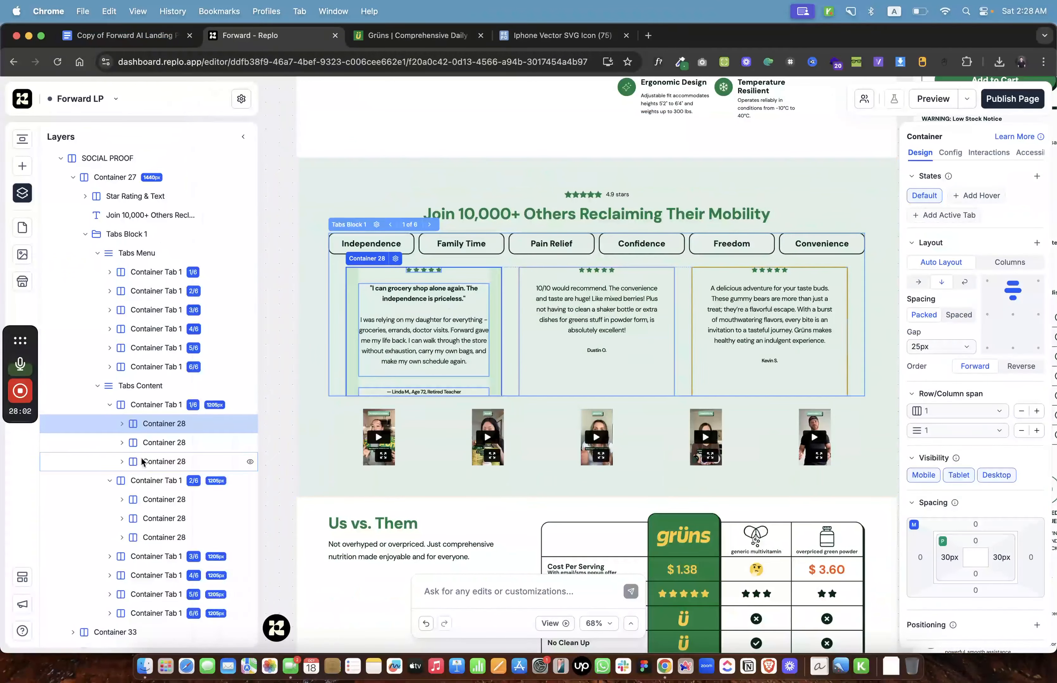
pyautogui.click(110, 481)
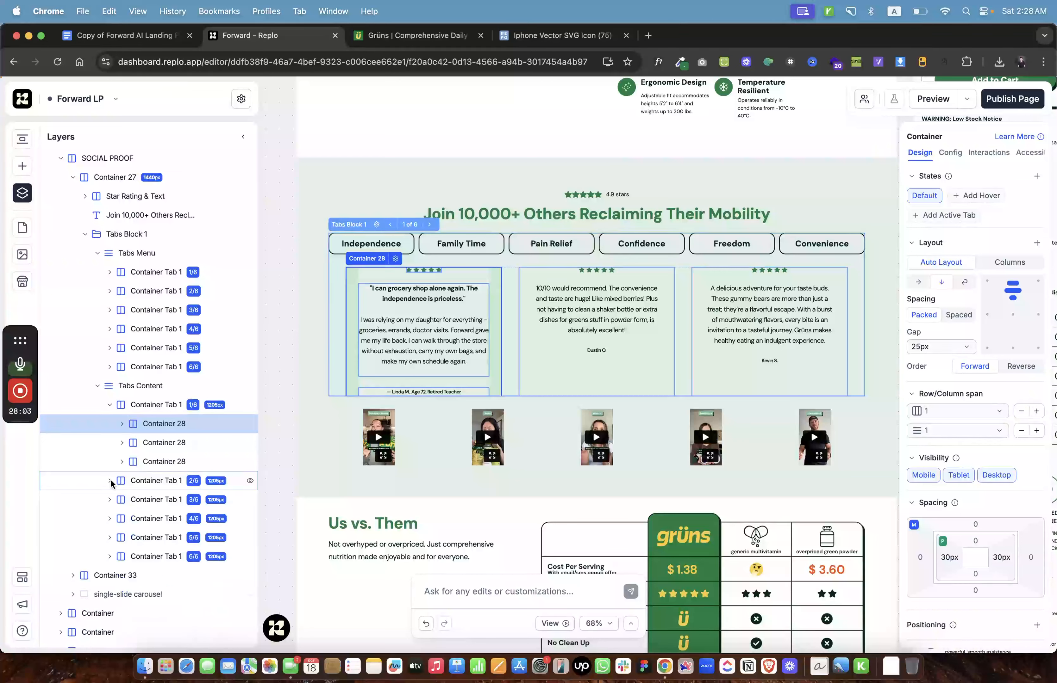
pyautogui.doubleClick(158, 429)
pyautogui.write('Rev')
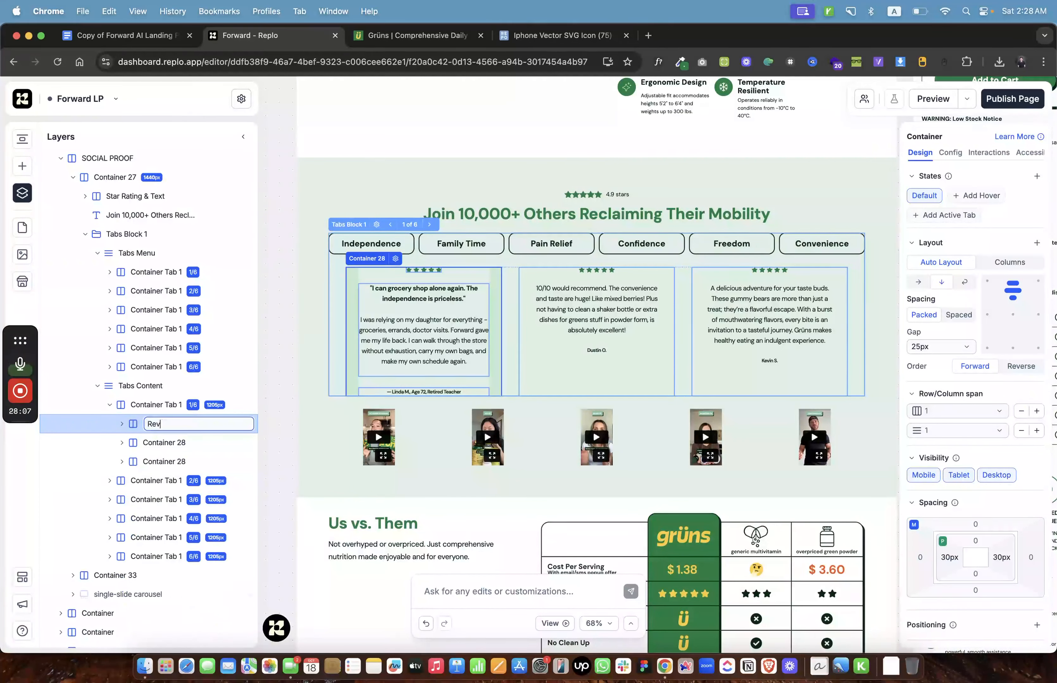
pyautogui.press('Return')
# Duplicate the Review 1 container twice and delete the two old Container 28 testimonials from the Independence tab.
pyautogui.press('super+d')
pyautogui.press('super+d')
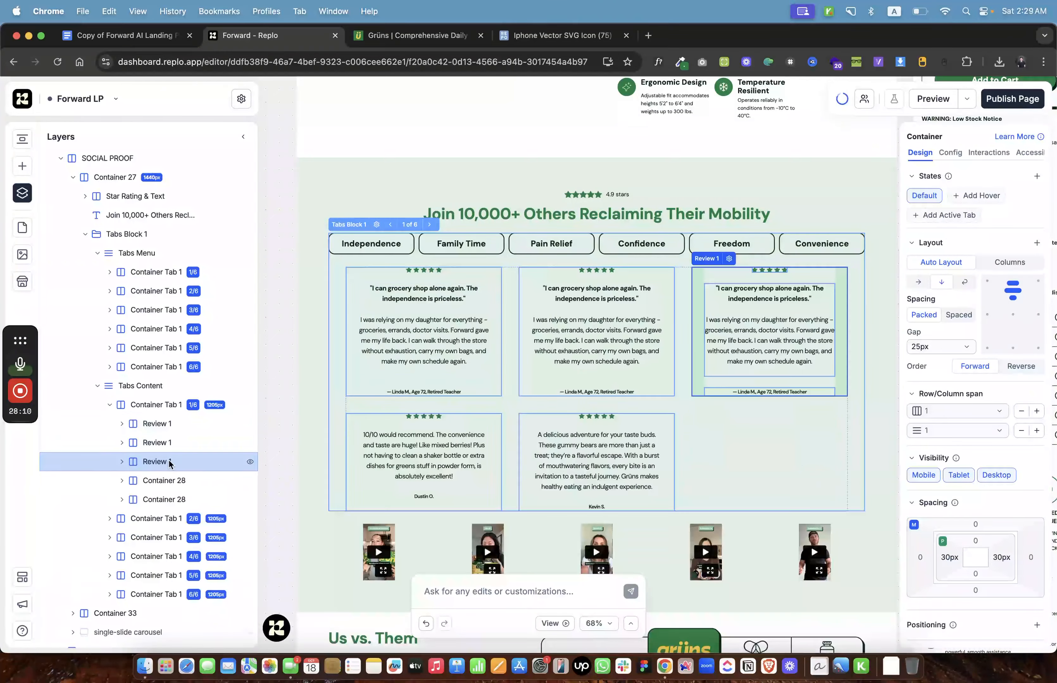
pyautogui.click(166, 479)
pyautogui.keyDown('shift'); pyautogui.click(168, 503); pyautogui.keyUp('shift')
pyautogui.press('Delete')
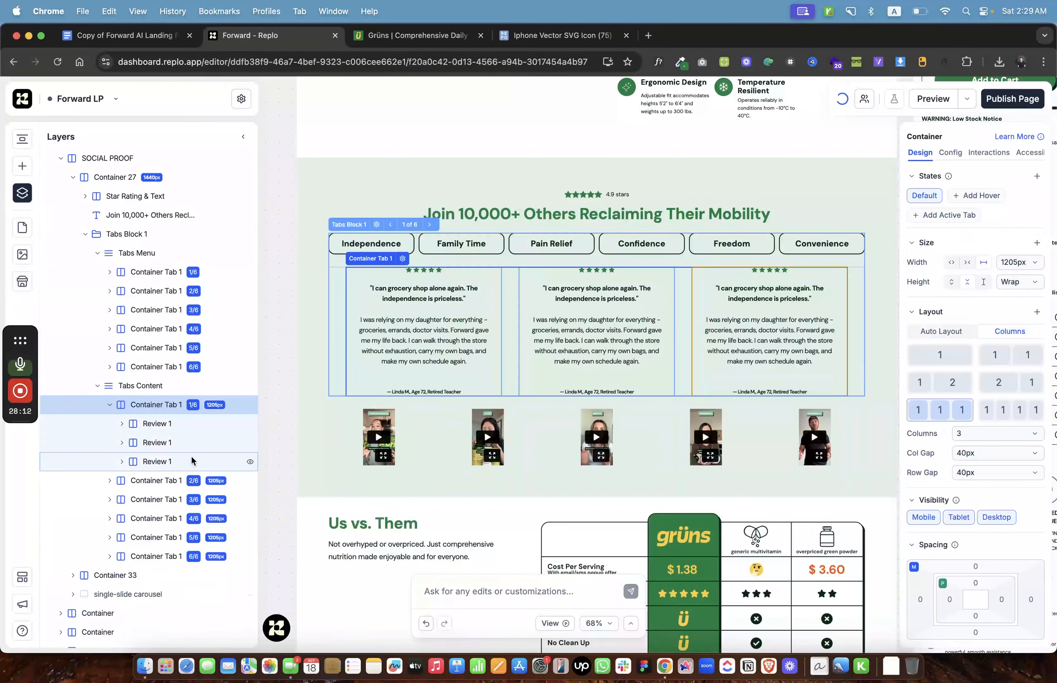
# Rename the two duplicated review containers as "Review 2" and "Review 3".
pyautogui.doubleClick(189, 443)
pyautogui.press('Right')
pyautogui.press('BackSpace')
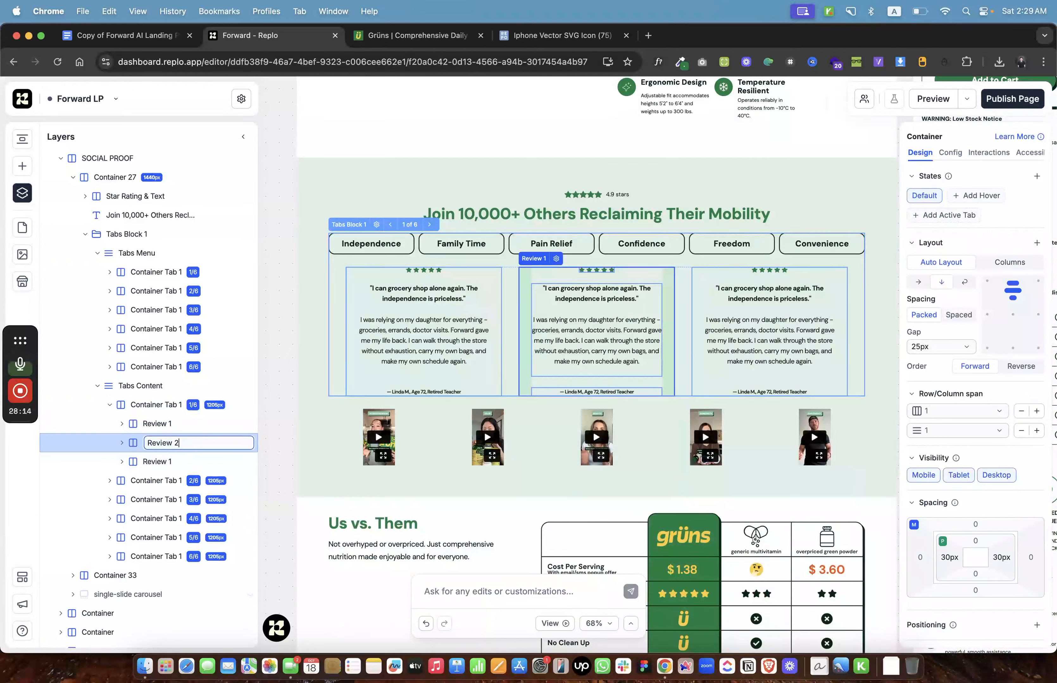
pyautogui.write('2')
pyautogui.press('Return')
pyautogui.doubleClick(199, 462)
pyautogui.press('Right')
pyautogui.write('3')
pyautogui.press('Return')
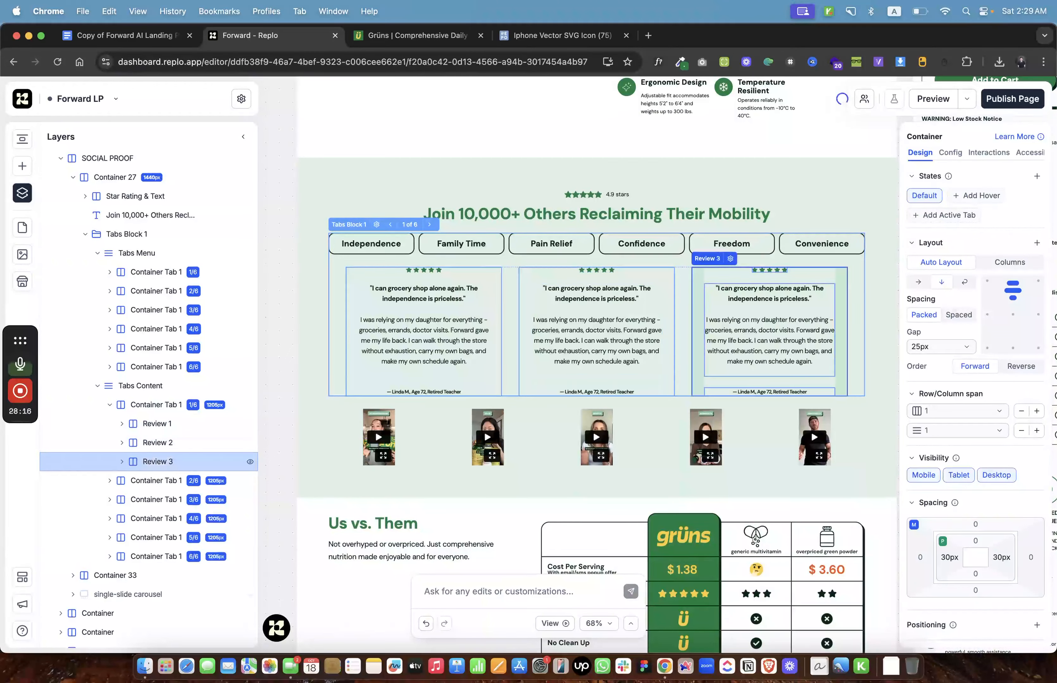
# Rename the first two Tabs Menu containers as "Independence Menu" and "Family Time Menu".
pyautogui.doubleClick(163, 272)
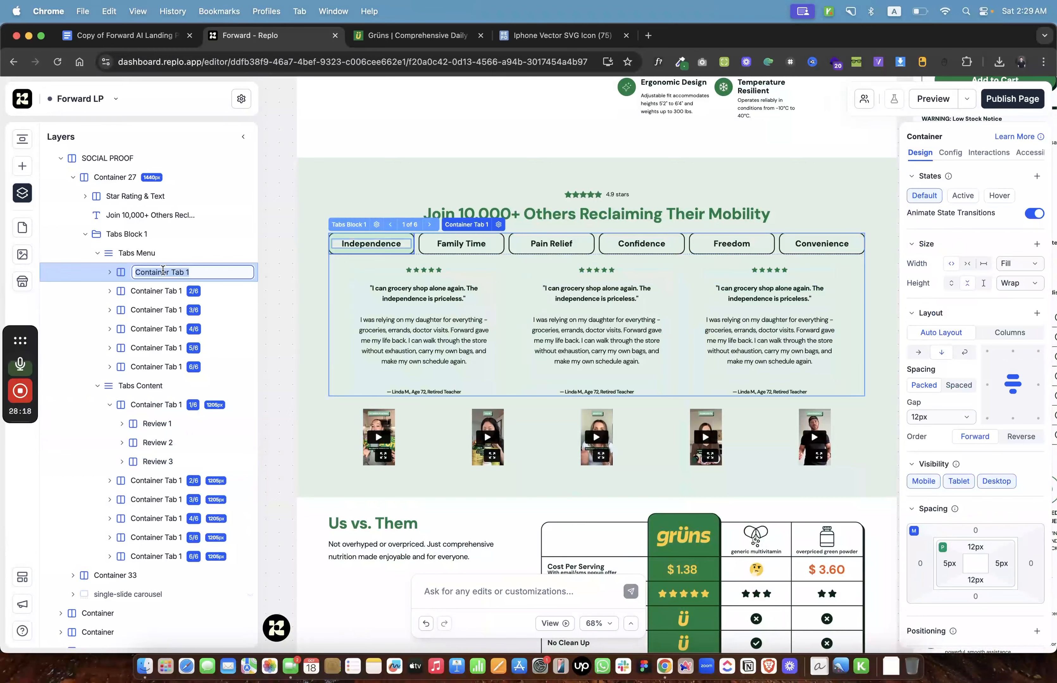
pyautogui.write('Independence Menu')
pyautogui.press('Return')
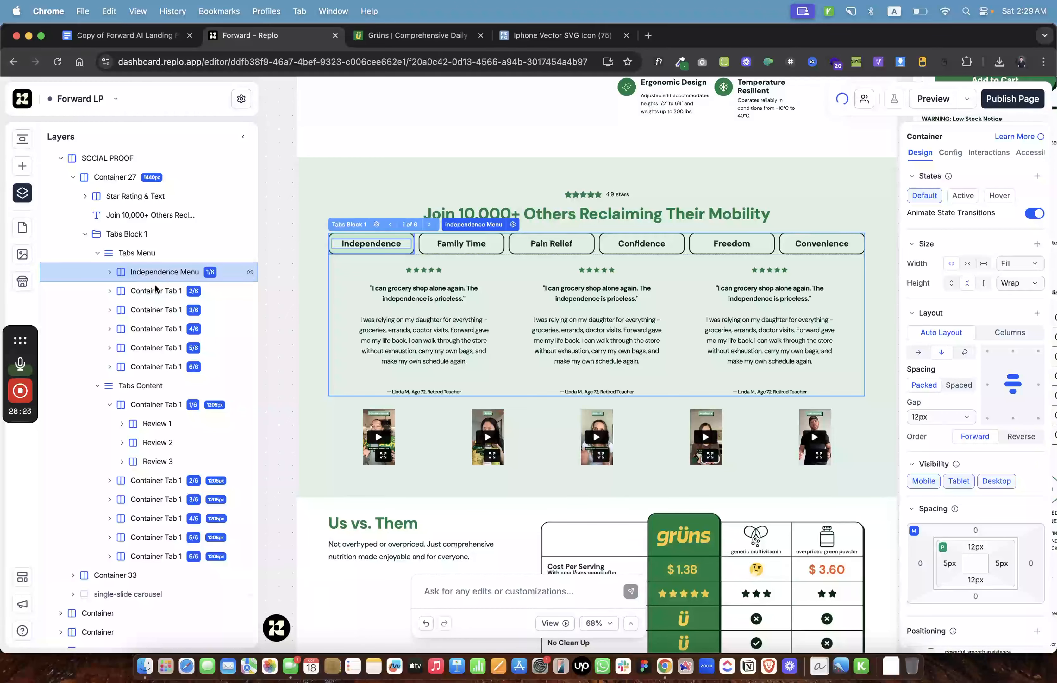
pyautogui.doubleClick(162, 291)
pyautogui.write('Fam')
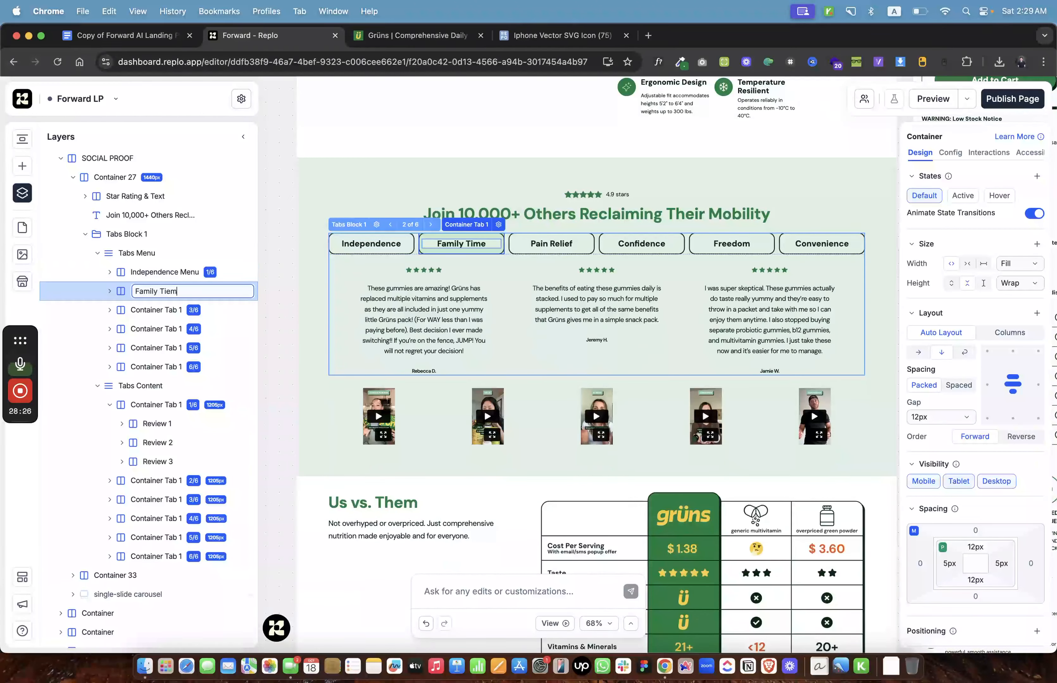
pyautogui.write('ily Time Menu')
pyautogui.press('Return')
# Rename the third and fourth Tabs Menu containers as "Pain Relief - Menu" and "Confidence - Menu".
pyautogui.doubleClick(140, 310)
pyautogui.write('Pain')
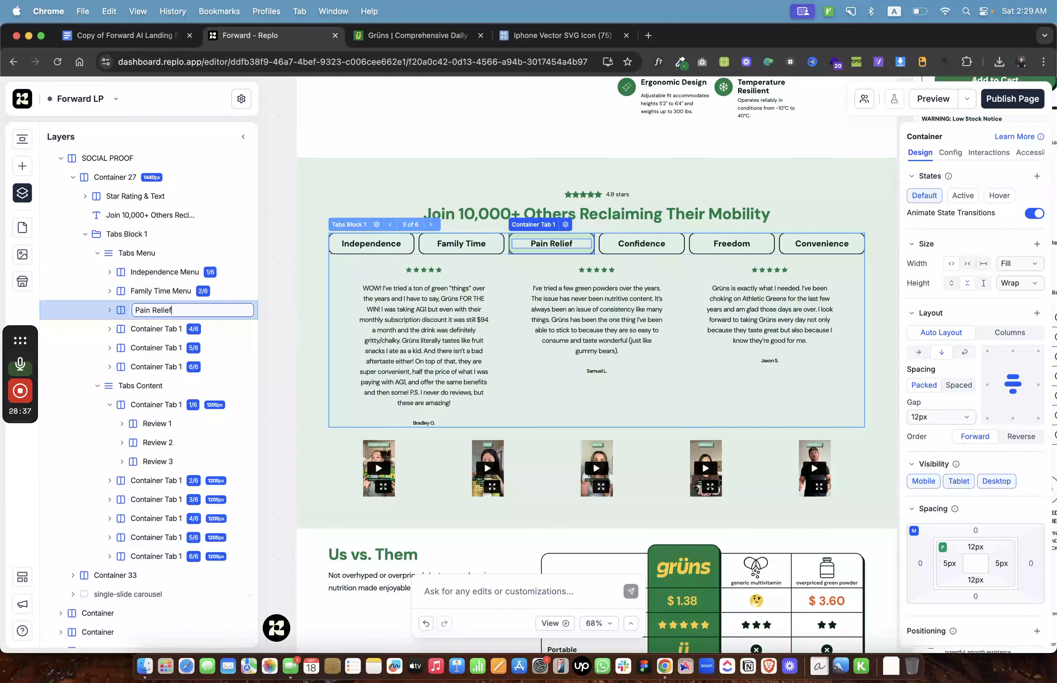
pyautogui.write('Relief - Menu')
pyautogui.press('Return')
pyautogui.doubleClick(139, 328)
pyautogui.write('Co')
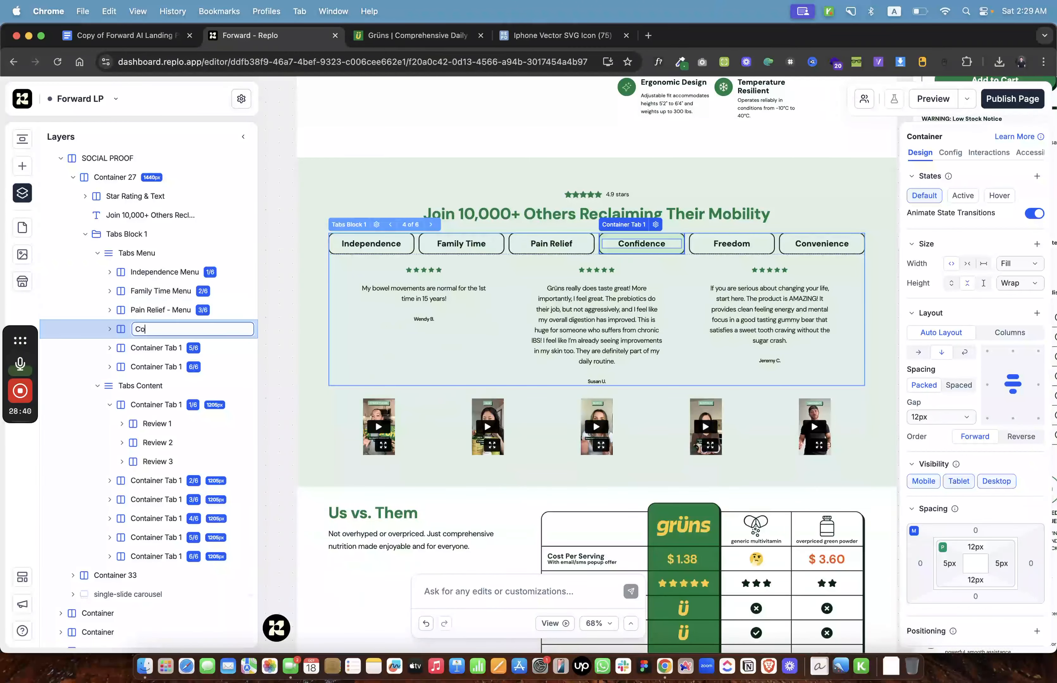
pyautogui.write('nfi')
pyautogui.press('BackSpace')
pyautogui.write('fidence - Menu')
pyautogui.click(175, 329)
pyautogui.press('Return')
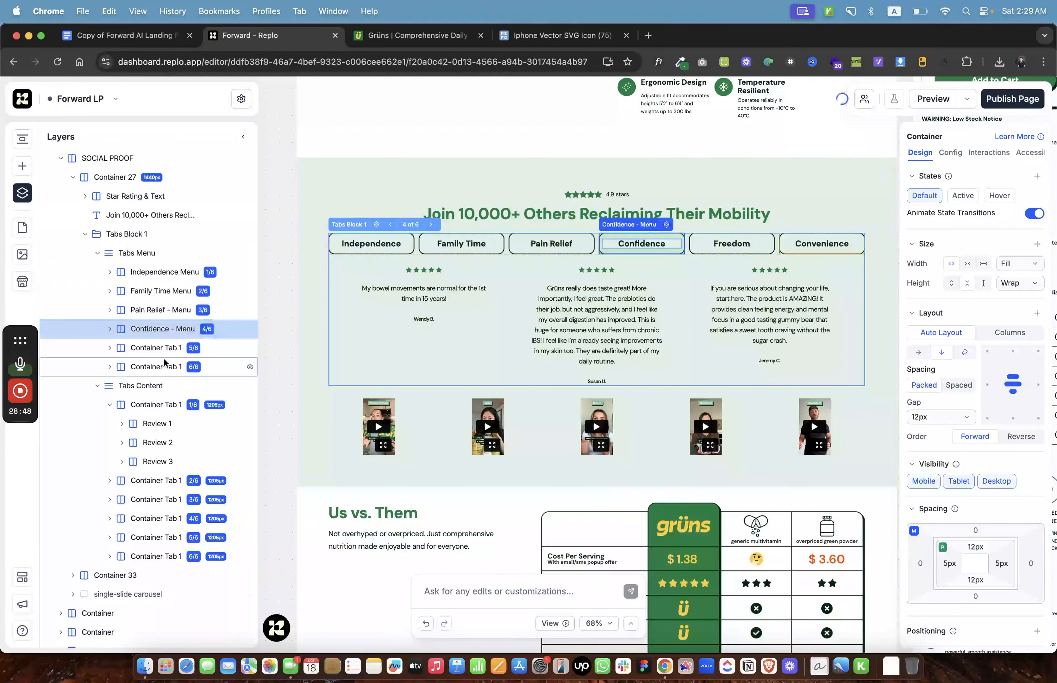
# Rename the fifth and sixth Tabs Menu containers as "Freedom - Menu" and "Convenience - Menu".
pyautogui.click(158, 352)
pyautogui.doubleClick(183, 335)
pyautogui.doubleClick(178, 348)
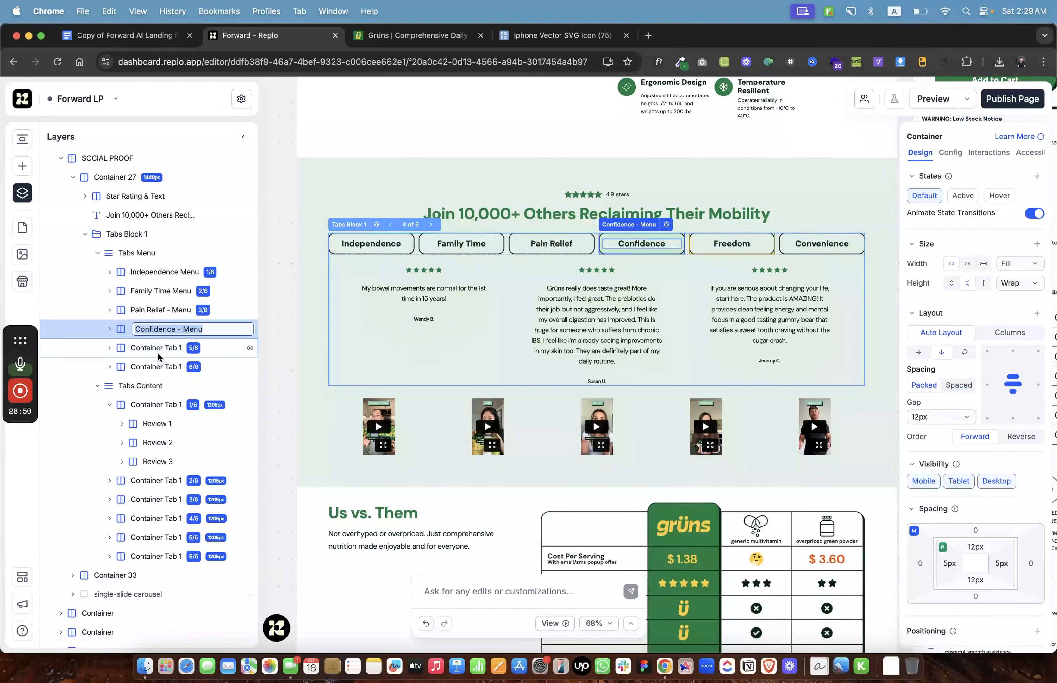
pyautogui.write('Freedom - Menu')
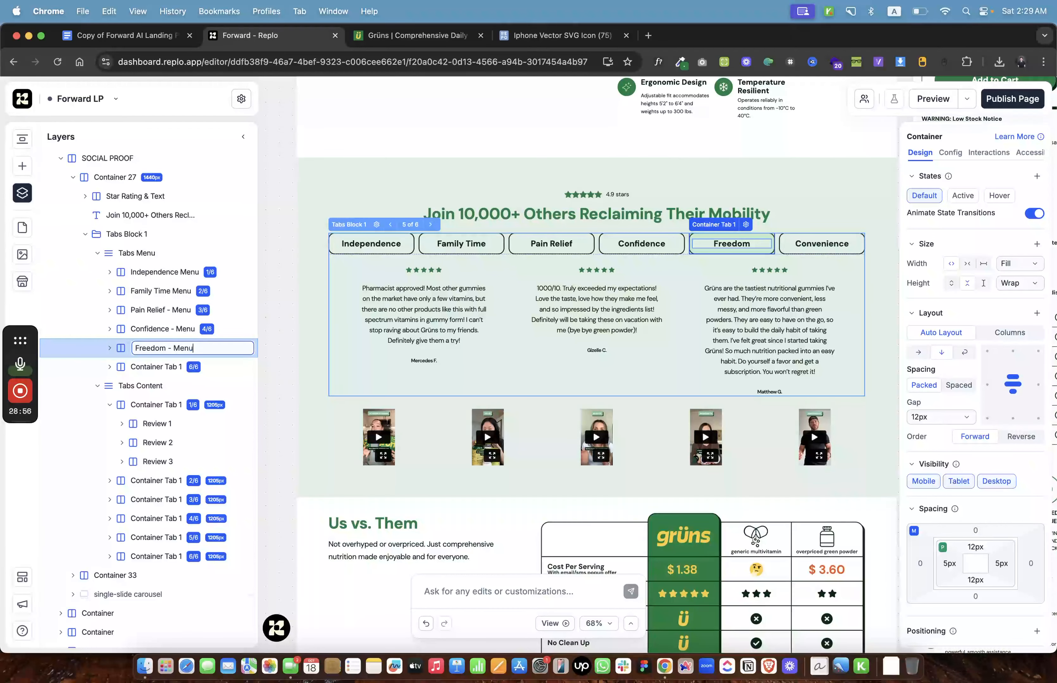
pyautogui.press('Return')
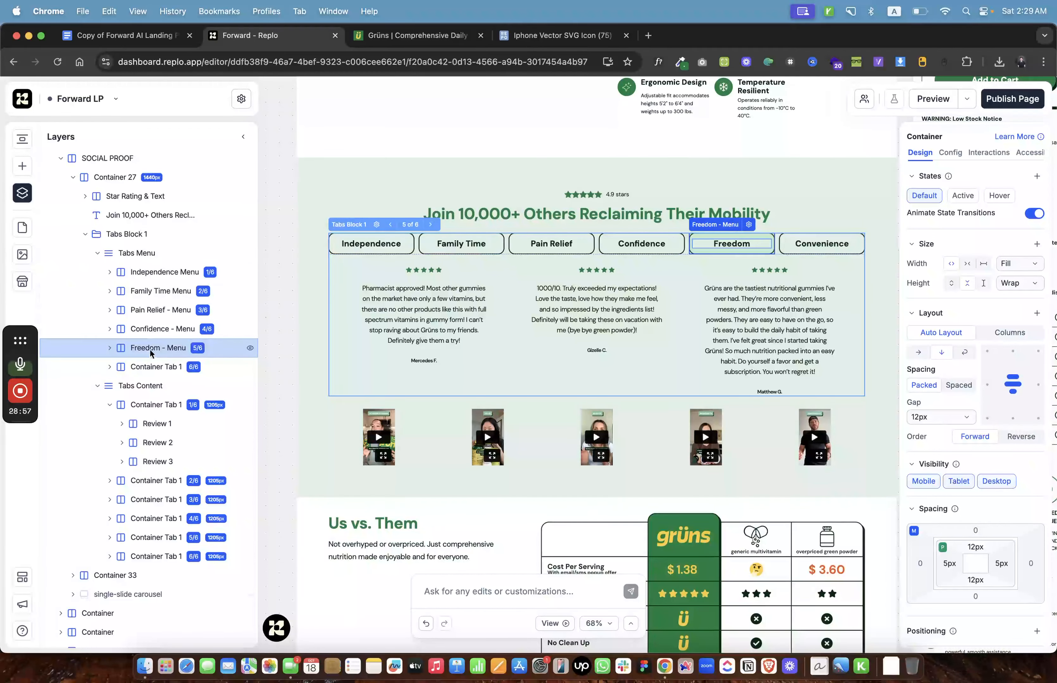
pyautogui.doubleClick(153, 367)
pyautogui.write('Convenience')
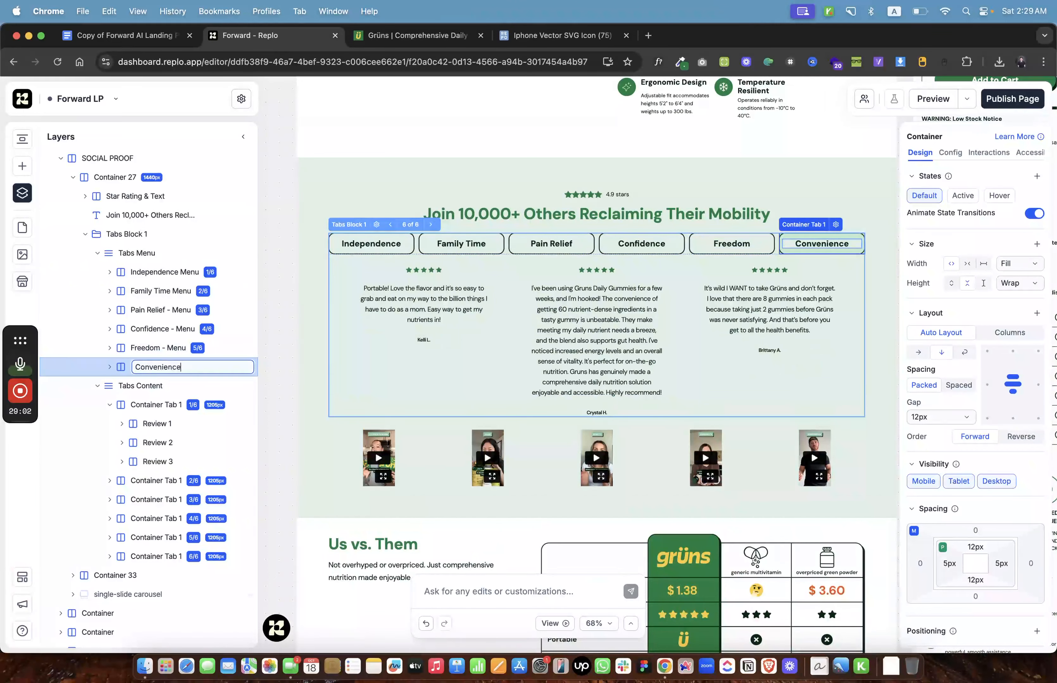
pyautogui.write(' - Menu')
pyautogui.press('Return')
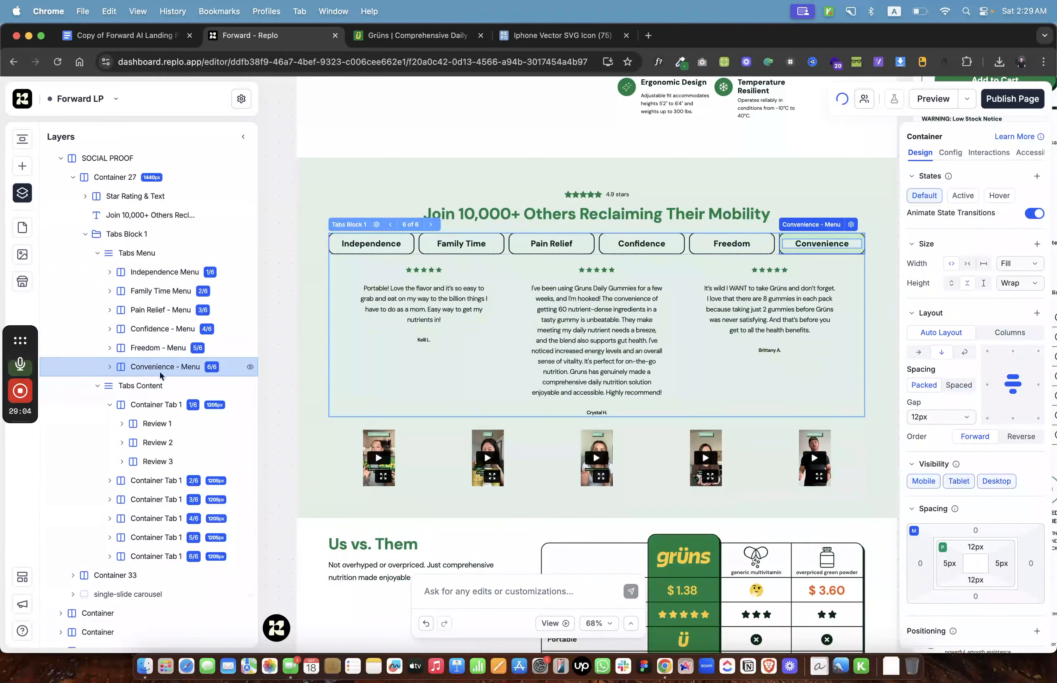
# Rename the first Tabs Content container as "Independence Tab", reusing the word copied from the Independence Menu layer.
pyautogui.click(110, 404)
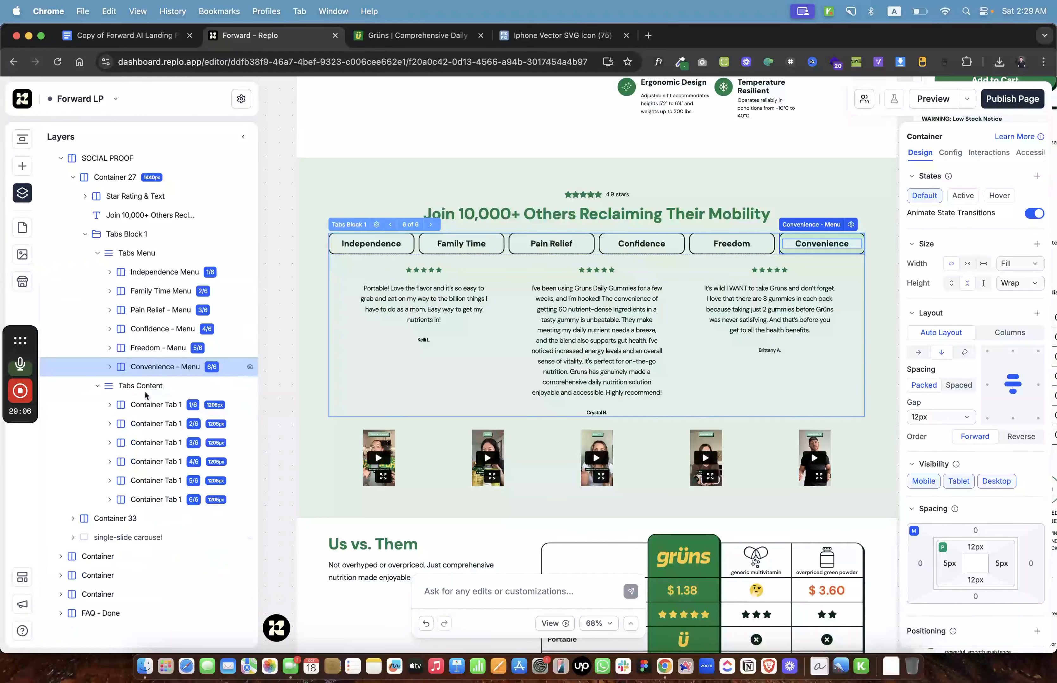
pyautogui.doubleClick(153, 272)
pyautogui.doubleClick(154, 272)
pyautogui.press('super+c')
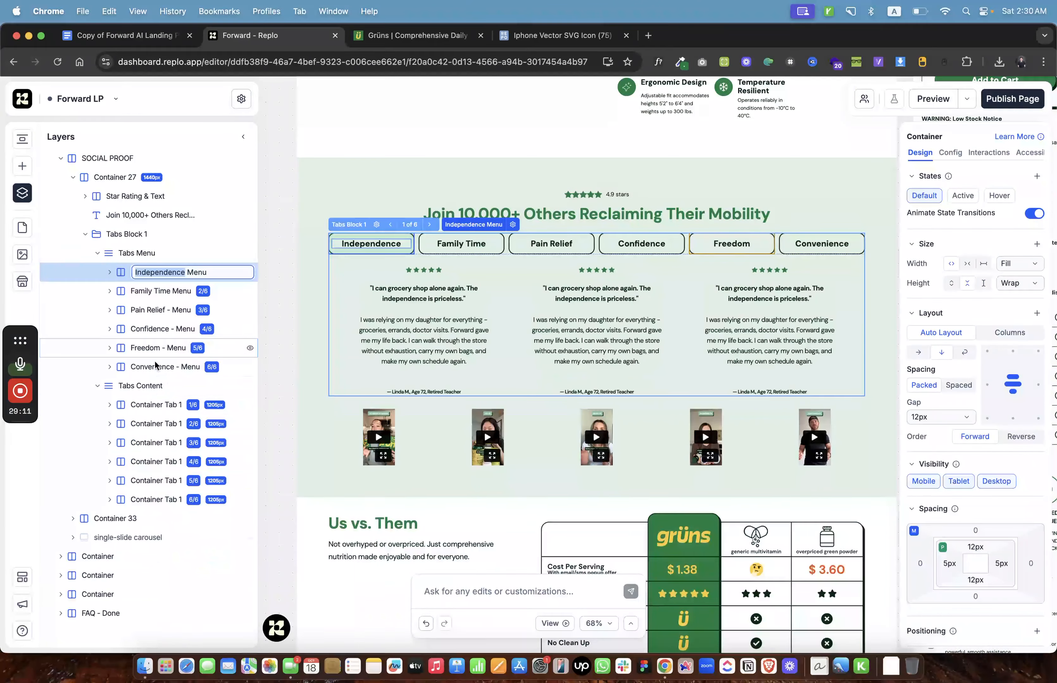
pyautogui.doubleClick(144, 404)
pyautogui.press('super+v')
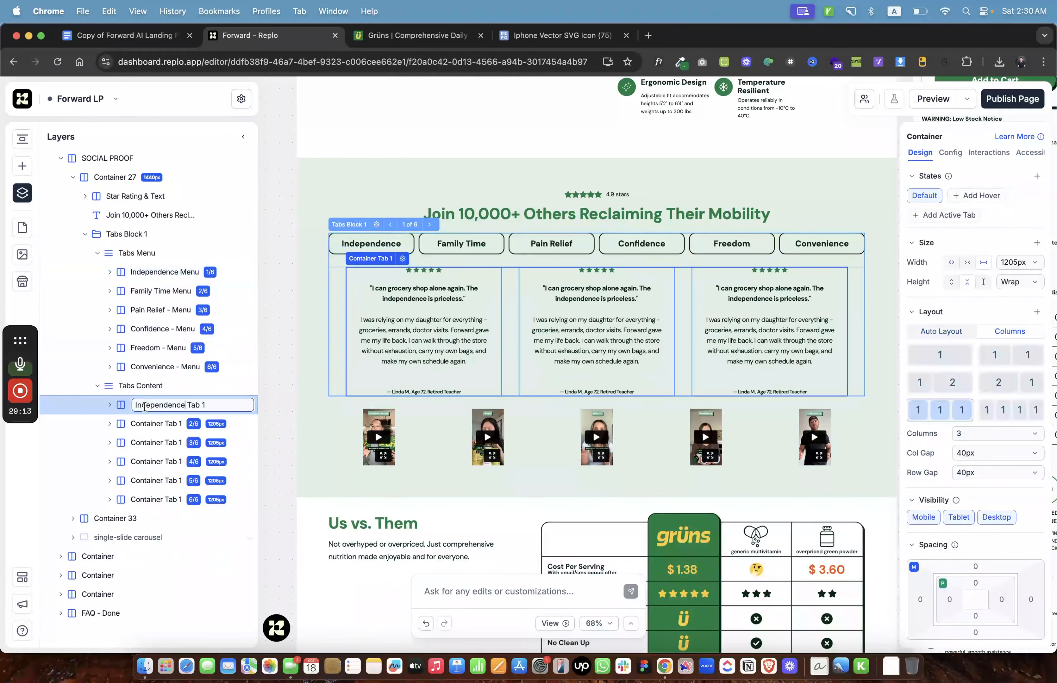
pyautogui.press('BackSpace')
pyautogui.press('BackSpace')
pyautogui.press('Return')
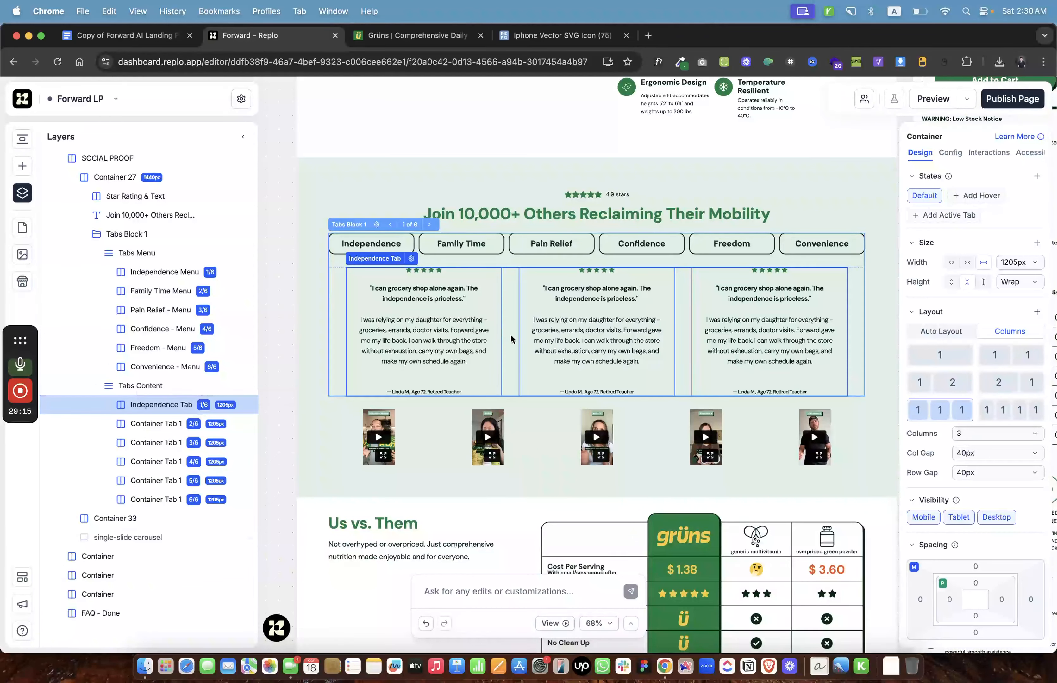
# Delete the five remaining Container Tab 1 layers from Tabs Content, keeping only the Independence Tab.
pyautogui.click(154, 424)
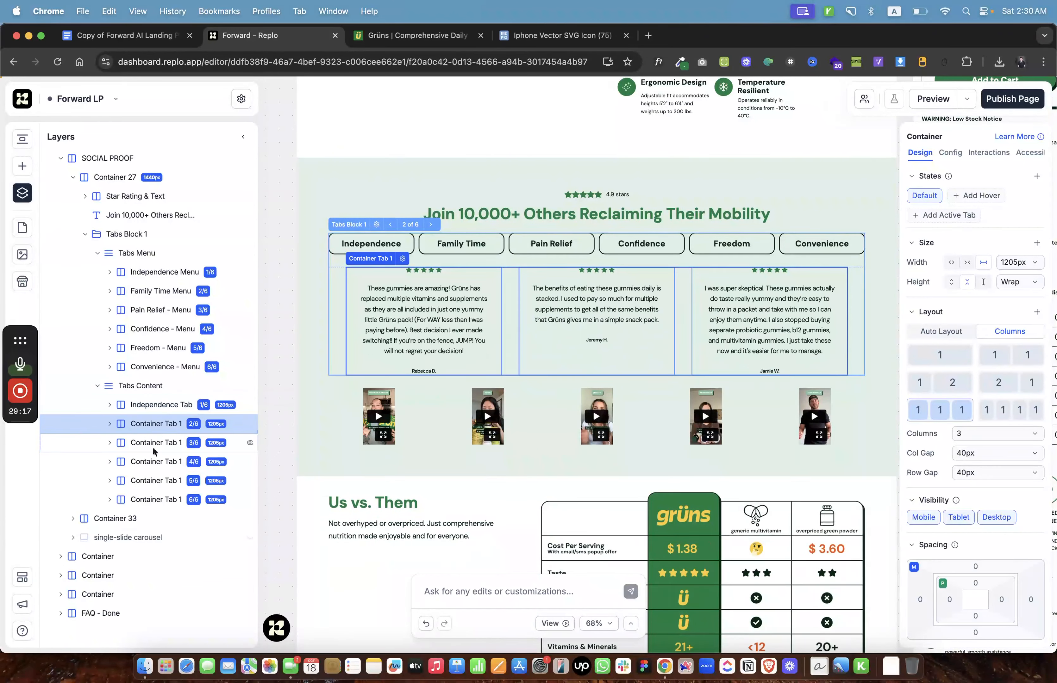
pyautogui.keyDown('shift'); pyautogui.click(161, 500); pyautogui.keyUp('shift')
pyautogui.press('BackSpace')
# Duplicate the Independence Tab container five times so each of the six menu tabs has its own content.
pyautogui.click(160, 476)
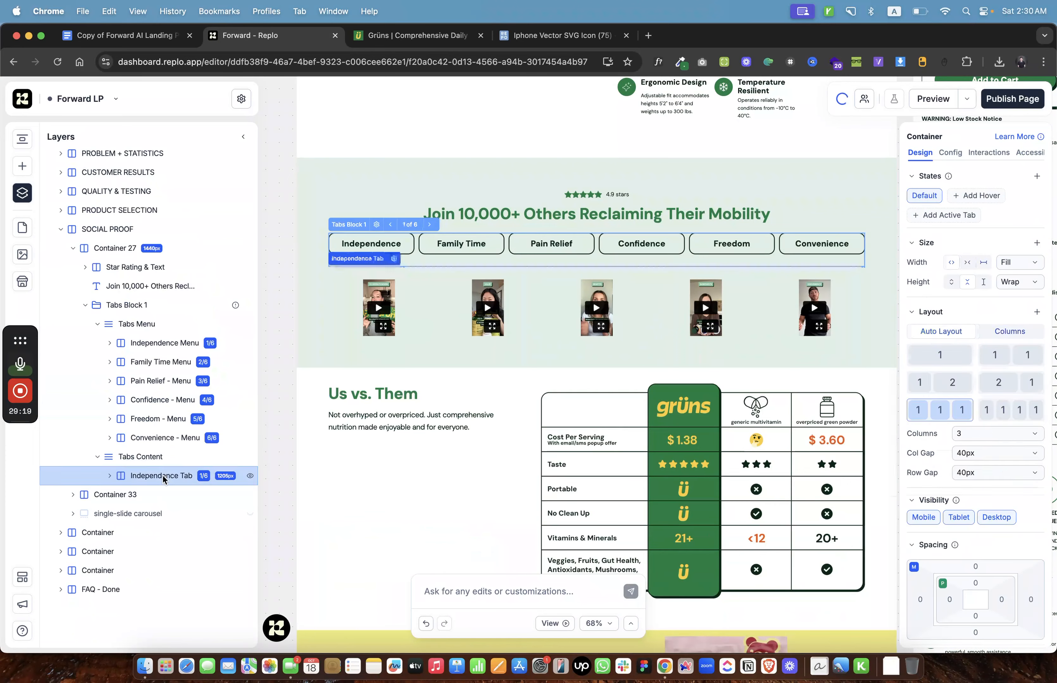
pyautogui.press('super+d')
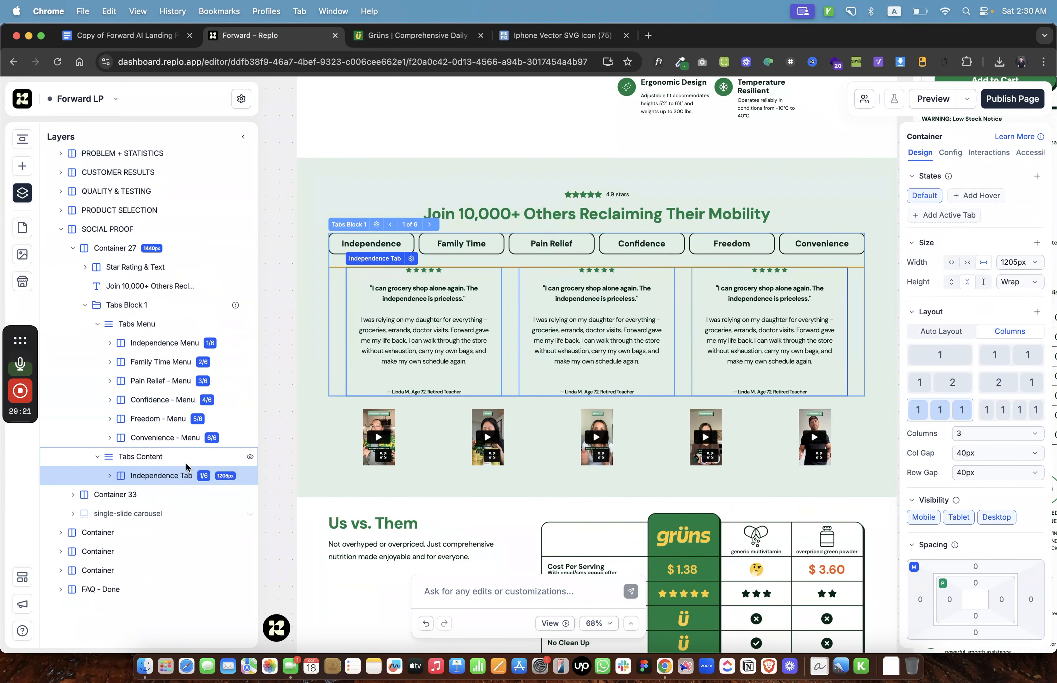
pyautogui.press('super+d')
pyautogui.press('super+d')
pyautogui.press('super+d')
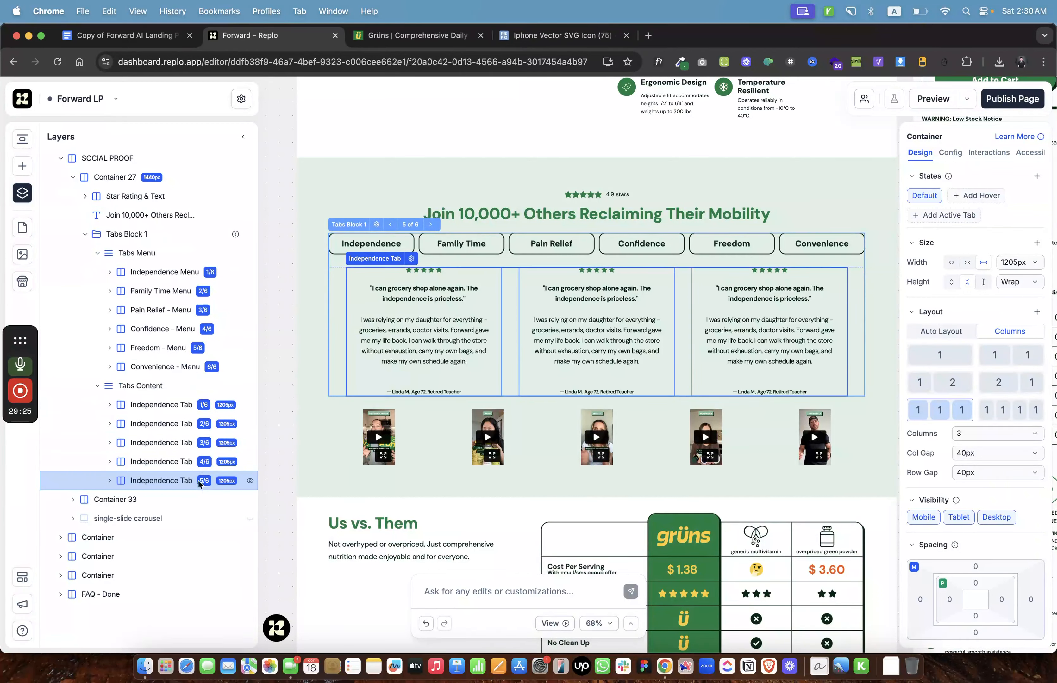
pyautogui.press('super+d')
# Rename the second Tabs Content container as "Family Time Tab", reusing the words copied from the Family Time Menu layer.
pyautogui.click(216, 291)
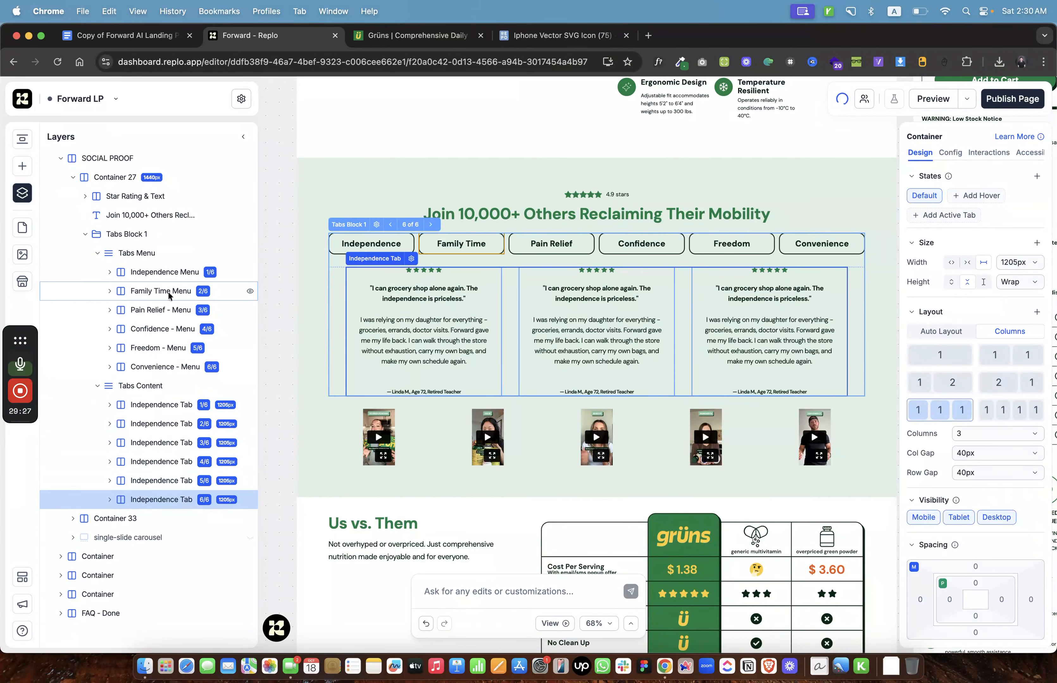
pyautogui.doubleClick(170, 292)
pyautogui.click(178, 292)
pyautogui.moveTo(177, 291); pyautogui.dragTo(133, 293)
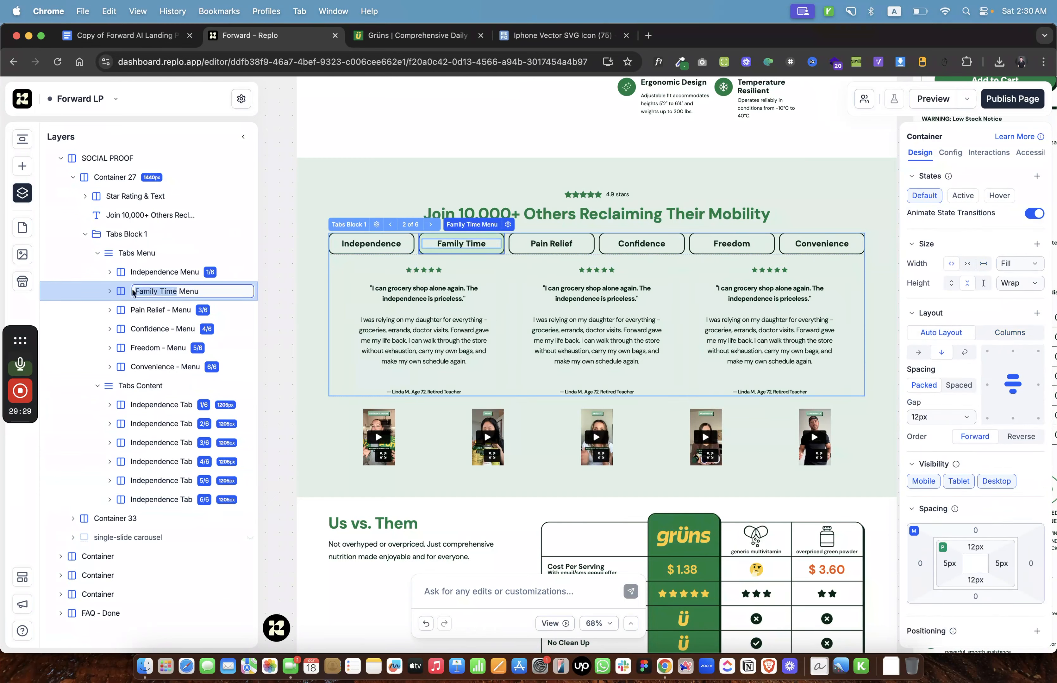
pyautogui.press('super+c')
pyautogui.press('Escape')
pyautogui.doubleClick(174, 422)
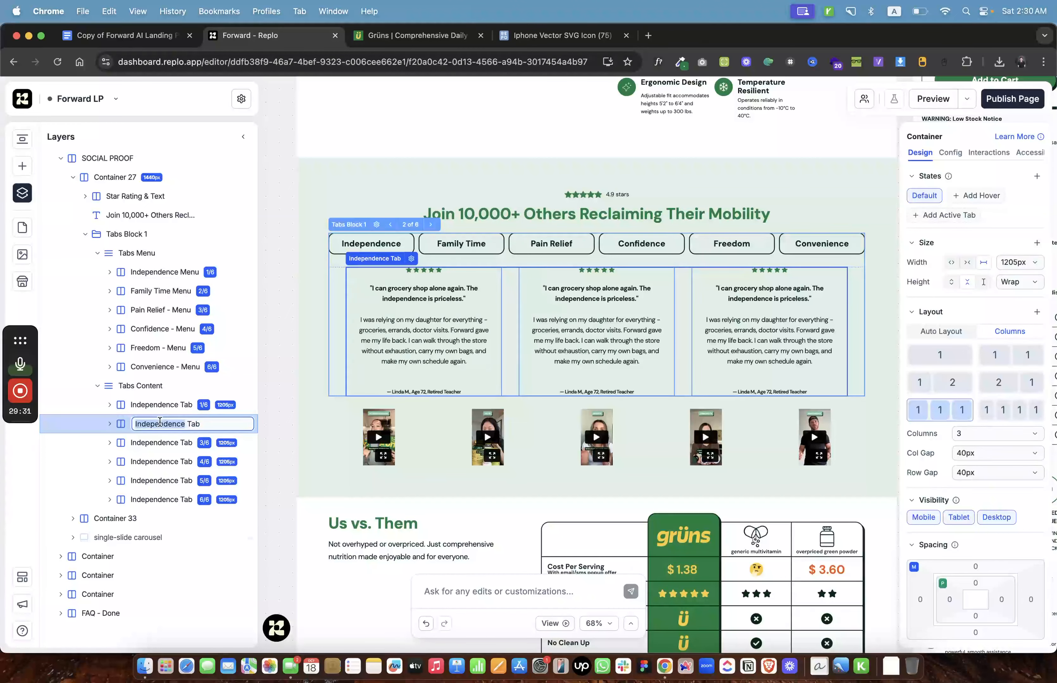
pyautogui.click(160, 424)
pyautogui.press('Escape')
pyautogui.click(169, 291)
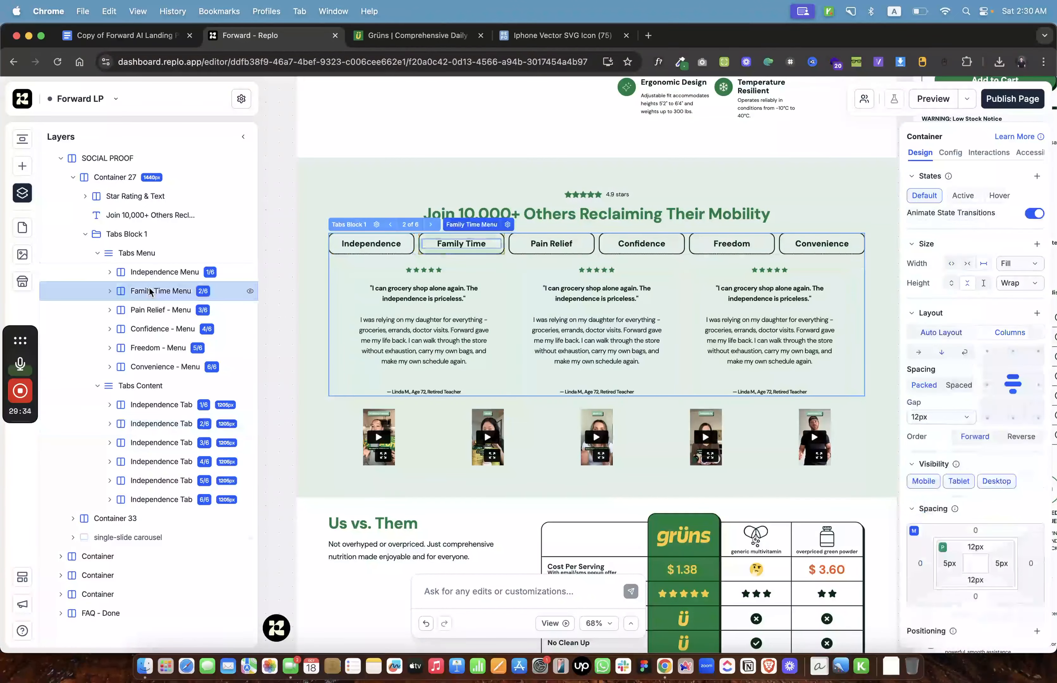
pyautogui.doubleClick(175, 291)
pyautogui.click(177, 289)
# Rename the third Tabs Content container as "Pain Relief - Tab", reusing the words copied from the Pain Relief - Menu layer.
pyautogui.doubleClick(177, 310)
pyautogui.click(177, 310)
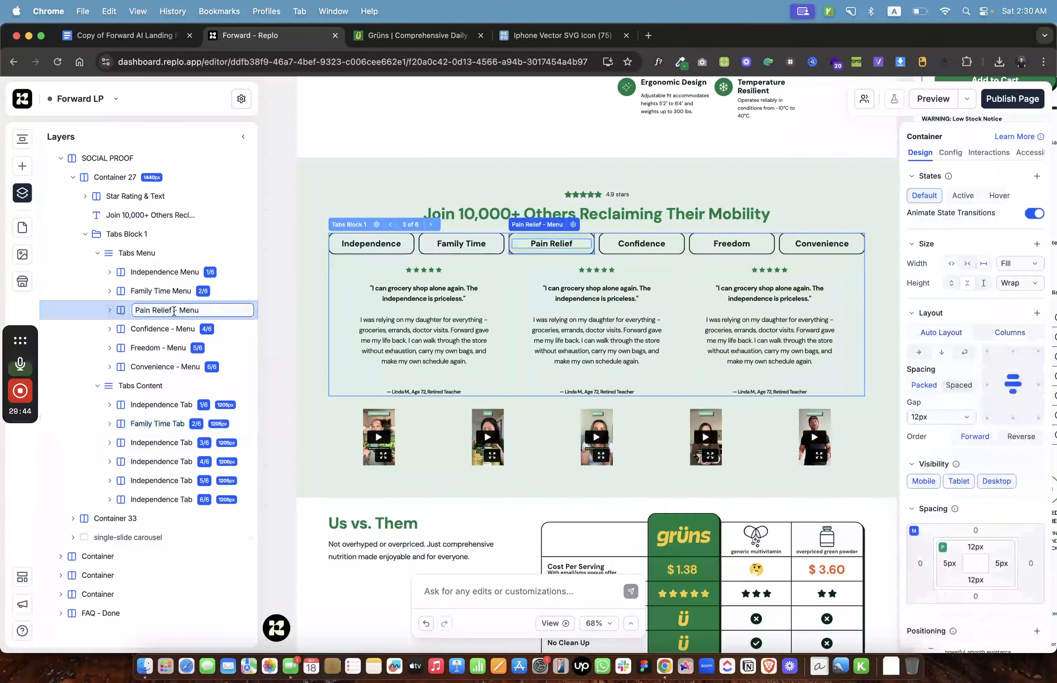
pyautogui.moveTo(173, 309); pyautogui.dragTo(135, 309)
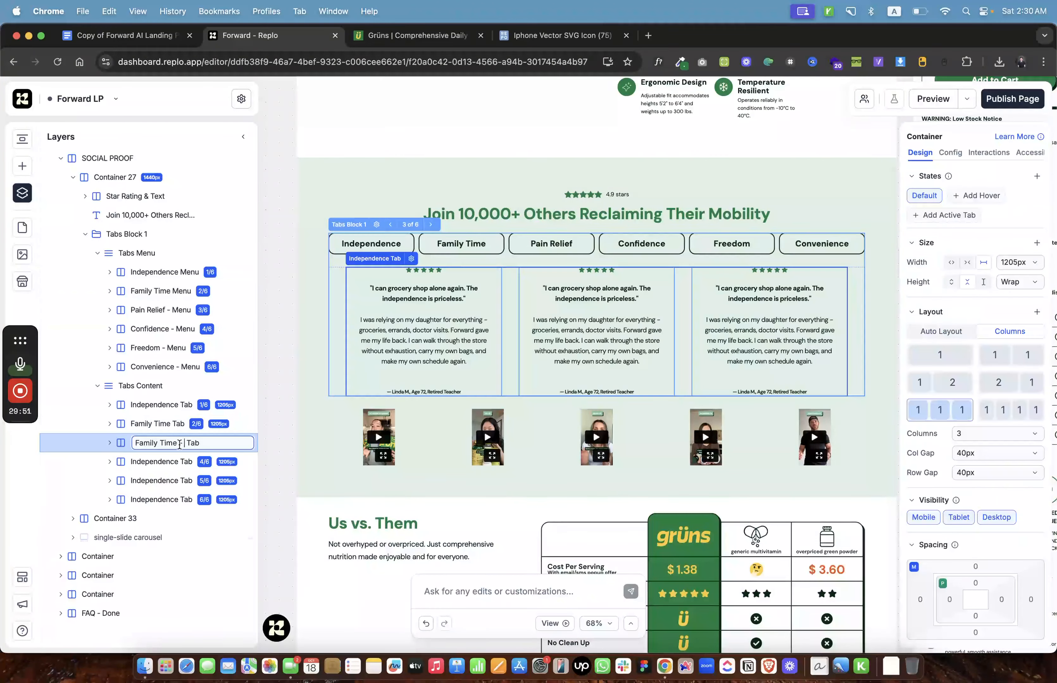
pyautogui.moveTo(177, 444); pyautogui.dragTo(125, 445)
pyautogui.press('super+v')
# Add the hyphen to the second and first Tabs Content names, making them "Family Time - Tab" and "Independence - Tab".
pyautogui.doubleClick(145, 426)
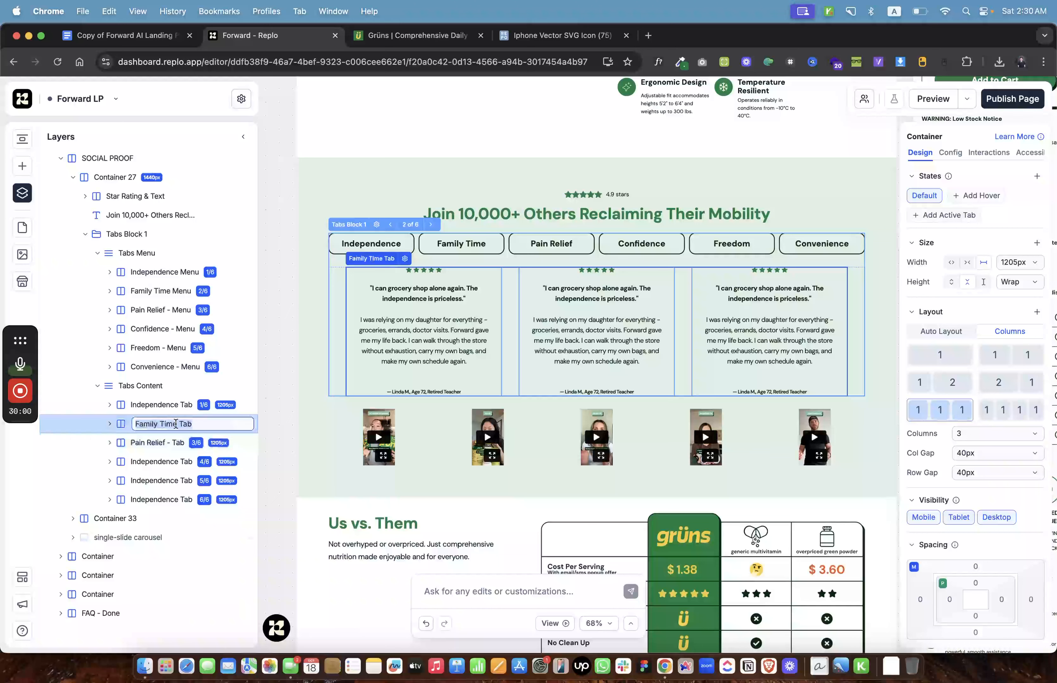
pyautogui.click(177, 424)
pyautogui.press('Return')
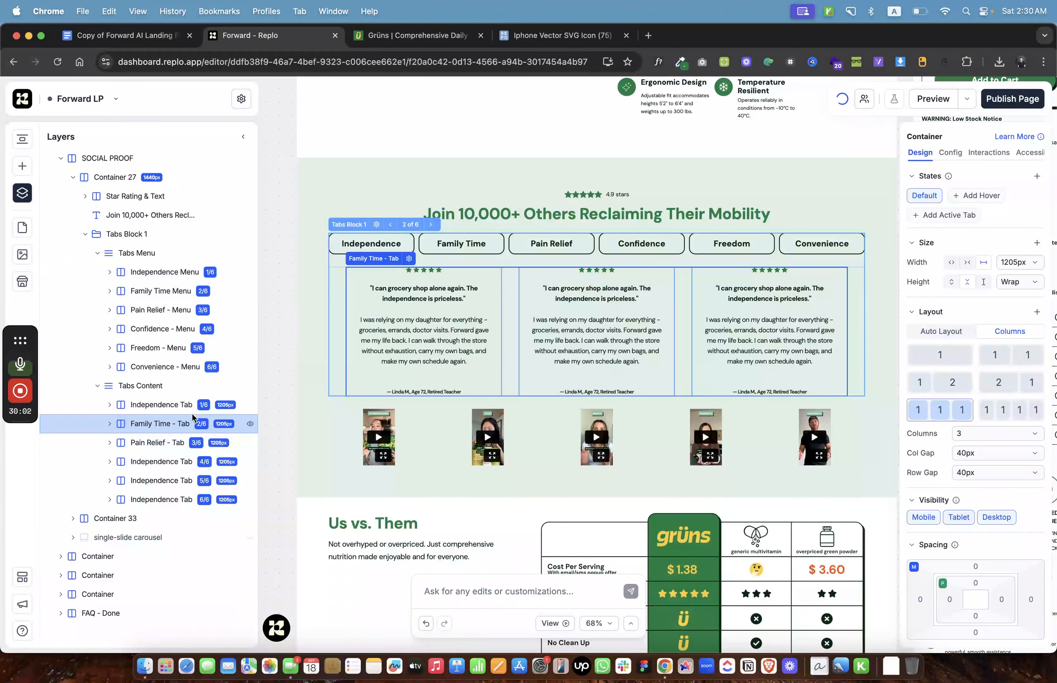
pyautogui.doubleClick(177, 406)
pyautogui.click(188, 405)
pyautogui.write('-')
pyautogui.press('Return')
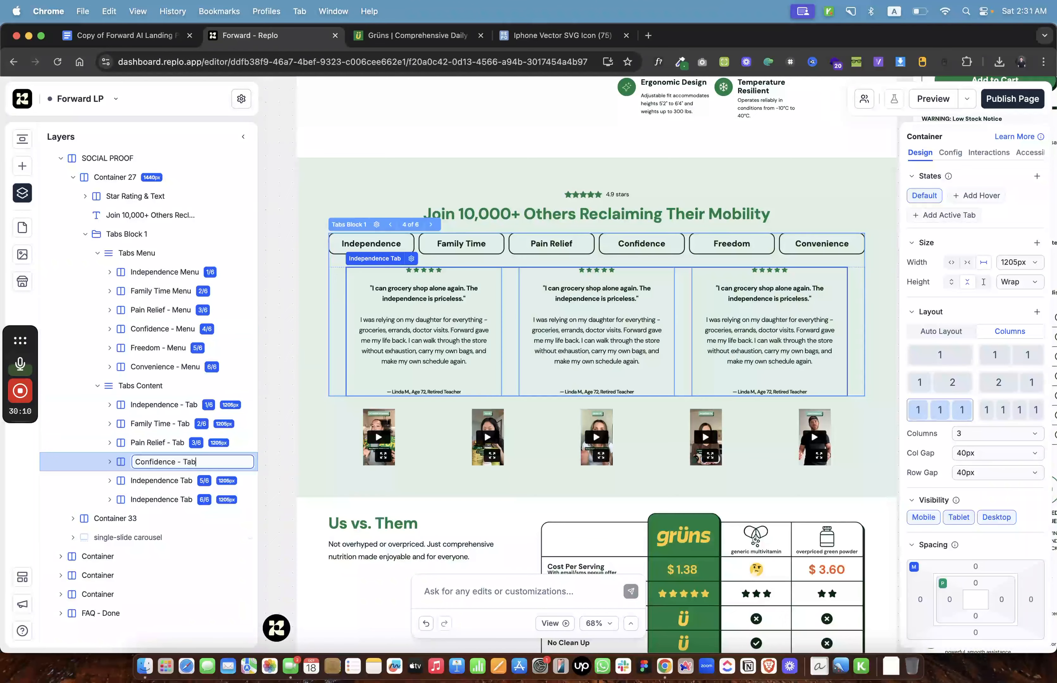
# Rename the fourth and fifth Tabs Content containers as "Confidence - Tab" and "Freedom - Tab".
pyautogui.press('Return')
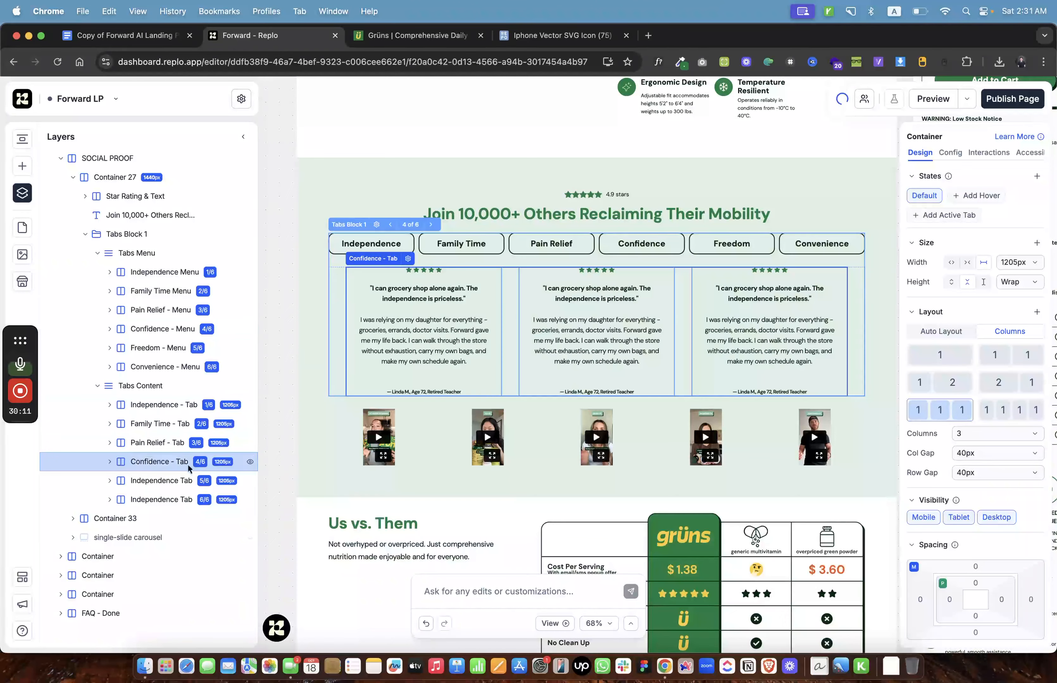
pyautogui.doubleClick(156, 346)
pyautogui.press('super+c')
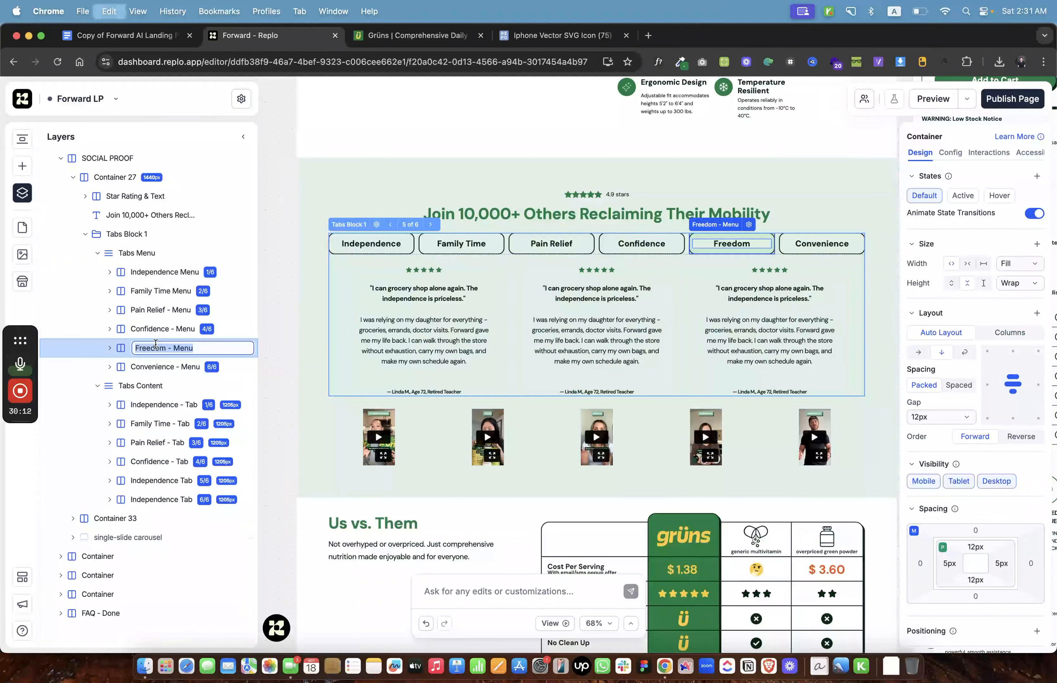
pyautogui.doubleClick(161, 480)
pyautogui.press('super+v')
pyautogui.press('BackSpace')
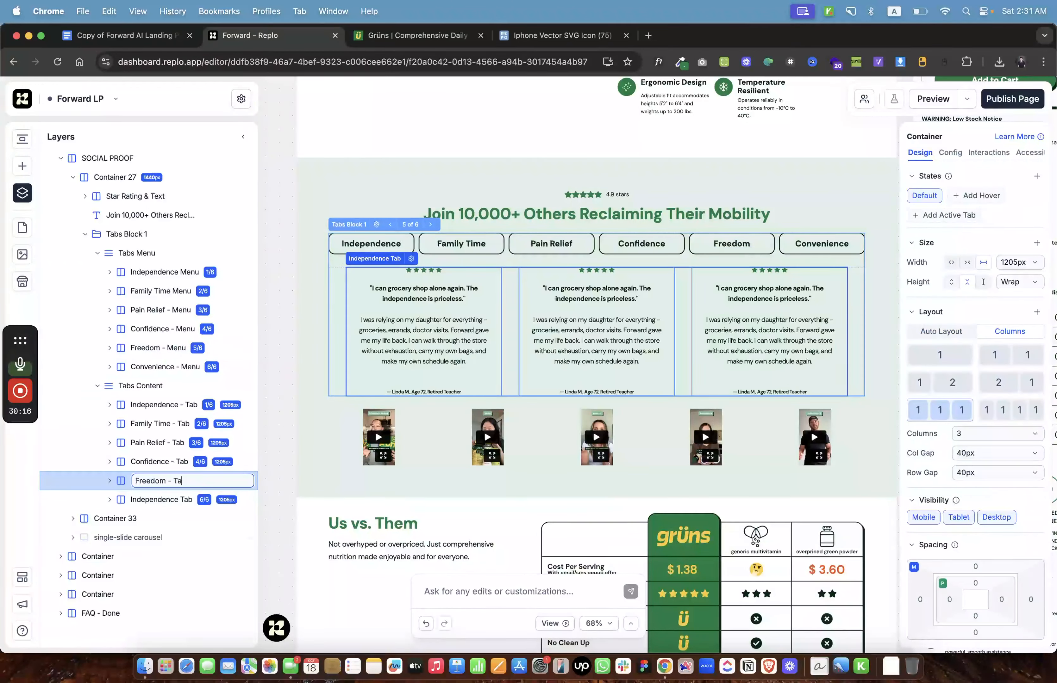
pyautogui.write('Tab')
pyautogui.press('Return')
# Rename the sixth Tabs Content container as "Convenience - Tab", based on the copied Convenience - Menu layer name.
pyautogui.doubleClick(156, 366)
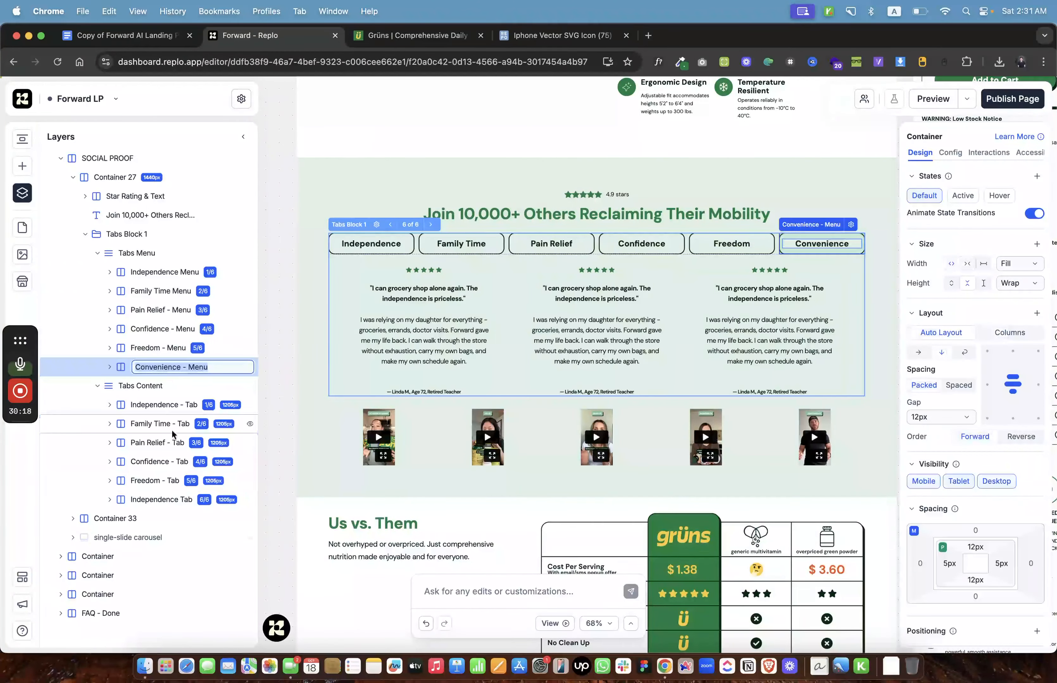
pyautogui.press('super+c')
pyautogui.doubleClick(170, 497)
pyautogui.press('super+v')
pyautogui.press('BackSpace')
pyautogui.press('BackSpace')
pyautogui.press('BackSpace')
pyautogui.press('BackSpace')
pyautogui.write('Ta')
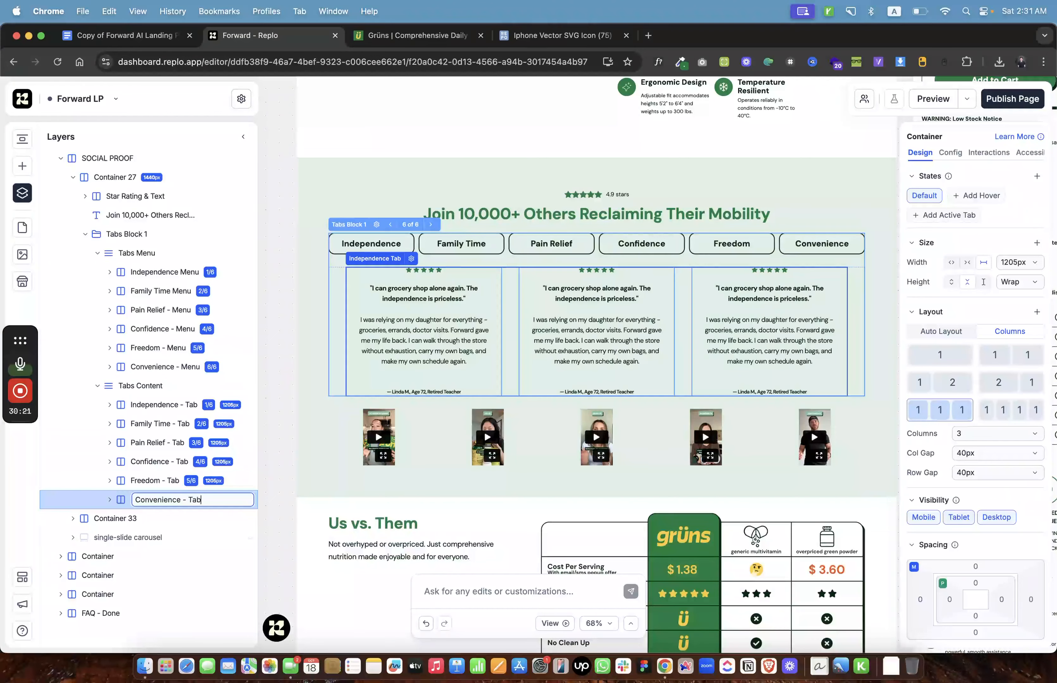
pyautogui.press('Return')
# Examine how the tab buttons and stacked testimonials of the social proof section look in the mobile layout.
pyautogui.scroll(-10, 520, 368)
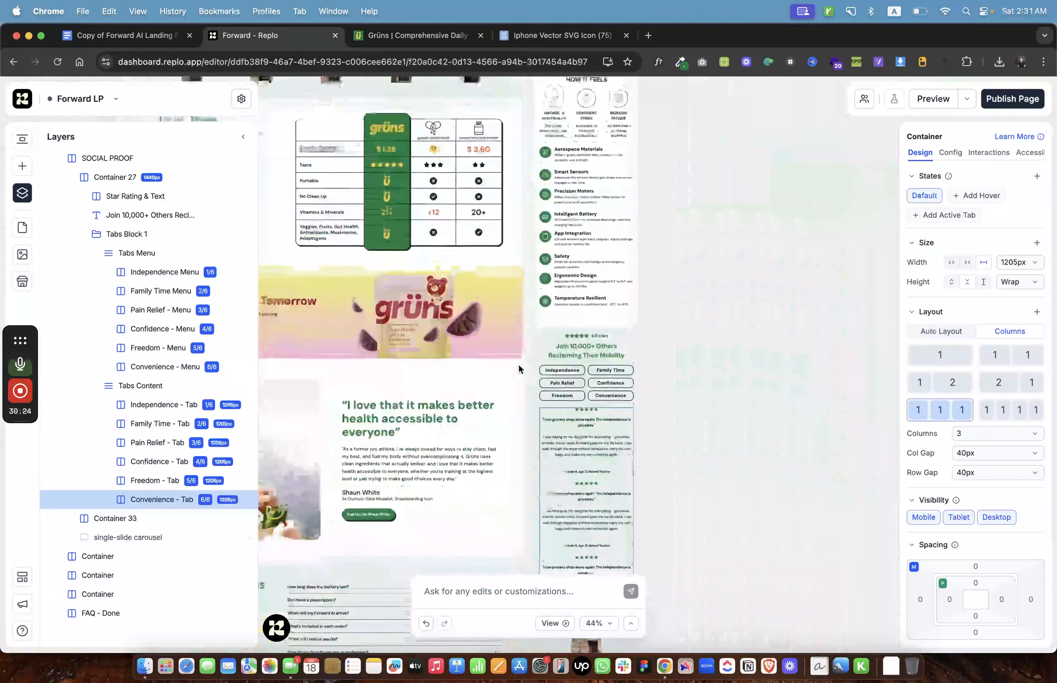
pyautogui.scroll(-5, 520, 368)
pyautogui.click(605, 201)
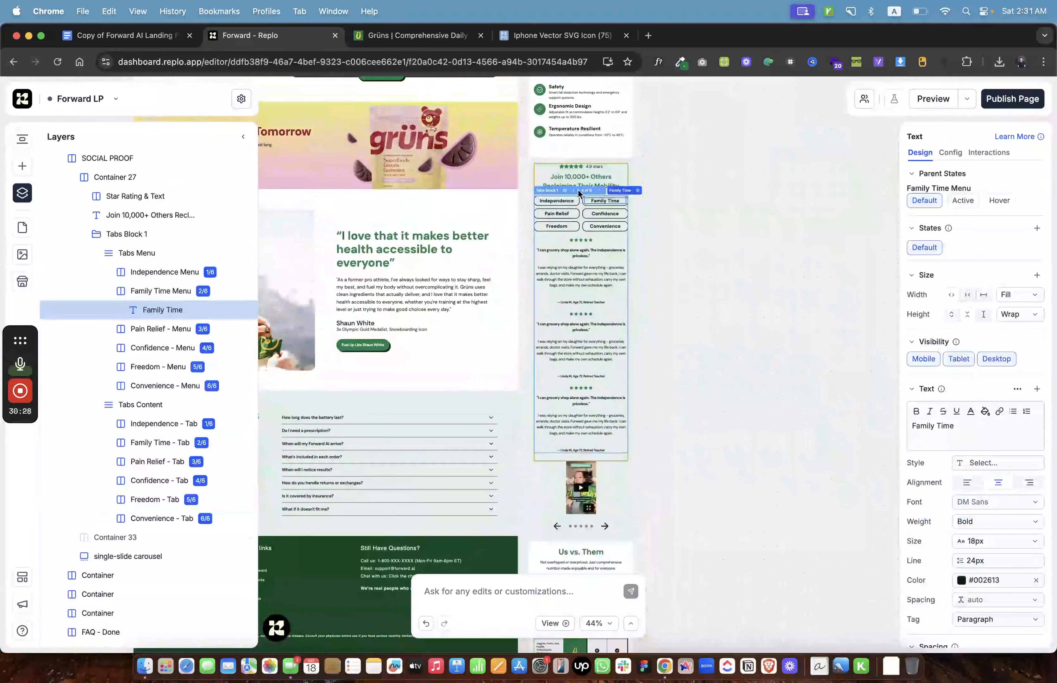
pyautogui.click(715, 256)
pyautogui.scroll(5, 595, 271)
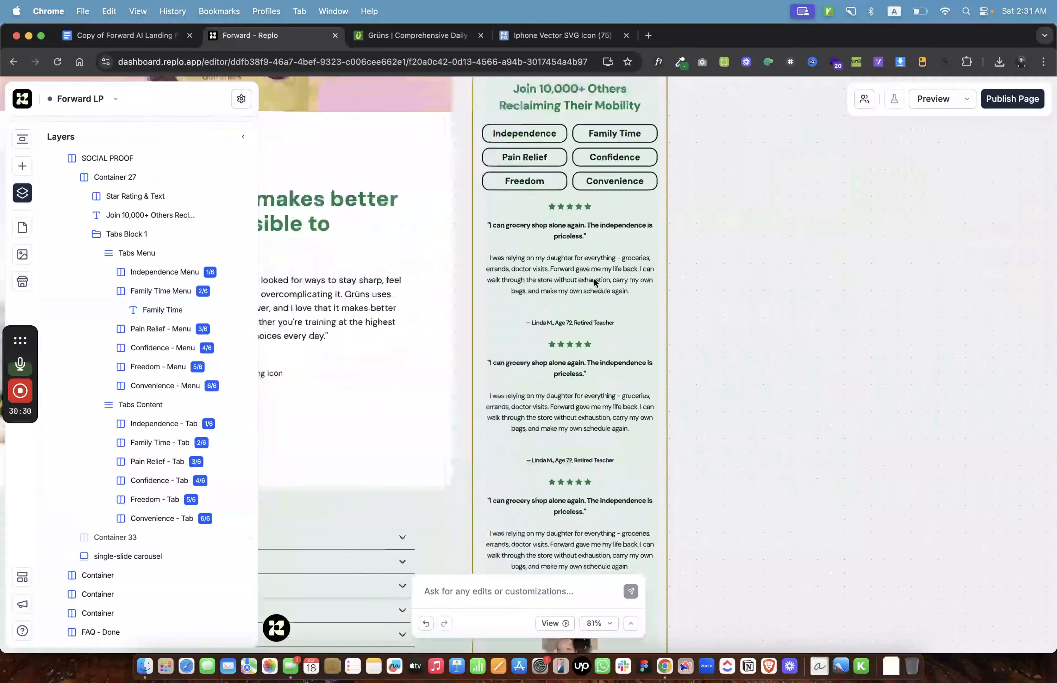
pyautogui.scroll(-6, 595, 283)
# Remove the trailing blank line from the testimonial text in the Family Time tab.
pyautogui.click(464, 263)
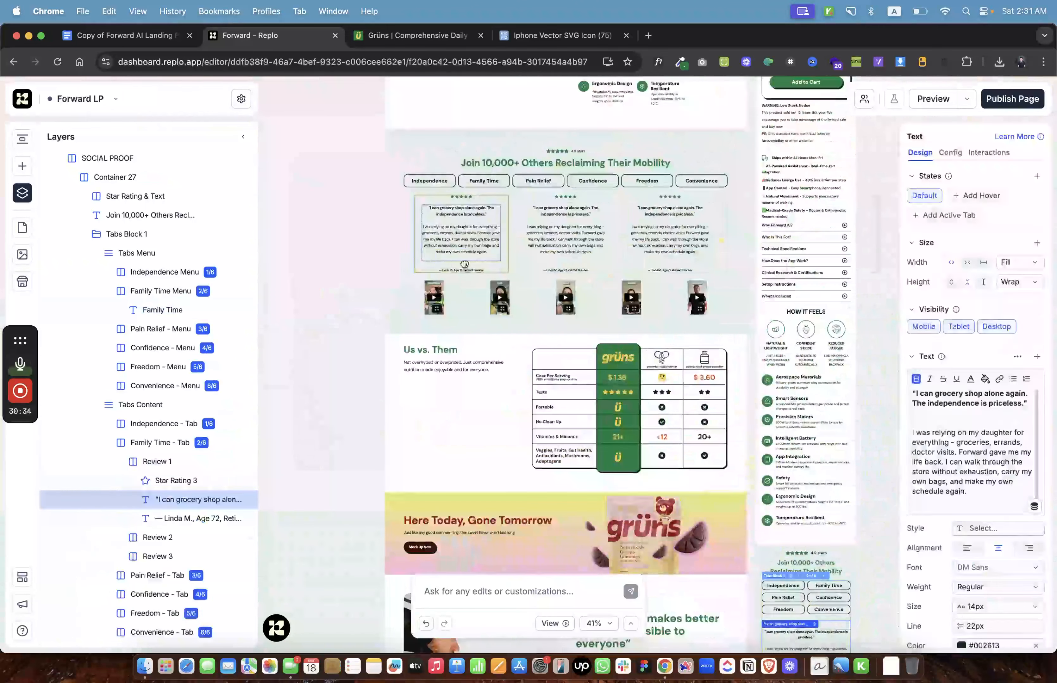
pyautogui.click(464, 264)
pyautogui.click(485, 255)
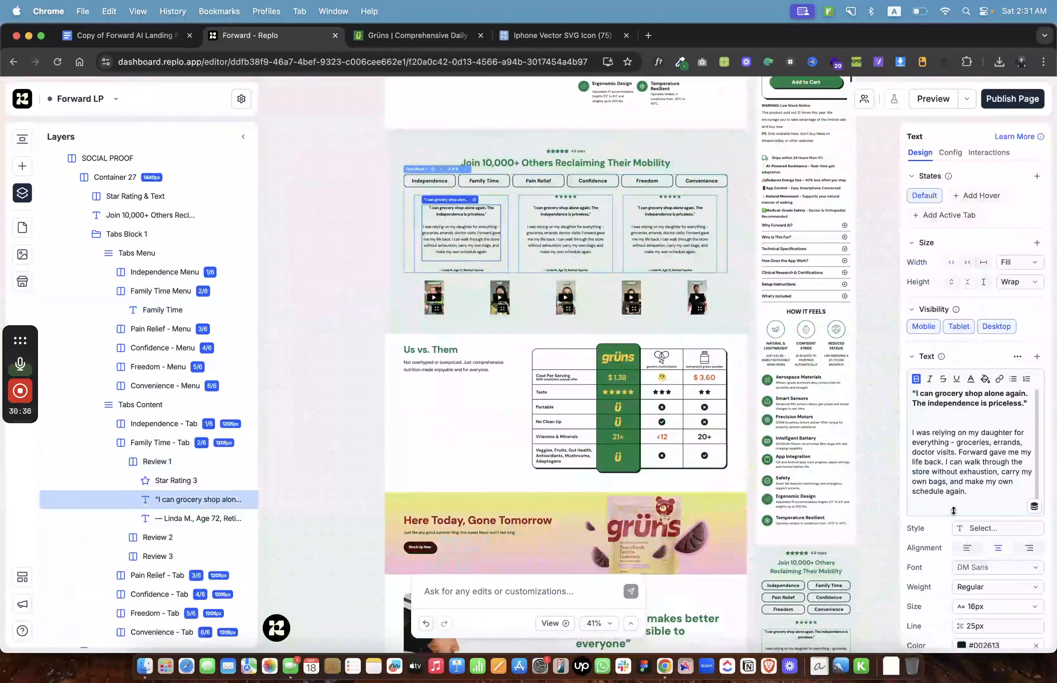
pyautogui.click(952, 501)
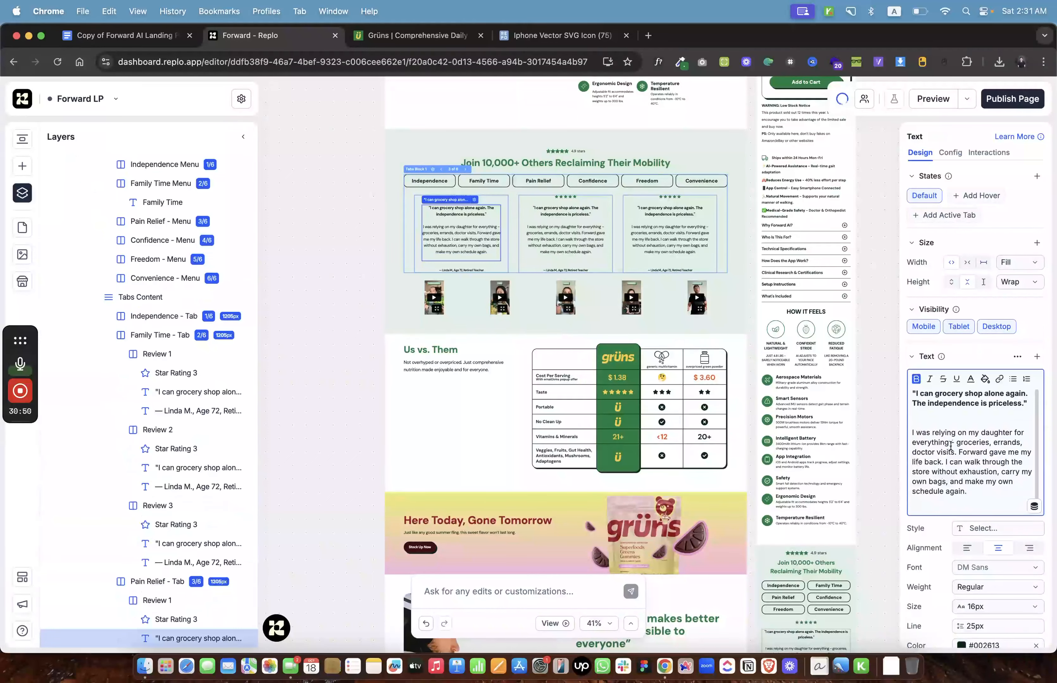
# Remove the trailing blank line from the three testimonial texts in the Pain Relief tab.
pyautogui.click(938, 501)
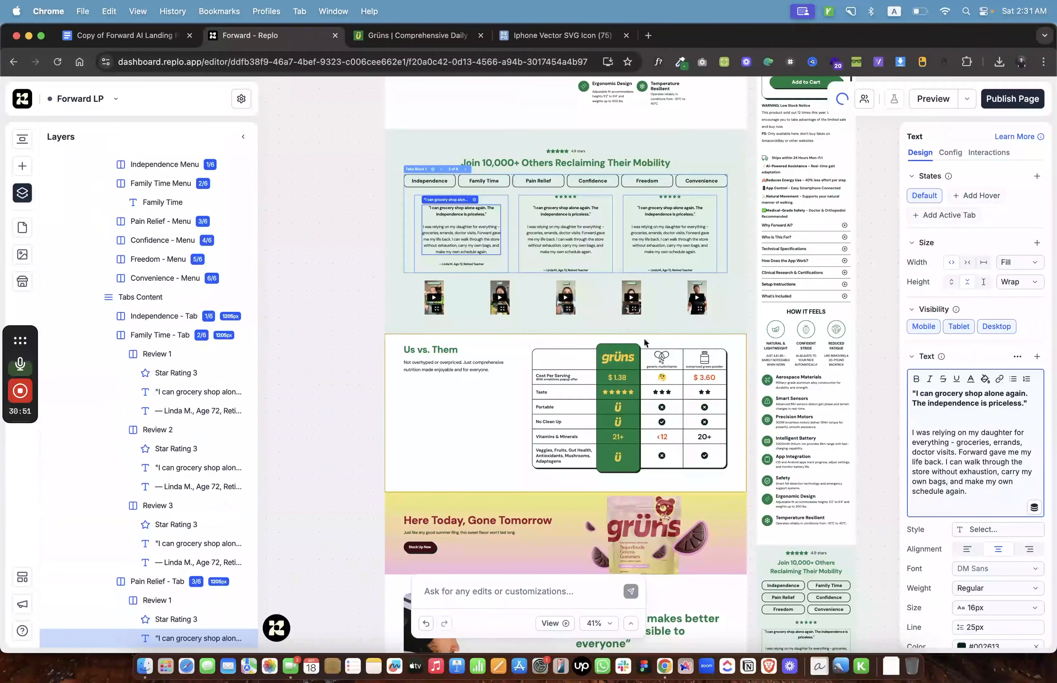
pyautogui.scroll(-3, 218, 511)
pyautogui.scroll(-5, 218, 511)
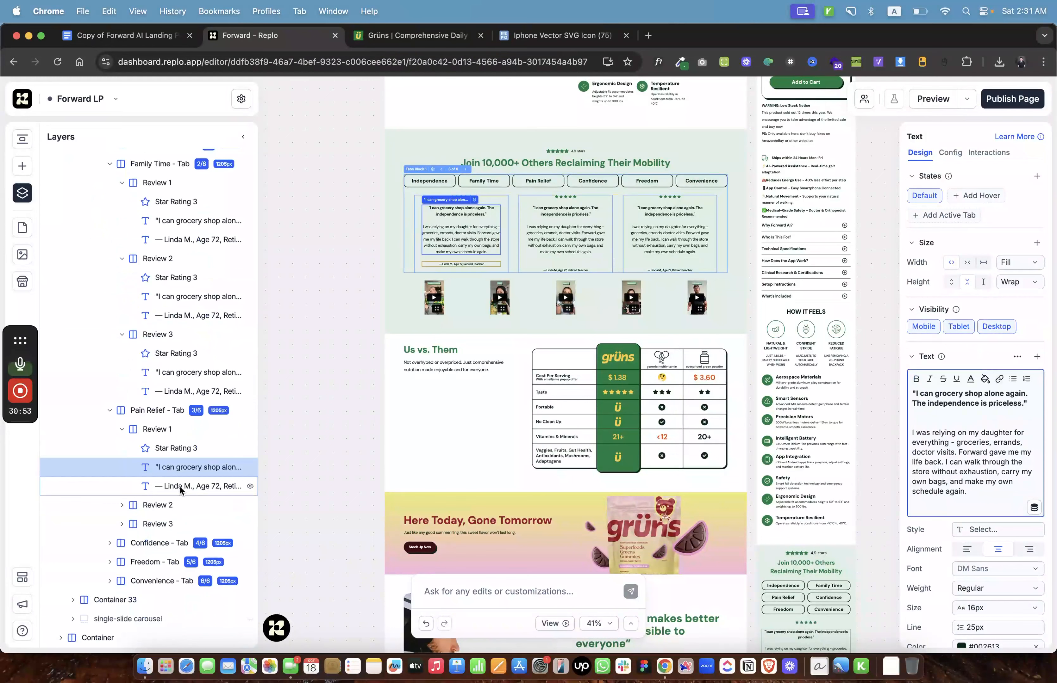
pyautogui.click(186, 544)
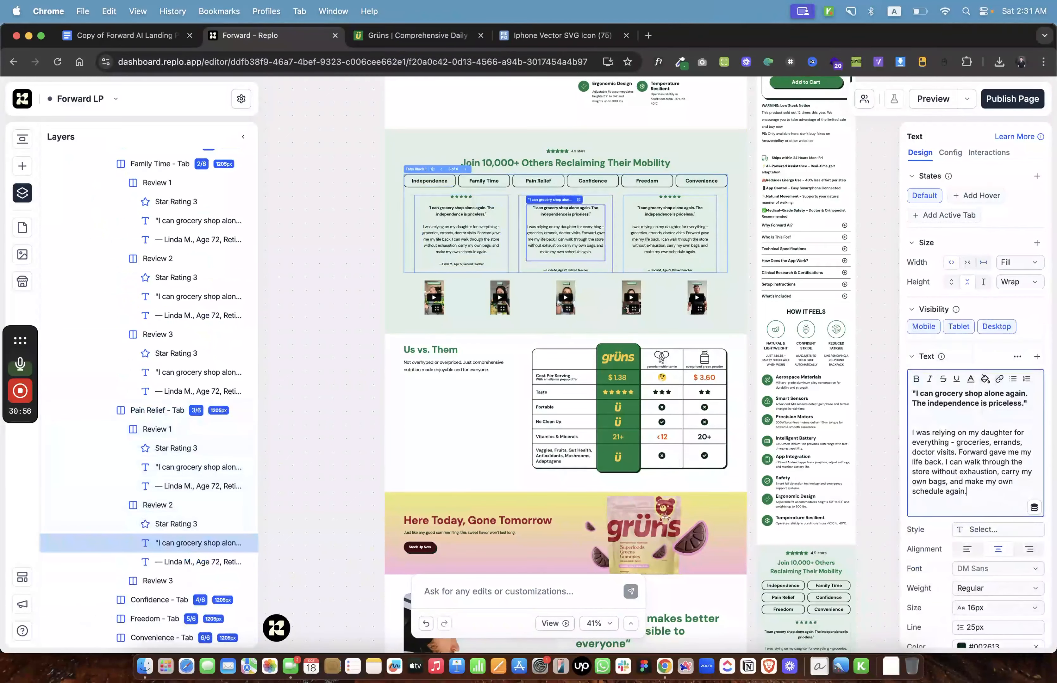
pyautogui.click(669, 241)
pyautogui.click(966, 491)
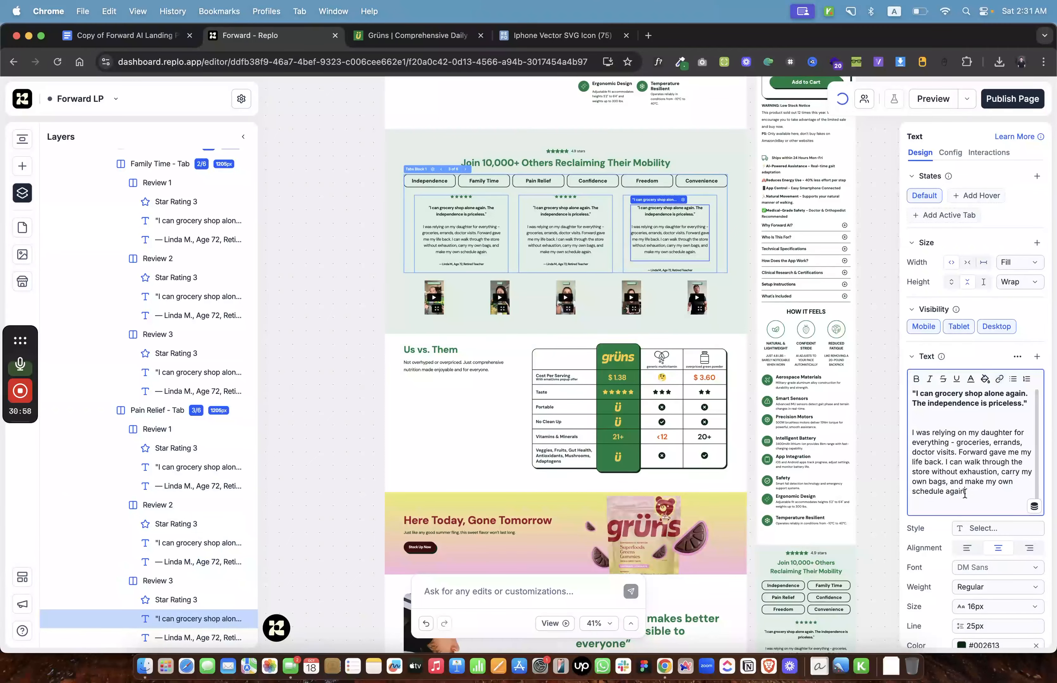
# Remove the trailing blank line from the second and third testimonial texts in the Independence tab.
pyautogui.click(603, 237)
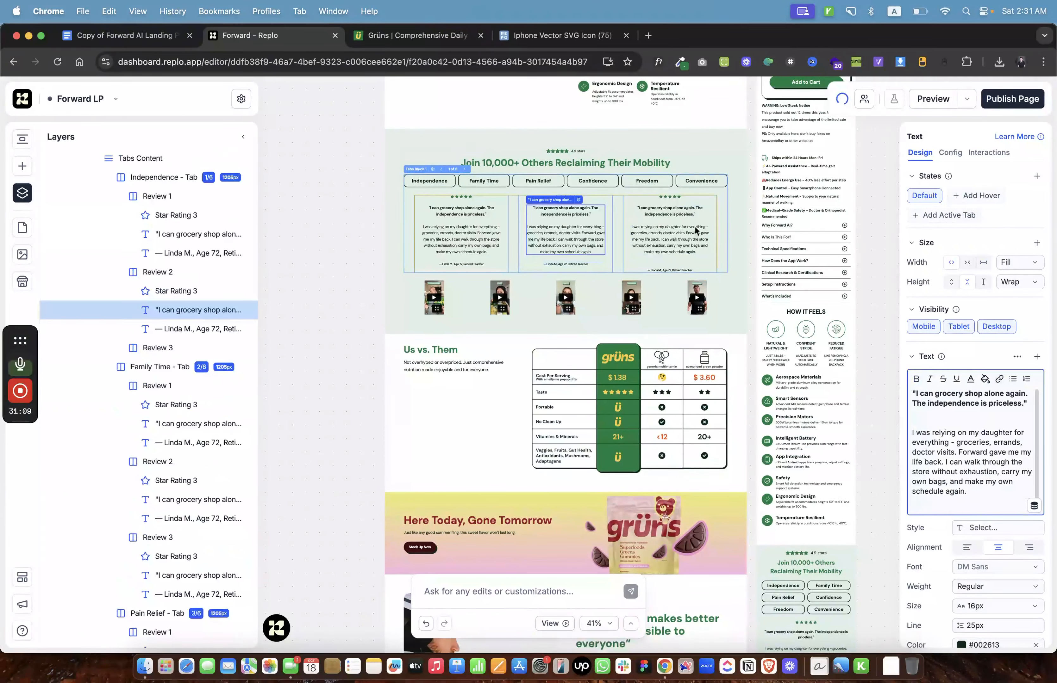
pyautogui.click(697, 246)
pyautogui.click(696, 246)
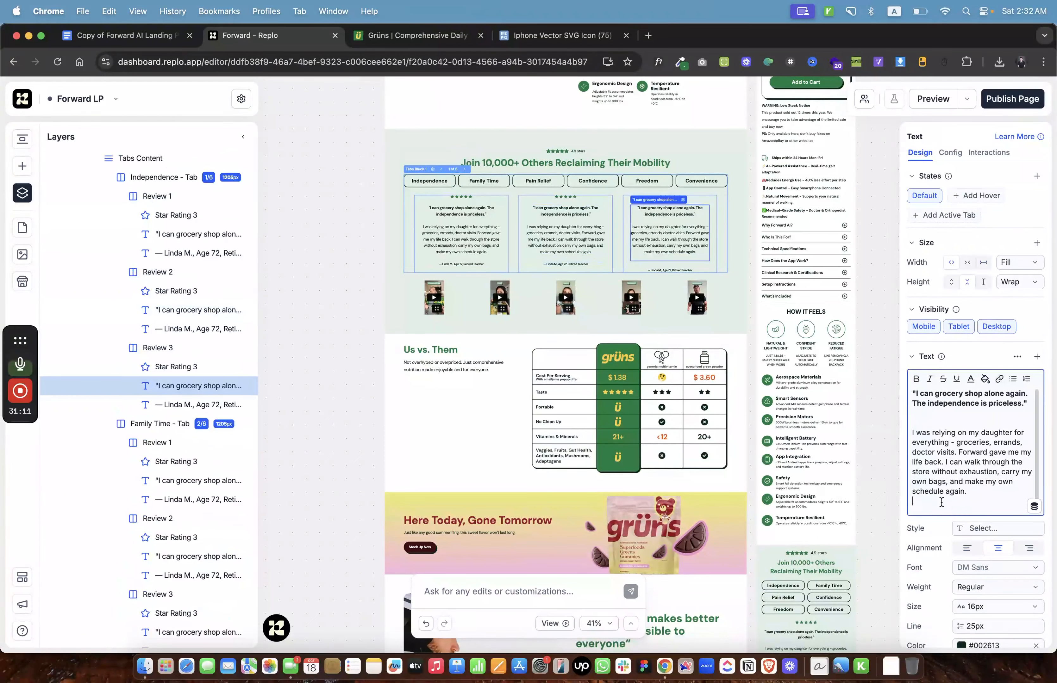
# Switch the tabs block to the Confidence tab and remove the trailing blank line from its testimonial texts.
pyautogui.click(468, 168)
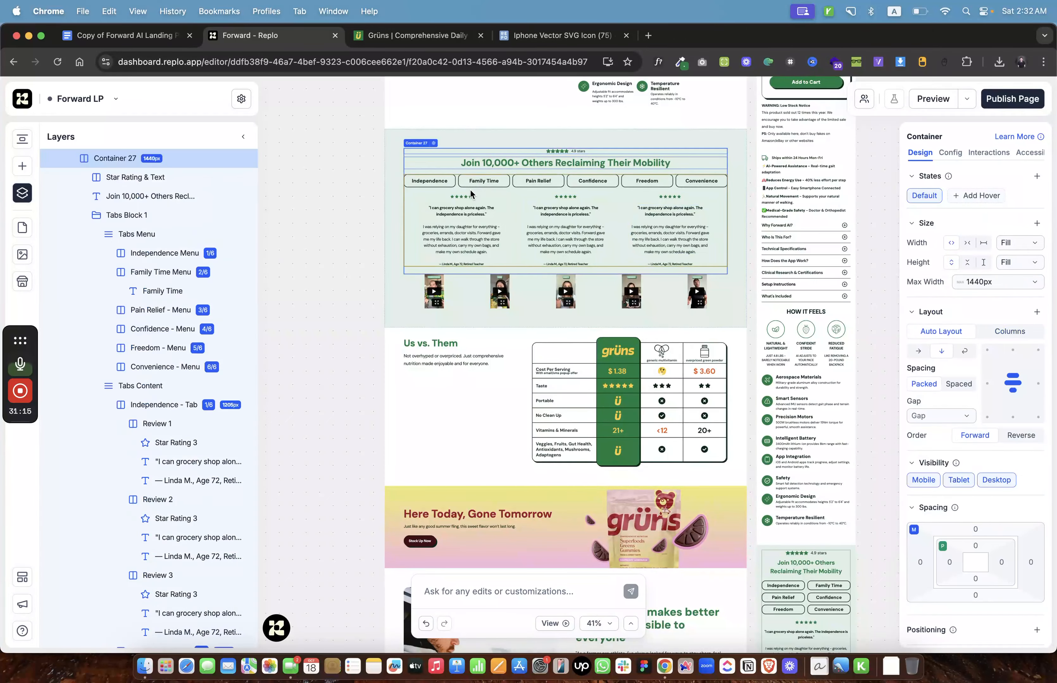
pyautogui.click(462, 205)
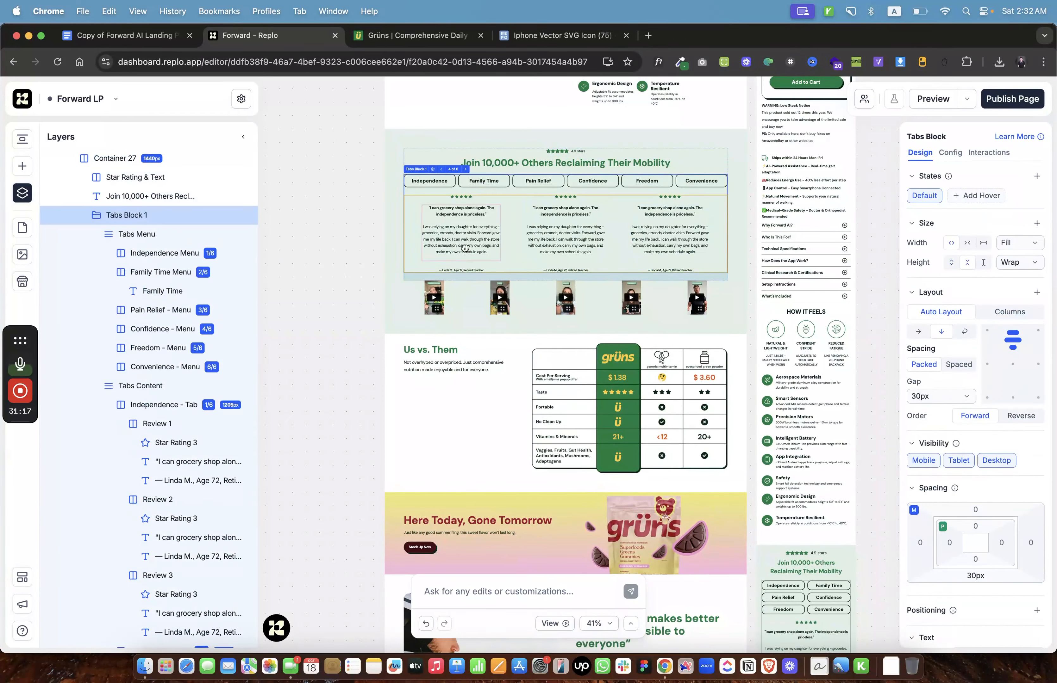
pyautogui.click(462, 209)
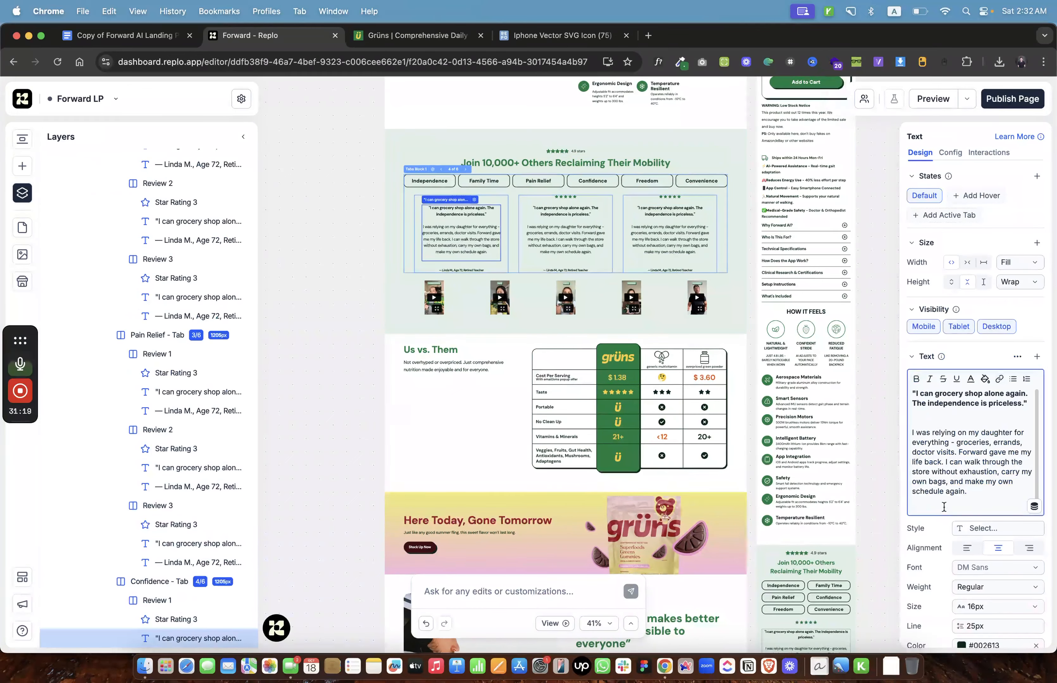
pyautogui.click(552, 236)
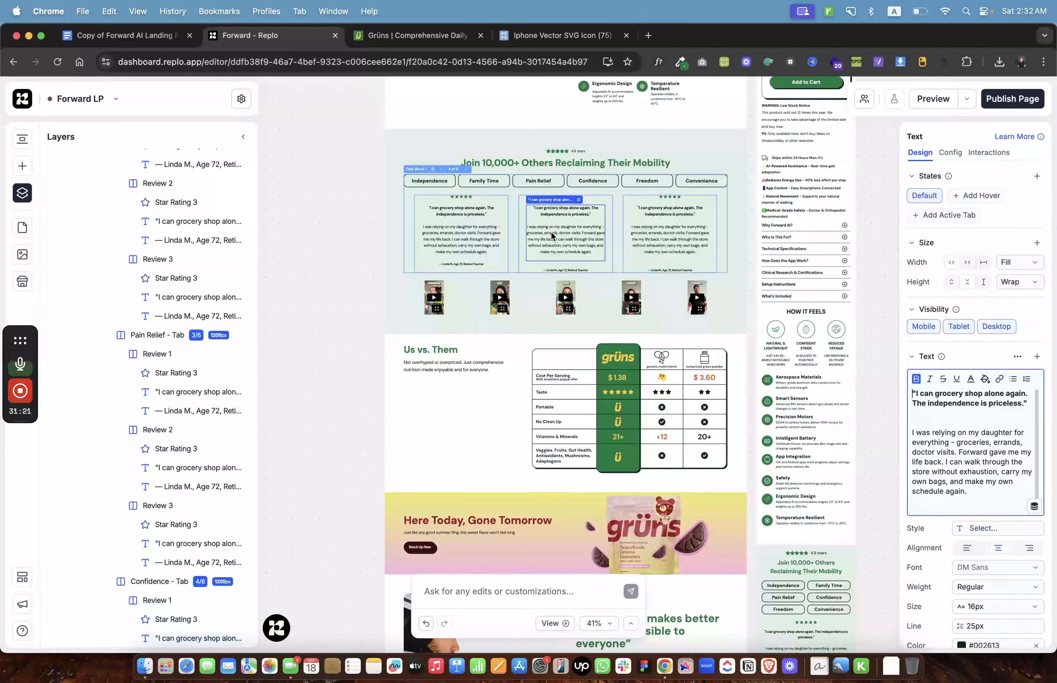
pyautogui.click(941, 504)
pyautogui.press('BackSpace')
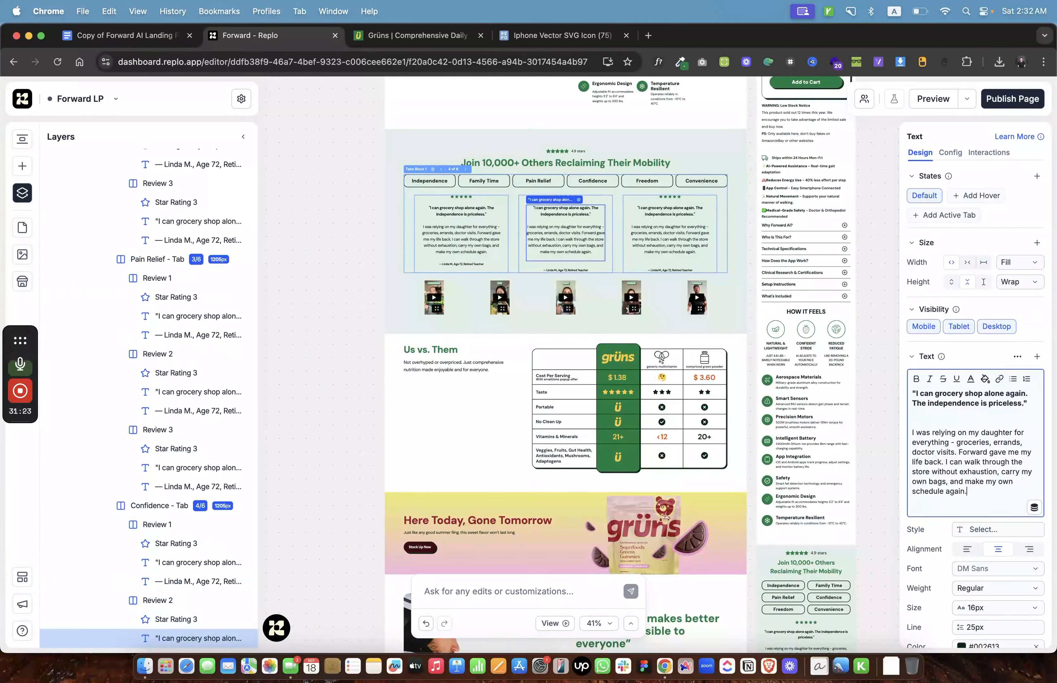
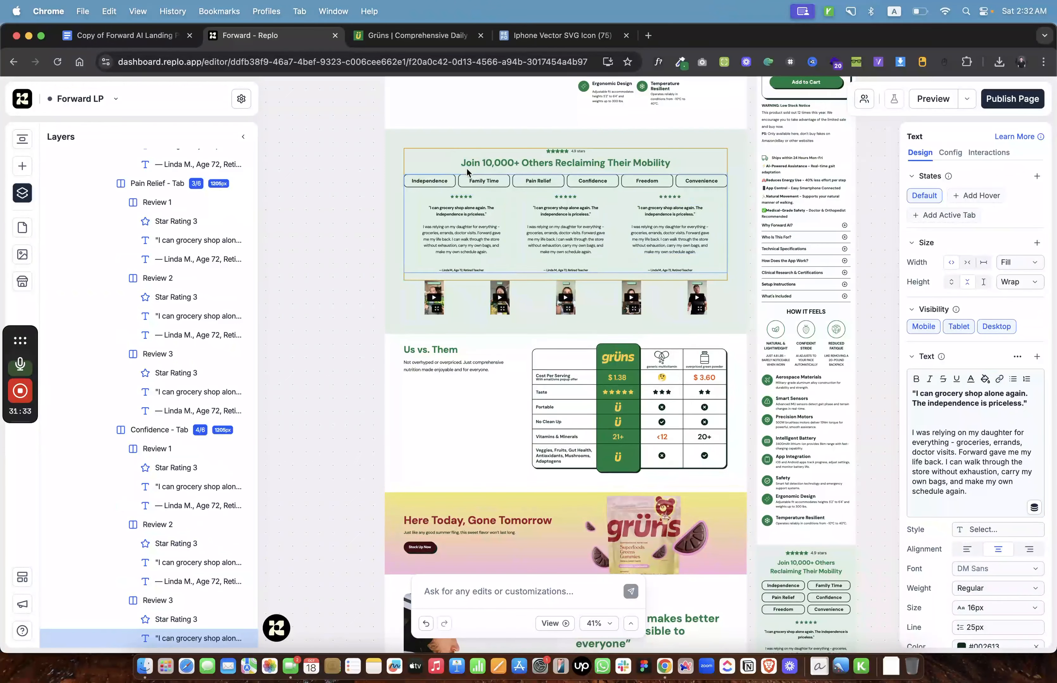
# Remove the trailing blank line from the three testimonial texts in the Freedom tab.
pyautogui.click(471, 228)
pyautogui.click(936, 498)
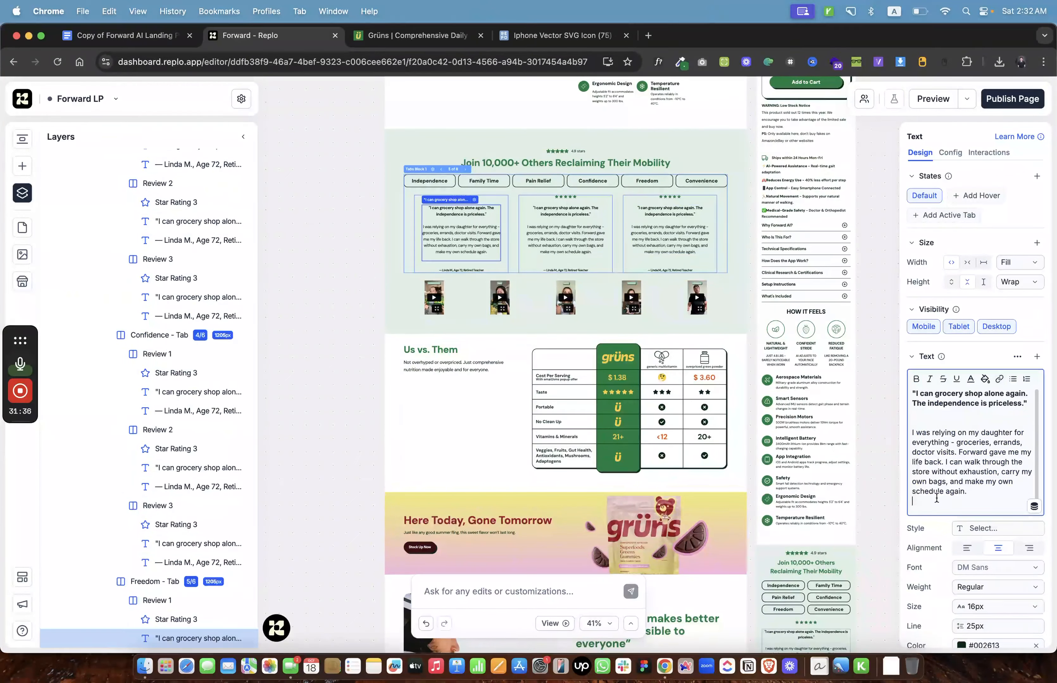
pyautogui.press('BackSpace')
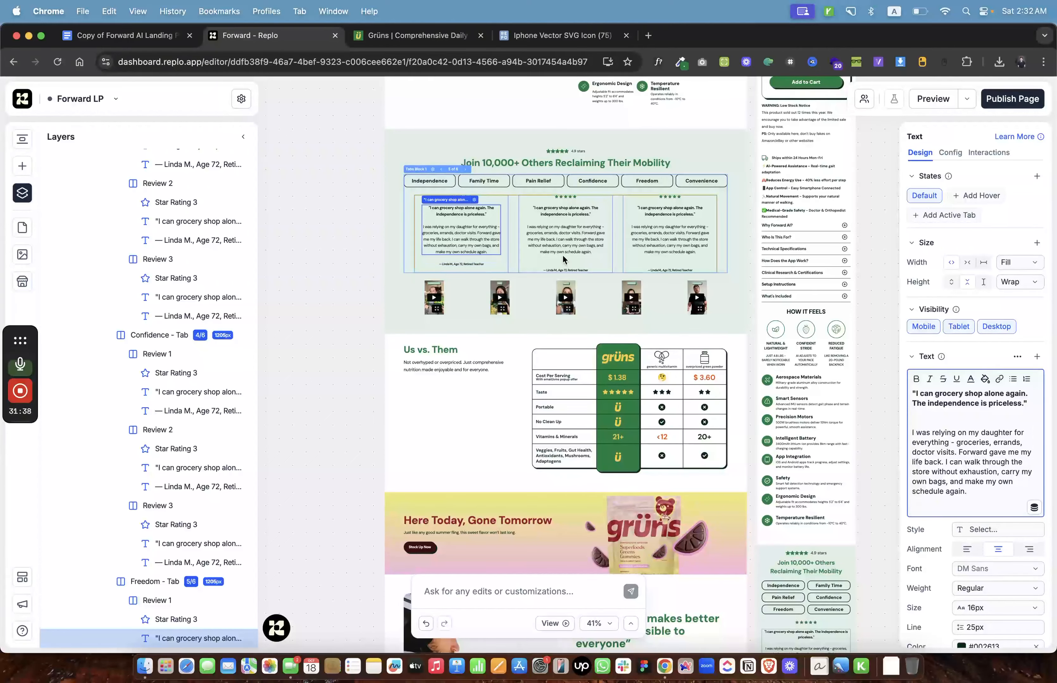
pyautogui.doubleClick(574, 224)
pyautogui.click(966, 505)
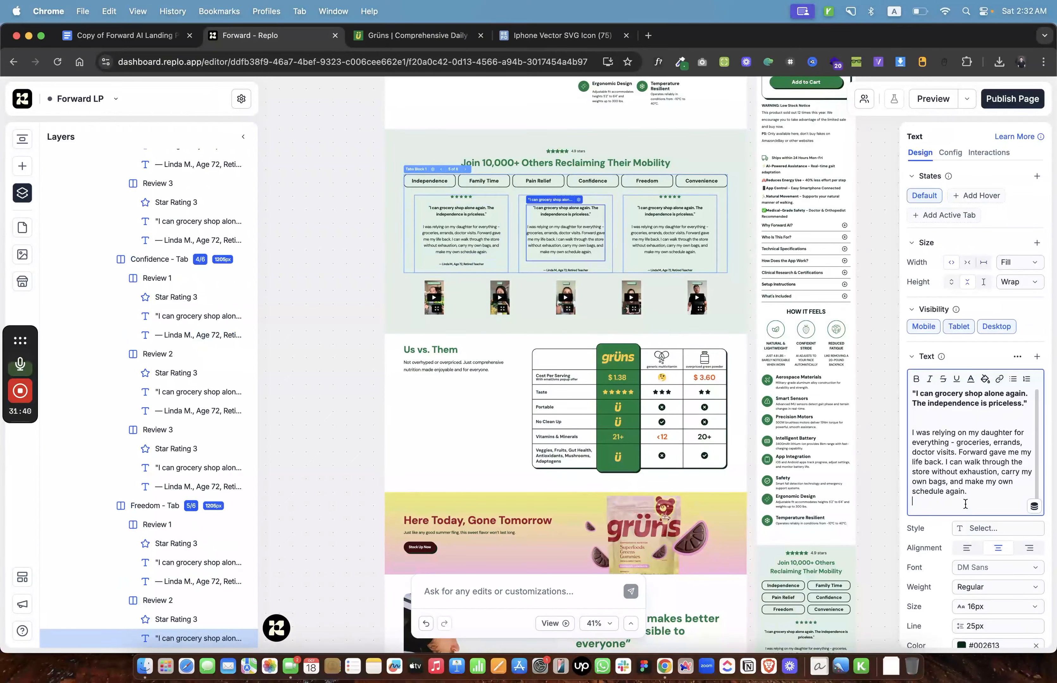
pyautogui.press('BackSpace')
pyautogui.click(667, 235)
pyautogui.click(667, 235)
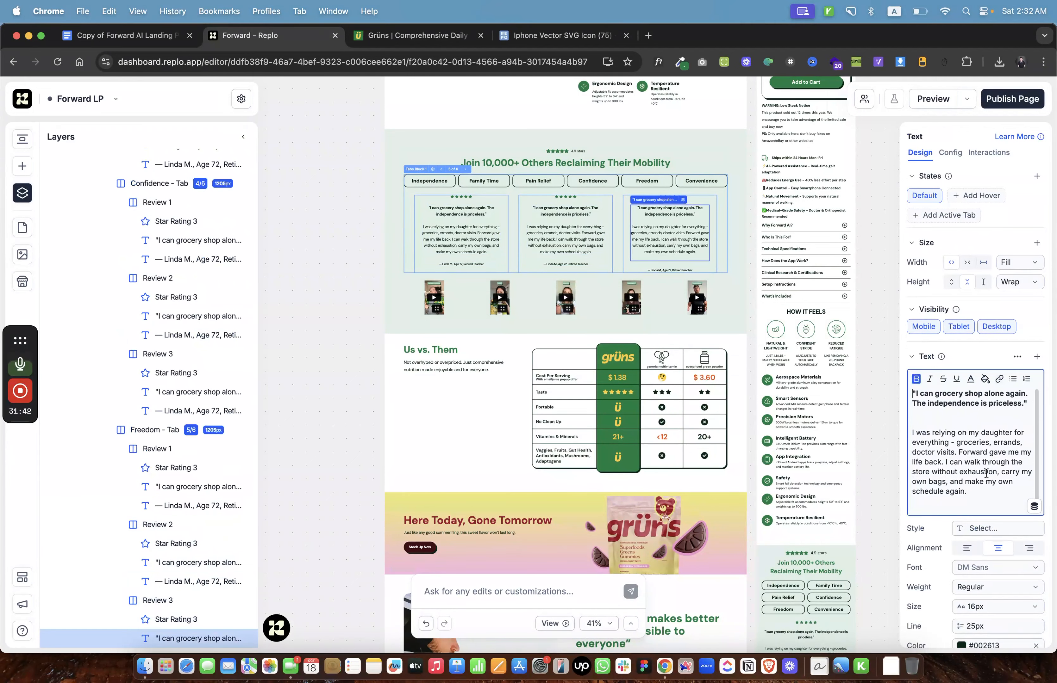
pyautogui.click(966, 506)
pyautogui.press('BackSpace')
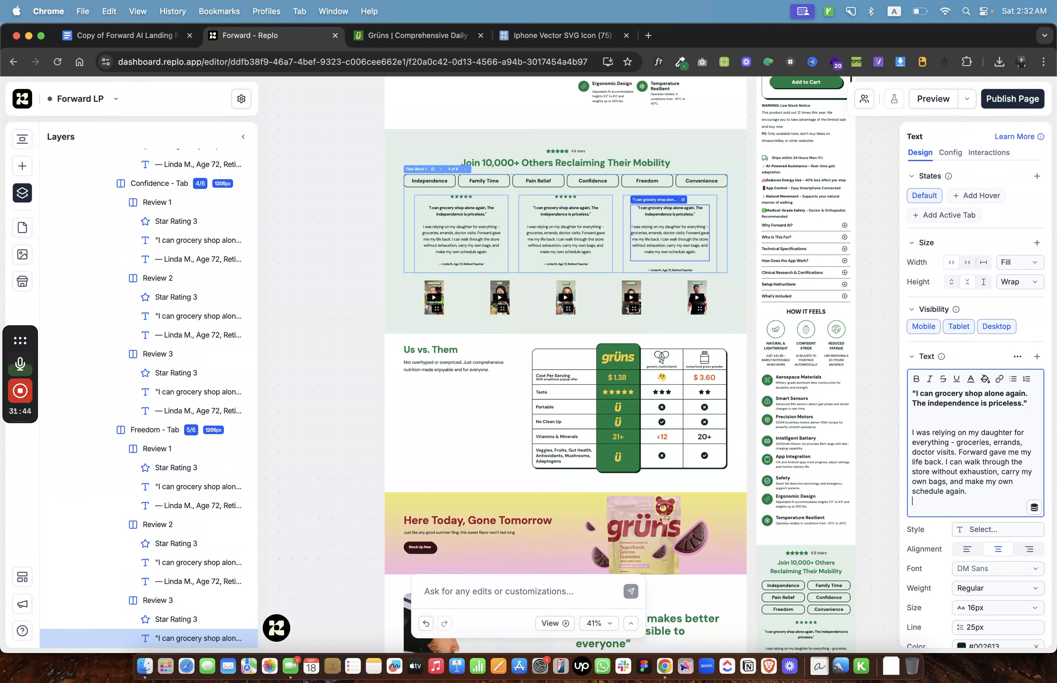
pyautogui.press('BackSpace')
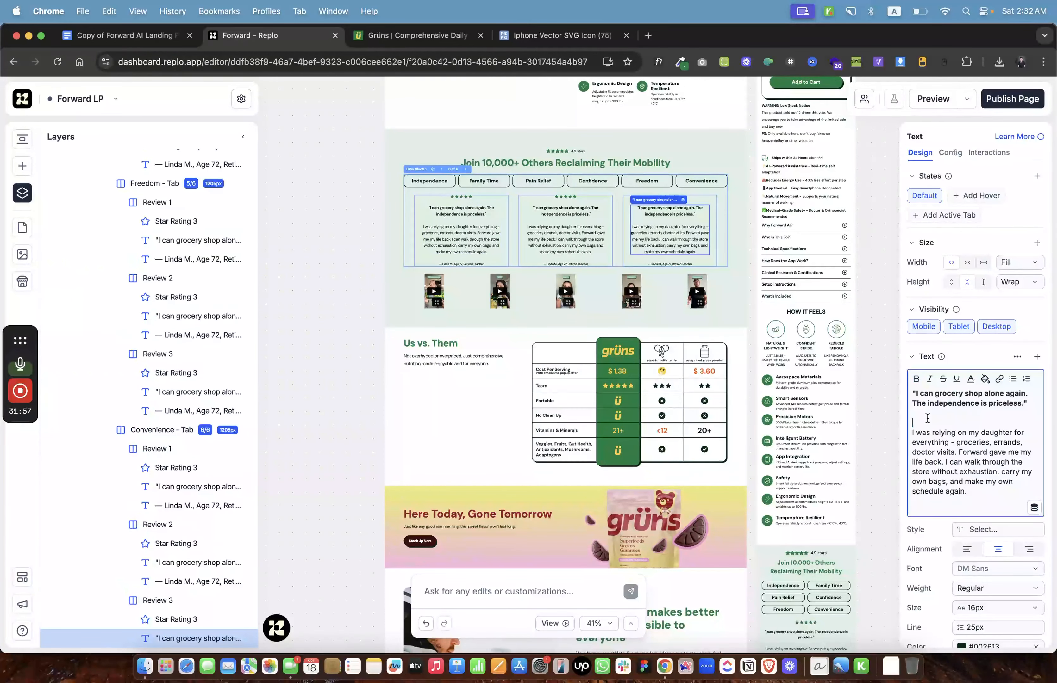
# Try to remove the blank line between quote and body in the Convenience tab's third and second testimonial texts.
pyautogui.click(927, 419)
pyautogui.press('BackSpace')
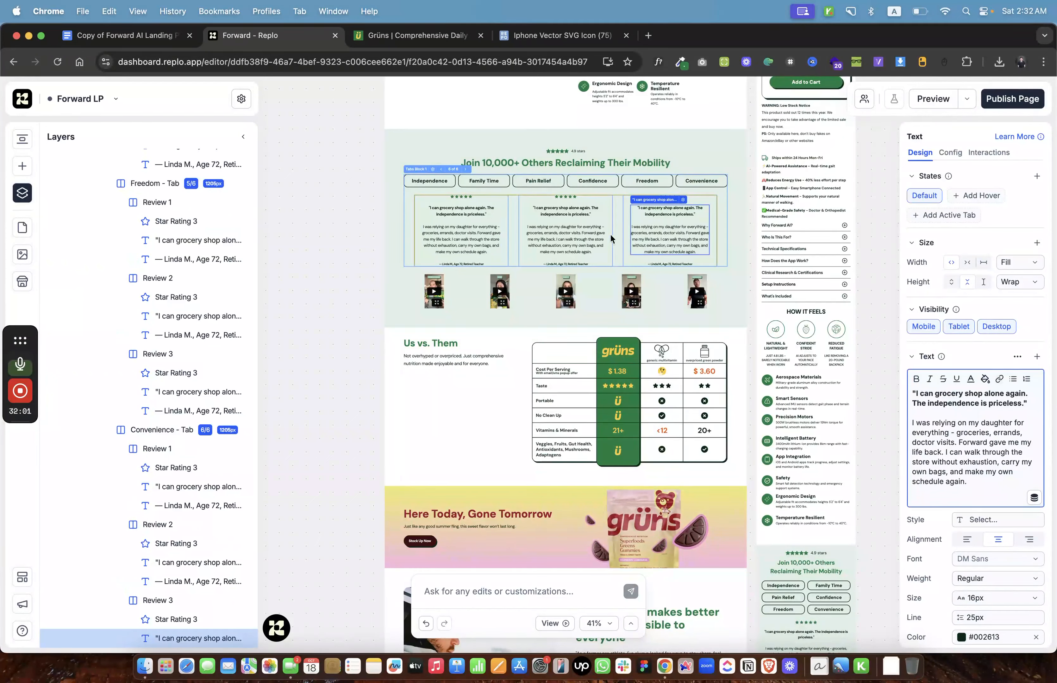
pyautogui.click(584, 216)
pyautogui.click(584, 216)
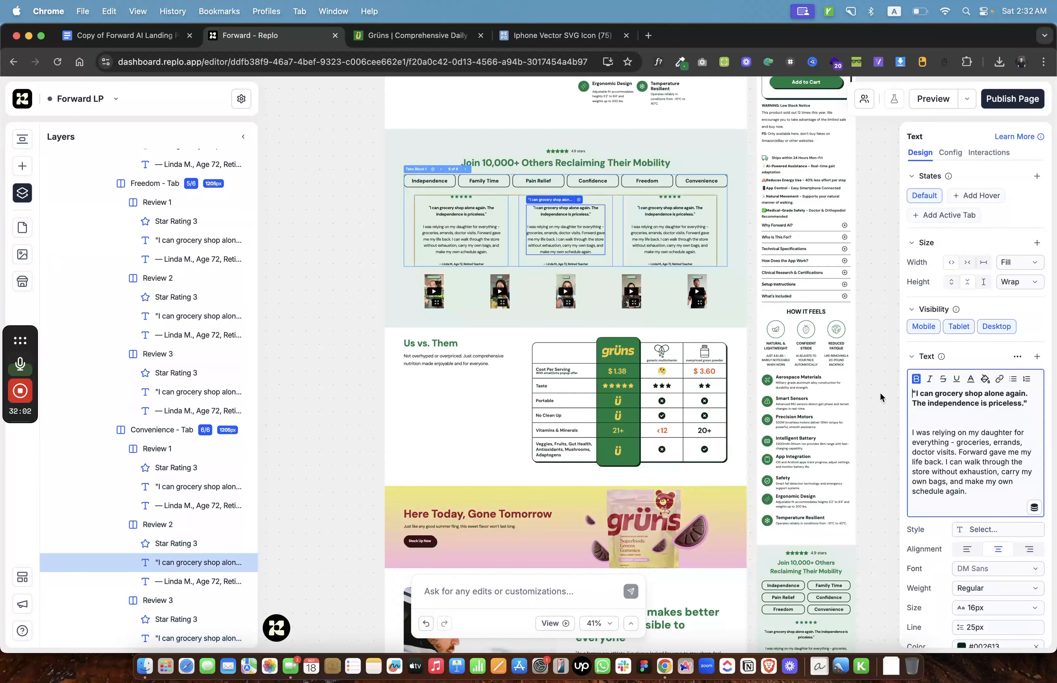
pyautogui.click(927, 417)
pyautogui.press('BackSpace')
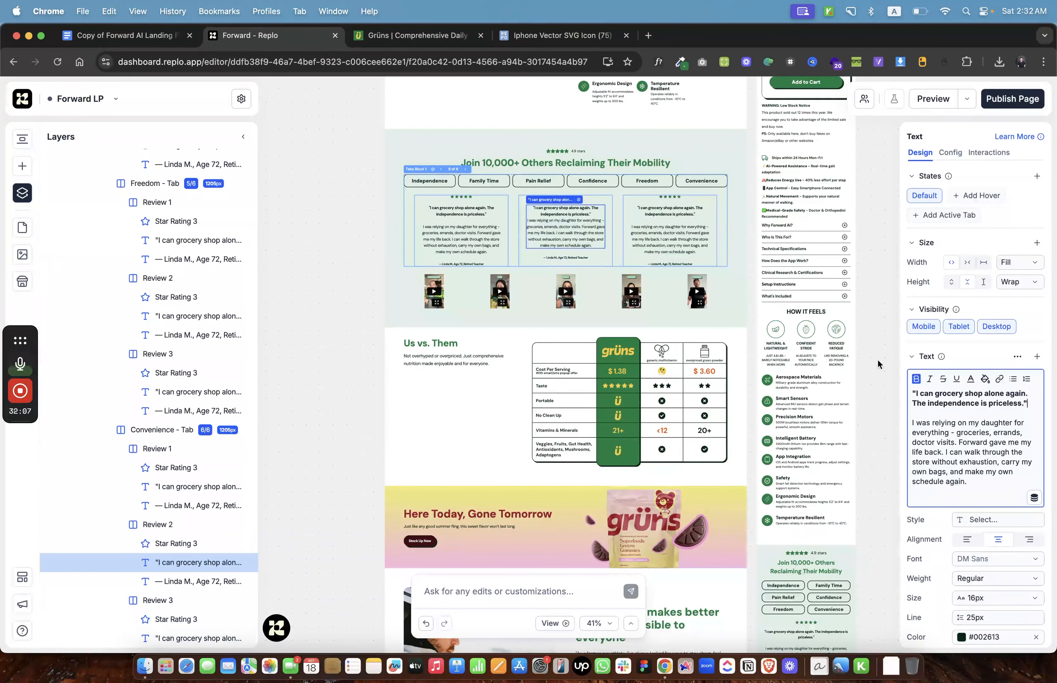
pyautogui.press('super+z')
pyautogui.click(315, 231)
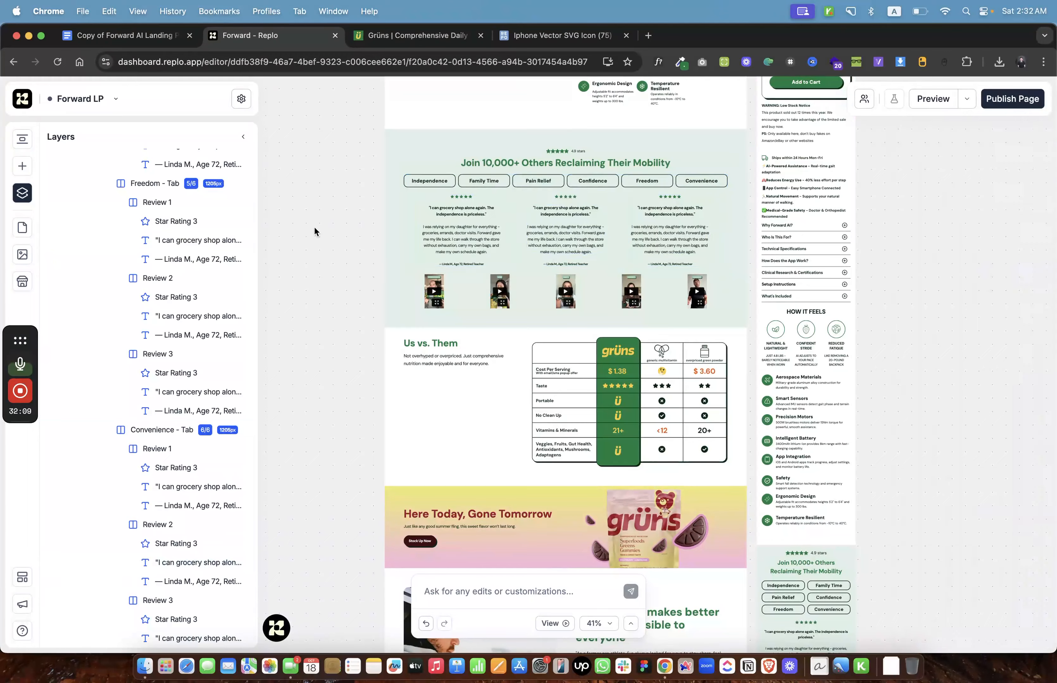
# Consult the copy document's video testimonials section, and paste a copy of a Convenience testimonial text as a layer below the single-slide carousel.
pyautogui.click(142, 38)
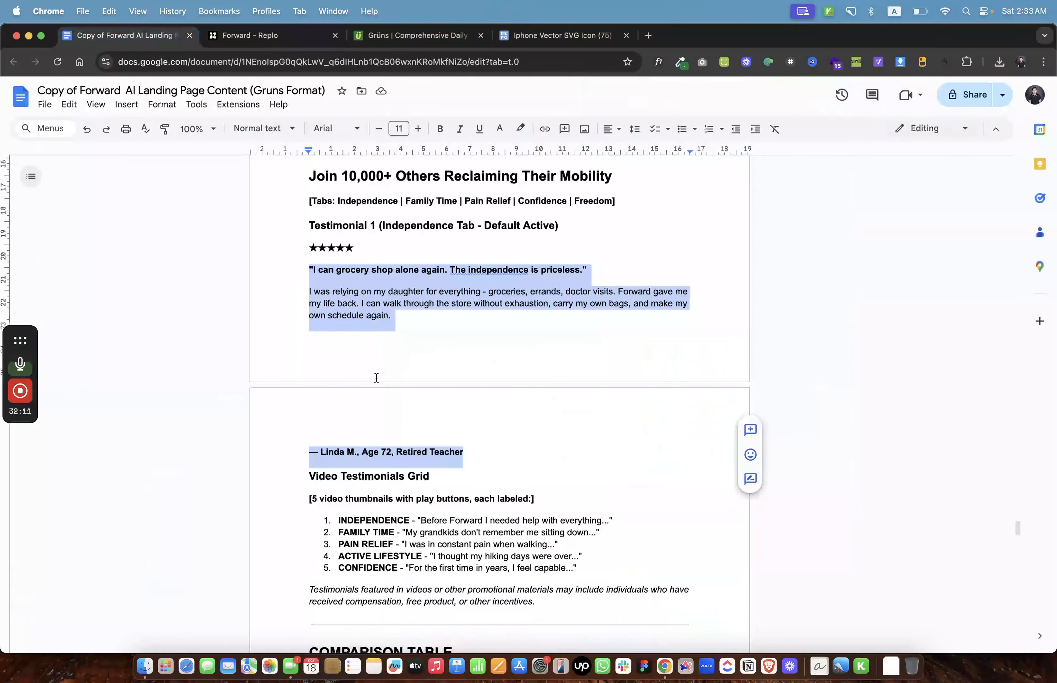
pyautogui.scroll(-5, 376, 377)
pyautogui.scroll(-2, 376, 378)
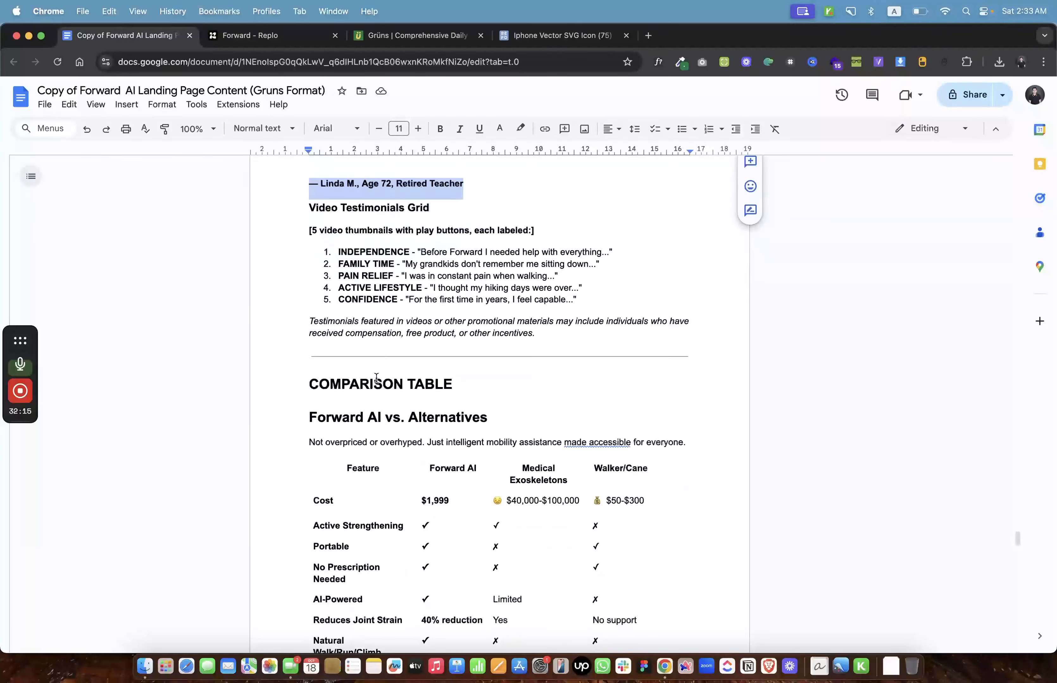
pyautogui.click(256, 37)
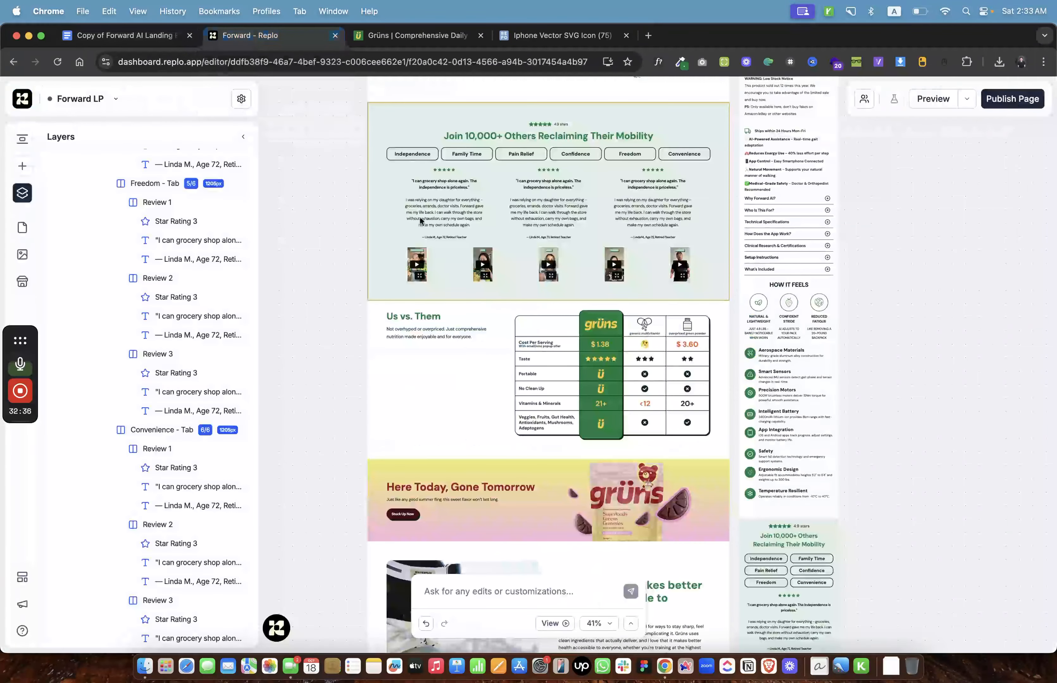
pyautogui.click(464, 212)
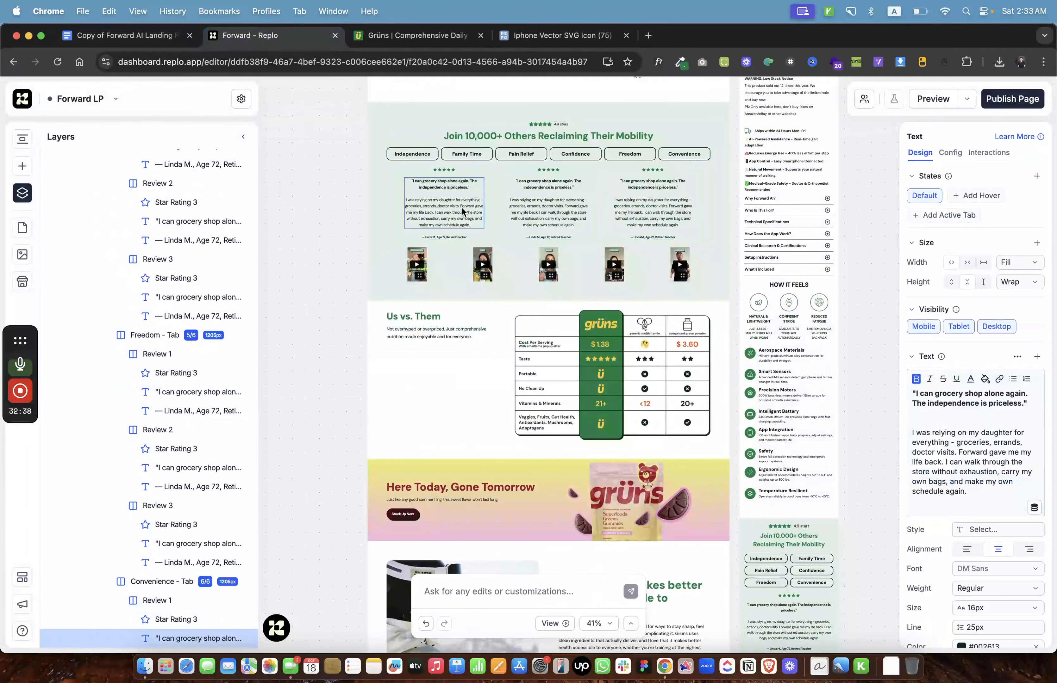
pyautogui.rightClick(170, 391)
pyautogui.click(201, 410)
pyautogui.click(453, 266)
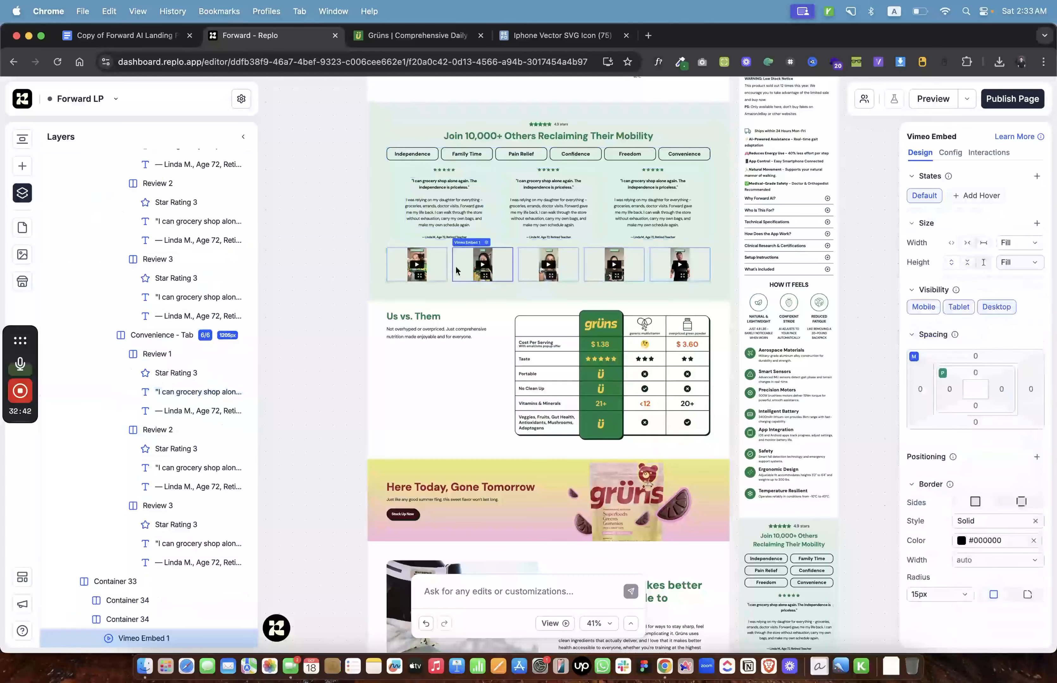
pyautogui.click(111, 582)
pyautogui.click(73, 443)
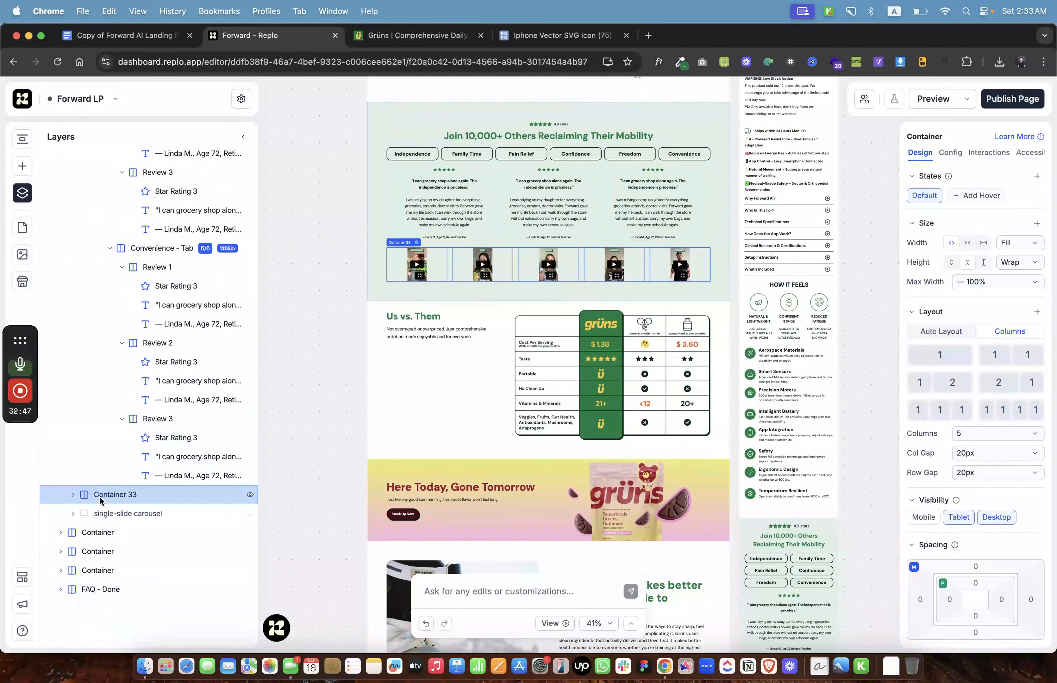
pyautogui.press('super+v')
pyautogui.moveTo(108, 496); pyautogui.dragTo(154, 505)
# Check the placement of the pasted text relative to the video carousel in the desktop and mobile layouts.
pyautogui.scroll(-3, 498, 481)
pyautogui.hscroll(4, 498, 480)
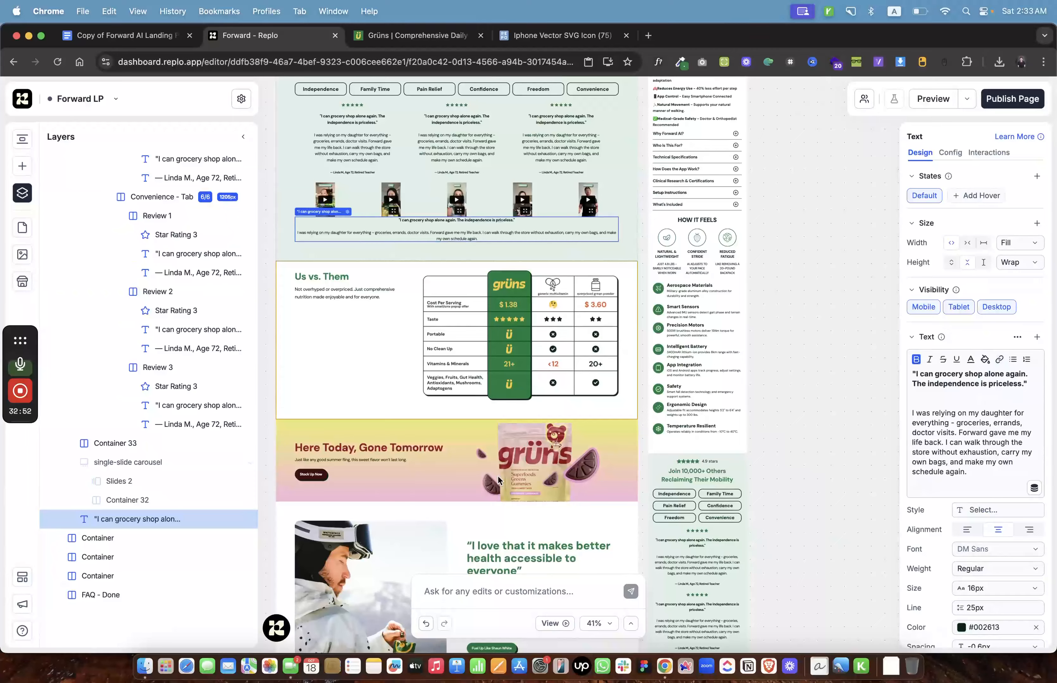
pyautogui.scroll(-2, 498, 480)
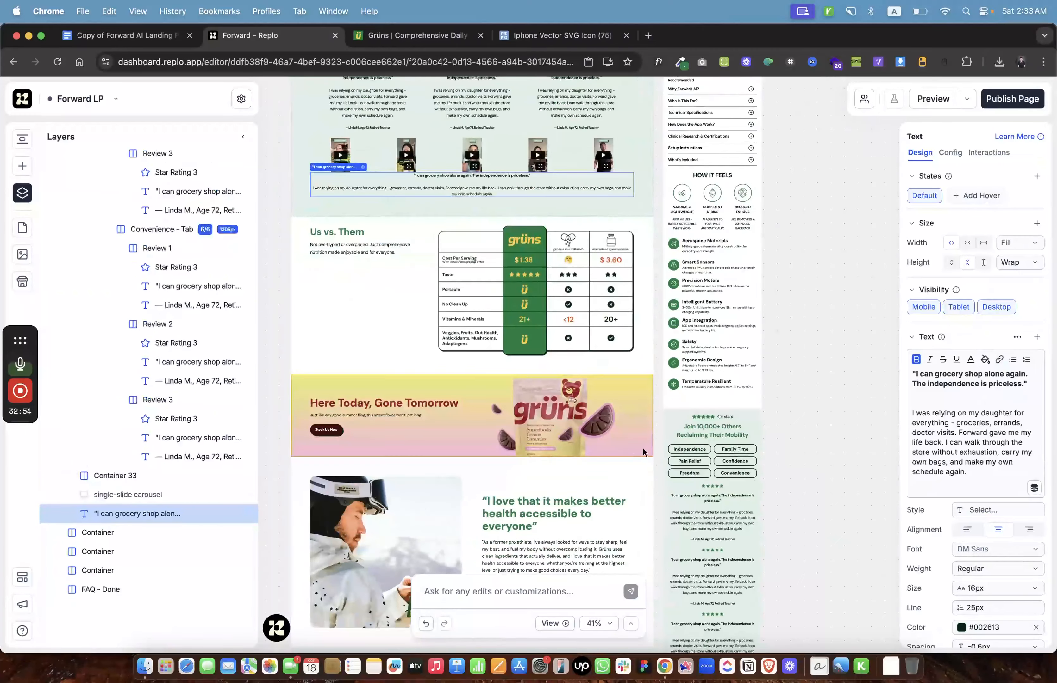
pyautogui.scroll(-10, 717, 439)
pyautogui.hscroll(2, 718, 439)
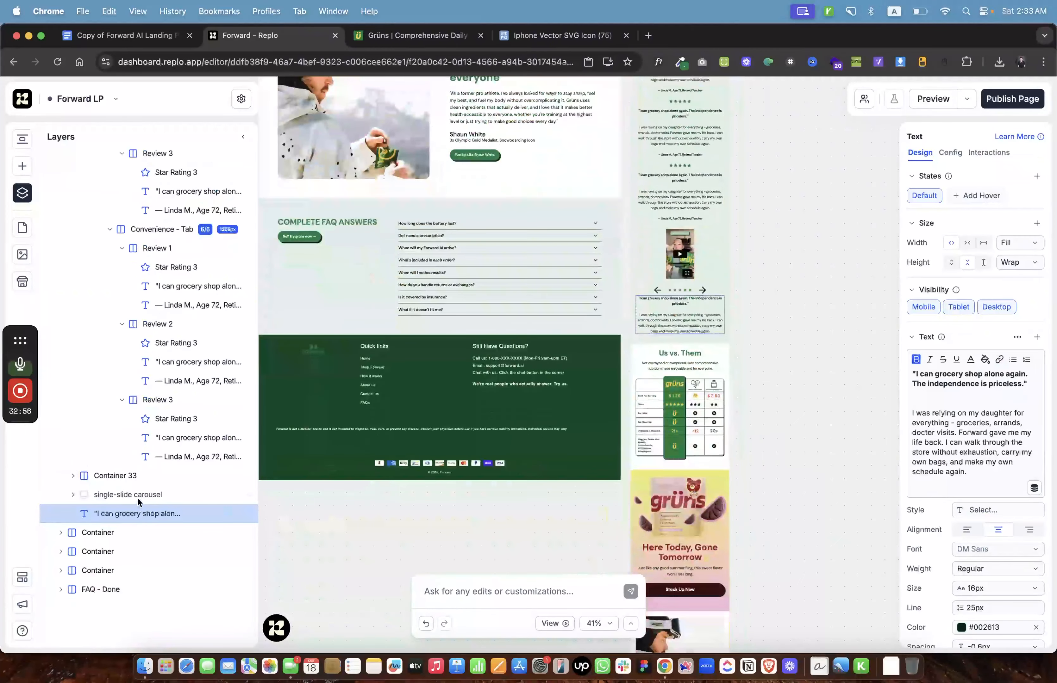
pyautogui.click(138, 500)
pyautogui.scroll(1, 692, 267)
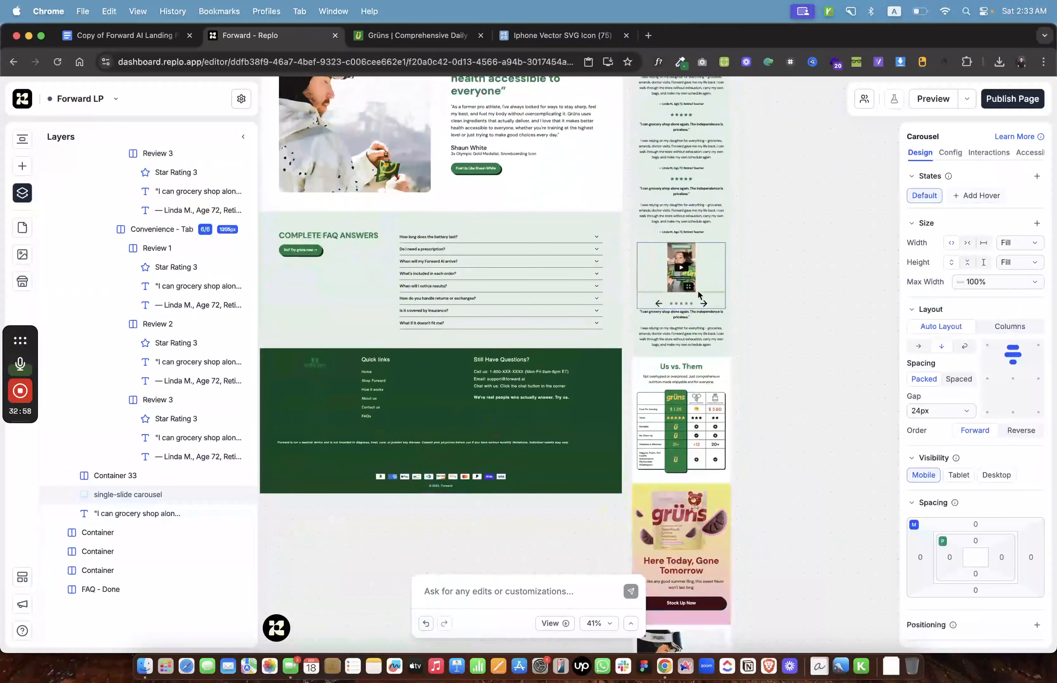
# Replace the pasted layer's text with the italic disclaimer from the Google Docs copy, beginning "Testimonials featured in videos or other promotional materials".
pyautogui.click(126, 514)
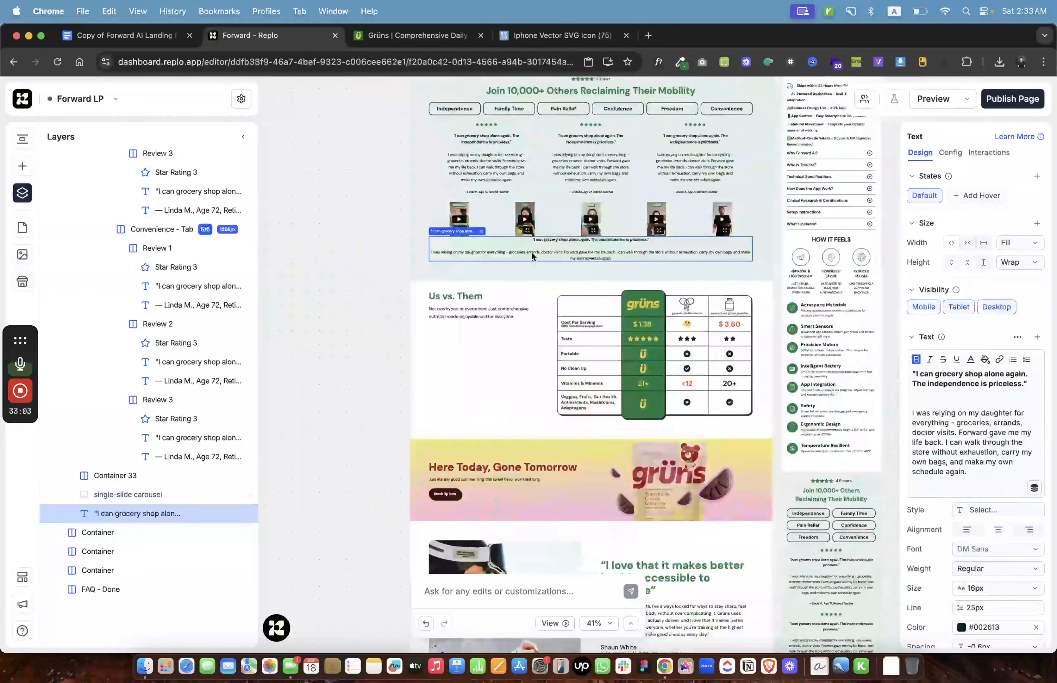
pyautogui.click(974, 470)
pyautogui.hotkey('ctrl', 'a')
pyautogui.press('BackSpace')
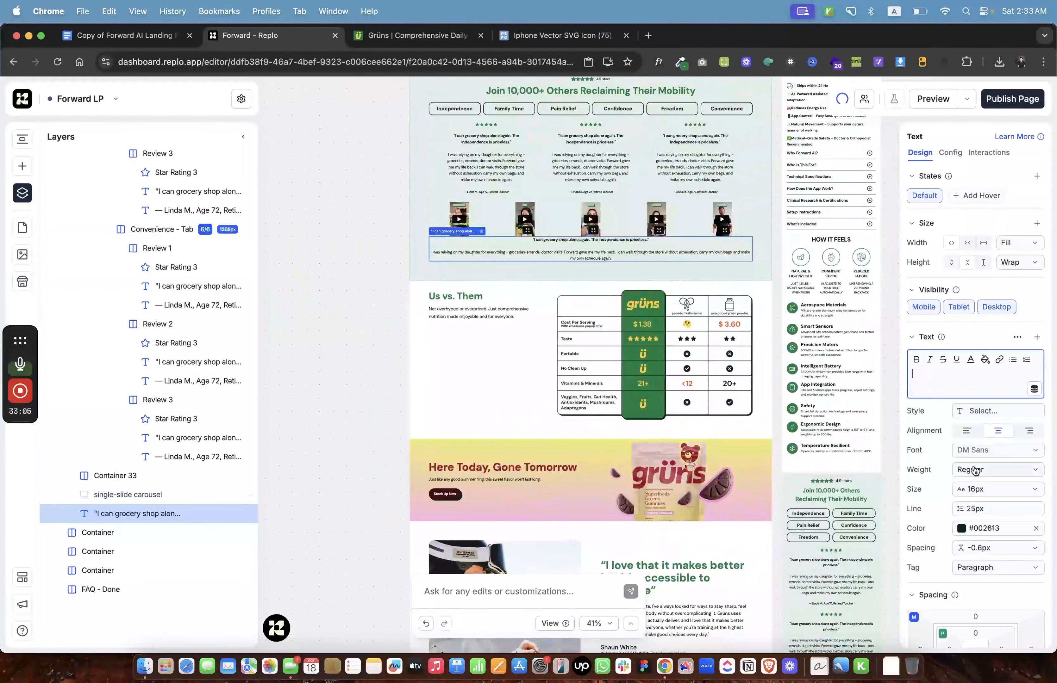
pyautogui.hotkey('ctrl', 'shift', 'Tab')
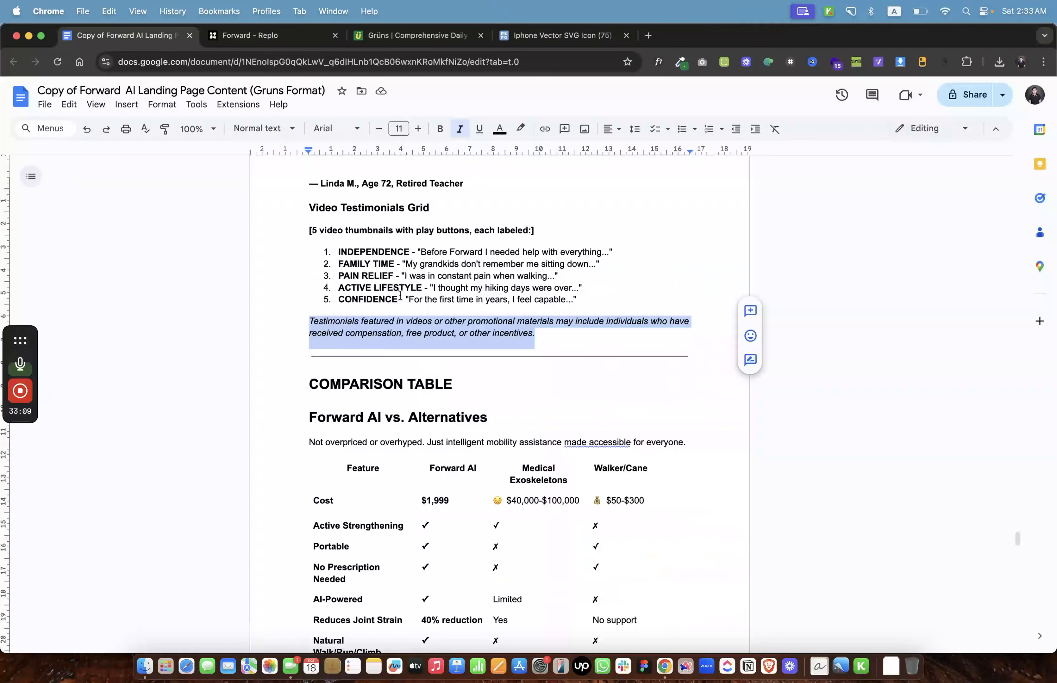
pyautogui.rightClick(405, 330)
pyautogui.click(430, 361)
pyautogui.hotkey('ctrl', 'Tab')
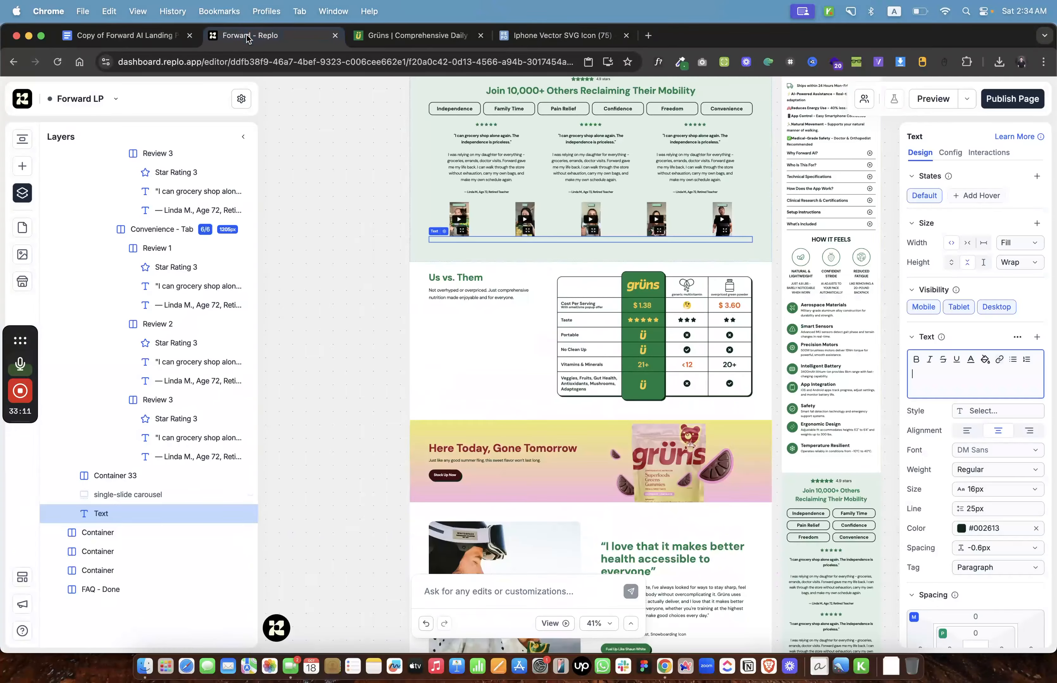
pyautogui.write('Testimonials featured in videos or other promotional materials may include individuals who have received compensation, free product, or other incentives.')
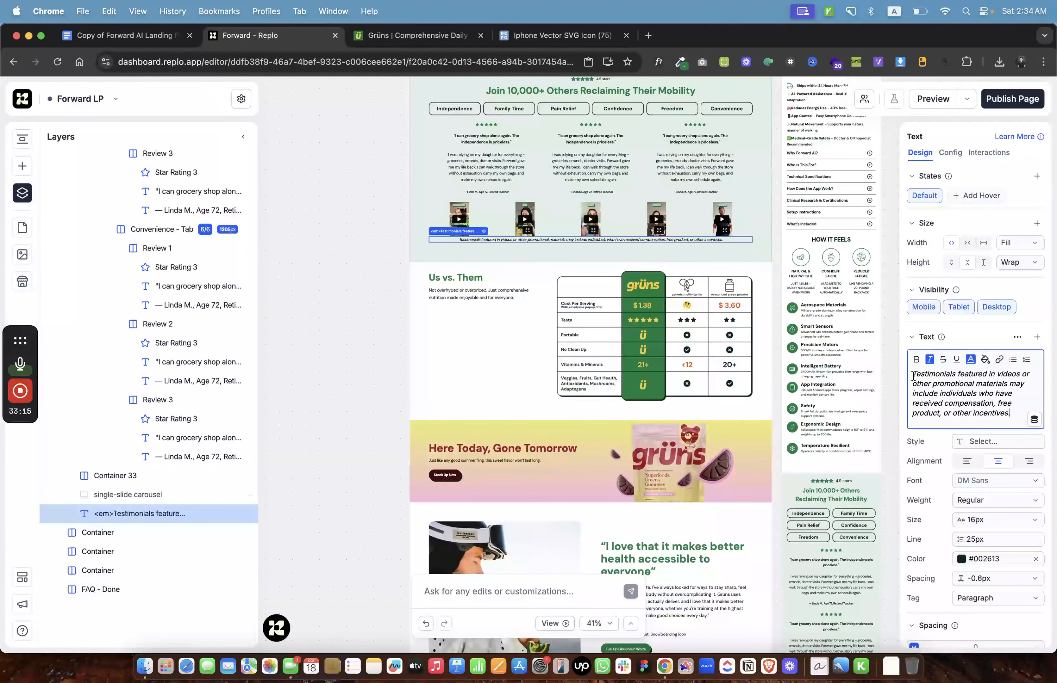
# Set the disclaimer text's top margin to 20px.
pyautogui.scroll(-5, 955, 426)
pyautogui.click(987, 467)
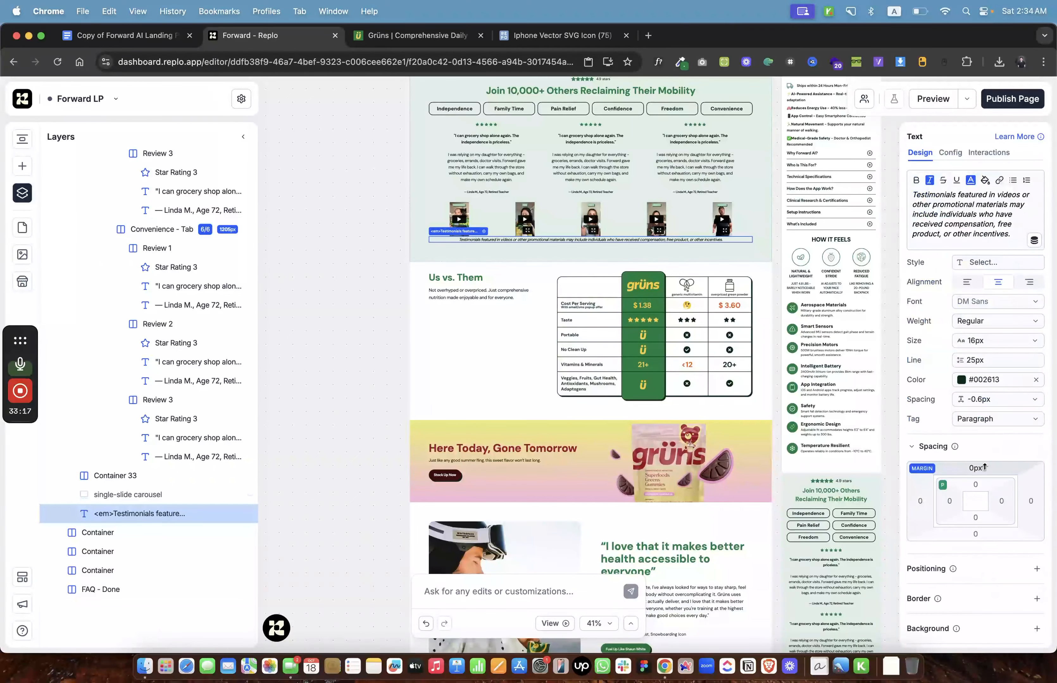
pyautogui.press('Return')
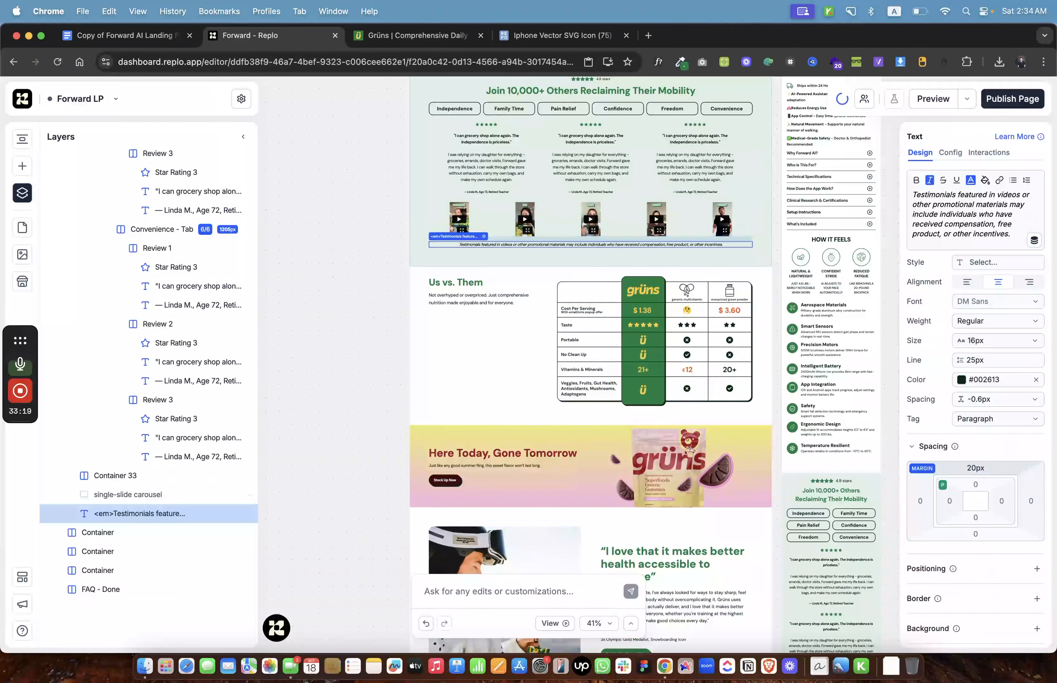
pyautogui.click(313, 301)
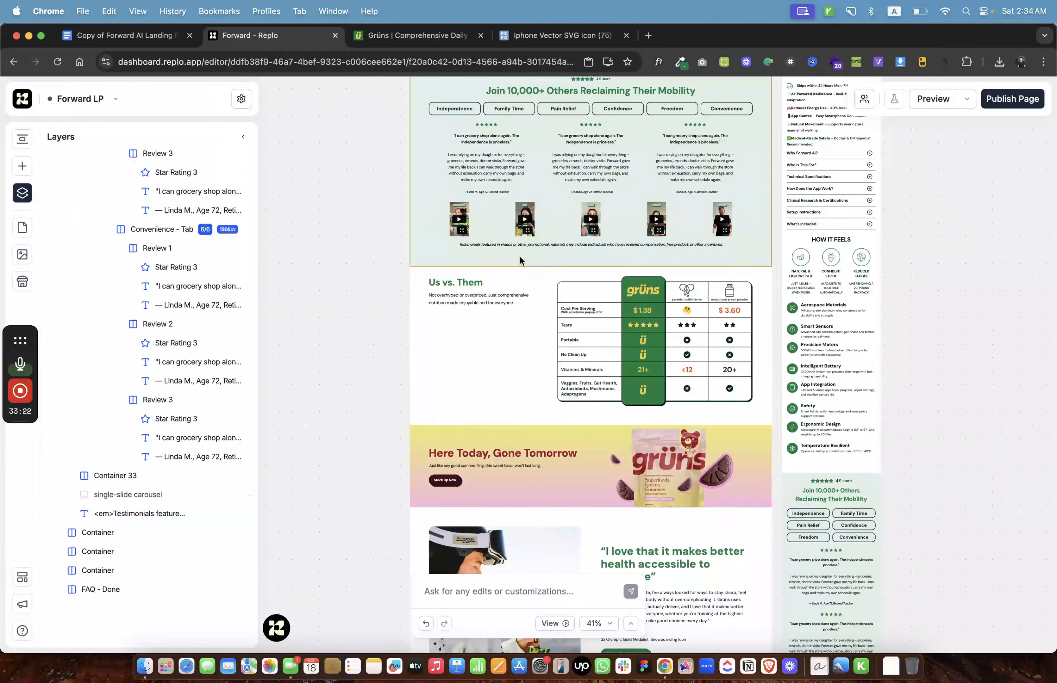
# Set the font size of the disclaimer below the video thumbnails to 14px.
pyautogui.scroll(5, 525, 246)
pyautogui.scroll(-3, 527, 246)
pyautogui.click(550, 244)
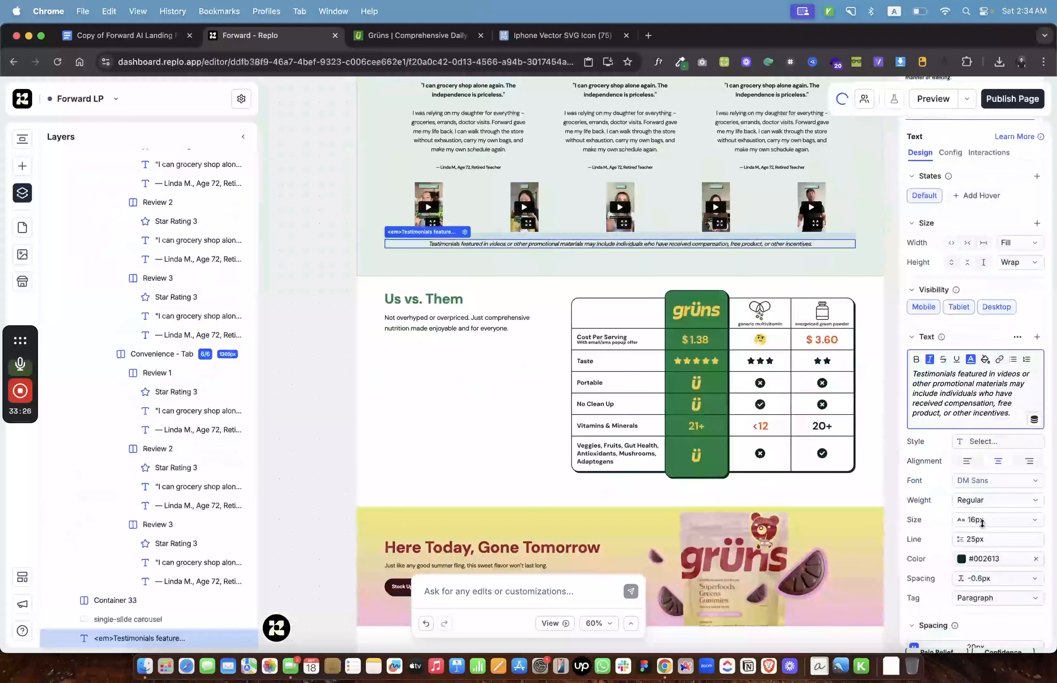
pyautogui.click(991, 516)
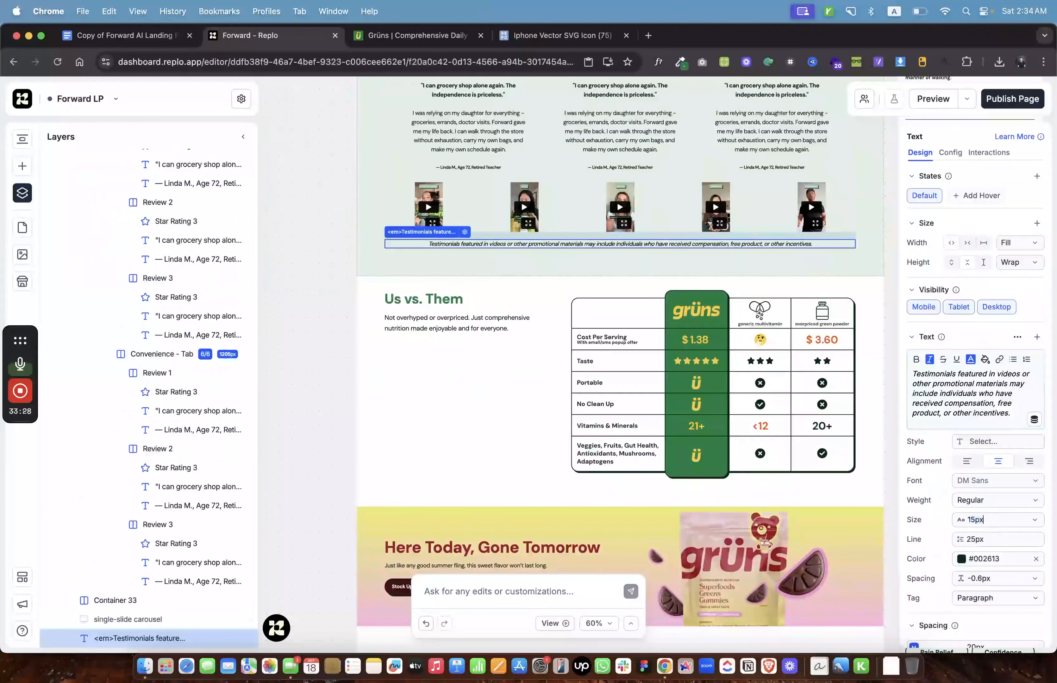
pyautogui.press('Down')
pyautogui.press('Down')
pyautogui.press('Up')
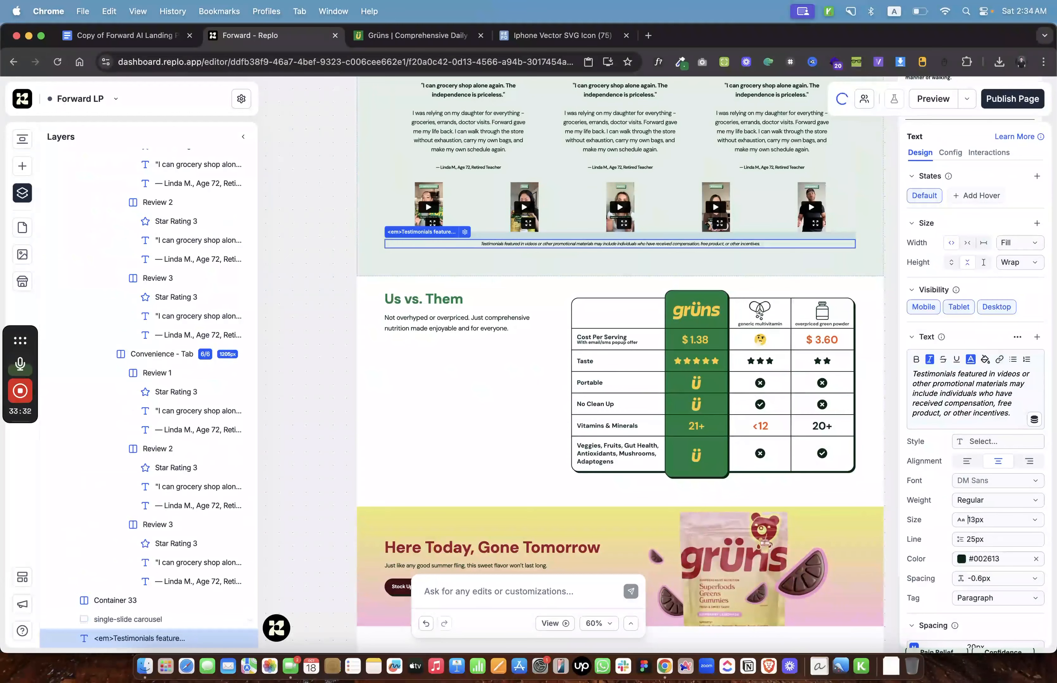
# Change the disclaimer's text color to the grey #656665.
pyautogui.scroll(-3, 984, 456)
pyautogui.click(984, 455)
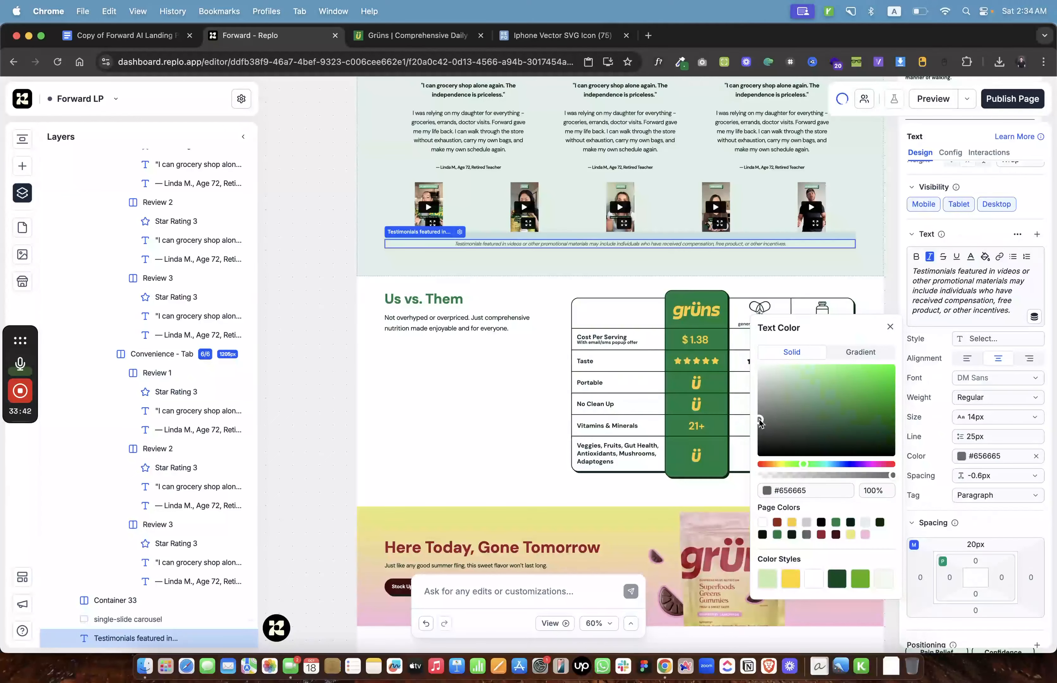
pyautogui.click(349, 296)
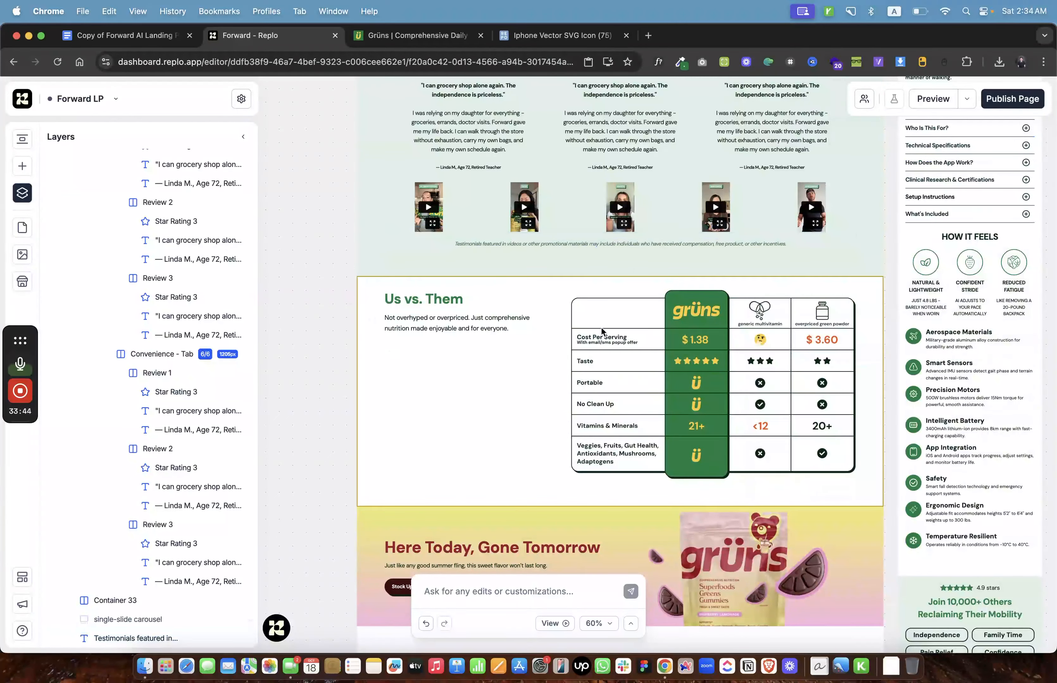
# Inspect the configuration and design settings of the first Vimeo video below the reviews and of its parent container.
pyautogui.scroll(5, 601, 260)
pyautogui.scroll(-5, 601, 259)
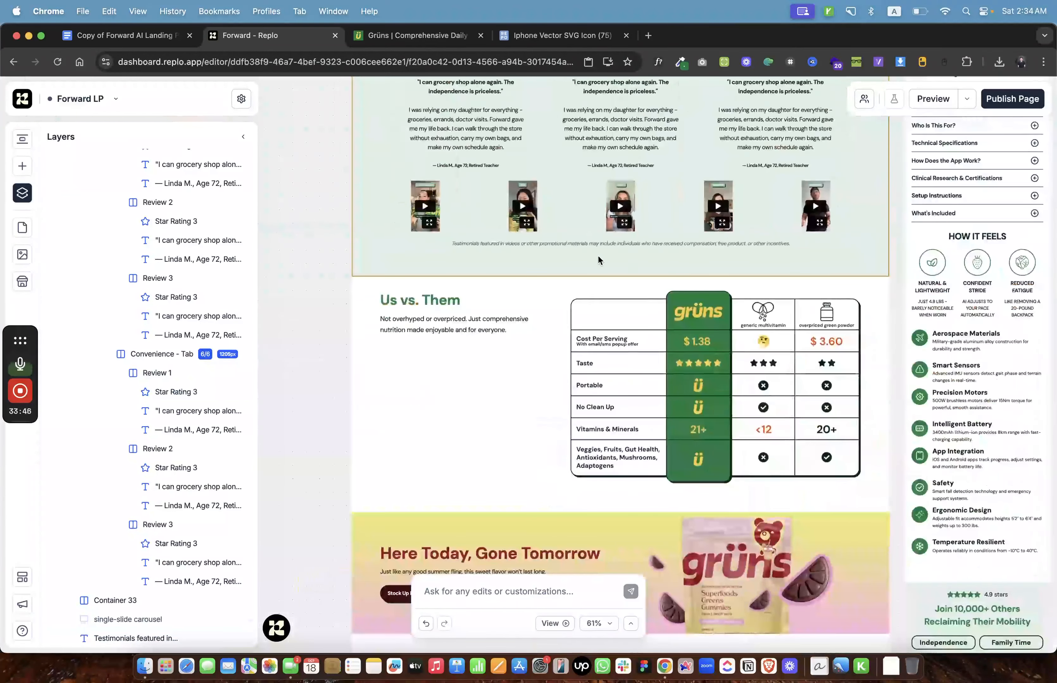
pyautogui.click(449, 204)
pyautogui.scroll(-5, 174, 510)
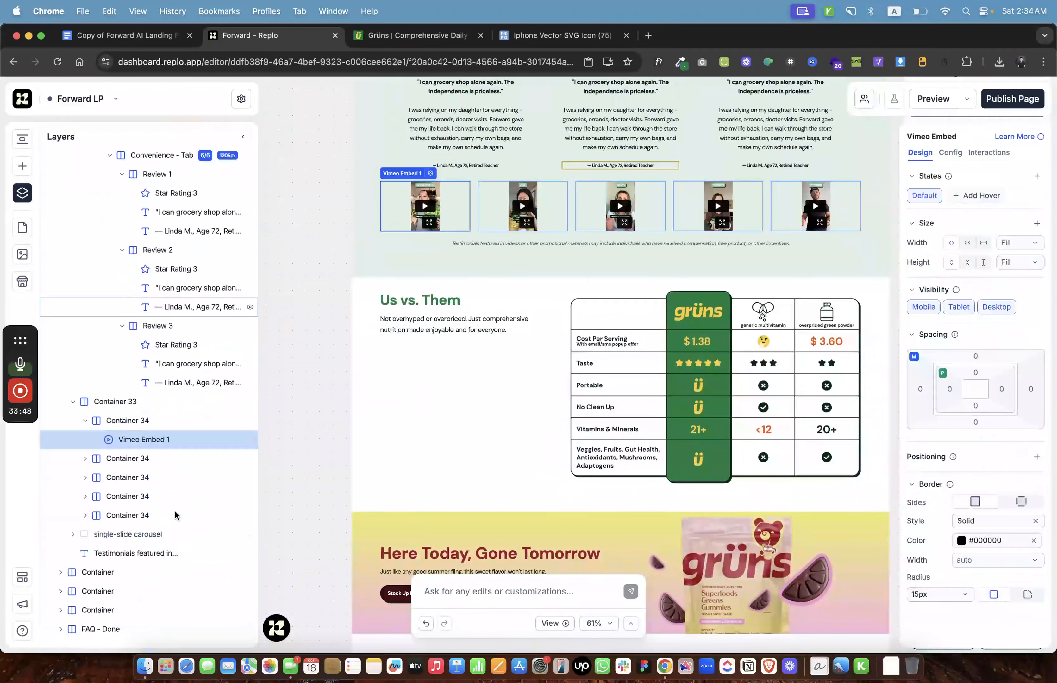
pyautogui.click(949, 153)
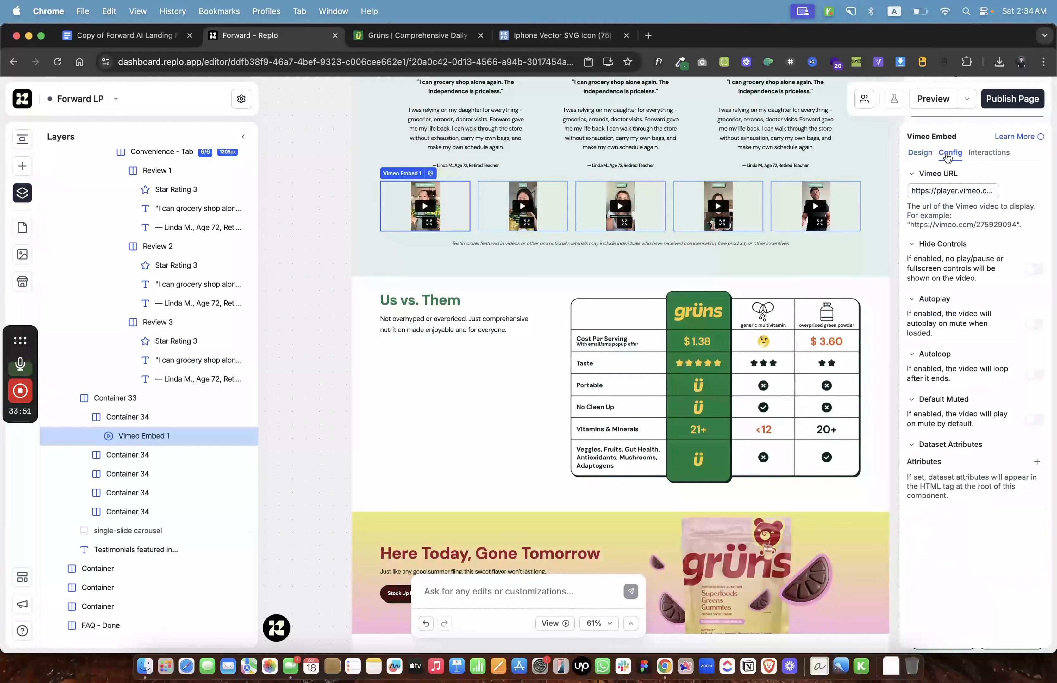
pyautogui.click(140, 421)
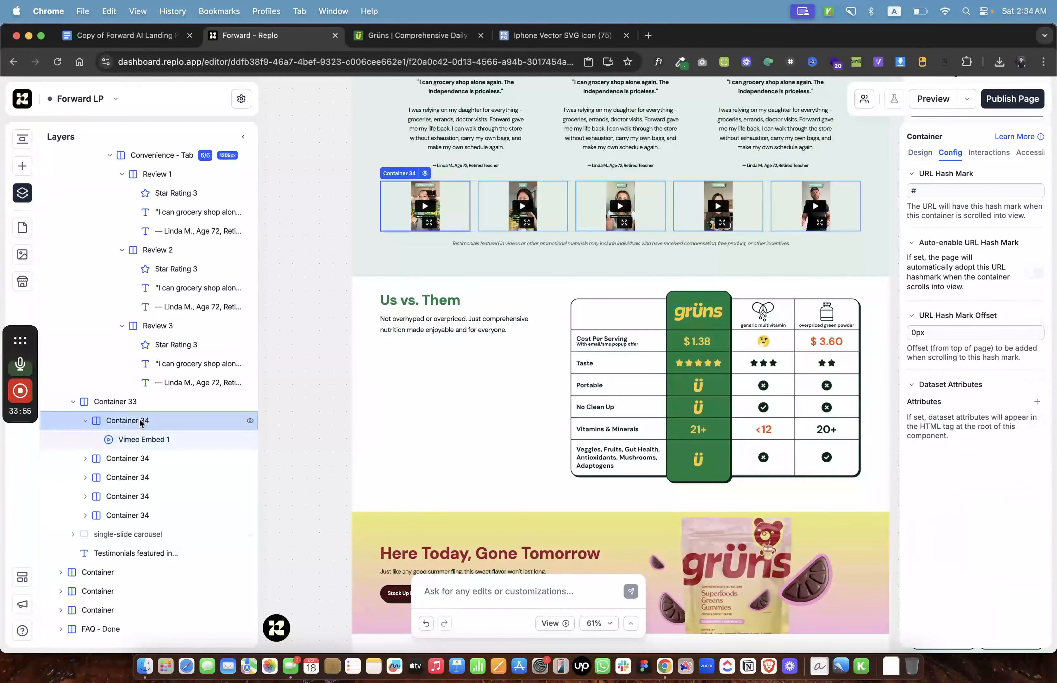
pyautogui.click(921, 155)
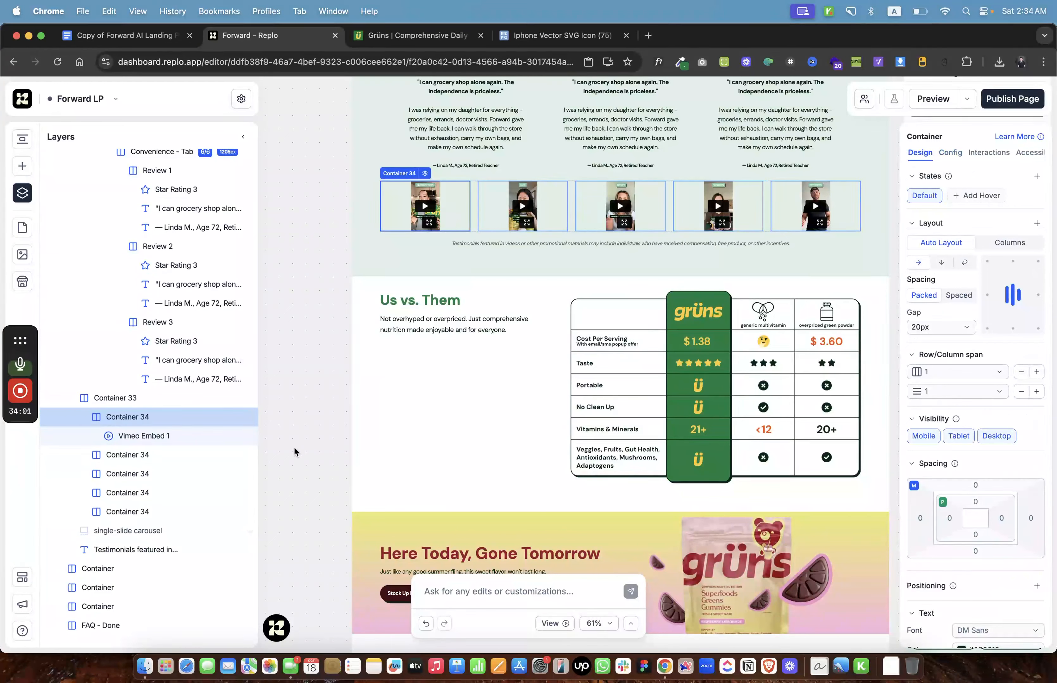
pyautogui.click(164, 436)
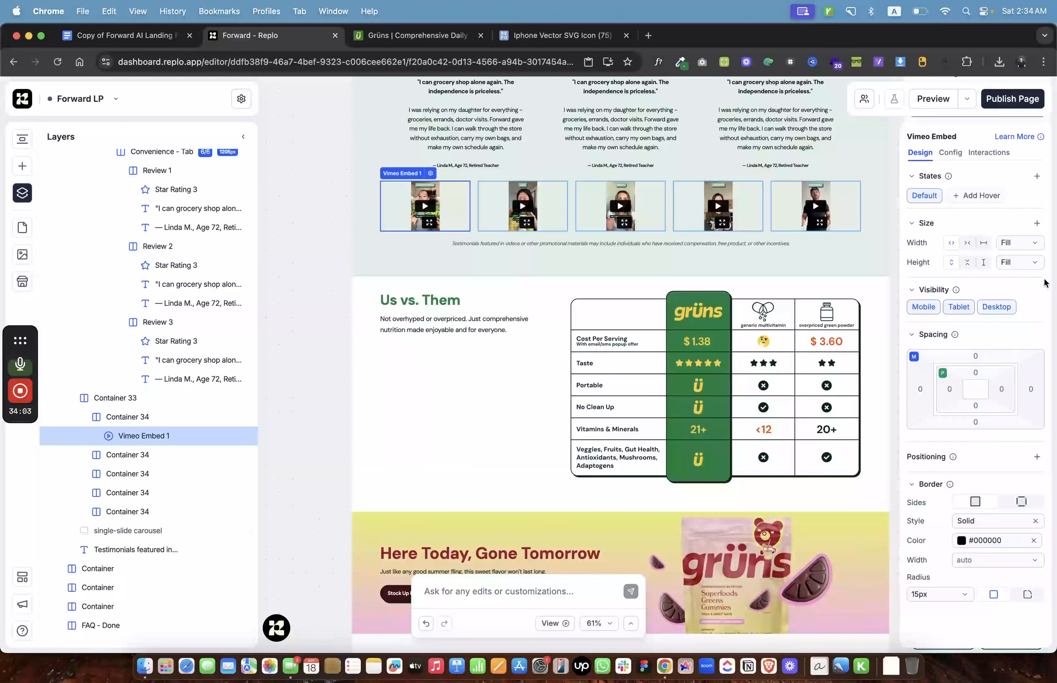
# Try a fixed 400px width and a wrap width on the first Vimeo video, and restore its width to fill.
pyautogui.click(984, 244)
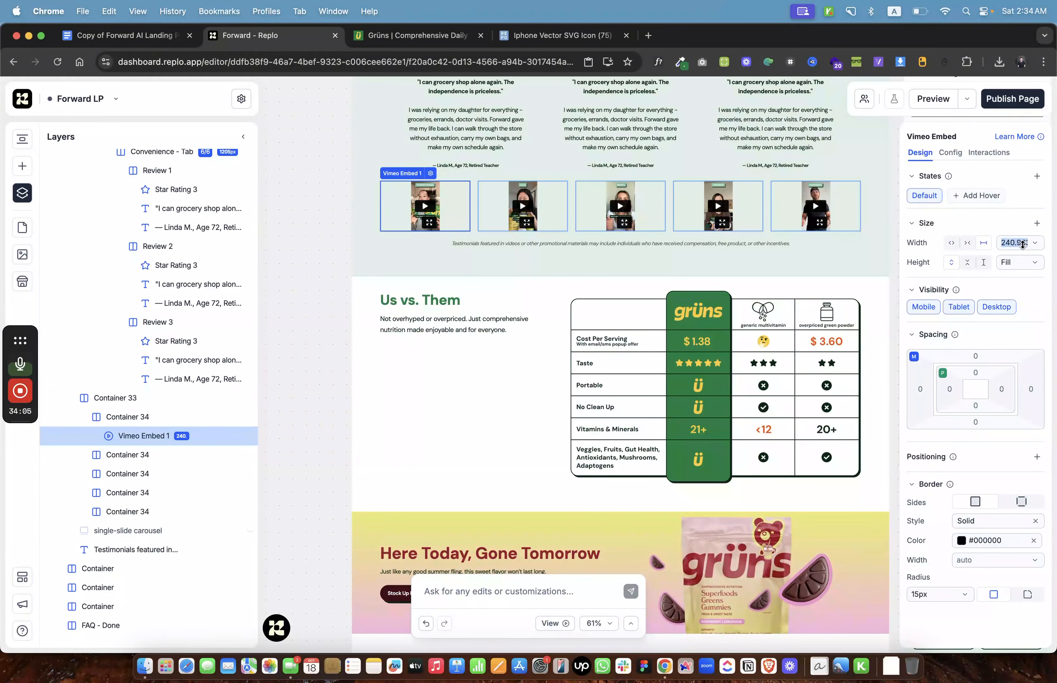
pyautogui.write('400')
pyautogui.press('Return')
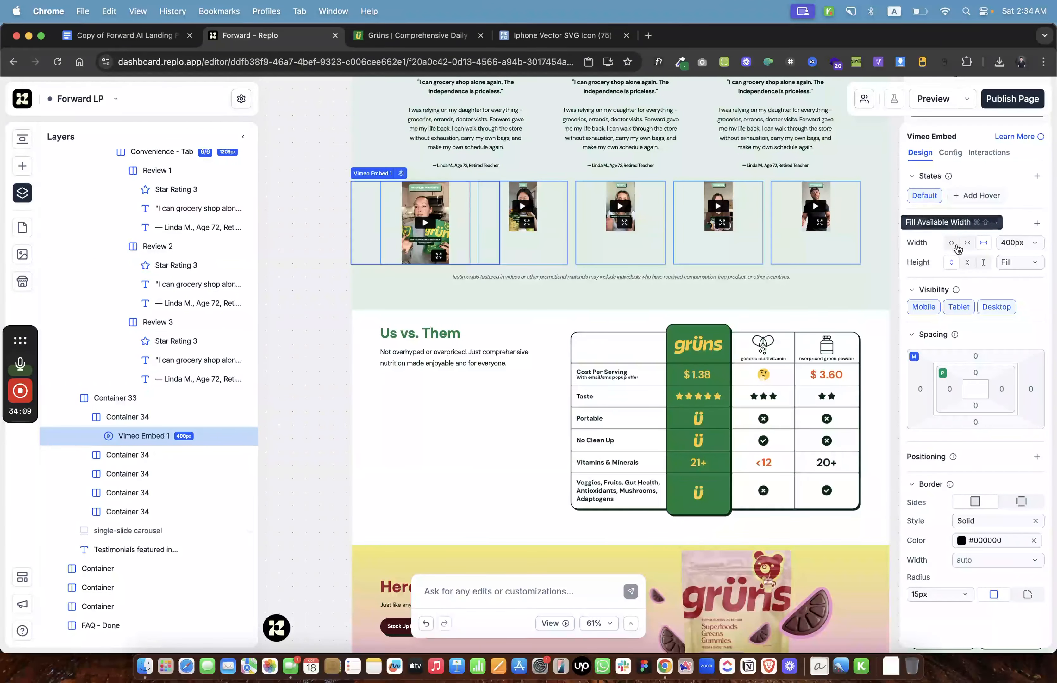
pyautogui.click(967, 243)
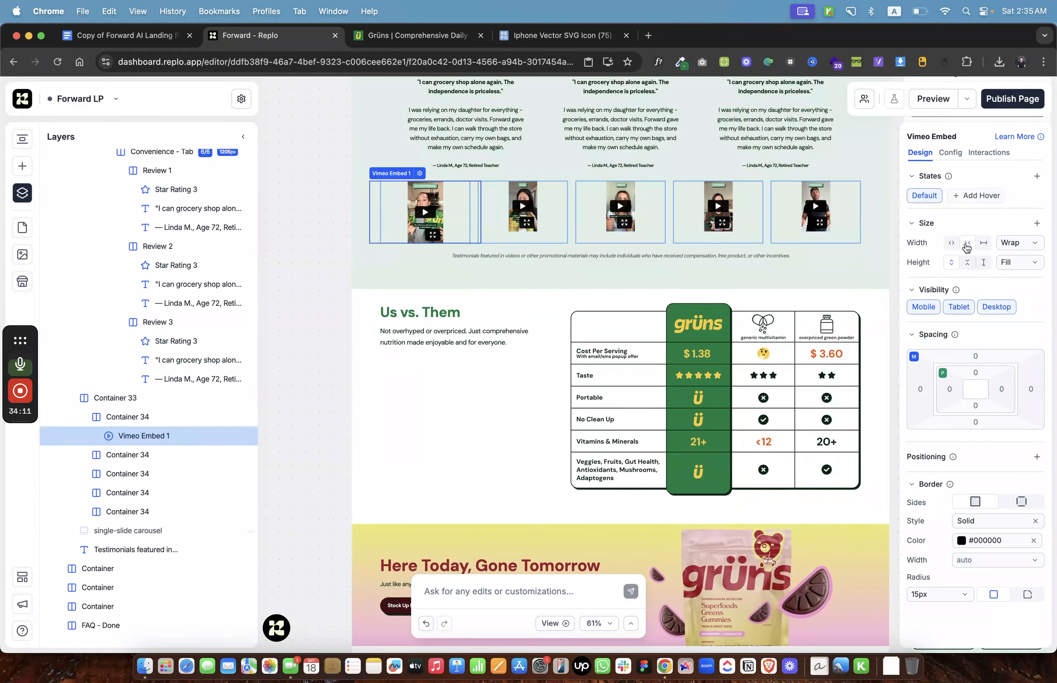
pyautogui.click(950, 243)
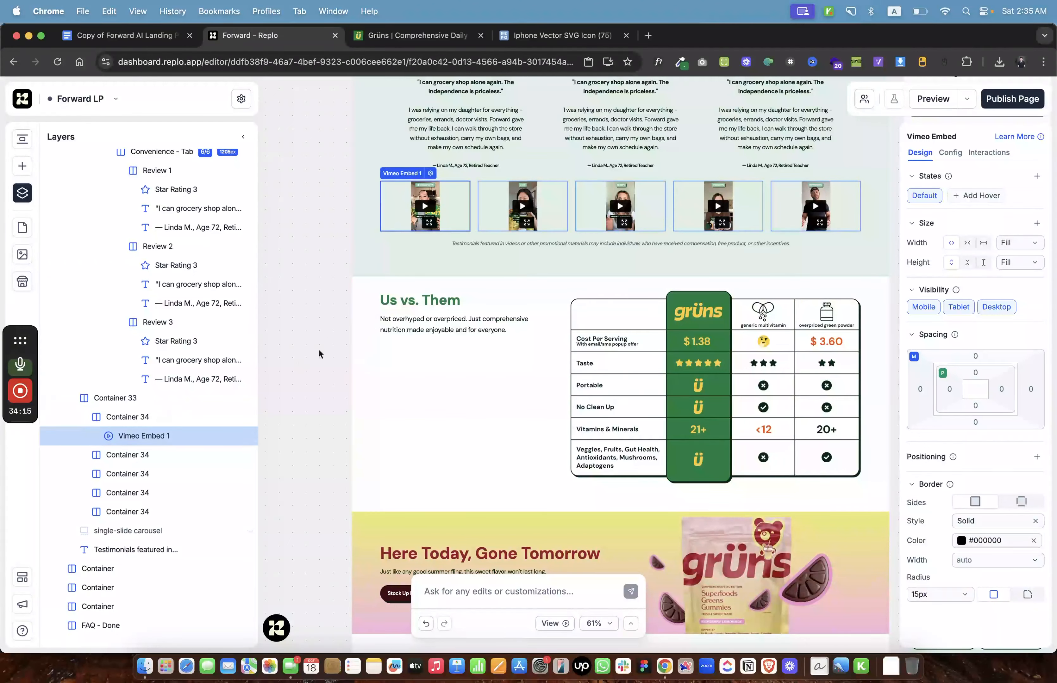
# Copy the "COMPARISON TABLE" heading from the landing page copy in Google Docs.
pyautogui.click(144, 36)
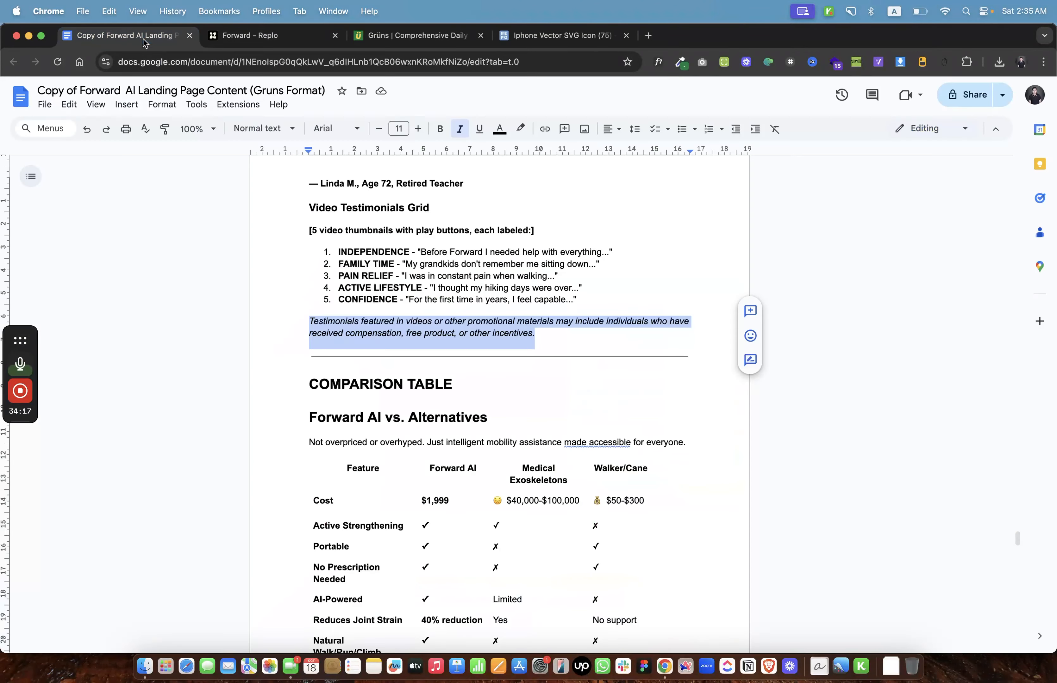
pyautogui.scroll(-5, 446, 360)
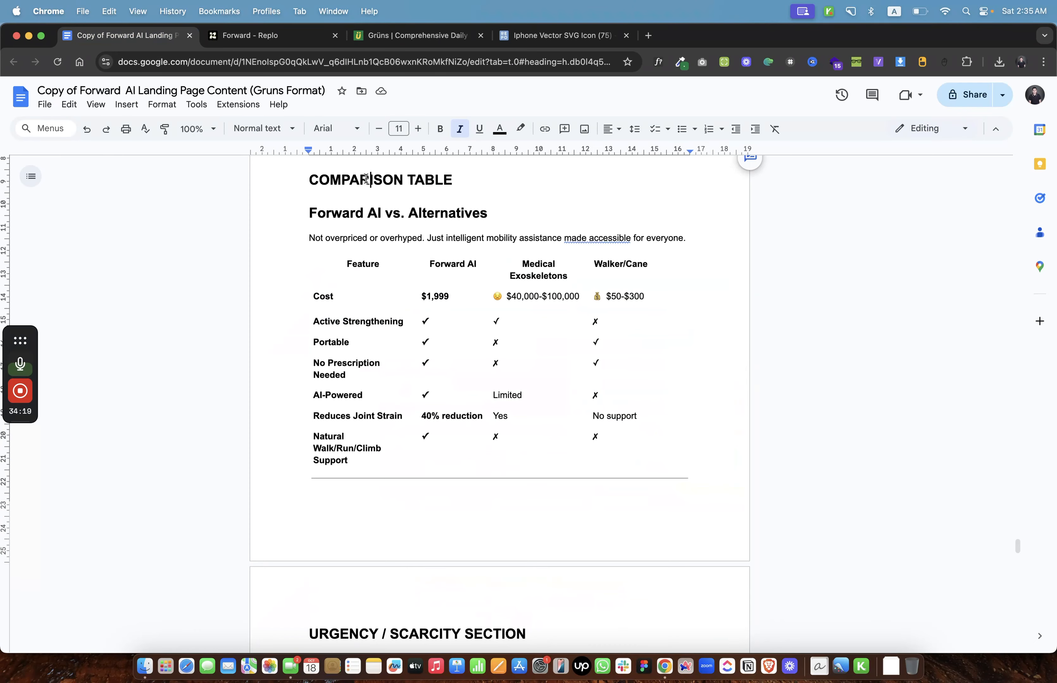
pyautogui.tripleClick(368, 180)
pyautogui.press('super+c')
# Back in Replo, rename the five-video container layer as Video Desktop and the single-slide carousel layer as Video Mobile.
pyautogui.click(256, 36)
pyautogui.doubleClick(114, 401)
pyautogui.write('Video Desktop')
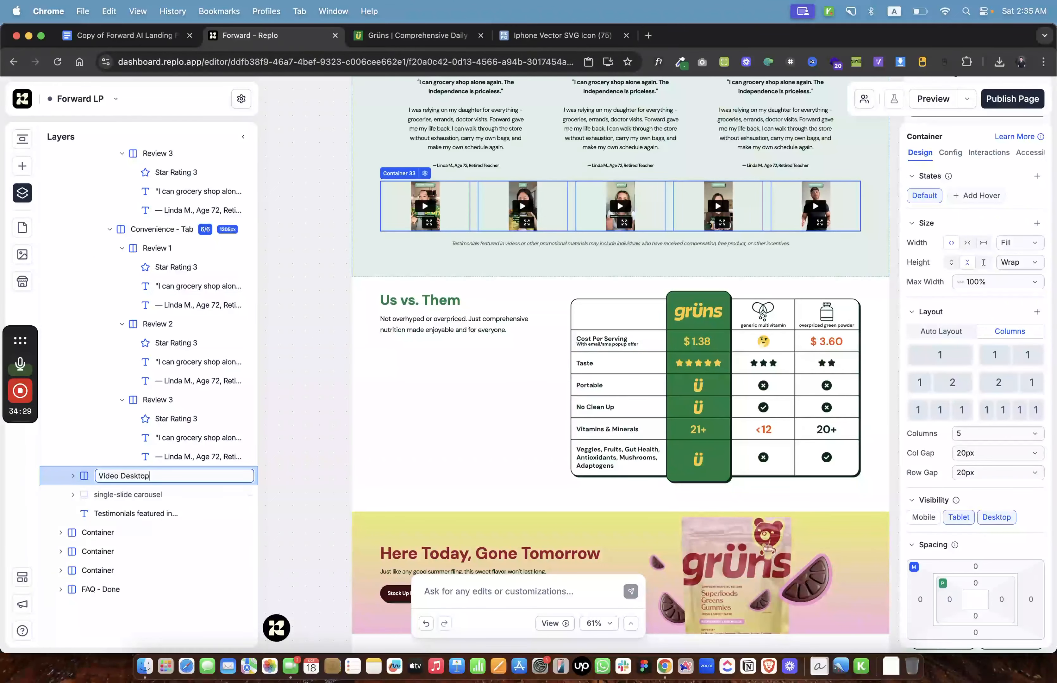
pyautogui.press('Return')
pyautogui.doubleClick(122, 494)
pyautogui.write('Video Mo')
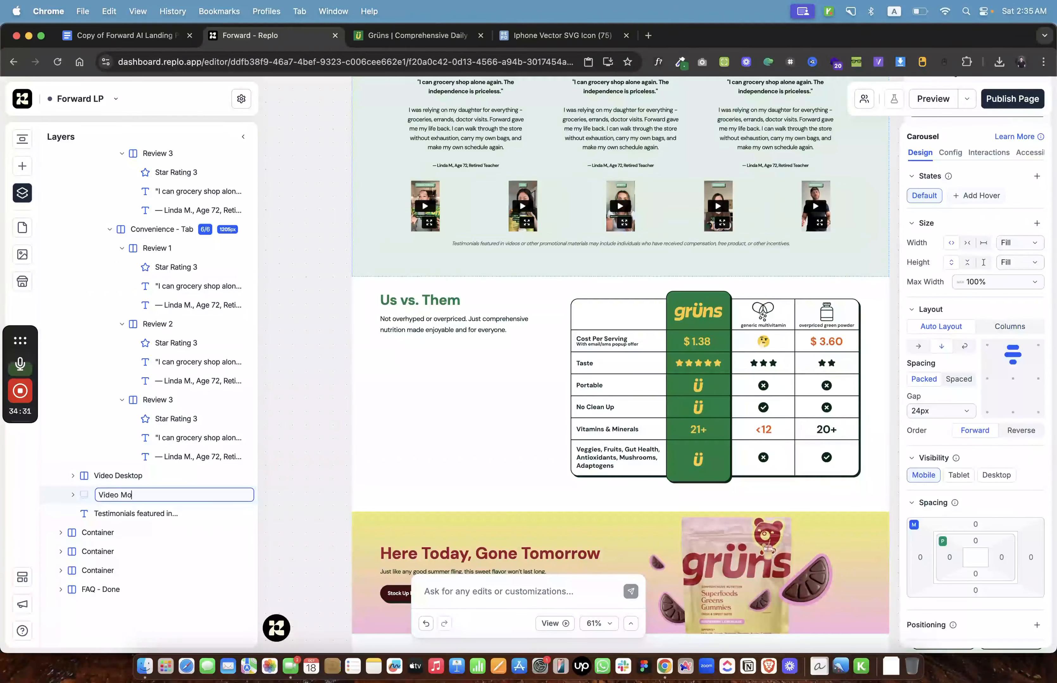
pyautogui.write('bile')
pyautogui.press('Return')
# Rename the Us vs. Them section's container as COMPARISON TABLE and collapse the SOCIAL PROOF layer.
pyautogui.doubleClick(149, 532)
pyautogui.press('super+v')
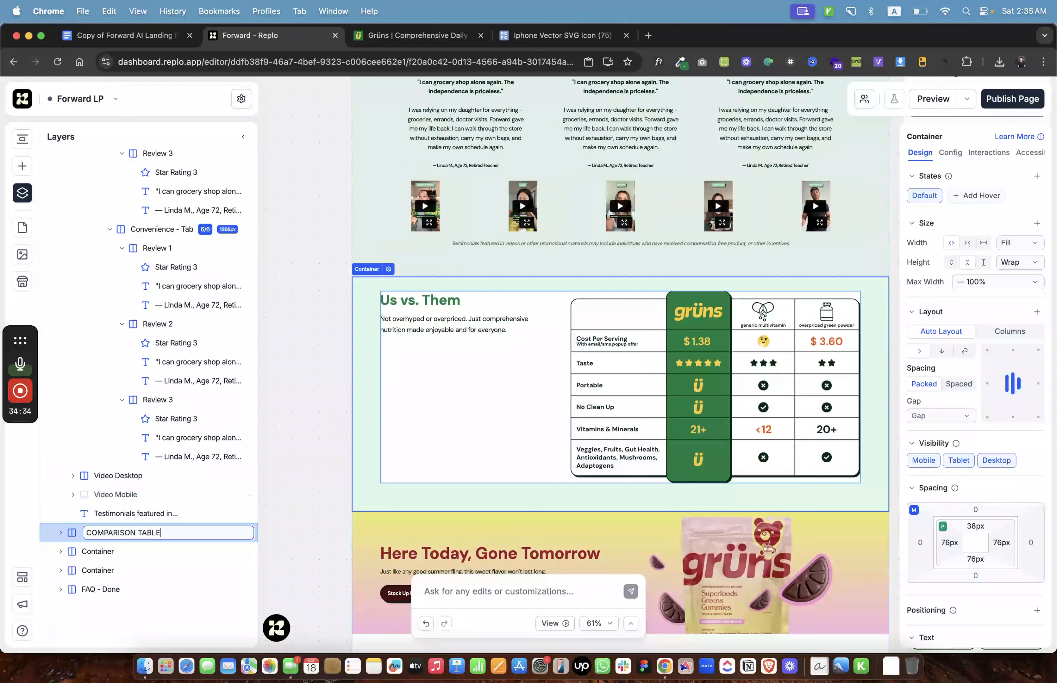
pyautogui.press('Return')
pyautogui.scroll(10, 158, 228)
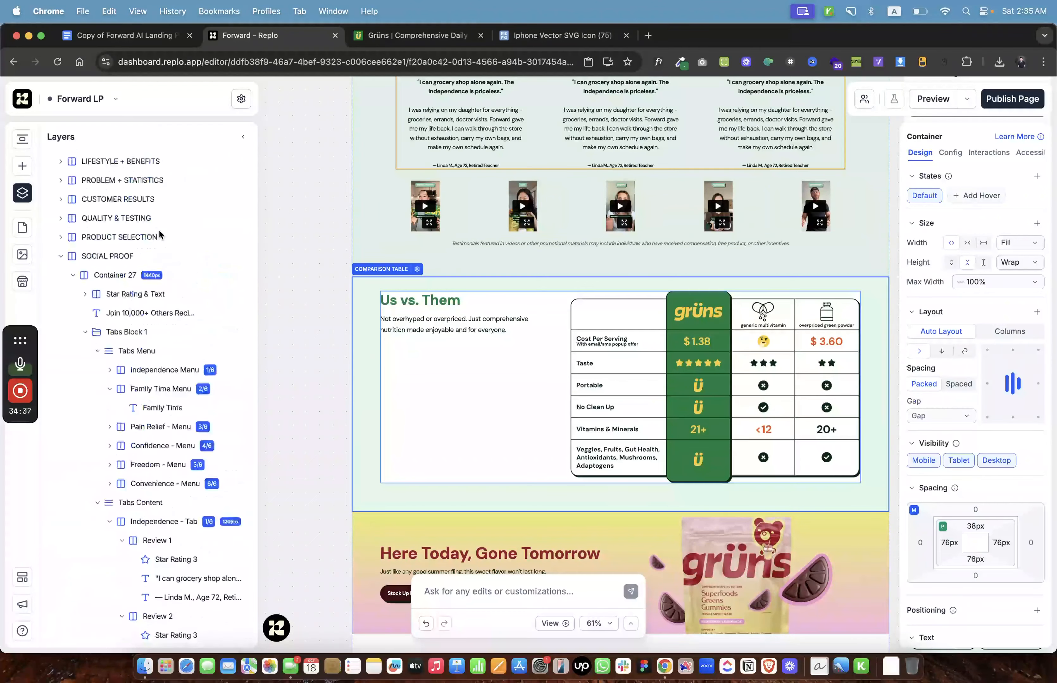
pyautogui.click(61, 256)
pyautogui.scroll(-2, 362, 232)
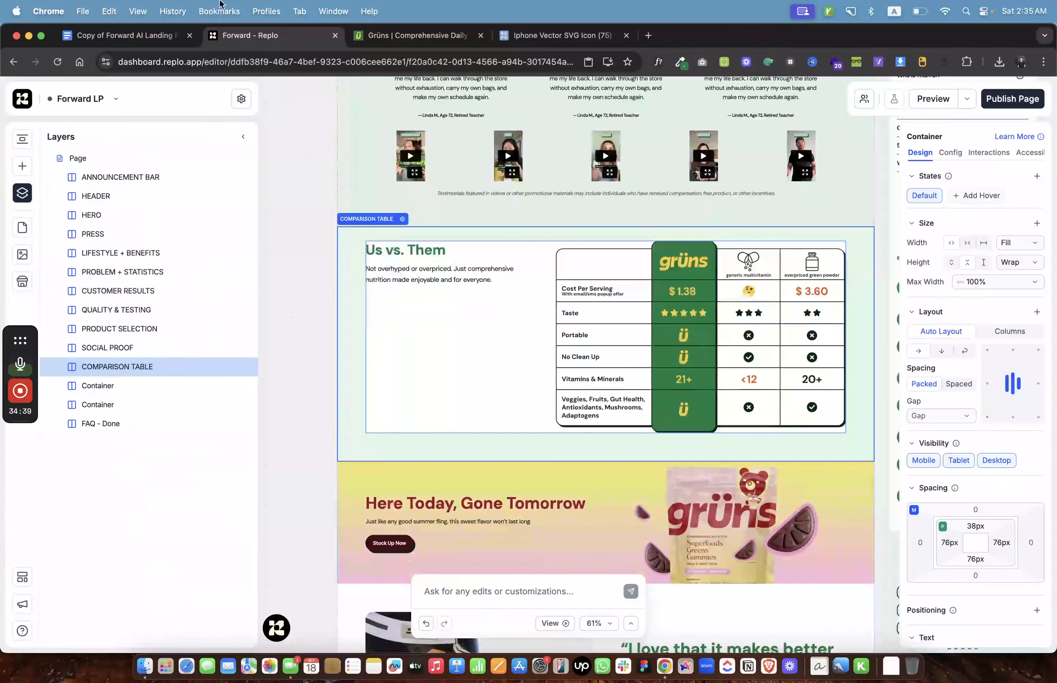
# Replace the comparison section's heading with "Forward AI vs. Alternatives" and its description with the Google Docs text beginning "Not overpriced or overhyped".
pyautogui.click(163, 35)
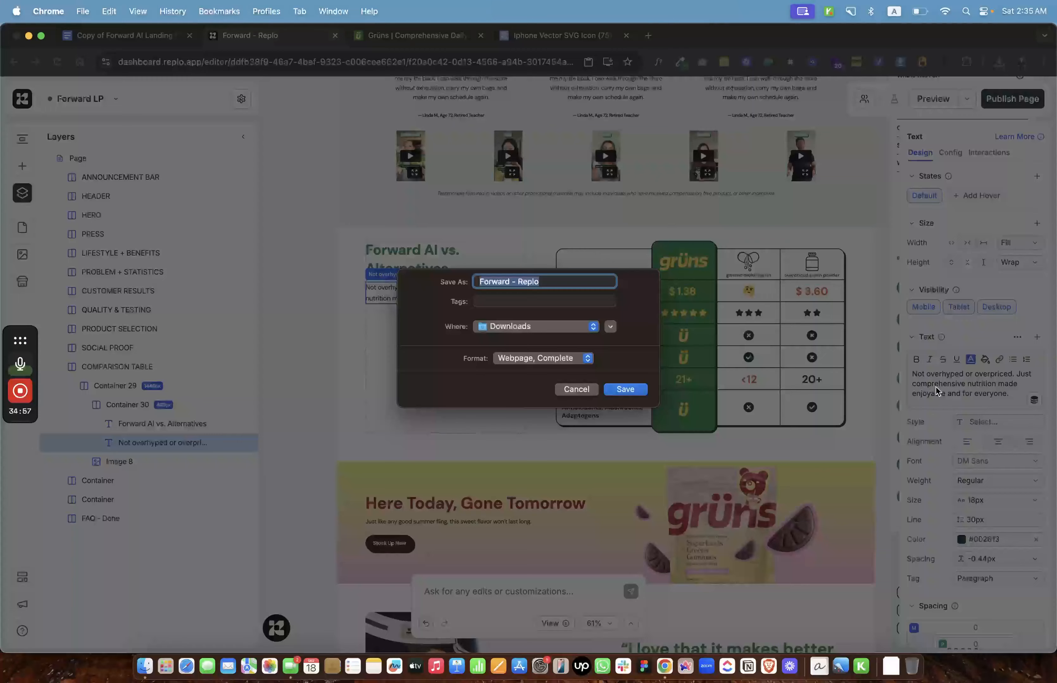
pyautogui.click(624, 389)
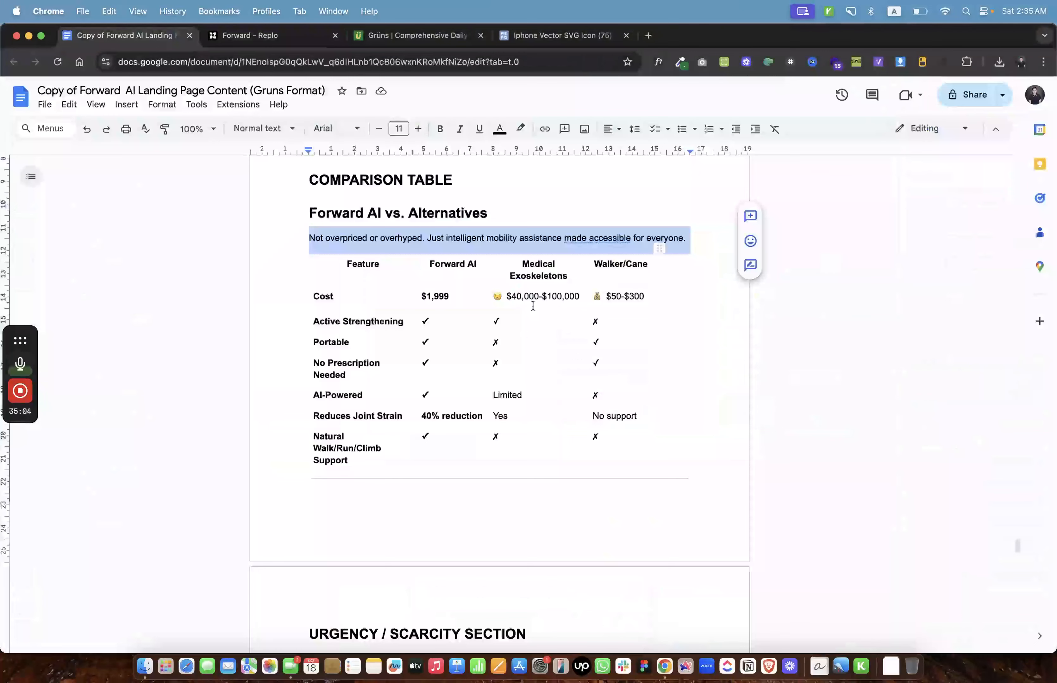
pyautogui.doubleClick(367, 266)
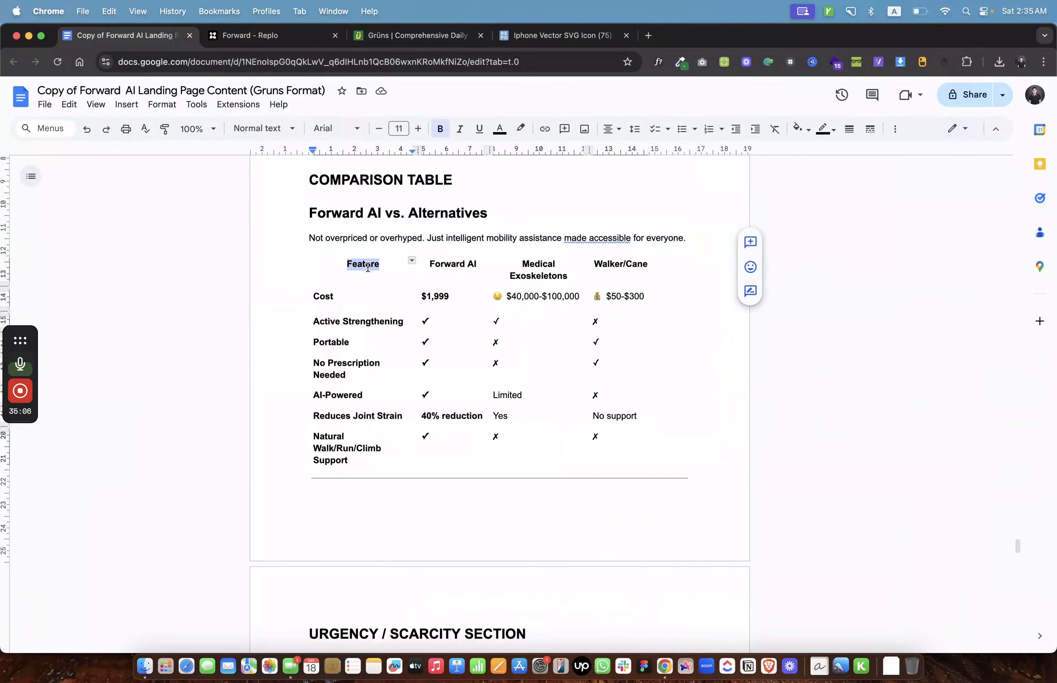
pyautogui.click(312, 45)
pyautogui.click(155, 39)
pyautogui.click(255, 43)
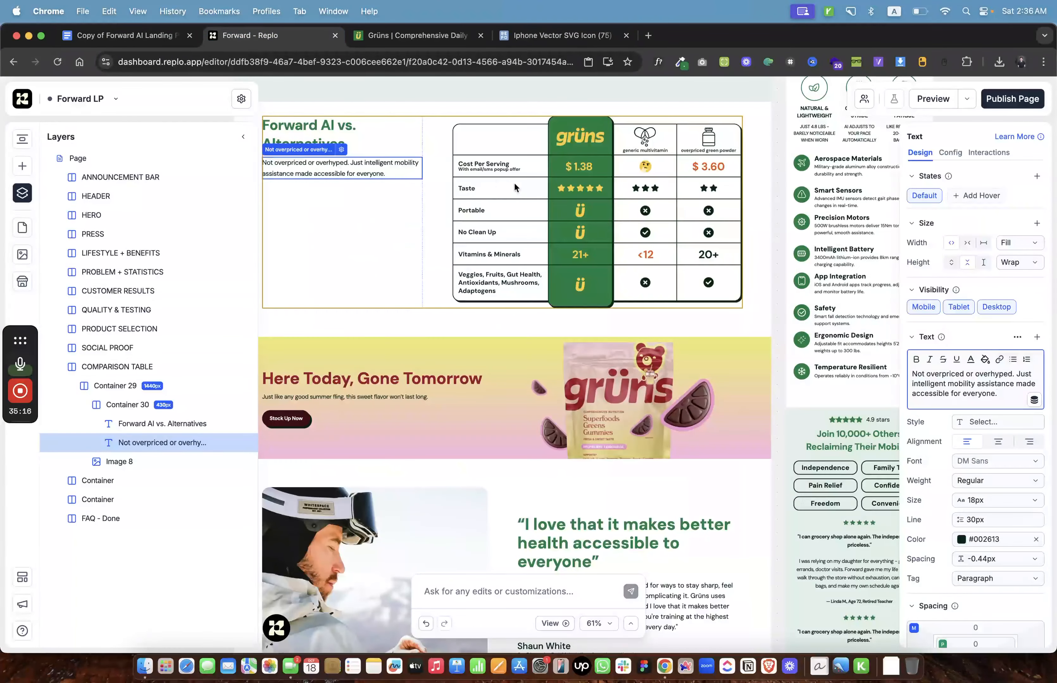
# Examine the comparison table image, the urgency section copy in Google Docs and the limited-edition banner on the live Grüns page.
pyautogui.doubleClick(460, 190)
pyautogui.doubleClick(463, 190)
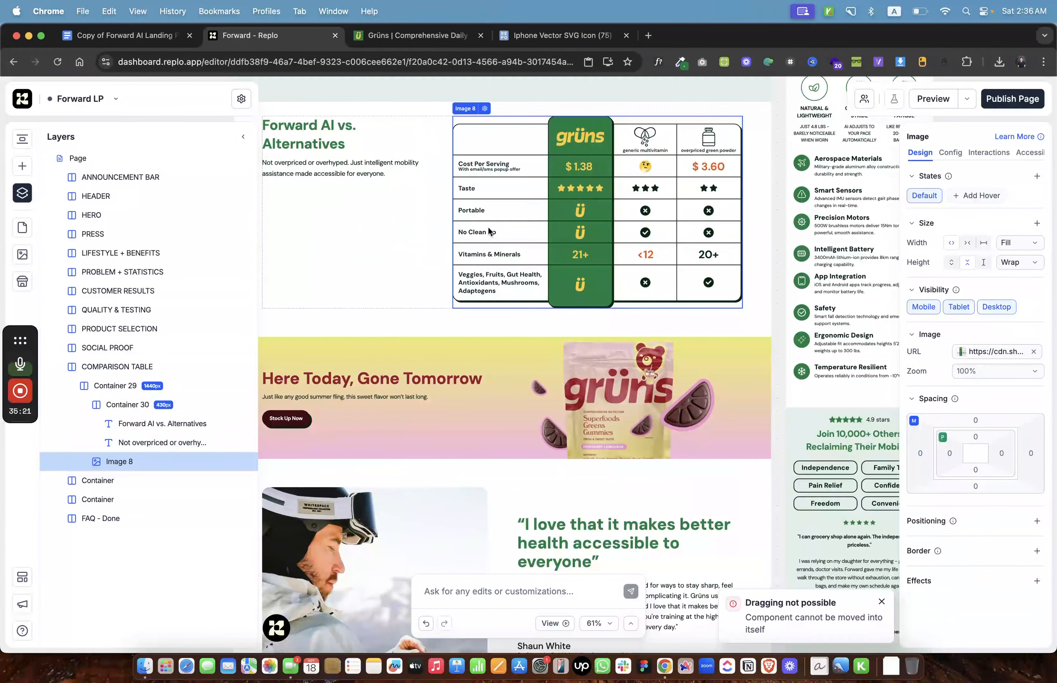
pyautogui.scroll(-5, 487, 226)
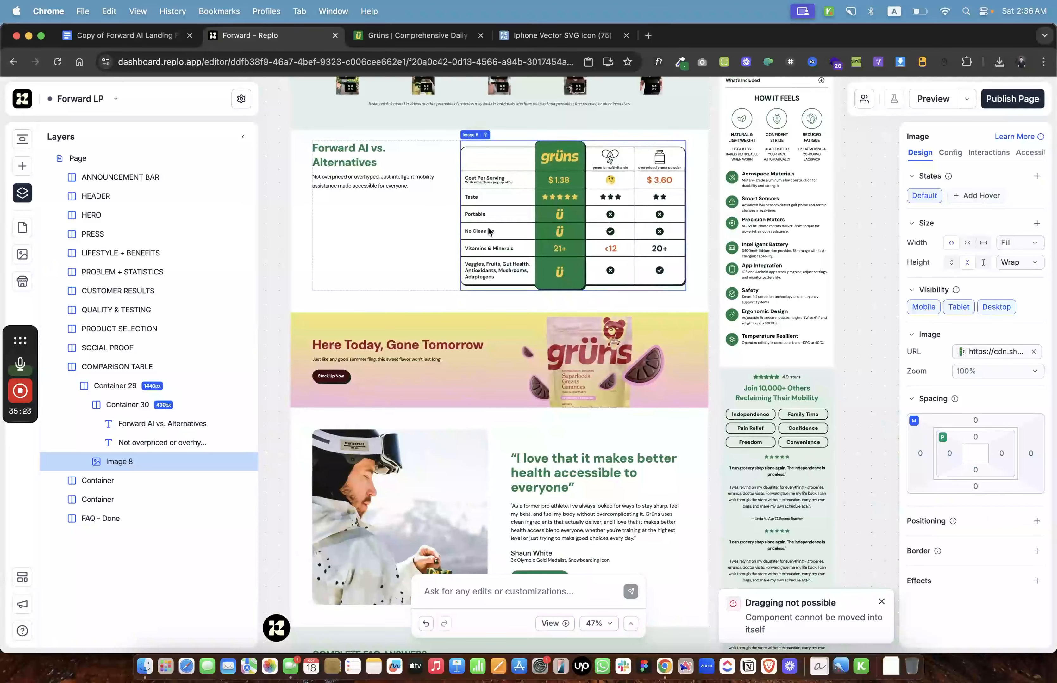
pyautogui.click(139, 39)
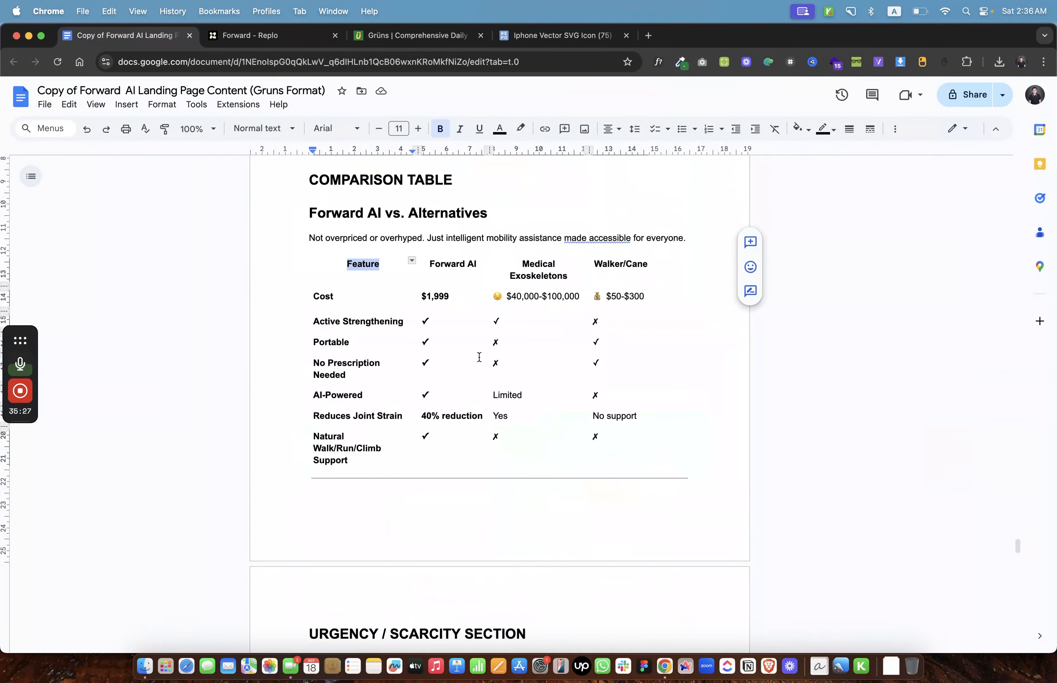
pyautogui.scroll(-8, 479, 357)
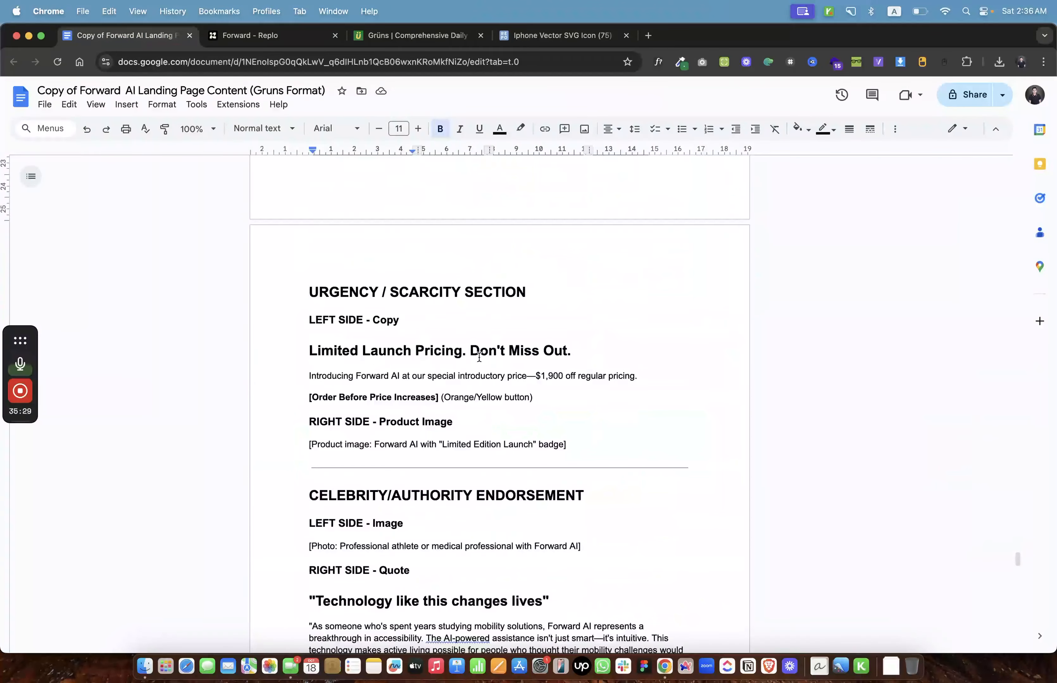
pyautogui.scroll(-2, 479, 358)
pyautogui.hotkey('ctrl', 'Tab')
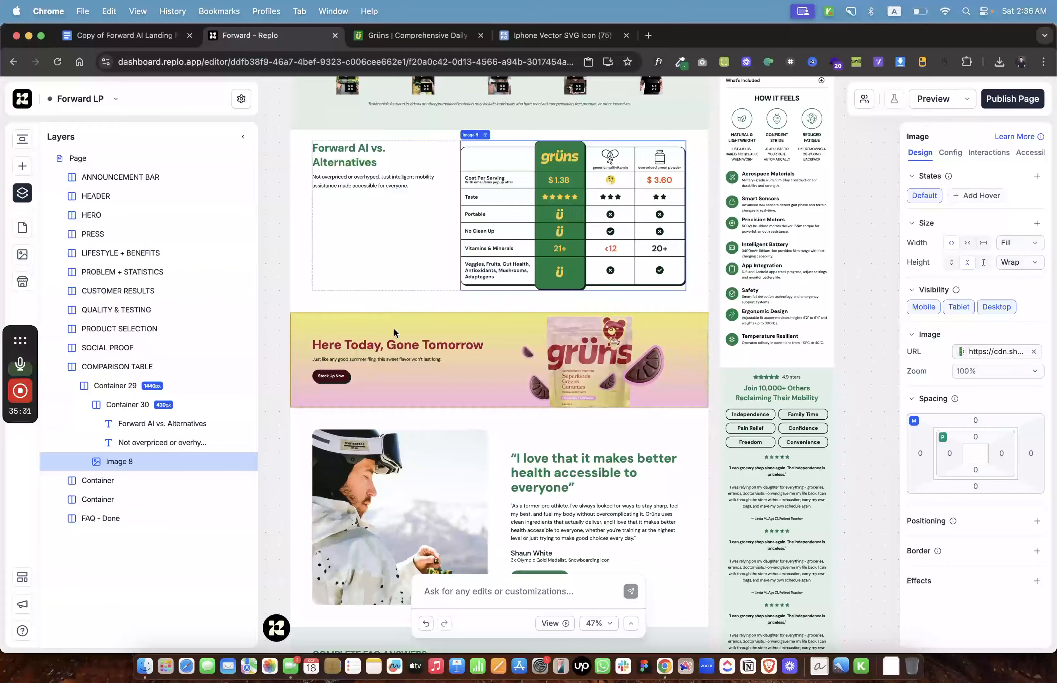
pyautogui.hotkey('ctrl', 'Tab')
pyautogui.scroll(-10, 417, 366)
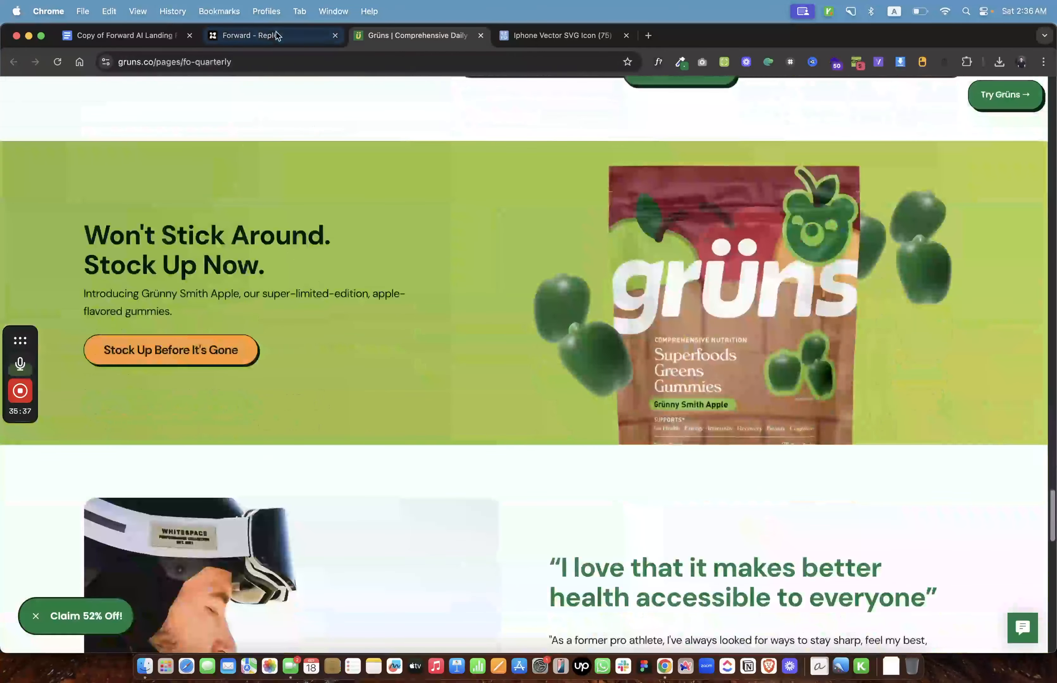
# Rename the limited-edition banner's container in Replo as URGENCY / SCARCITY SECTION, using the heading from the Google Docs copy.
pyautogui.click(275, 36)
pyautogui.click(151, 35)
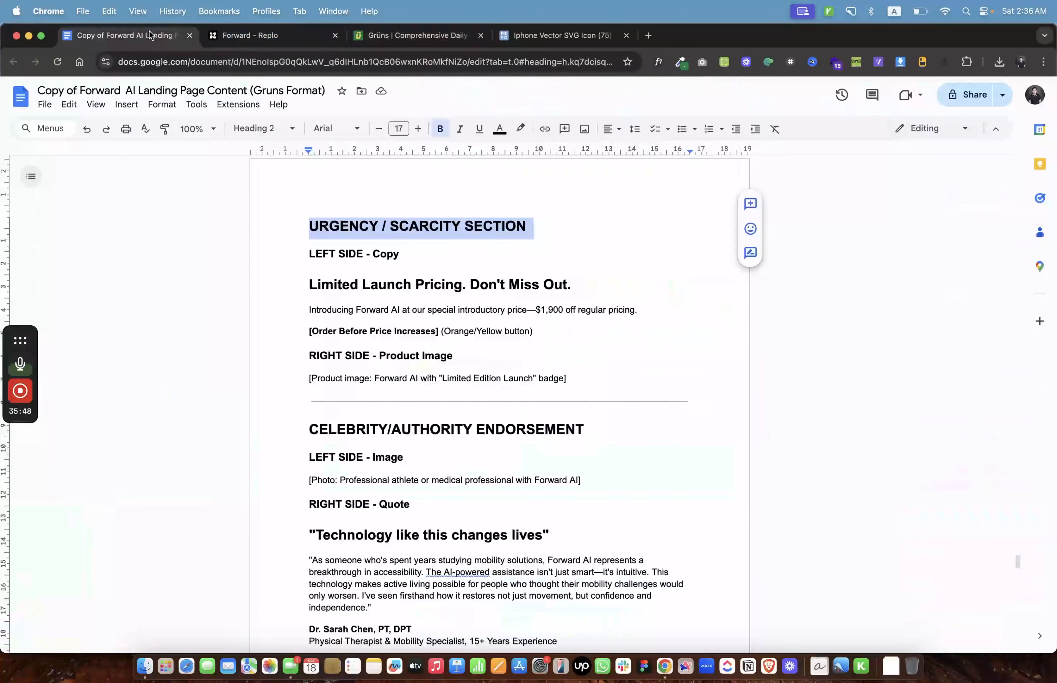
pyautogui.click(276, 36)
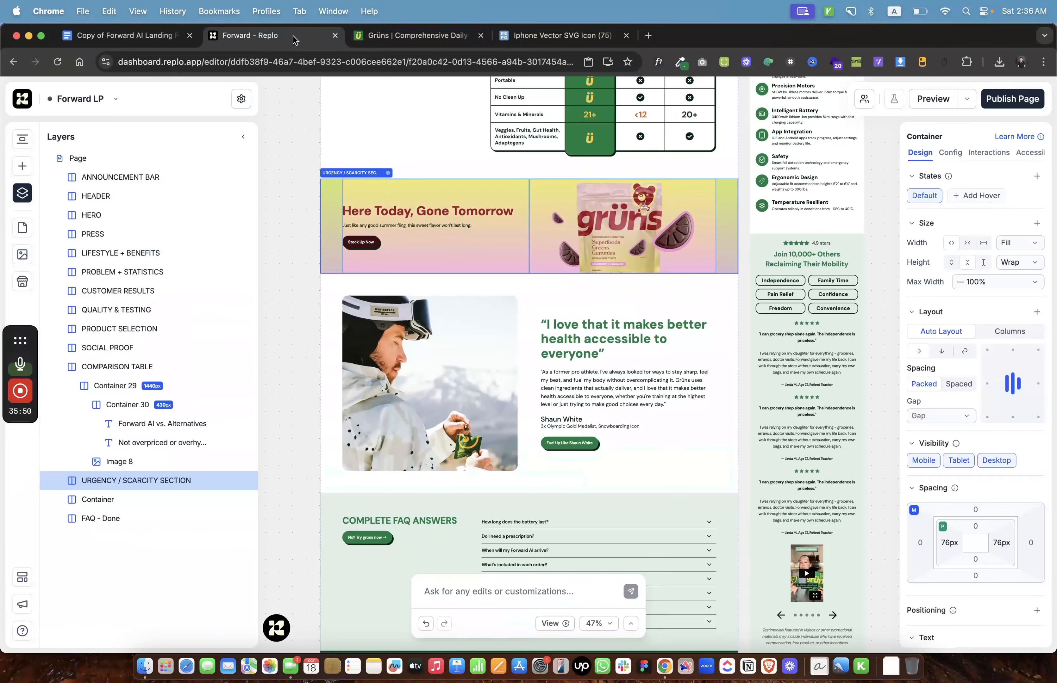
# Replace the urgency banner's headline with "Limited Launch Pricing. Don't Miss Out.", its description with the $1,900-off line and its button text with "Order Before Price Increases".
pyautogui.click(148, 36)
pyautogui.tripleClick(378, 284)
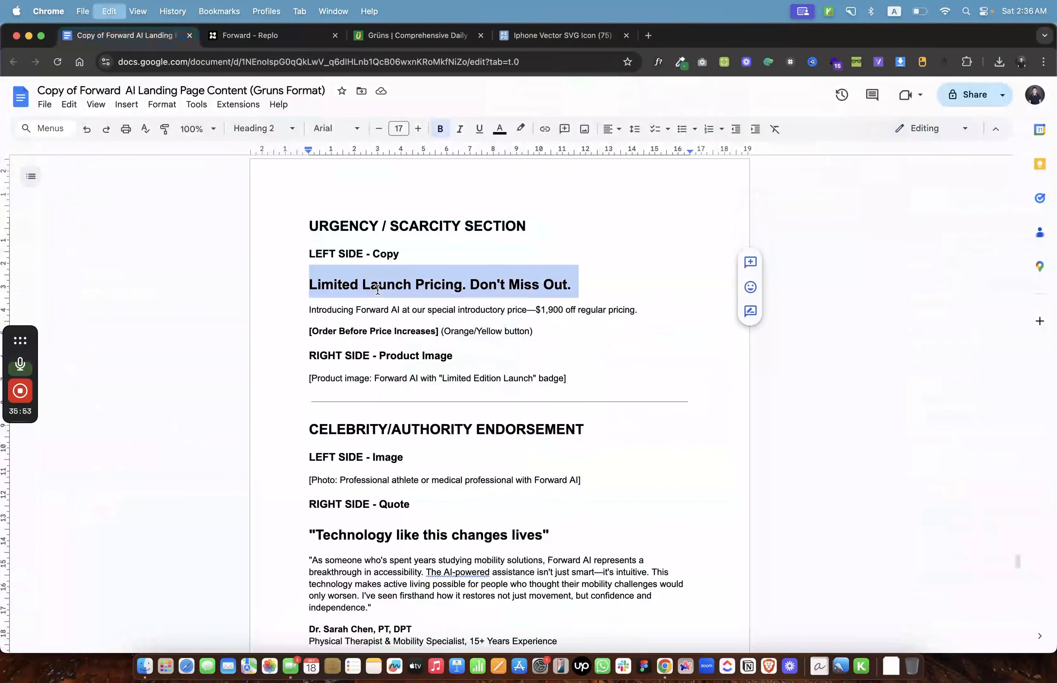
pyautogui.press('super+c')
pyautogui.hotkey('ctrl', 'Tab')
pyautogui.press('super+a')
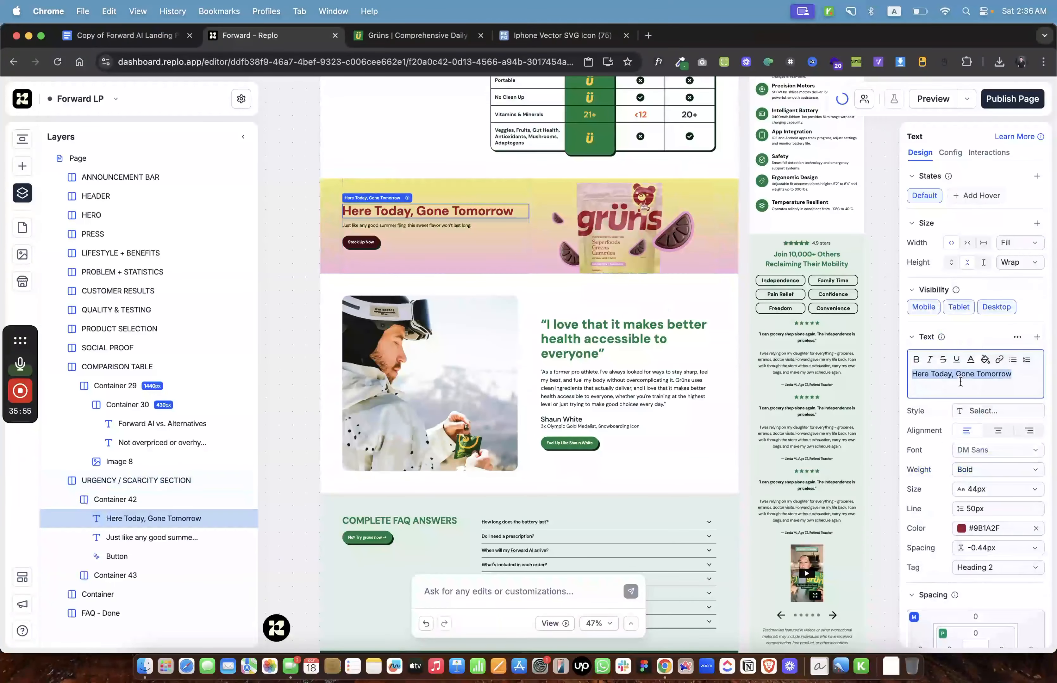
pyautogui.hotkey('ctrl', 'shift', 'Tab')
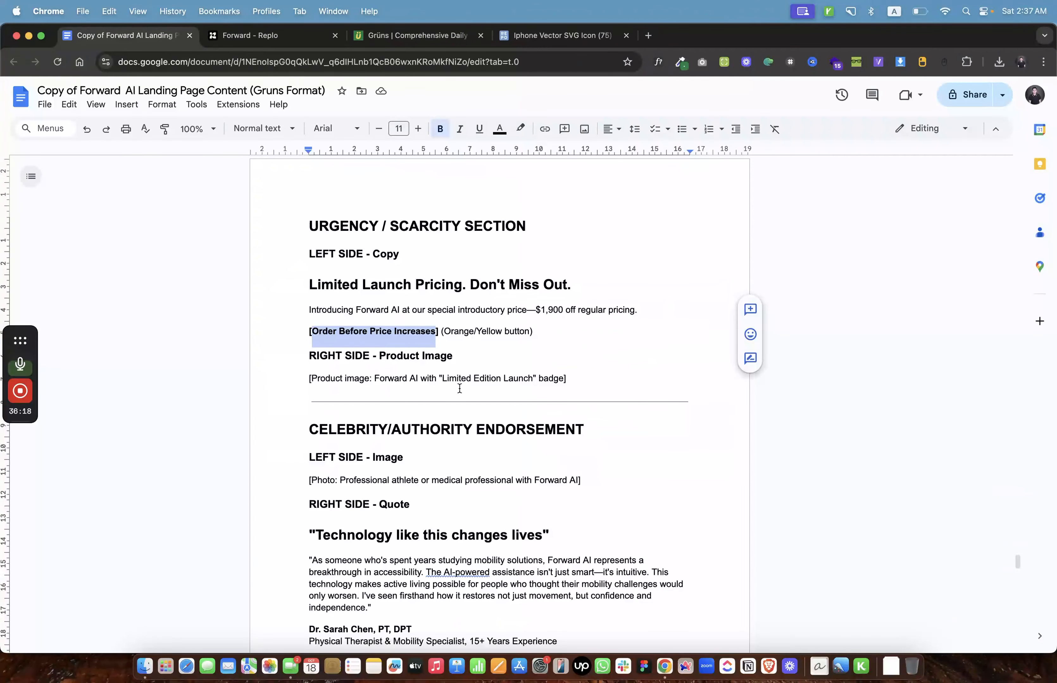
# Replace the gummies package image in the urgency banner with the leg exoskeleton image from the Replo assets.
pyautogui.hotkey('ctrl', 'Tab')
pyautogui.click(626, 233)
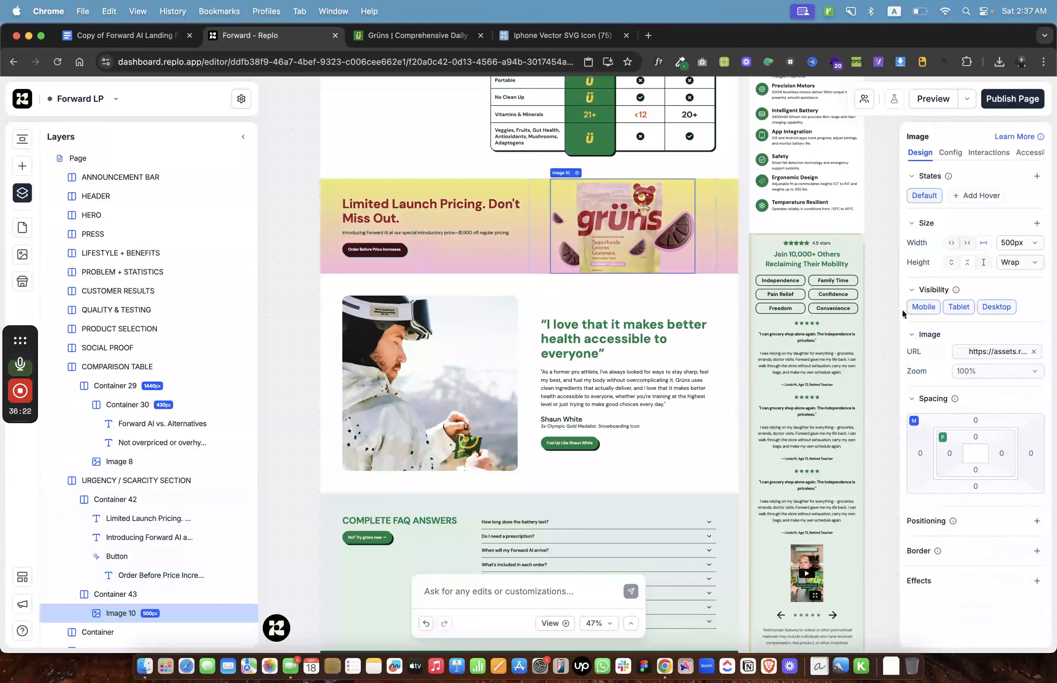
pyautogui.click(962, 352)
pyautogui.click(824, 354)
pyautogui.scroll(-5, 608, 425)
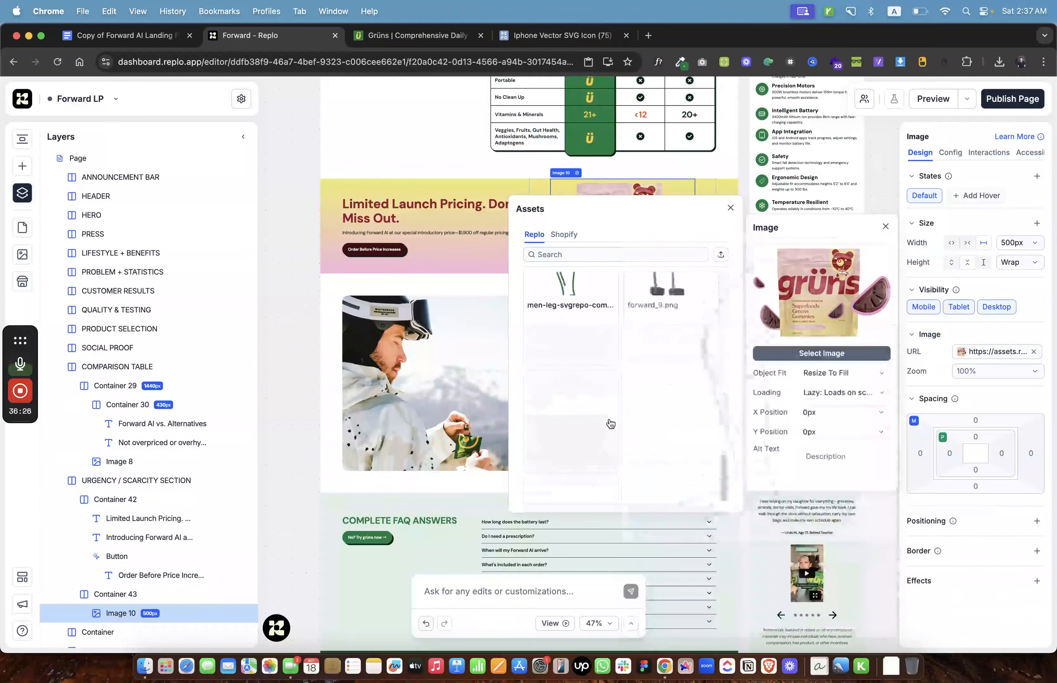
pyautogui.click(657, 354)
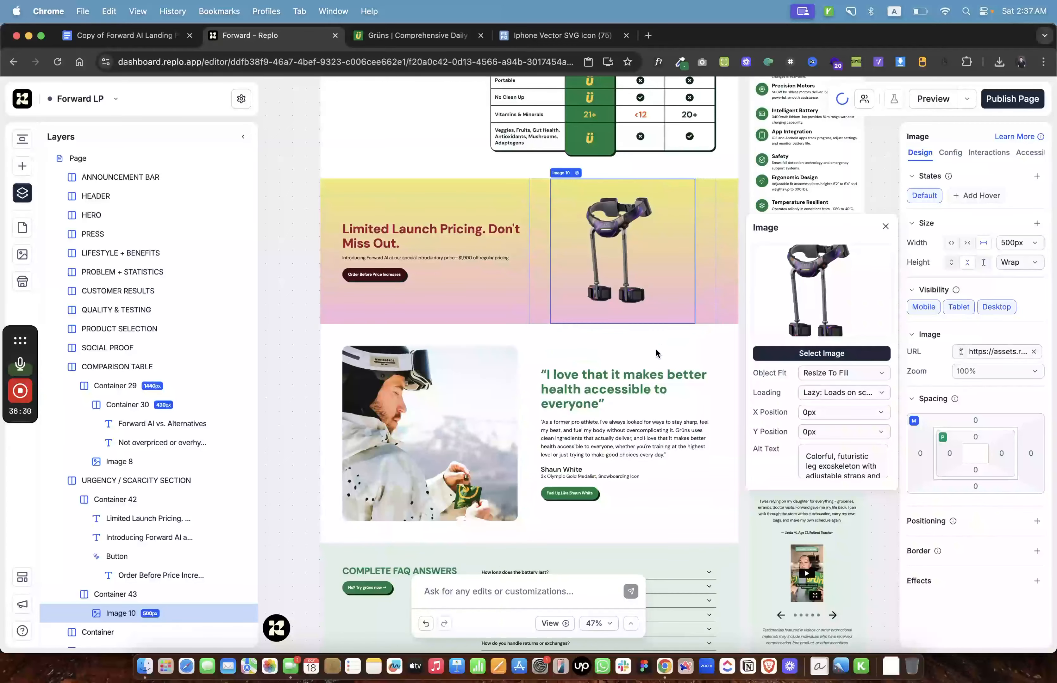
# Switch the exoskeleton image in the urgency banner from a fixed pixel width to automatic sizing.
pyautogui.click(968, 243)
pyautogui.click(277, 214)
pyautogui.scroll(-2, 277, 214)
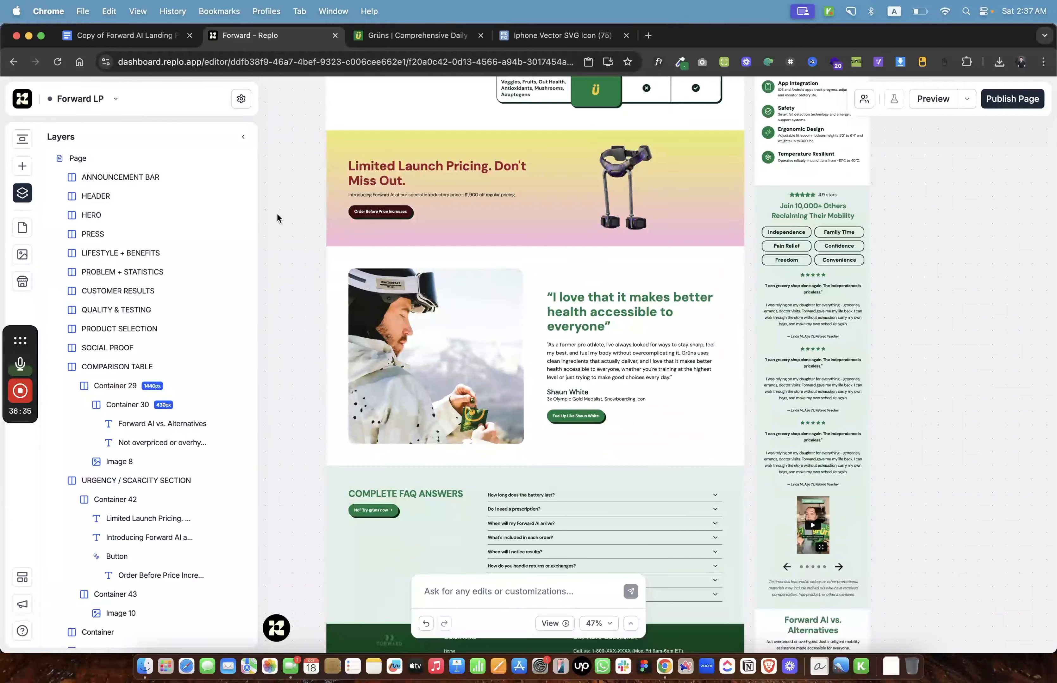
# Rename the athlete quote section's container in Replo as CELEBRITY/AUTHORITY ENDORSEMENT, using the heading from the Google Docs copy.
pyautogui.press('super+1')
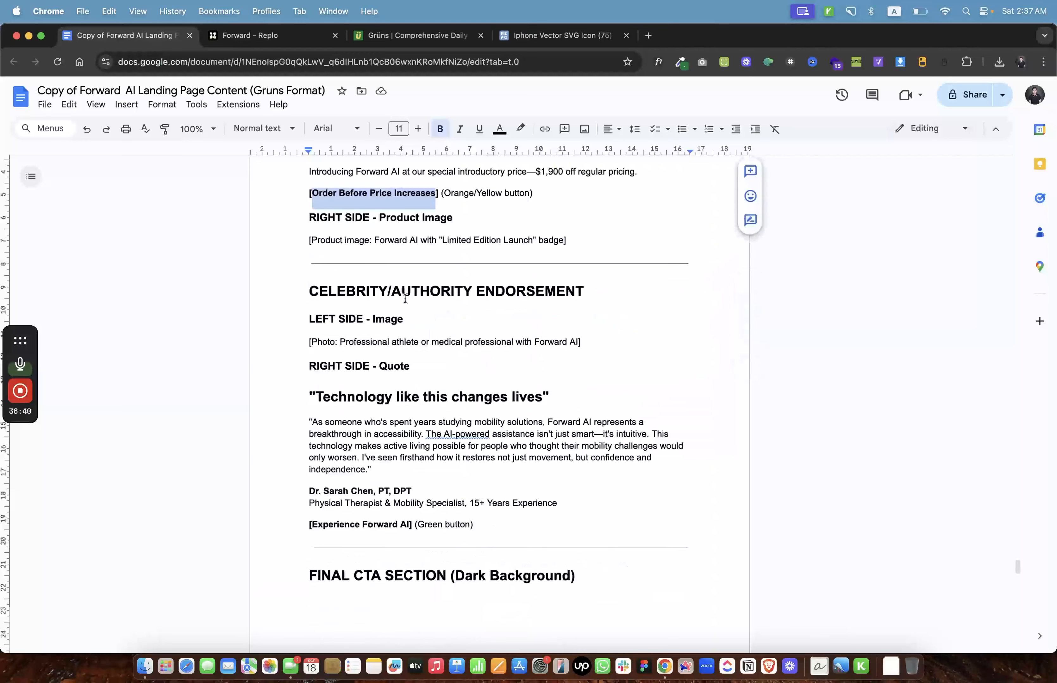
pyautogui.click(260, 30)
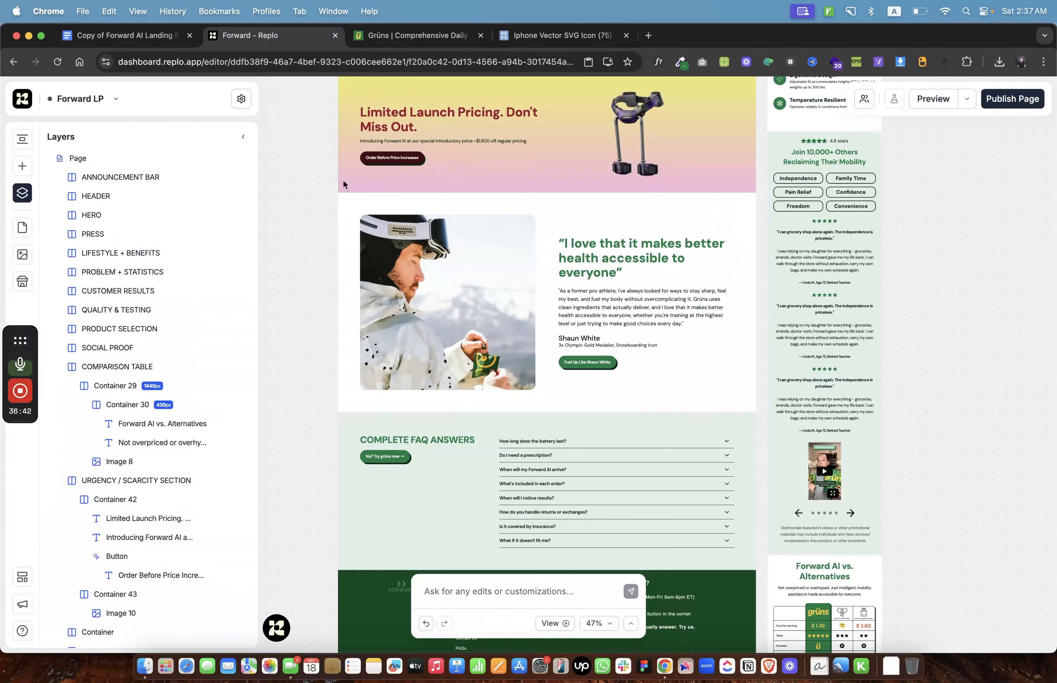
pyautogui.press('super+3')
pyautogui.scroll(-2, 365, 355)
pyautogui.press('super+1')
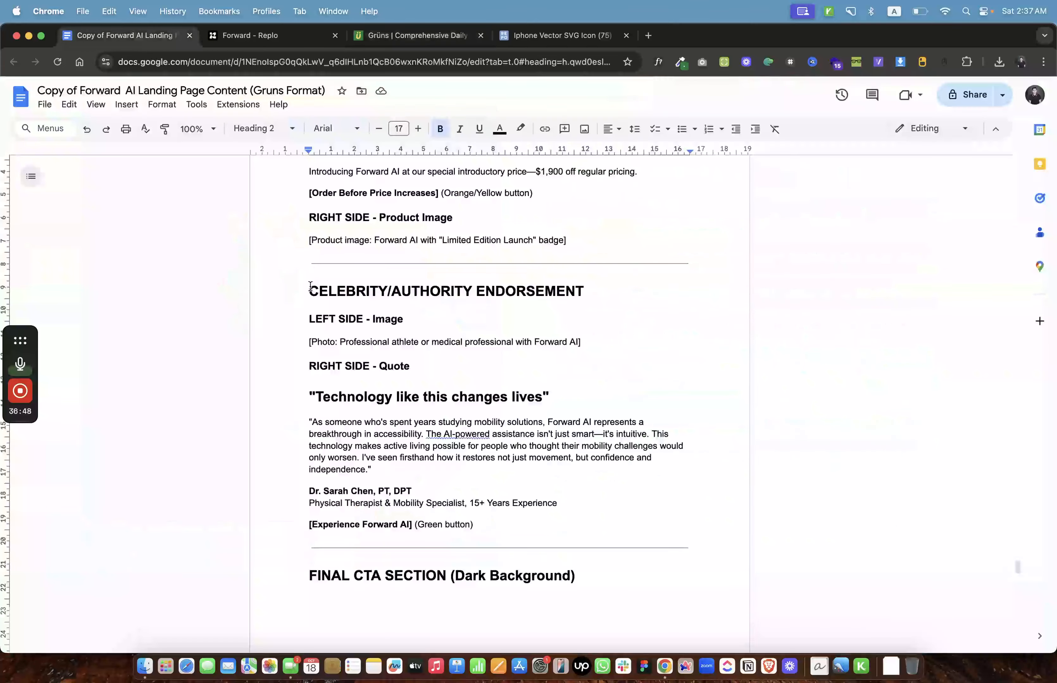
pyautogui.click(309, 36)
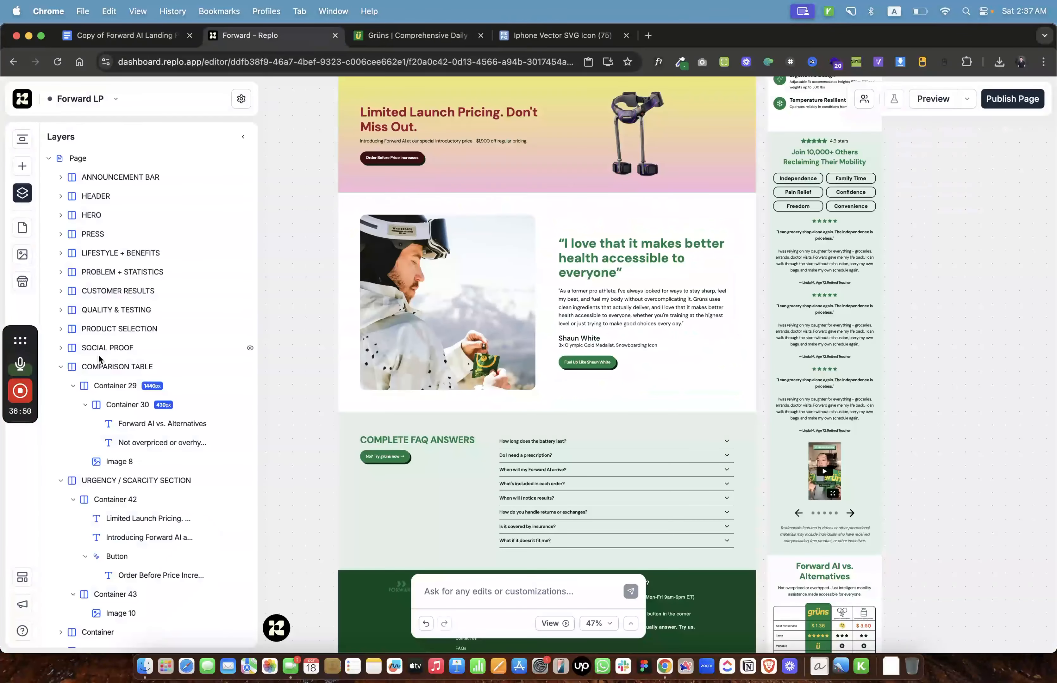
pyautogui.click(103, 403)
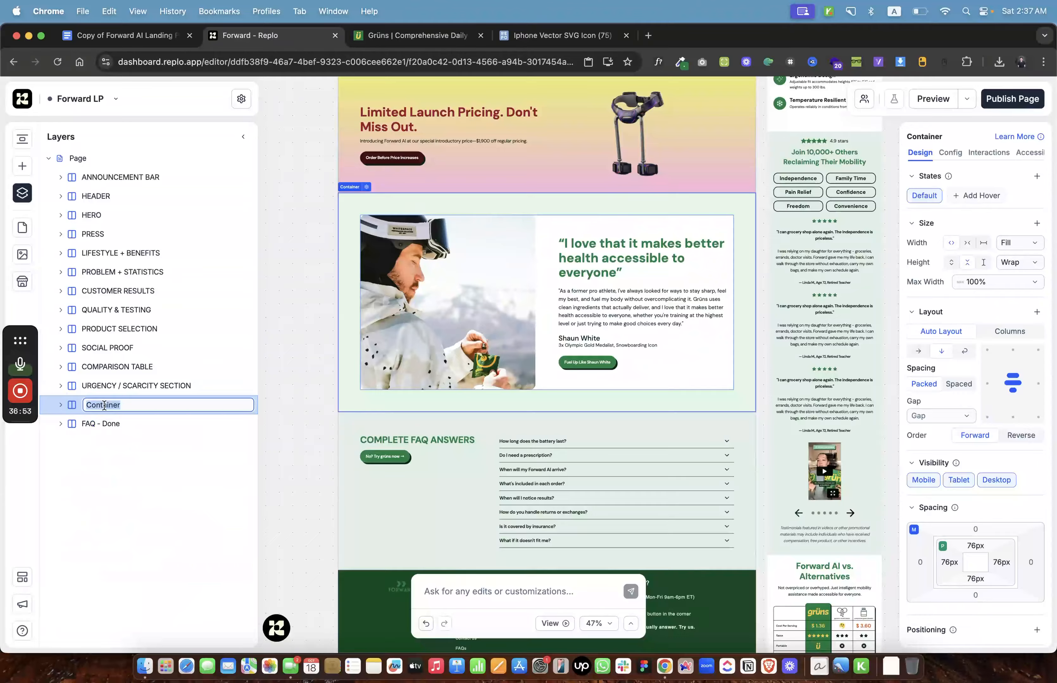
# Check the endorsement photo requirement in Google Docs and open the hiker photo forward_13.png from Forward's product page for its image address.
pyautogui.press('super+1')
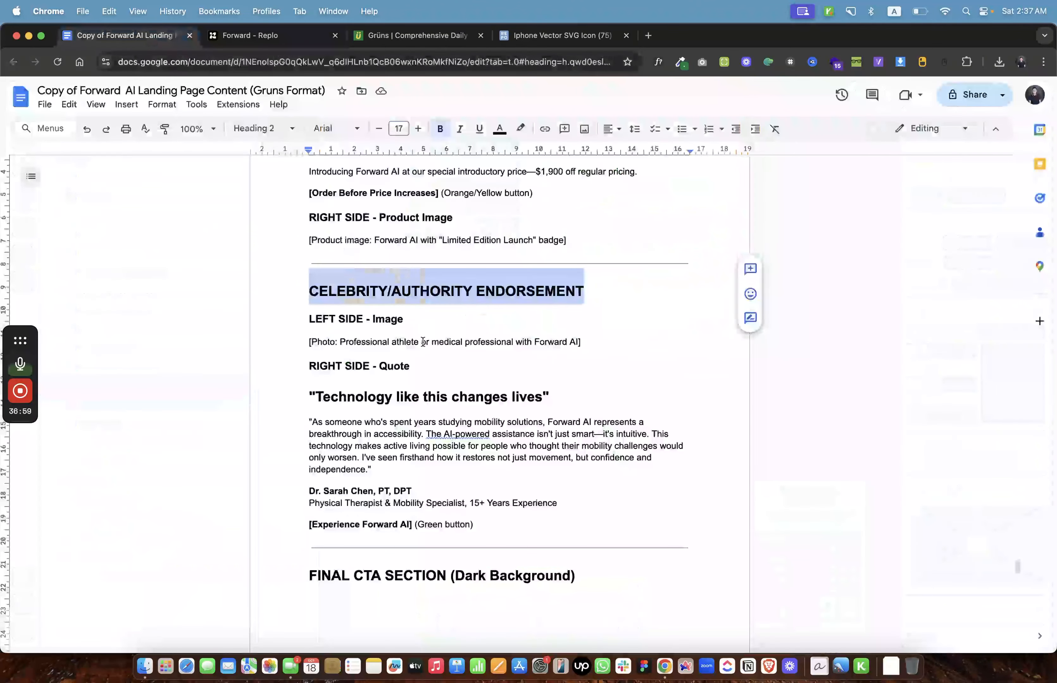
pyautogui.scroll(-2, 422, 342)
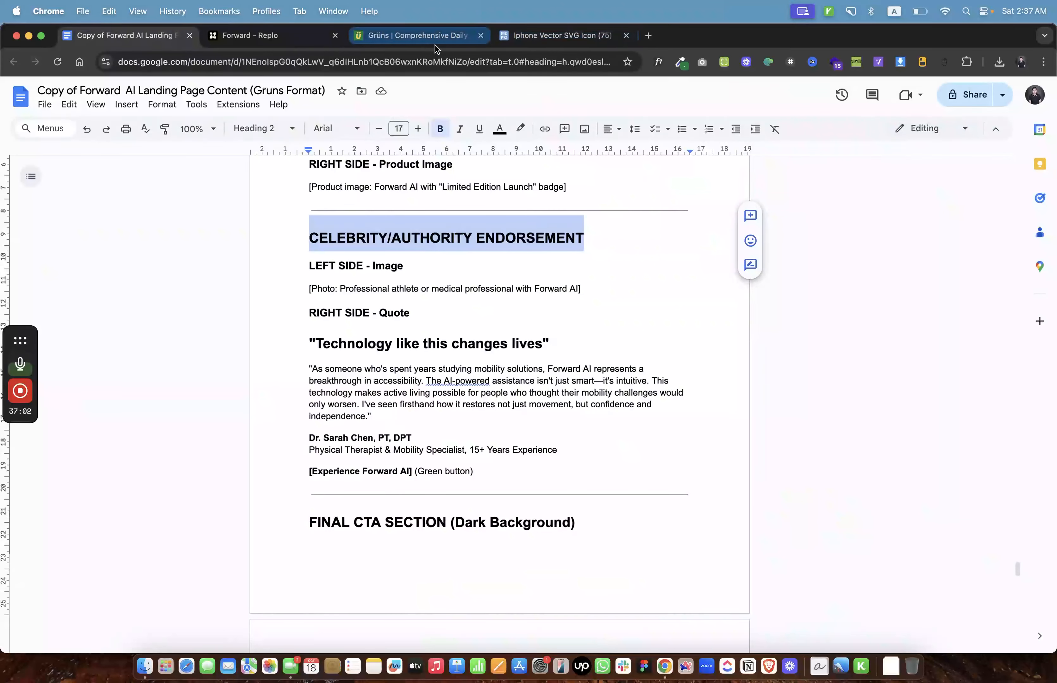
pyautogui.click(417, 37)
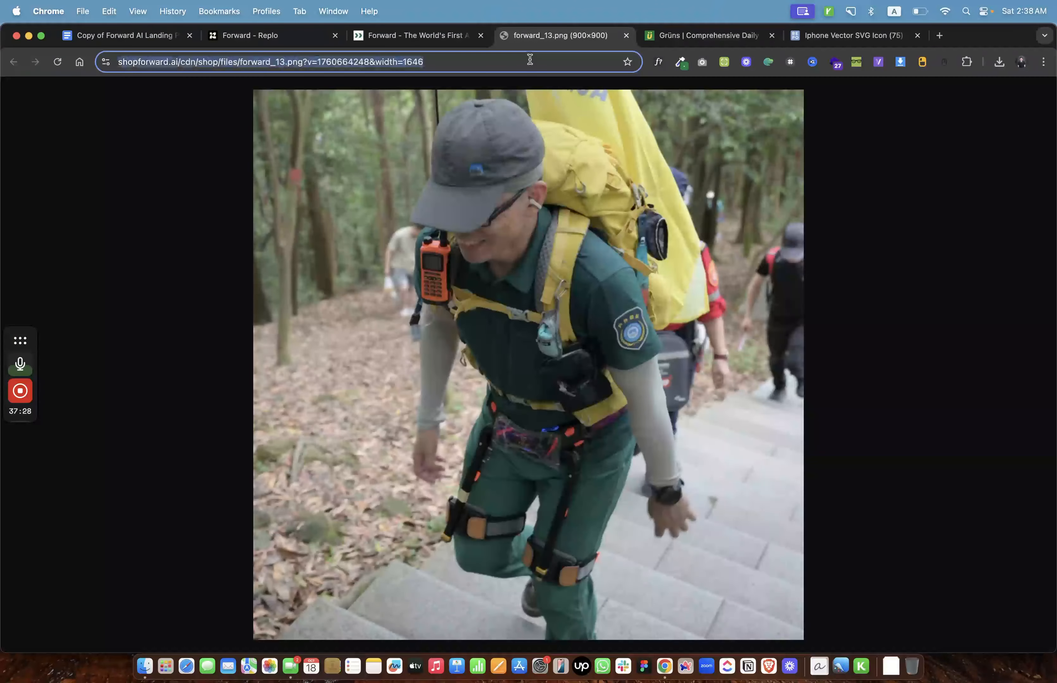
pyautogui.click(412, 39)
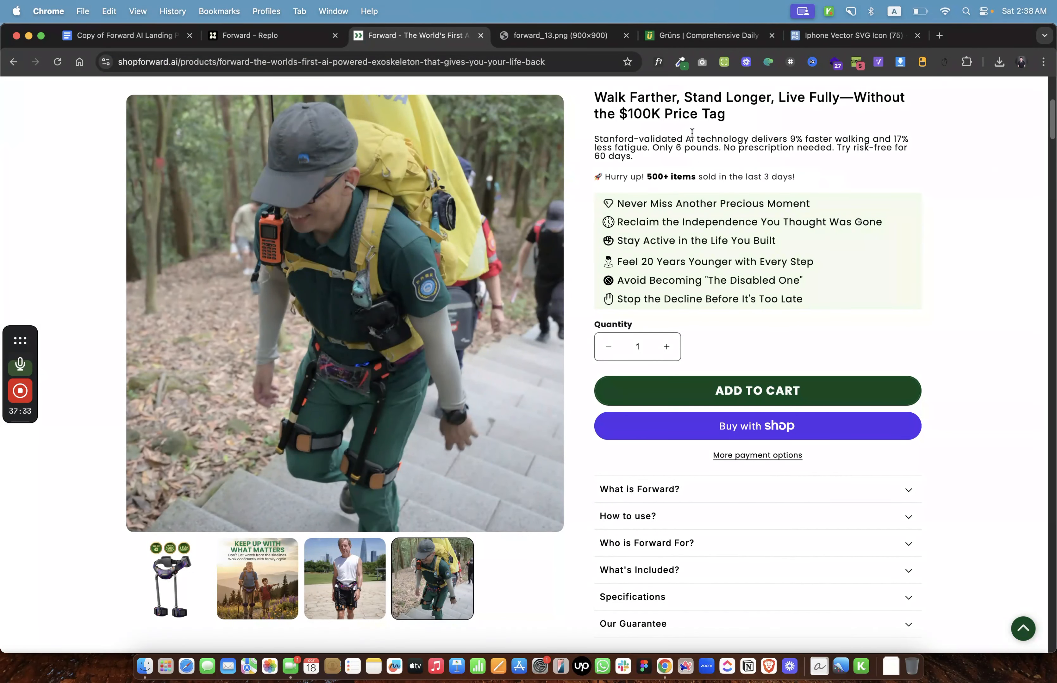
# Try selecting the description text on Forward's product page with the copy-unlocking browser extension temporarily enabled.
pyautogui.click(922, 65)
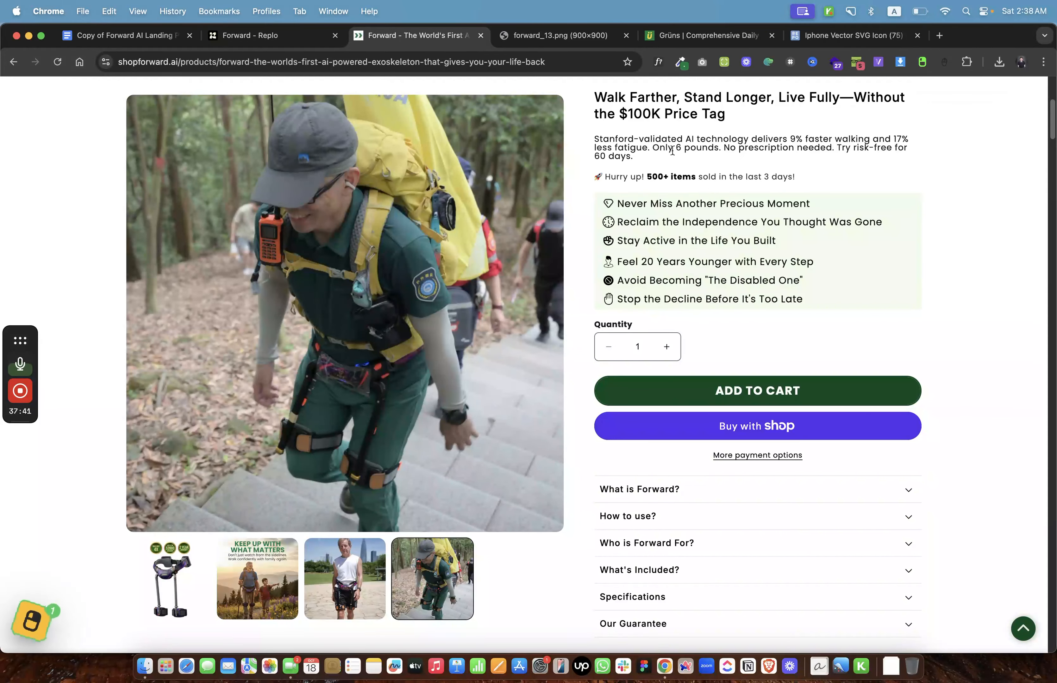
pyautogui.moveTo(628, 114); pyautogui.dragTo(698, 167)
pyautogui.click(698, 167)
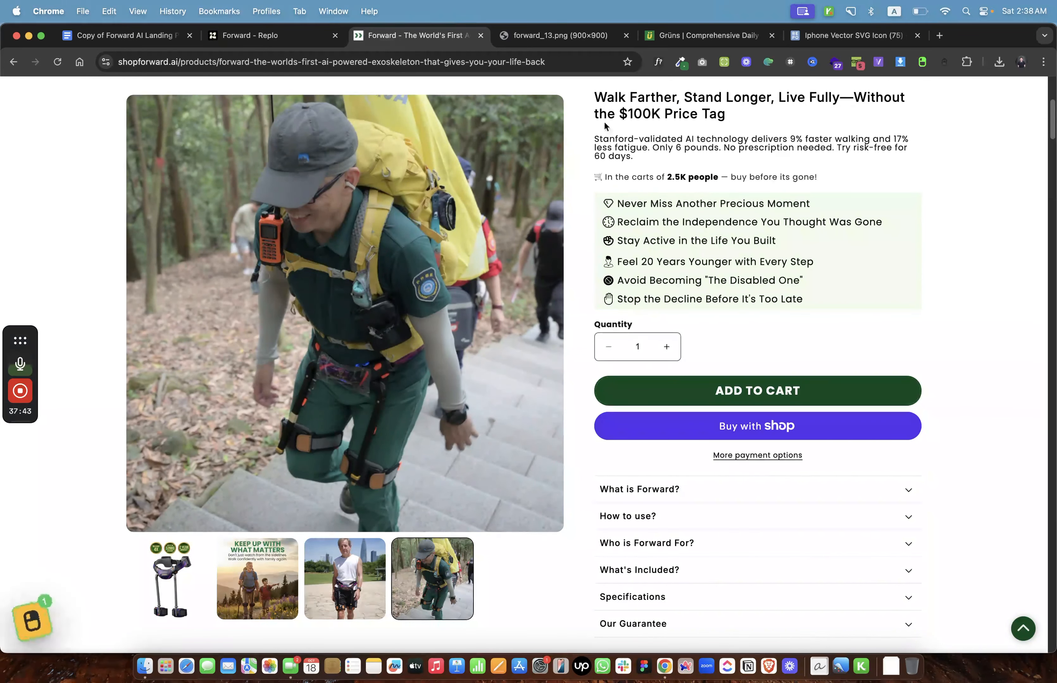
pyautogui.moveTo(604, 122); pyautogui.dragTo(718, 175)
pyautogui.click(664, 160)
pyautogui.moveTo(529, 189); pyautogui.dragTo(585, 190)
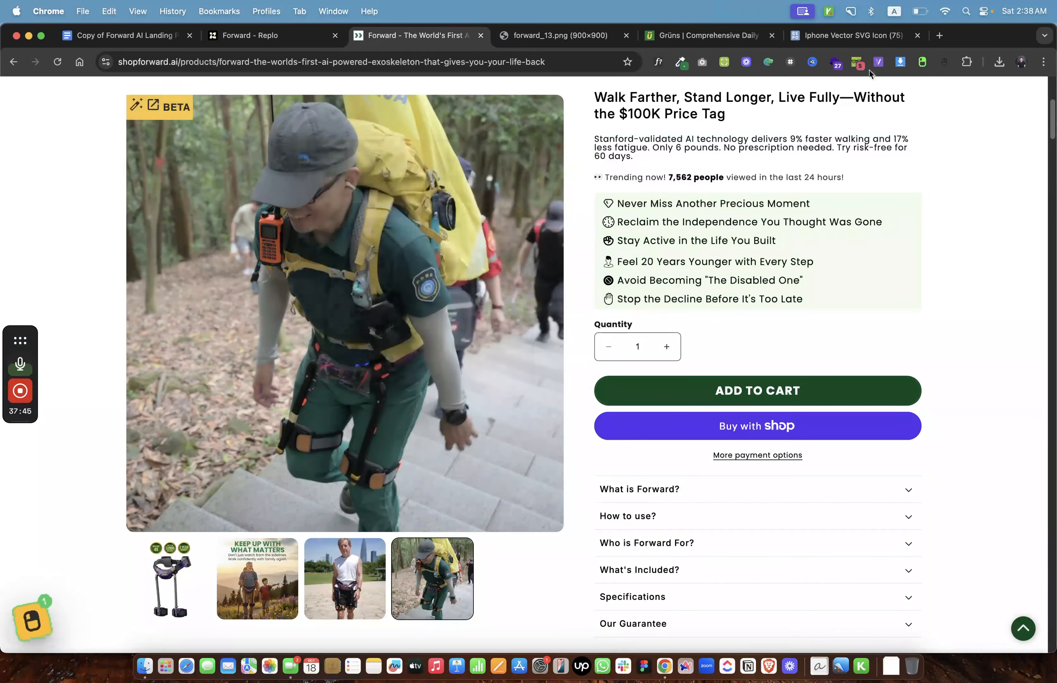
pyautogui.click(922, 63)
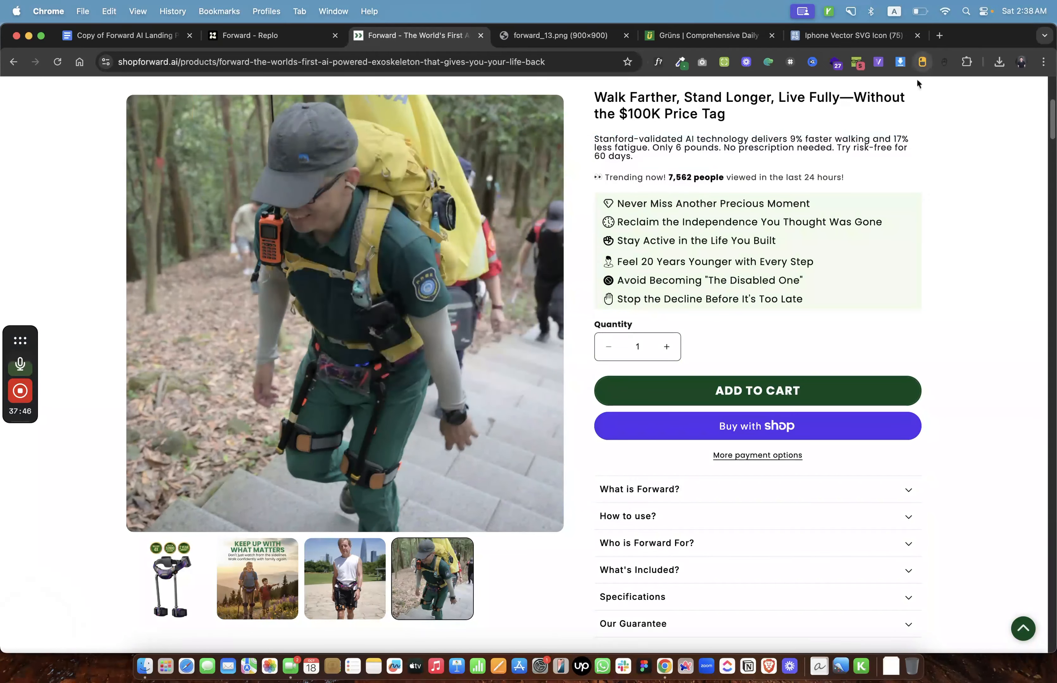
# Replace the endorsement section's photo in Replo with forward_13.png and its headline with "Technology like this changes lives".
pyautogui.click(299, 41)
pyautogui.click(433, 205)
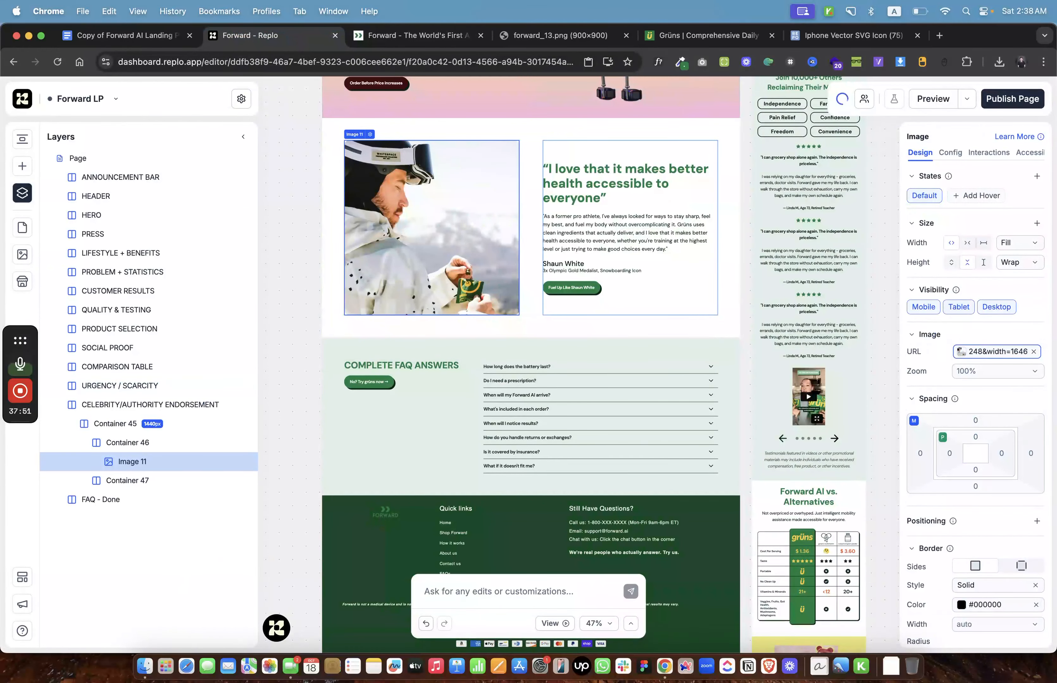
pyautogui.click(170, 38)
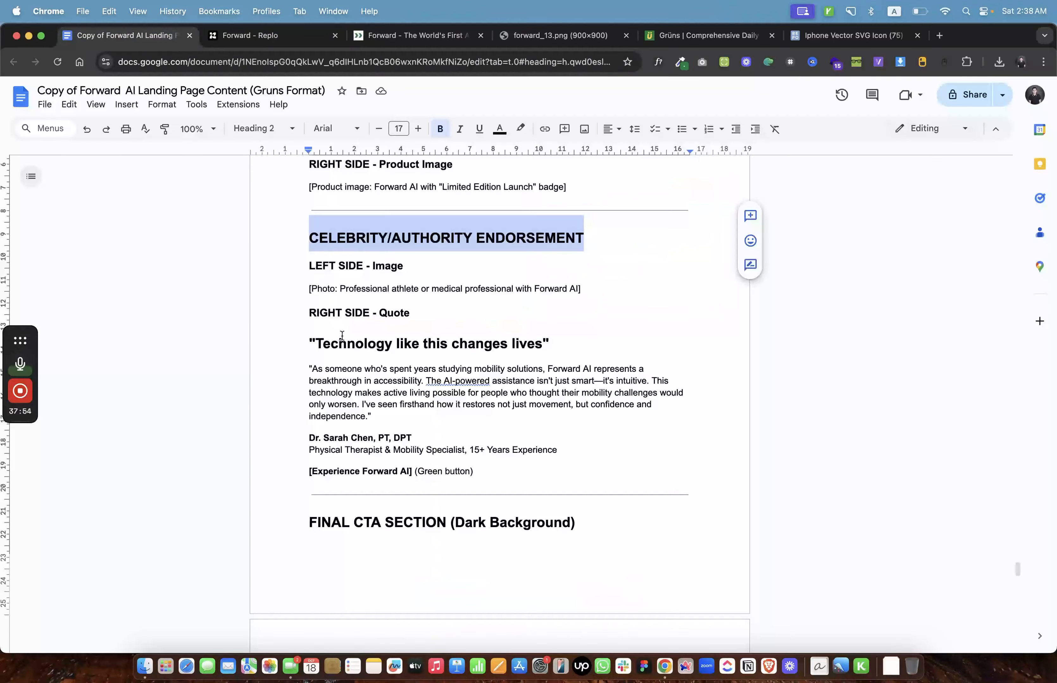
pyautogui.scroll(-1, 340, 335)
pyautogui.click(317, 298)
pyautogui.doubleClick(565, 302)
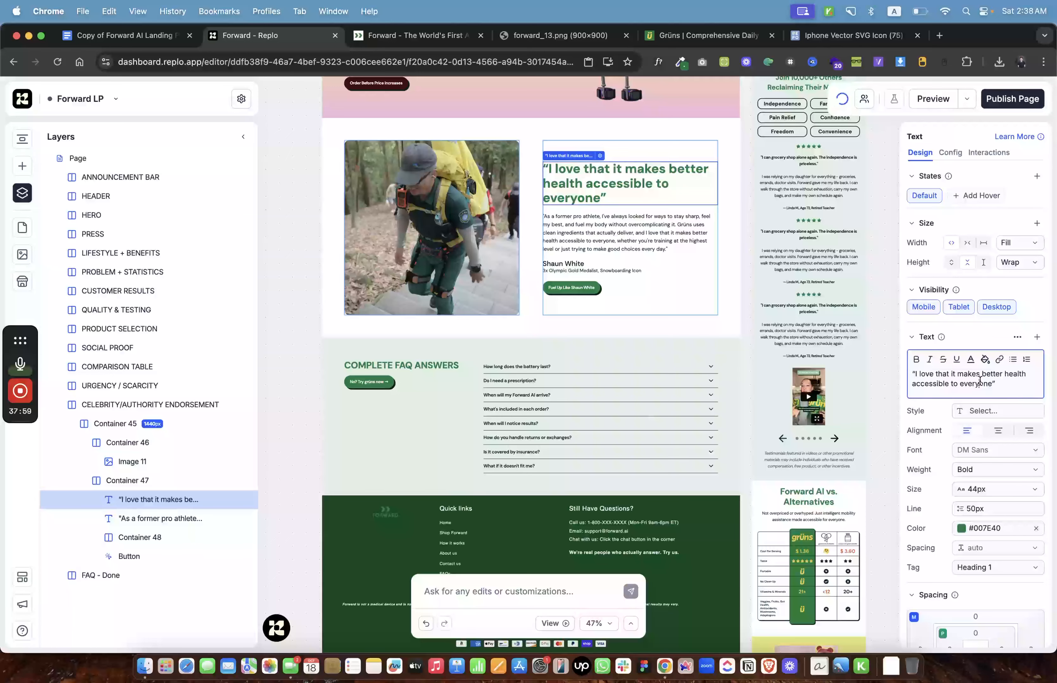
pyautogui.tripleClick(979, 381)
pyautogui.write('"Technology like this changes lives"')
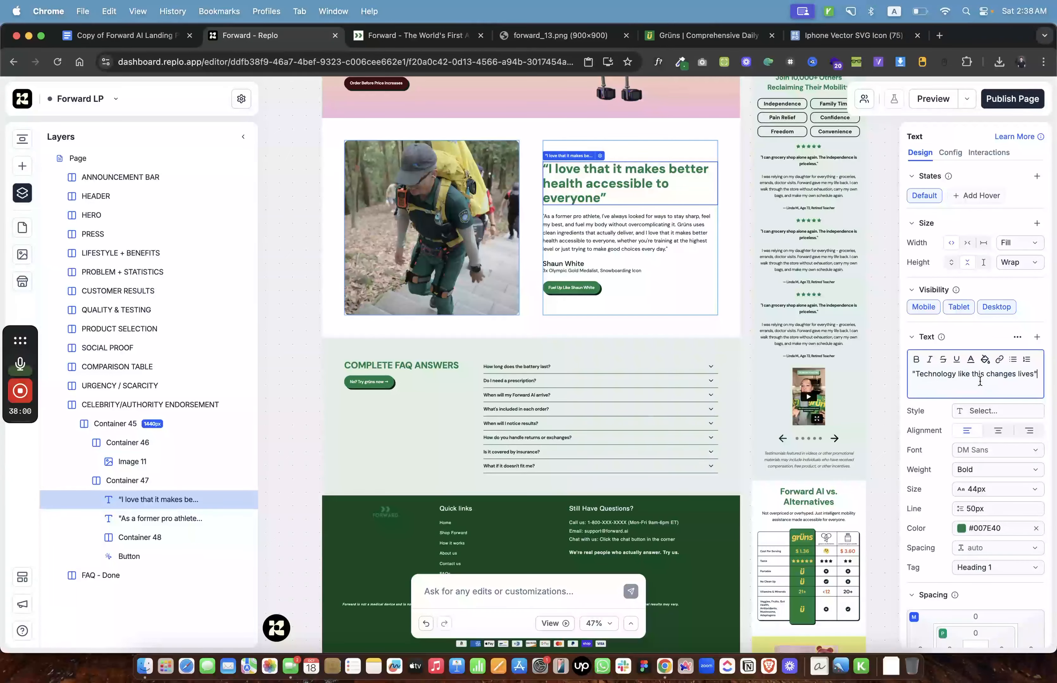
# Replace the endorsement section's quote paragraph with the mobility-solutions quote from the Google Docs copy.
pyautogui.click(129, 36)
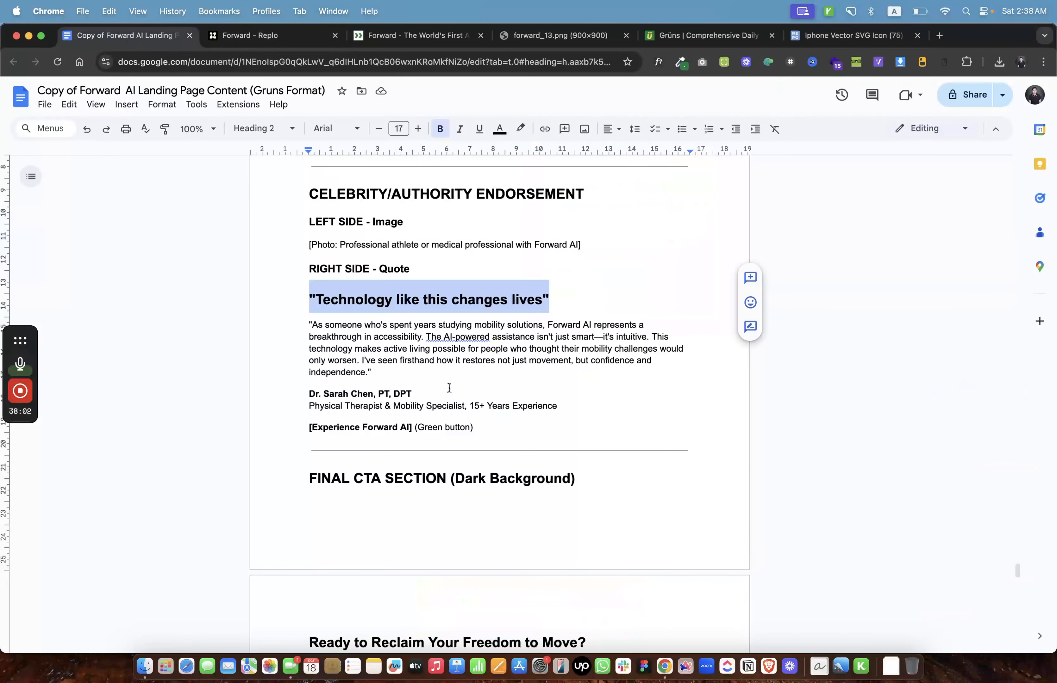
pyautogui.moveTo(395, 374); pyautogui.dragTo(288, 326)
pyautogui.press('super+c')
pyautogui.click(250, 36)
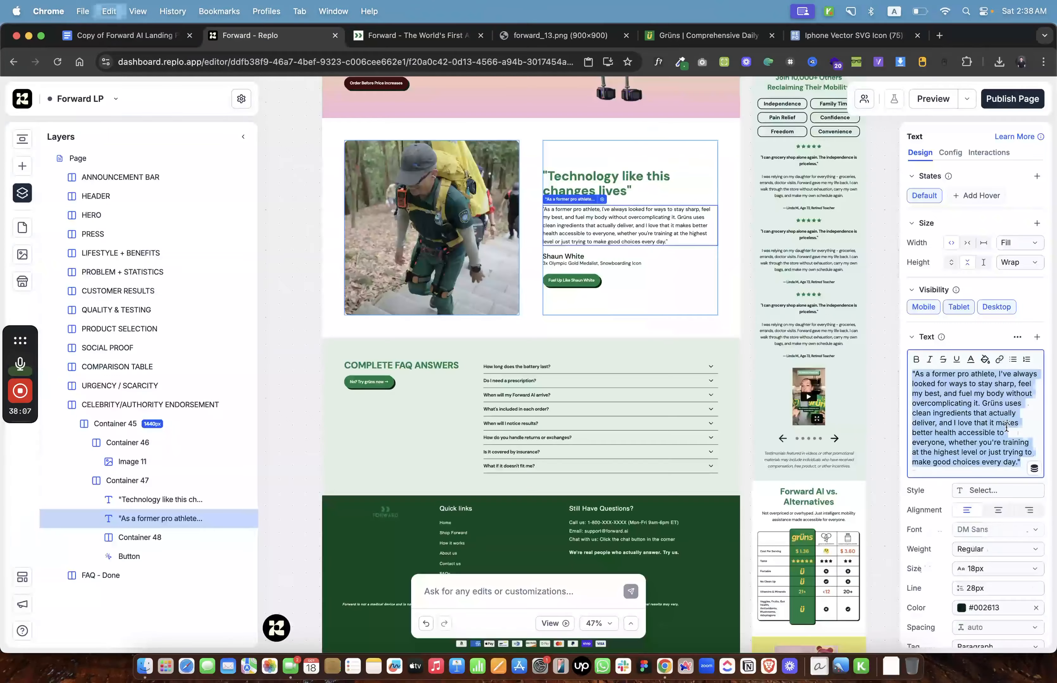
pyautogui.tripleClick(1005, 427)
pyautogui.press('super+v')
# Replace the endorser's name under the quote in Replo with the endorser's name and credentials from the Google Docs copy.
pyautogui.click(129, 36)
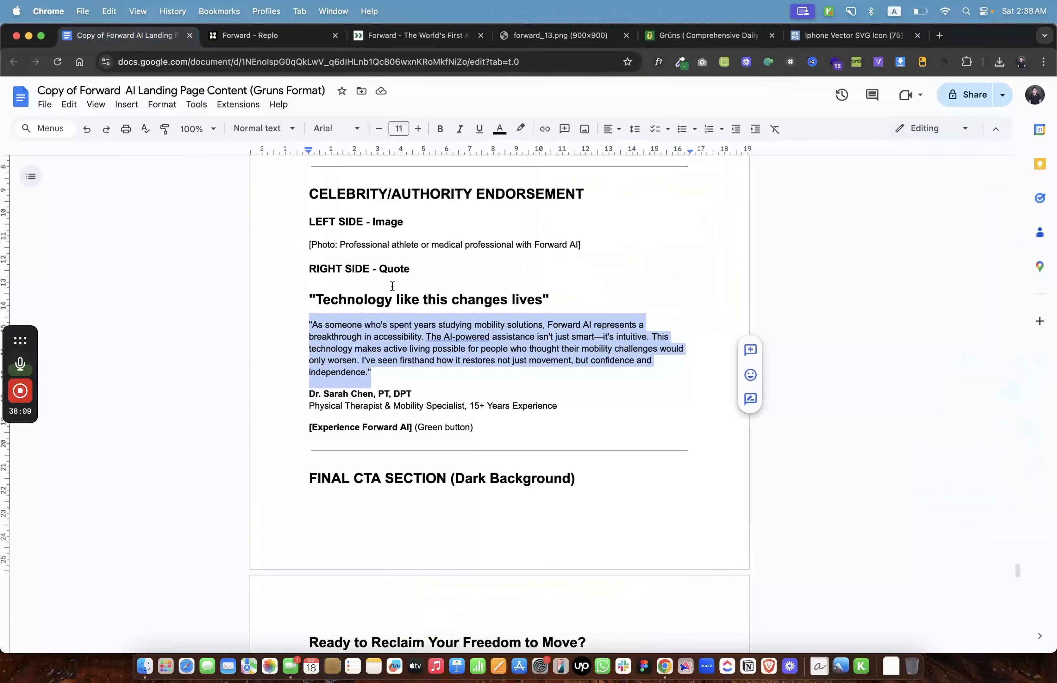
pyautogui.scroll(-2, 374, 378)
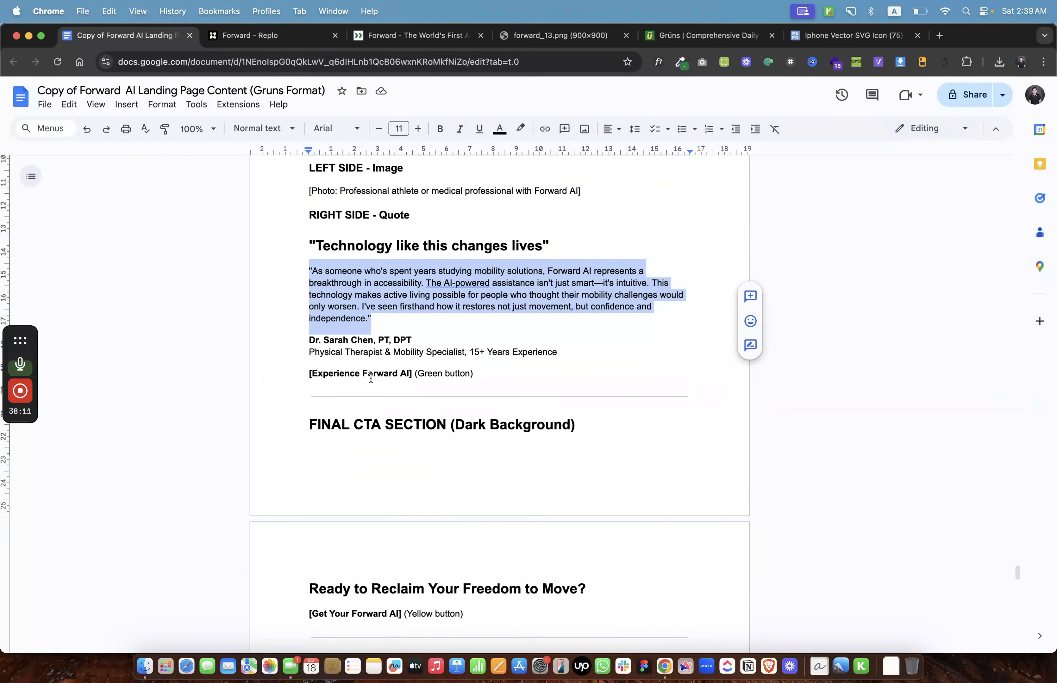
pyautogui.moveTo(413, 339); pyautogui.dragTo(292, 336)
pyautogui.press('super+c')
pyautogui.click(250, 36)
pyautogui.click(595, 263)
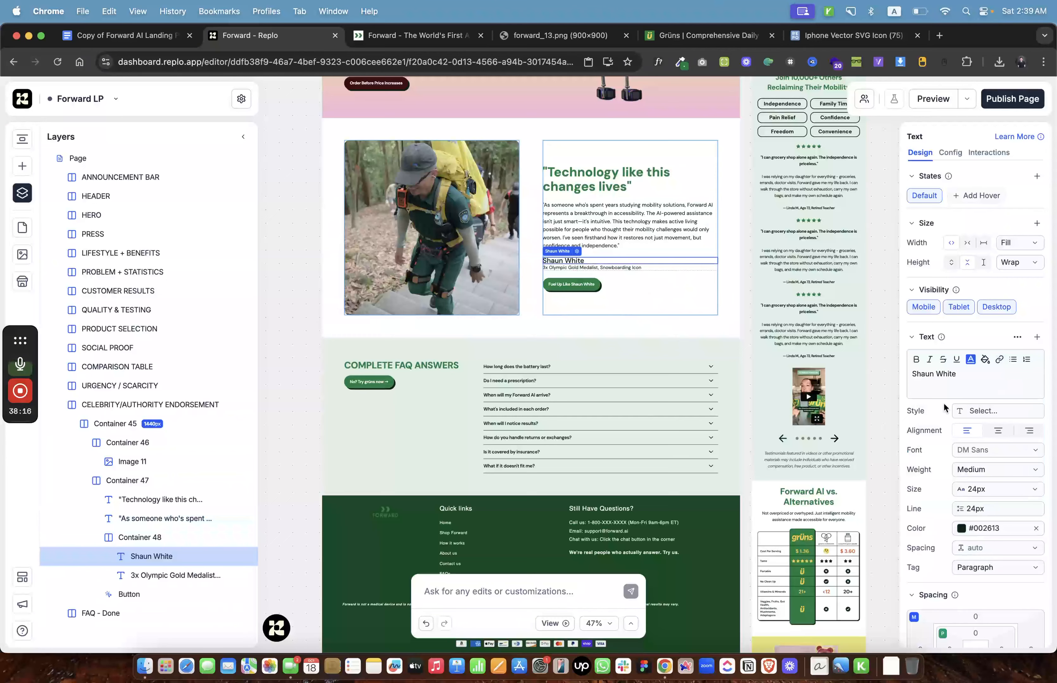
pyautogui.tripleClick(932, 374)
pyautogui.press('super+v')
pyautogui.click(993, 471)
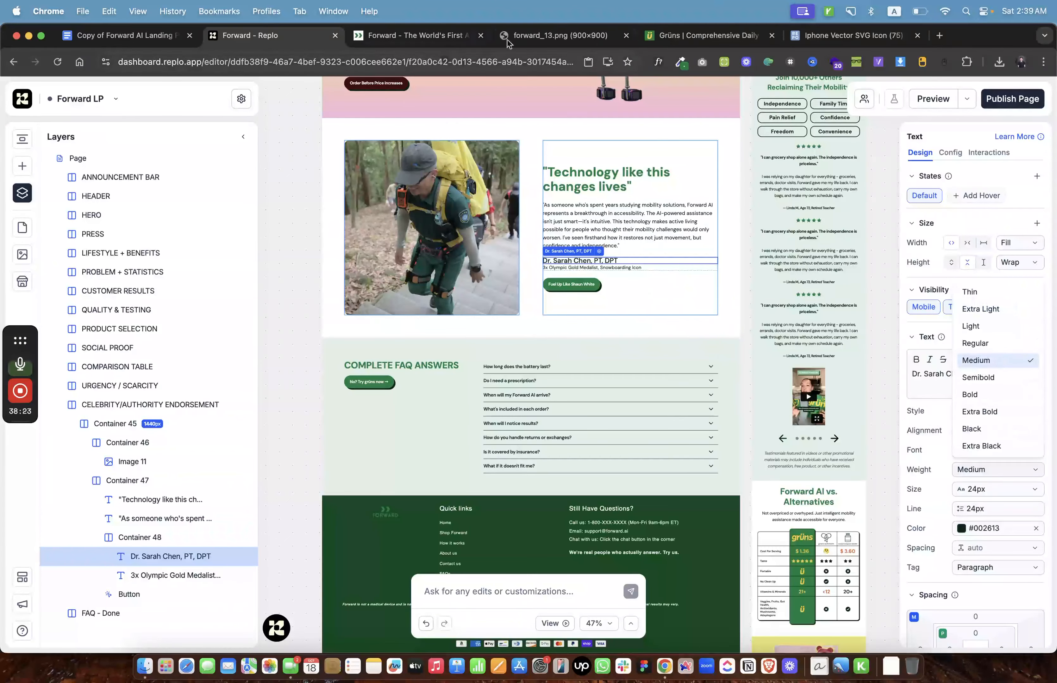
# Close the browser tabs holding Forward's product page and the forward_13.png image.
pyautogui.click(706, 36)
pyautogui.click(444, 36)
pyautogui.click(480, 36)
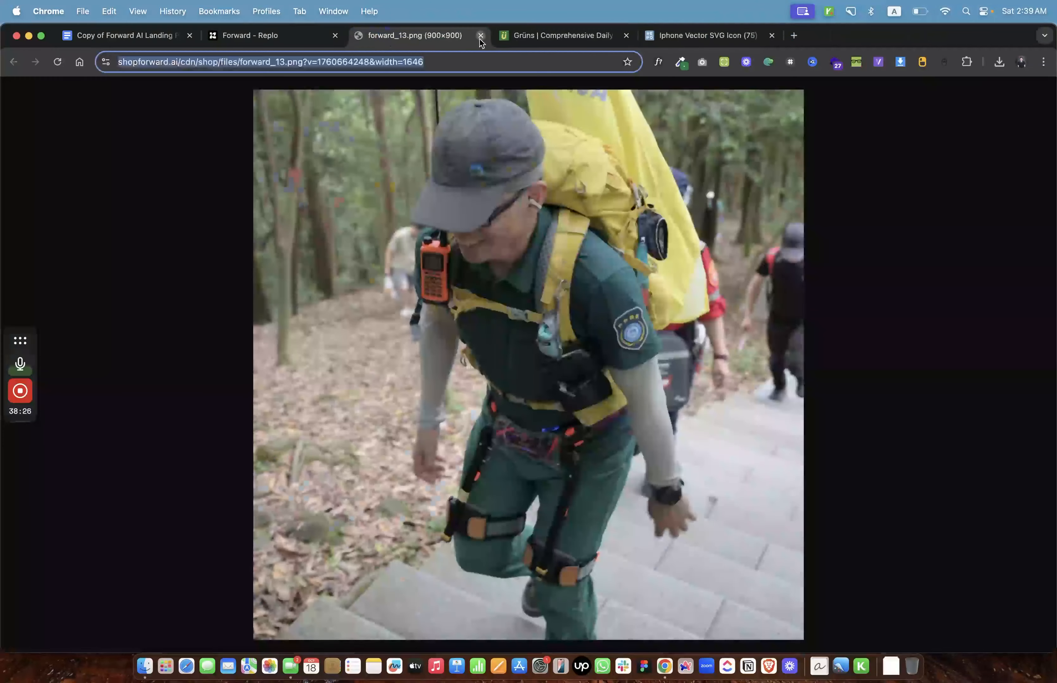
pyautogui.click(480, 35)
# Replace the line under the endorser's name with "Physical Therapist & Mobility Specialist, 15+ Years Experience" from the Google Docs copy.
pyautogui.click(243, 39)
pyautogui.click(124, 36)
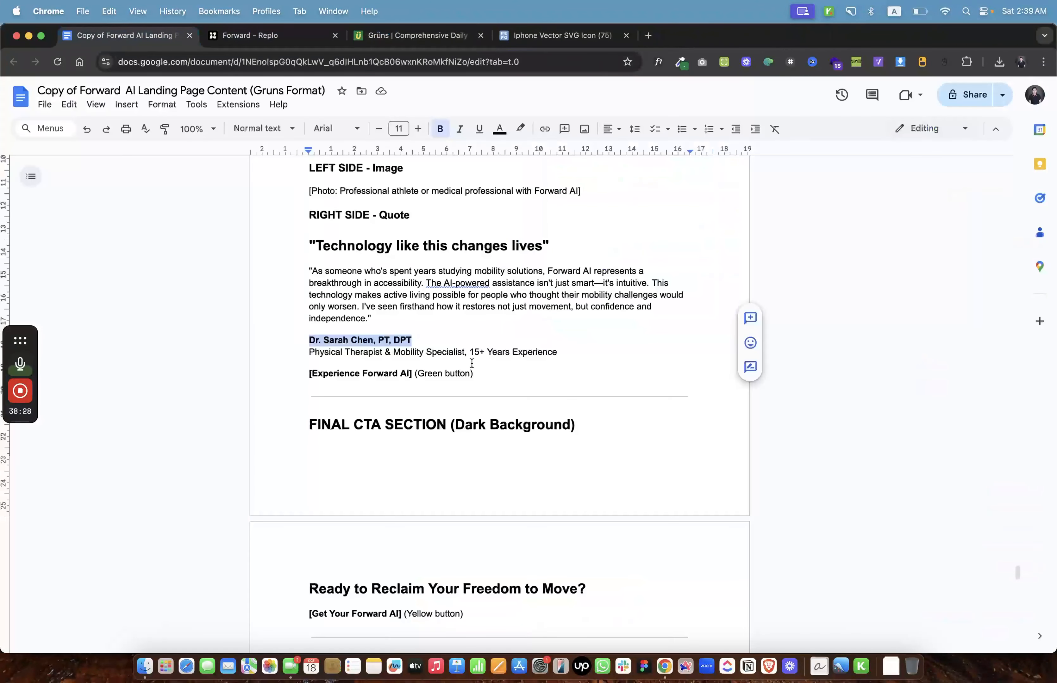
pyautogui.moveTo(309, 353); pyautogui.dragTo(554, 351)
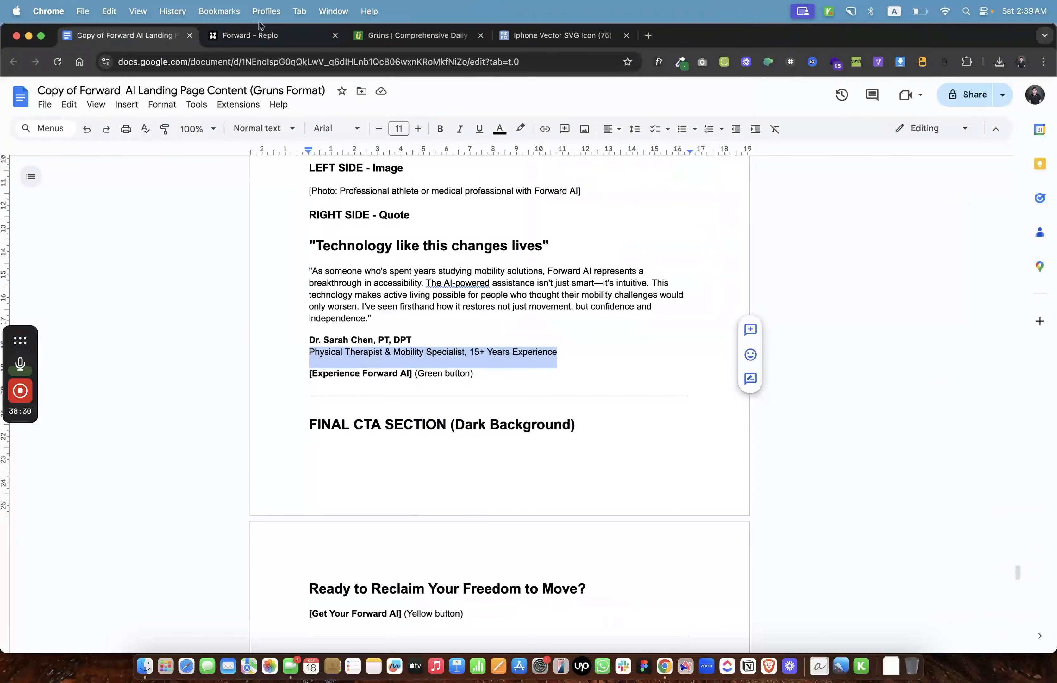
pyautogui.click(266, 37)
# Change the endorsement section's button text to "Experience Forward AI".
pyautogui.moveTo(409, 377); pyautogui.dragTo(333, 377)
pyautogui.click(258, 37)
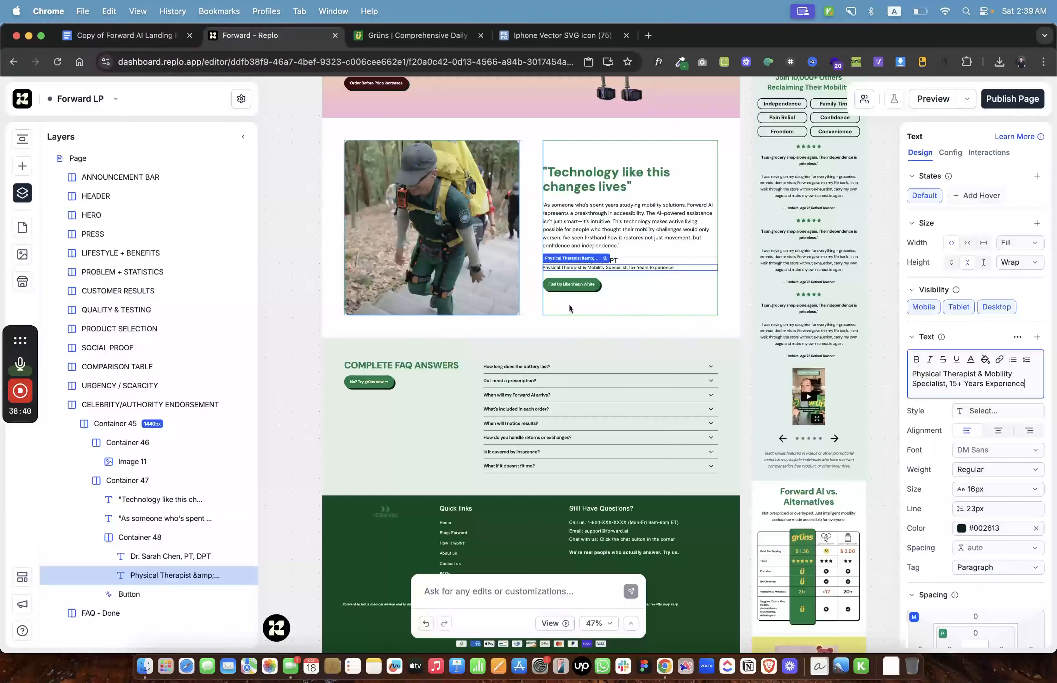
pyautogui.click(570, 287)
pyautogui.tripleClick(982, 434)
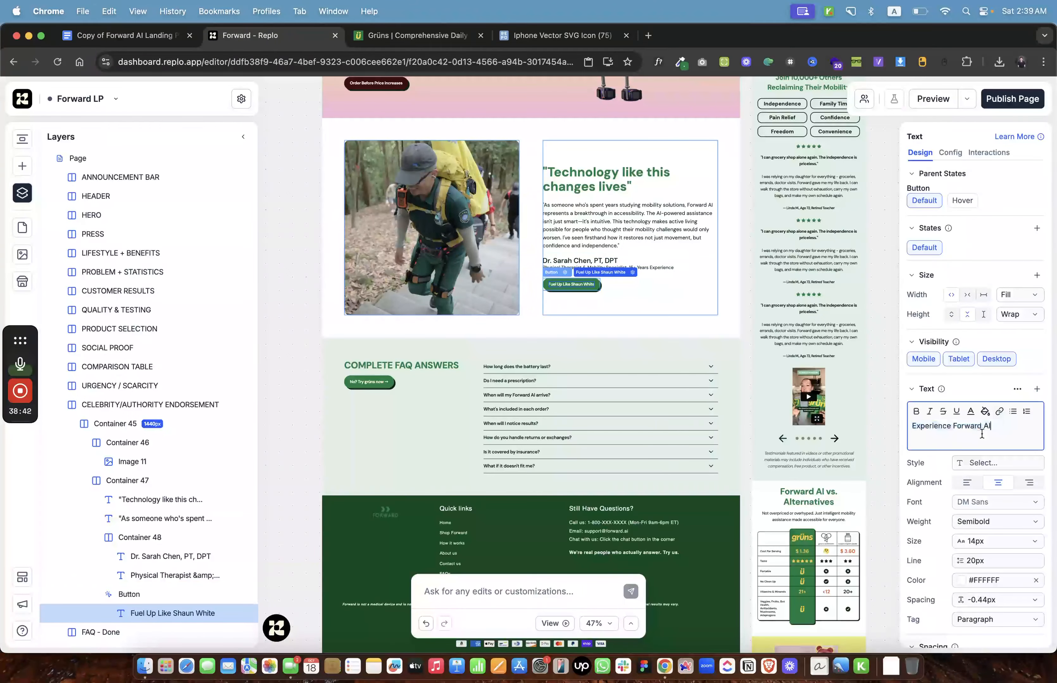
# Examine the final CTA section copy in Google Docs and the matching dark banner on the live Grüns page.
pyautogui.click(149, 37)
pyautogui.scroll(-5, 367, 369)
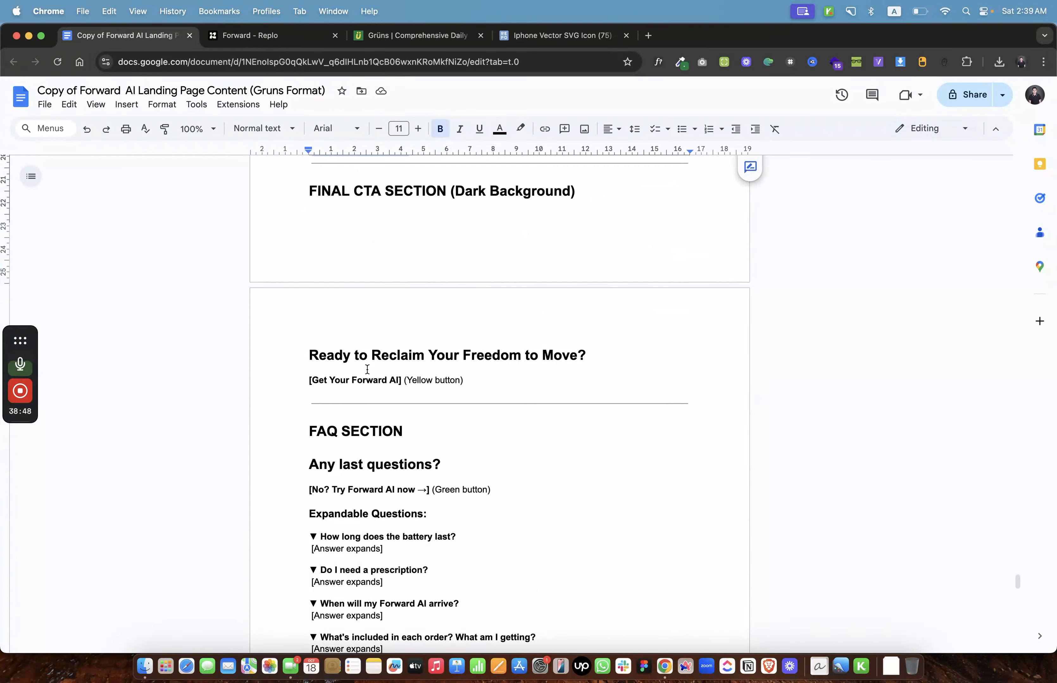
pyautogui.scroll(-3, 367, 370)
pyautogui.scroll(5, 368, 369)
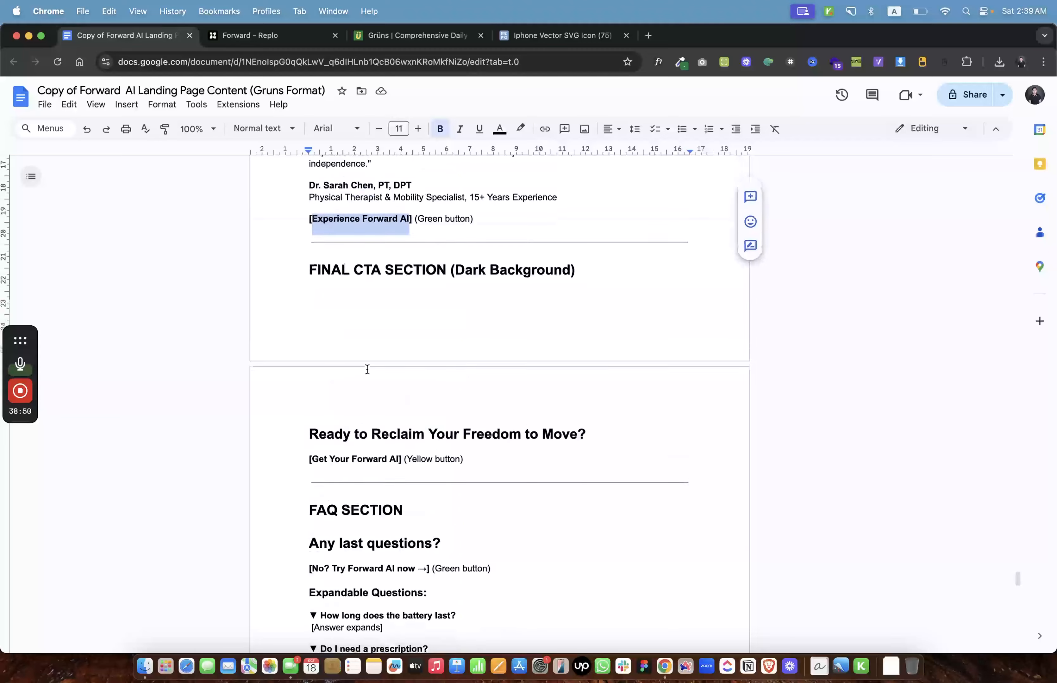
pyautogui.hotkey('ctrl', 'Tab')
pyautogui.hotkey('ctrl', 'Tab')
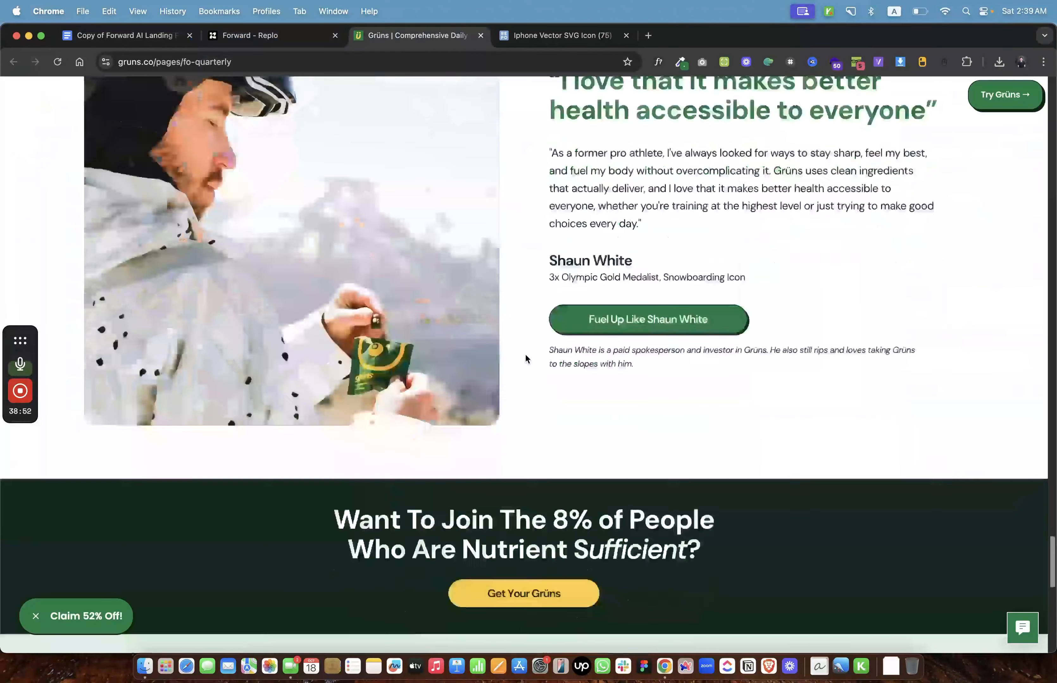
pyautogui.scroll(-5, 525, 359)
pyautogui.hotkey('ctrl', 'shift', 'Tab')
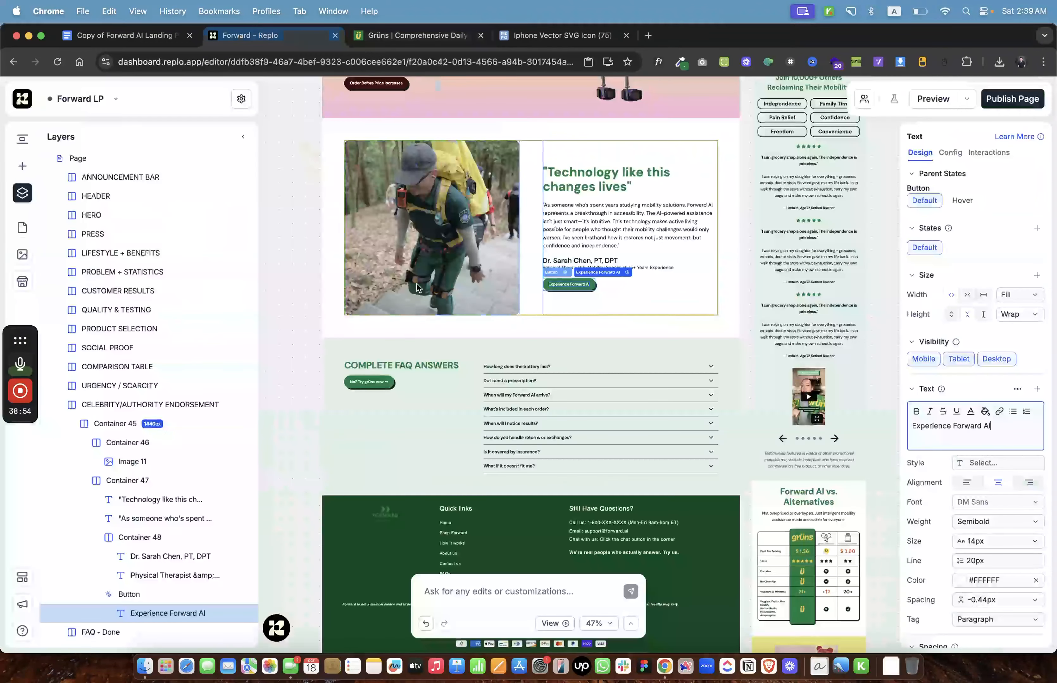
pyautogui.hotkey('ctrl', 'Tab')
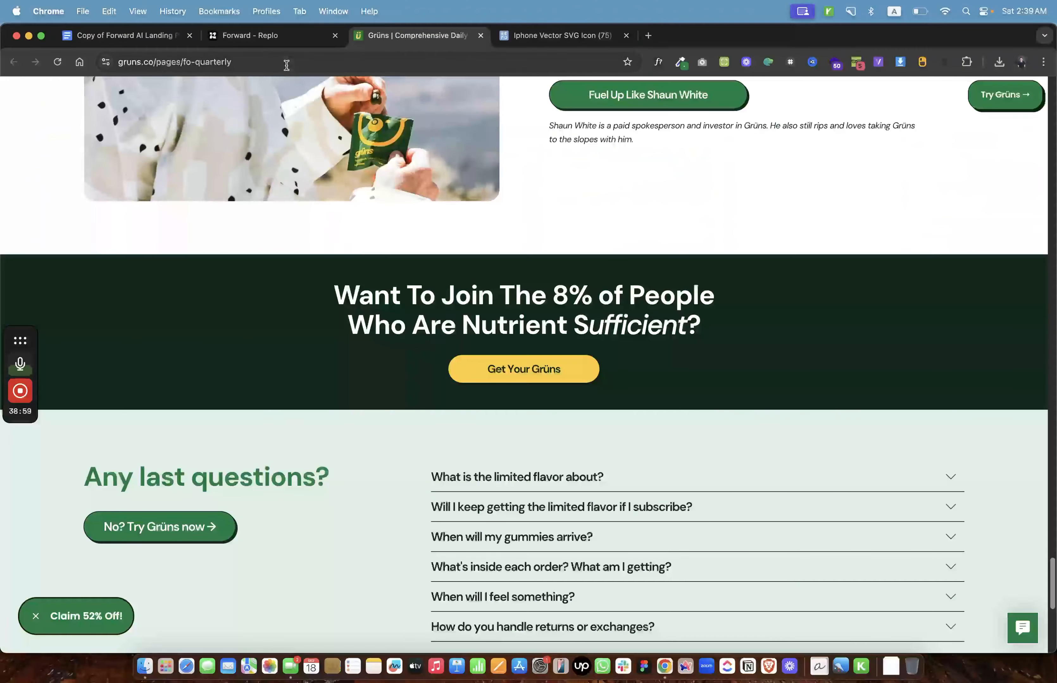
# Duplicate the URGENCY / SCARCITY section and place the copy directly below the CELEBRITY/AUTHORITY ENDORSEMENT section.
pyautogui.hotkey('ctrl', 'shift', 'Tab')
pyautogui.scroll(3, 404, 129)
pyautogui.click(403, 128)
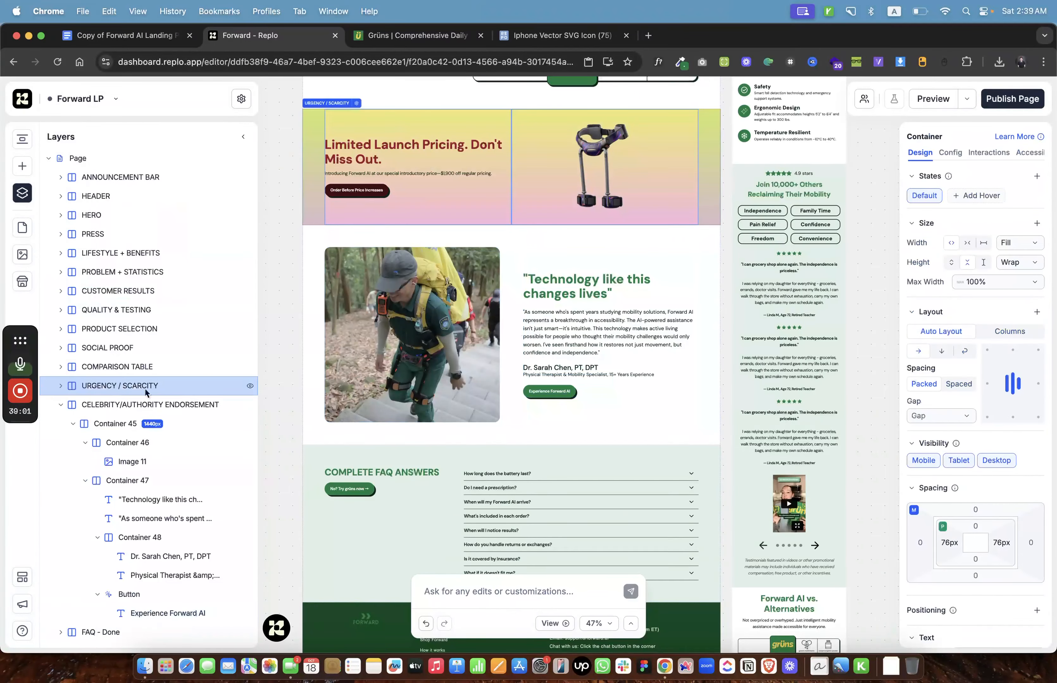
pyautogui.press('super+d')
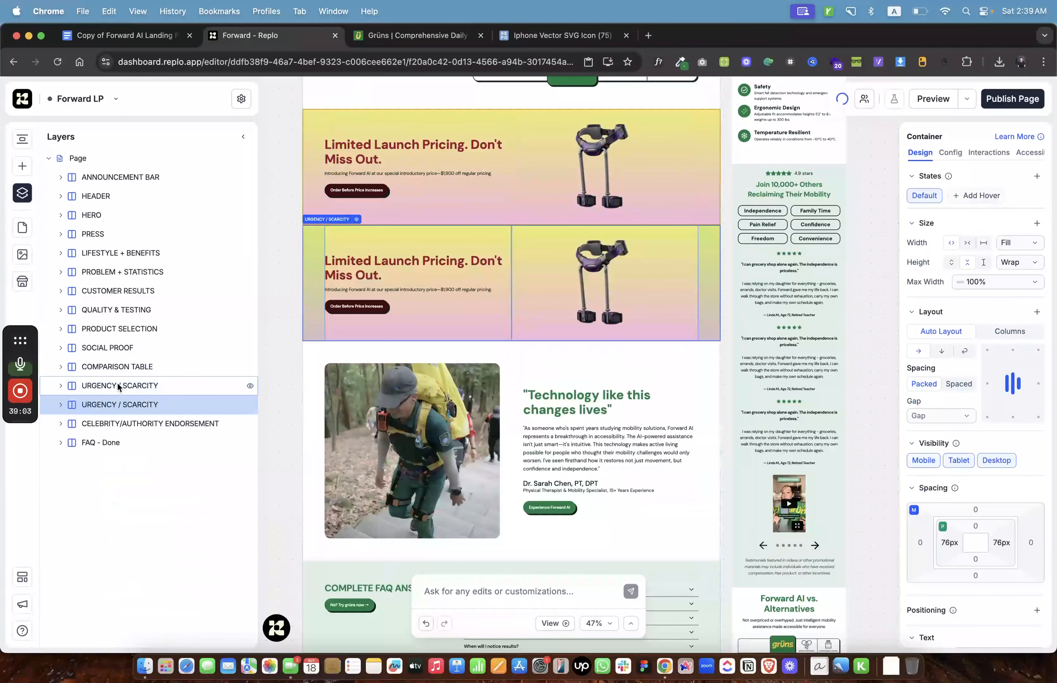
pyautogui.moveTo(119, 405); pyautogui.dragTo(103, 433)
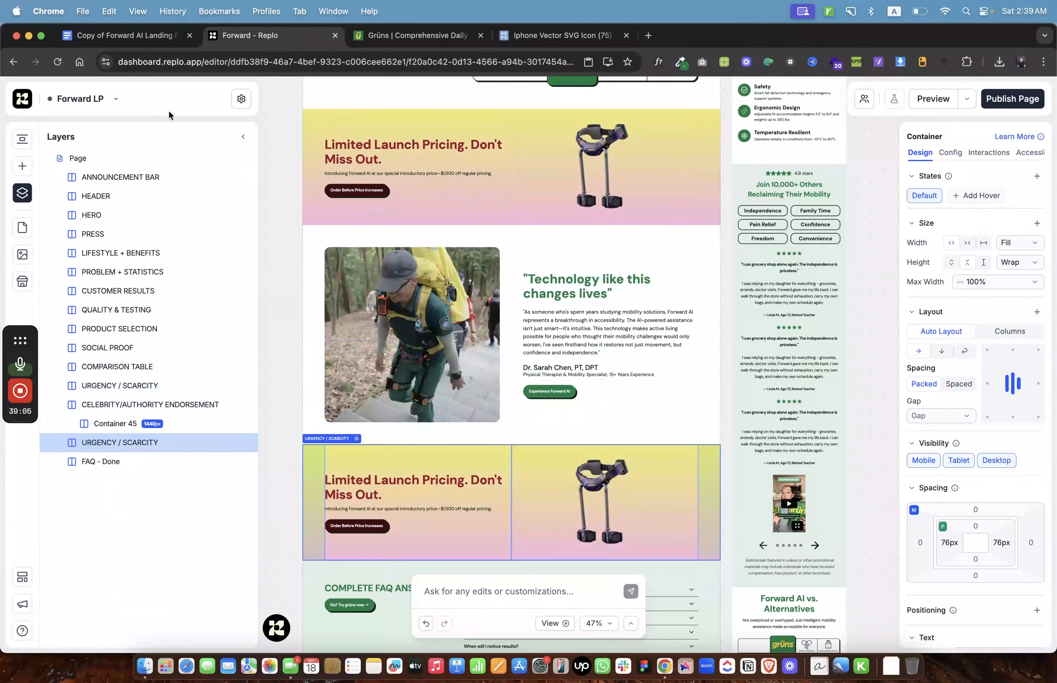
# Rename the duplicated section to "FINAL CTA (Dark Background)" using the section heading from the Google Docs copy.
pyautogui.click(124, 35)
pyautogui.moveTo(311, 273); pyautogui.dragTo(437, 273)
pyautogui.click(315, 284)
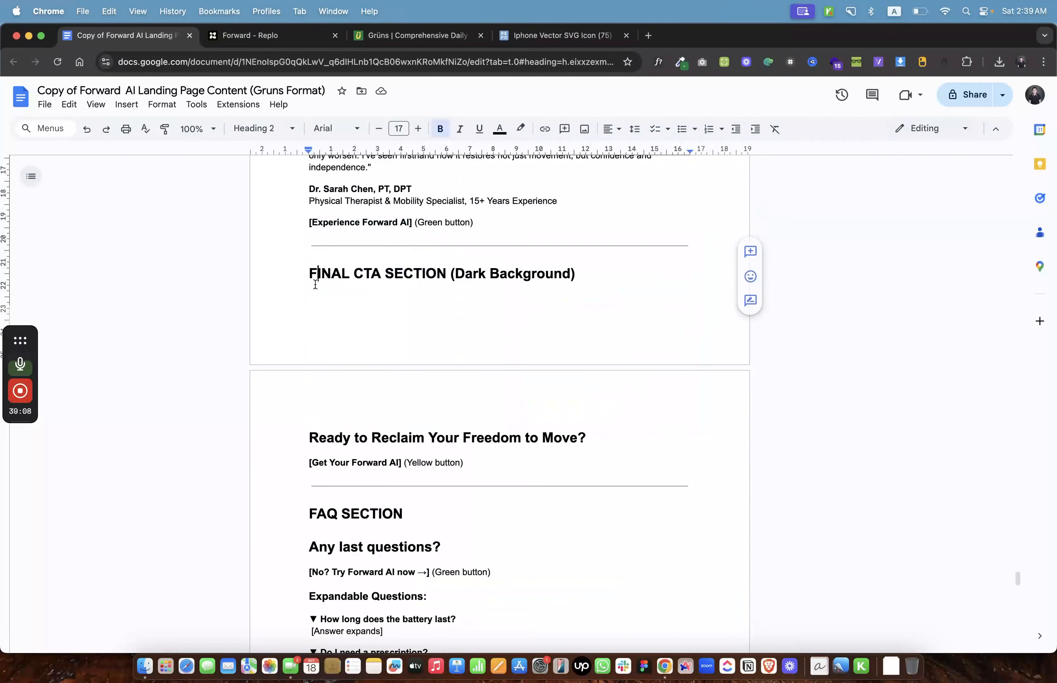
pyautogui.hotkey('ctrl', 'Tab')
# Delete the product image container from the final CTA section and select its remaining text container.
pyautogui.click(114, 481)
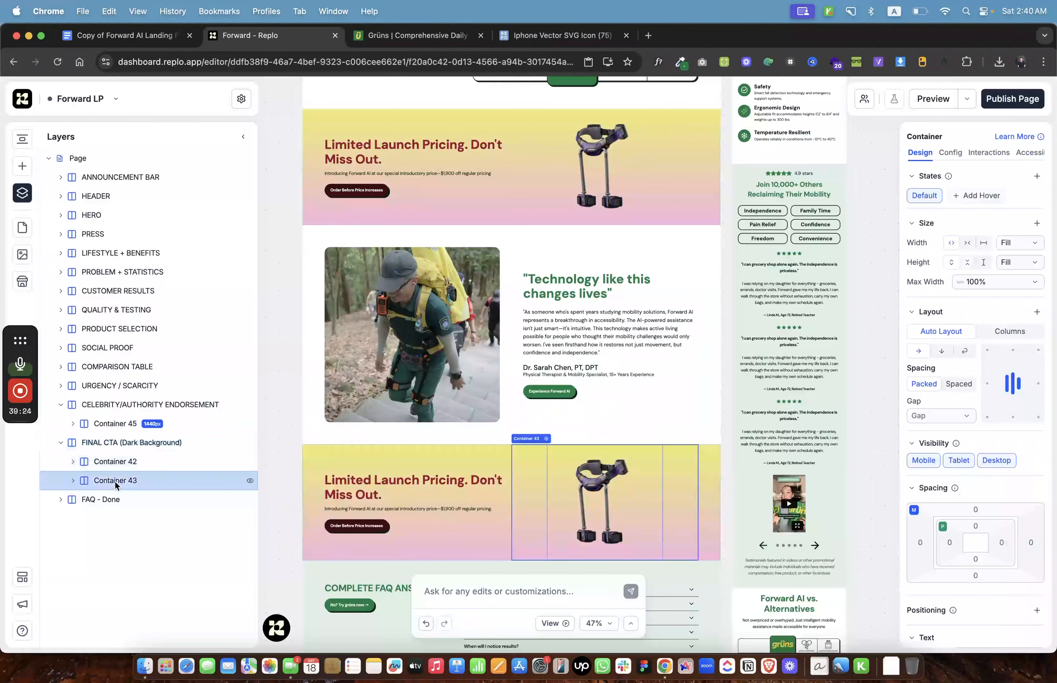
pyautogui.press('Delete')
pyautogui.click(119, 461)
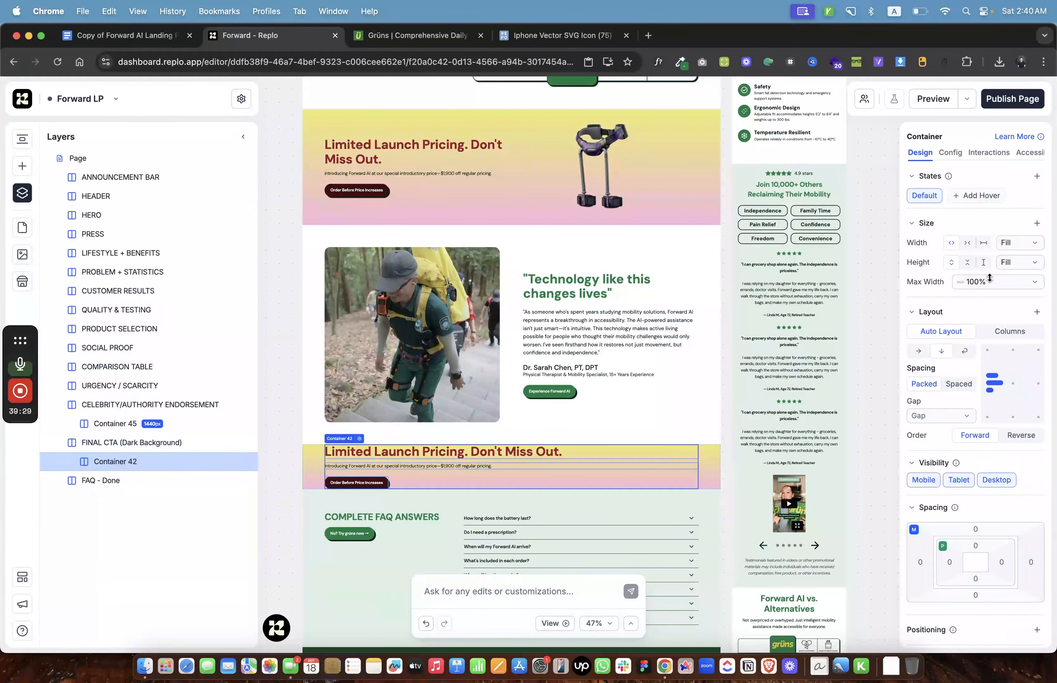
pyautogui.moveTo(989, 278); pyautogui.dragTo(989, 278)
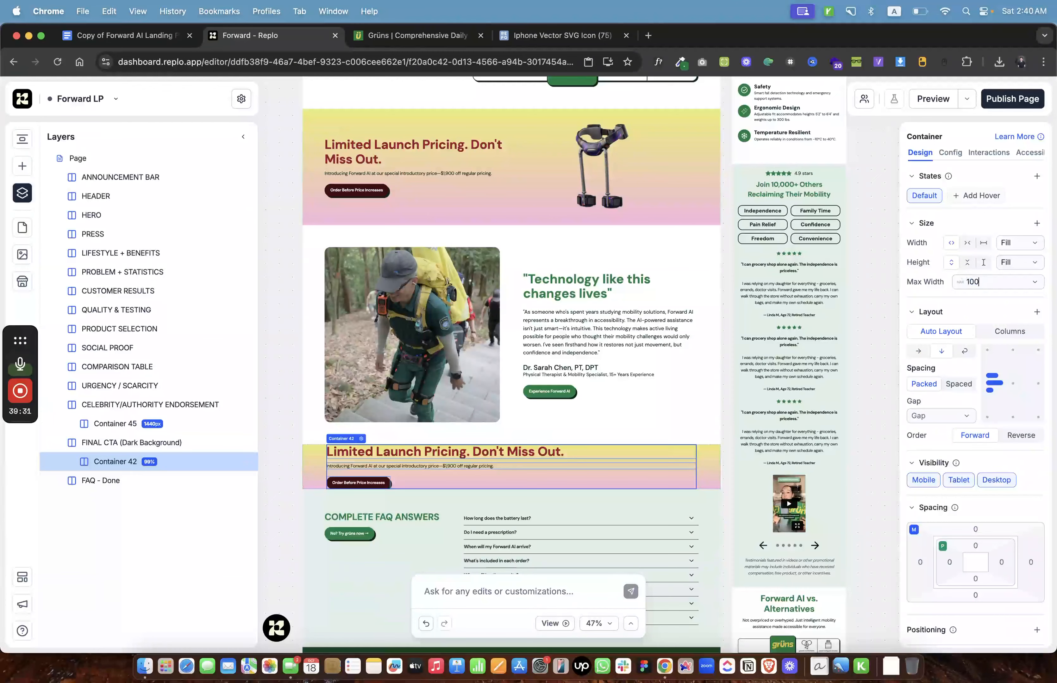
pyautogui.write('100')
pyautogui.press('Return')
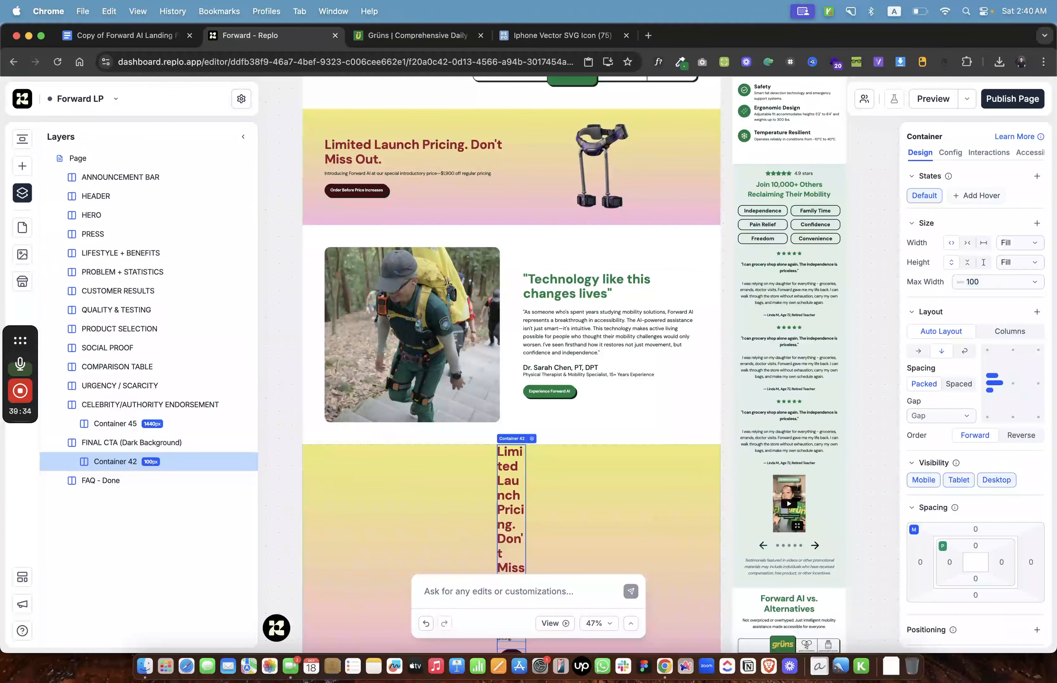
# Set the width of the final CTA's text container to 1440 px.
pyautogui.click(984, 244)
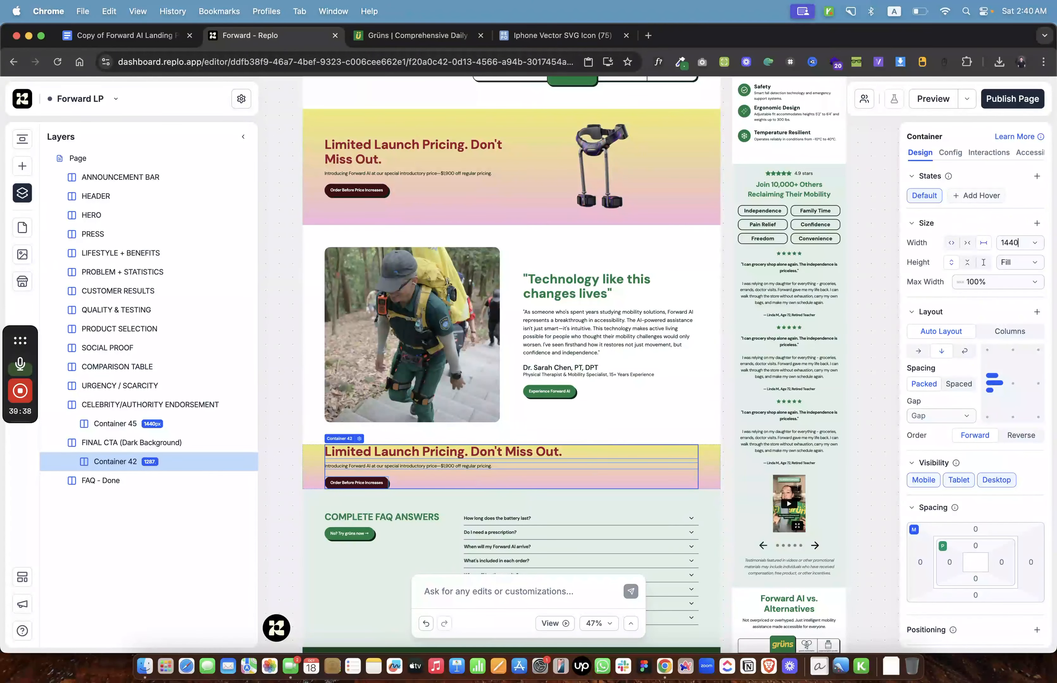
# Sample the dark banner color on the Grüns page and replace the final CTA section's gradient background with #0A2A1B.
pyautogui.click(388, 36)
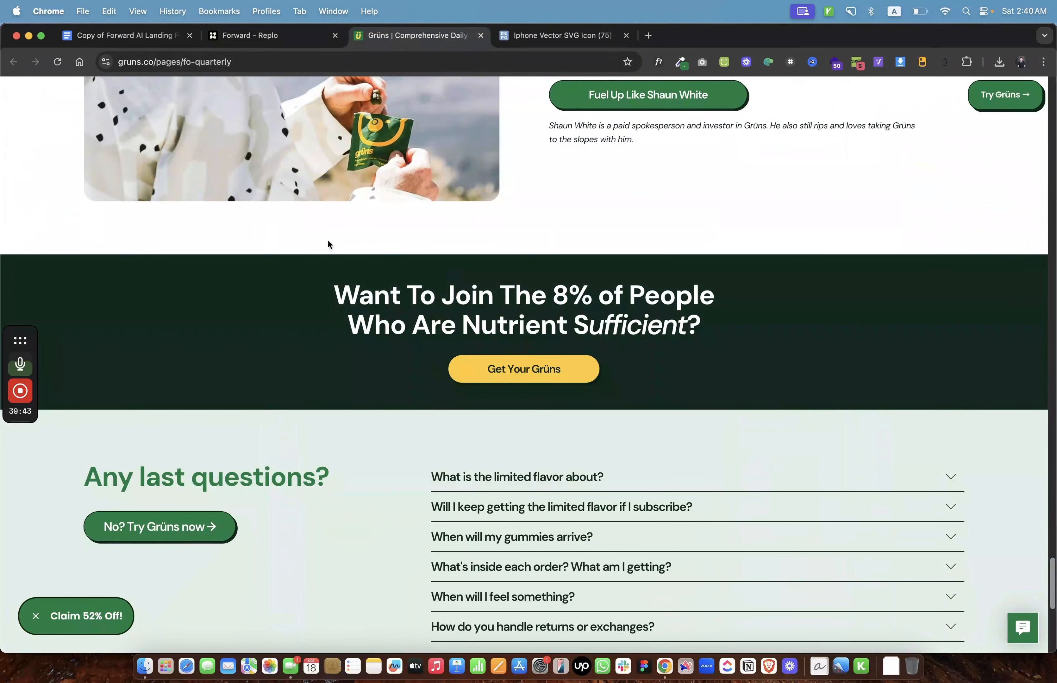
pyautogui.click(680, 62)
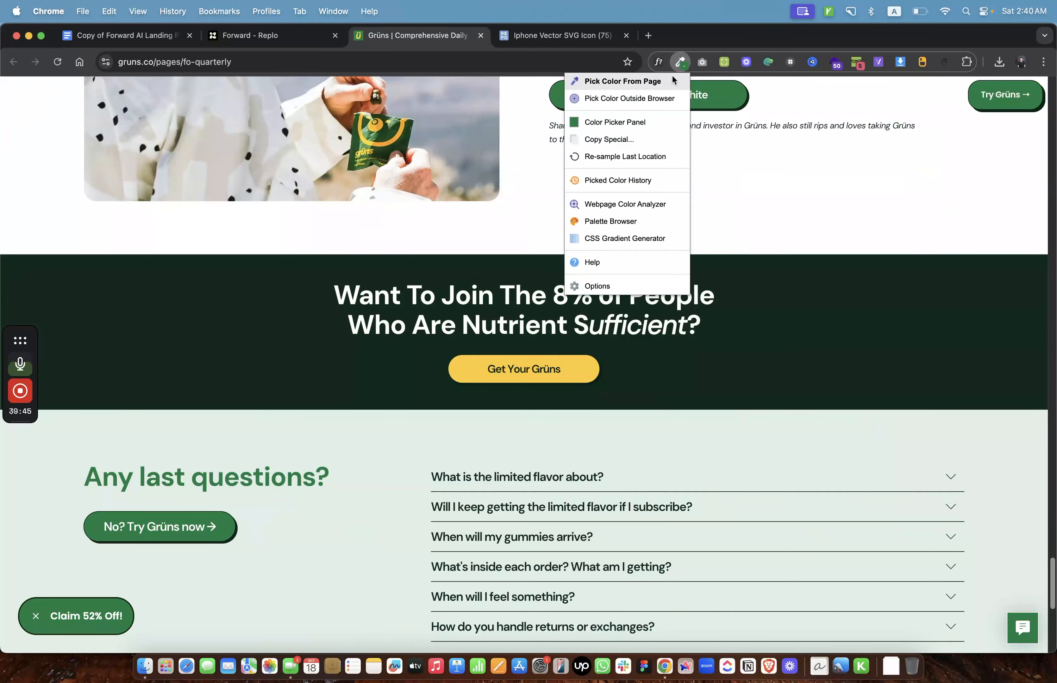
pyautogui.click(657, 81)
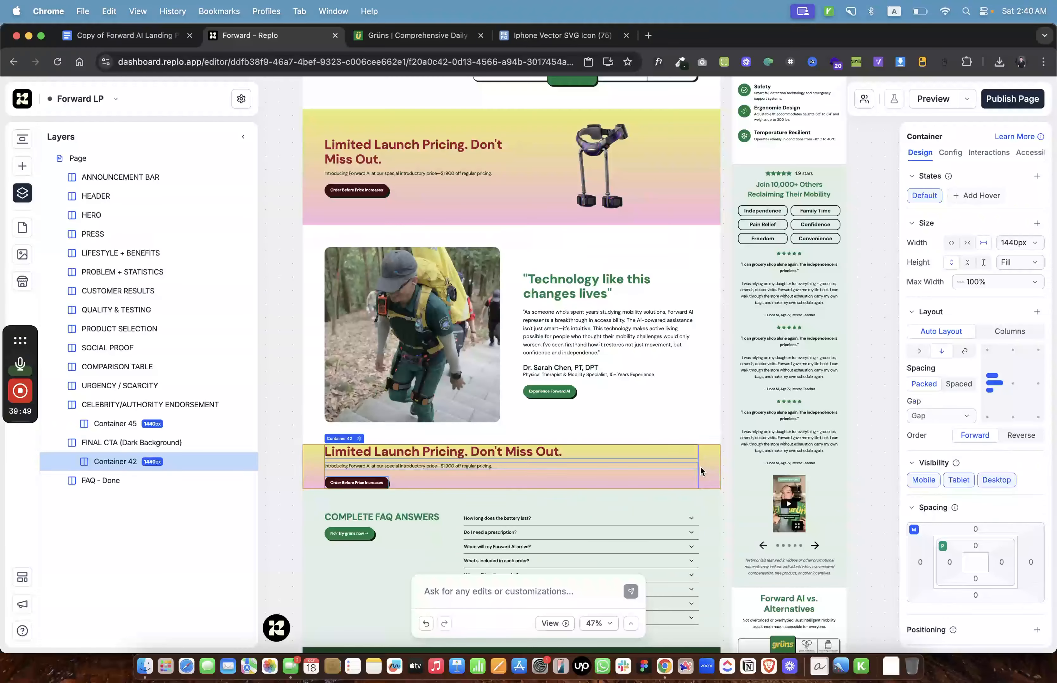
pyautogui.click(702, 469)
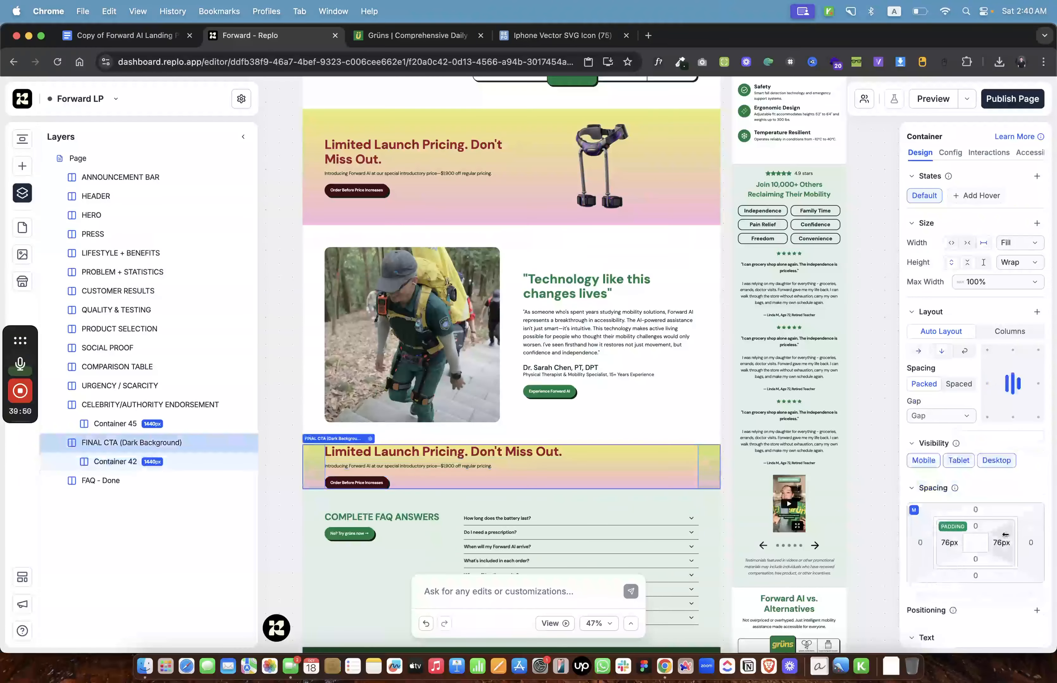
pyautogui.scroll(-4, 1008, 541)
pyautogui.click(1034, 602)
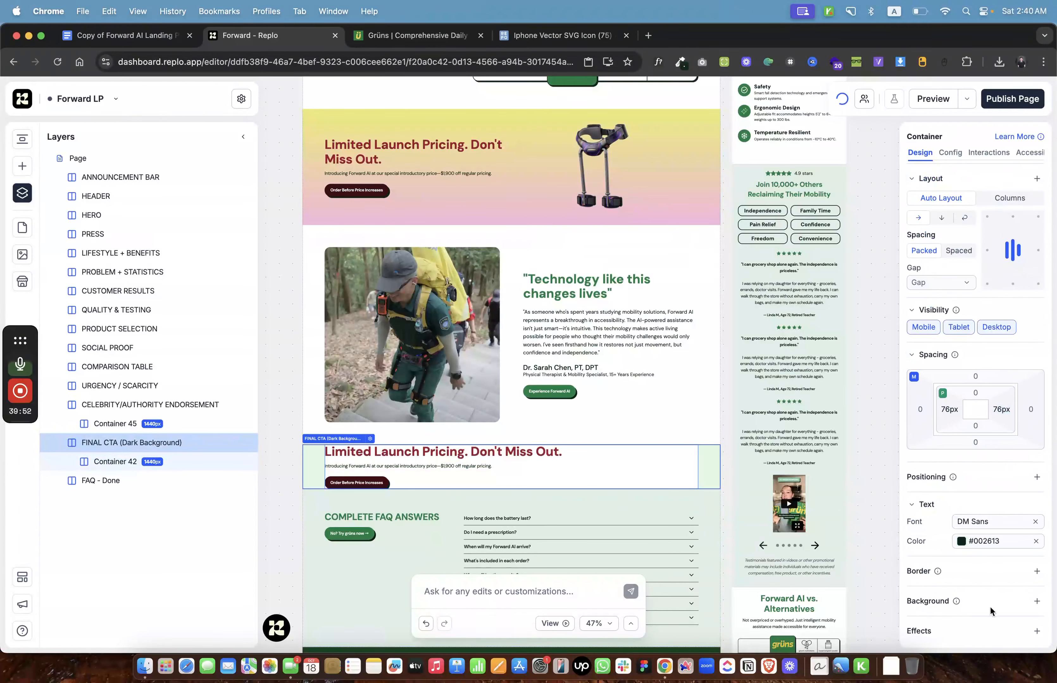
pyautogui.click(1036, 602)
pyautogui.click(1019, 626)
pyautogui.click(985, 622)
pyautogui.write('#0A2A1B')
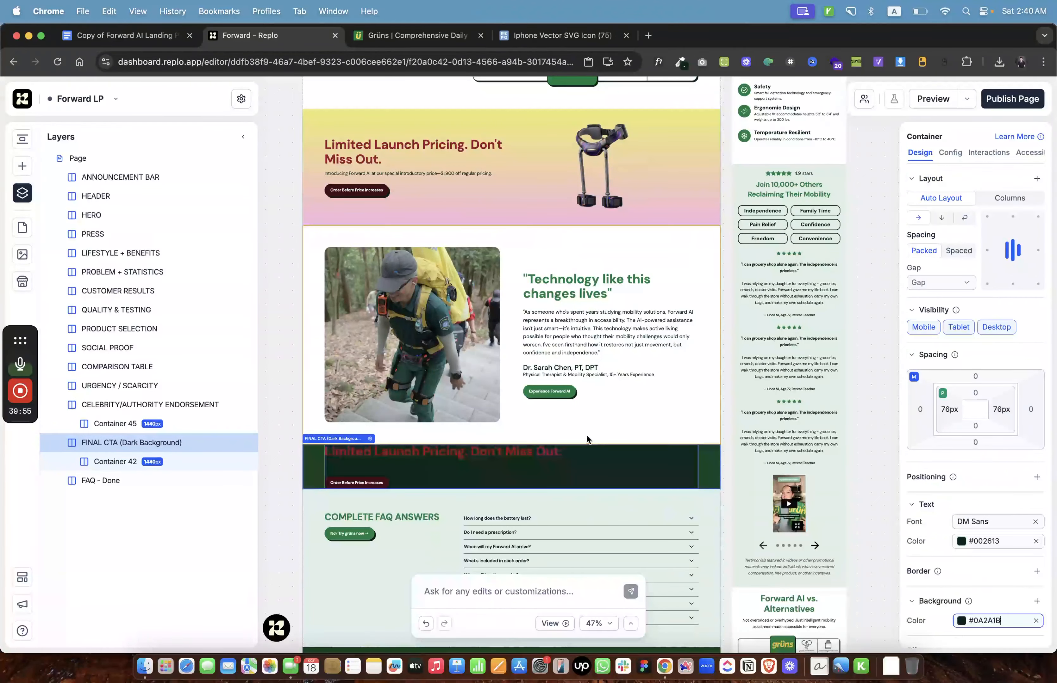
# Delete the introductory pricing text beneath the heading in the final CTA section.
pyautogui.click(115, 462)
pyautogui.click(73, 461)
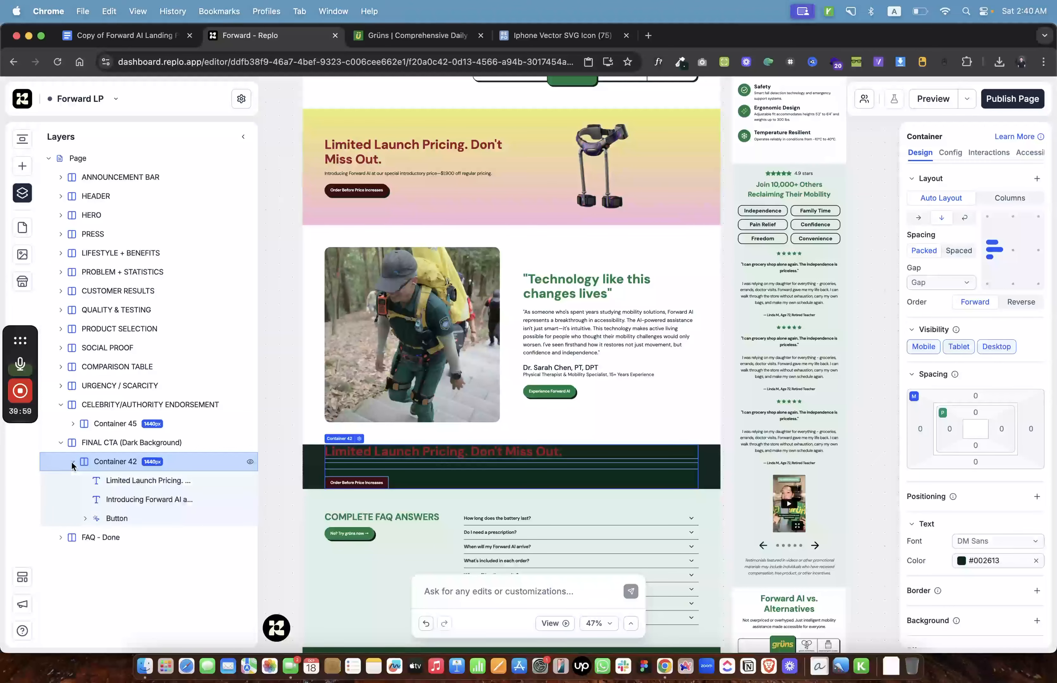
pyautogui.click(139, 501)
pyautogui.press('Delete')
# Set the final CTA heading's text color to white, #FFFFFF.
pyautogui.click(149, 481)
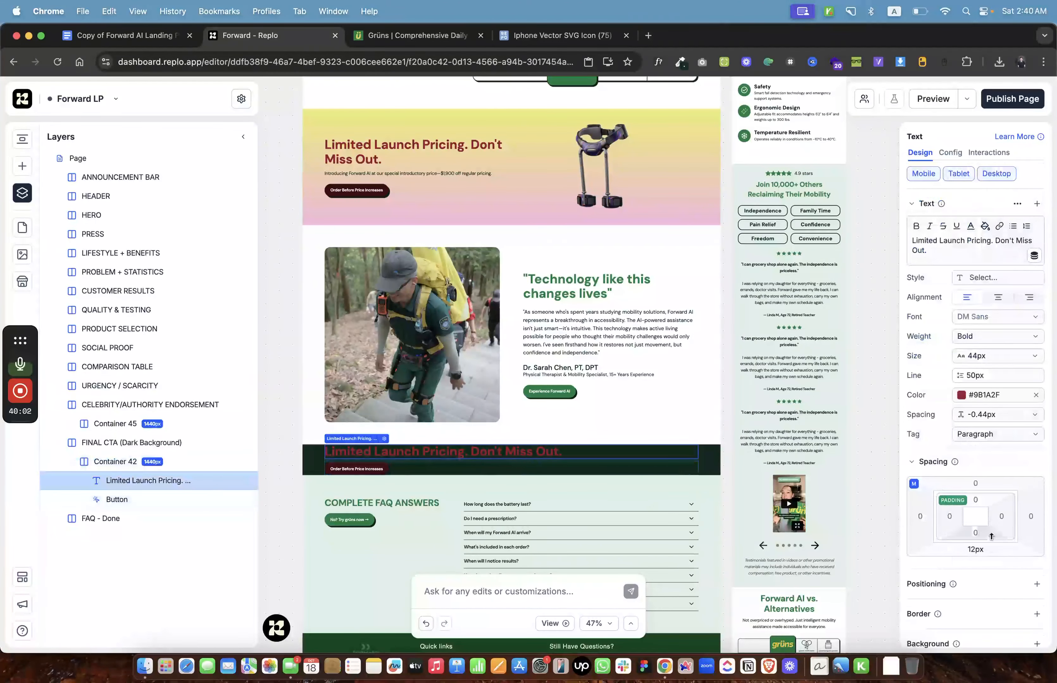
pyautogui.click(962, 396)
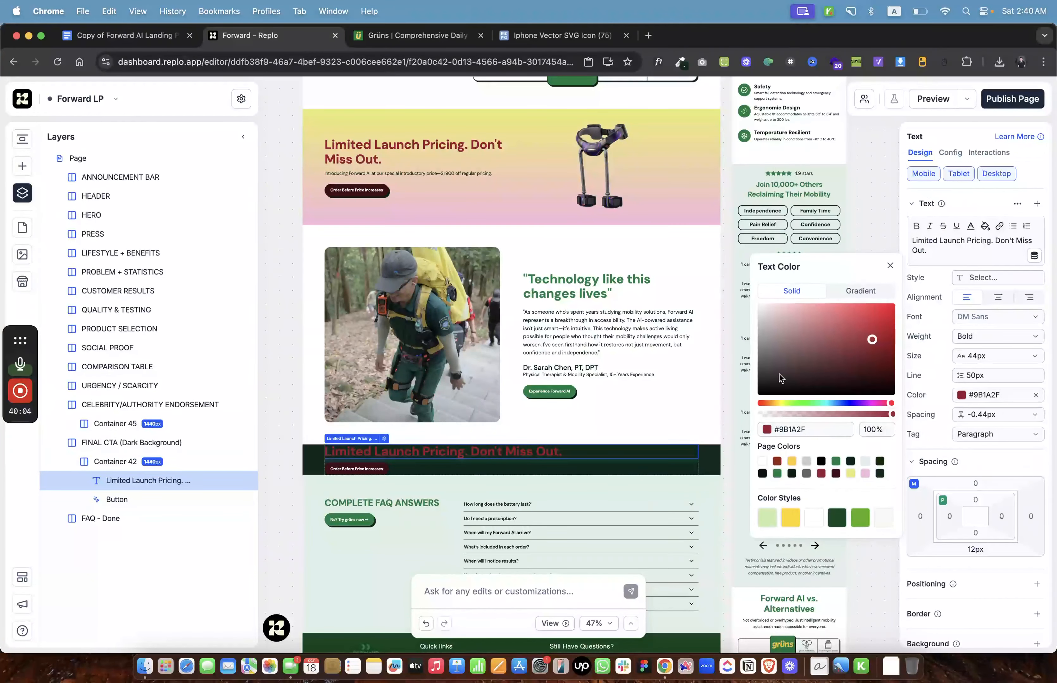
pyautogui.moveTo(784, 349); pyautogui.dragTo(712, 304)
# Replace the final CTA heading with "Ready to Reclaim Your Freedom to Move?" from the Google Docs copy and center-align it.
pyautogui.hotkey('ctrl', 'shift', 'Tab')
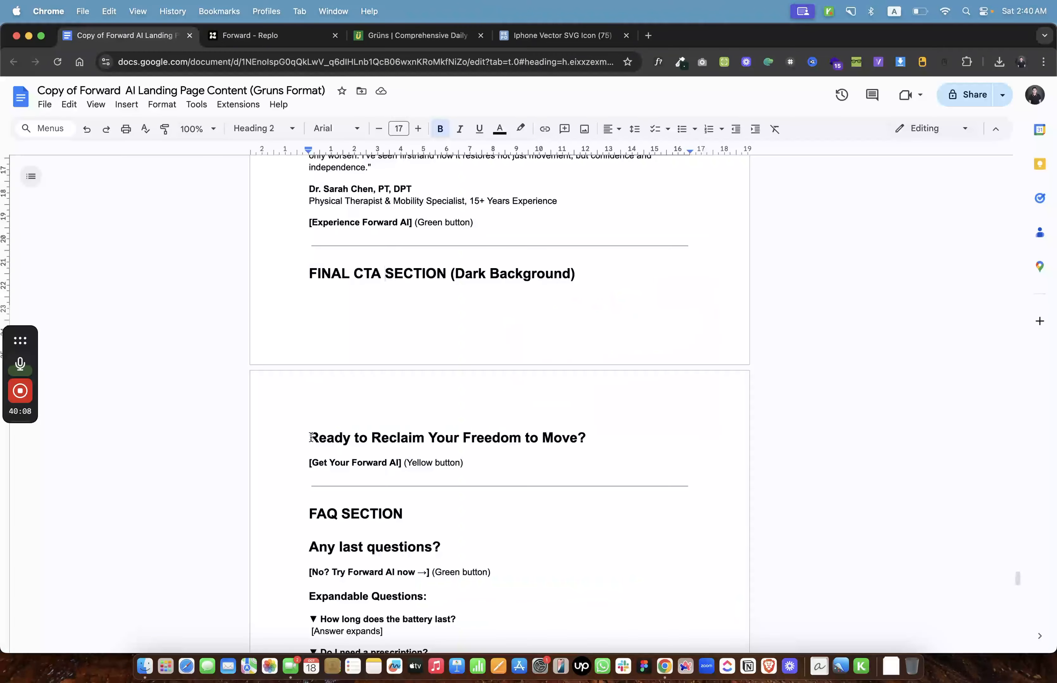
pyautogui.moveTo(309, 437); pyautogui.dragTo(589, 440)
pyautogui.press('super+c')
pyautogui.click(264, 38)
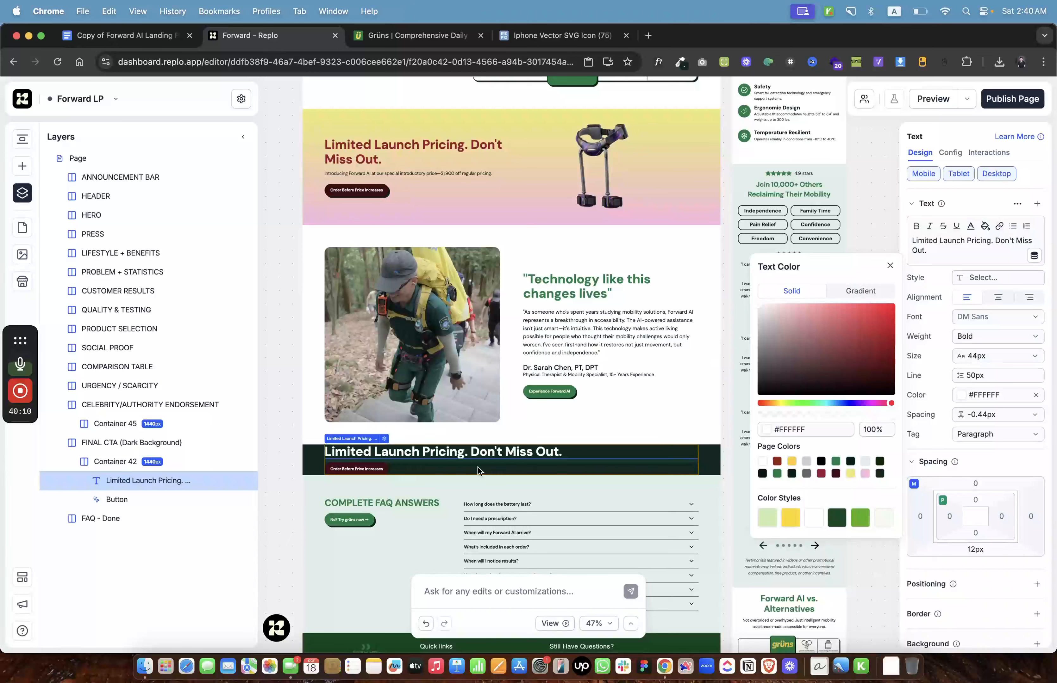
pyautogui.click(572, 433)
pyautogui.click(972, 250)
pyautogui.press('super+a')
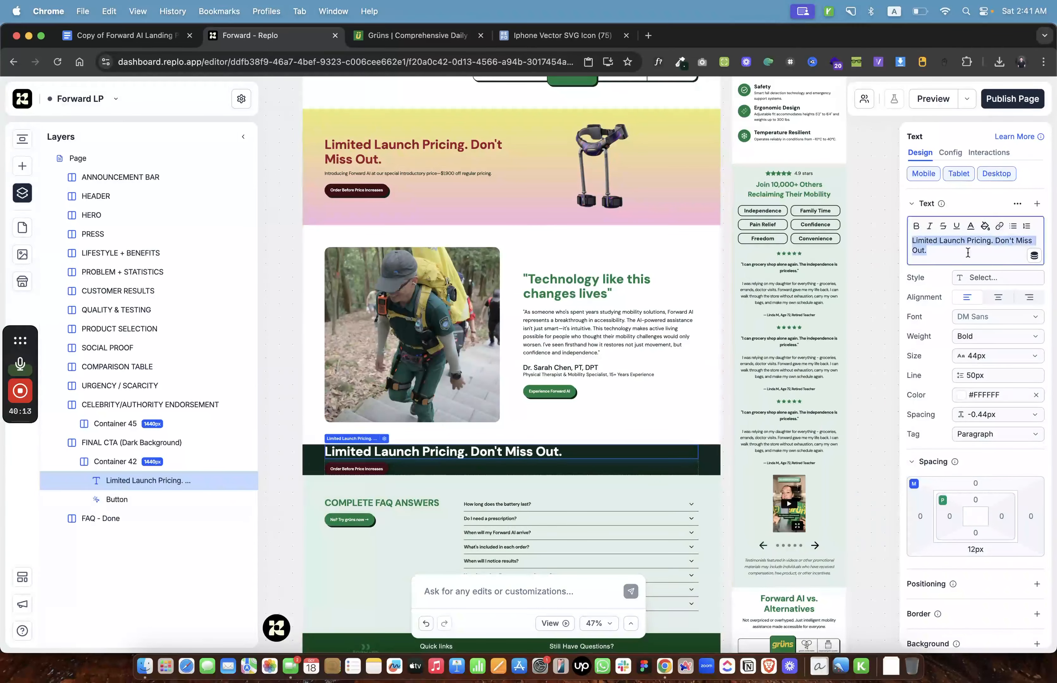
pyautogui.press('super+v')
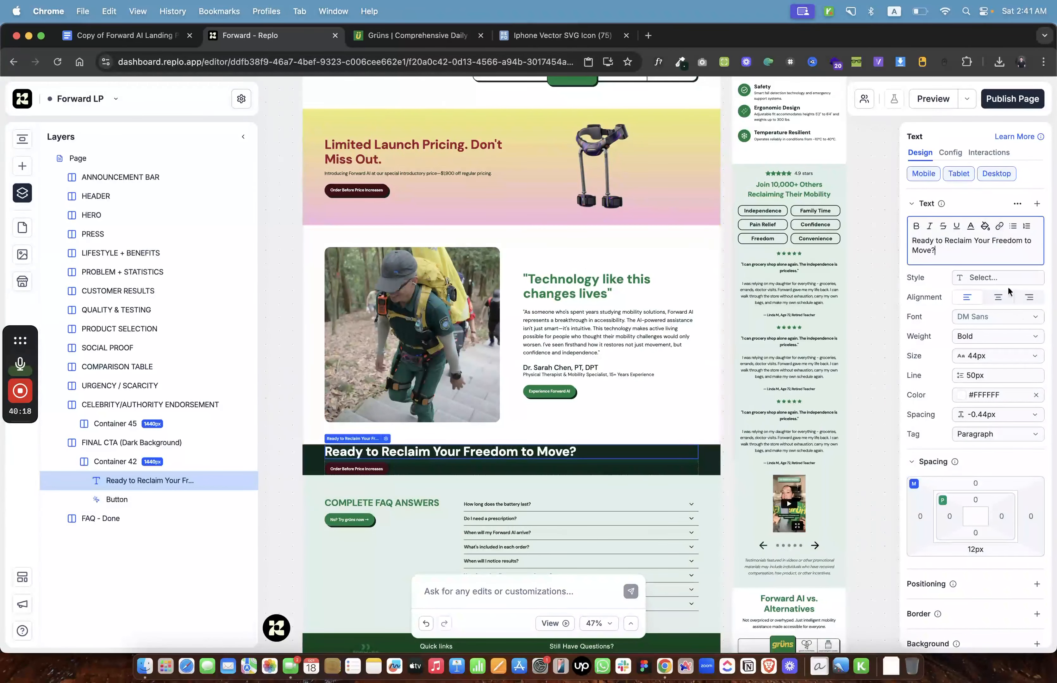
pyautogui.click(998, 297)
# Replace the final CTA's button with a copy of the hero's "Order Forward AI – $1,999" button and center the container's contents.
pyautogui.scroll(10, 452, 114)
pyautogui.scroll(15, 453, 109)
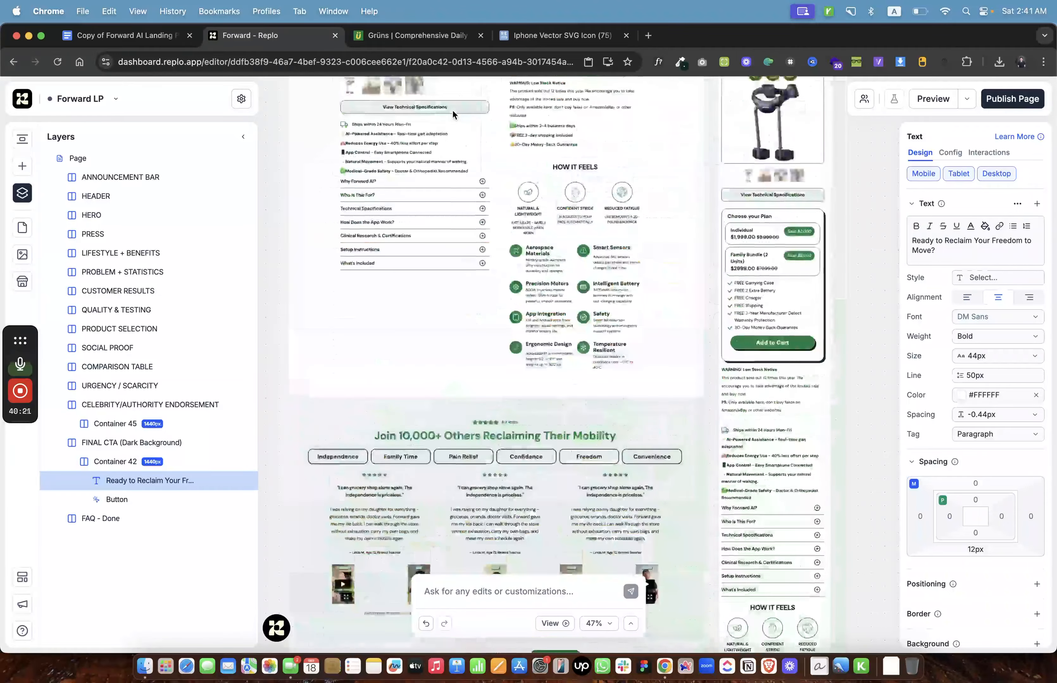
pyautogui.scroll(5, 453, 109)
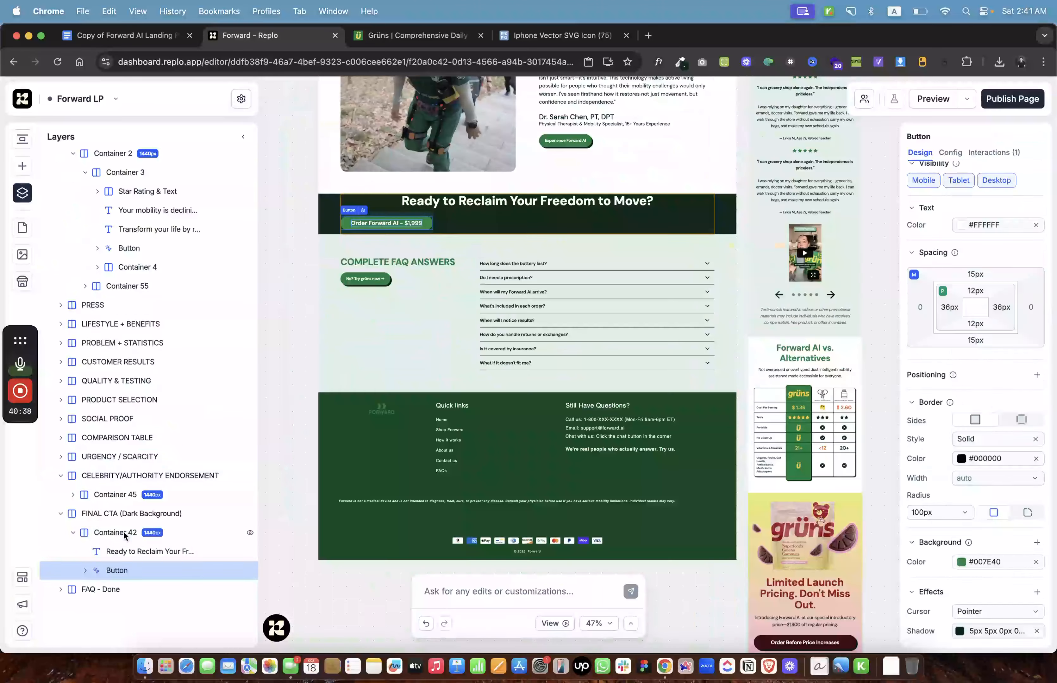
pyautogui.click(115, 532)
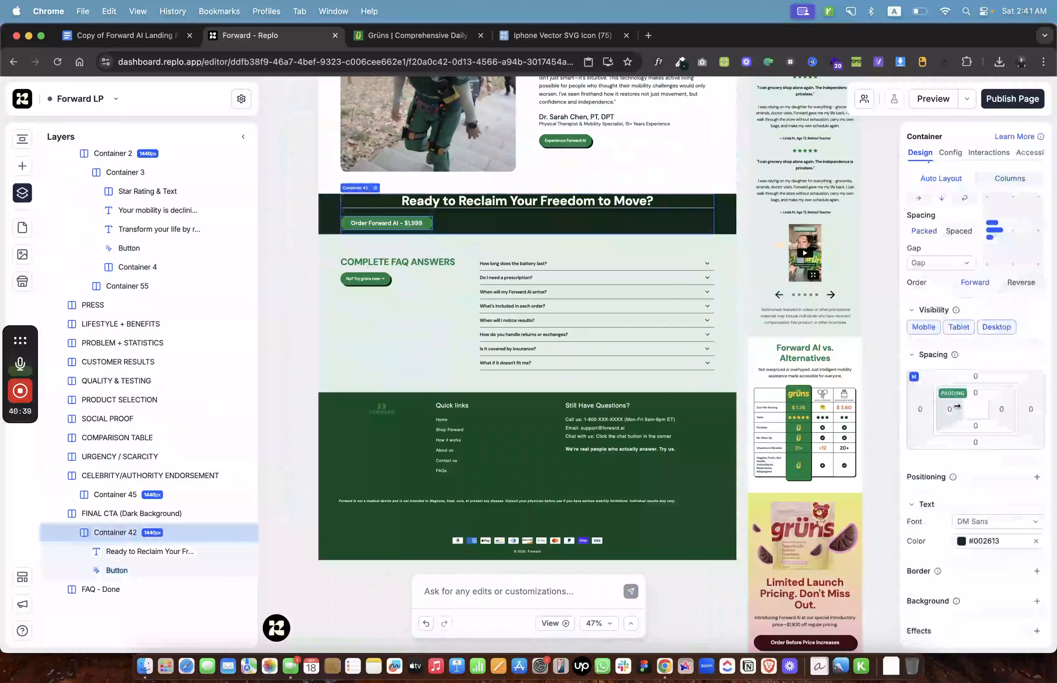
pyautogui.click(1012, 229)
# Inspect the dark banner's padding on the Grüns page and set the final CTA section's top and bottom padding to 42 px.
pyautogui.click(401, 43)
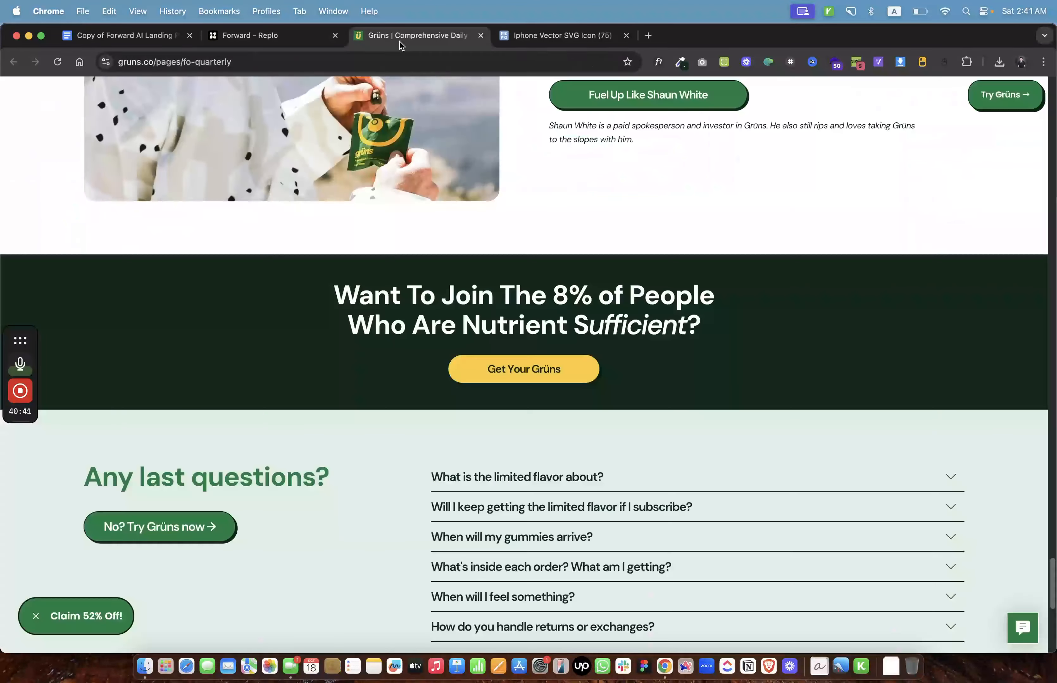
pyautogui.rightClick(319, 401)
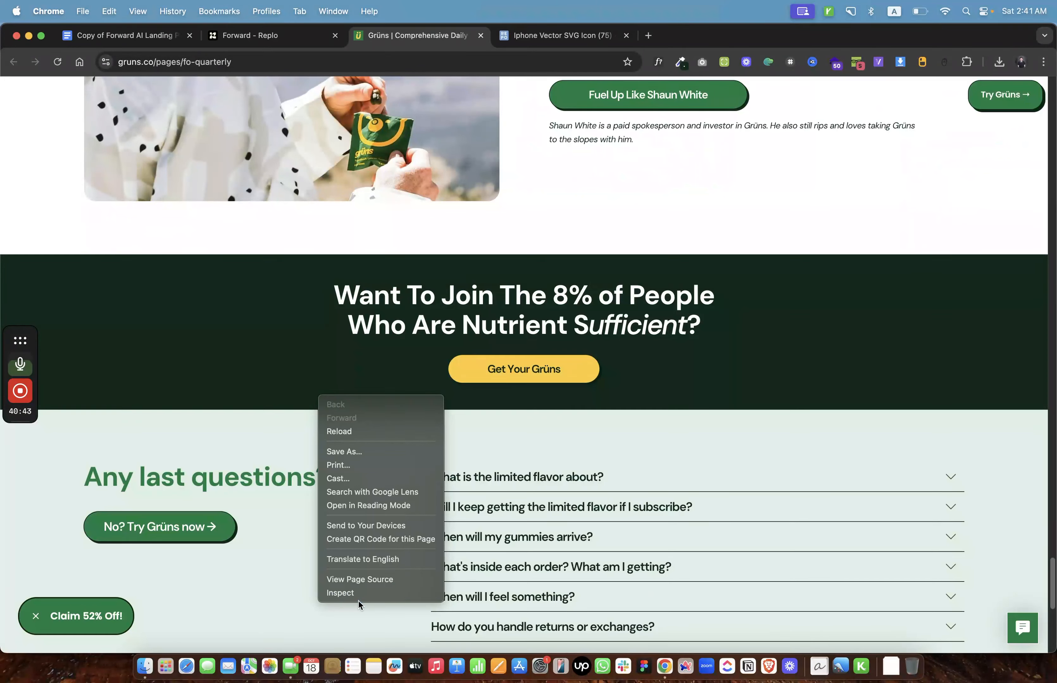
pyautogui.click(368, 596)
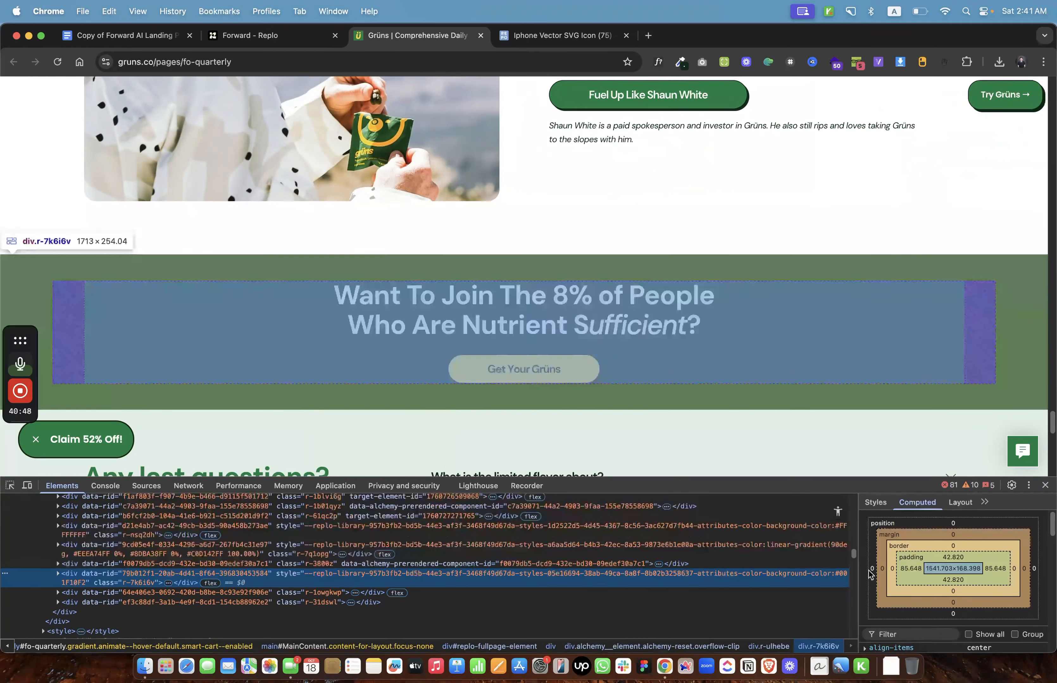
pyautogui.click(251, 35)
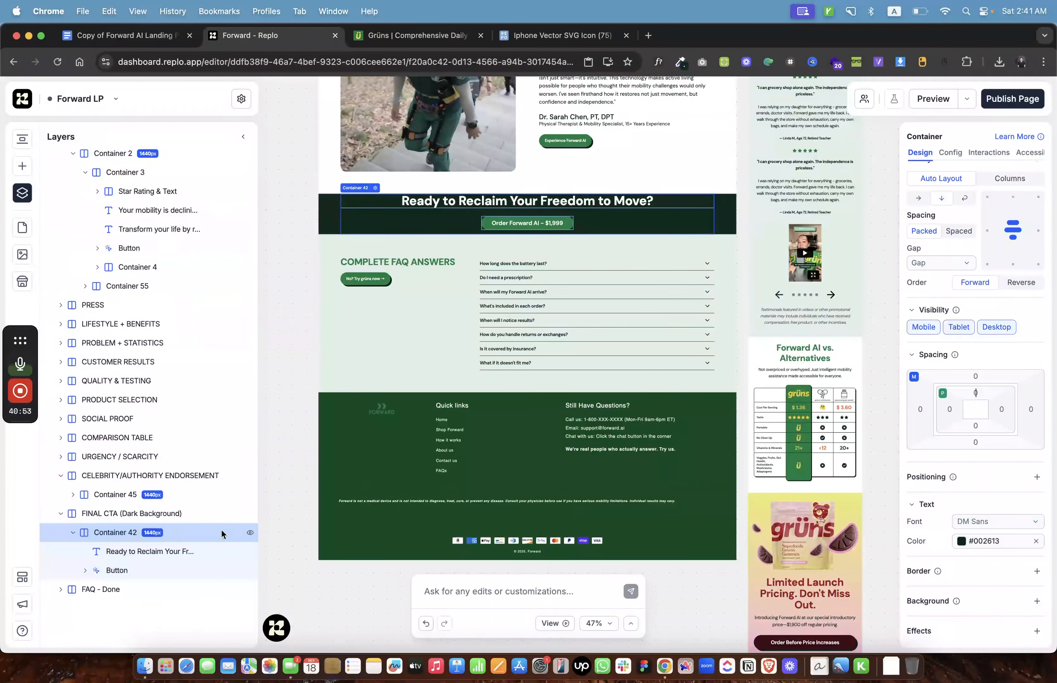
pyautogui.click(191, 513)
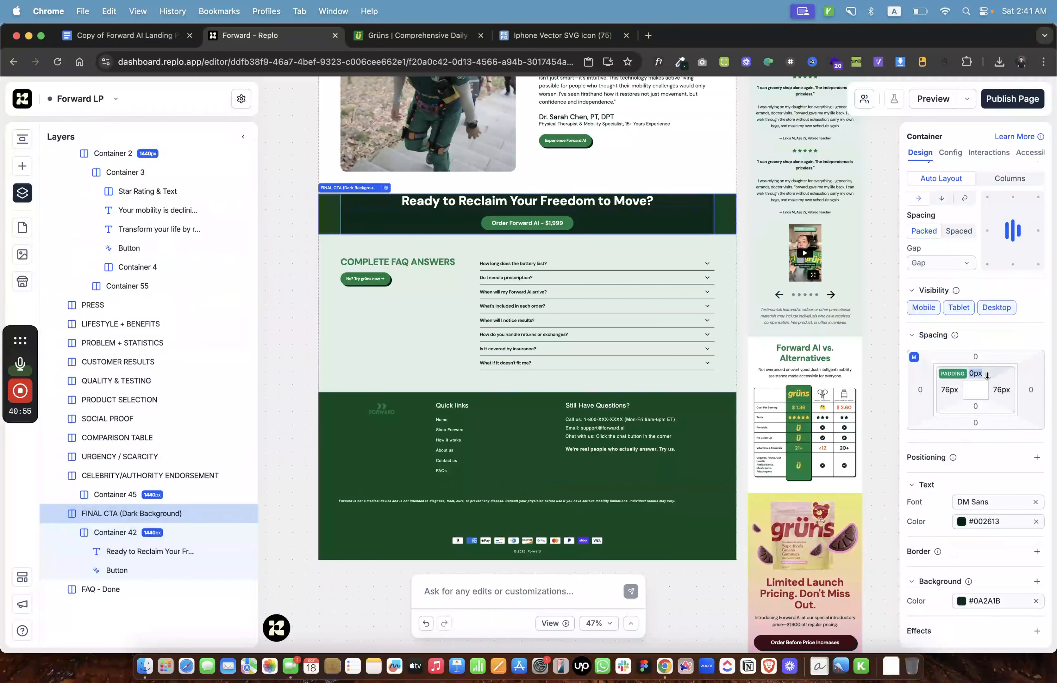
pyautogui.write('42')
pyautogui.press('Return')
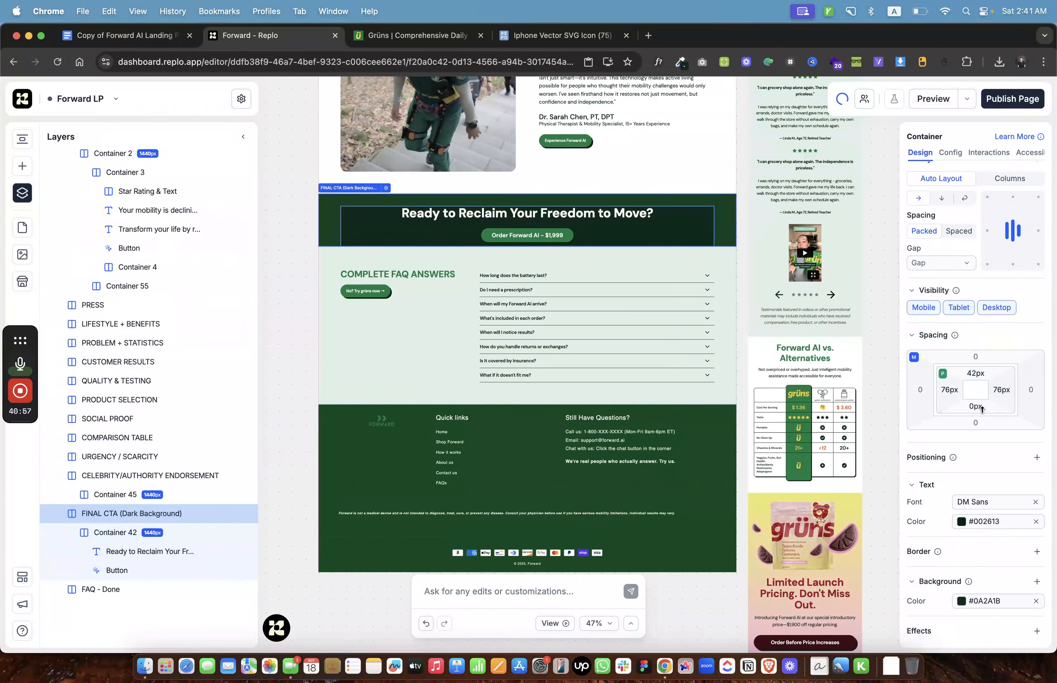
pyautogui.click(287, 258)
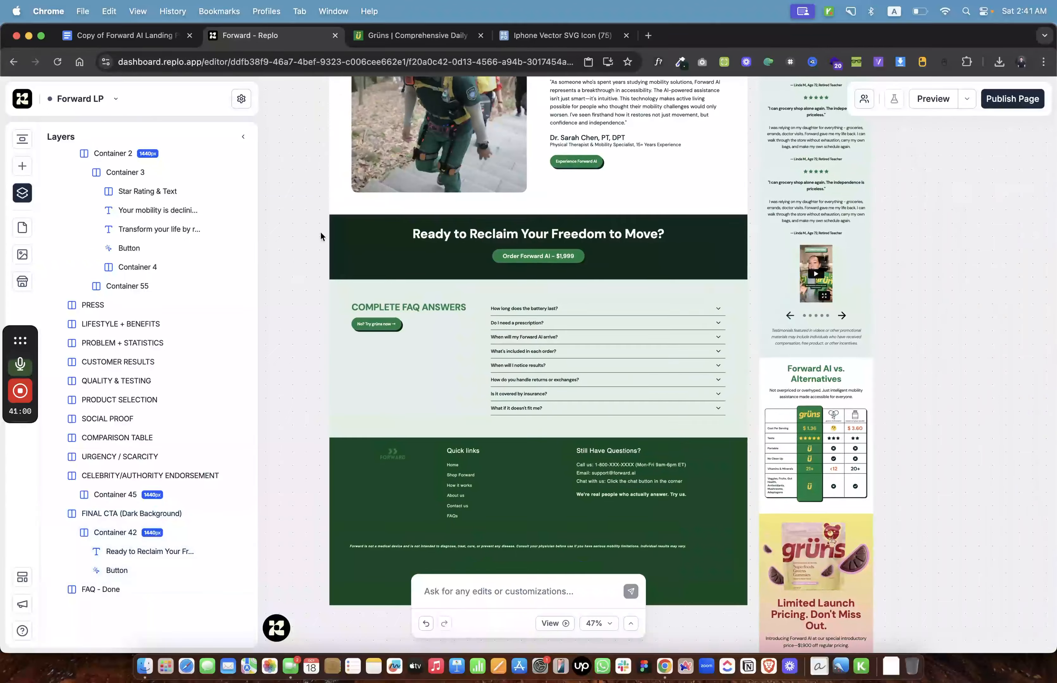
# Inspect the spacing between the heading and button in the dark banner on the Grüns page.
pyautogui.hotkey('ctrl', 'Tab')
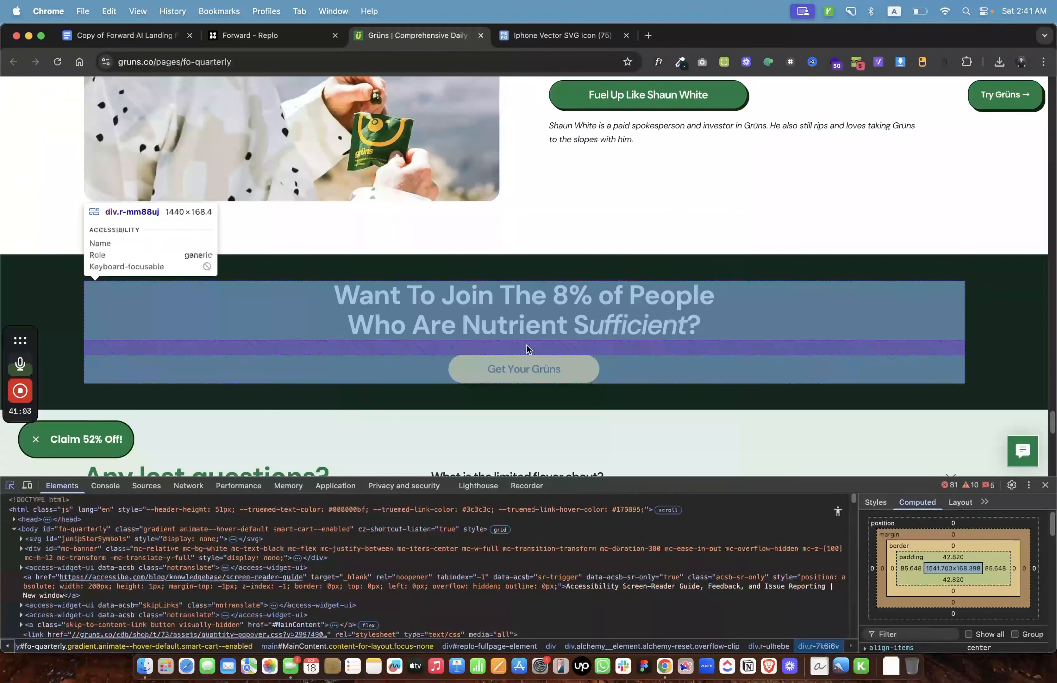
pyautogui.click(524, 353)
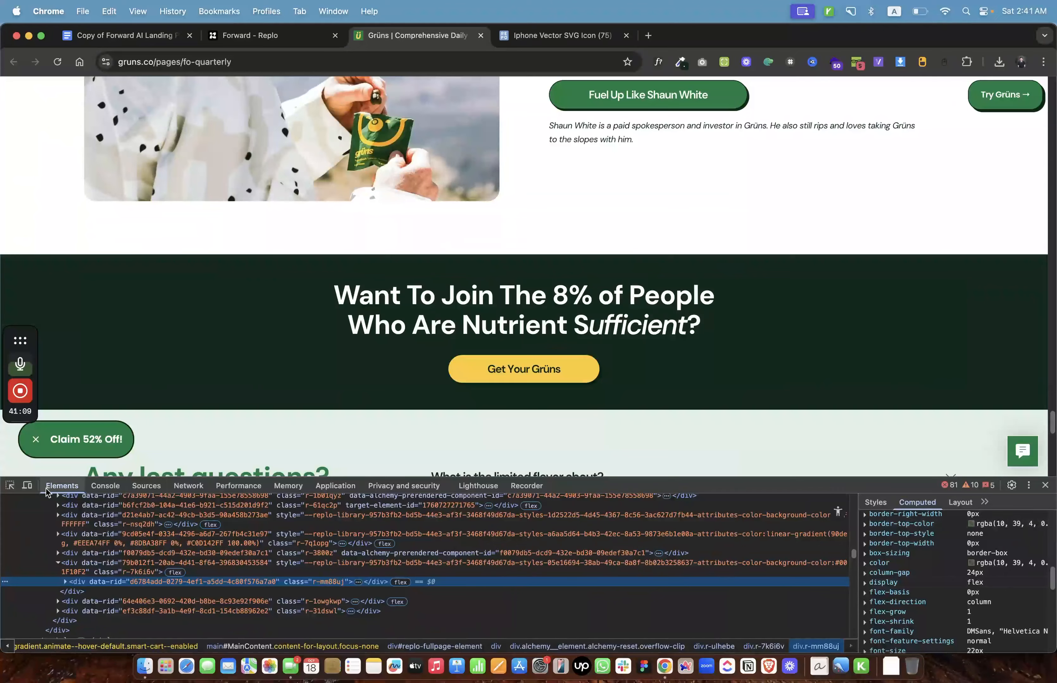
pyautogui.click(9, 485)
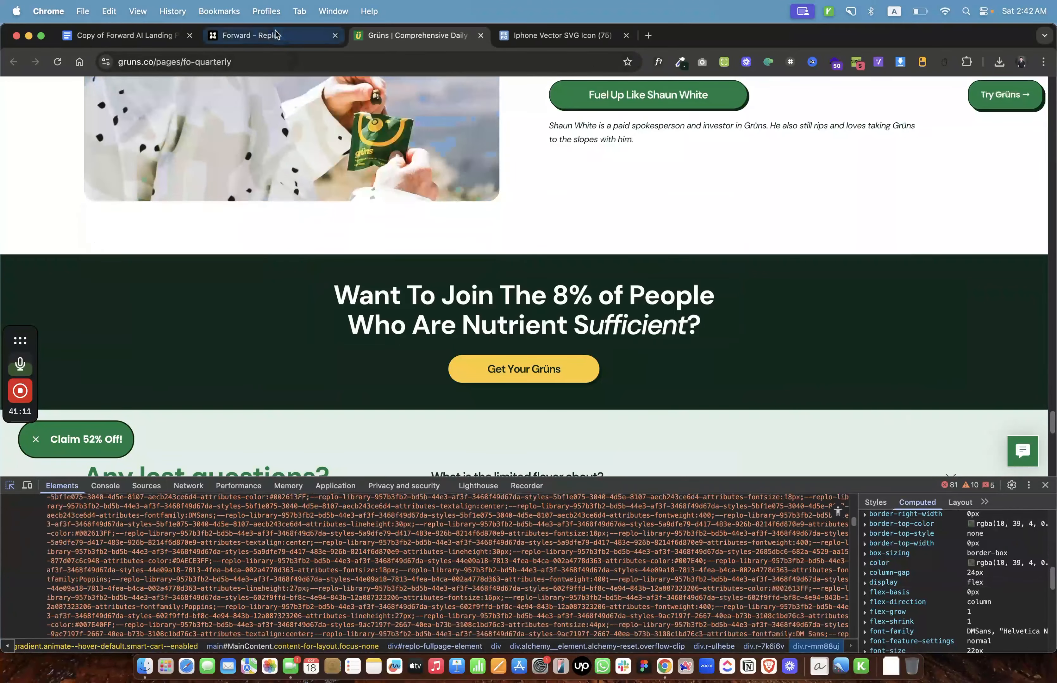
# Switch to Replo and check the layout and spacing settings of the final CTA's heading, button and container.
pyautogui.click(276, 34)
pyautogui.click(481, 233)
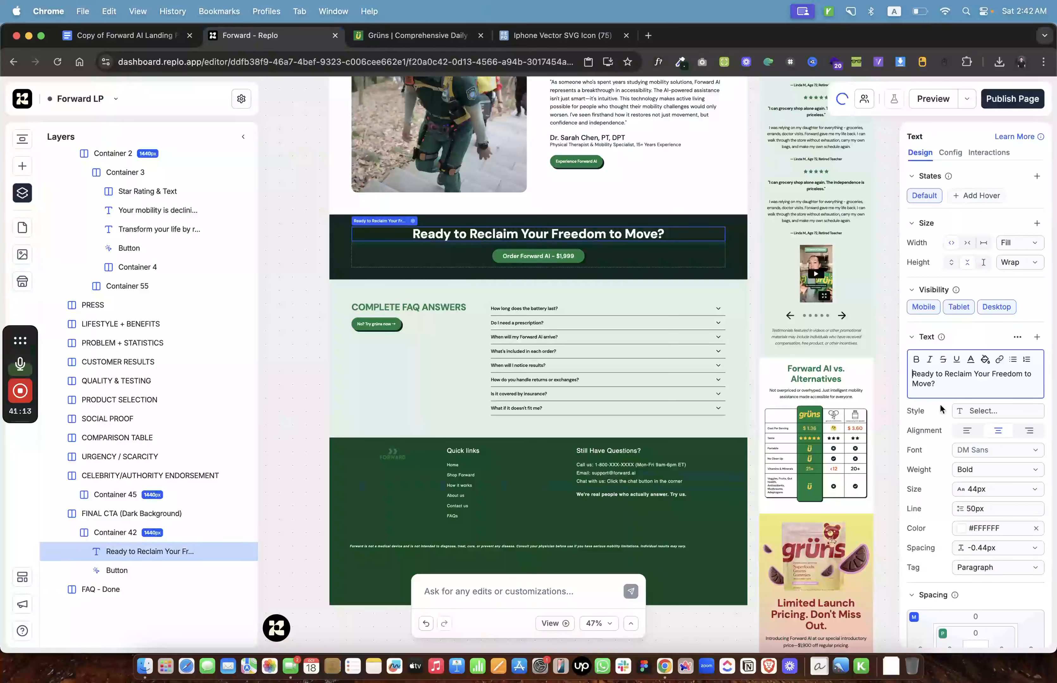
pyautogui.click(573, 256)
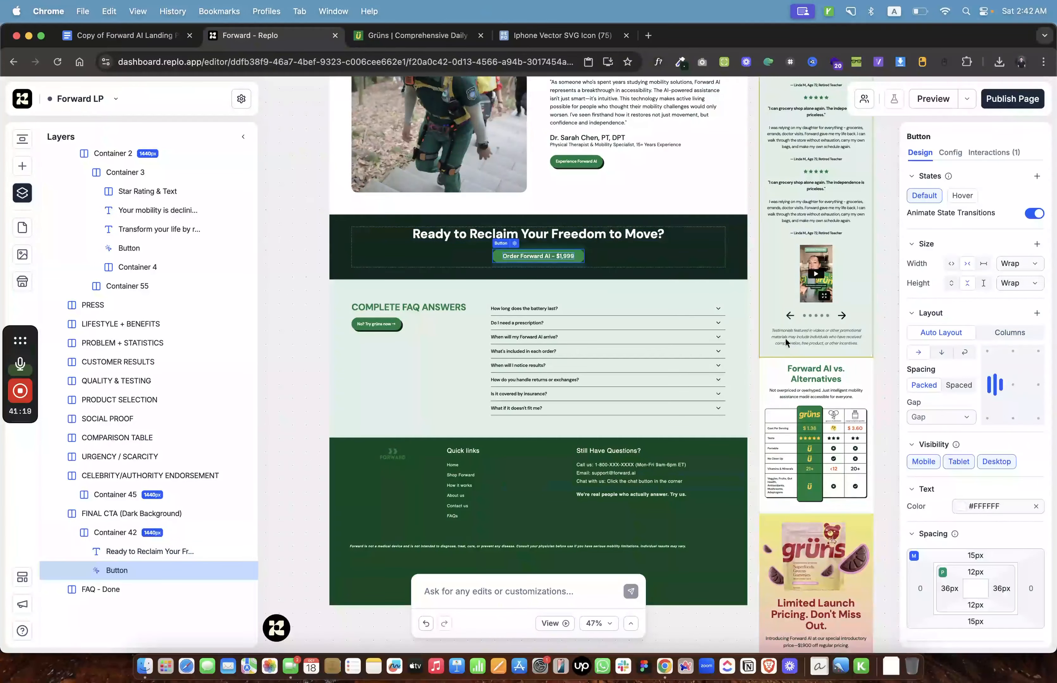
pyautogui.click(634, 252)
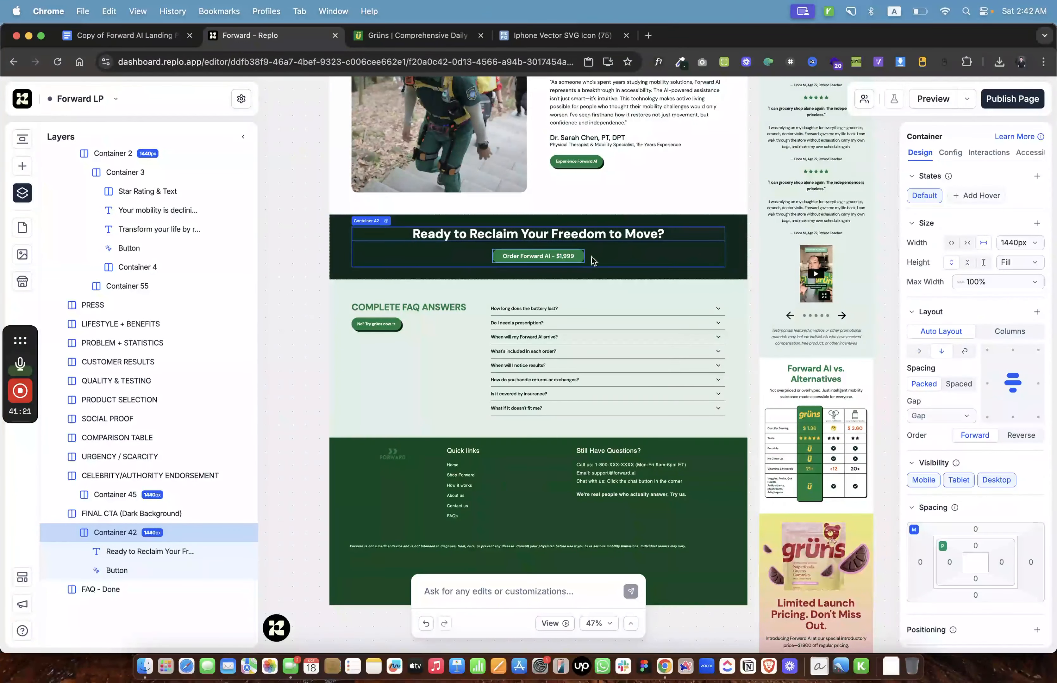
pyautogui.click(289, 309)
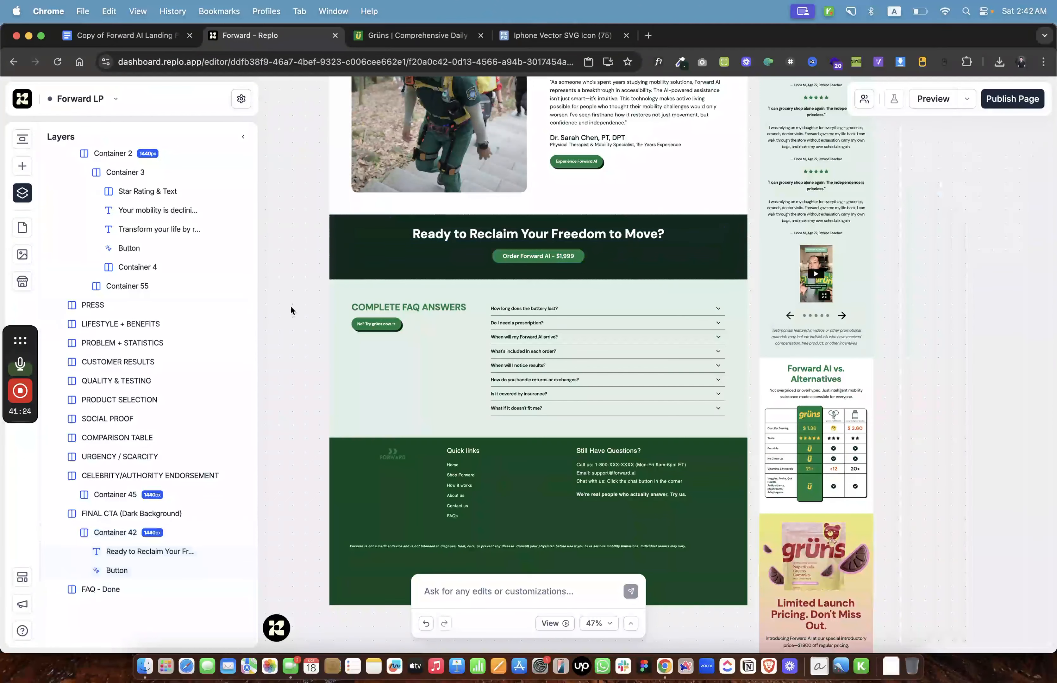
pyautogui.scroll(2, 568, 286)
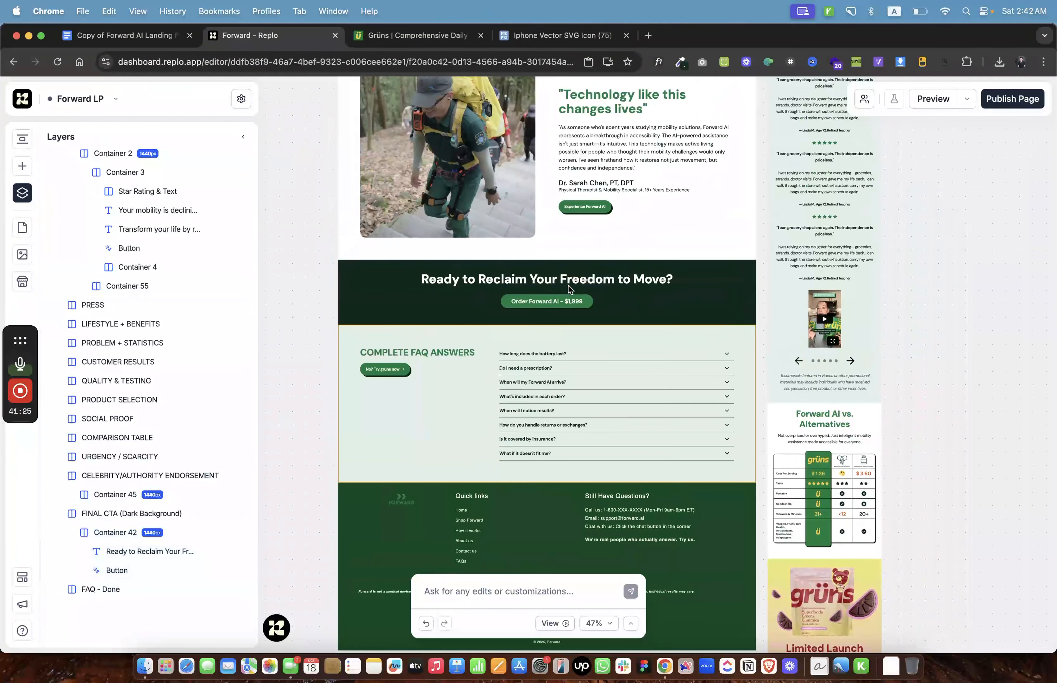
# Pick up the yellow of the dark banner's button on the Grüns page and set the final CTA button's background to #FFCC2E.
pyautogui.click(131, 40)
pyautogui.click(278, 41)
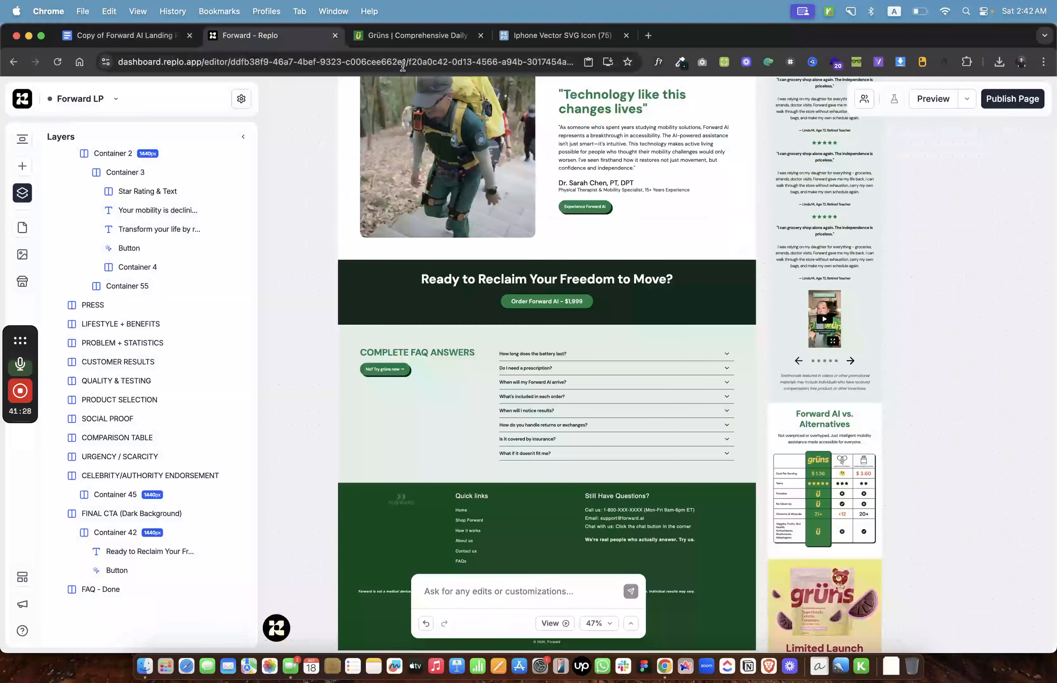
pyautogui.click(410, 39)
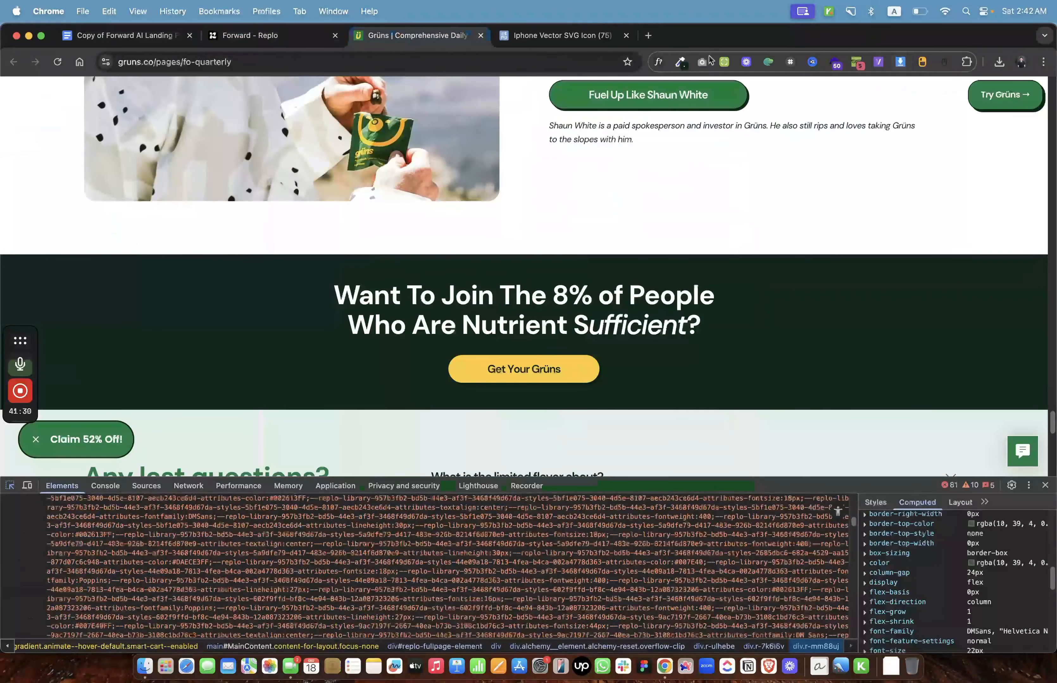
pyautogui.click(680, 62)
pyautogui.click(677, 81)
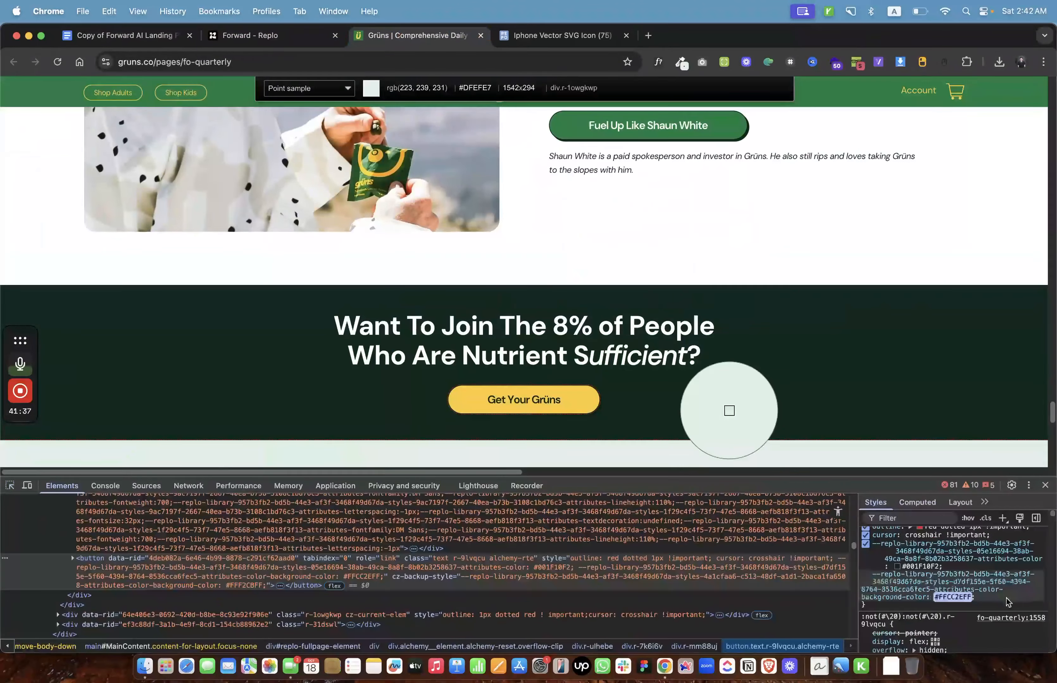
pyautogui.click(250, 35)
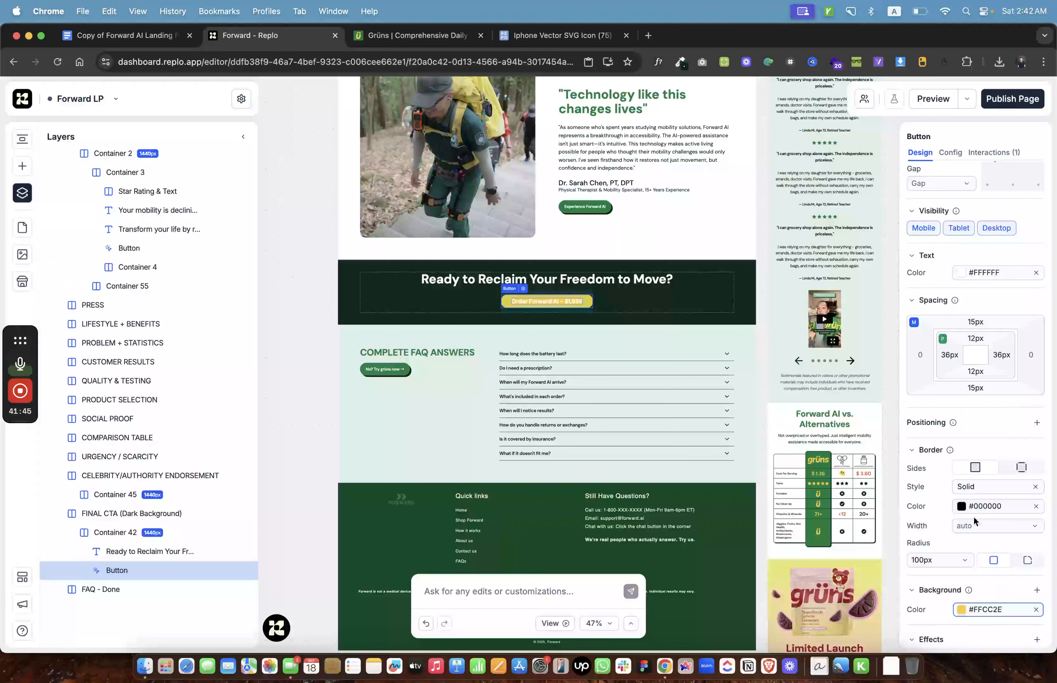
# Color the final CTA button's label #001F10 and replace its text with "Get Your Forward AI" from the Google Docs copy.
pyautogui.click(541, 302)
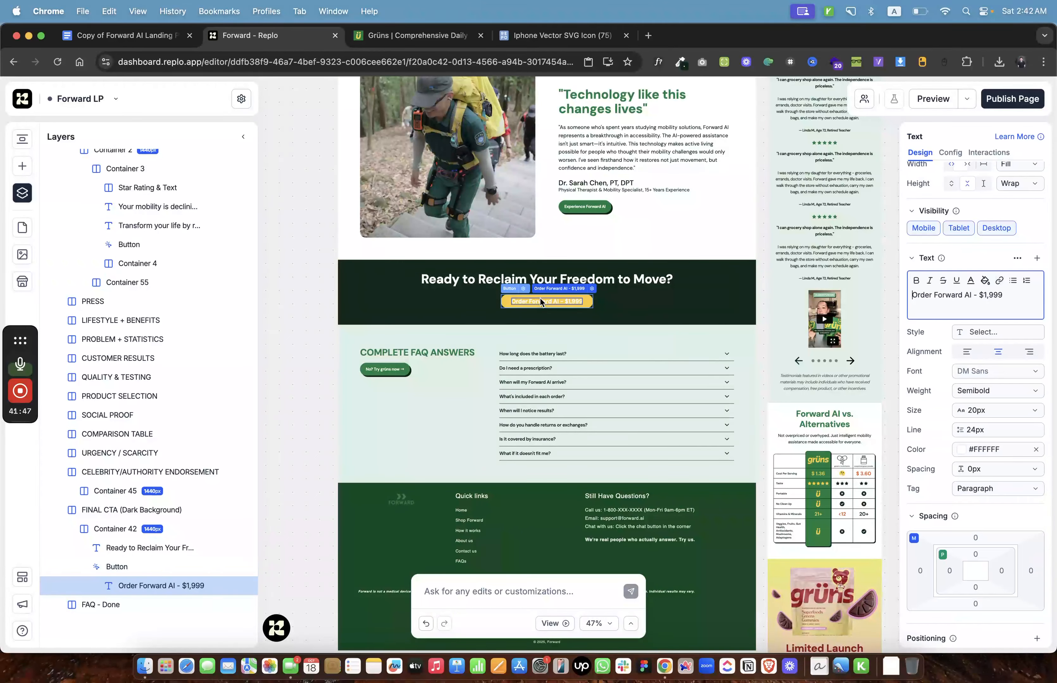
pyautogui.hotkey('ctrl', 'shift', 'Tab')
pyautogui.moveTo(313, 310); pyautogui.dragTo(400, 310)
pyautogui.hotkey('ctrl', 'Tab')
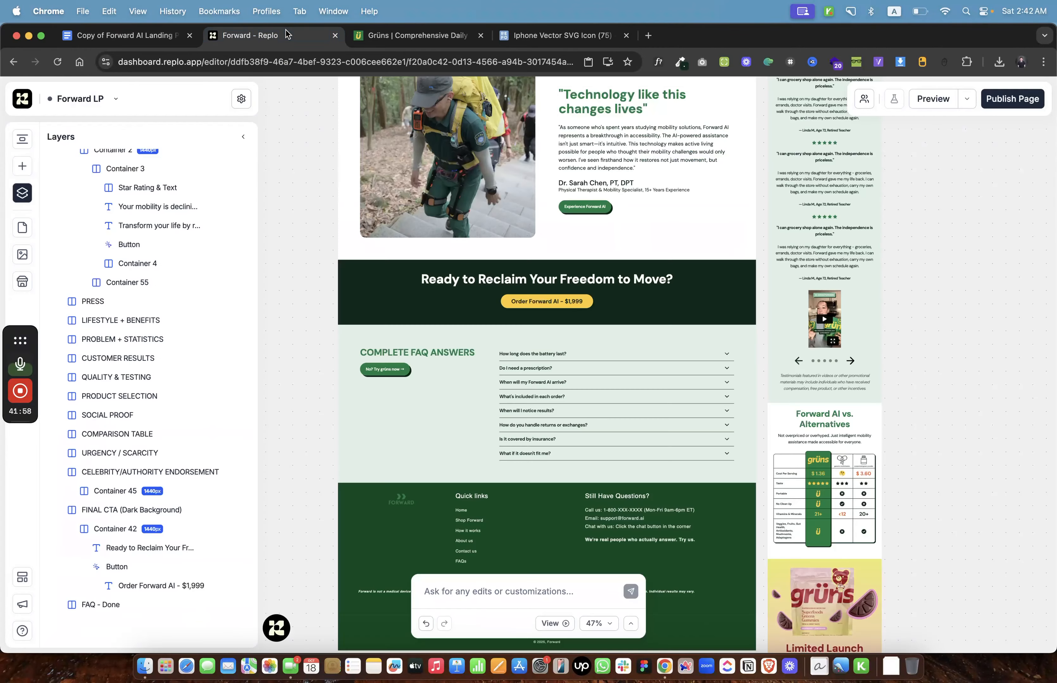
# Review the FAQ section, footer and complete FAQ answers in the Google Docs copy against the FAQ section in Replo.
pyautogui.hotkey('ctrl', 'shift', 'Tab')
pyautogui.scroll(-4, 308, 182)
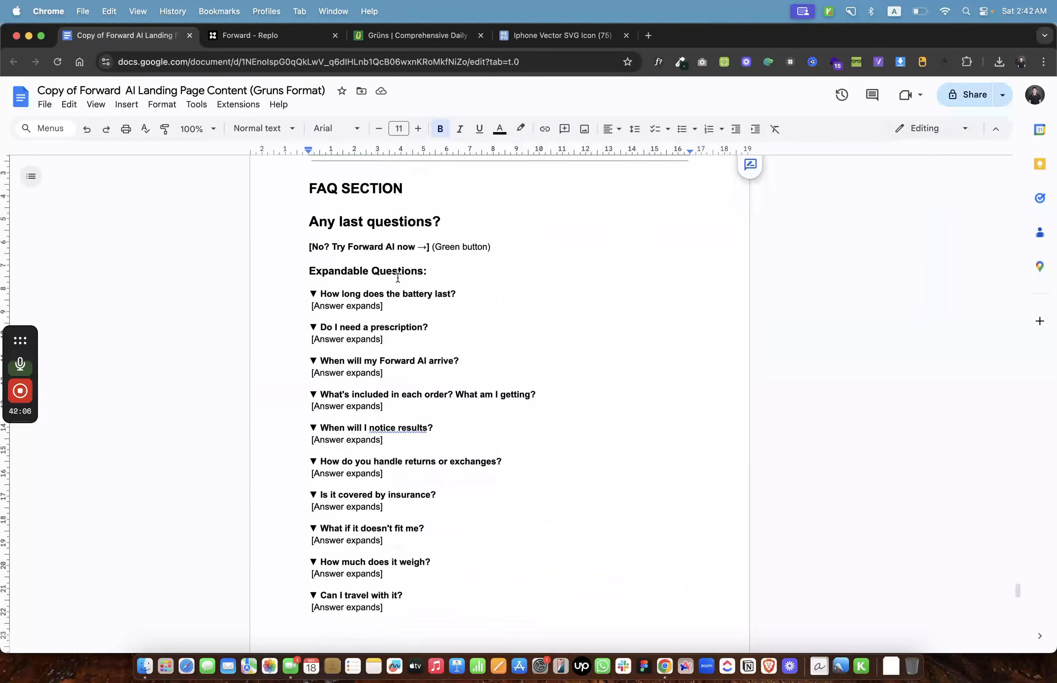
pyautogui.scroll(-12, 391, 318)
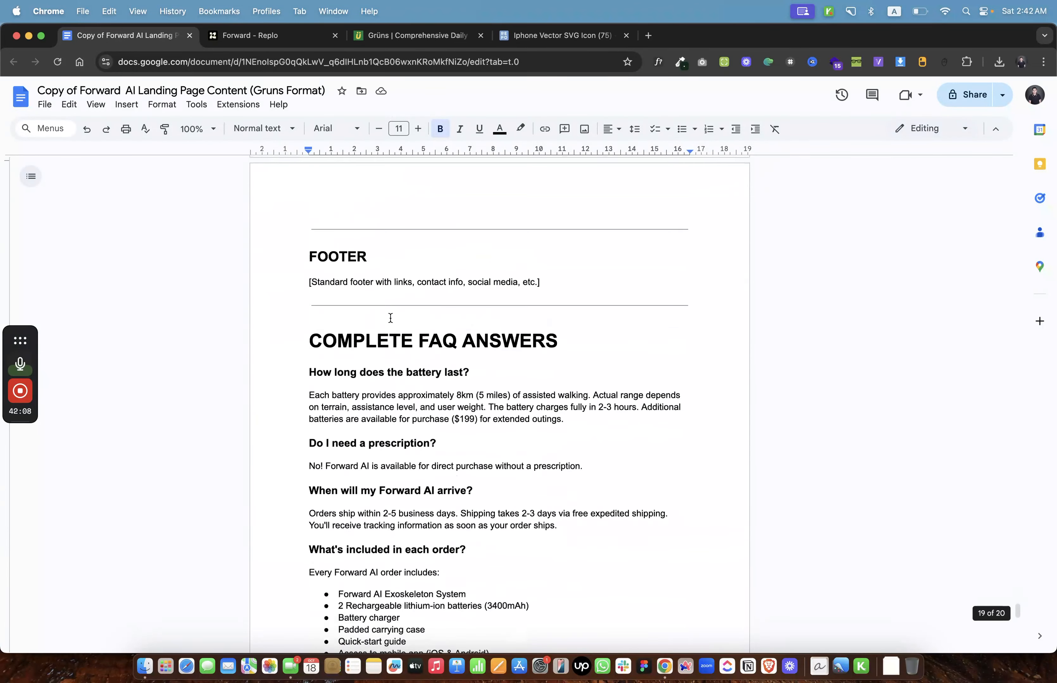
pyautogui.scroll(-6, 359, 477)
pyautogui.scroll(4, 358, 471)
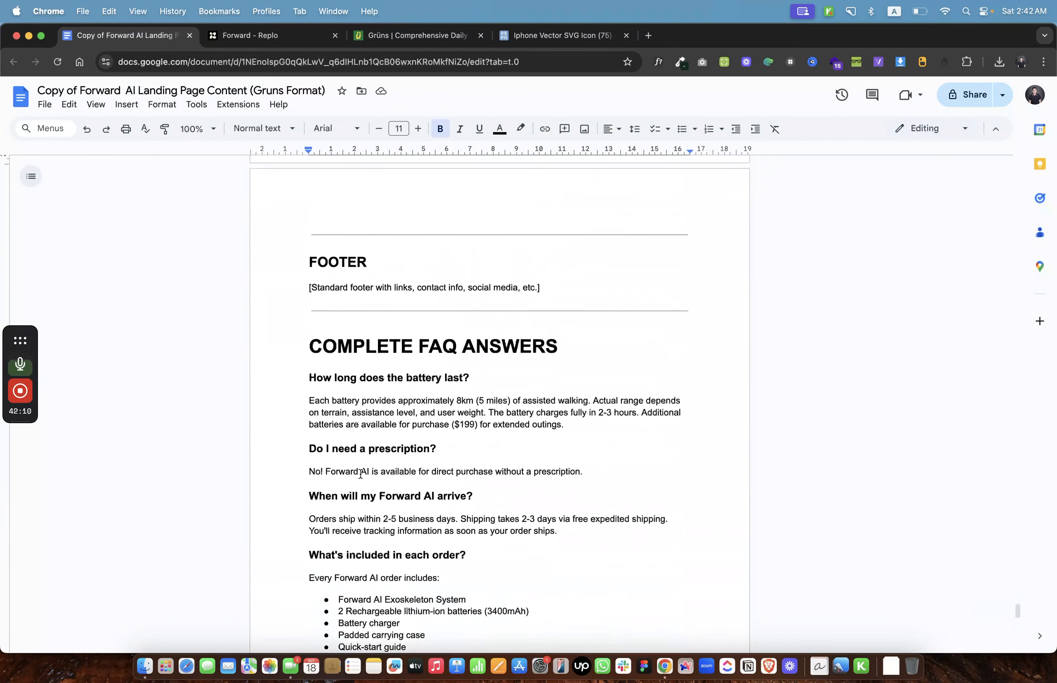
pyautogui.scroll(-15, 360, 472)
pyautogui.scroll(12, 360, 472)
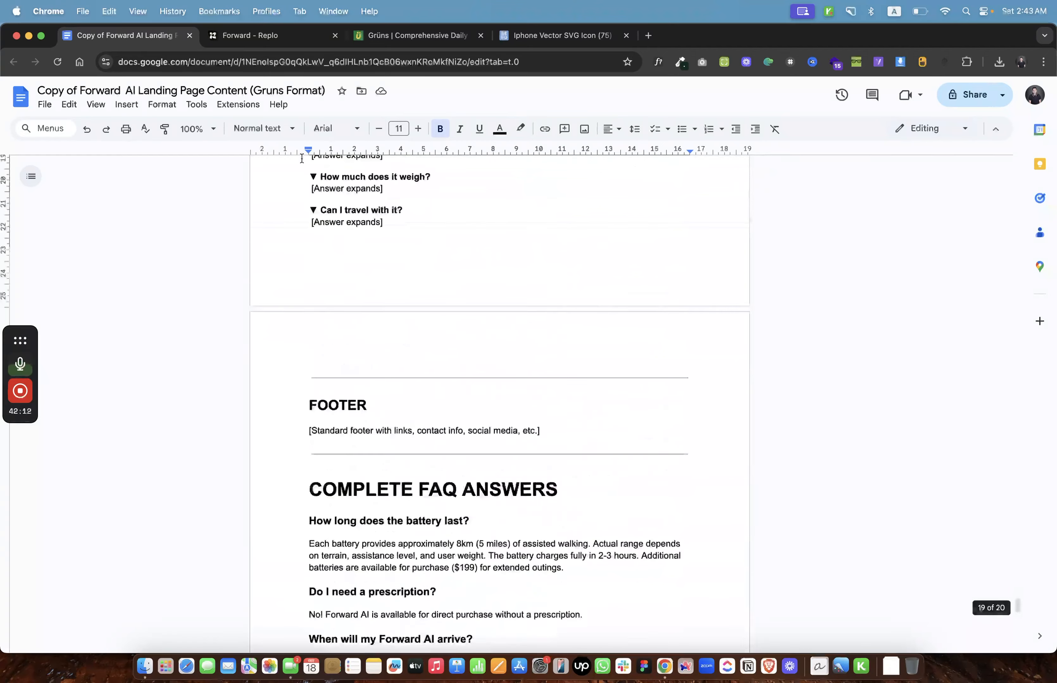
pyautogui.click(274, 38)
pyautogui.scroll(-5, 390, 387)
pyautogui.scroll(3, 391, 387)
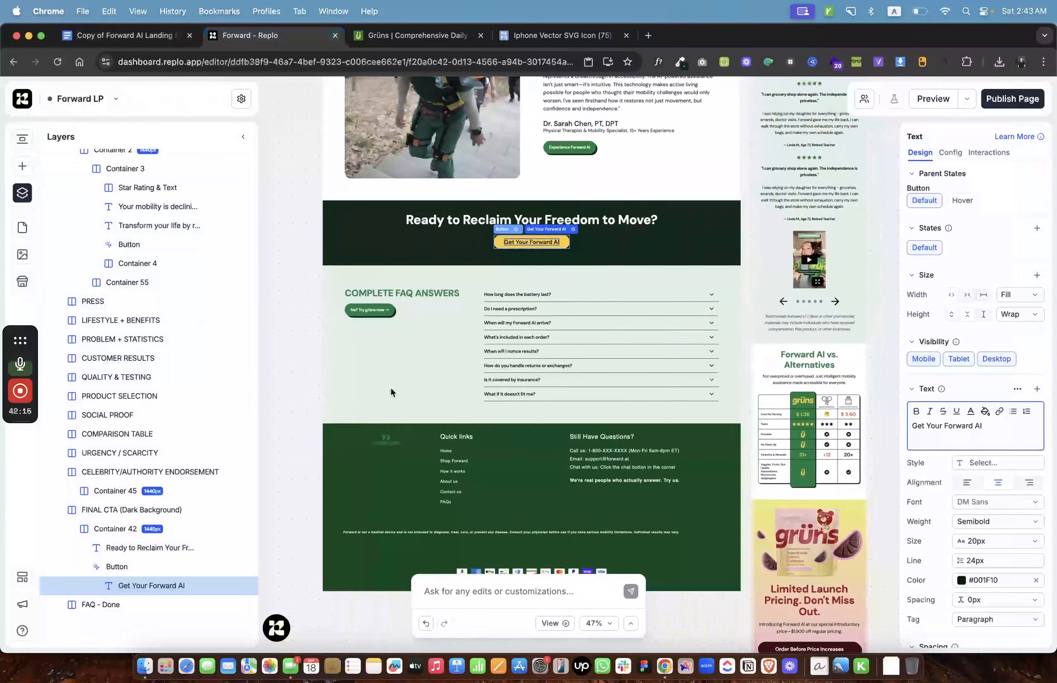
# Examine the comparison table section's image and text container in Replo and compare its layout with the table on the Grüns page.
pyautogui.click(287, 334)
pyautogui.scroll(10, 333, 345)
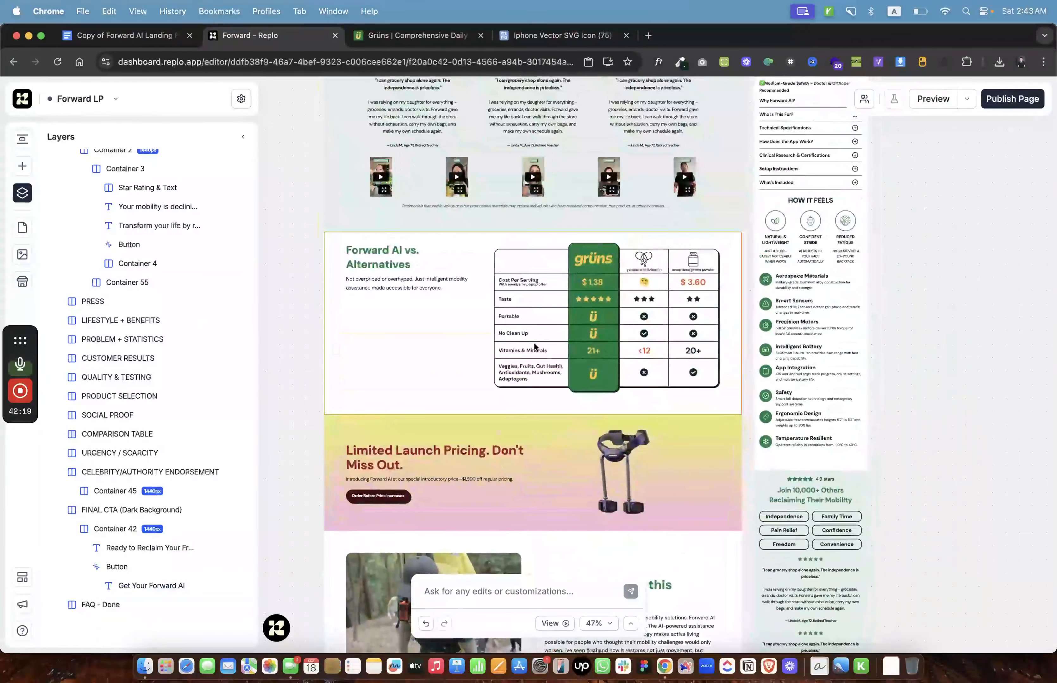
pyautogui.click(595, 316)
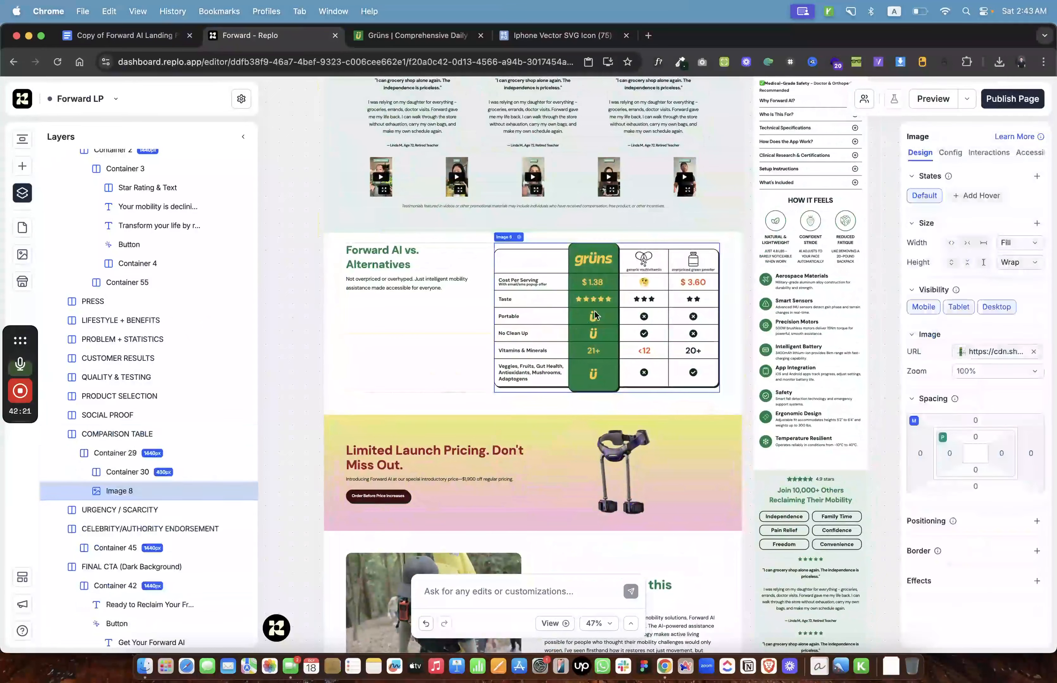
pyautogui.click(297, 269)
pyautogui.scroll(1, 476, 286)
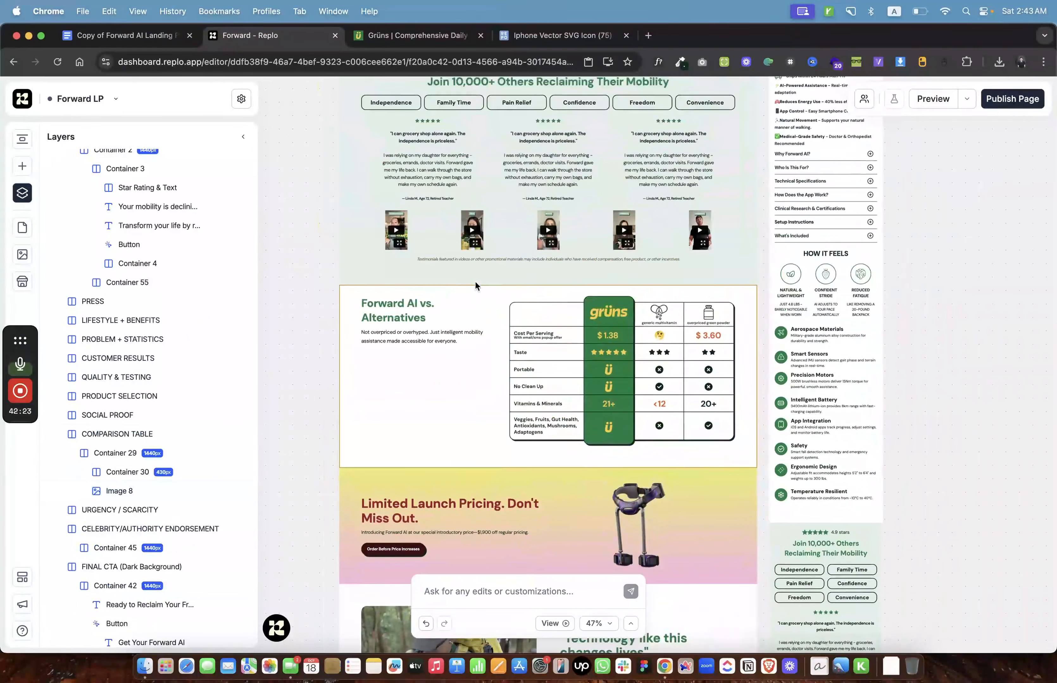
pyautogui.click(494, 337)
pyautogui.click(452, 378)
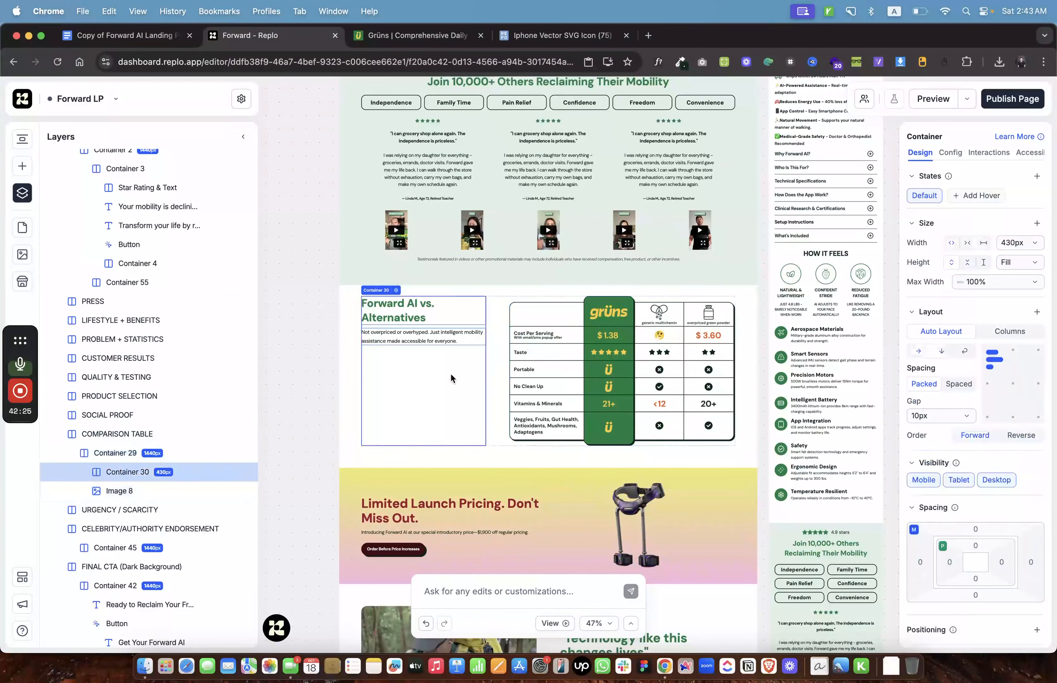
pyautogui.click(133, 35)
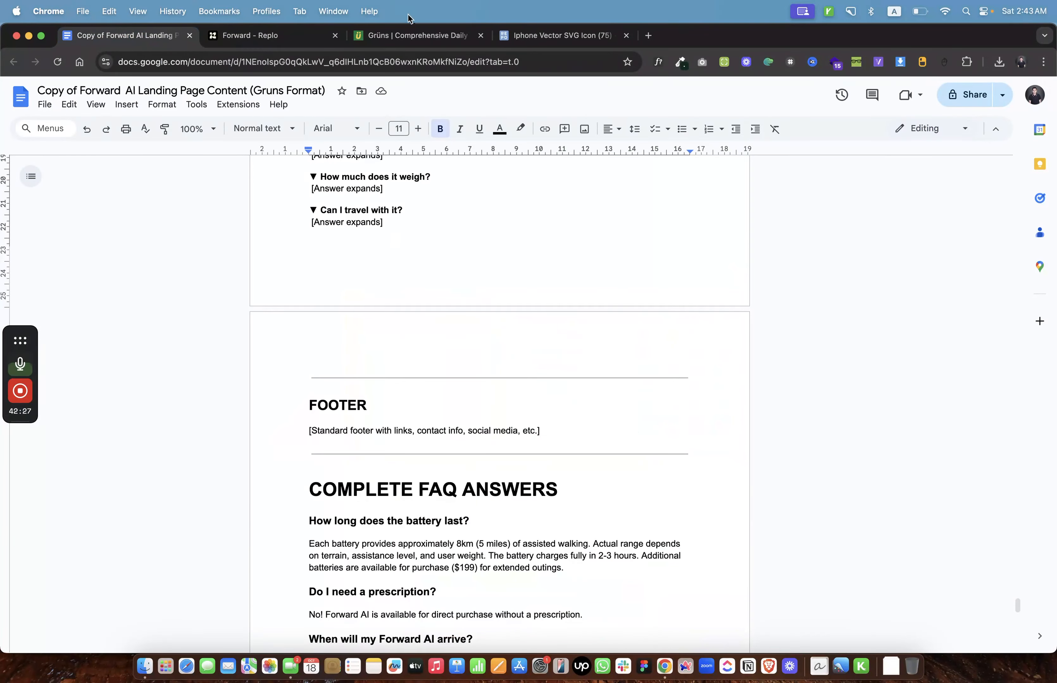
pyautogui.click(411, 36)
pyautogui.scroll(15, 447, 325)
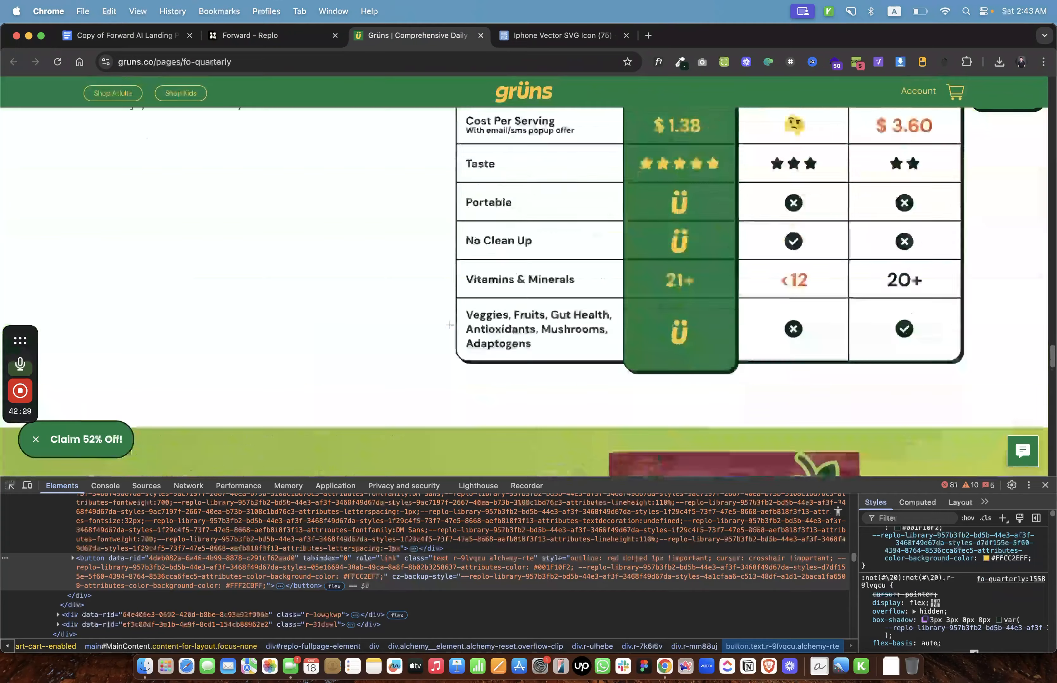
pyautogui.scroll(8, 449, 325)
pyautogui.scroll(-4, 450, 326)
pyautogui.click(166, 37)
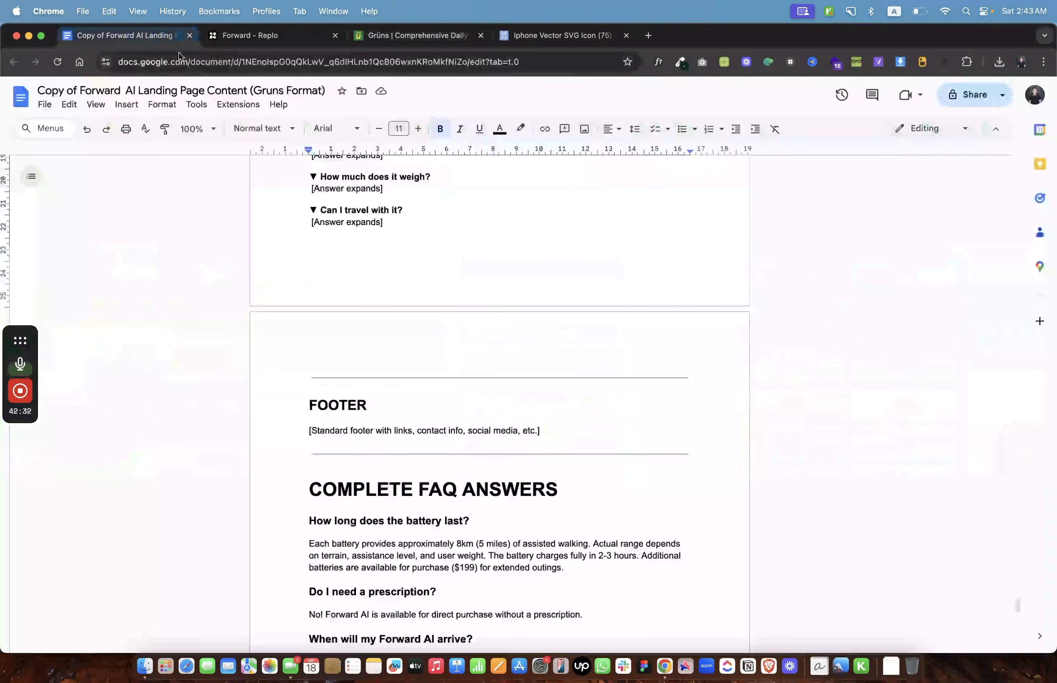
# In Replo, set the top padding of the "Forward AI vs. Alternatives" text container to 20 px on the desktop layout.
pyautogui.click(266, 35)
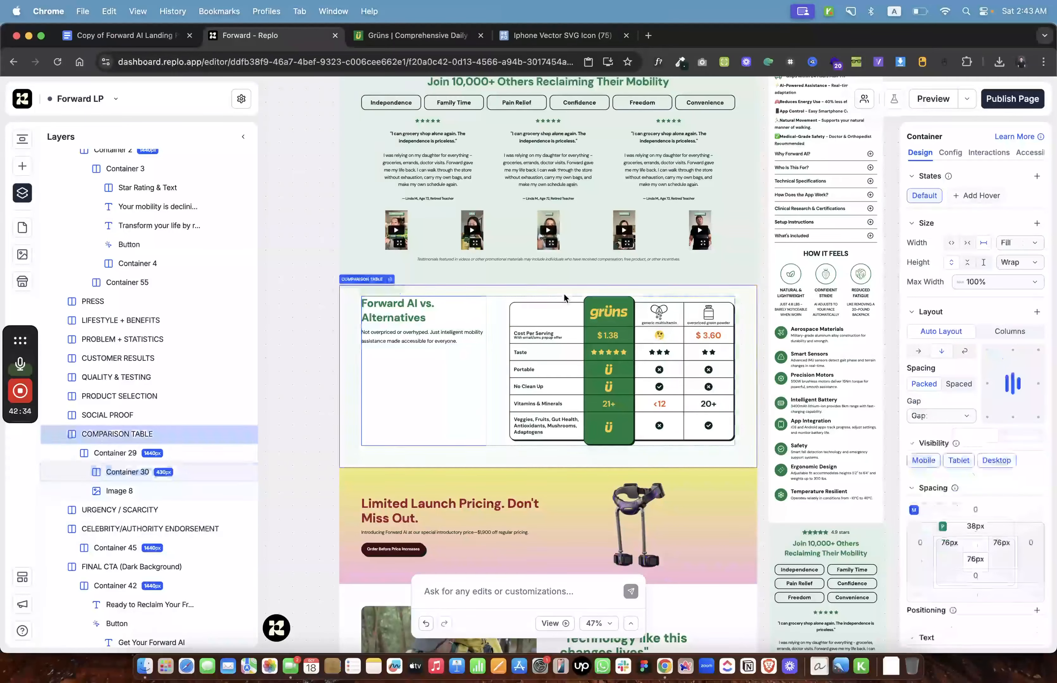
pyautogui.click(541, 305)
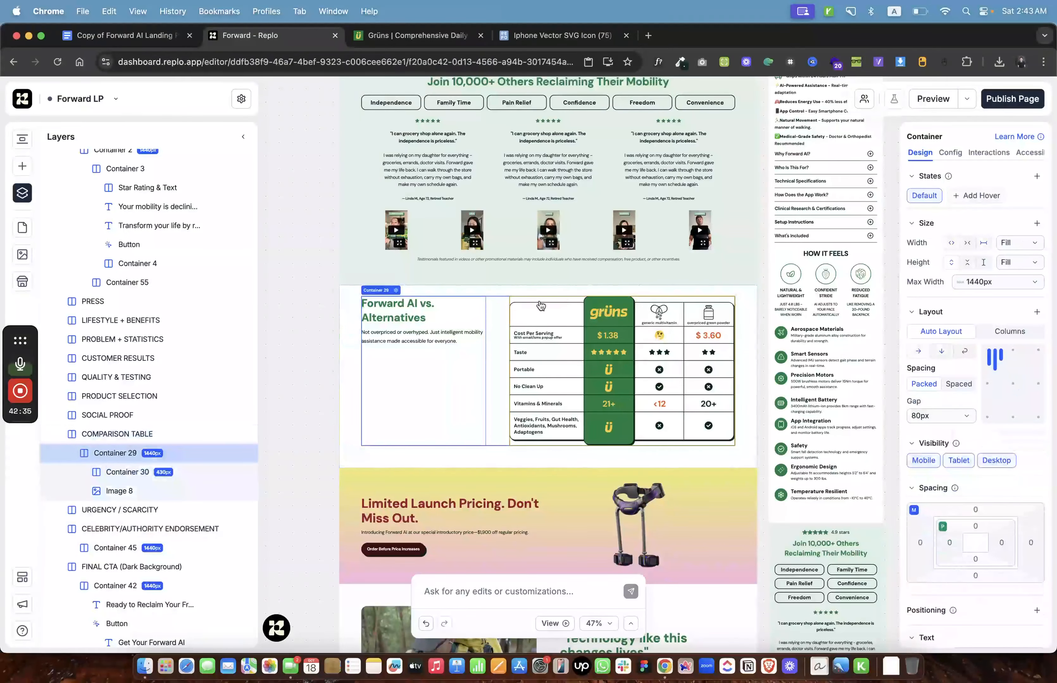
pyautogui.click(456, 391)
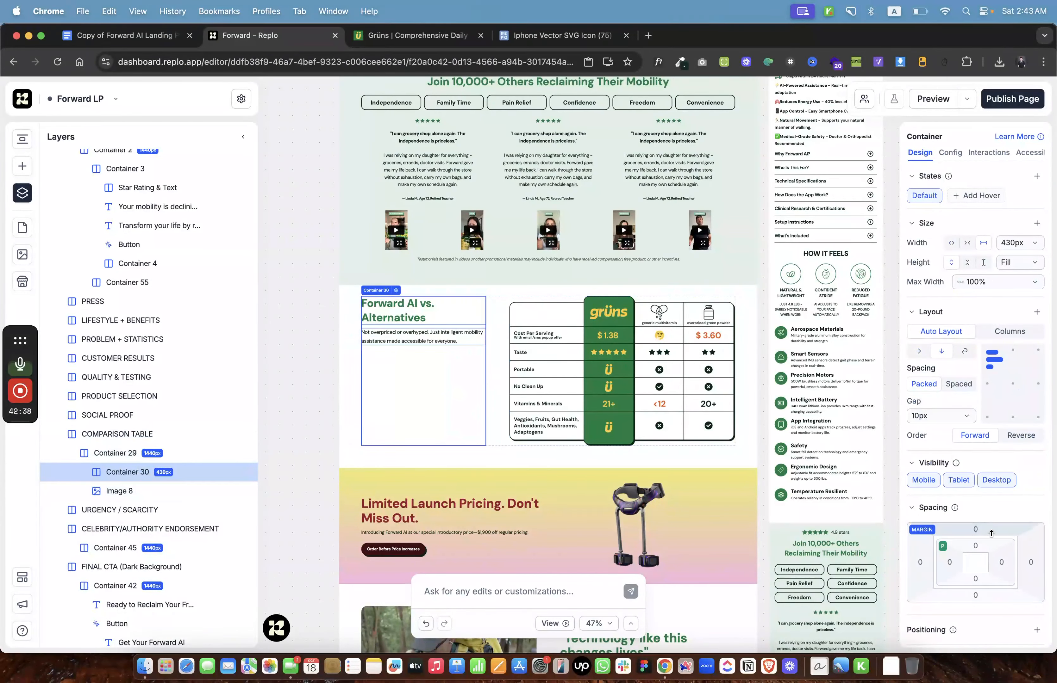
pyautogui.write('20')
pyautogui.press('Return')
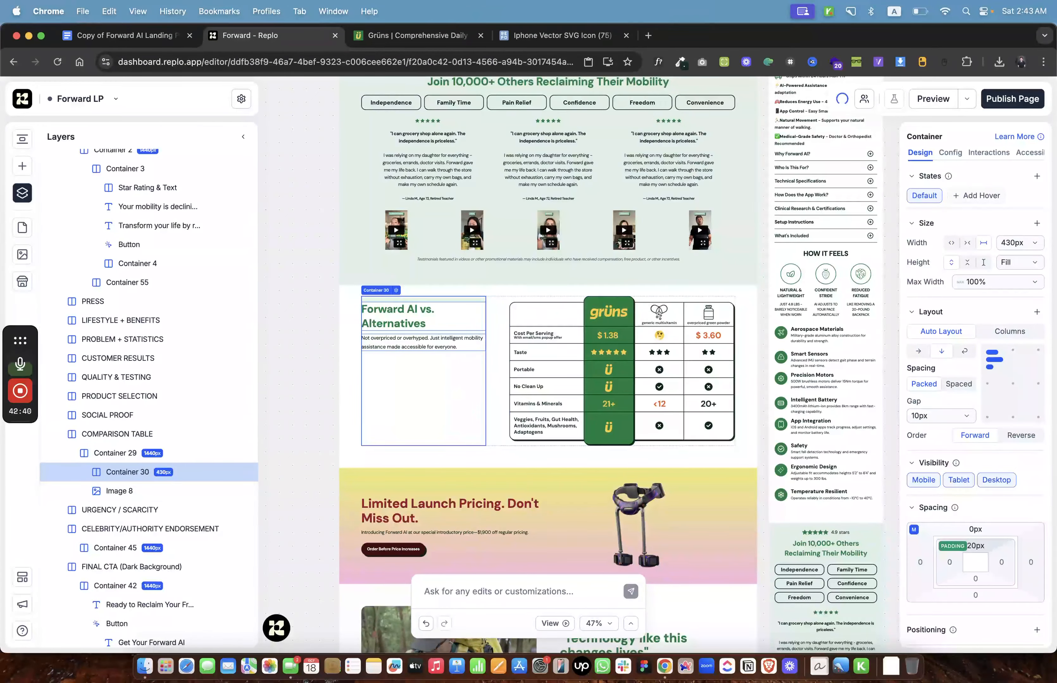
pyautogui.click(341, 365)
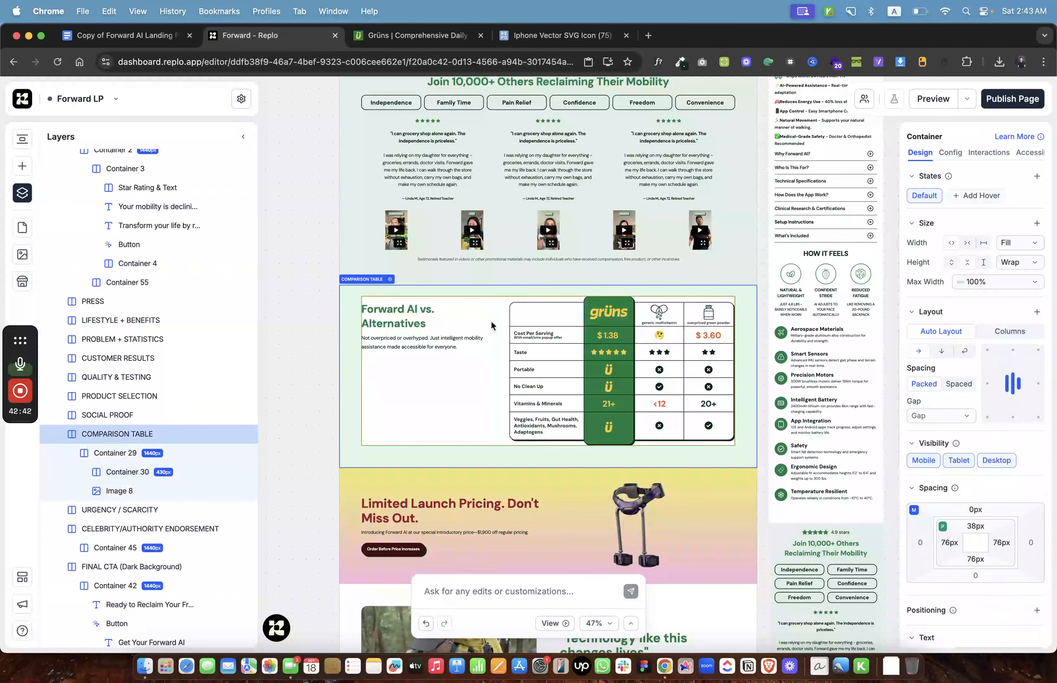
# Reset the top padding of the "Forward AI vs. Alternatives" text container to 0 on the mobile layout.
pyautogui.scroll(-15, 532, 343)
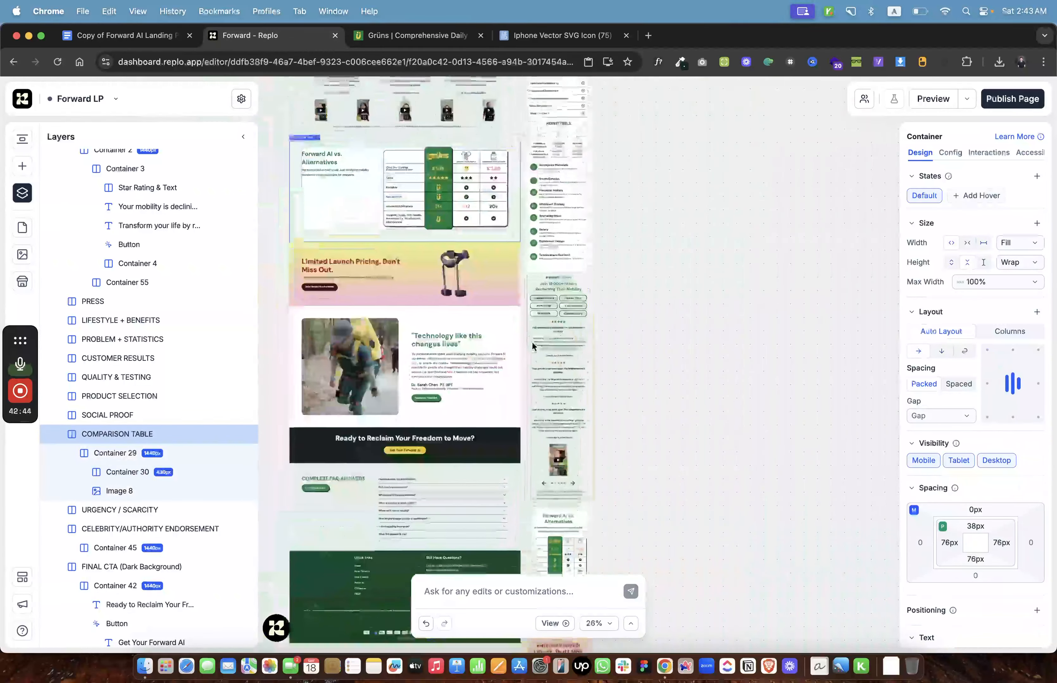
pyautogui.click(590, 331)
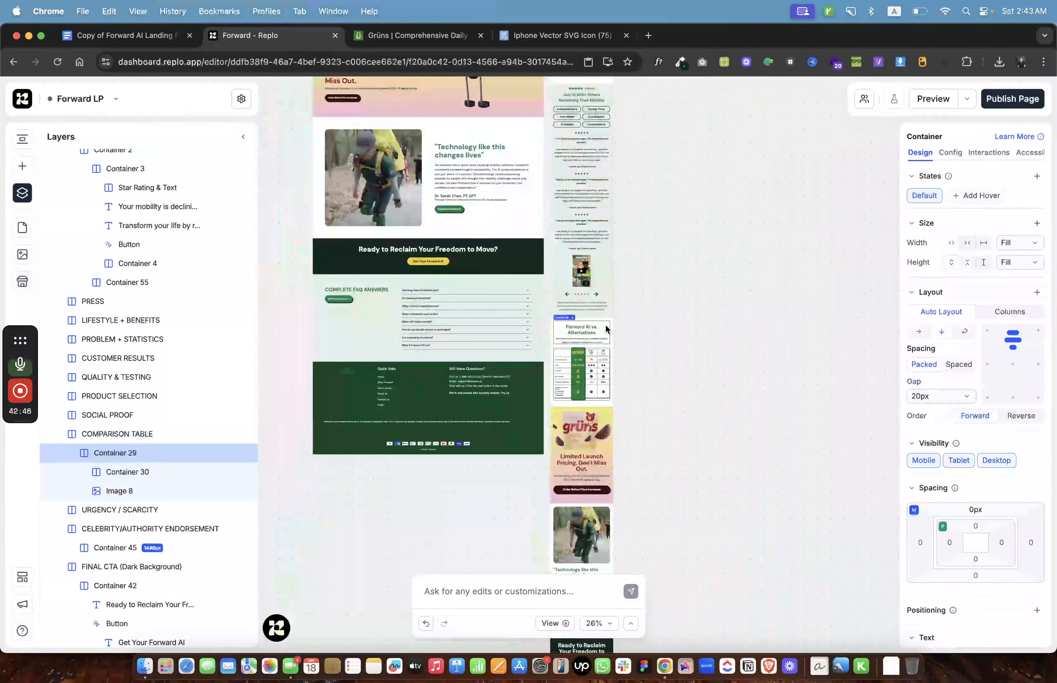
pyautogui.click(591, 328)
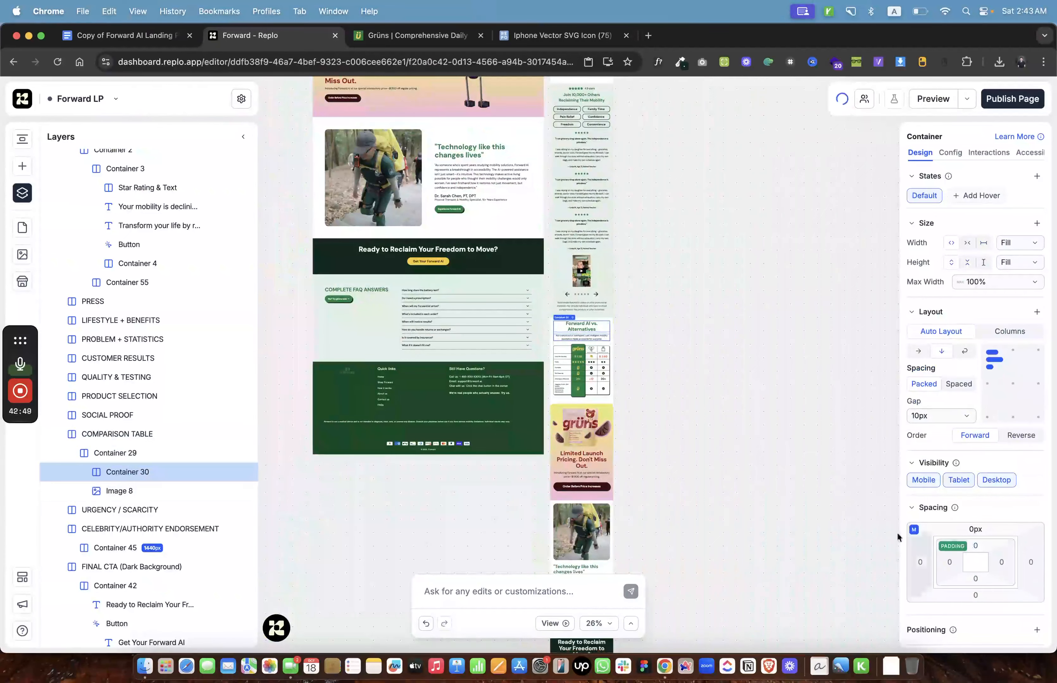
pyautogui.scroll(-5, 689, 350)
pyautogui.click(688, 351)
# Replace the Grüns product image in the mobile "Limited Launch Pricing" section with forward_9.png from the Replo assets.
pyautogui.click(624, 326)
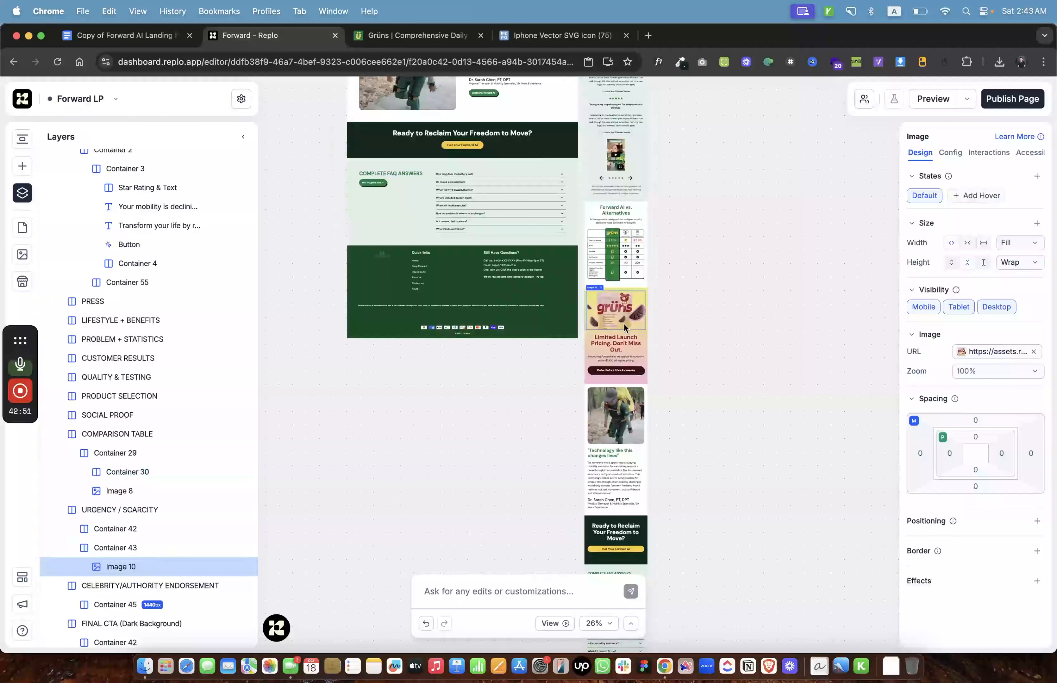
pyautogui.click(960, 350)
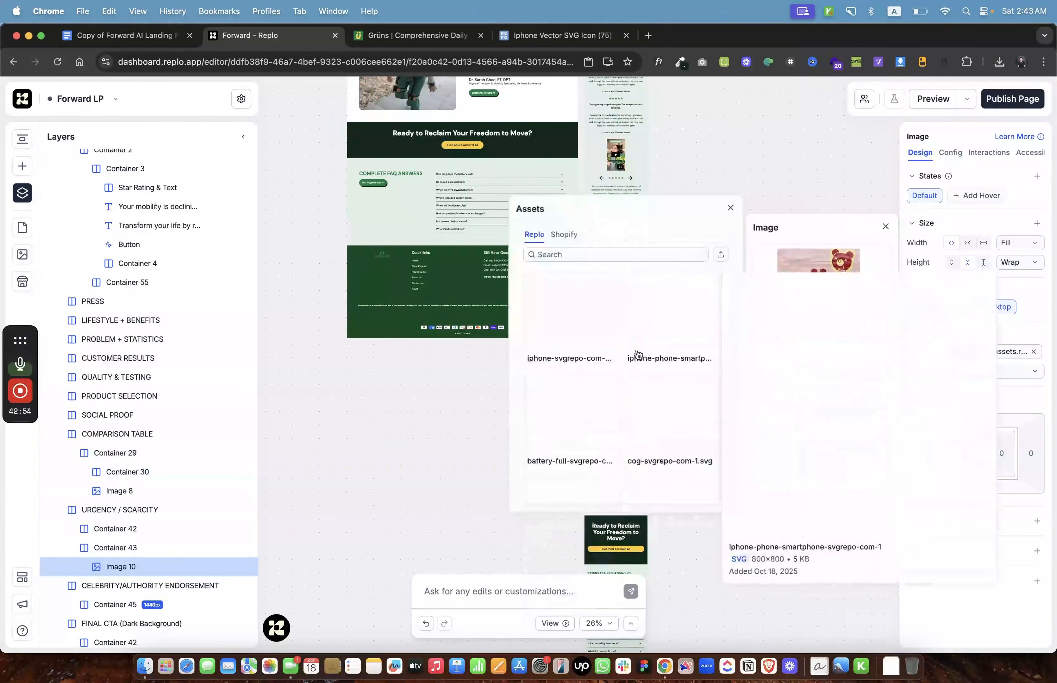
pyautogui.scroll(-5, 635, 353)
pyautogui.scroll(-5, 637, 353)
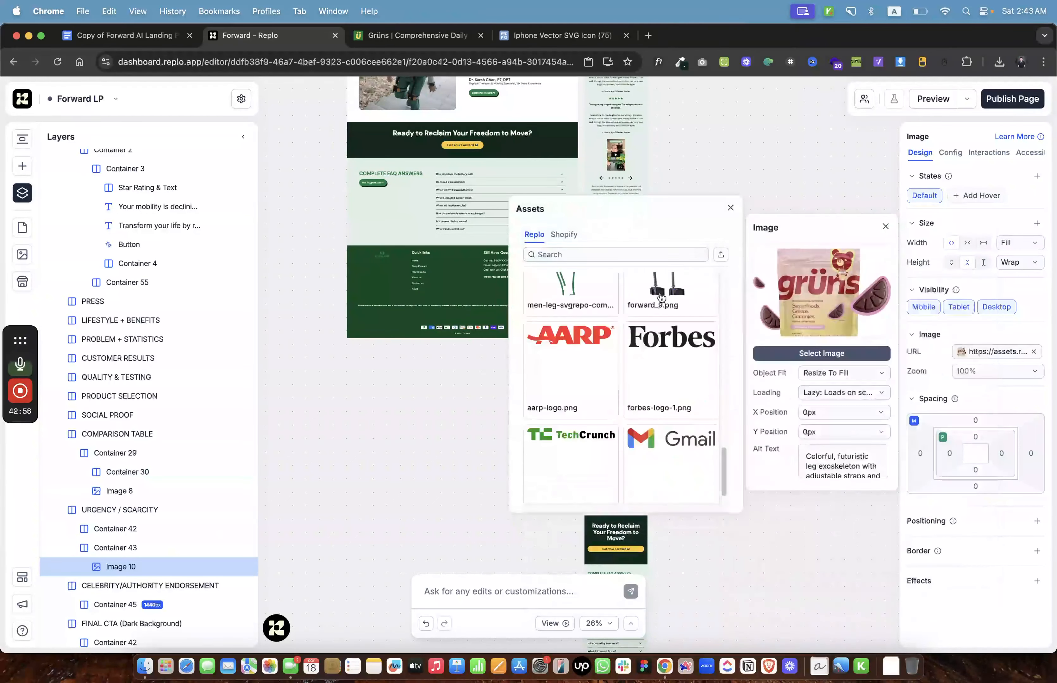
pyautogui.click(642, 296)
pyautogui.click(710, 211)
pyautogui.click(693, 363)
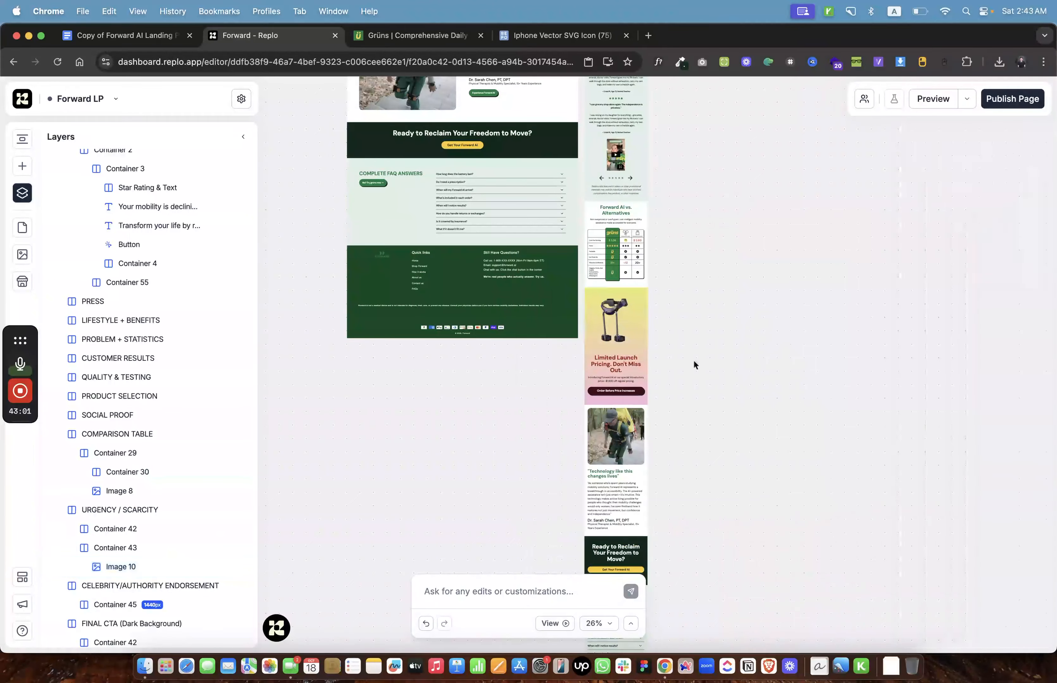
# Examine the expert testimonial section on the mobile and desktop layouts, and reload the Replo editor page.
pyautogui.scroll(-3, 618, 347)
pyautogui.scroll(5, 623, 422)
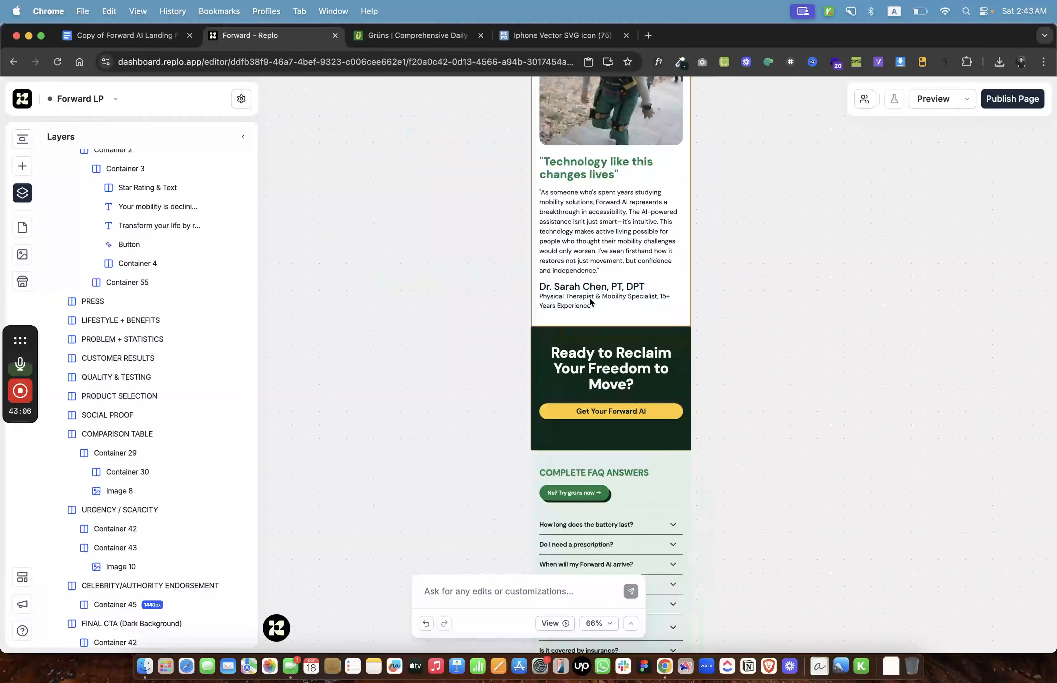
pyautogui.hscroll(-10, 590, 303)
pyautogui.scroll(15, 576, 303)
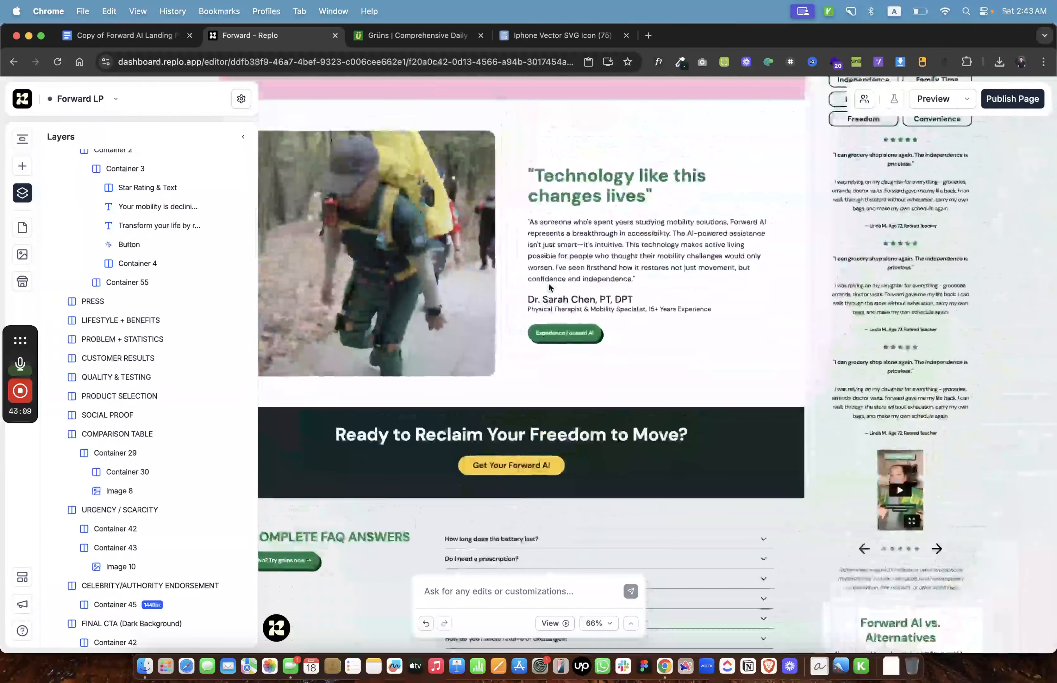
pyautogui.click(575, 303)
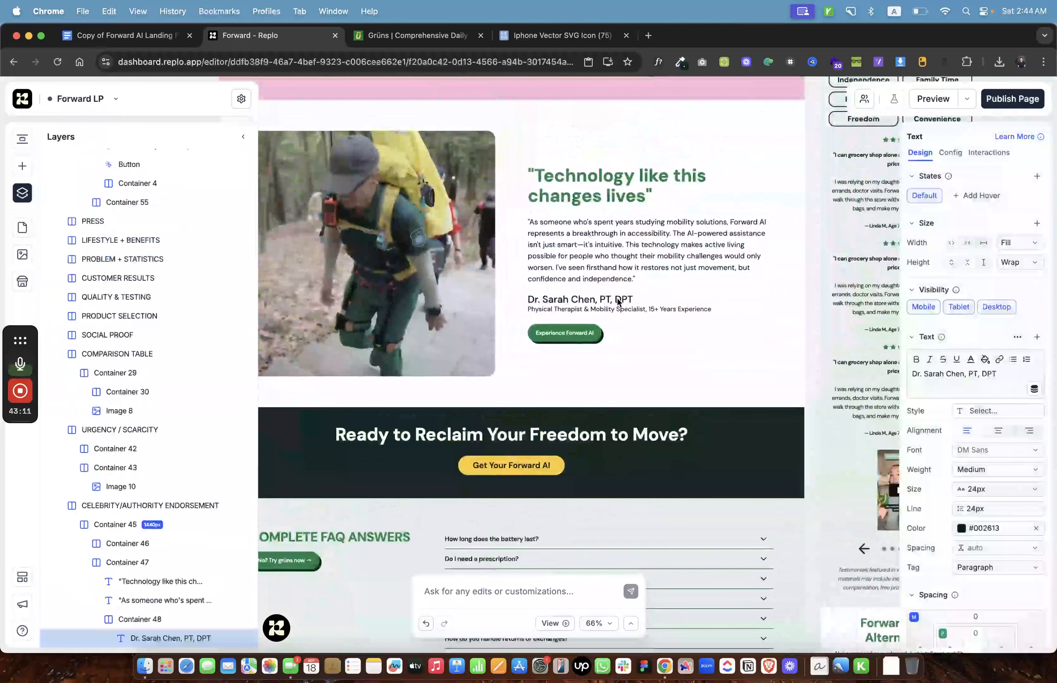
pyautogui.scroll(-5, 279, 196)
pyautogui.click(57, 62)
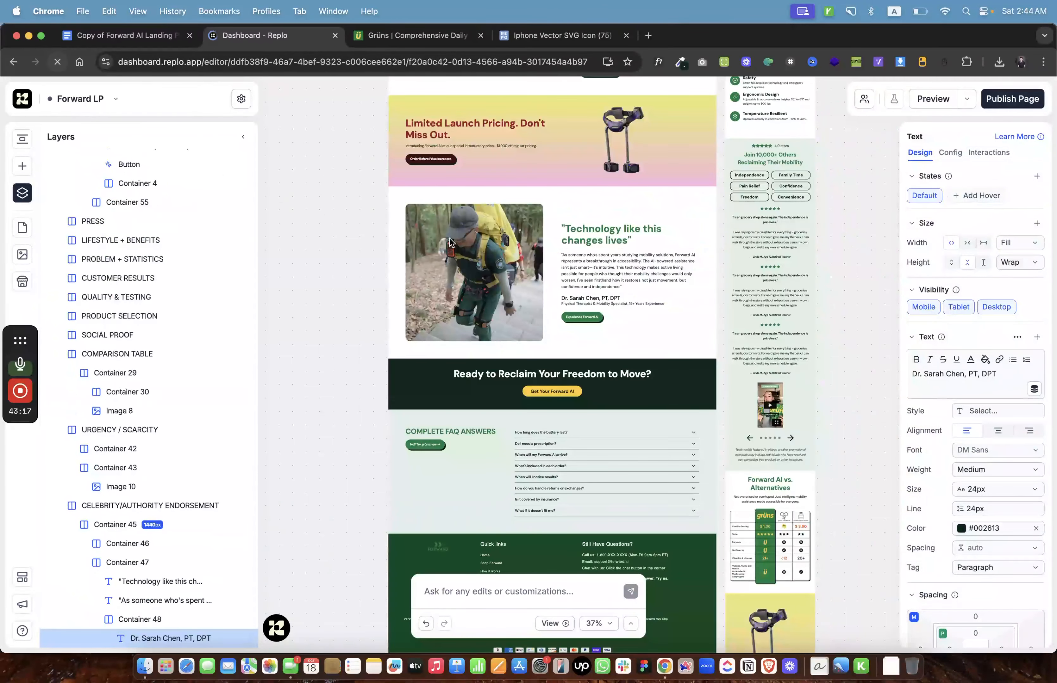
# Give the endorser's name below the "Technology like this changes lives" quote a heavier font weight and set its container's gap to 4 px.
pyautogui.scroll(-20, 625, 332)
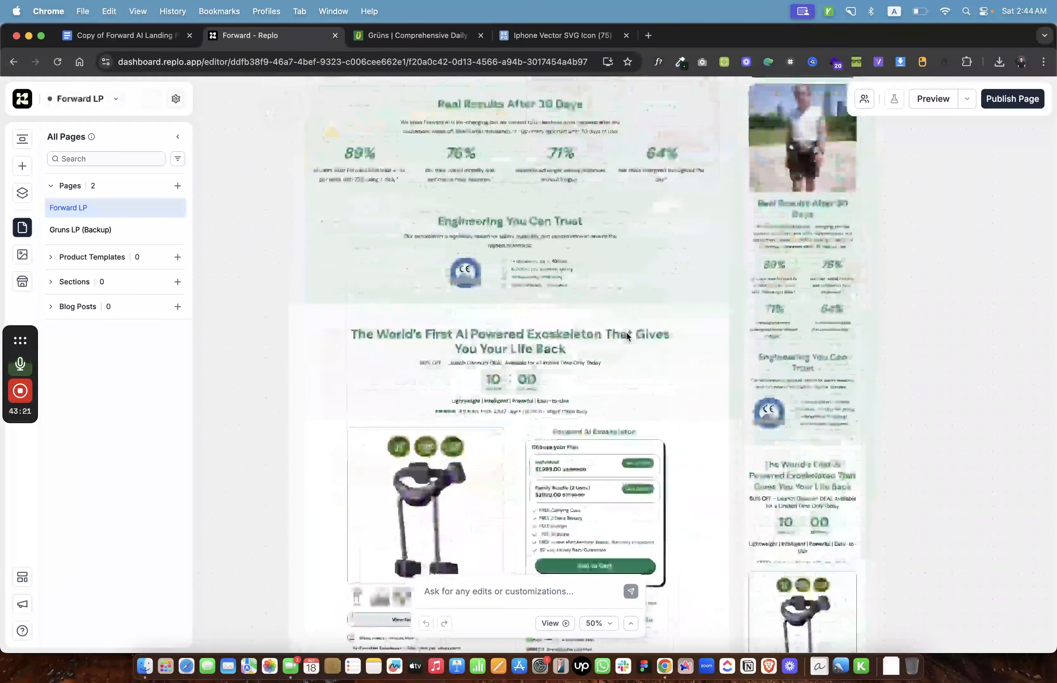
pyautogui.scroll(-8, 625, 332)
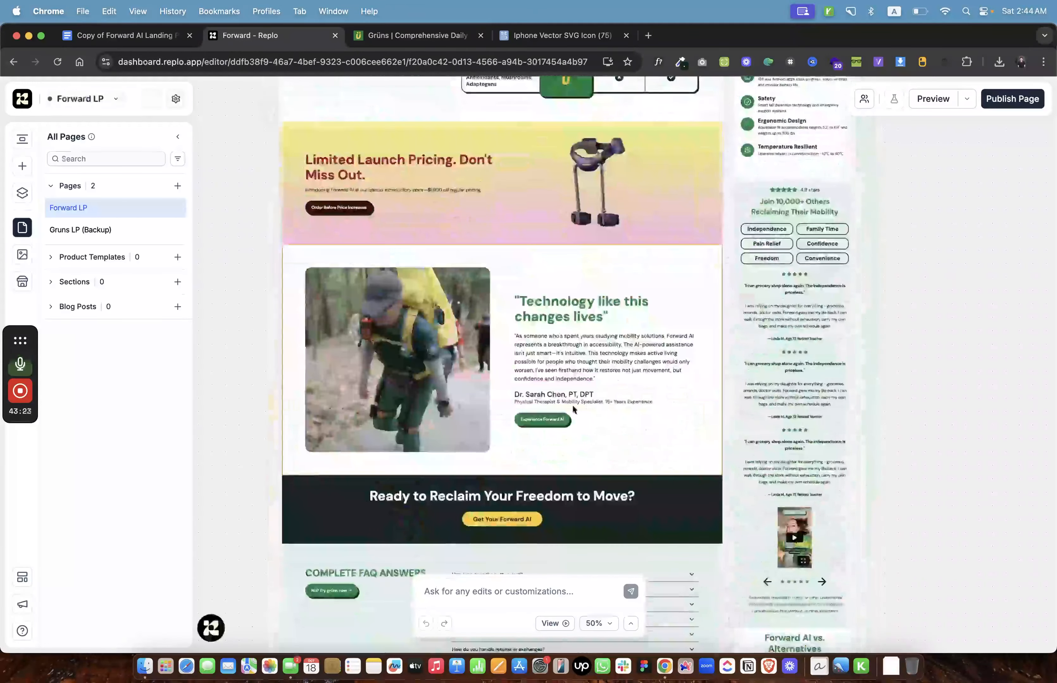
pyautogui.click(566, 397)
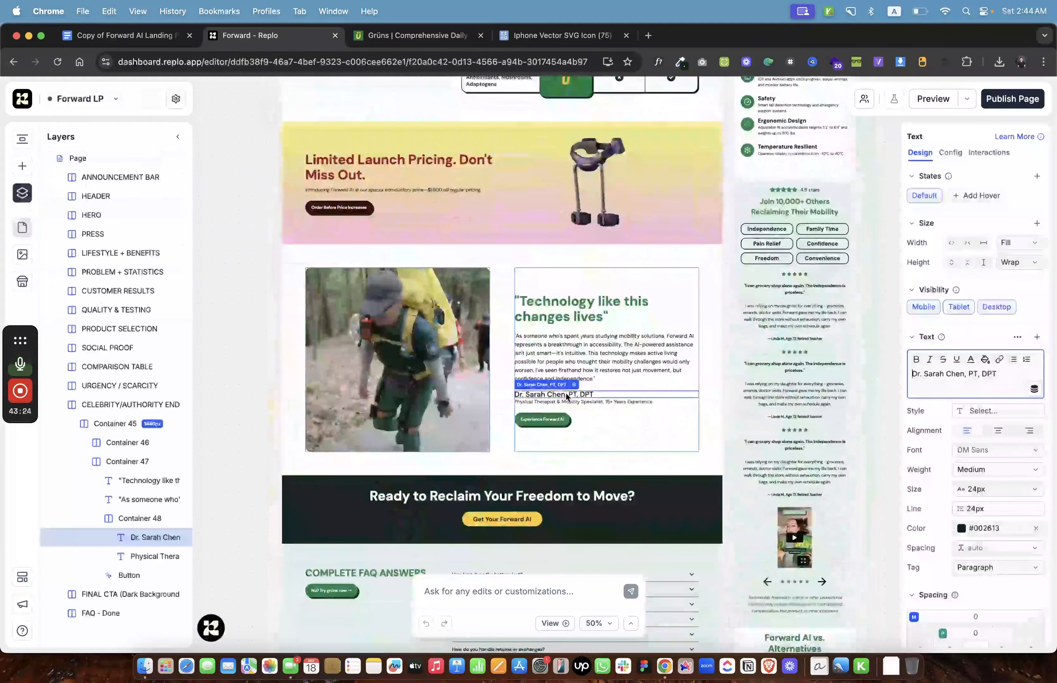
pyautogui.click(988, 472)
pyautogui.click(976, 379)
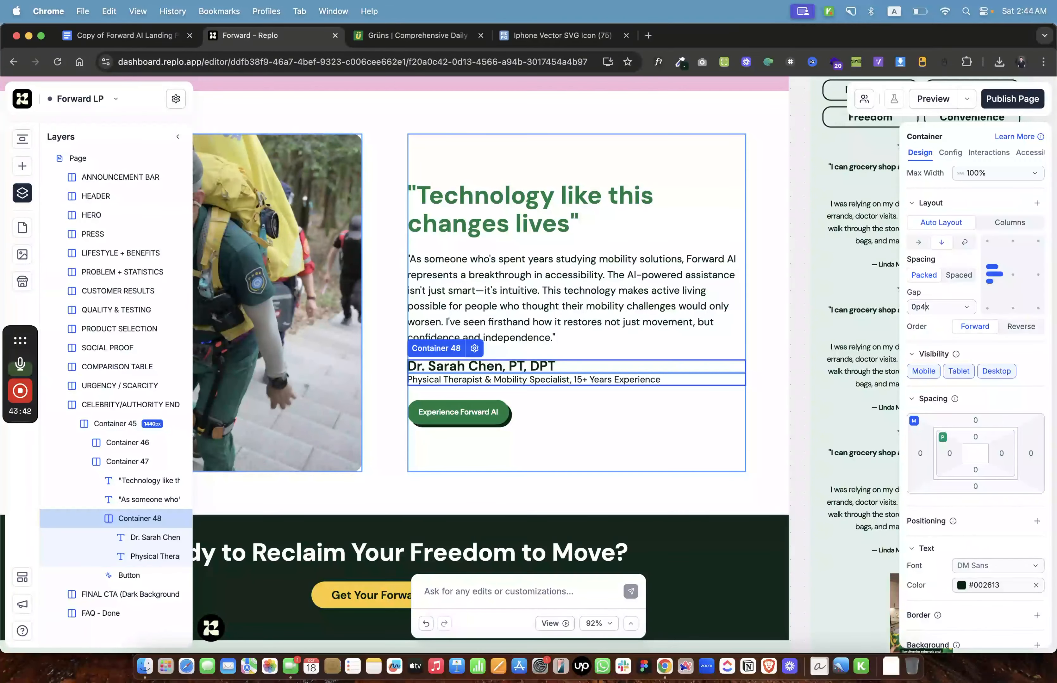
pyautogui.write('4')
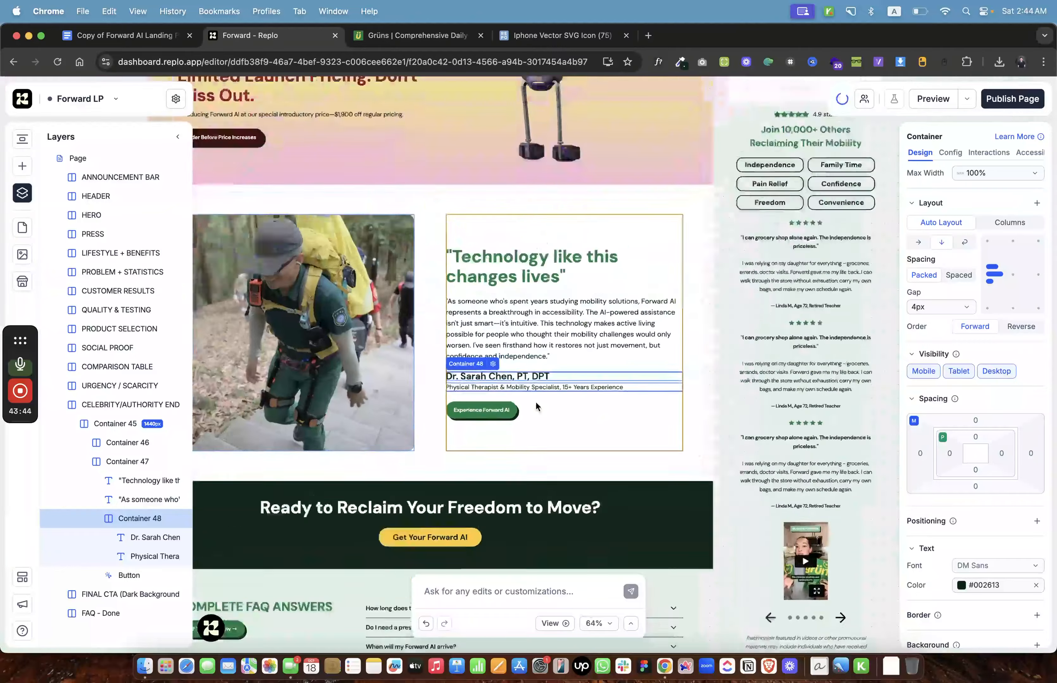
# Review the desktop and mobile layouts from the FAQ up to the hero, and open the page preview in the browser.
pyautogui.scroll(-5, 535, 401)
pyautogui.click(863, 333)
pyautogui.scroll(-6, 863, 333)
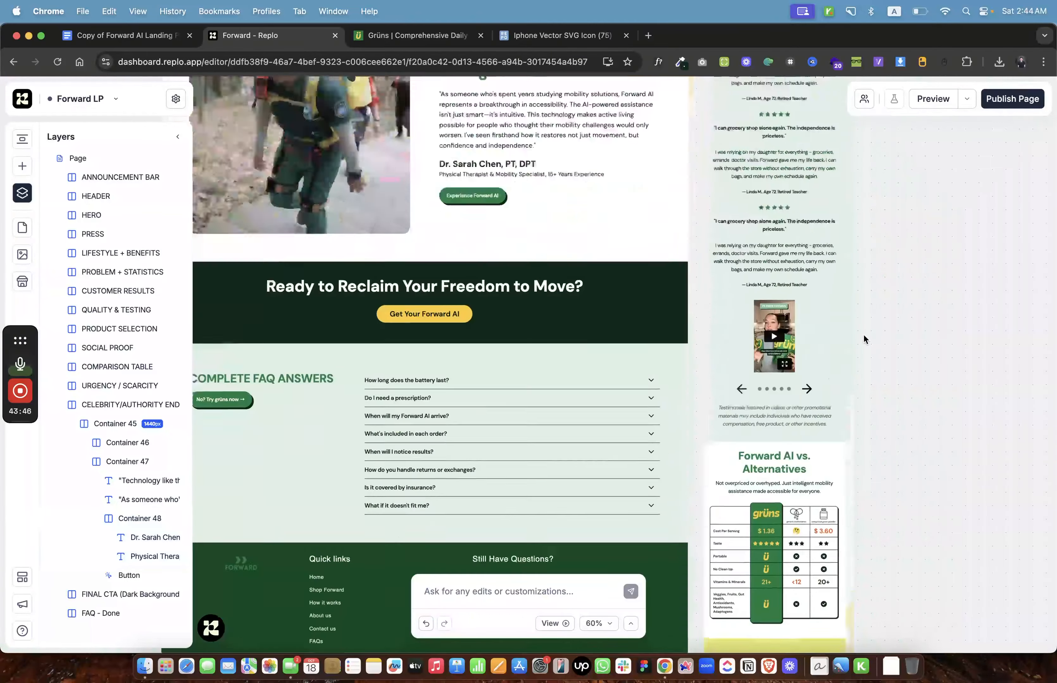
pyautogui.scroll(10, 863, 336)
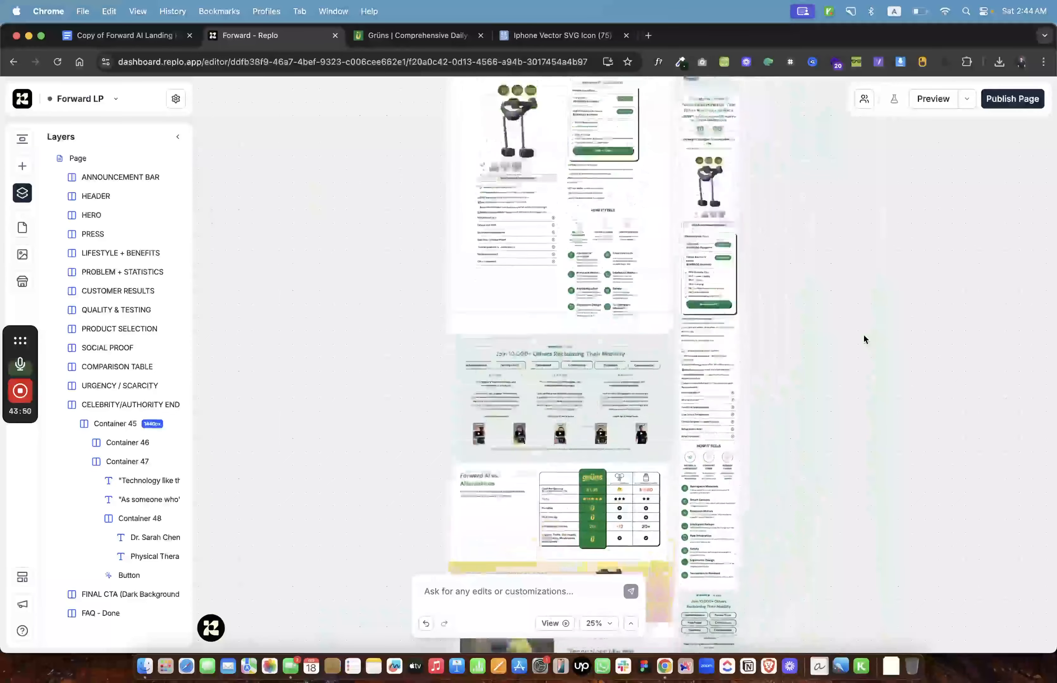
pyautogui.scroll(5, 863, 335)
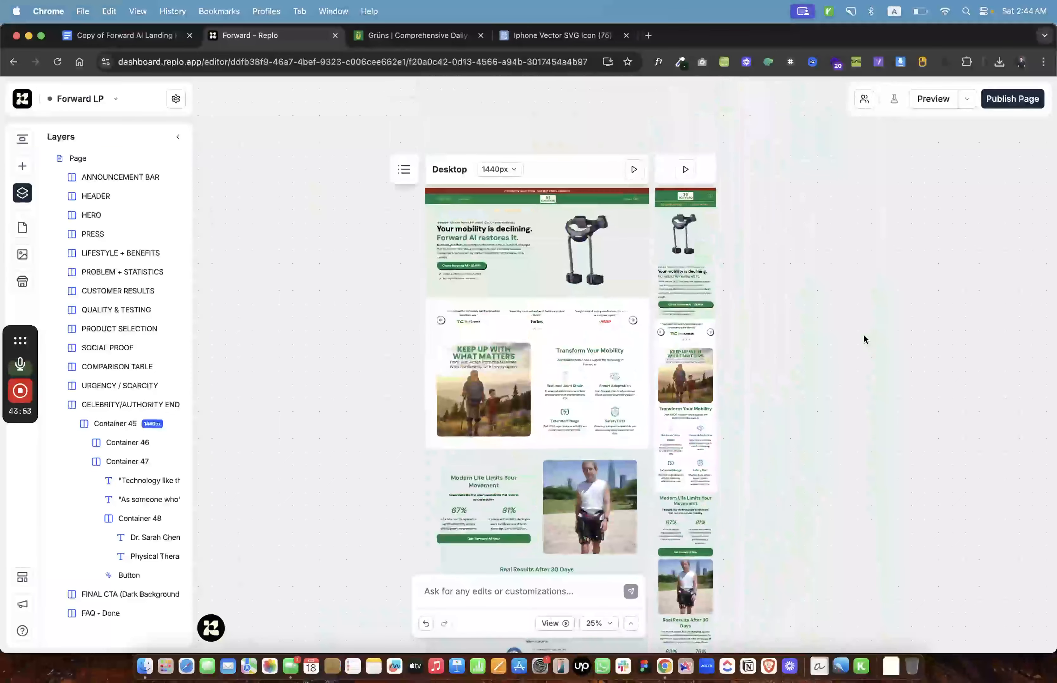
pyautogui.scroll(-10, 852, 347)
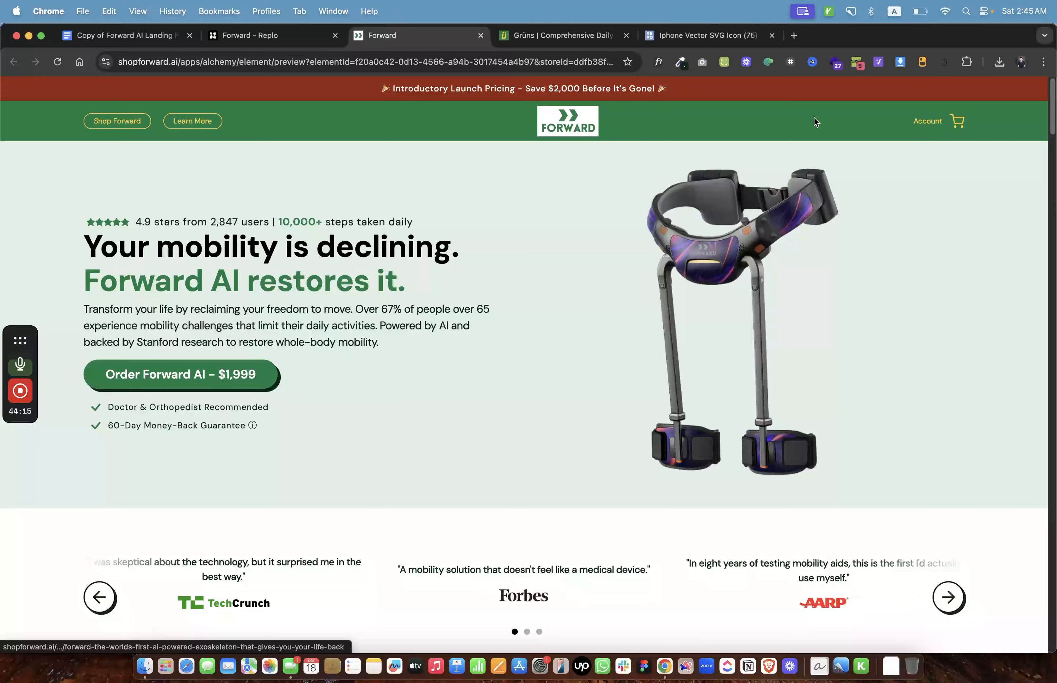
# In the Replo editor, fix the header's Left container at 230 px wide and align its buttons to the left.
pyautogui.click(267, 35)
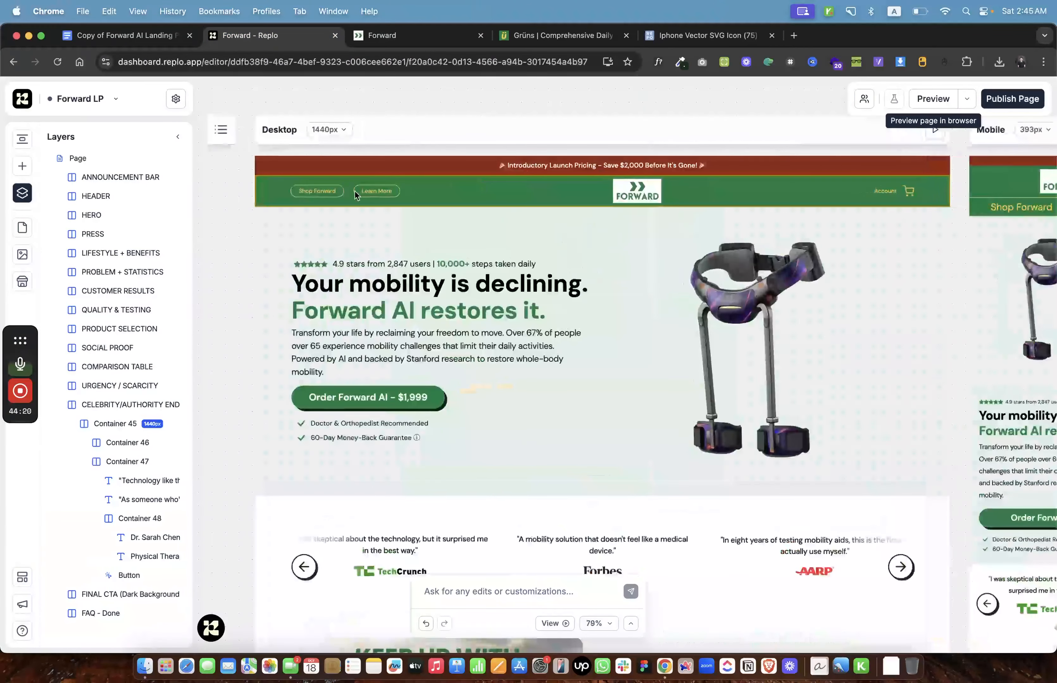
pyautogui.click(355, 192)
pyautogui.click(345, 192)
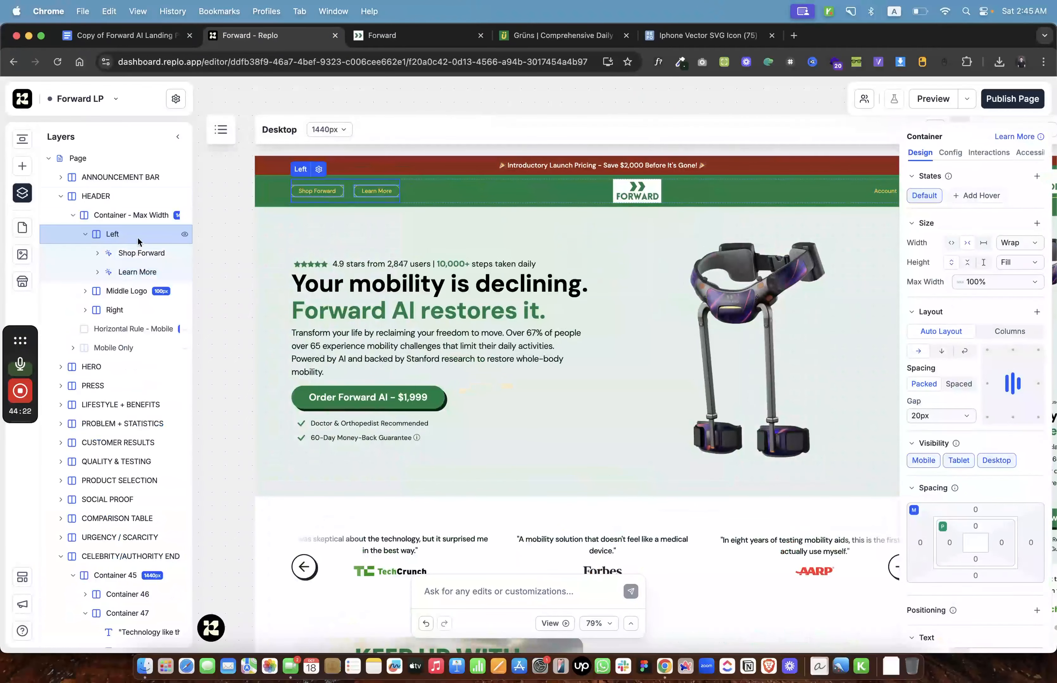
pyautogui.click(85, 236)
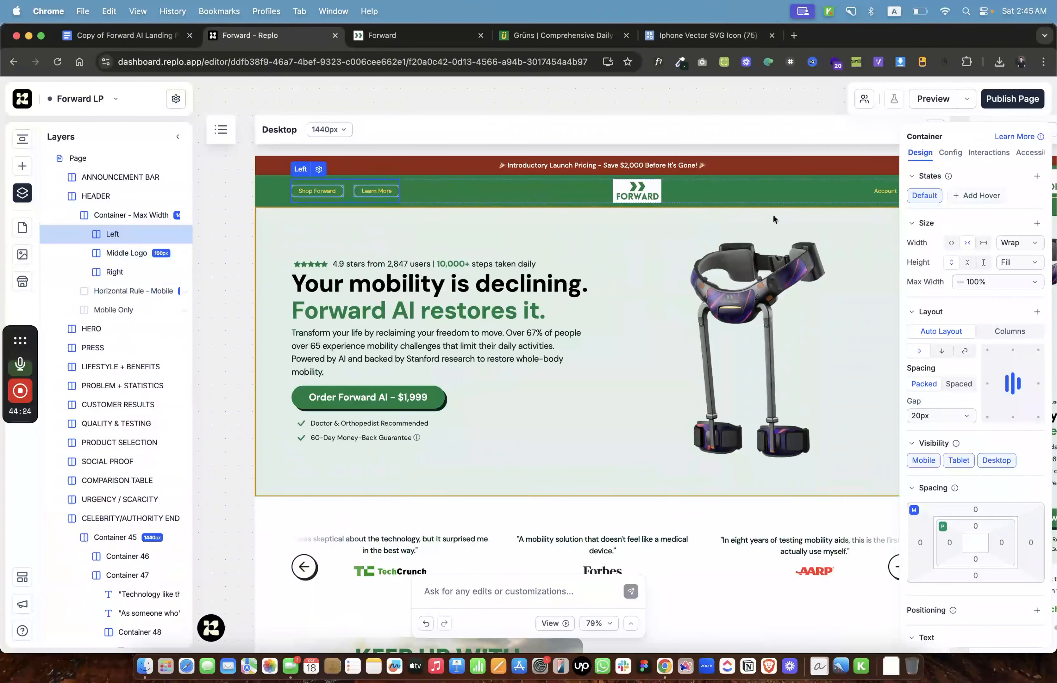
pyautogui.click(984, 243)
pyautogui.click(1012, 244)
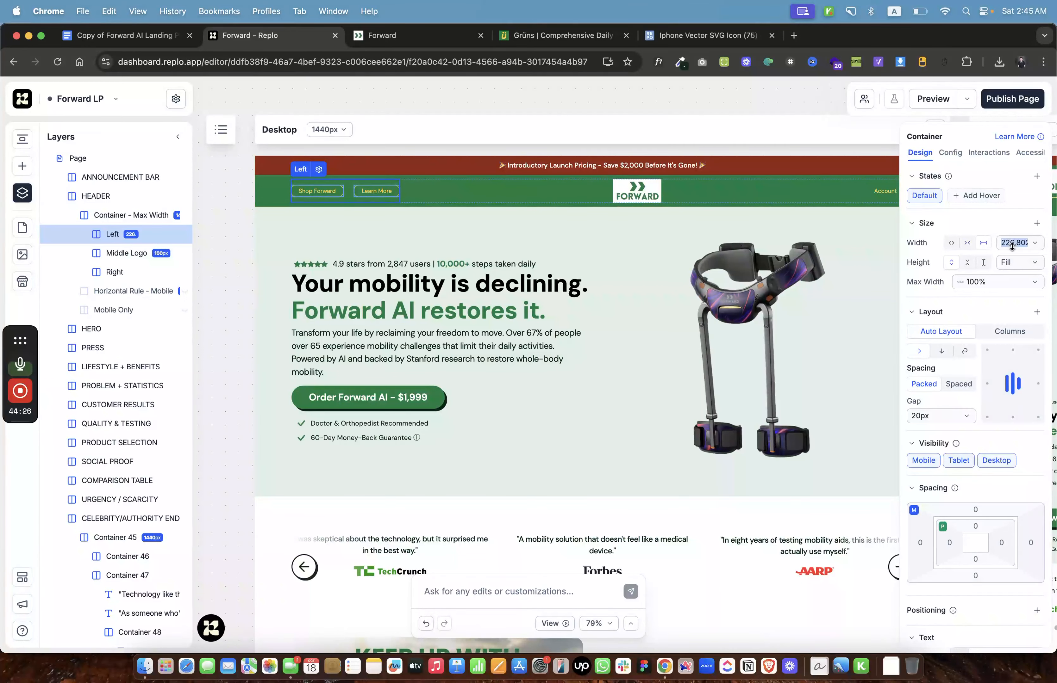
pyautogui.press('Return')
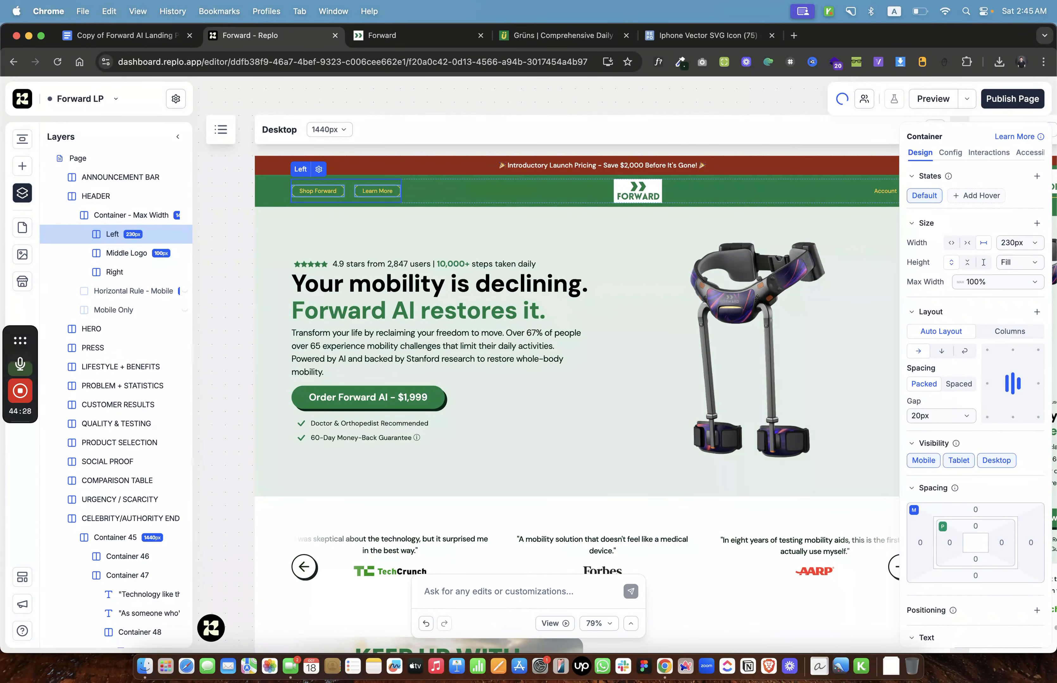
pyautogui.click(993, 386)
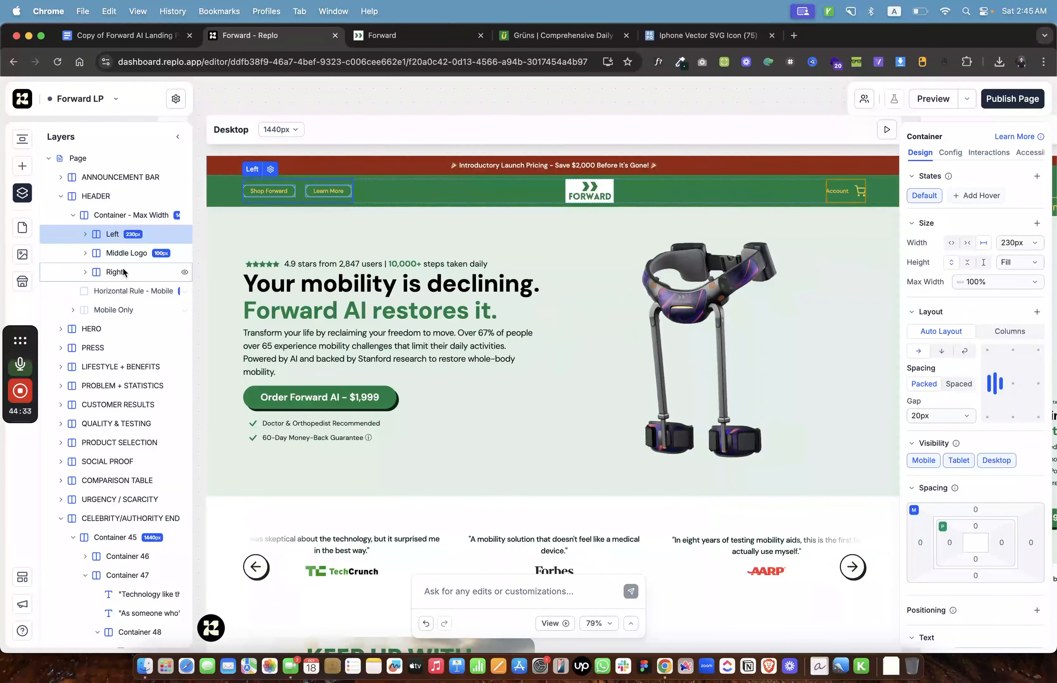
# Fix the header's Right container at 230 px wide and align the Account link and cart icon to the right.
pyautogui.click(122, 268)
pyautogui.click(983, 243)
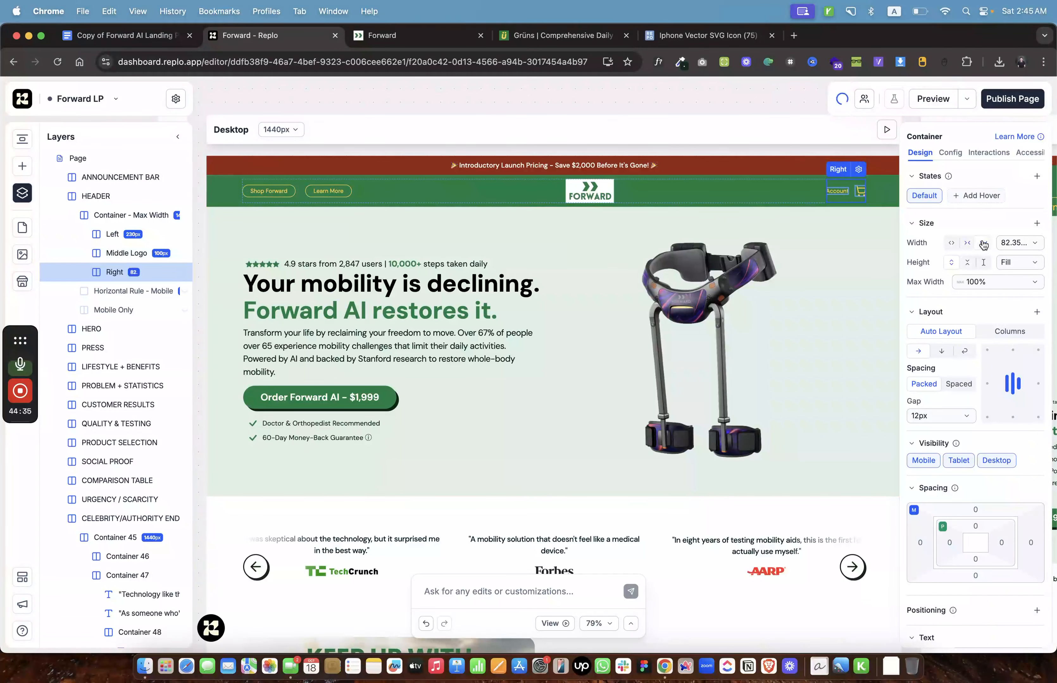
pyautogui.click(1010, 243)
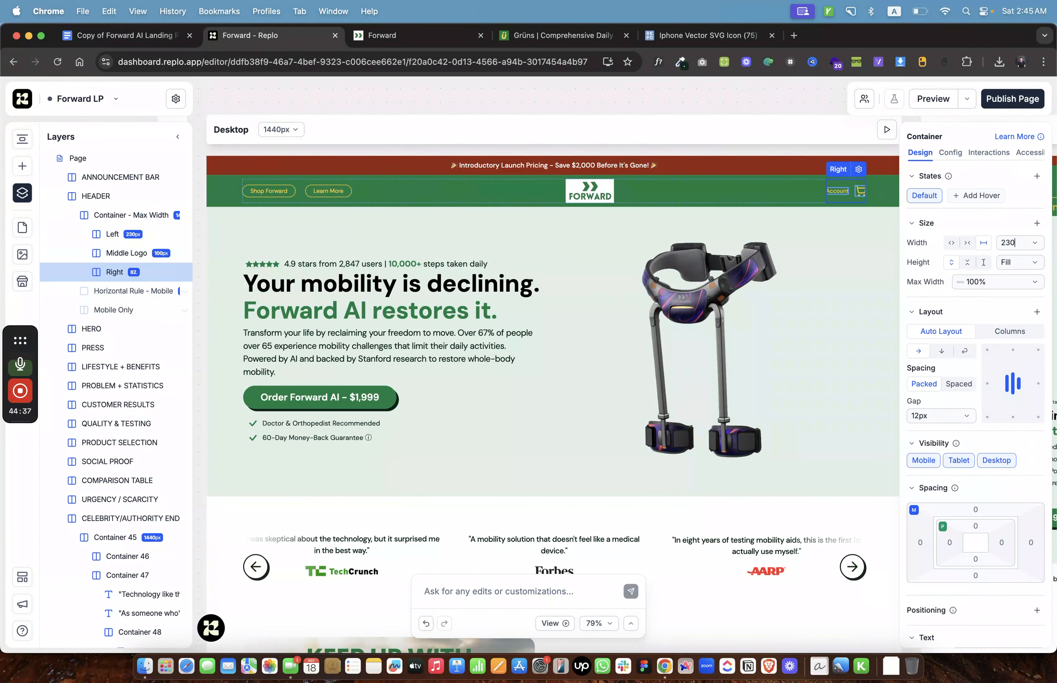
pyautogui.write('230')
pyautogui.press('Return')
pyautogui.click(1037, 389)
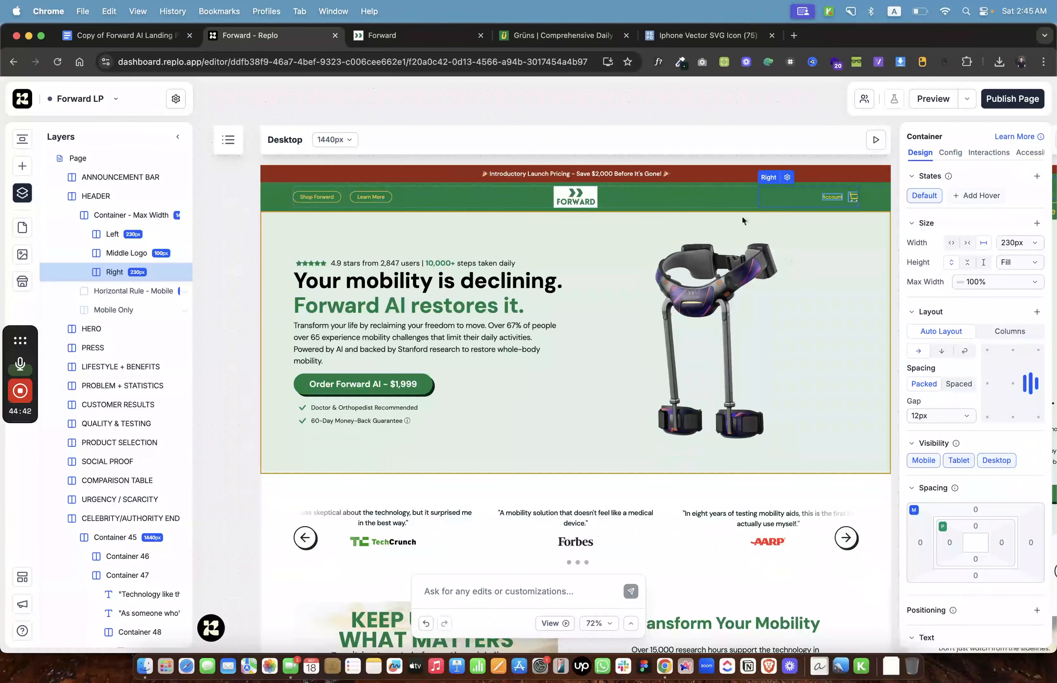
pyautogui.click(693, 116)
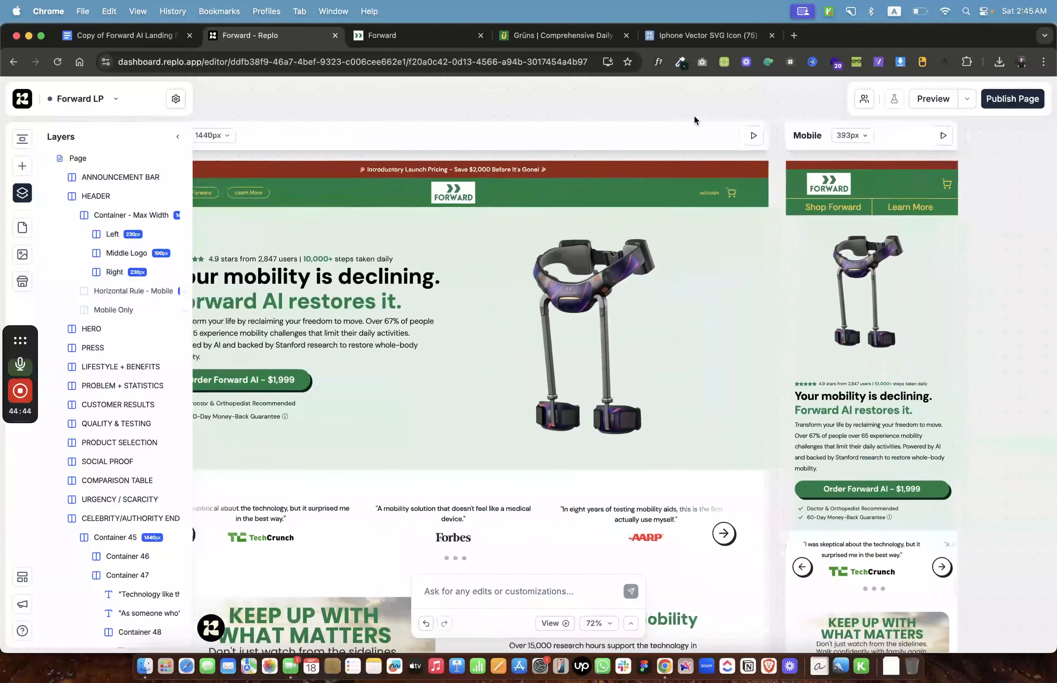
# Preview the page in the browser and check the logo's centring and the sections down to the product selection.
pyautogui.click(931, 99)
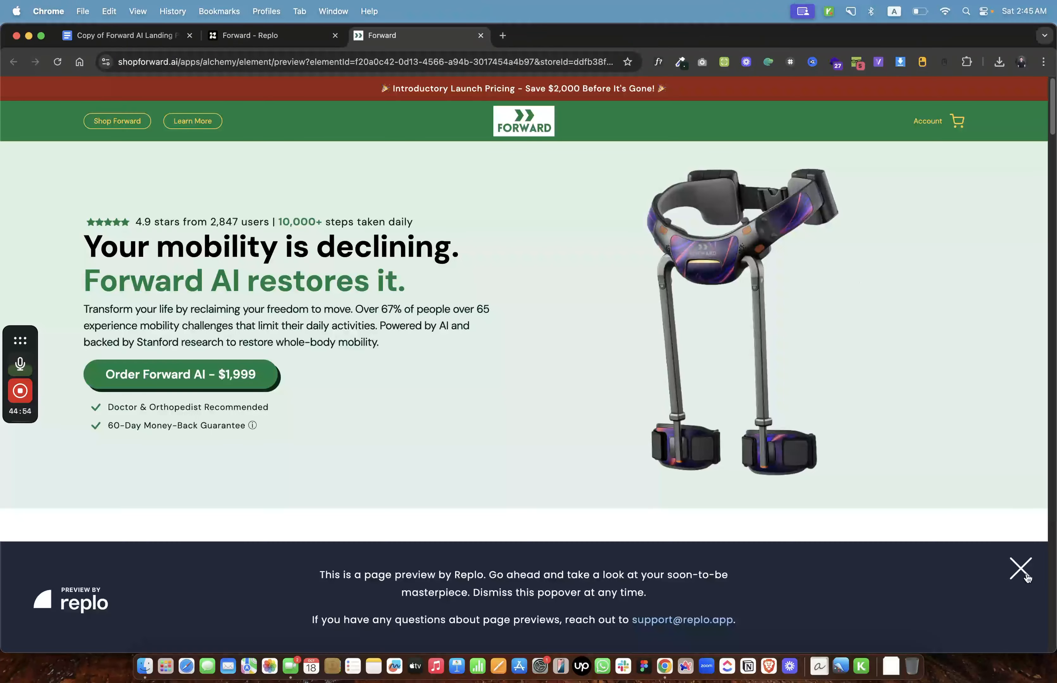
pyautogui.click(1026, 576)
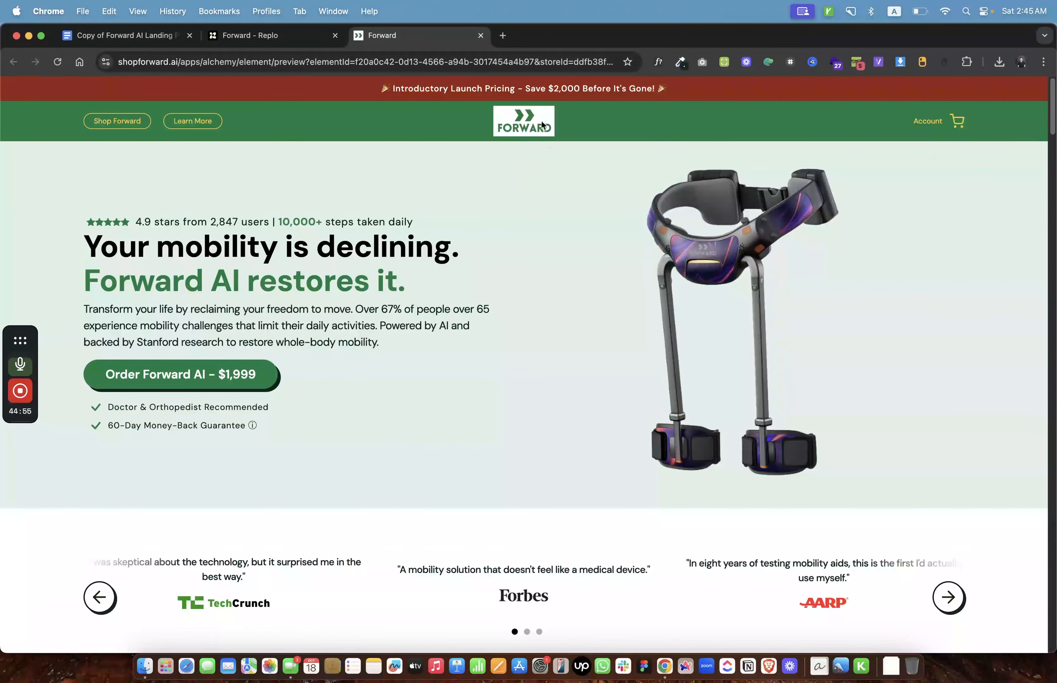
pyautogui.scroll(-15, 549, 275)
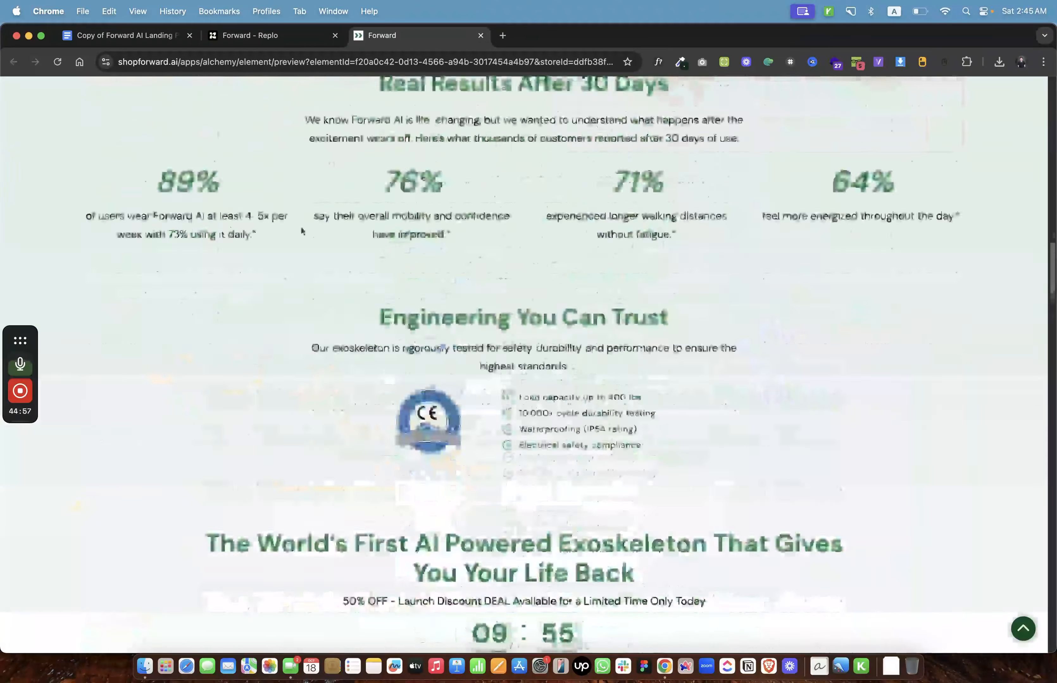
pyautogui.scroll(-3, 439, 267)
pyautogui.scroll(20, 439, 268)
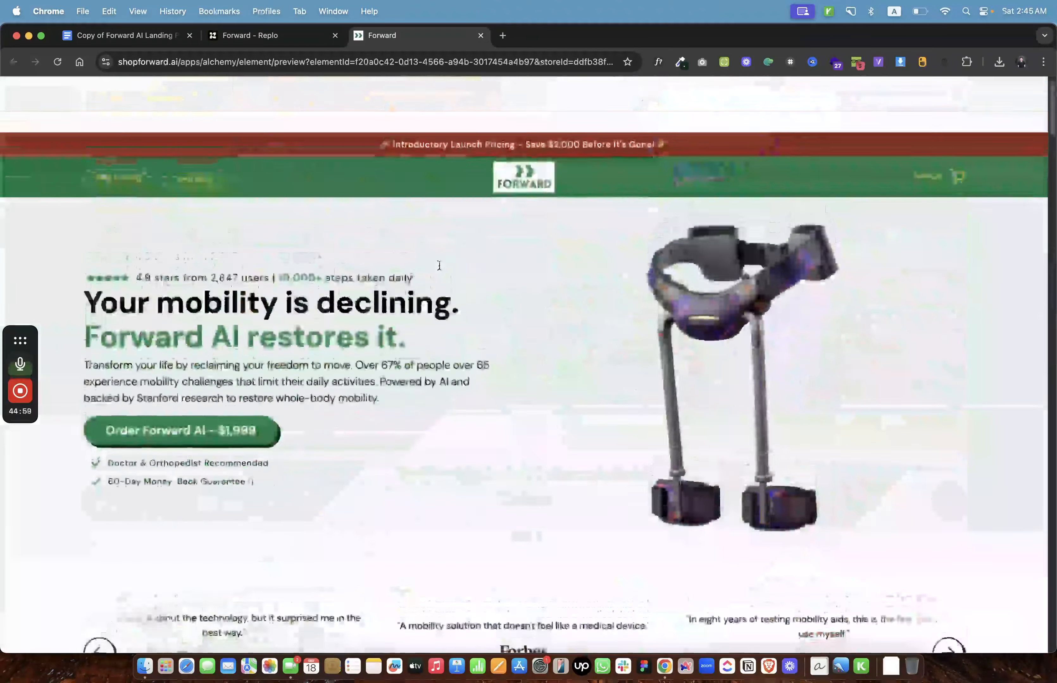
pyautogui.scroll(-7, 439, 267)
pyautogui.scroll(-20, 563, 454)
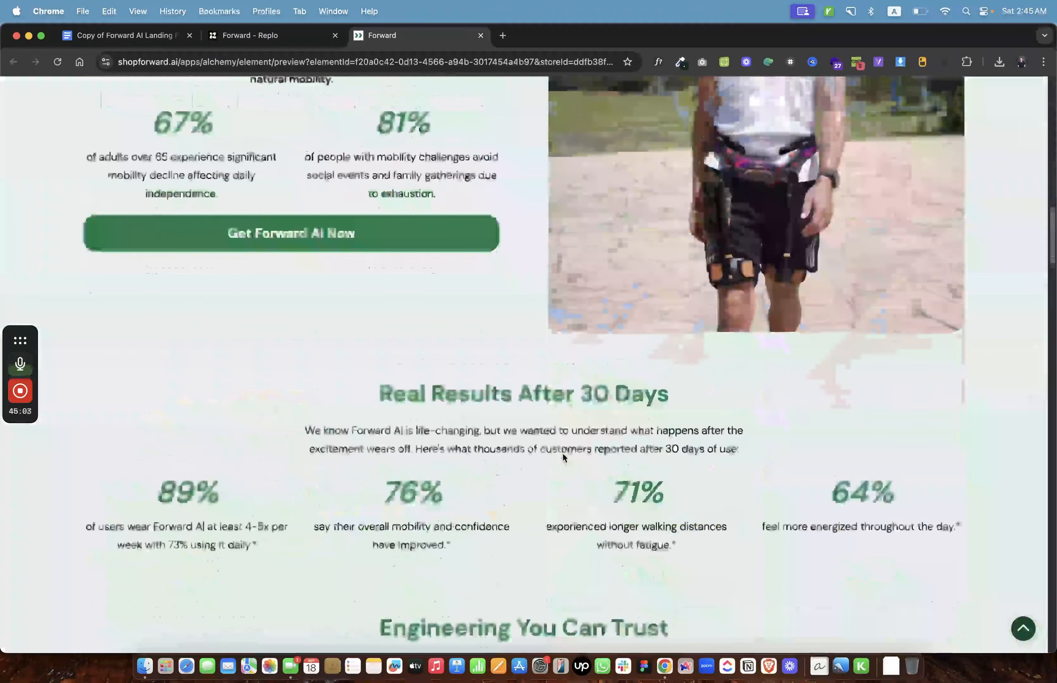
pyautogui.scroll(-20, 562, 452)
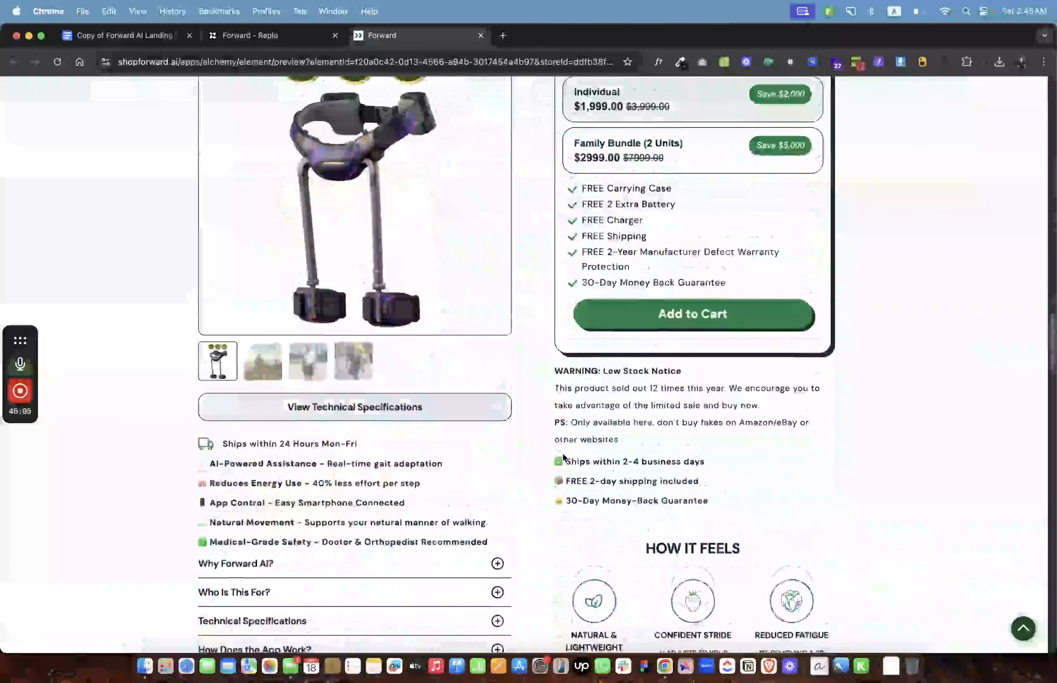
pyautogui.scroll(-3, 562, 452)
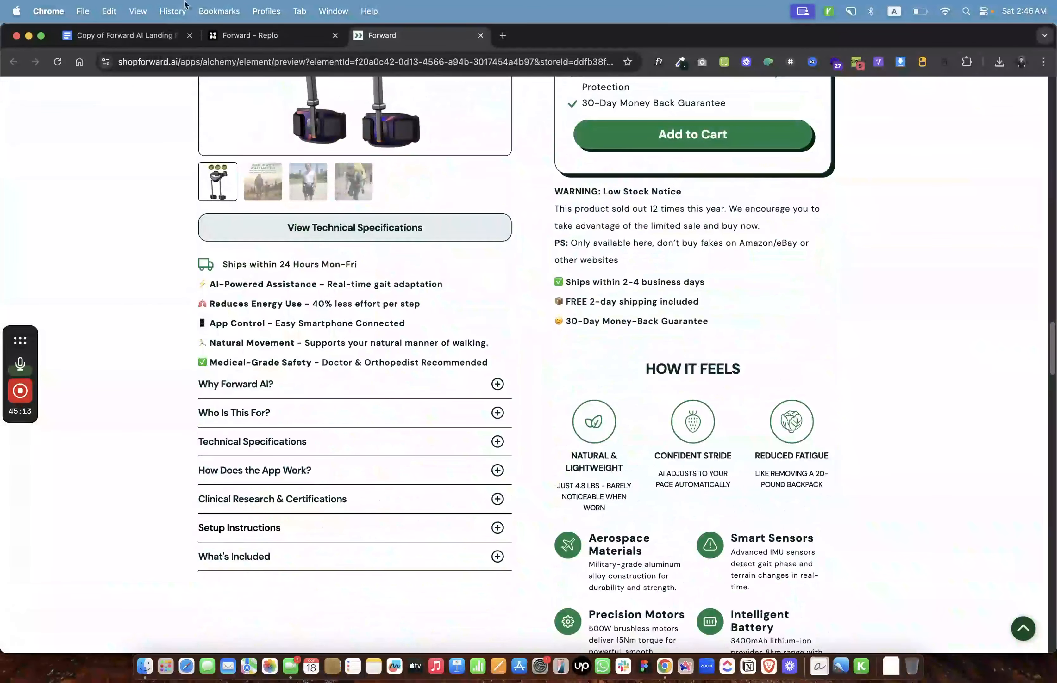
# In the Replo editor, hide the "Ships within 24 Hours Mon-Fri" feature row, checking it against the Key Features in the Google Docs copy.
pyautogui.click(236, 35)
pyautogui.scroll(-10, 389, 326)
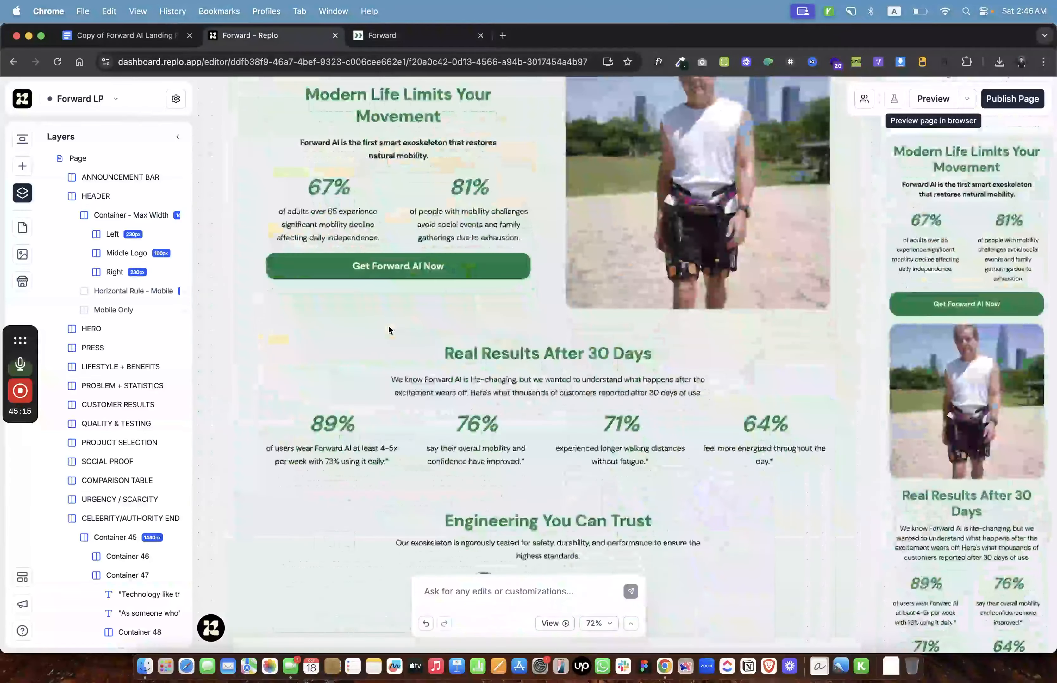
pyautogui.scroll(-15, 388, 329)
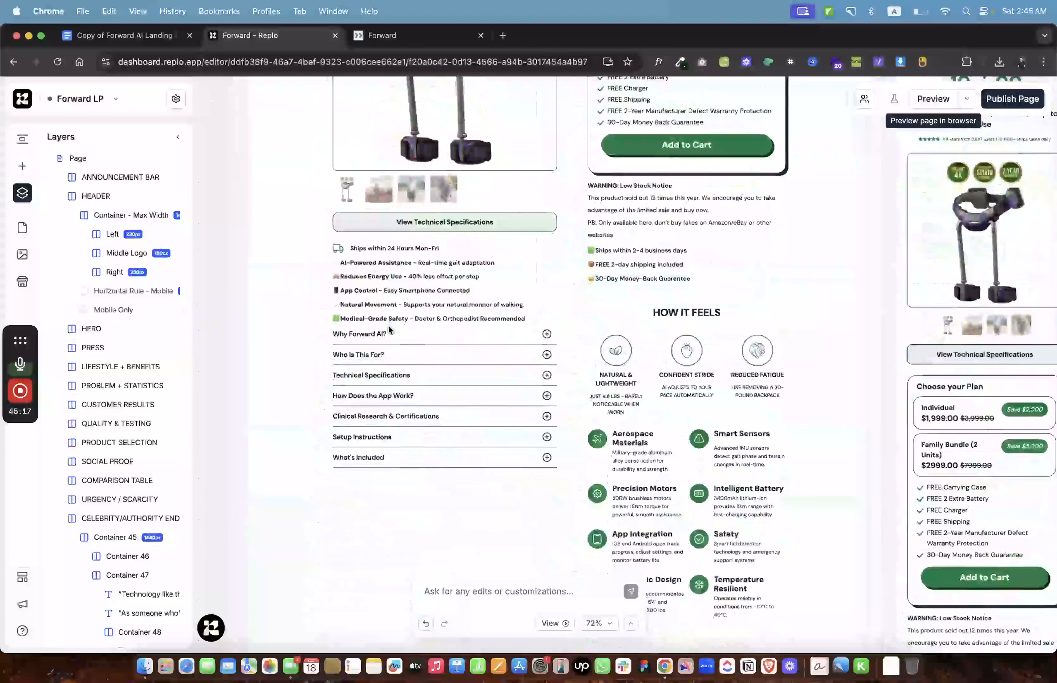
pyautogui.doubleClick(379, 250)
pyautogui.press('Escape')
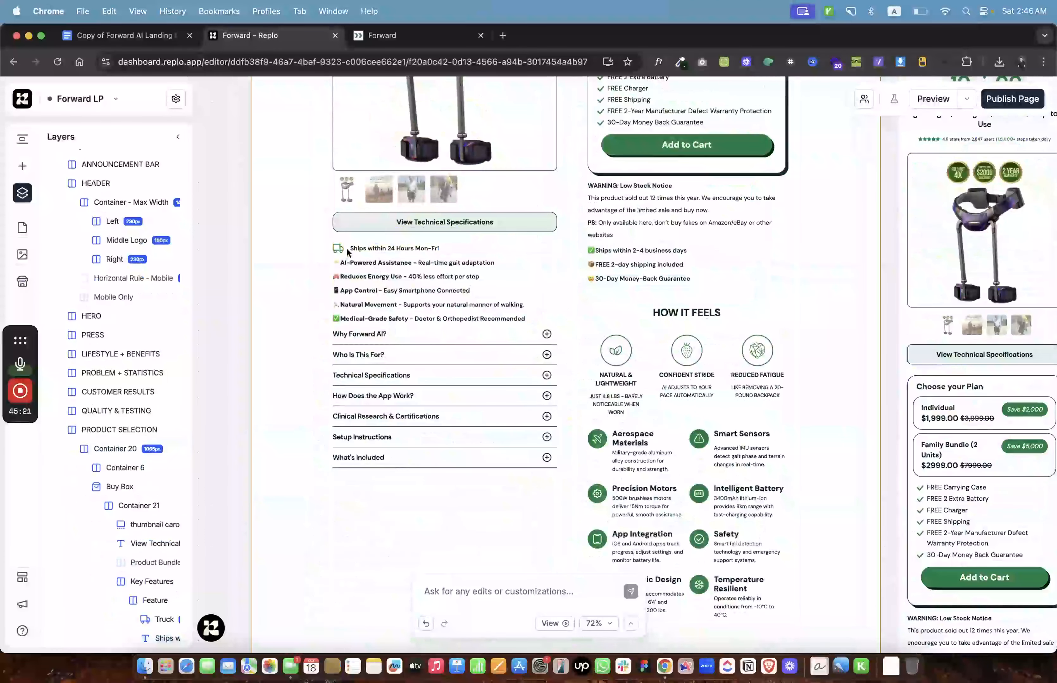
pyautogui.click(347, 249)
pyautogui.doubleClick(340, 249)
pyautogui.scroll(-4, 148, 435)
pyautogui.click(147, 435)
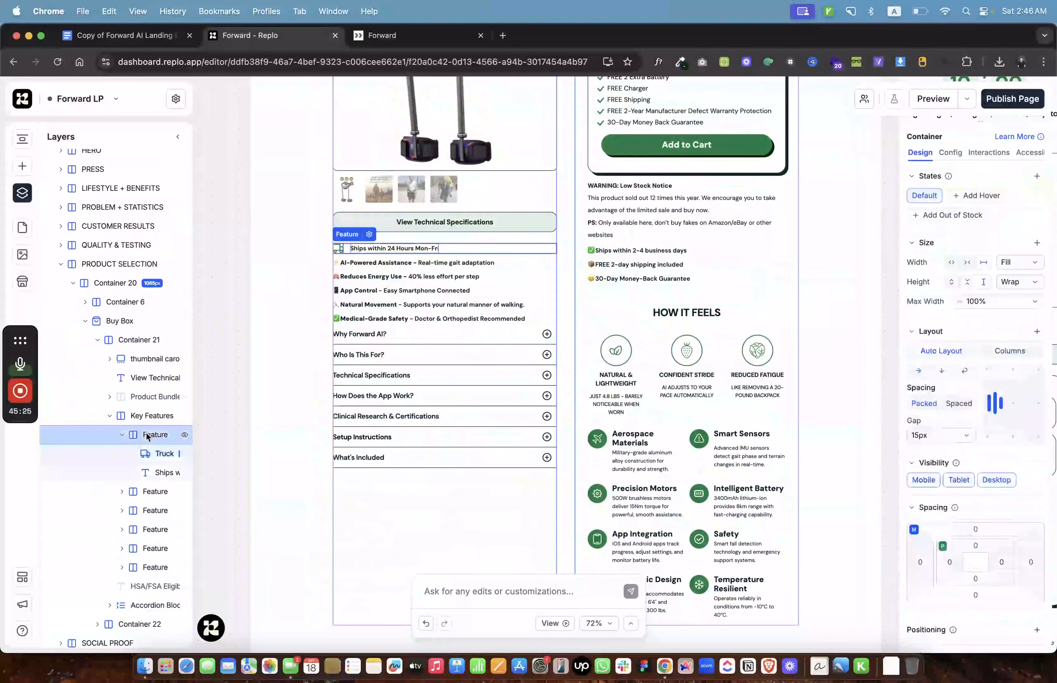
pyautogui.click(123, 436)
pyautogui.hotkey('ctrl', 'shift', 'Tab')
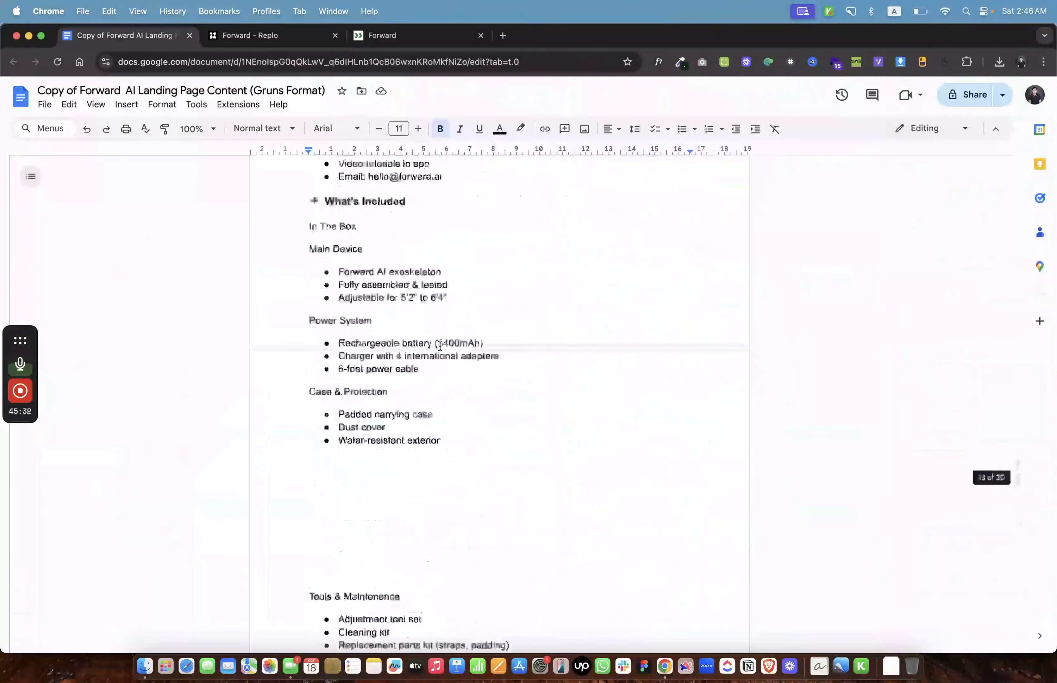
pyautogui.scroll(20, 439, 346)
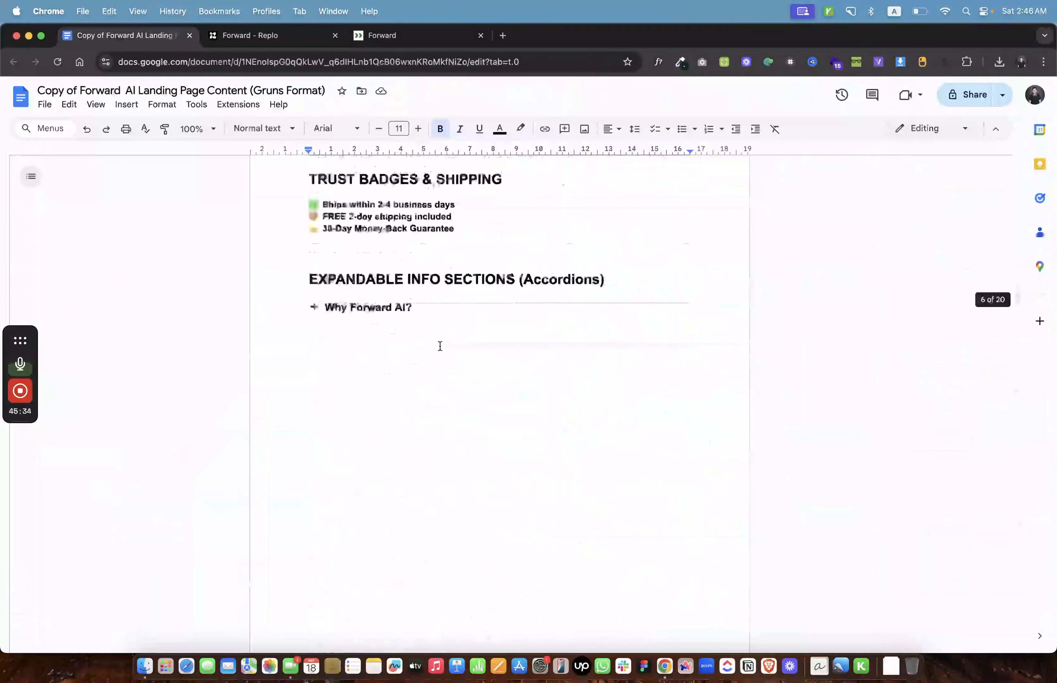
pyautogui.scroll(15, 439, 346)
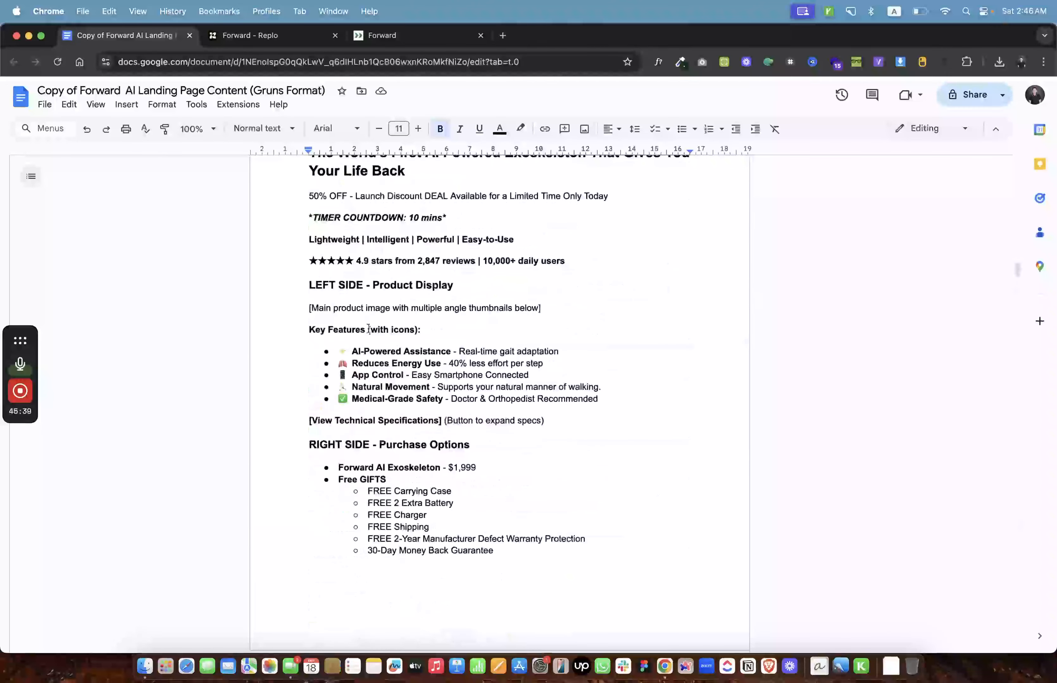
pyautogui.click(266, 34)
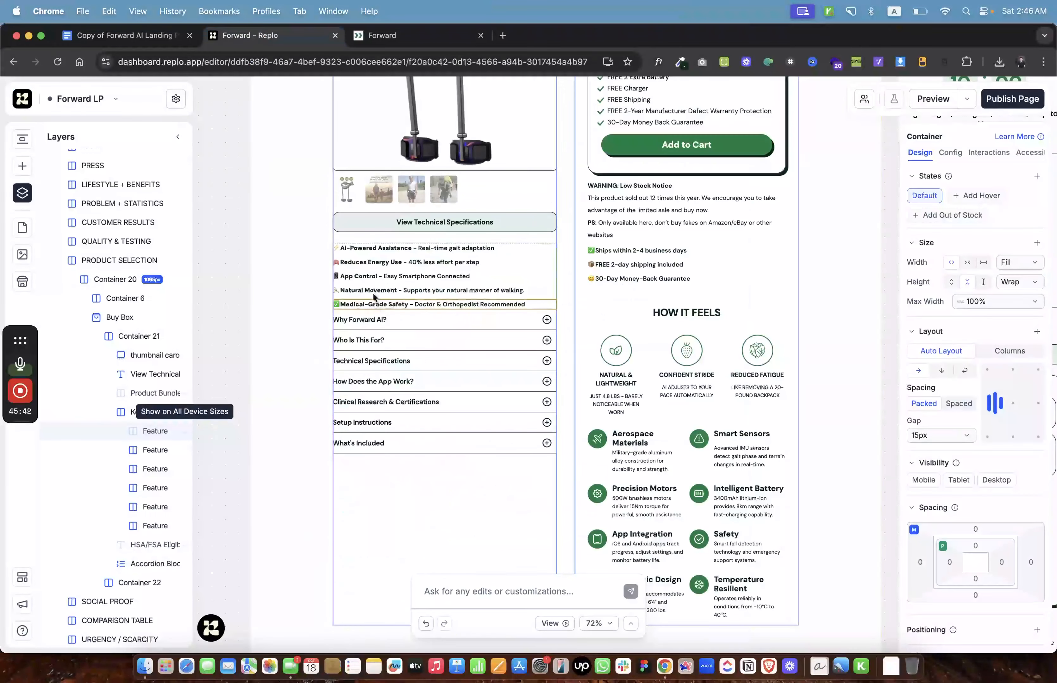
# Set the letter spacing of all five Key Features texts, from AI-Powered Assistance to Medical-Grade Safety, to 0 px.
pyautogui.click(364, 250)
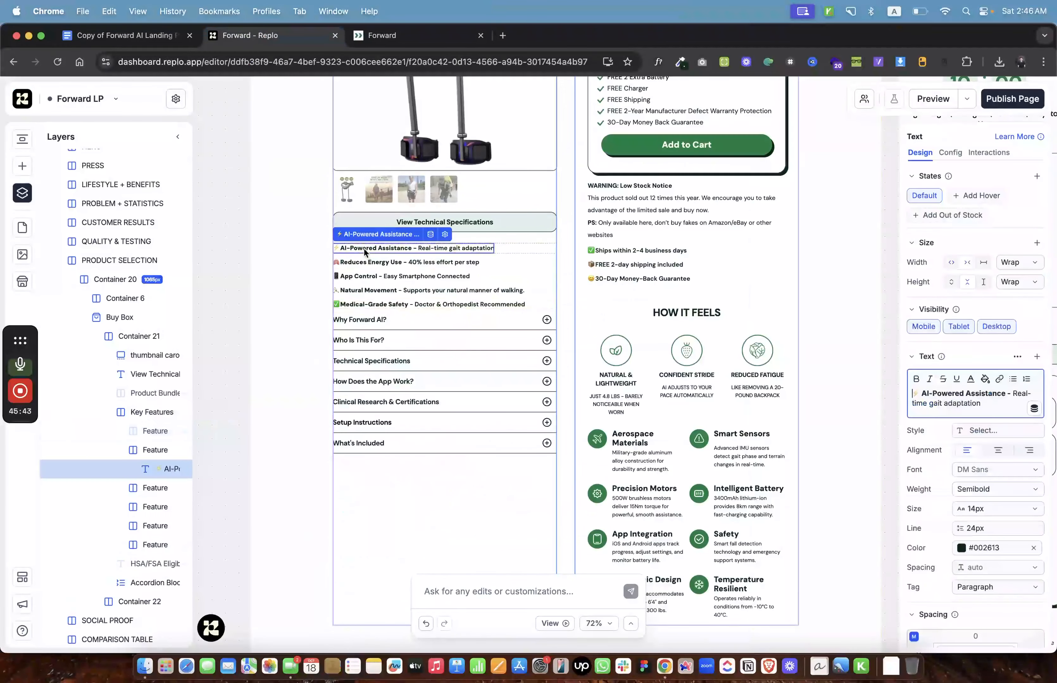
pyautogui.click(122, 488)
pyautogui.click(151, 508)
pyautogui.click(123, 527)
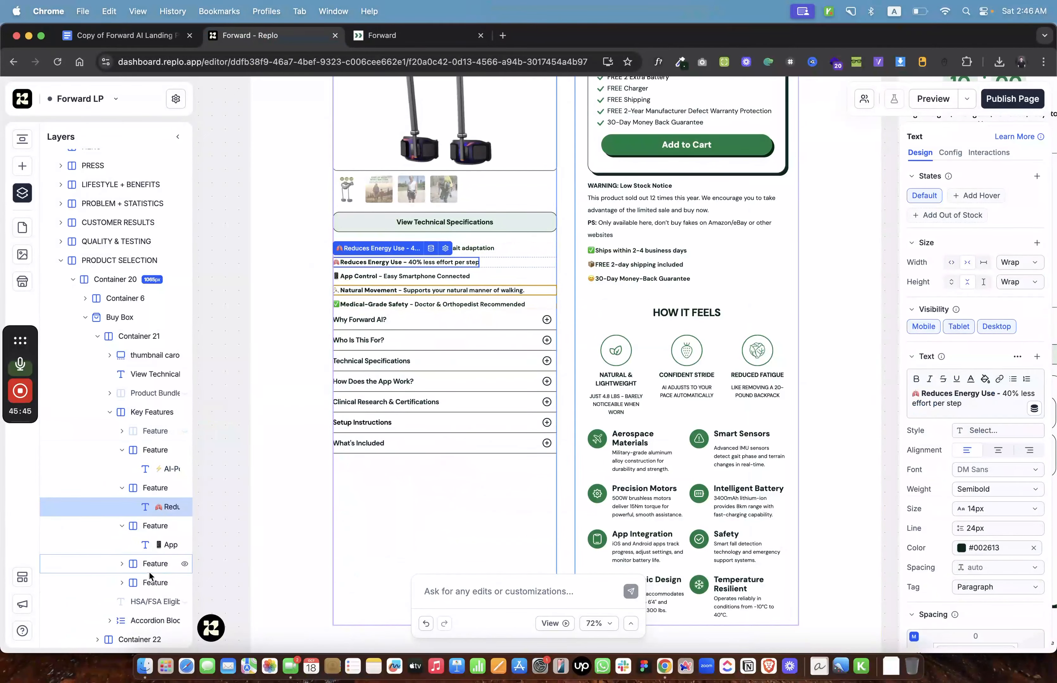
pyautogui.click(145, 566)
pyautogui.click(122, 565)
pyautogui.scroll(-1, 129, 566)
pyautogui.click(123, 567)
pyautogui.click(160, 586)
pyautogui.keyDown('super'); pyautogui.click(162, 547); pyautogui.keyUp('super')
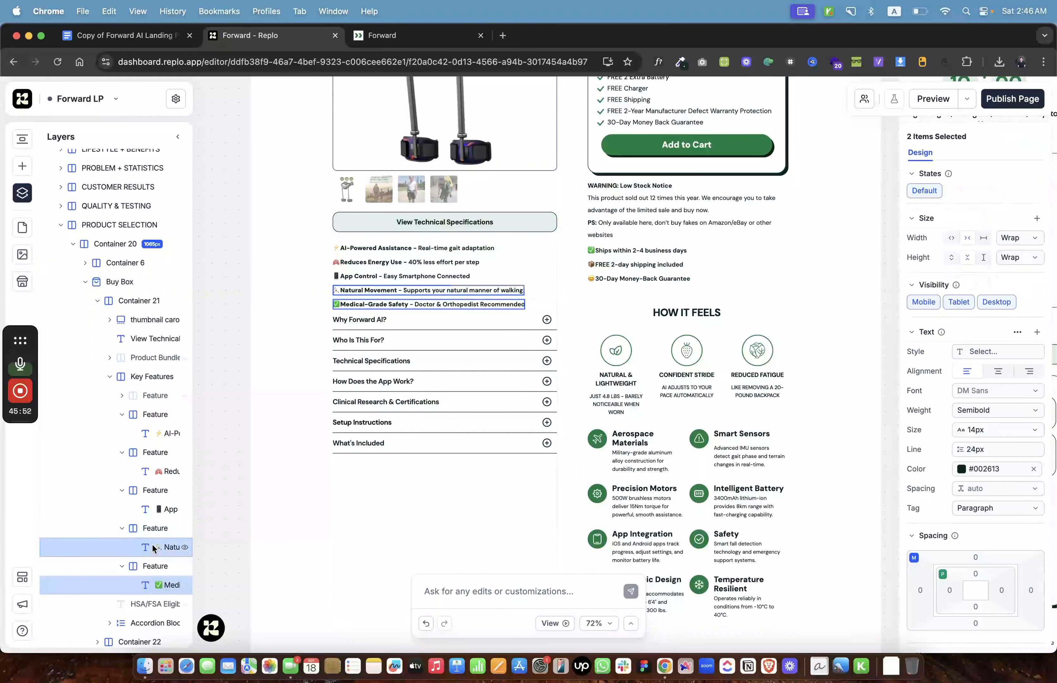
pyautogui.keyDown('super'); pyautogui.click(162, 510); pyautogui.keyUp('super')
pyautogui.keyDown('super'); pyautogui.click(162, 472); pyautogui.keyUp('super')
pyautogui.keyDown('super'); pyautogui.click(153, 434); pyautogui.keyUp('super')
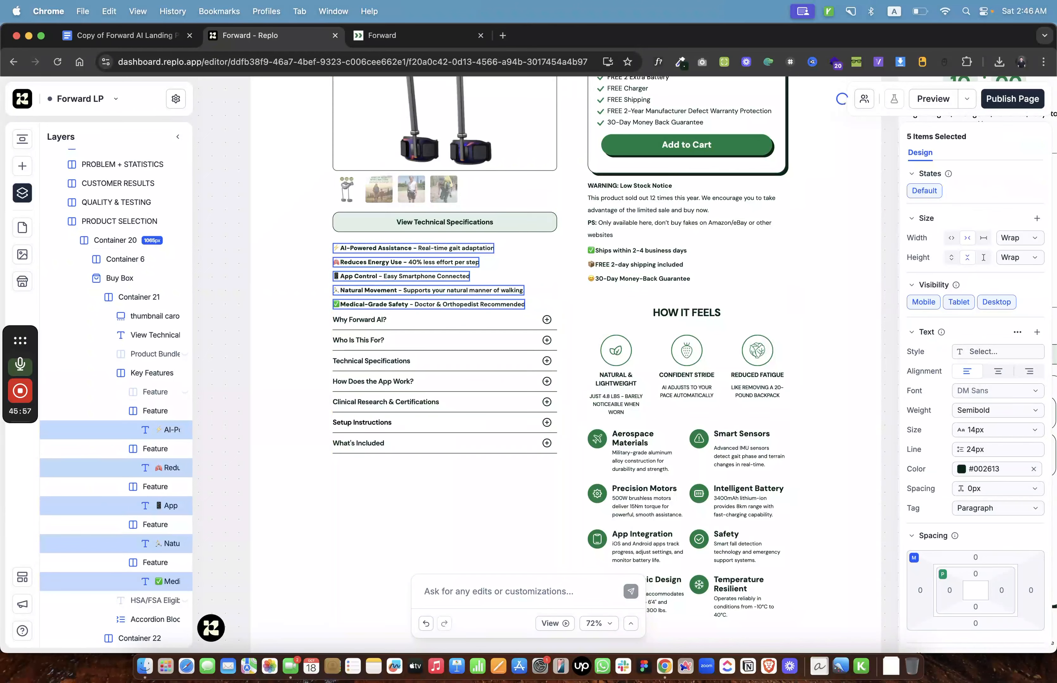
# Set the letter spacing of the three trust badge lines below the low stock notice to 0 px.
pyautogui.click(632, 251)
pyautogui.keyDown('super'); pyautogui.click(638, 264); pyautogui.keyUp('super')
pyautogui.keyDown('super'); pyautogui.click(641, 279); pyautogui.keyUp('super')
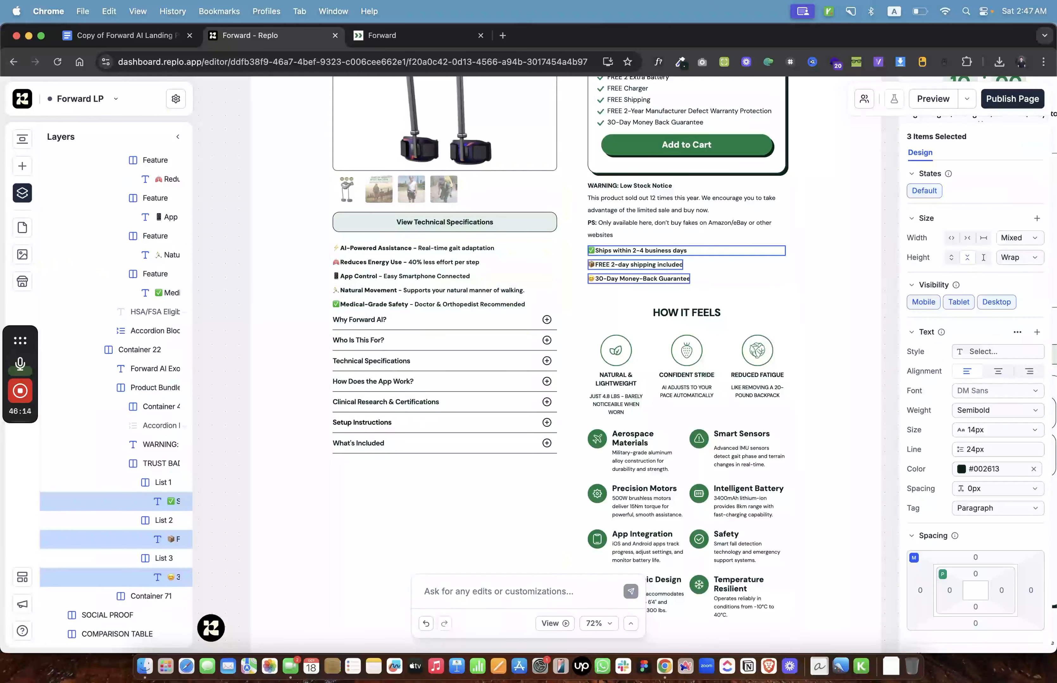
# Try the Regular font weight on the three trust badge lines, compare with the browser preview, and restore Semibold.
pyautogui.click(987, 413)
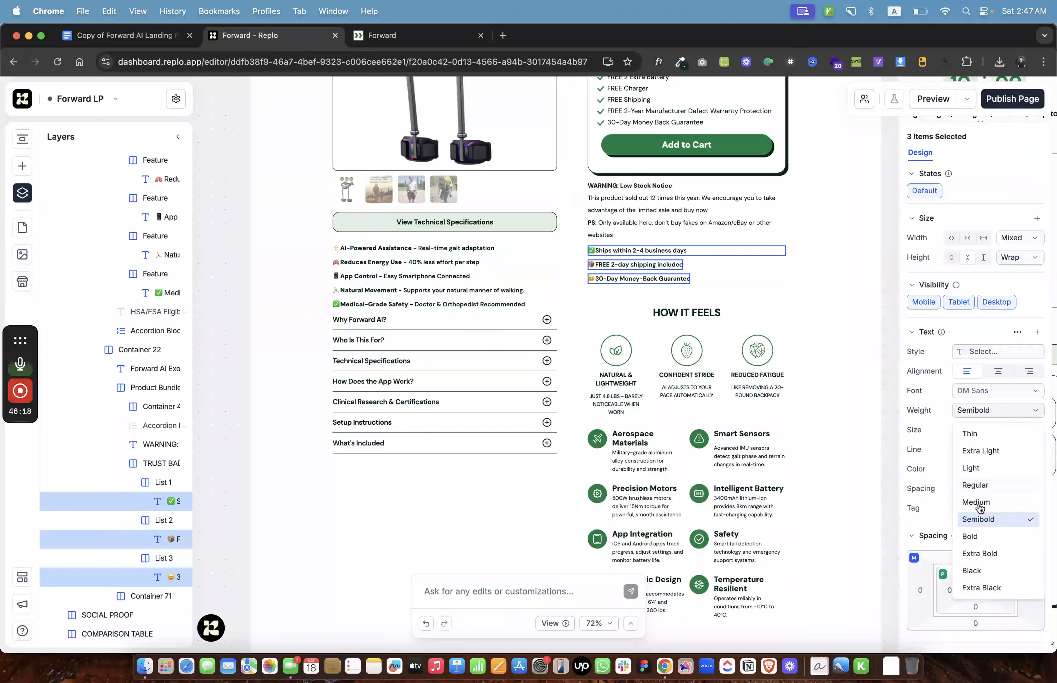
pyautogui.click(975, 486)
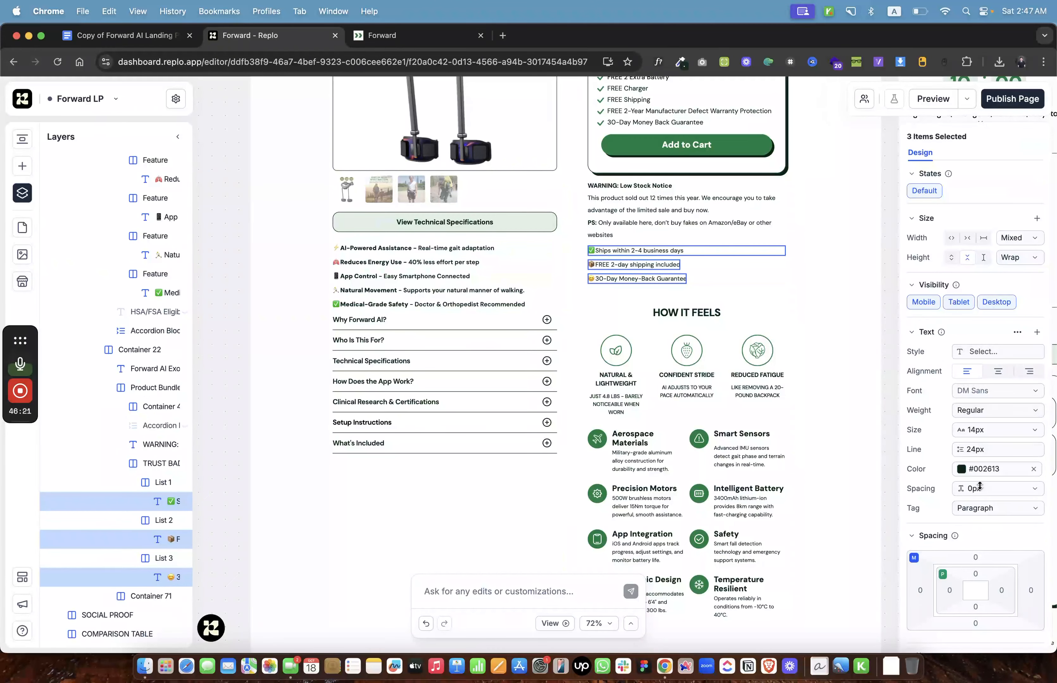
pyautogui.click(390, 38)
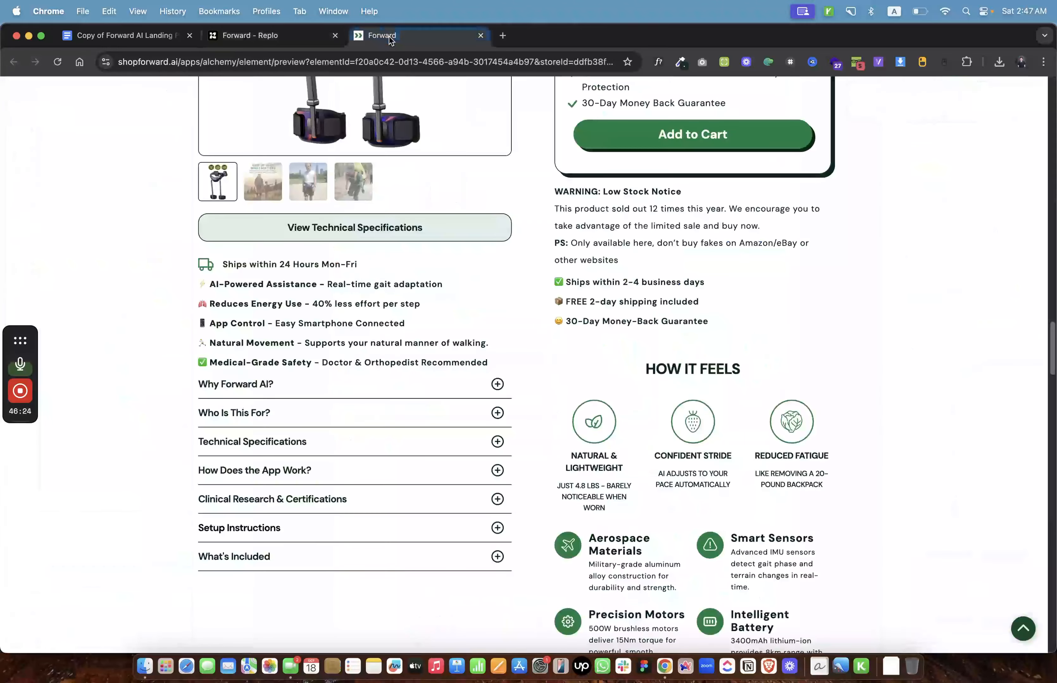
pyautogui.click(268, 40)
pyautogui.click(1007, 413)
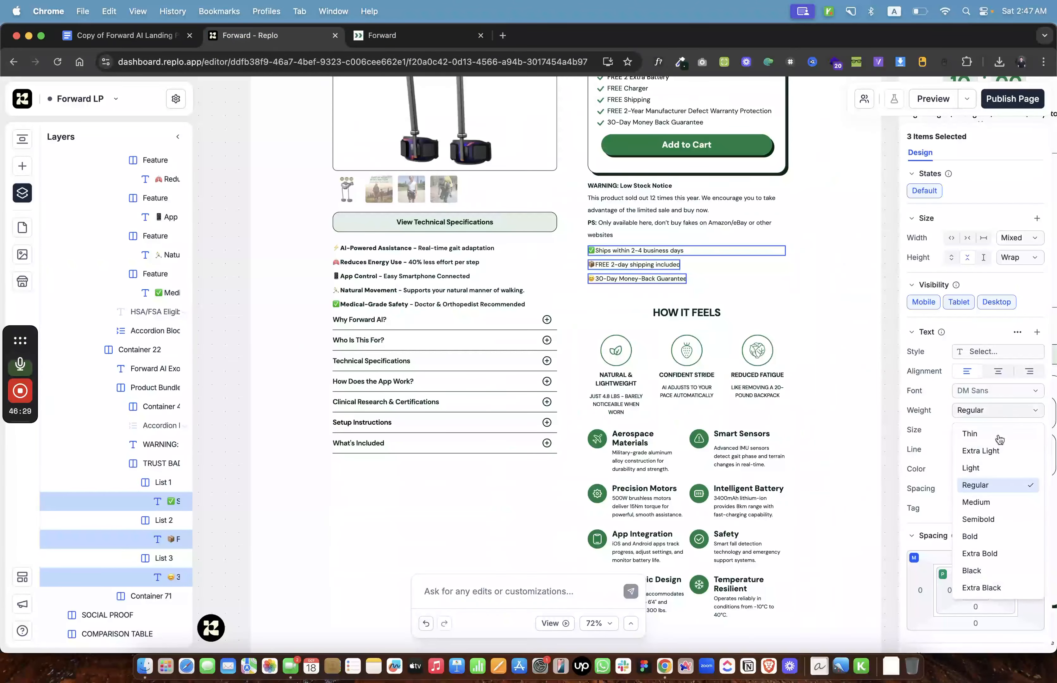
pyautogui.click(986, 519)
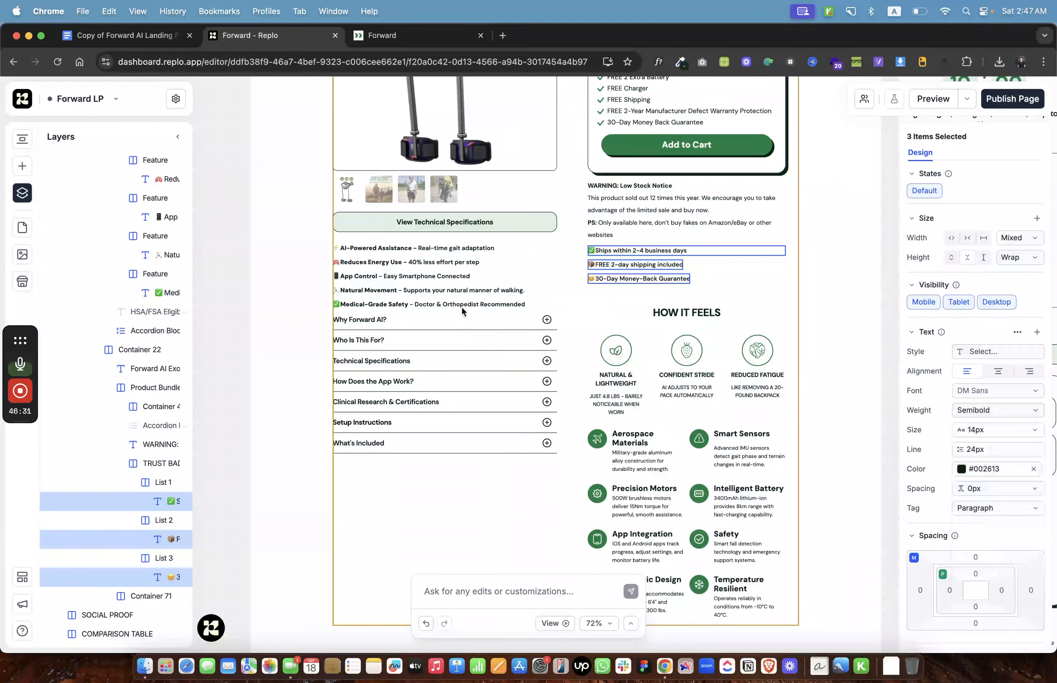
# Change the font weight of the five Key Features texts to Regular.
pyautogui.click(453, 251)
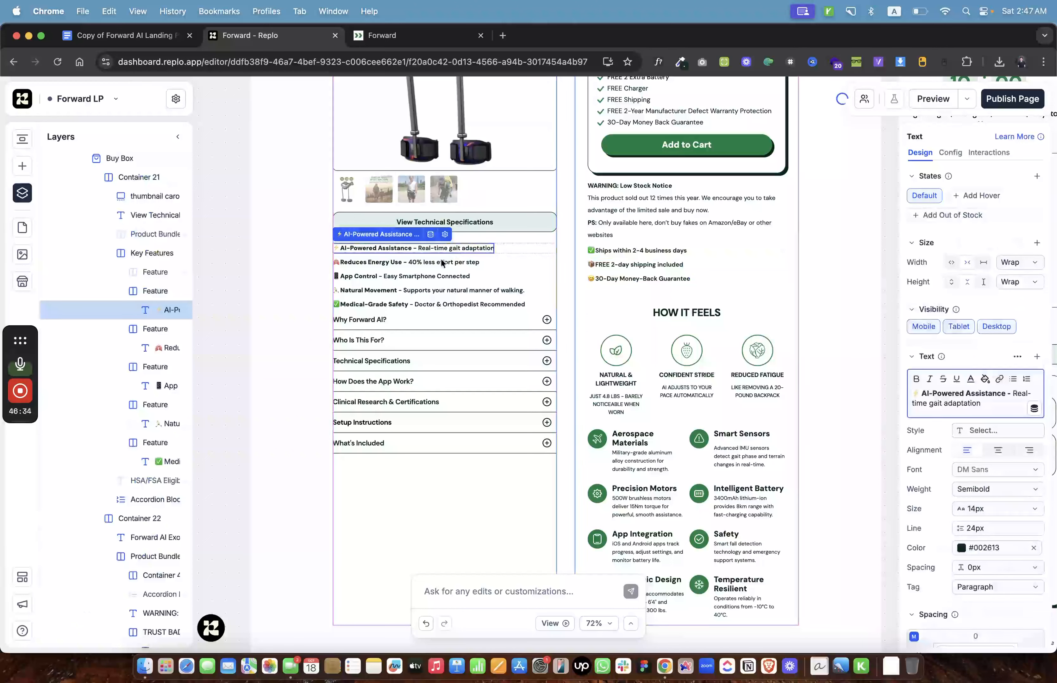
pyautogui.keyDown('shift'); pyautogui.click(157, 346); pyautogui.keyUp('shift')
pyautogui.keyDown('shift'); pyautogui.click(157, 387); pyautogui.keyUp('shift')
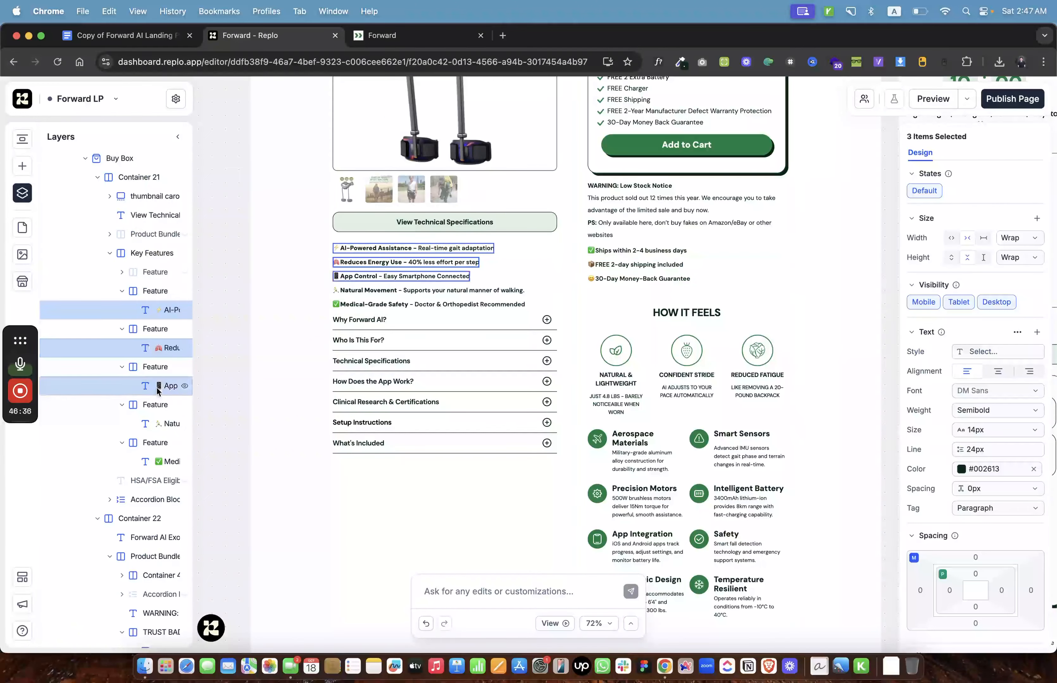
pyautogui.keyDown('shift'); pyautogui.click(157, 423); pyautogui.keyUp('shift')
pyautogui.keyDown('shift'); pyautogui.click(157, 462); pyautogui.keyUp('shift')
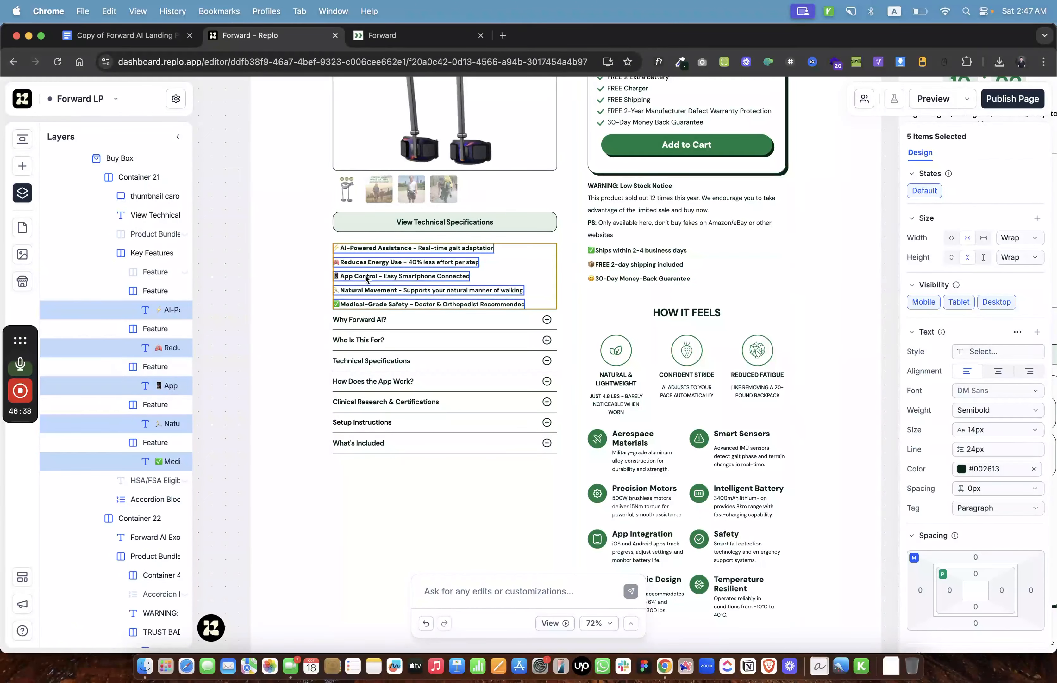
pyautogui.click(1001, 415)
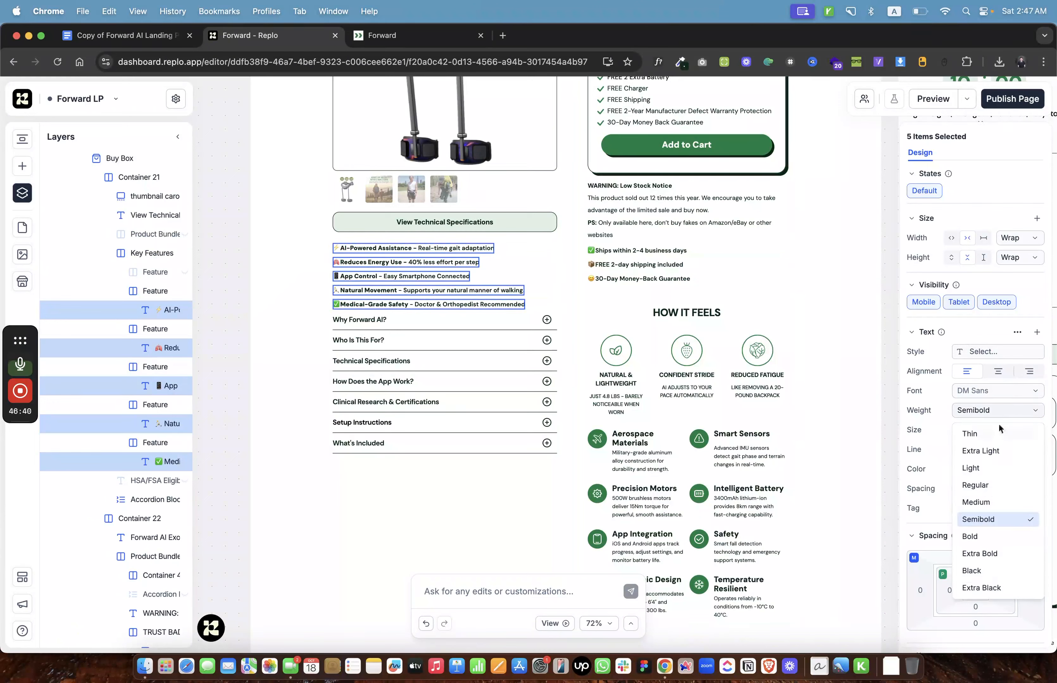
pyautogui.click(990, 487)
pyautogui.click(229, 270)
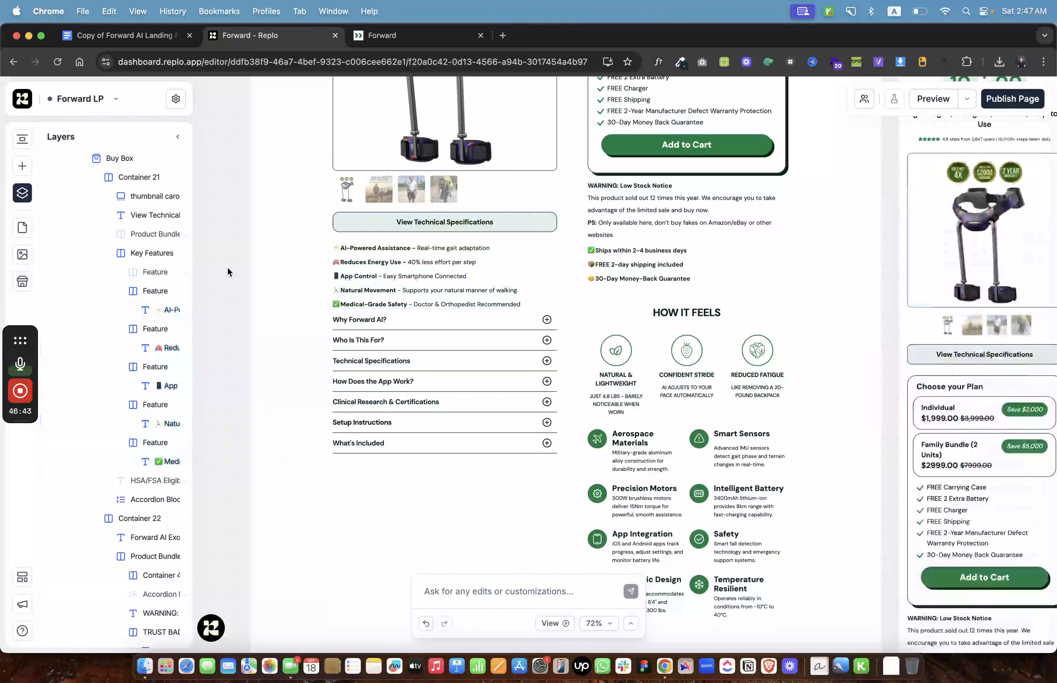
# Set the font weight of the three trust badge lines to Medium and open a new page preview in the browser.
pyautogui.click(644, 251)
pyautogui.keyDown('shift'); pyautogui.click(644, 265); pyautogui.keyUp('shift')
pyautogui.keyDown('shift'); pyautogui.click(644, 279); pyautogui.keyUp('shift')
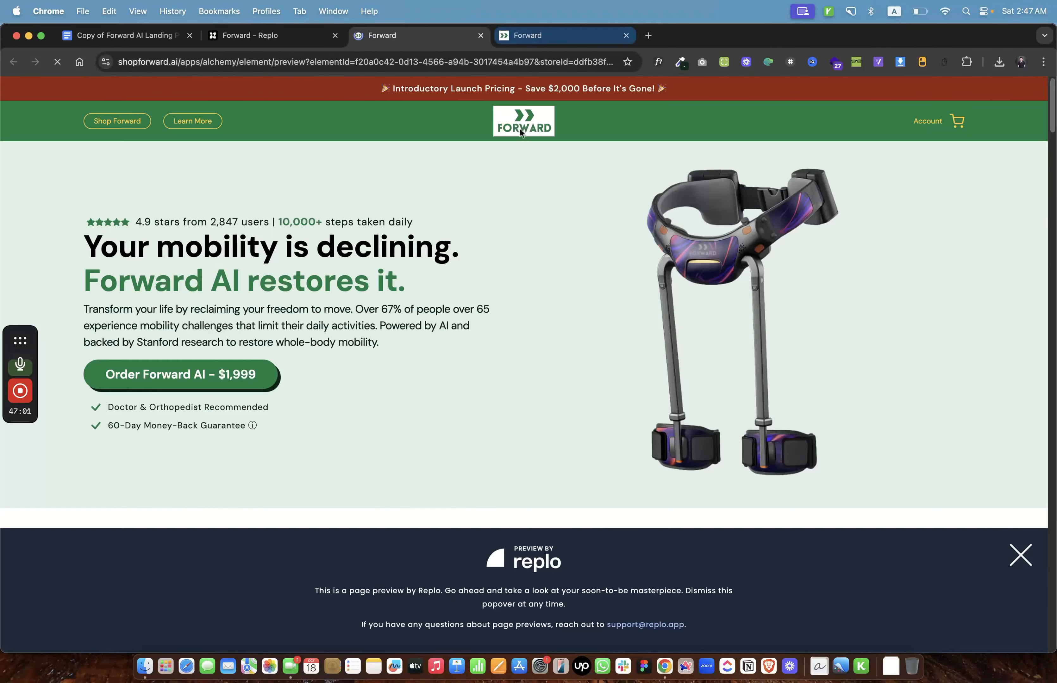
# Compare the key features and trust badge text in the new preview with the older preview, and close the older one.
pyautogui.scroll(-2, 498, 315)
pyautogui.click(224, 310)
pyautogui.click(1021, 555)
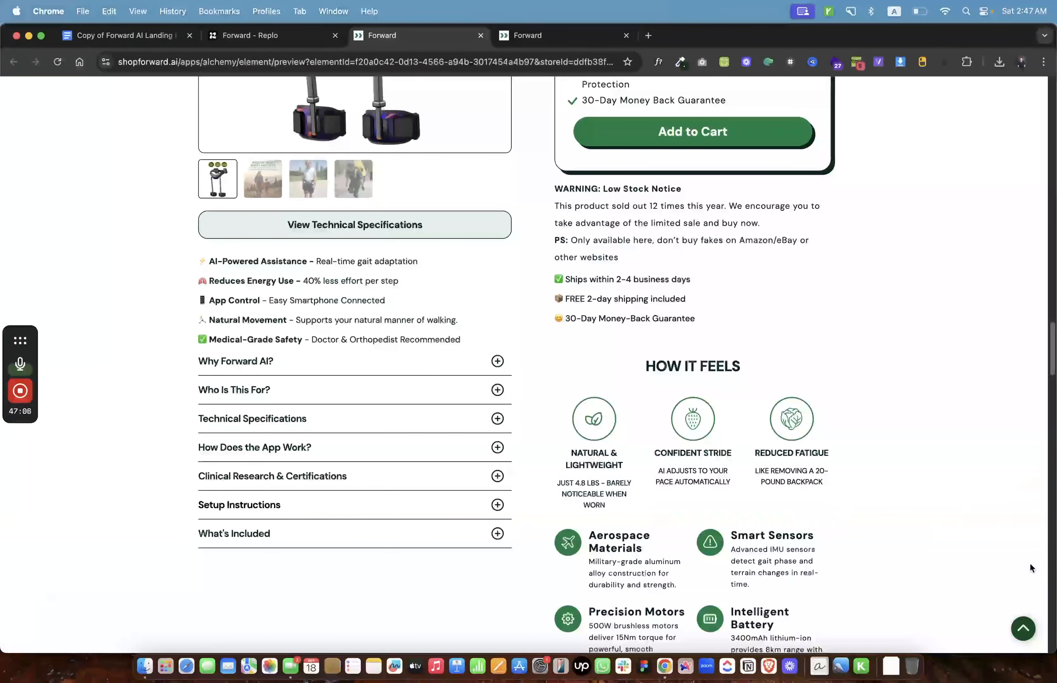
pyautogui.scroll(-1, 328, 275)
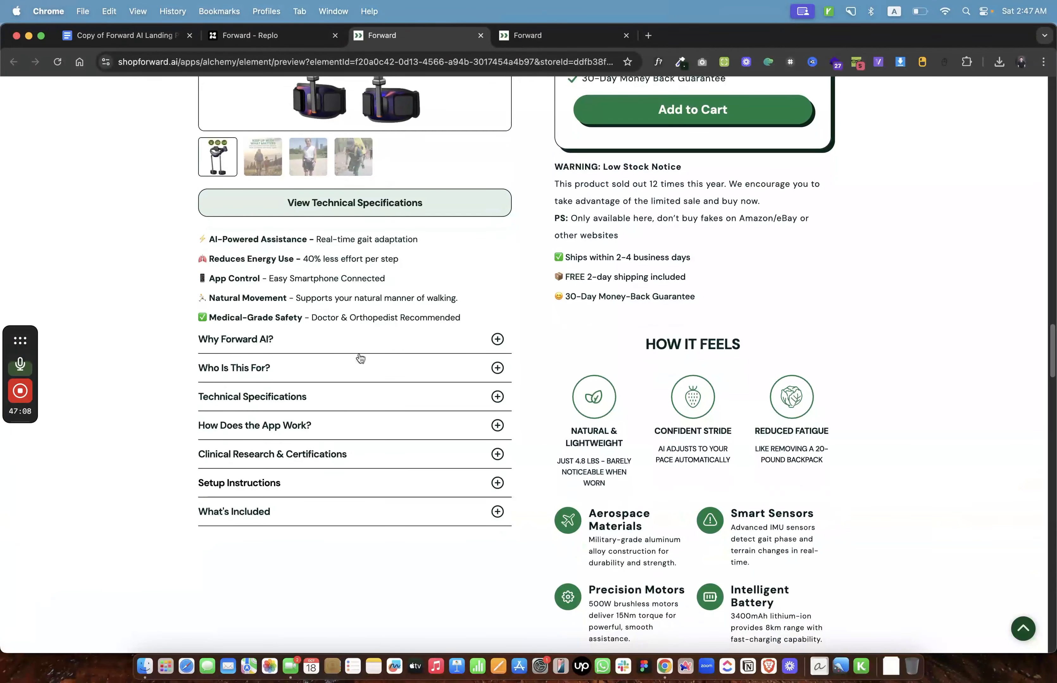
pyautogui.click(547, 37)
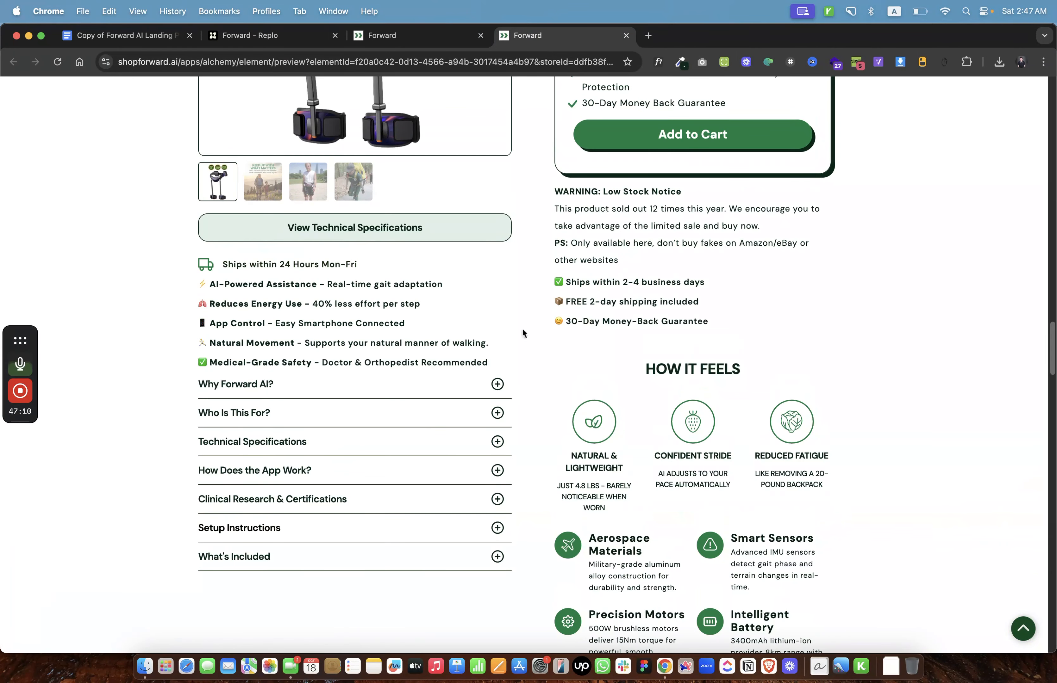
pyautogui.click(626, 36)
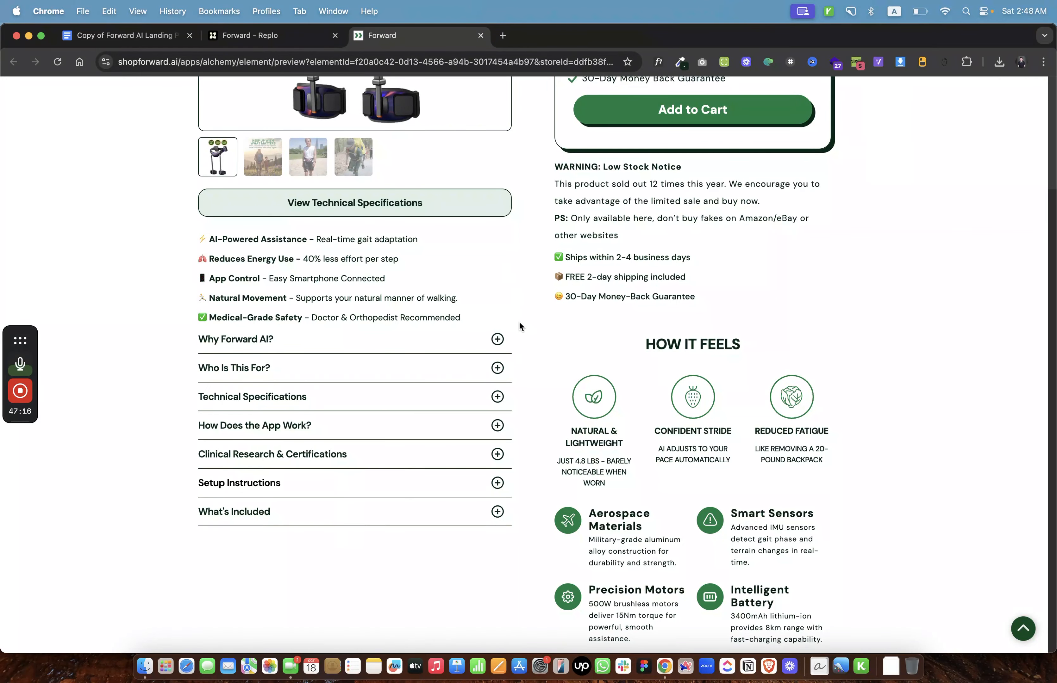
pyautogui.scroll(-2, 519, 323)
pyautogui.scroll(3, 340, 267)
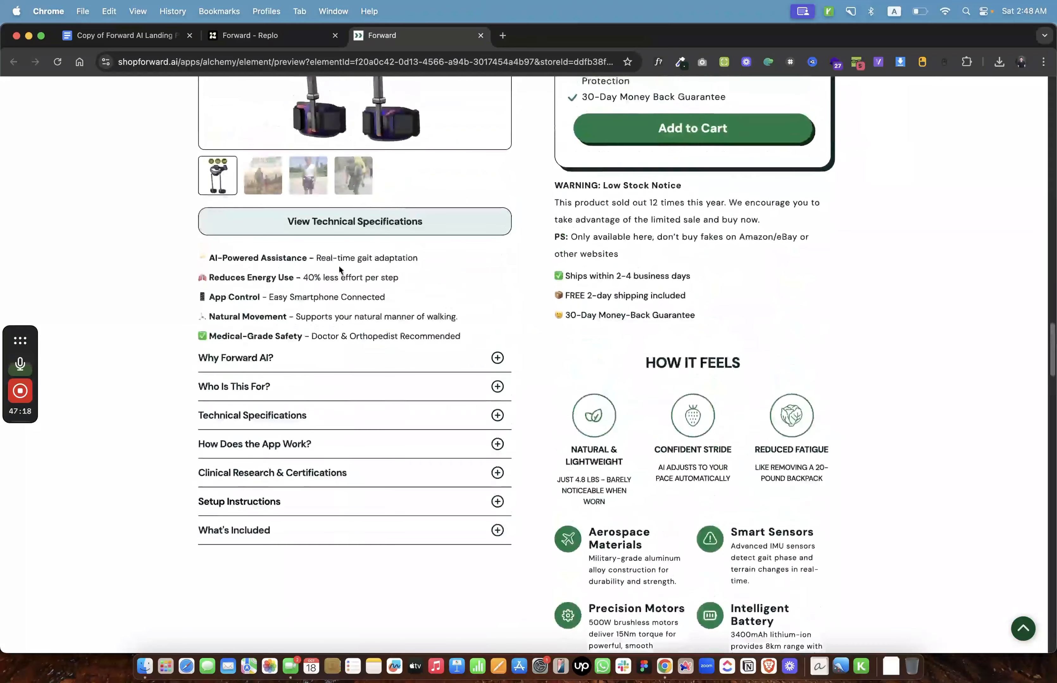
# In the Replo editor, set the top margin of the accordion block below the key features to 20 px, and increase it slightly.
pyautogui.hotkey('ctrl', 'shift', 'Tab')
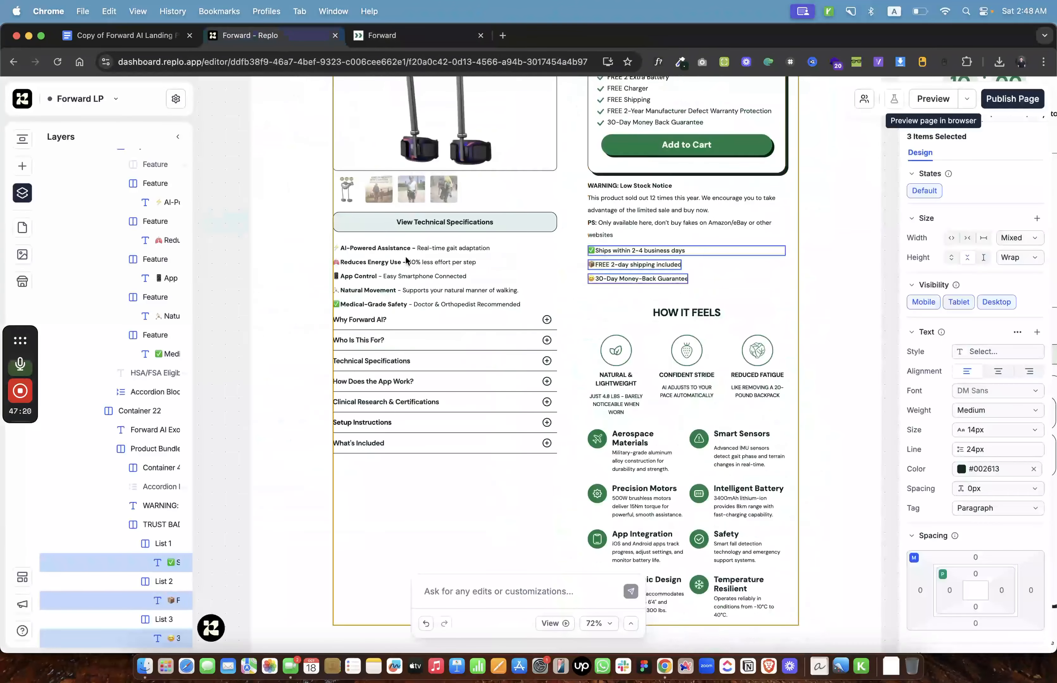
pyautogui.click(397, 241)
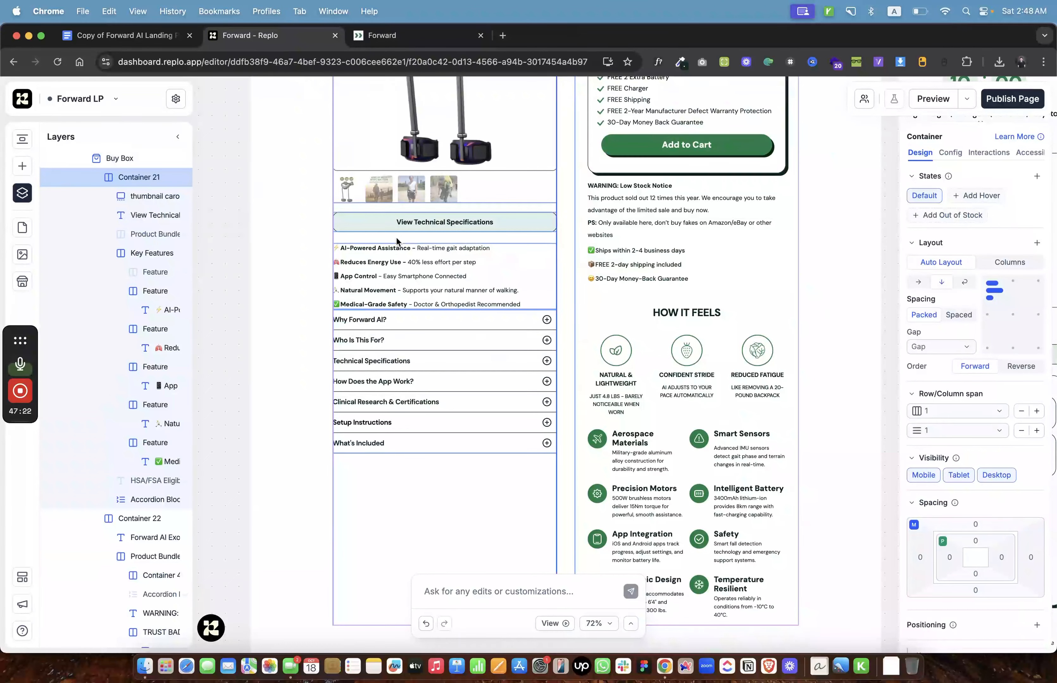
pyautogui.click(397, 241)
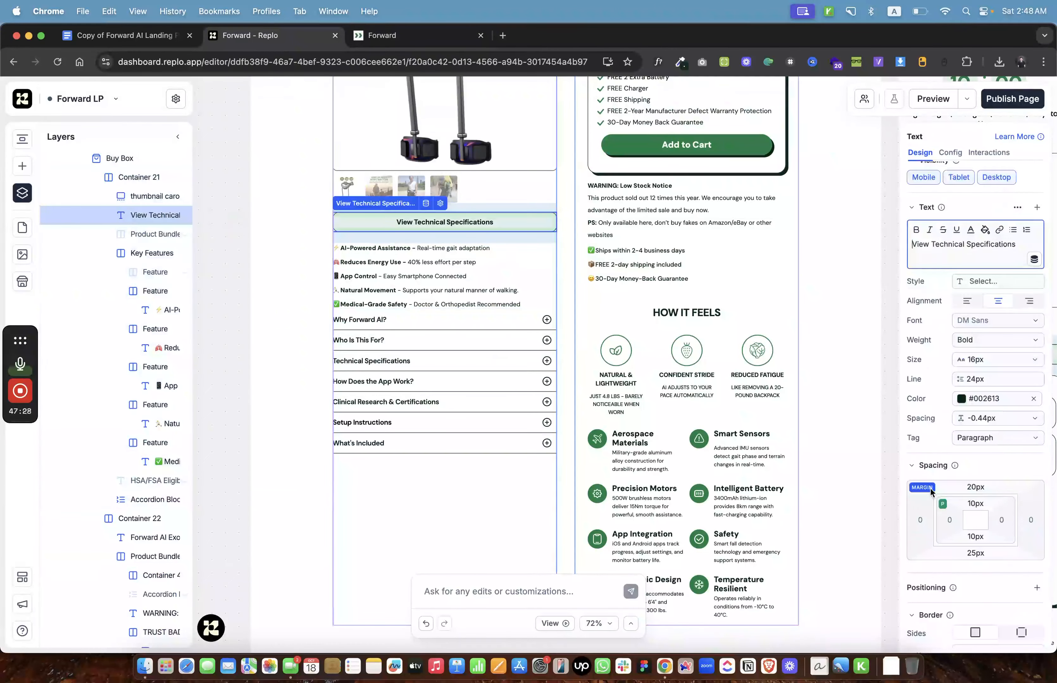
pyautogui.click(503, 352)
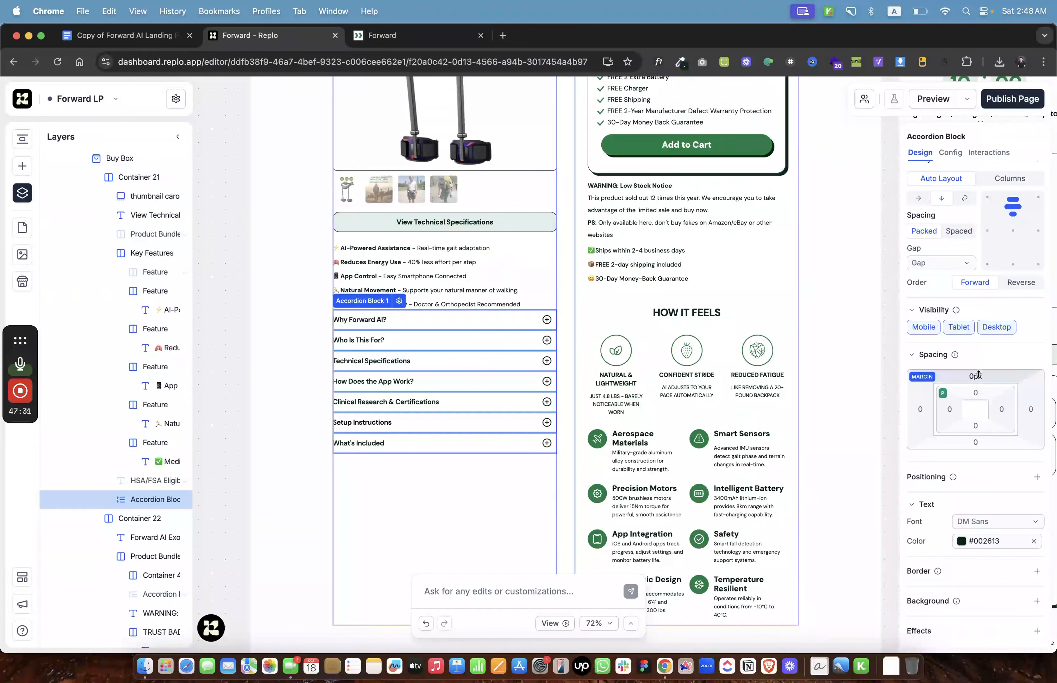
pyautogui.write('20')
pyautogui.press('Return')
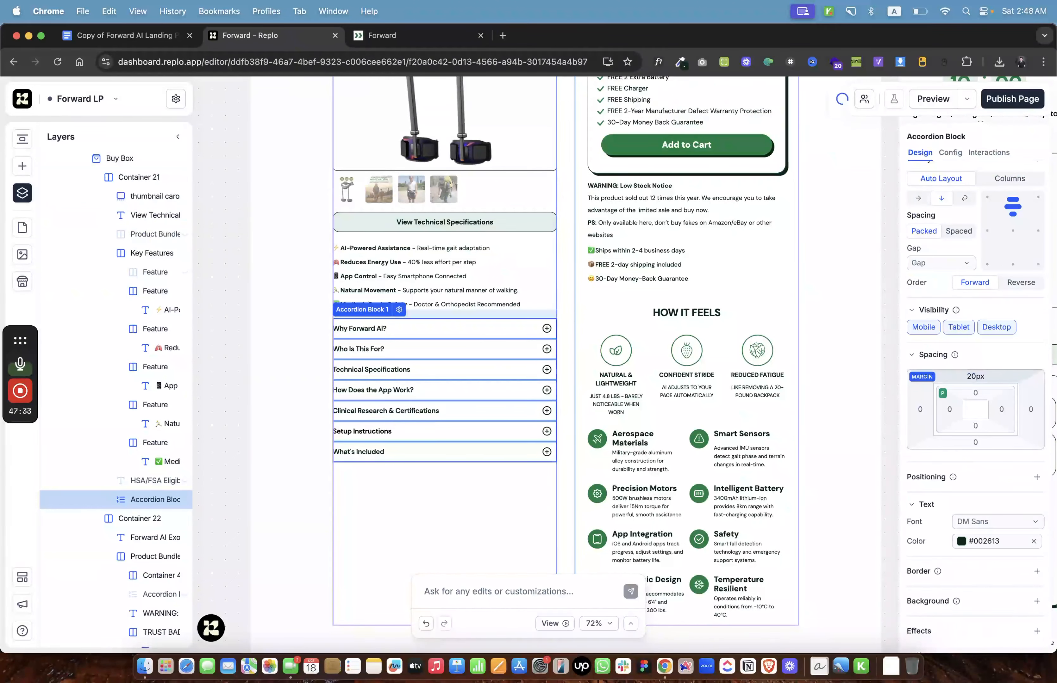
pyautogui.click(978, 376)
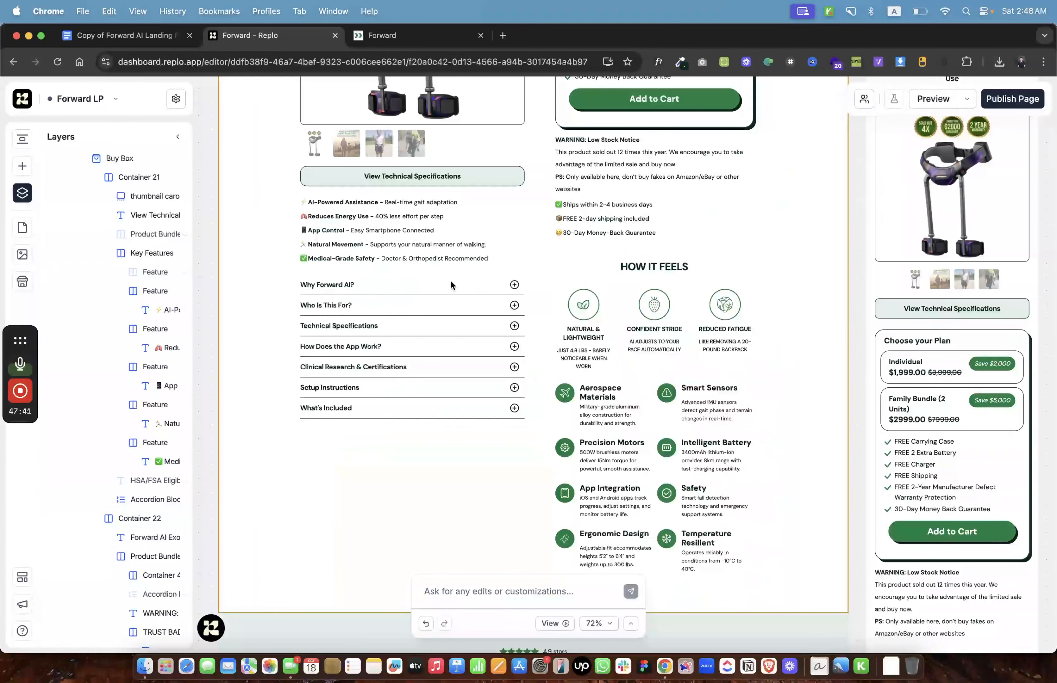
# Set the top margin of the accordion block below the key features to 15 px.
pyautogui.click(450, 285)
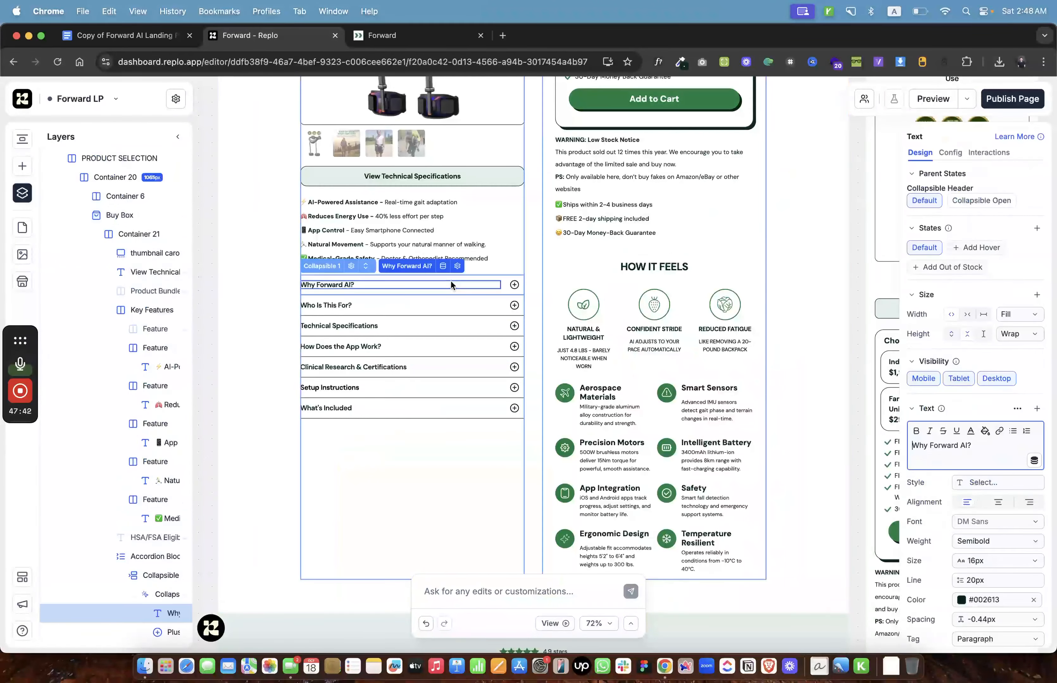
pyautogui.click(499, 282)
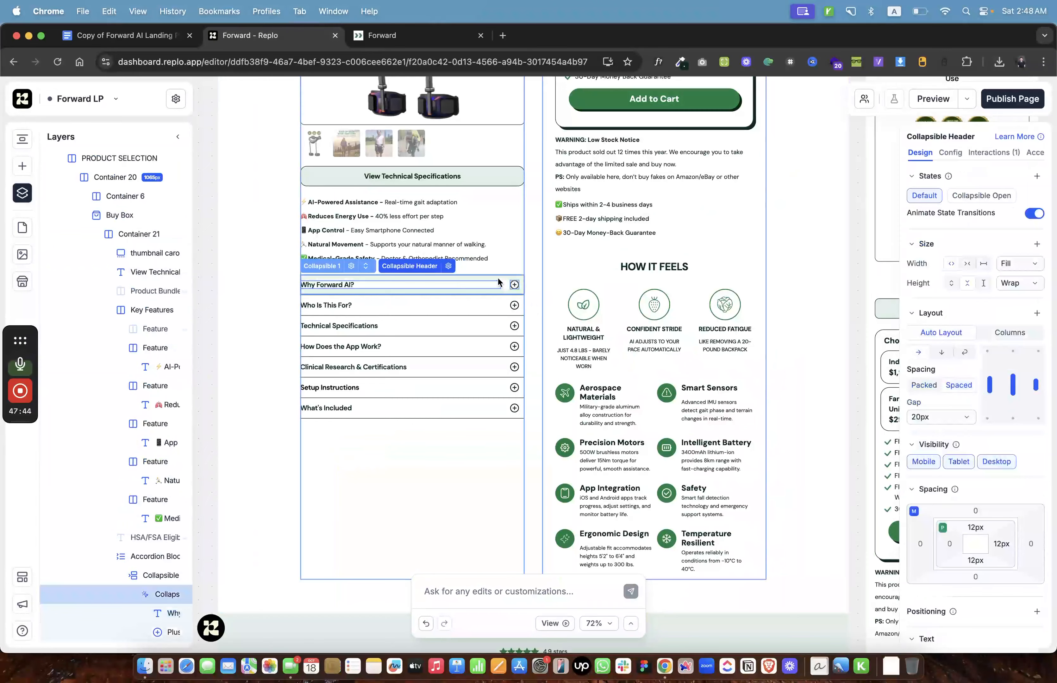
pyautogui.click(147, 576)
pyautogui.click(145, 555)
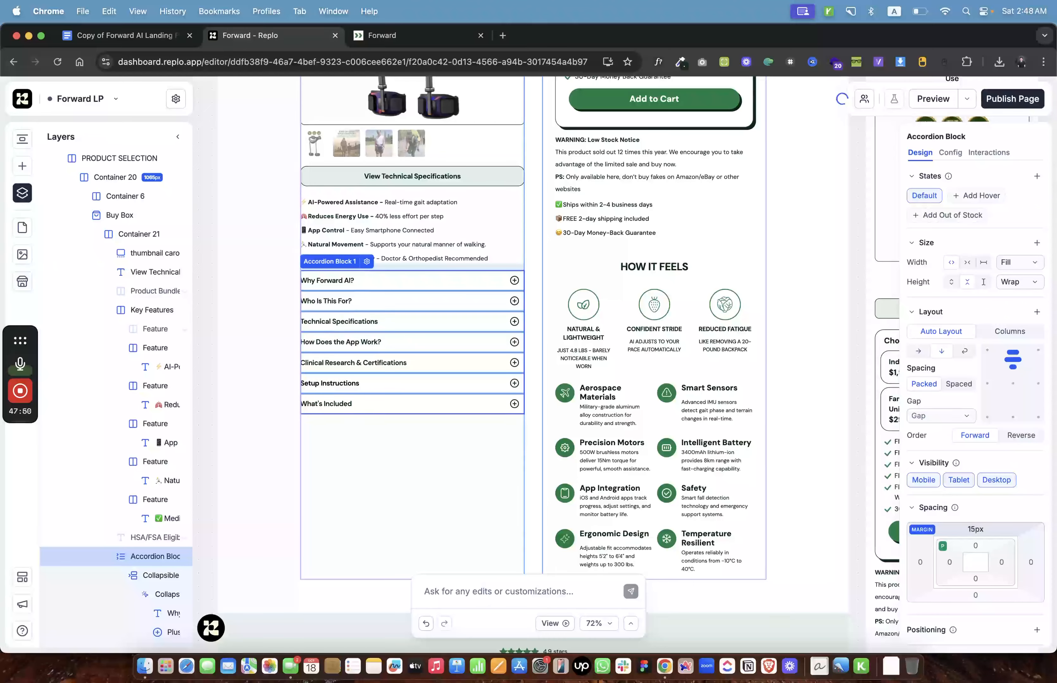
pyautogui.click(246, 311)
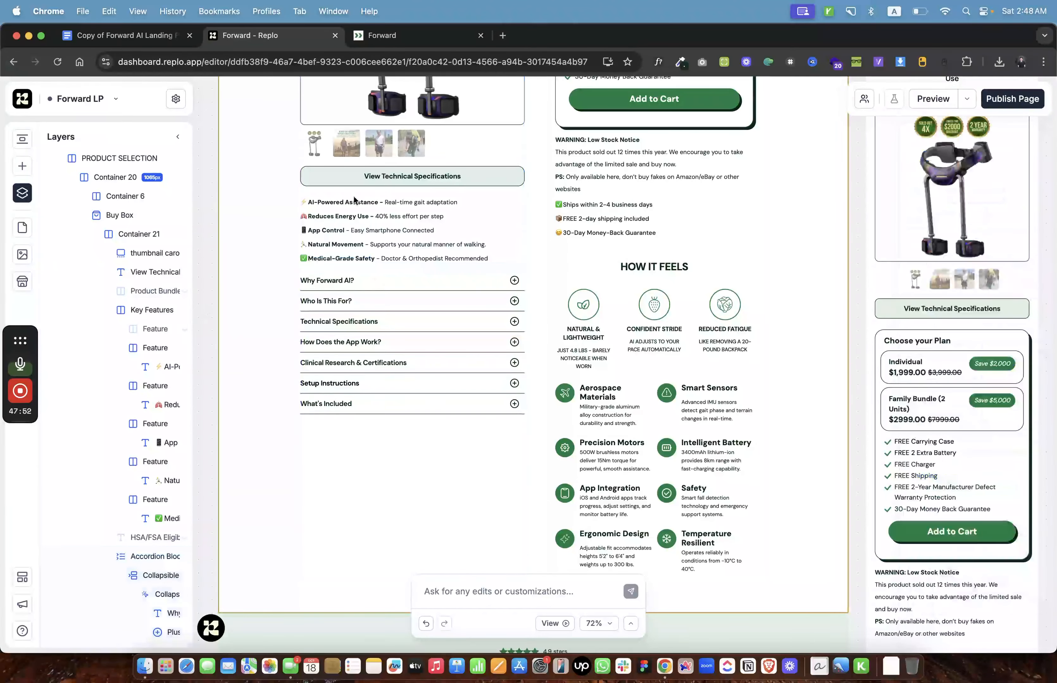
# In the mobile layout, set the top margin of the Key Features block below the low stock notice to 15 px.
pyautogui.hscroll(4, 401, 289)
pyautogui.scroll(-1, 401, 289)
pyautogui.scroll(-10, 401, 289)
pyautogui.hscroll(8, 401, 289)
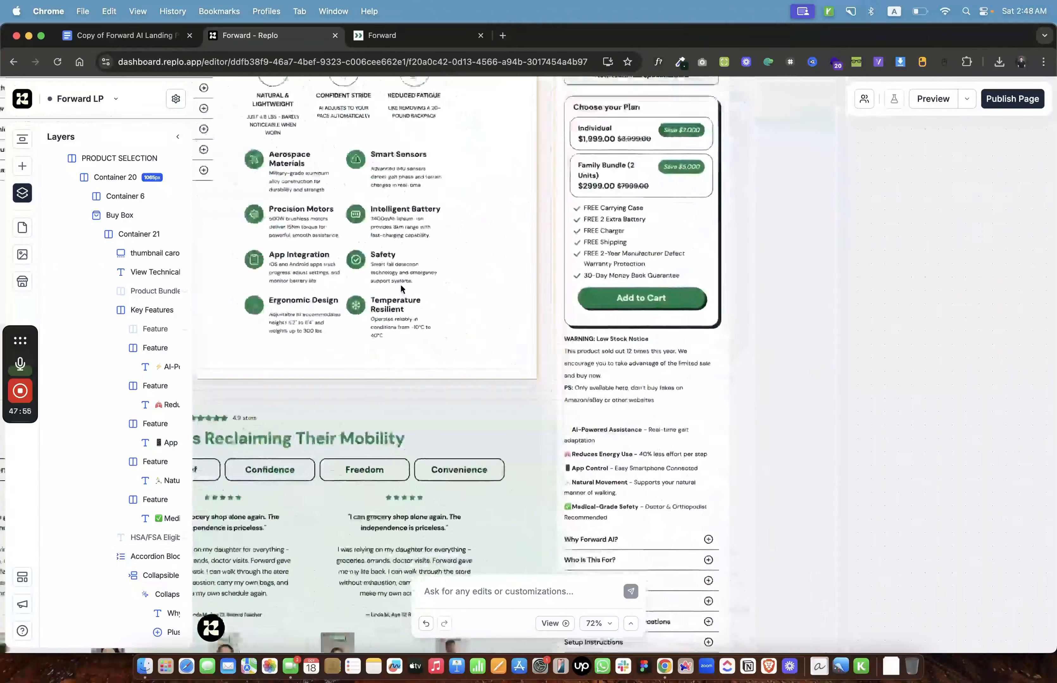
pyautogui.click(599, 347)
pyautogui.doubleClick(659, 327)
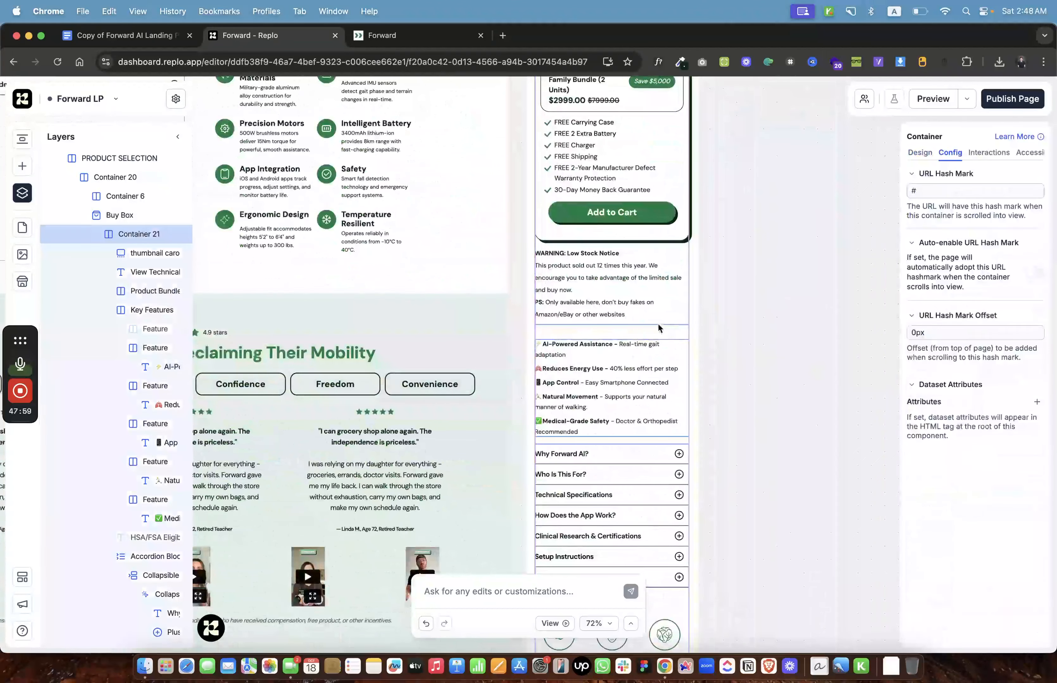
pyautogui.press('Escape')
pyautogui.doubleClick(647, 312)
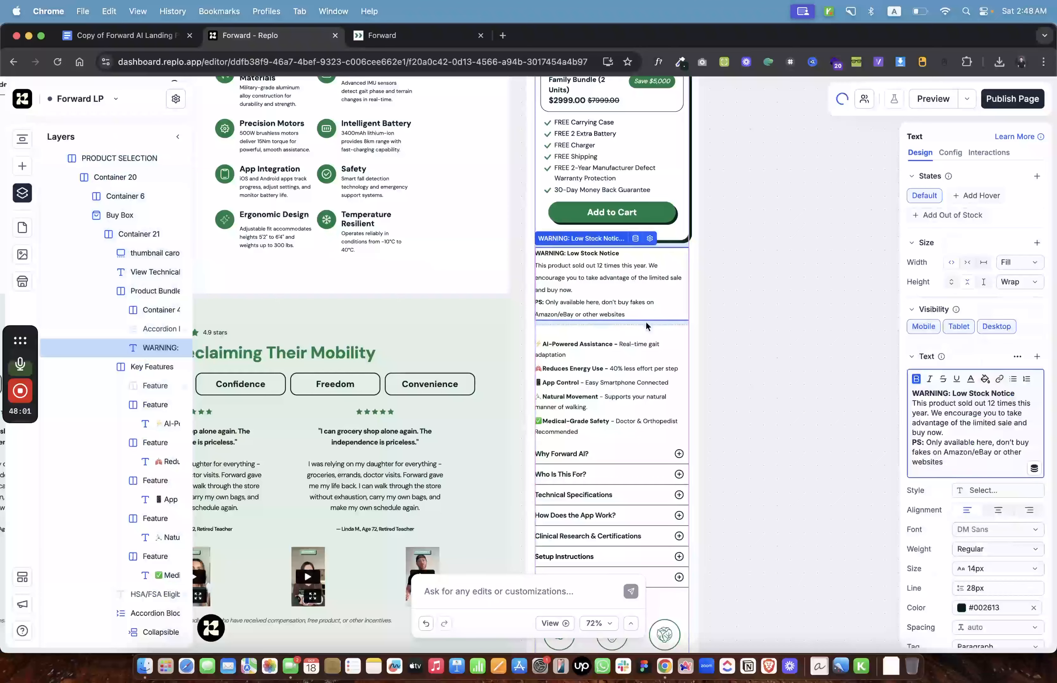
pyautogui.doubleClick(651, 345)
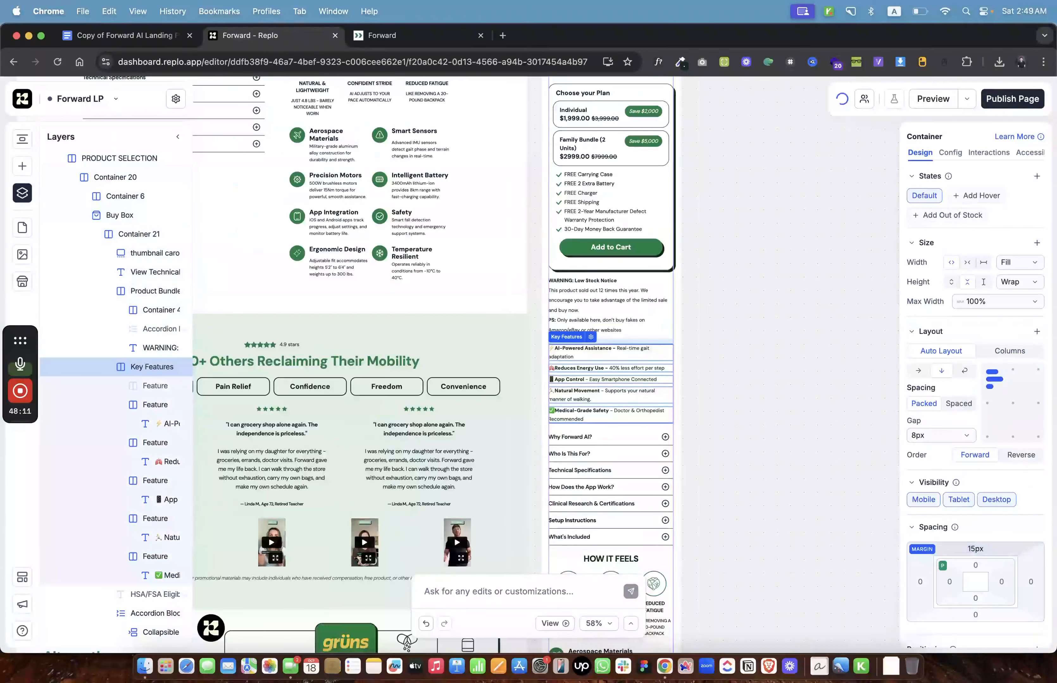
pyautogui.click(812, 322)
pyautogui.click(667, 347)
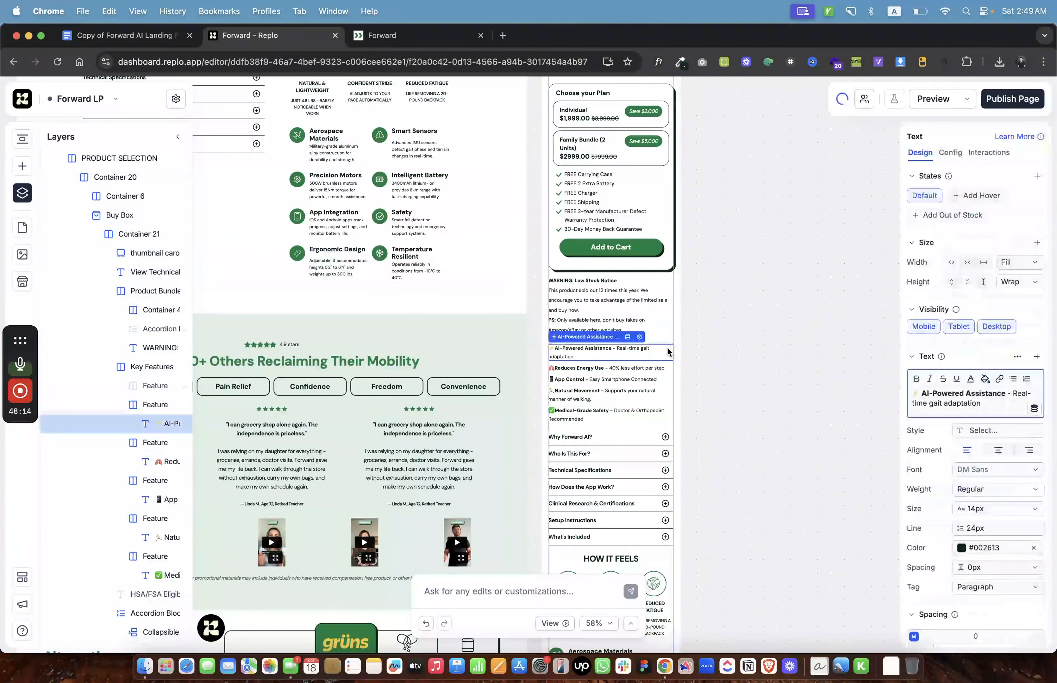
pyautogui.click(665, 346)
pyautogui.press('Escape')
# Set the mobile PRODUCT SELECTION section's top padding to 40 px and open its bottom padding for editing.
pyautogui.scroll(-10, 581, 471)
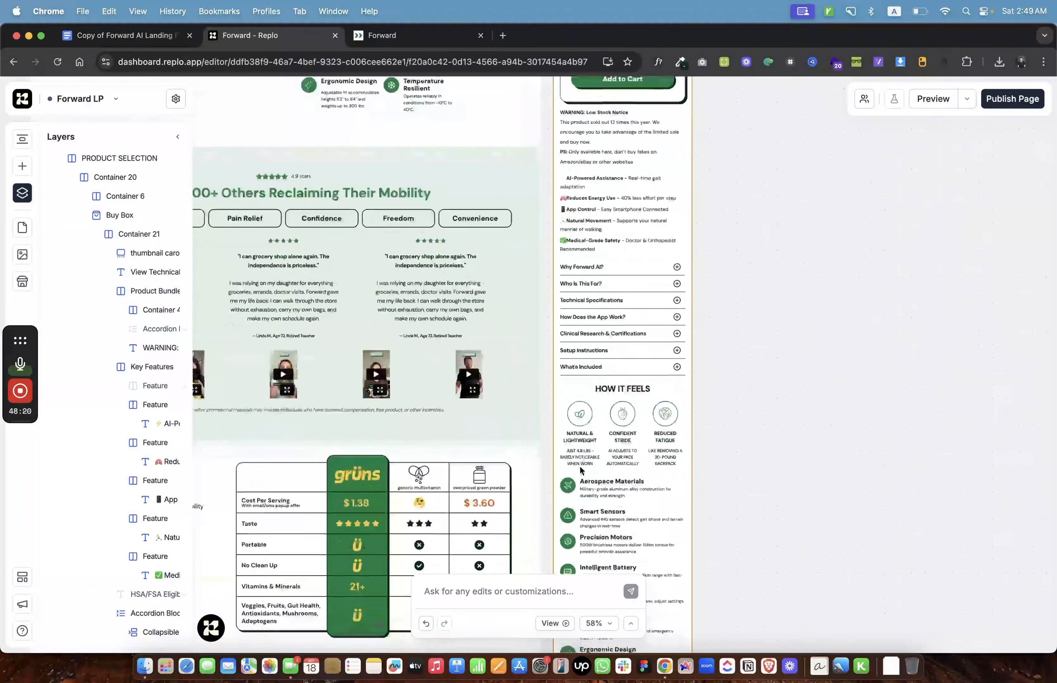
pyautogui.scroll(-3, 581, 470)
pyautogui.scroll(15, 580, 470)
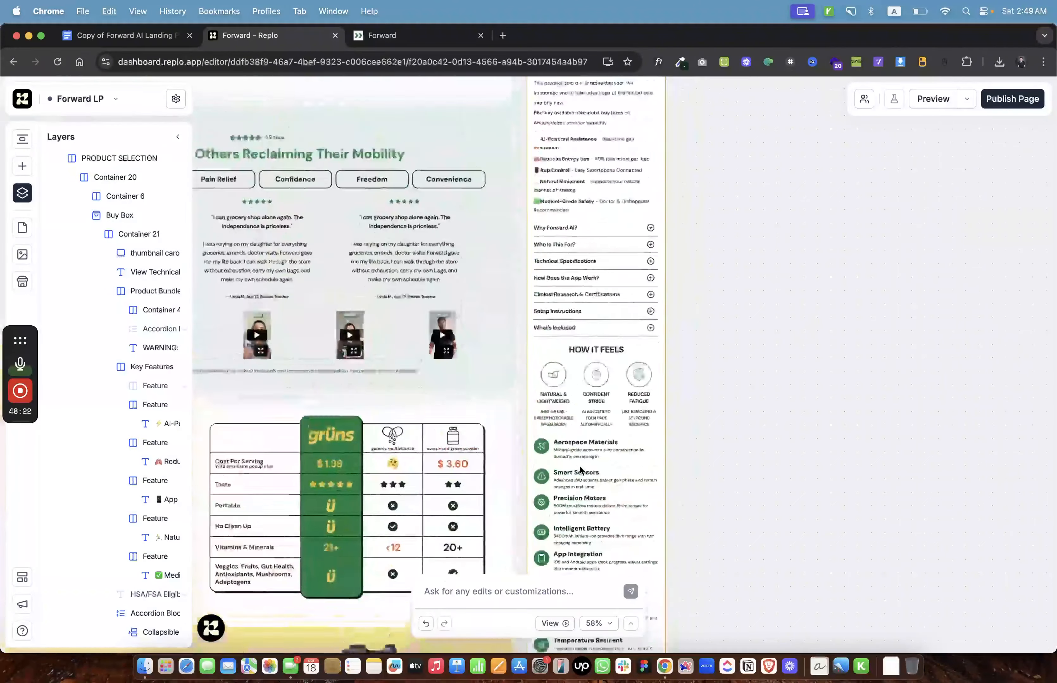
pyautogui.scroll(3, 581, 470)
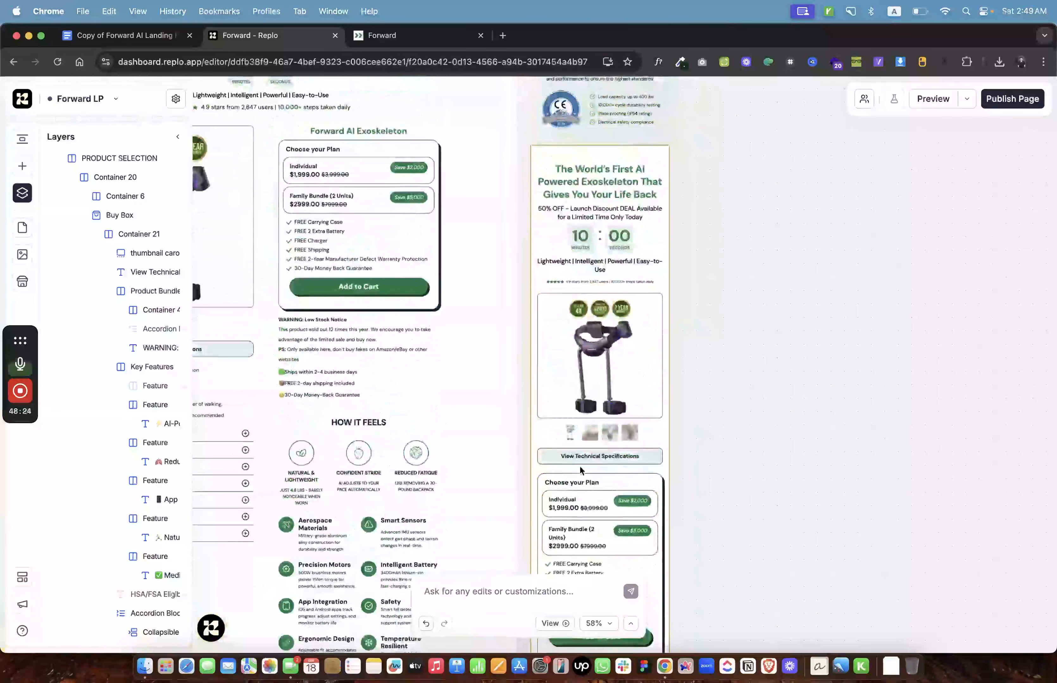
pyautogui.click(651, 158)
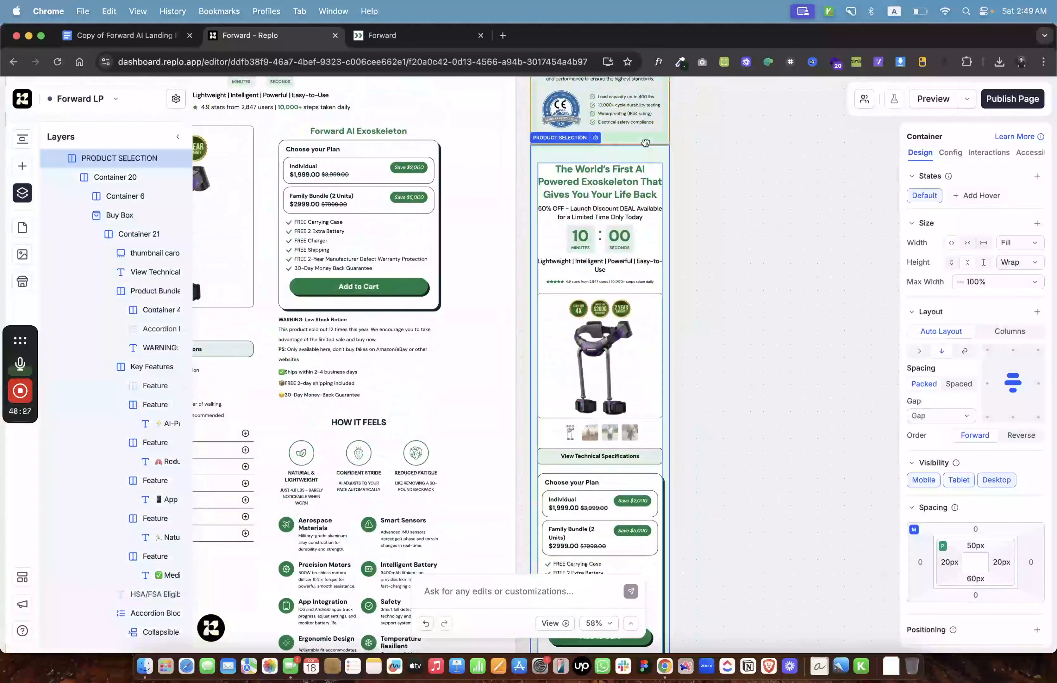
pyautogui.click(650, 159)
pyautogui.click(649, 159)
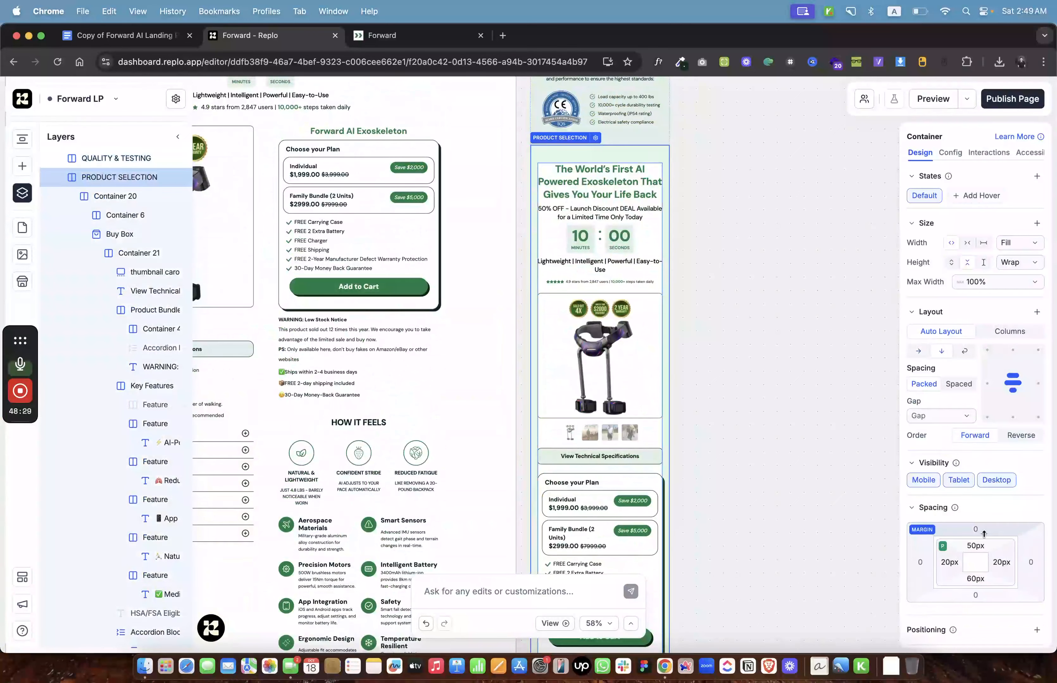
pyautogui.press('Return')
pyautogui.click(978, 546)
pyautogui.write('40')
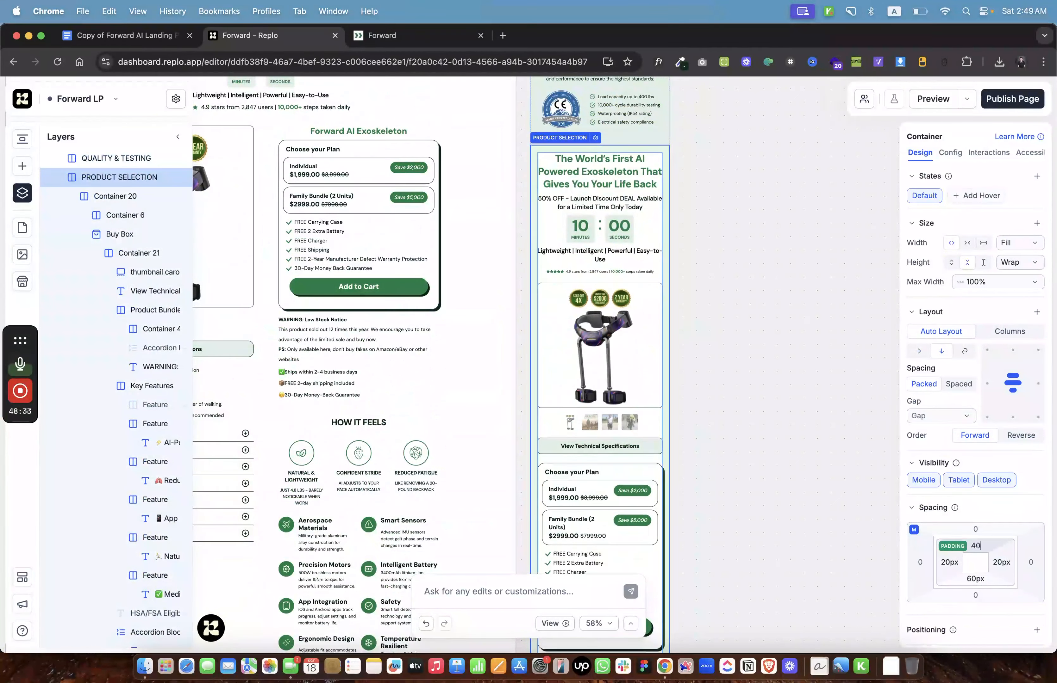
pyautogui.press('Return')
pyautogui.click(978, 580)
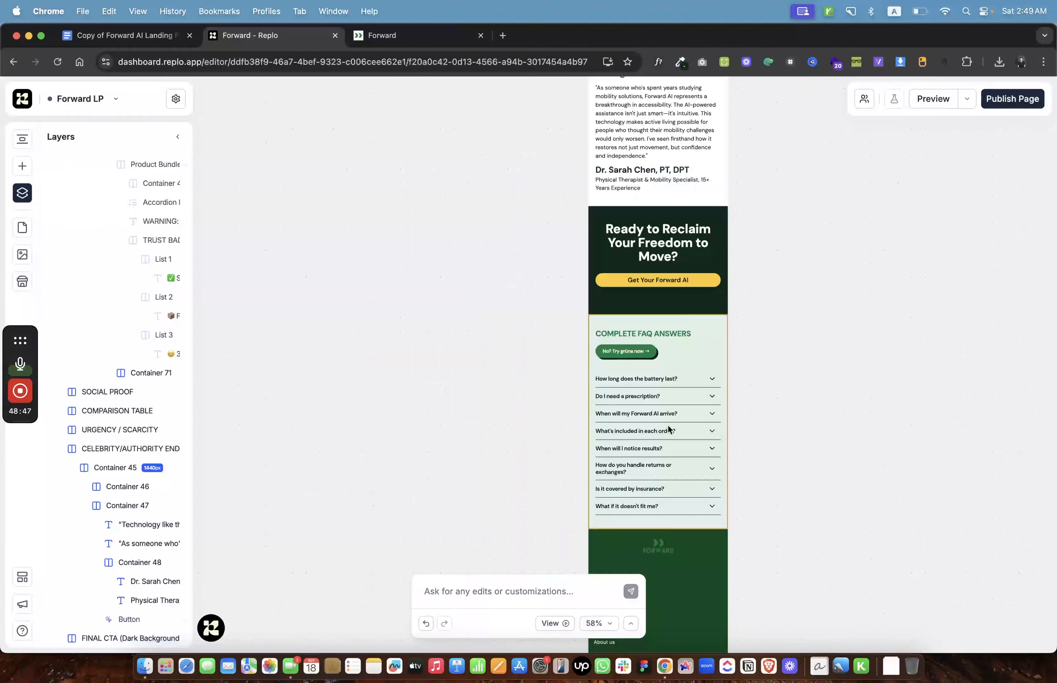
# Review the mobile layout down to the footer, and try the product's Add to Cart button in the browser preview.
pyautogui.scroll(-6, 667, 424)
pyautogui.scroll(10, 667, 425)
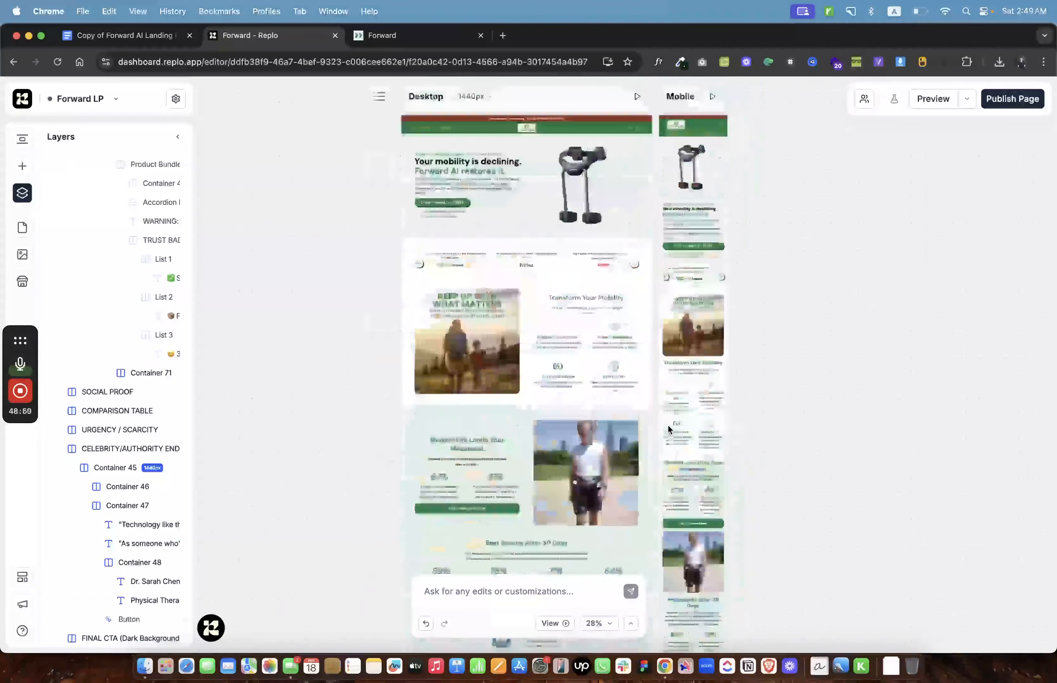
pyautogui.scroll(-3, 668, 428)
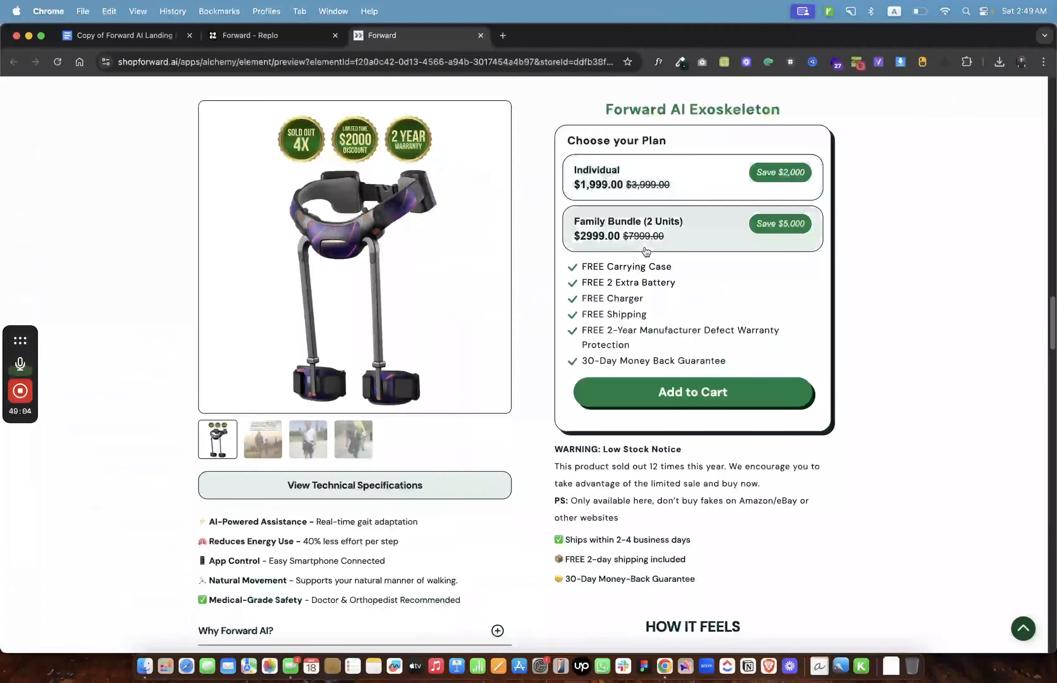
pyautogui.click(705, 392)
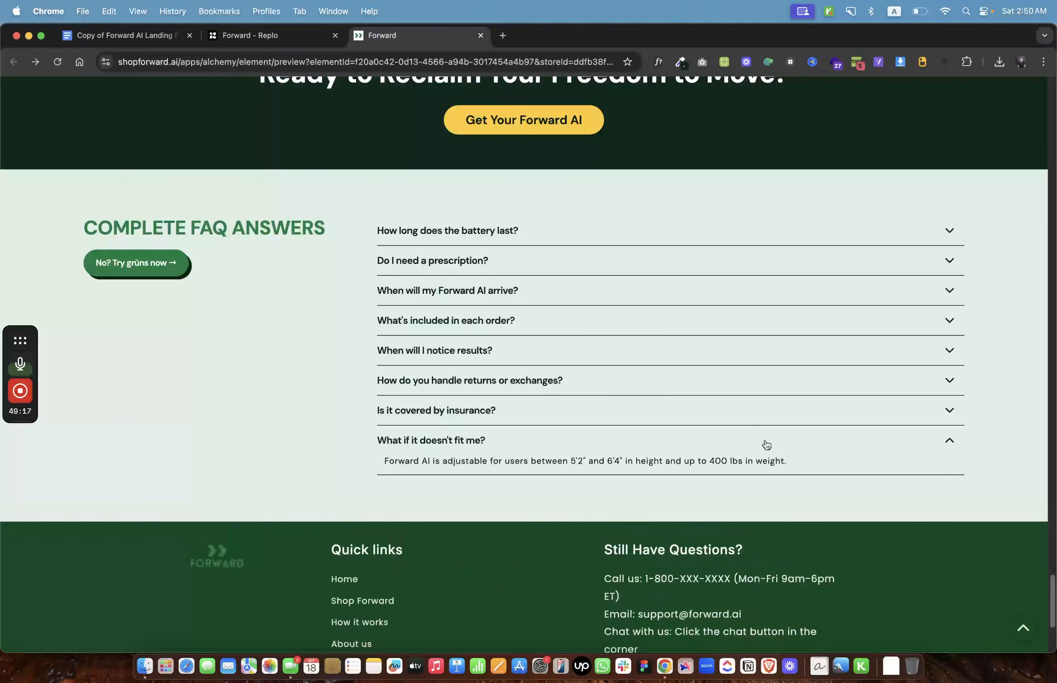
# Expand several questions in the preview's FAQ section to check how their answers open.
pyautogui.click(749, 396)
pyautogui.click(684, 320)
pyautogui.click(661, 260)
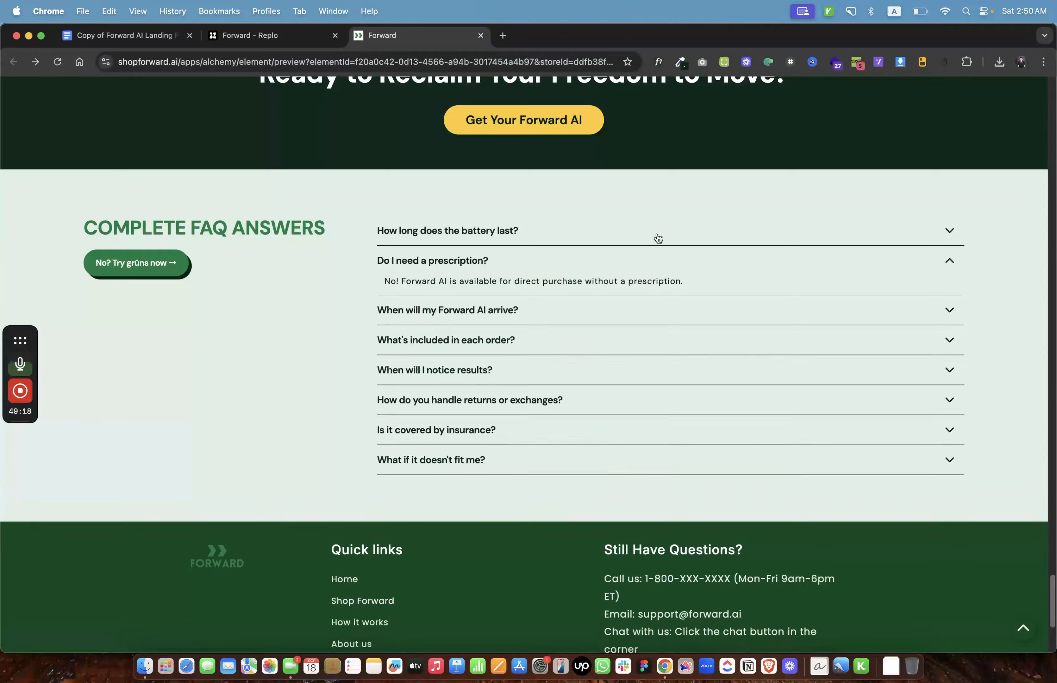
pyautogui.click(635, 231)
# Switch to the landing page copy document and find the text for the final call to action and FAQ section.
pyautogui.click(150, 38)
pyautogui.scroll(-20, 314, 417)
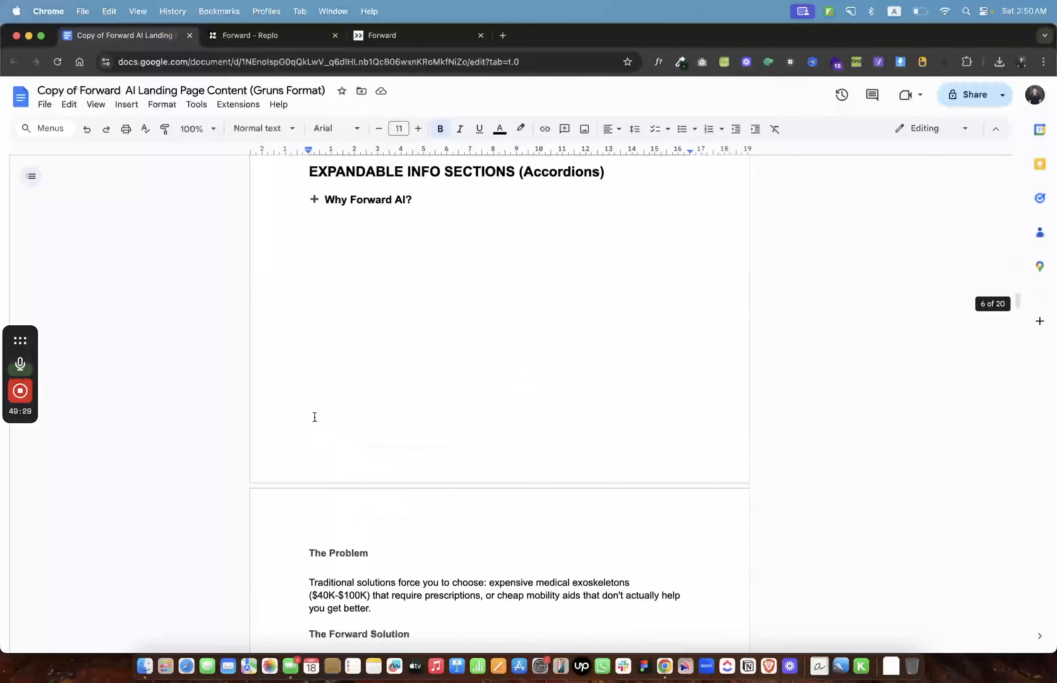
pyautogui.scroll(-20, 315, 417)
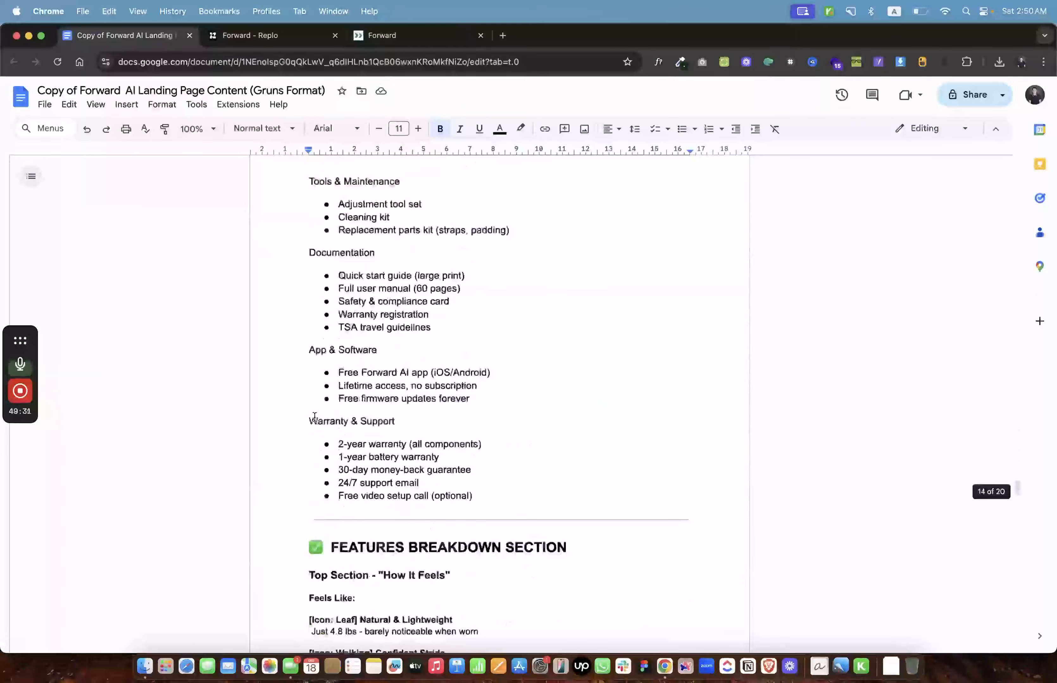
pyautogui.scroll(10, 314, 417)
pyautogui.scroll(5, 314, 417)
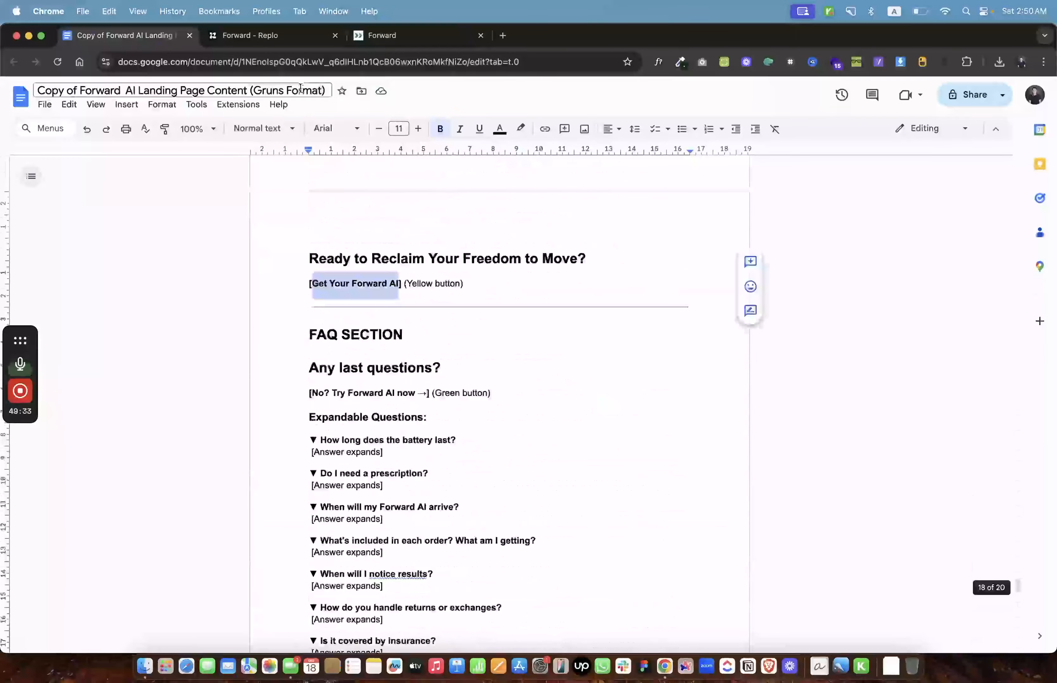
# Back in Replo, reuse the yellow button's text as "Get Your Forward AI →" on the green FAQ button and open a new preview.
pyautogui.click(266, 39)
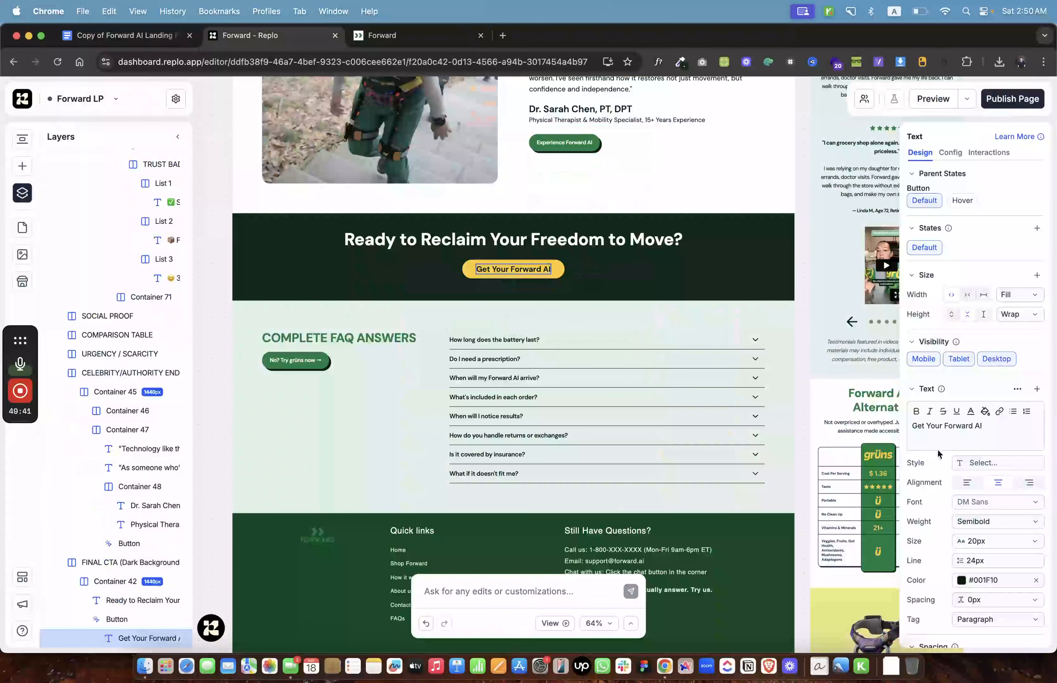
pyautogui.click(959, 430)
pyautogui.press('super+a')
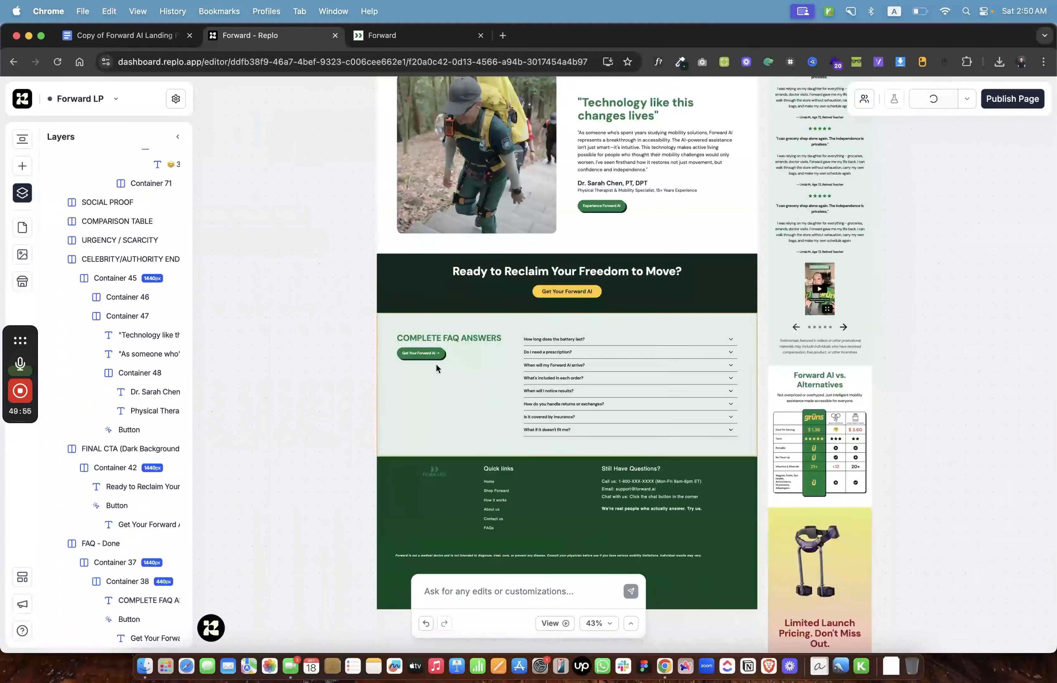
# Inspect the FAQ button's click interaction and check the URL hash mark configured on the PRODUCT SELECTION section.
pyautogui.click(436, 363)
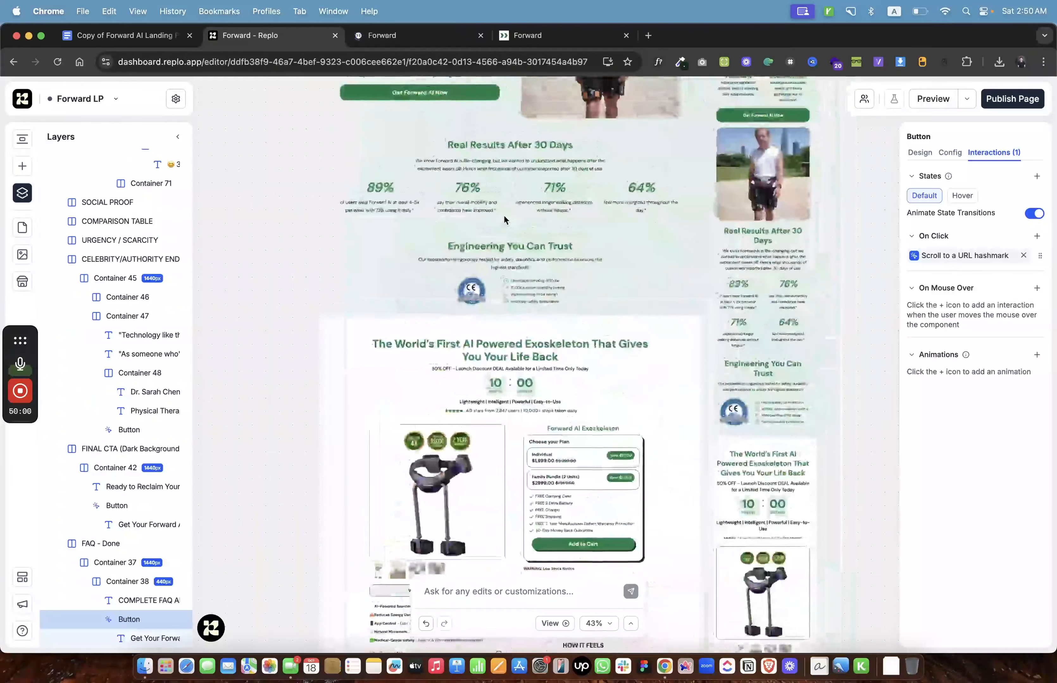
pyautogui.scroll(-5, 503, 214)
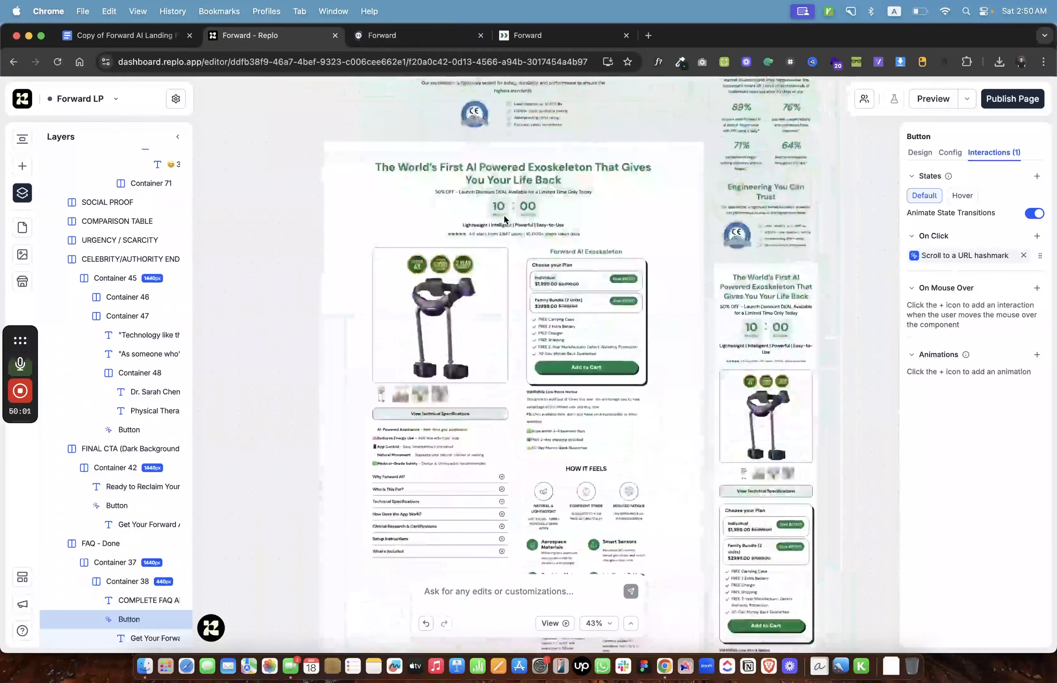
pyautogui.click(687, 215)
pyautogui.scroll(-15, 600, 281)
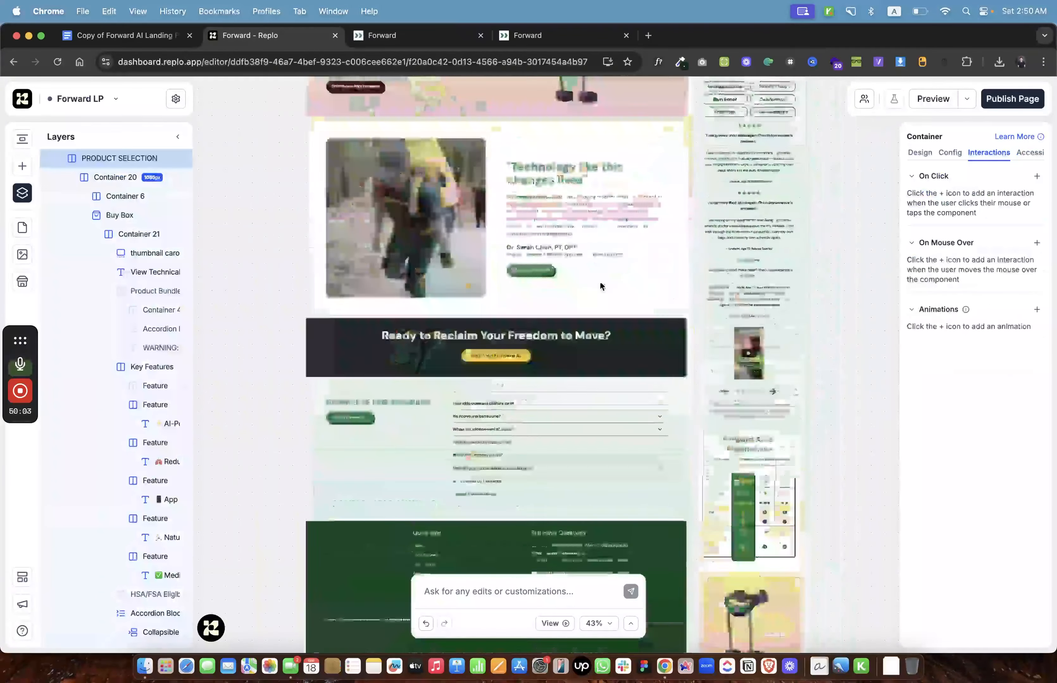
pyautogui.scroll(10, 527, 277)
pyautogui.scroll(5, 526, 277)
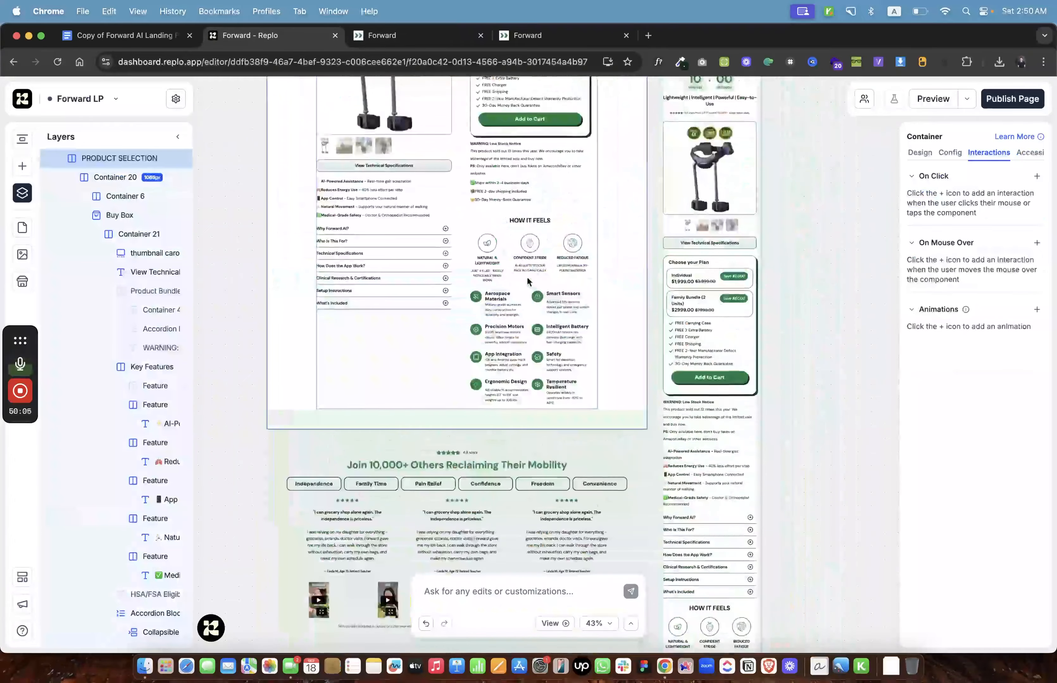
pyautogui.scroll(4, 539, 265)
pyautogui.scroll(3, 170, 271)
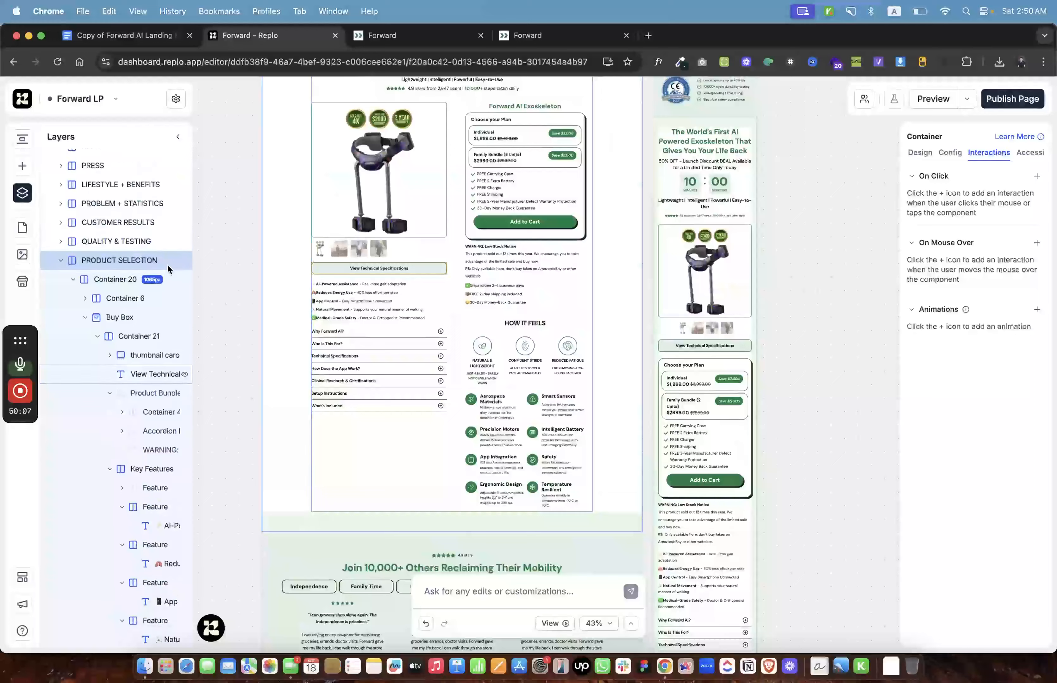
pyautogui.scroll(4, 568, 205)
pyautogui.click(951, 153)
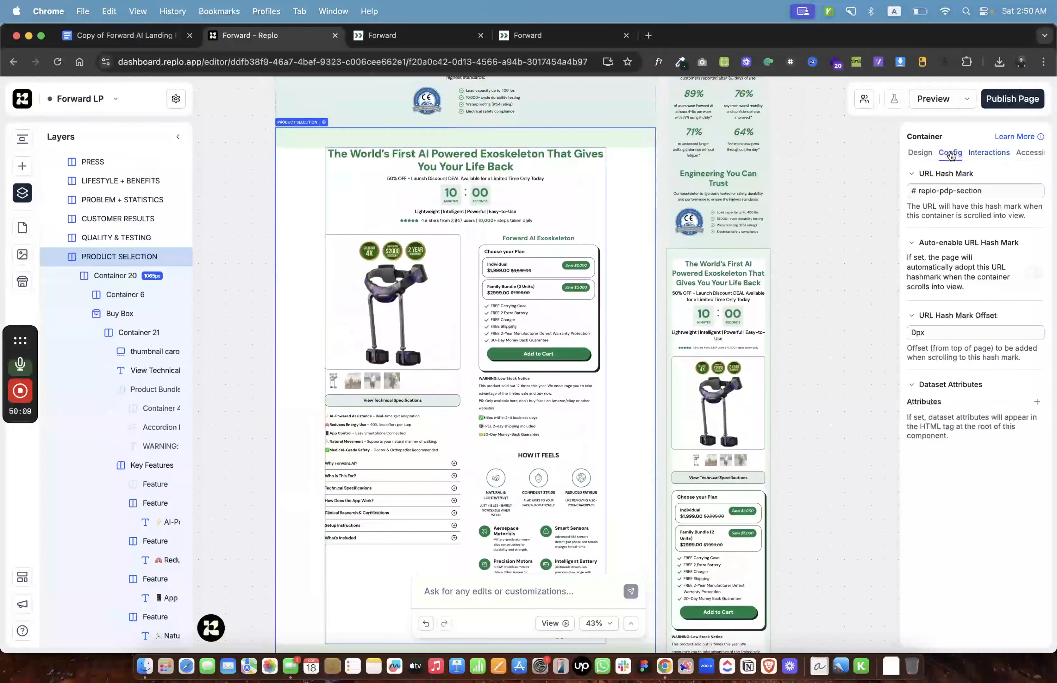
pyautogui.click(985, 192)
pyautogui.scroll(-20, 623, 240)
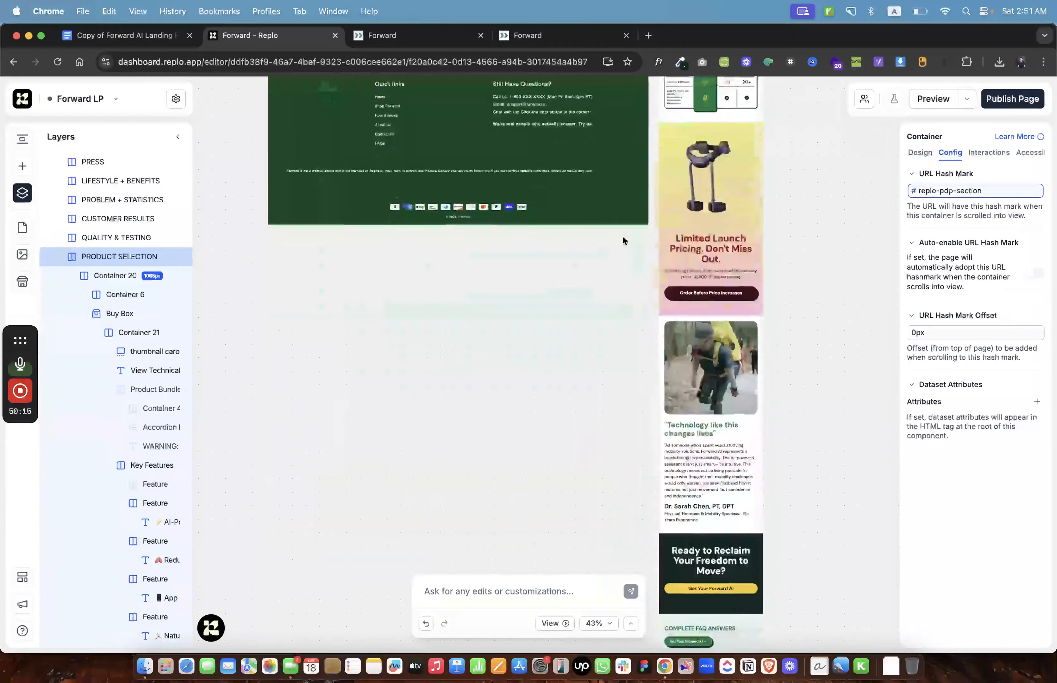
# Remove the existing scroll-to-hashmark click interaction from the green button in the FAQ section.
pyautogui.click(315, 207)
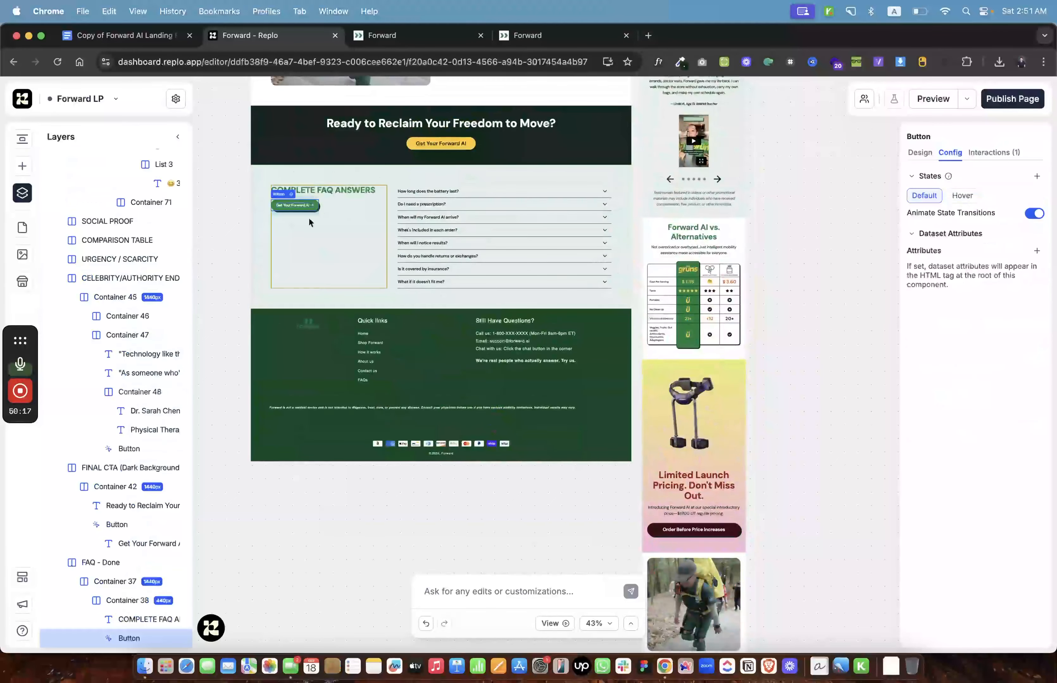
pyautogui.click(1004, 153)
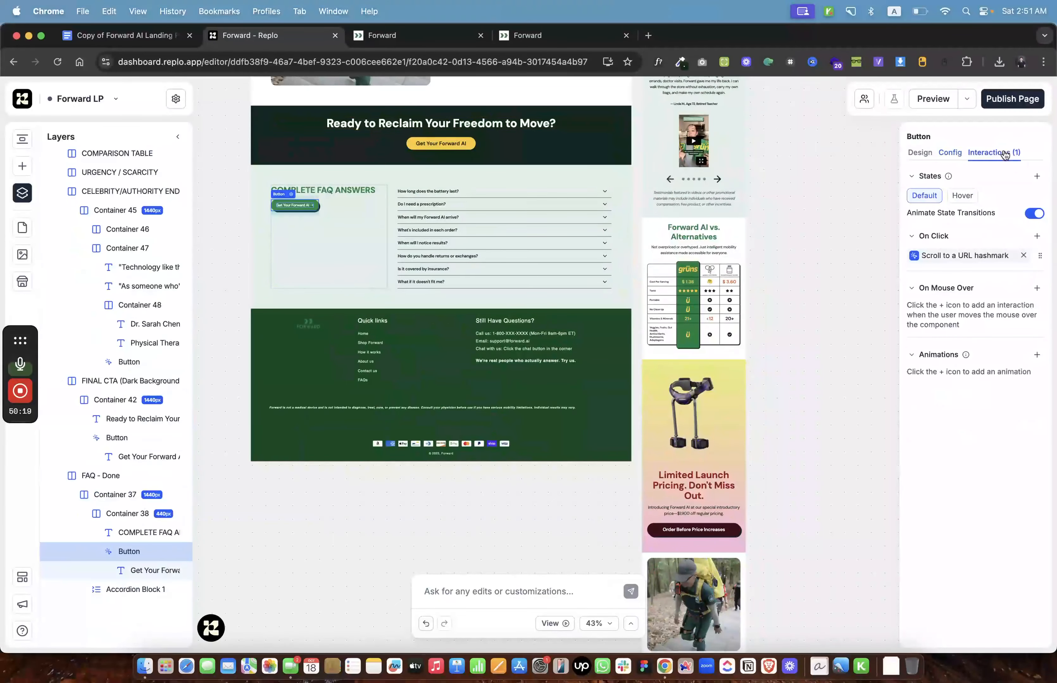
pyautogui.click(972, 256)
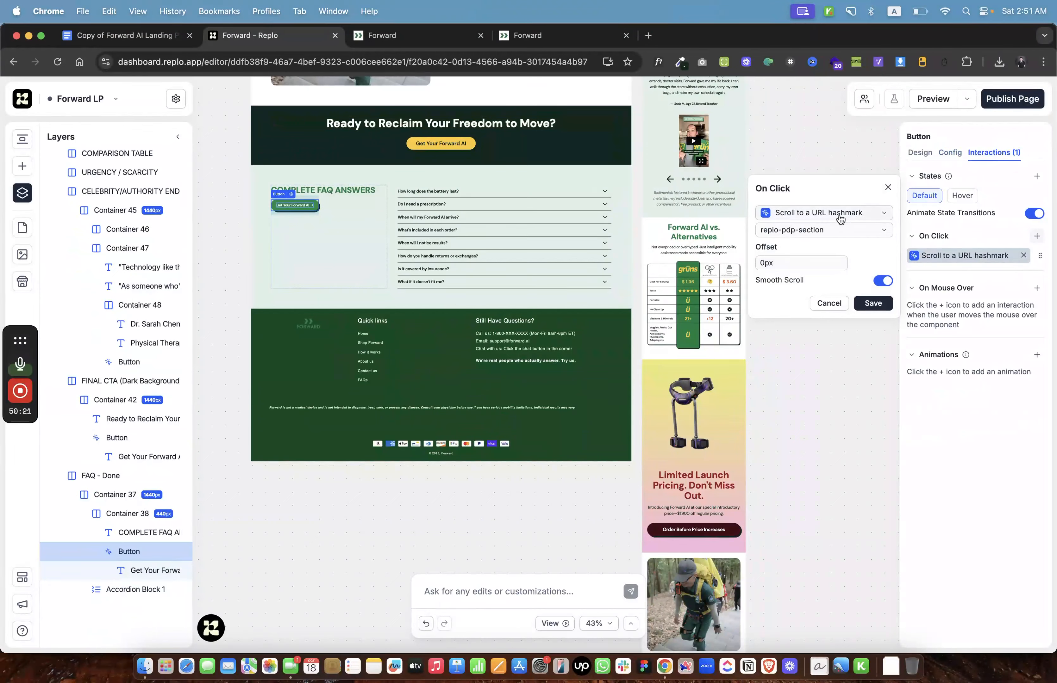
pyautogui.click(1023, 255)
pyautogui.click(1023, 255)
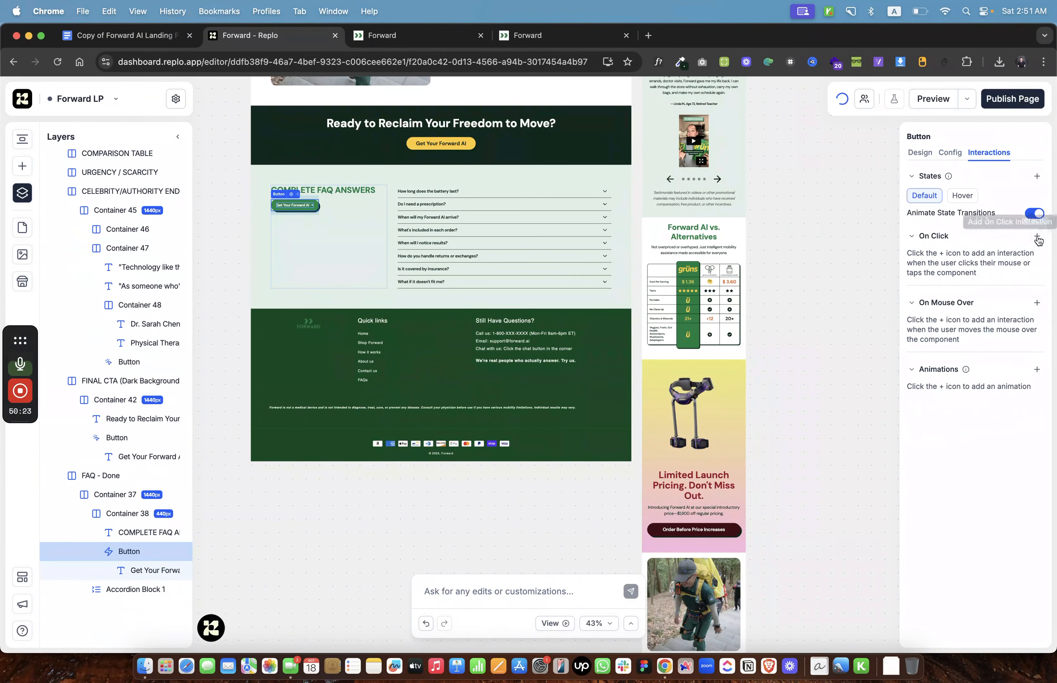
# Add an on-click interaction to the FAQ button that scrolls to the URL hashmark replo-pdp-section, keeping smooth scroll enabled.
pyautogui.click(1037, 236)
pyautogui.click(884, 254)
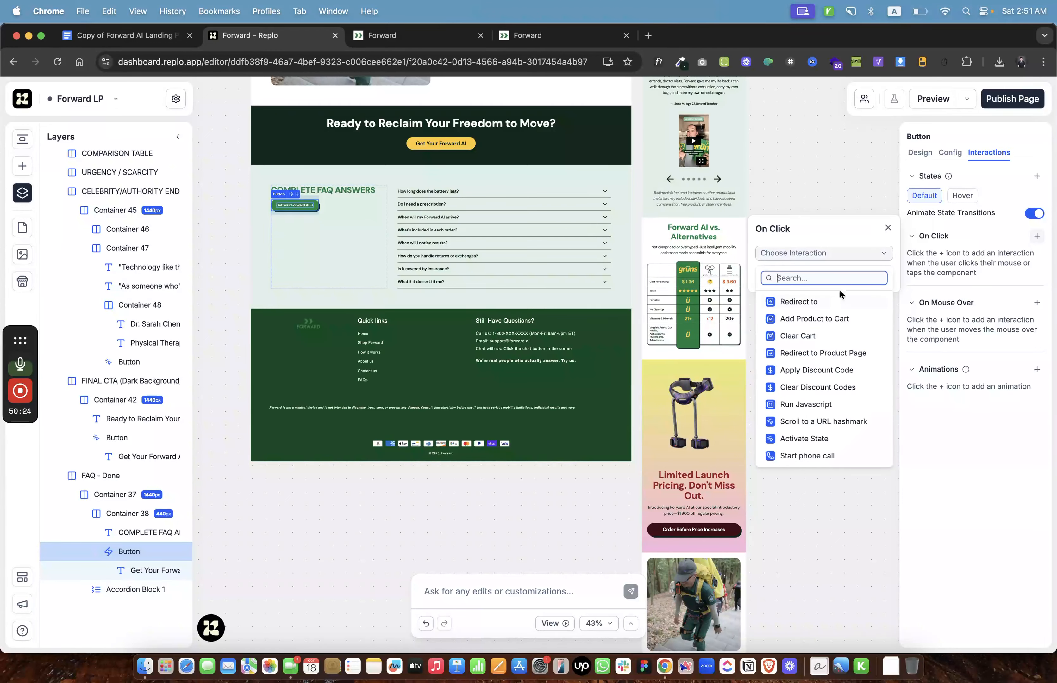
pyautogui.click(846, 422)
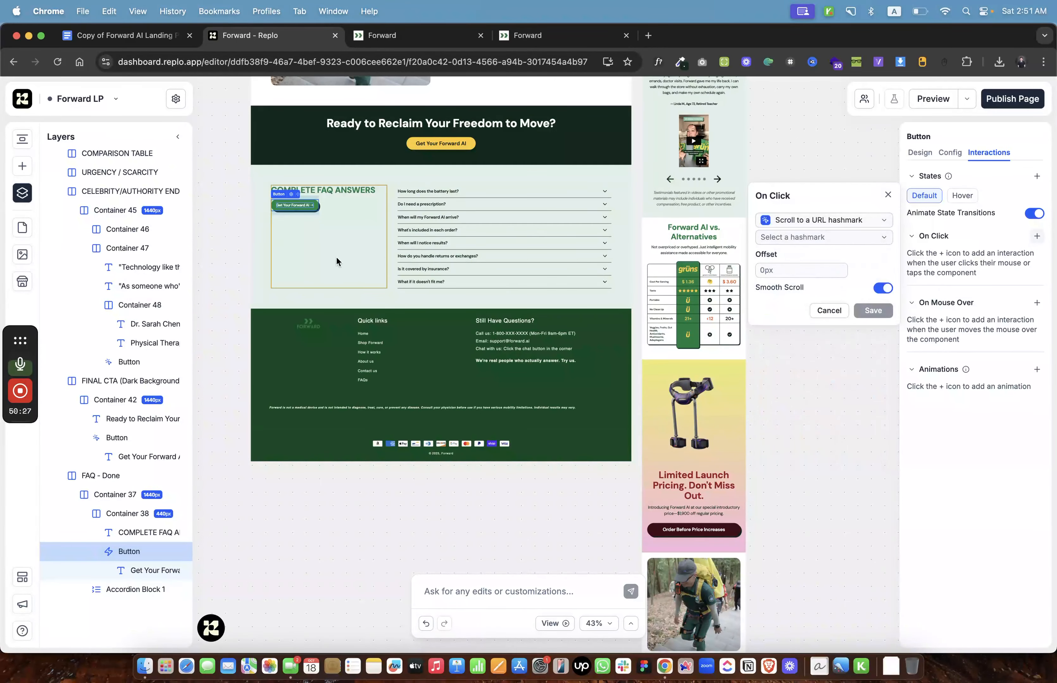
pyautogui.click(833, 239)
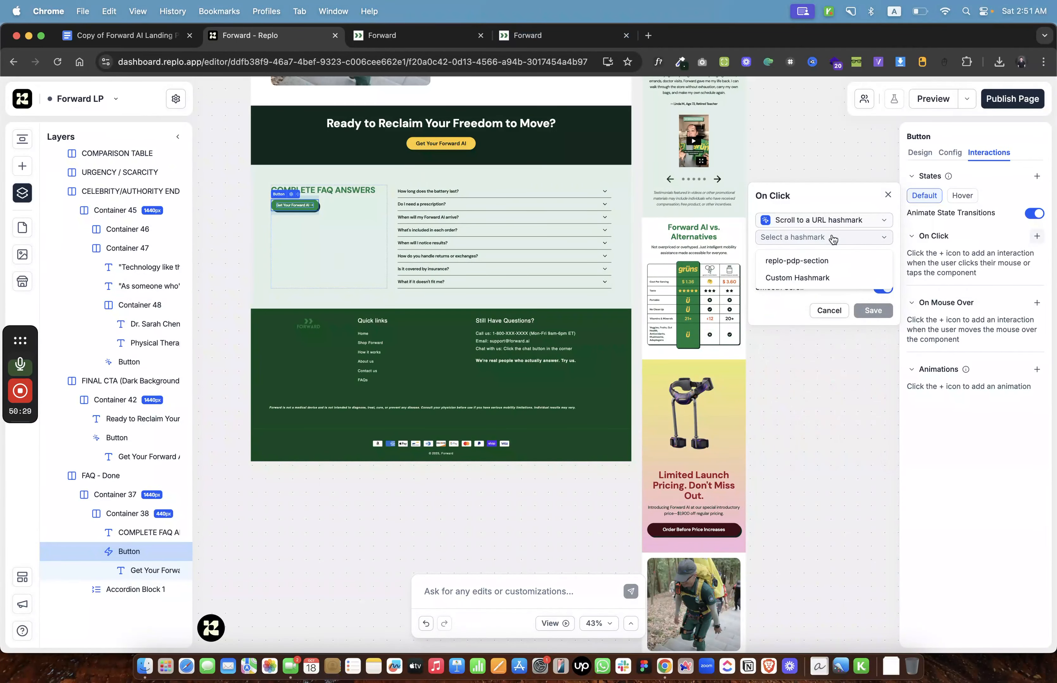
pyautogui.click(816, 262)
pyautogui.click(872, 311)
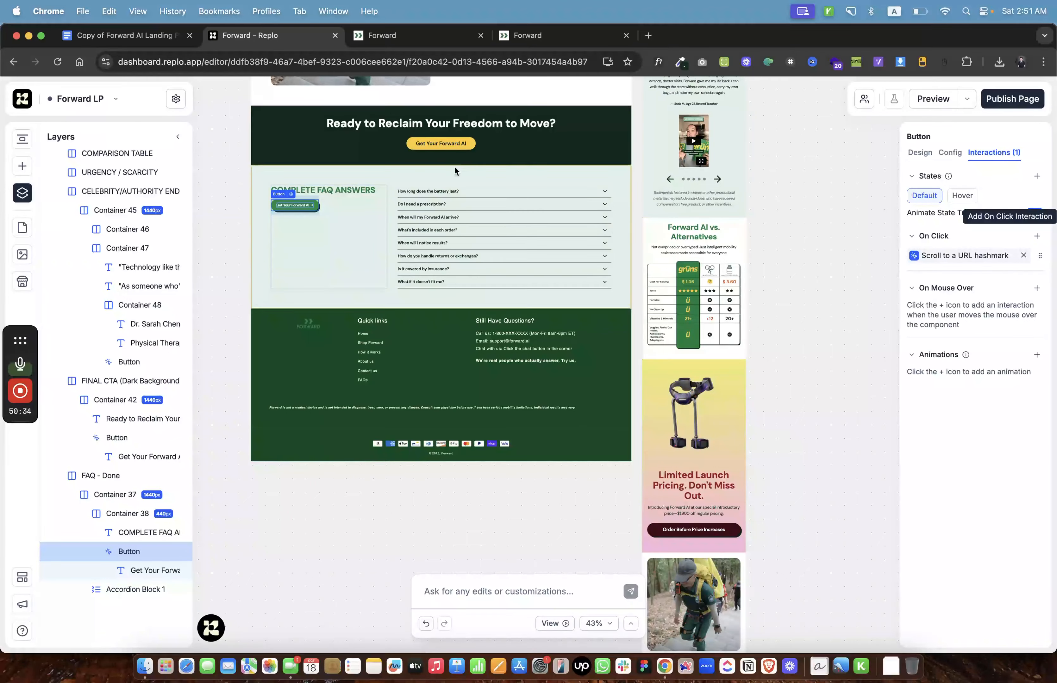
# Check the URL hash mark configured on the PRODUCT SELECTION container against the button's scroll target.
pyautogui.scroll(20, 455, 170)
pyautogui.scroll(10, 455, 170)
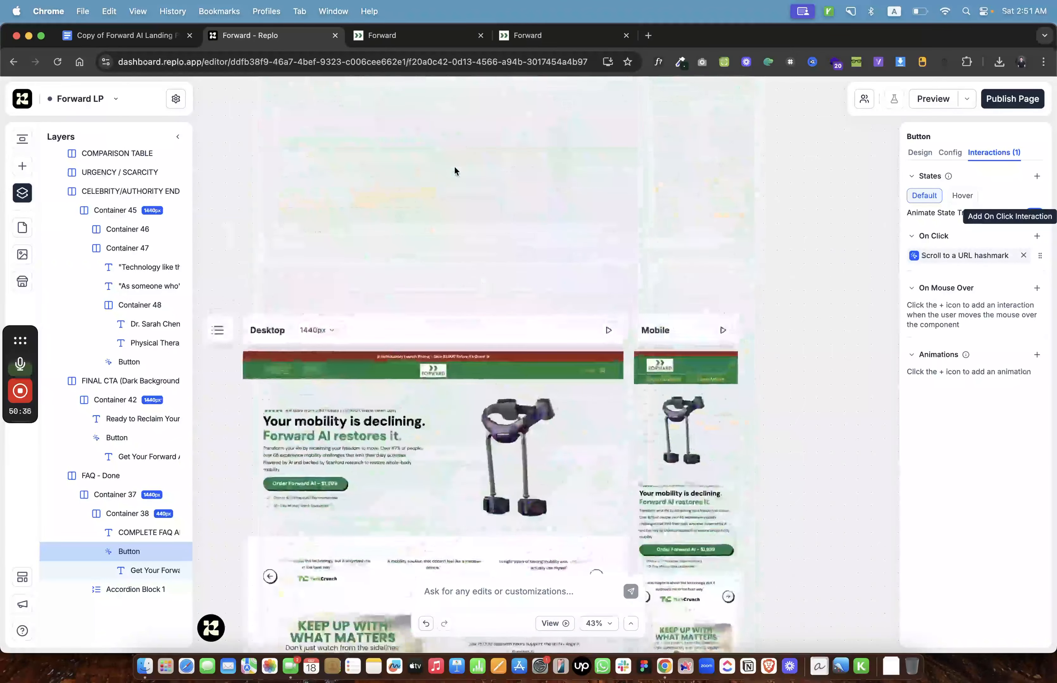
pyautogui.scroll(-10, 455, 170)
pyautogui.click(636, 170)
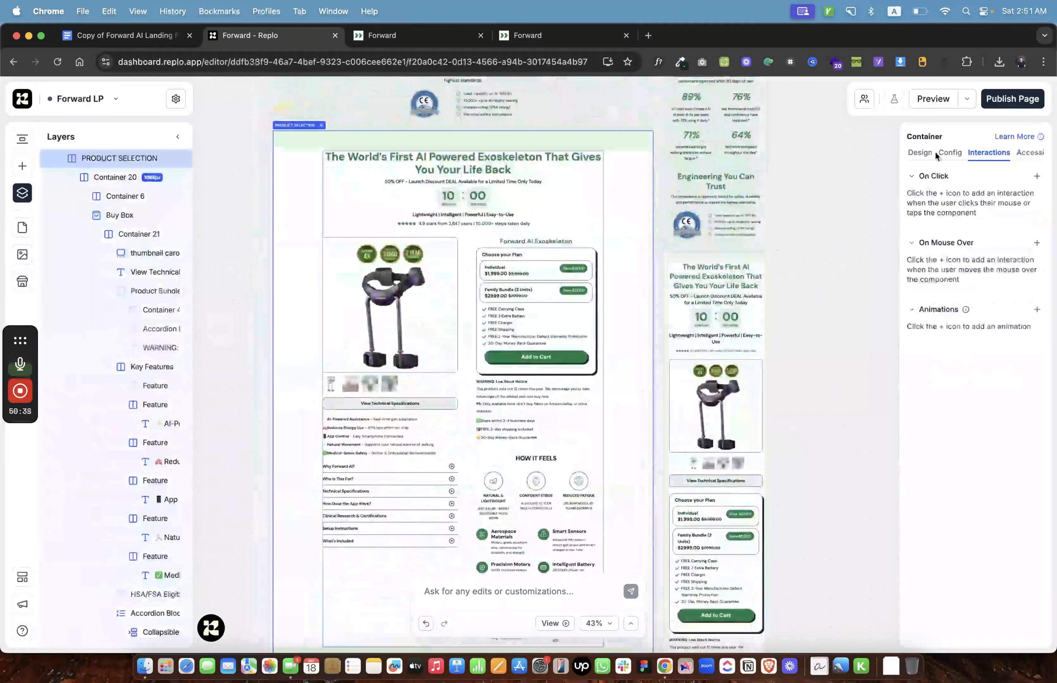
pyautogui.click(948, 154)
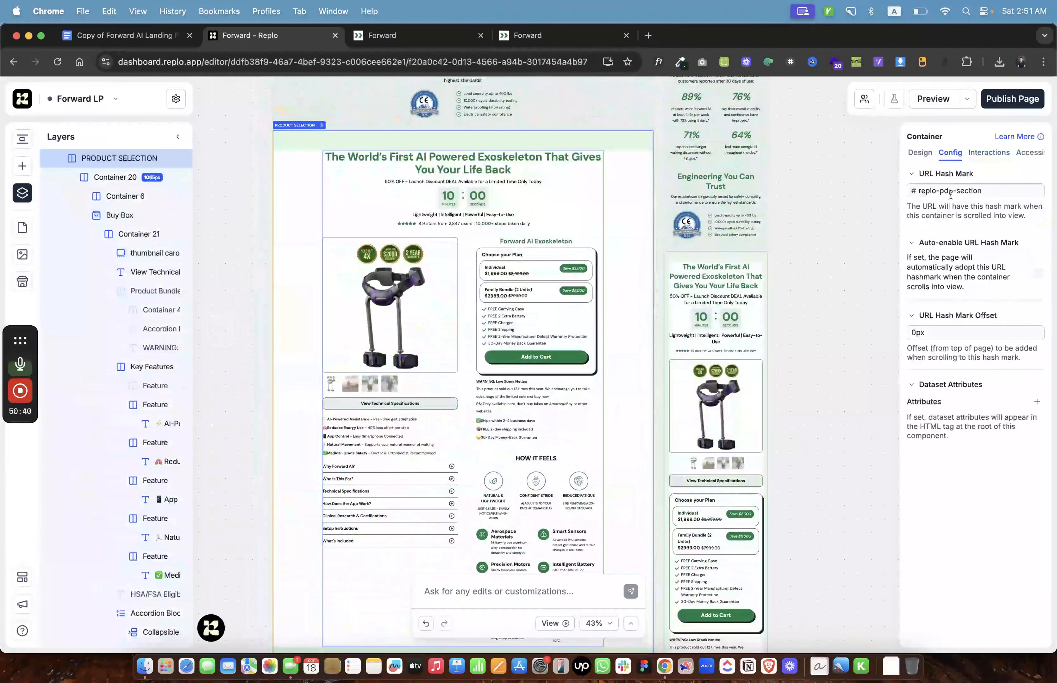
pyautogui.click(834, 191)
# Open a fresh page preview, close the older preview tabs, dismiss the preview notice and look through the page down to the FAQ.
pyautogui.click(933, 104)
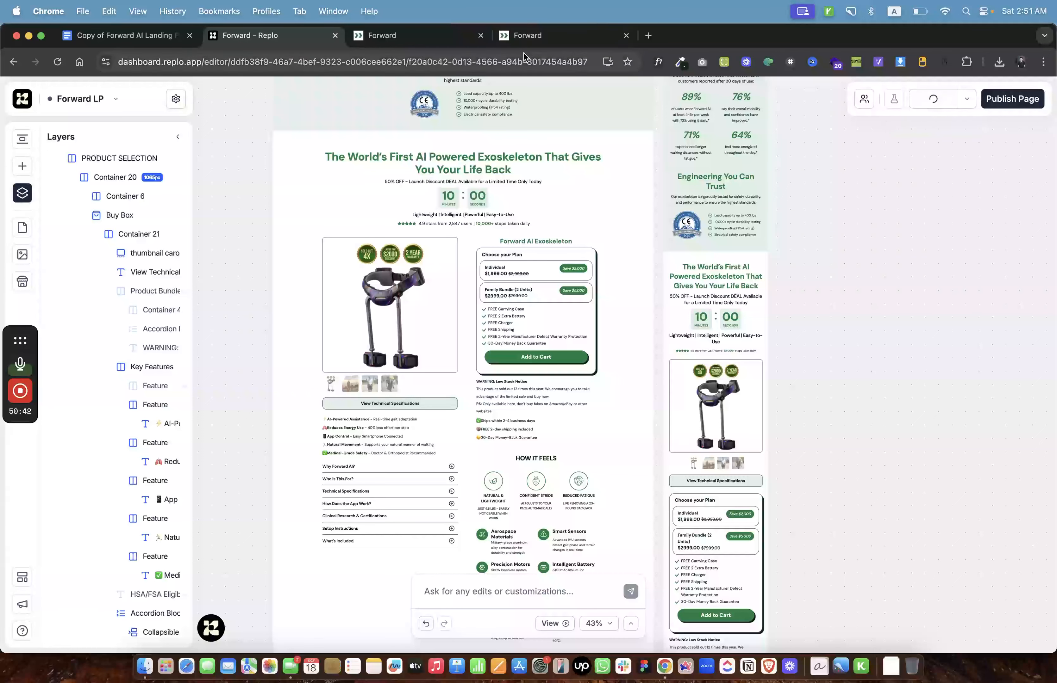
pyautogui.click(626, 35)
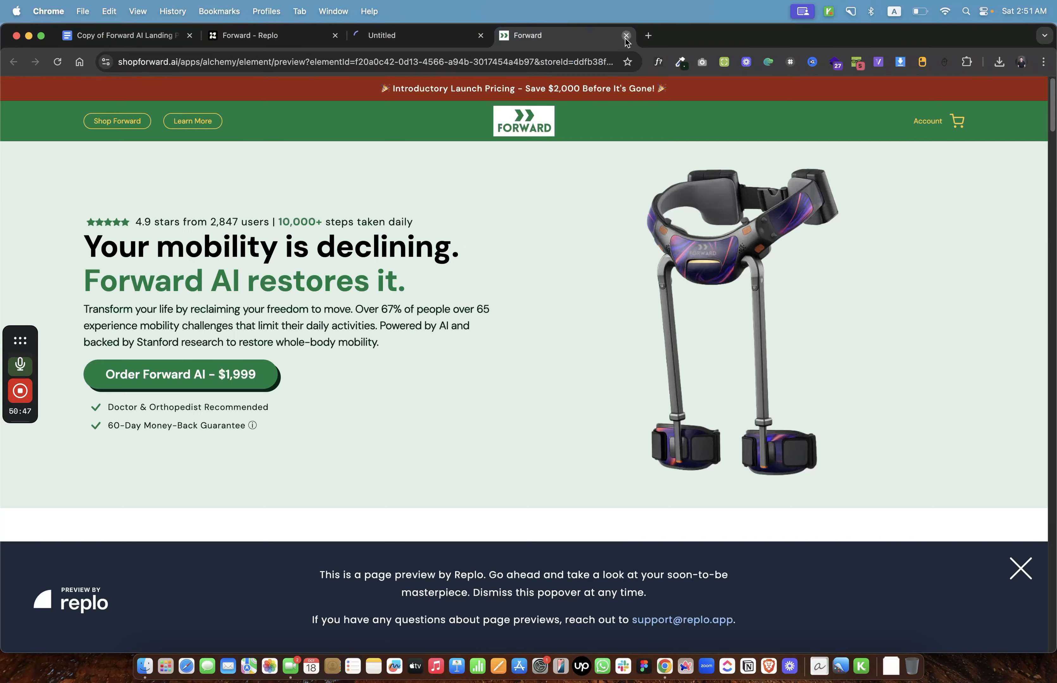
pyautogui.click(627, 36)
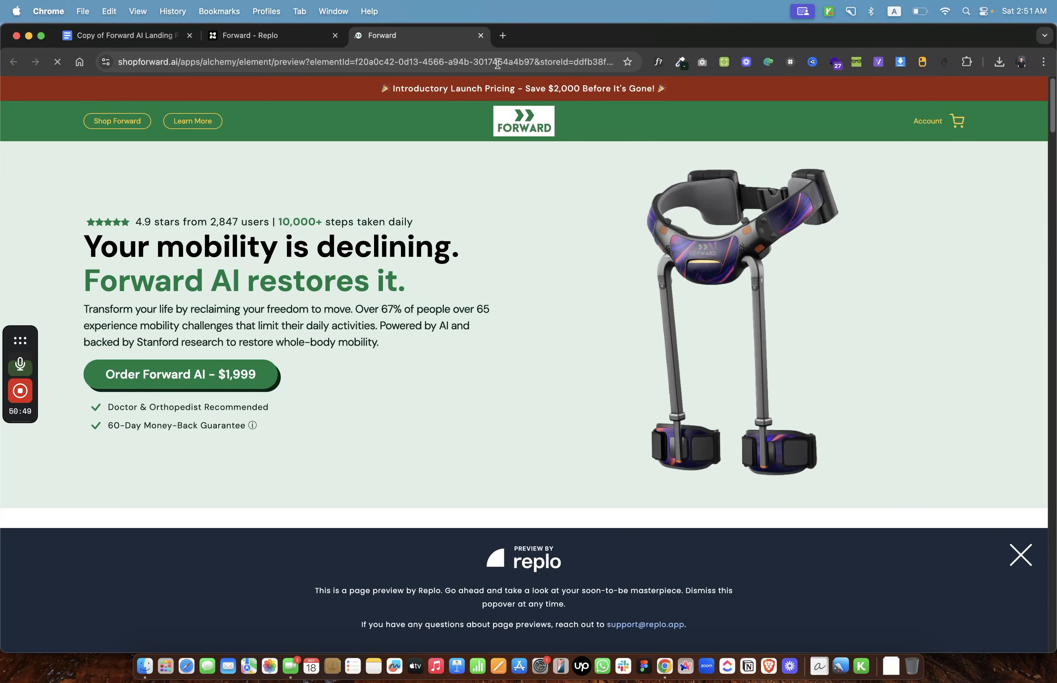
pyautogui.click(497, 65)
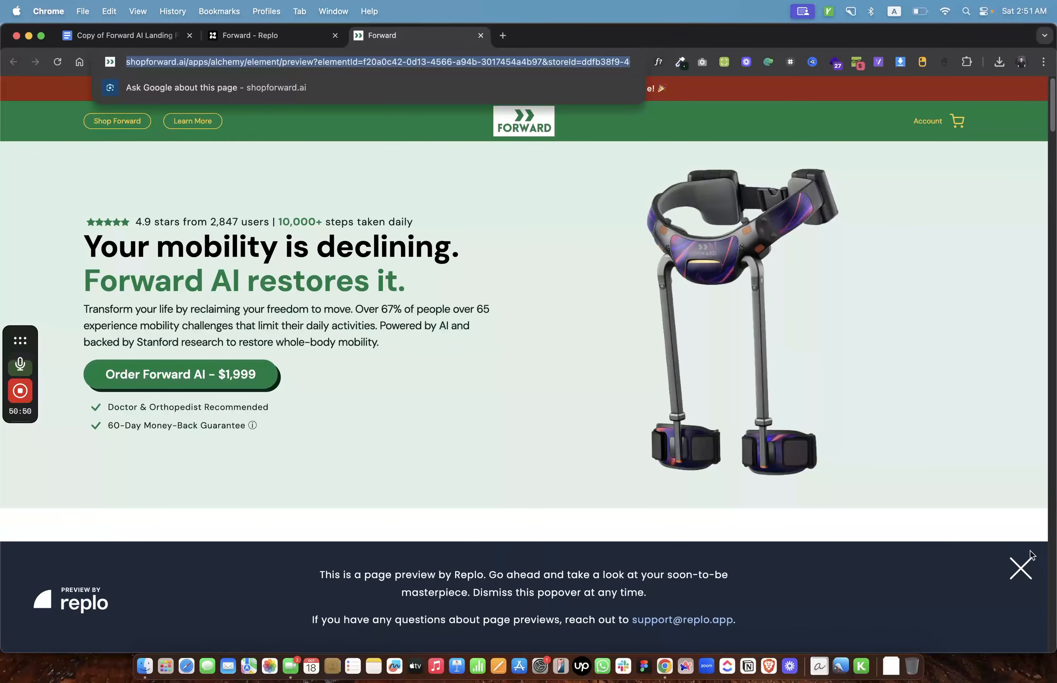
pyautogui.click(1021, 569)
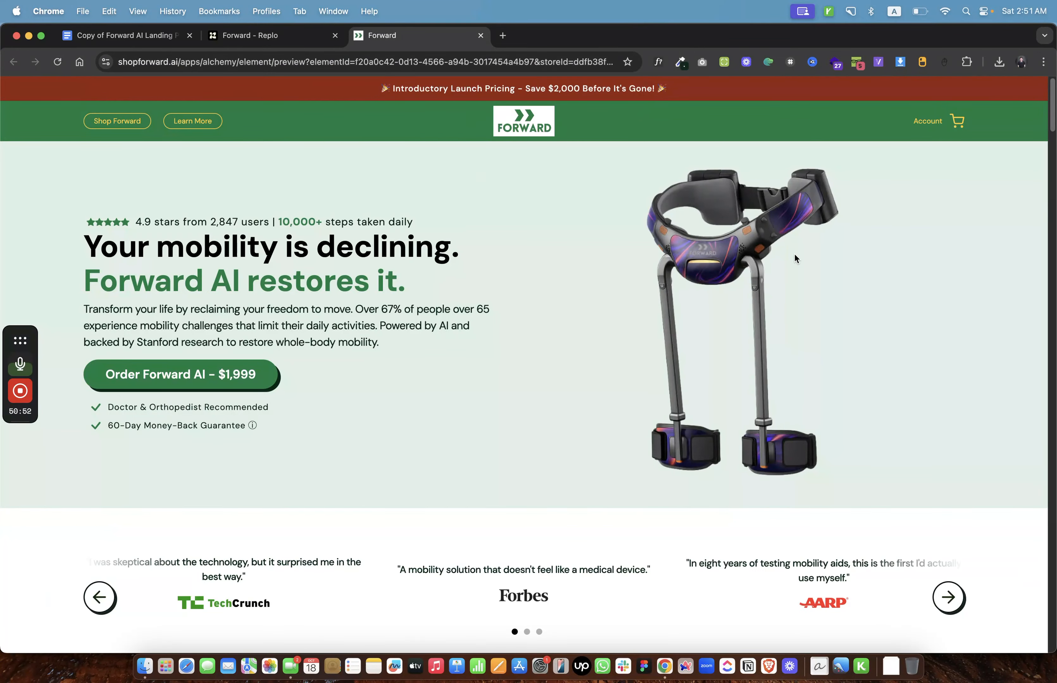
pyautogui.scroll(-20, 794, 255)
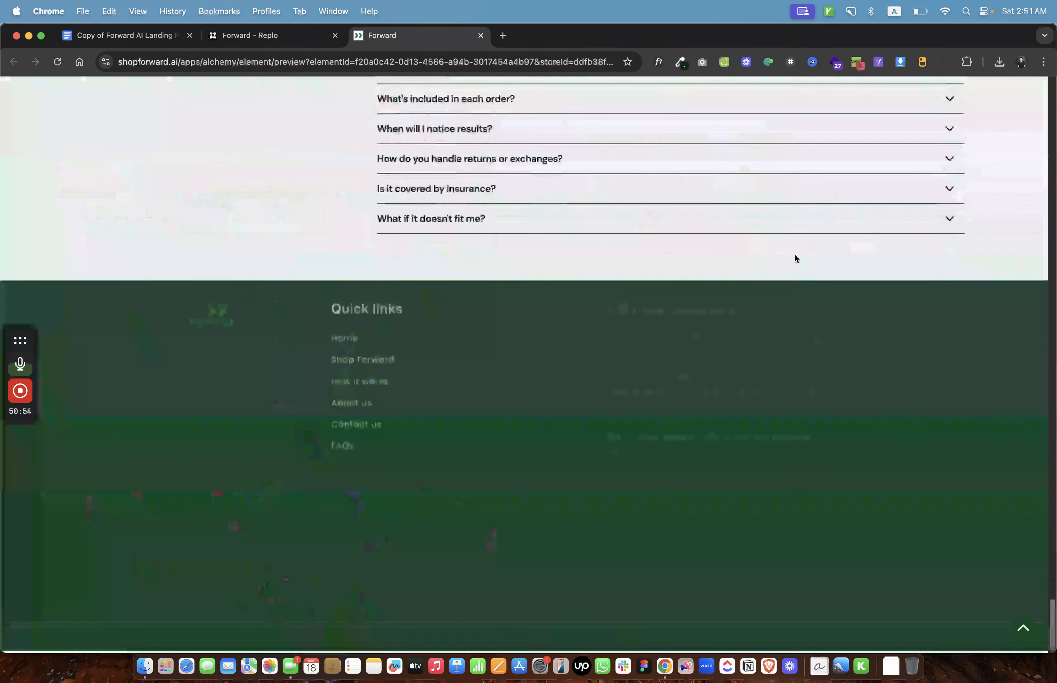
pyautogui.scroll(20, 794, 254)
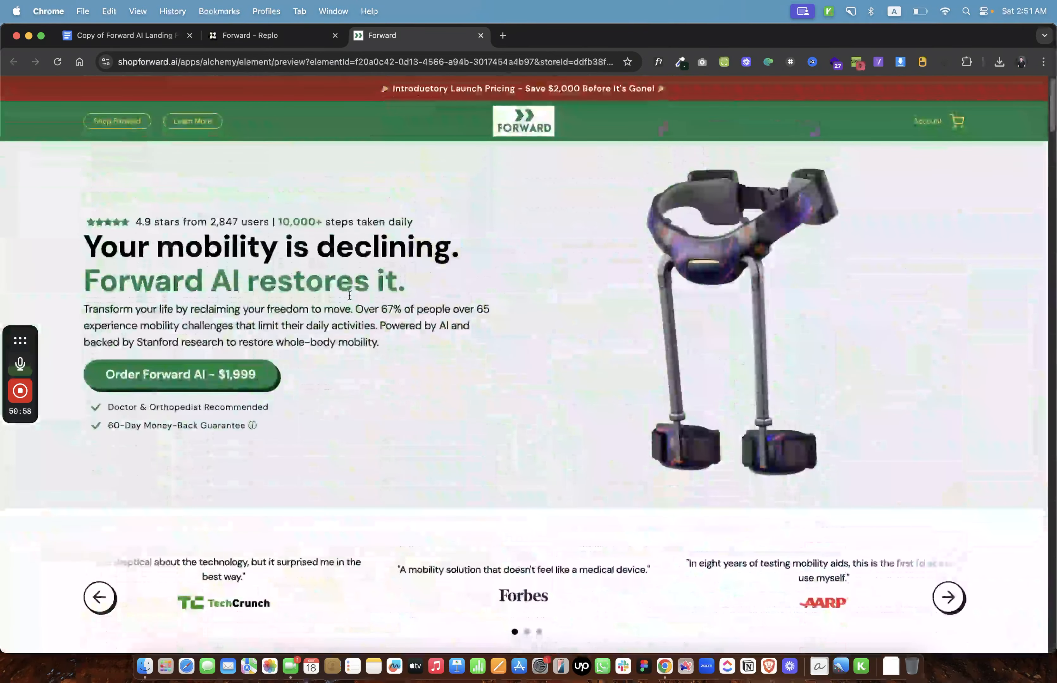
# Return to the Replo editor and review the desktop and mobile layouts from the hero section downward.
pyautogui.click(259, 39)
pyautogui.scroll(3, 336, 178)
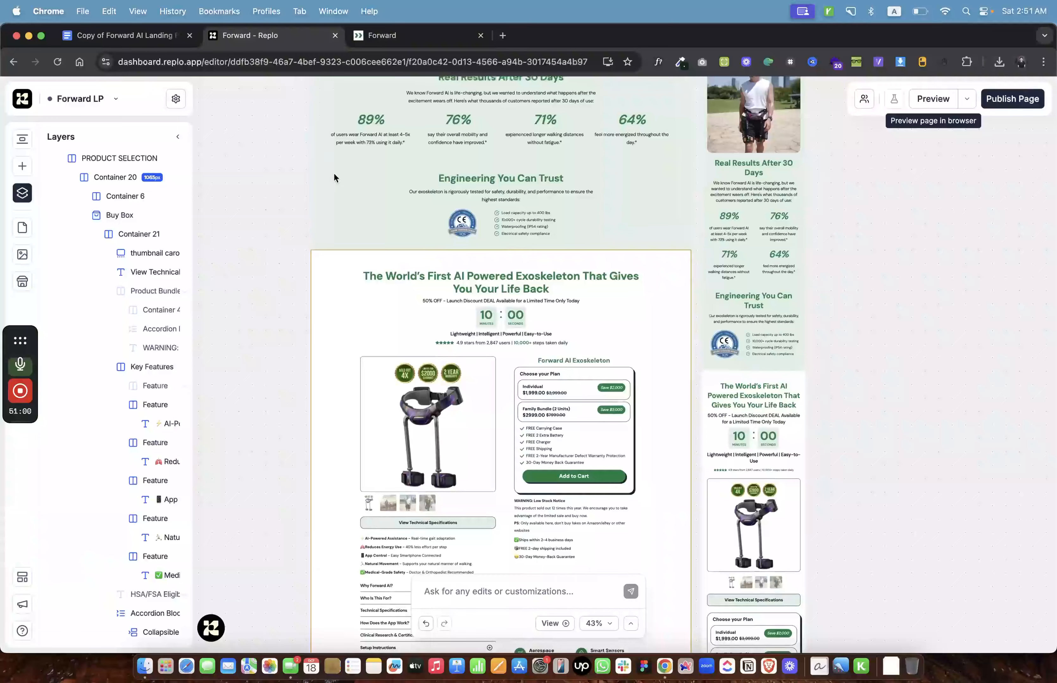
pyautogui.scroll(15, 334, 172)
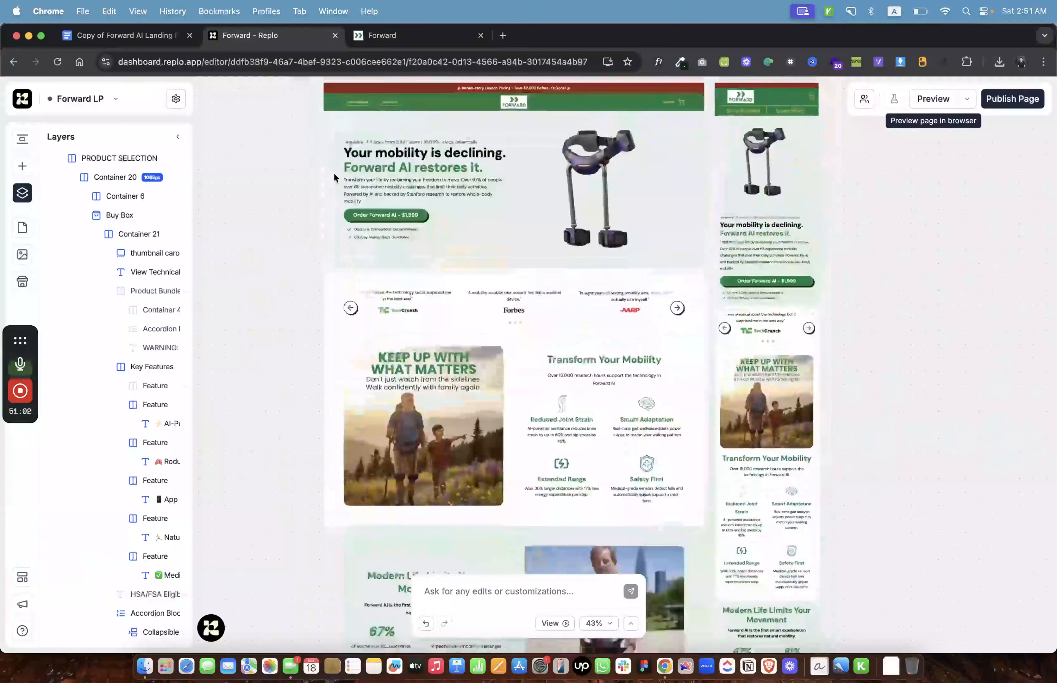
pyautogui.scroll(3, 333, 175)
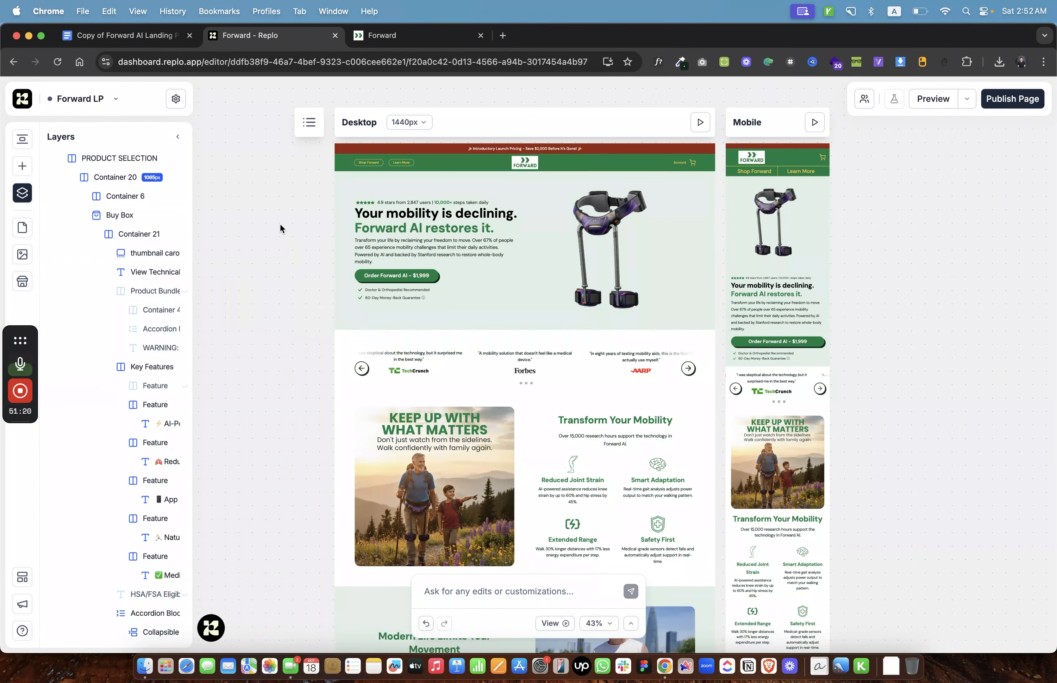
pyautogui.scroll(-5, 280, 225)
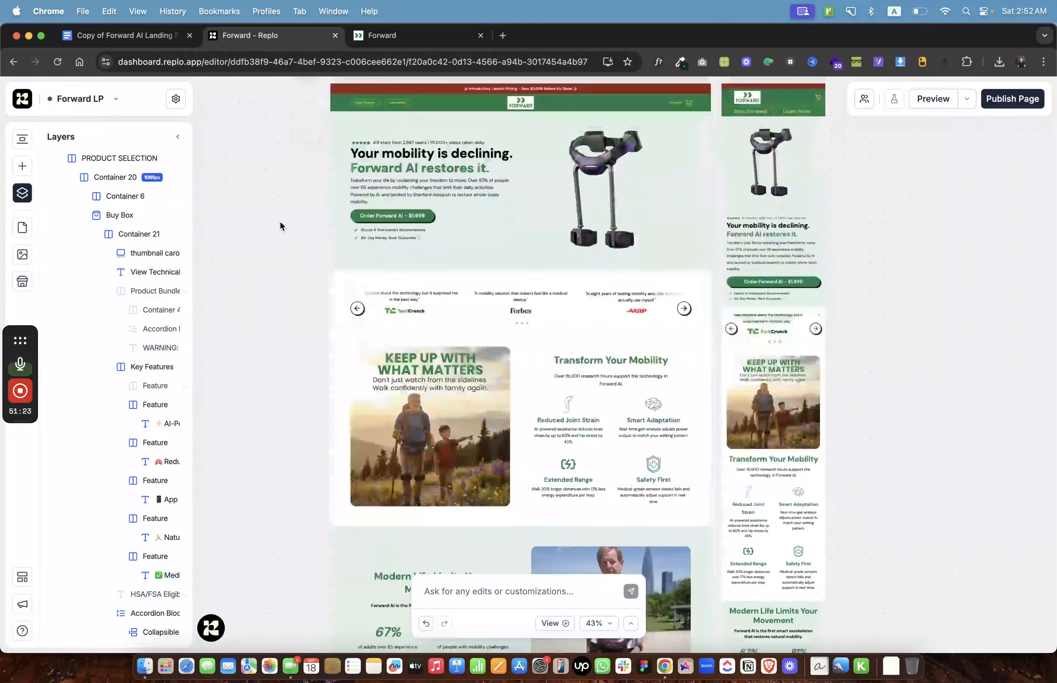
pyautogui.scroll(5, 279, 223)
pyautogui.scroll(1, 280, 225)
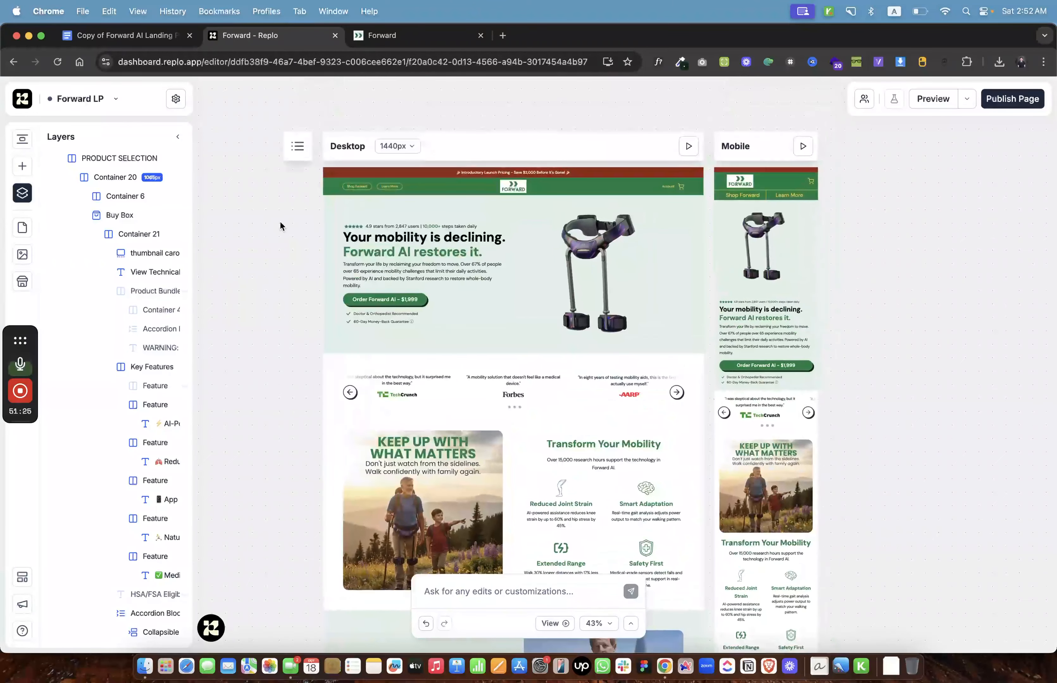